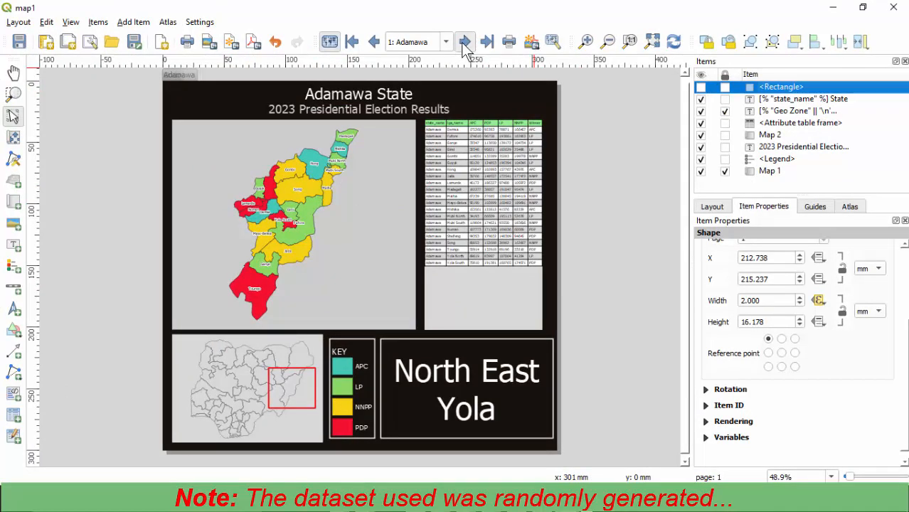
Page forward through the atlas preview of the map1 layout from Adamawa to Taraba, examining each state's map, table and locator box.
{"action": "left_click", "coordinate": [463, 43]}
{"action": "left_click", "coordinate": [464, 44]}
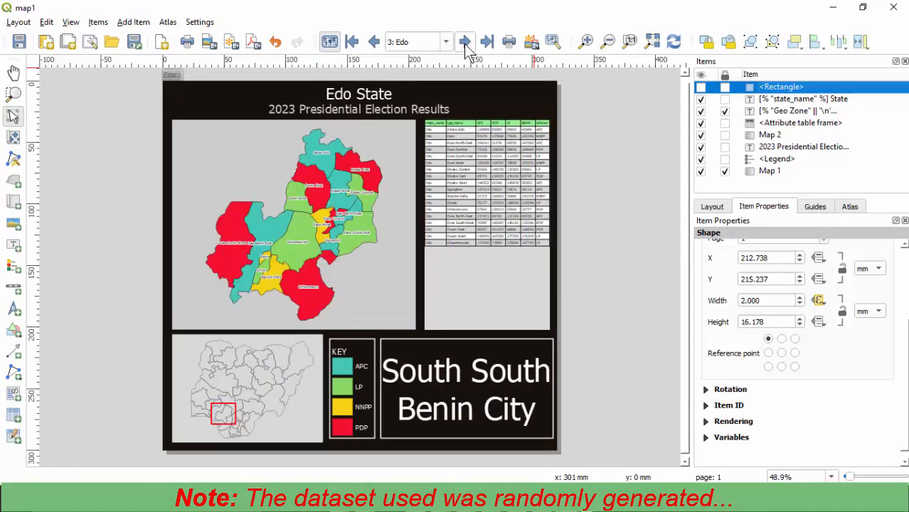
{"action": "left_click", "coordinate": [464, 44]}
{"action": "left_click", "coordinate": [464, 45]}
{"action": "left_click", "coordinate": [464, 44]}
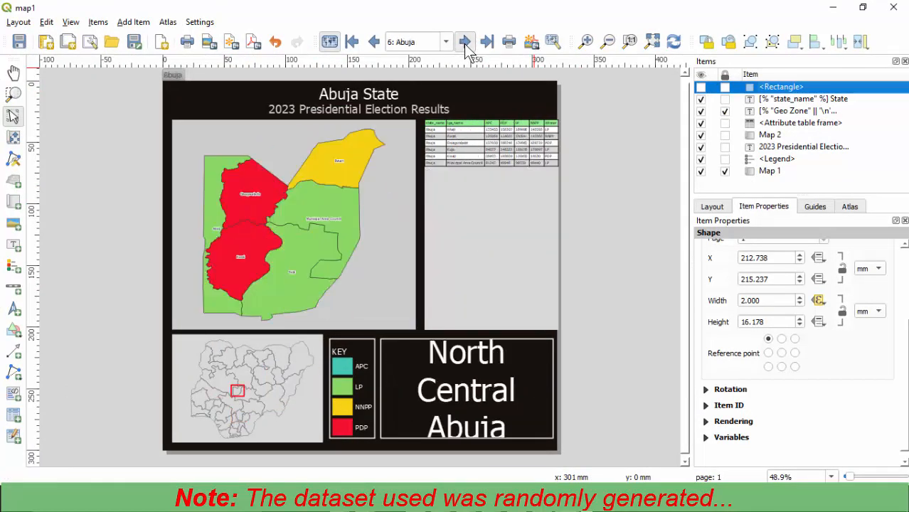
{"action": "left_click", "coordinate": [464, 44]}
{"action": "left_click", "coordinate": [463, 44]}
{"action": "left_click", "coordinate": [463, 44]}
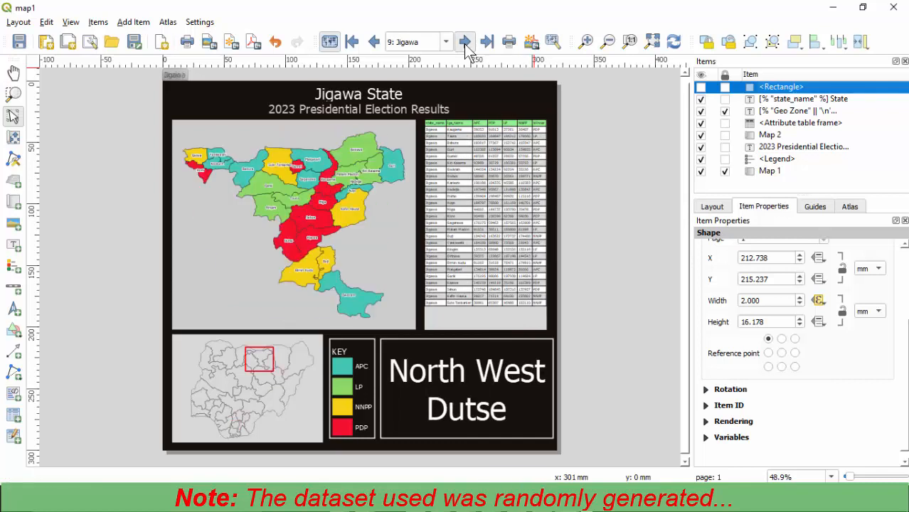
{"action": "left_click", "coordinate": [464, 44]}
{"action": "left_click", "coordinate": [463, 44]}
{"action": "left_click", "coordinate": [464, 44]}
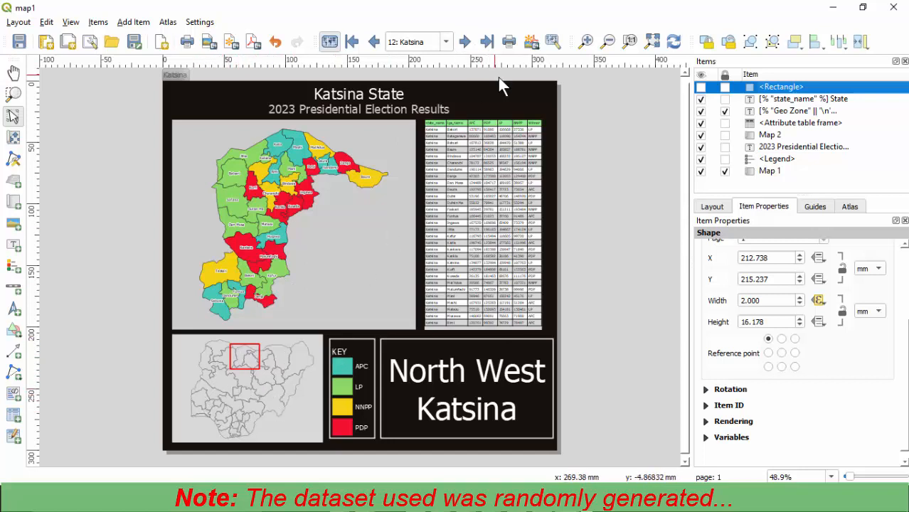
{"action": "left_click", "coordinate": [471, 46]}
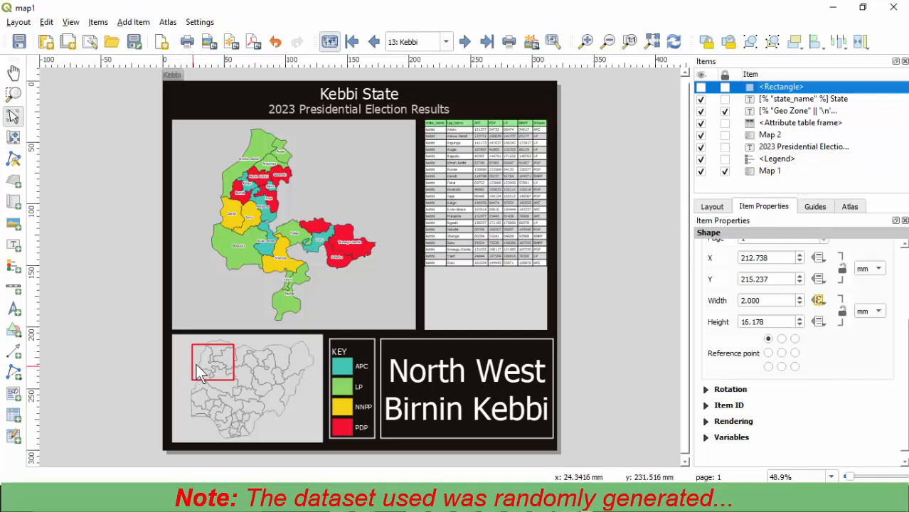
{"action": "left_click", "coordinate": [464, 42]}
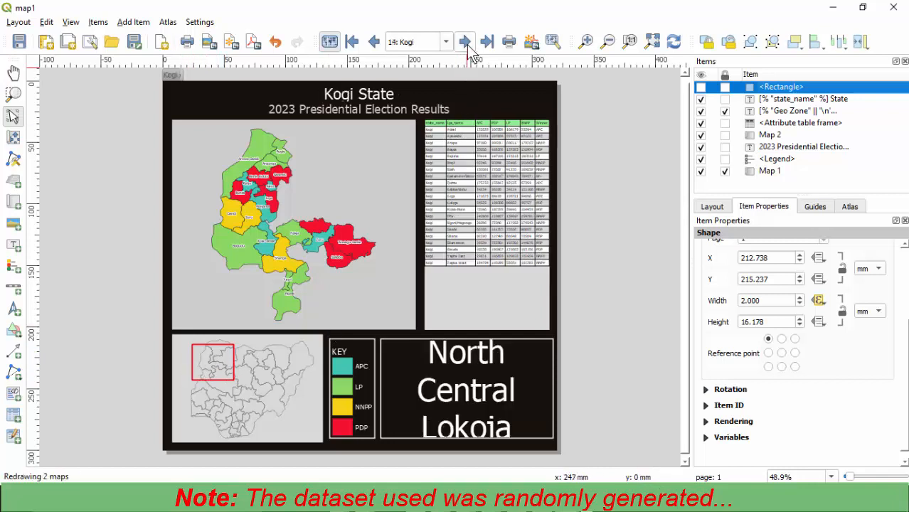
{"action": "left_click", "coordinate": [466, 42]}
{"action": "left_click", "coordinate": [466, 43]}
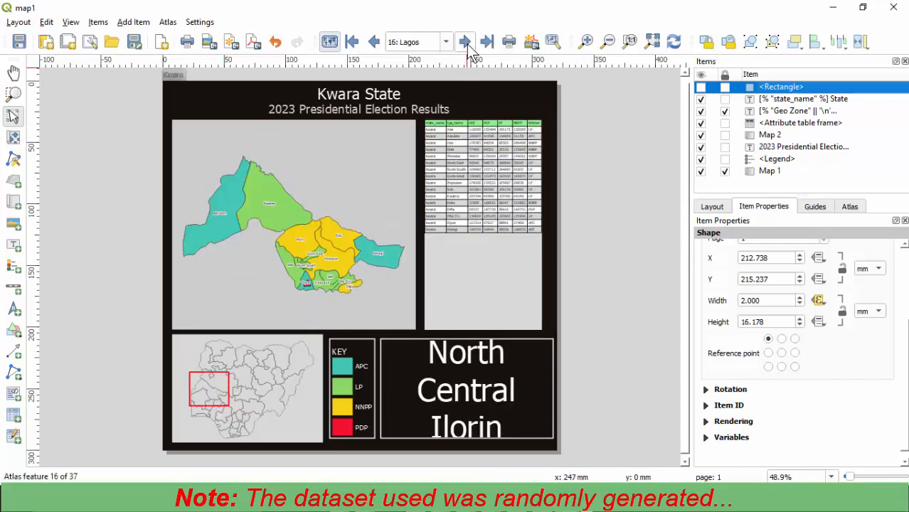
{"action": "left_click", "coordinate": [466, 43]}
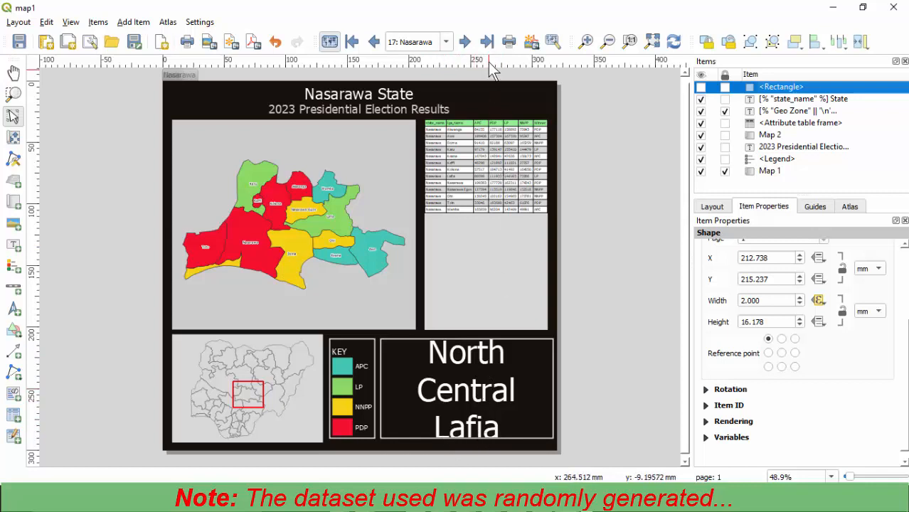
{"action": "left_click", "coordinate": [465, 43]}
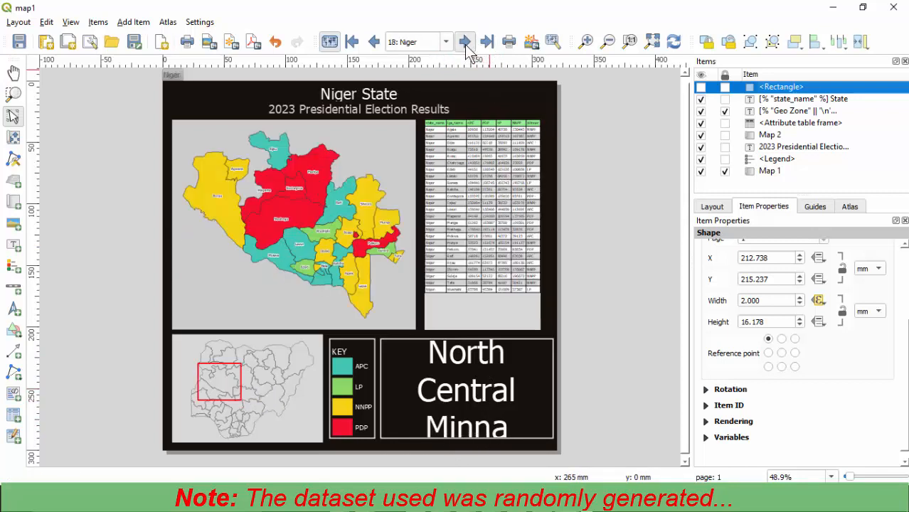
{"action": "left_click", "coordinate": [465, 43]}
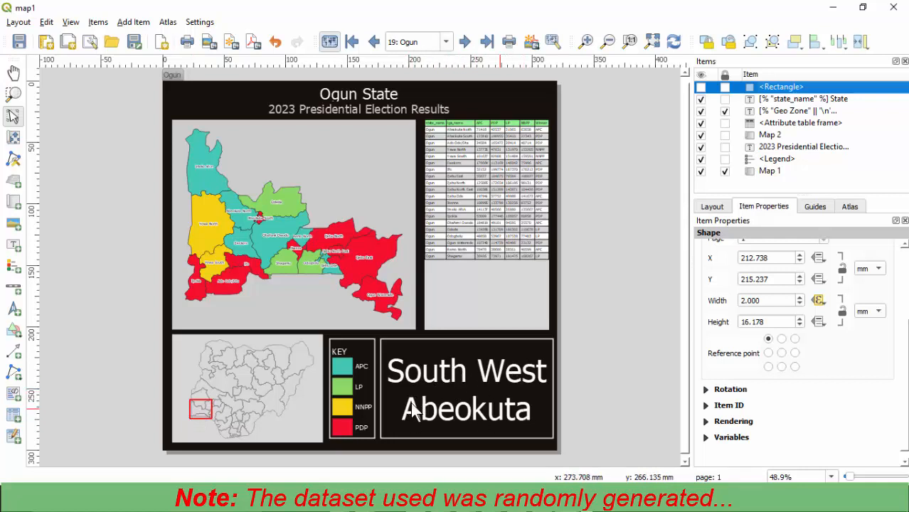
{"action": "left_click", "coordinate": [465, 43]}
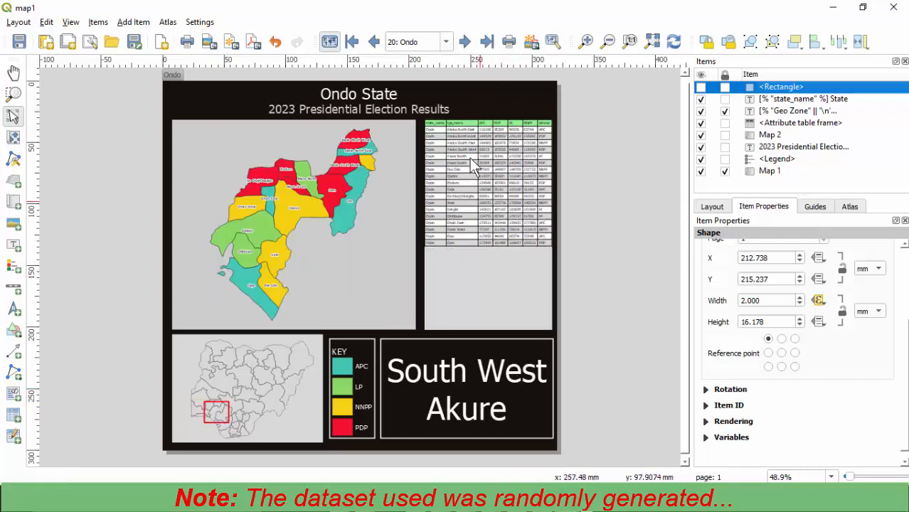
{"action": "left_click", "coordinate": [466, 41]}
{"action": "left_click", "coordinate": [466, 41]}
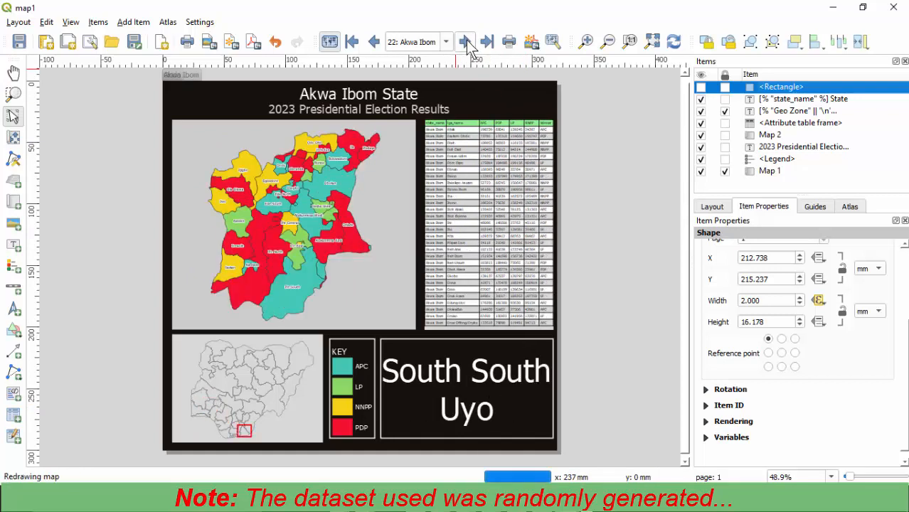
{"action": "left_click", "coordinate": [466, 42]}
{"action": "left_click", "coordinate": [466, 41]}
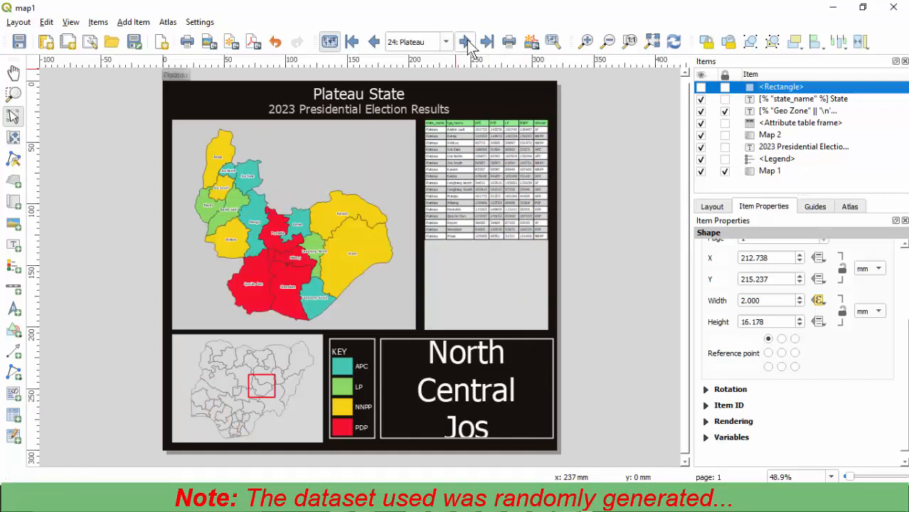
{"action": "left_click", "coordinate": [466, 42]}
{"action": "left_click", "coordinate": [466, 41]}
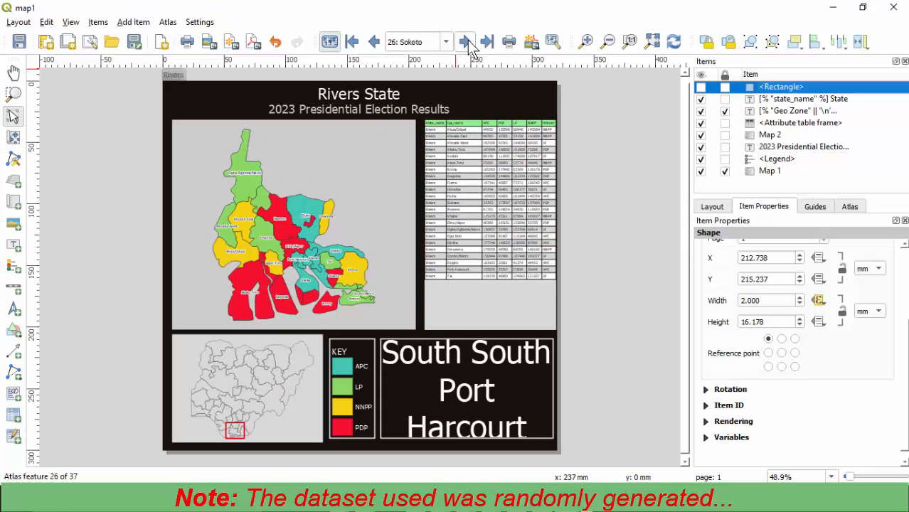
{"action": "left_click", "coordinate": [466, 41]}
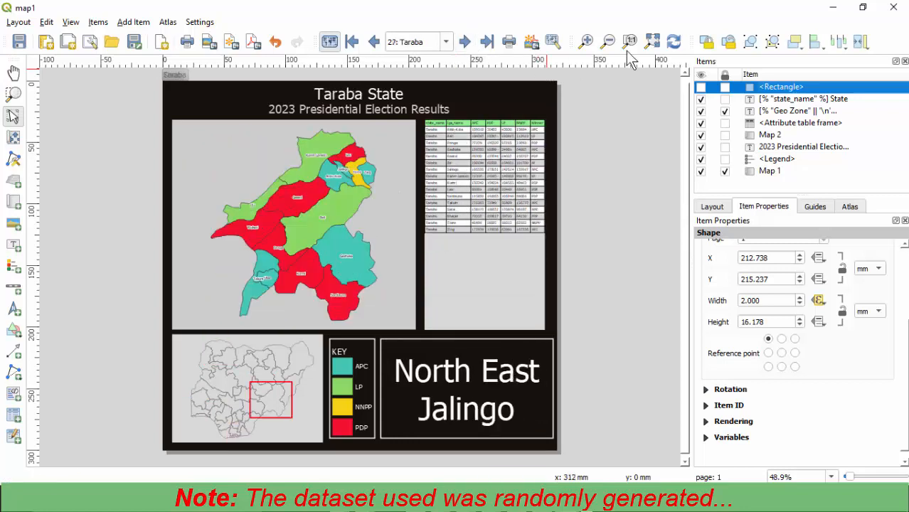
Open the project's map2 print layout at full window size to examine the LGA results page, and close it.
{"action": "left_click", "coordinate": [833, 8]}
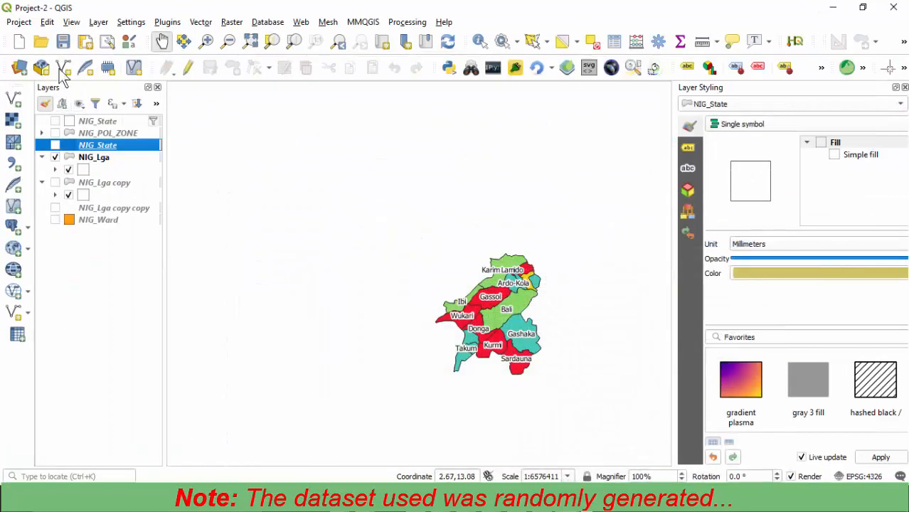
{"action": "left_click", "coordinate": [19, 22]}
{"action": "mouse_move", "coordinate": [66, 289]}
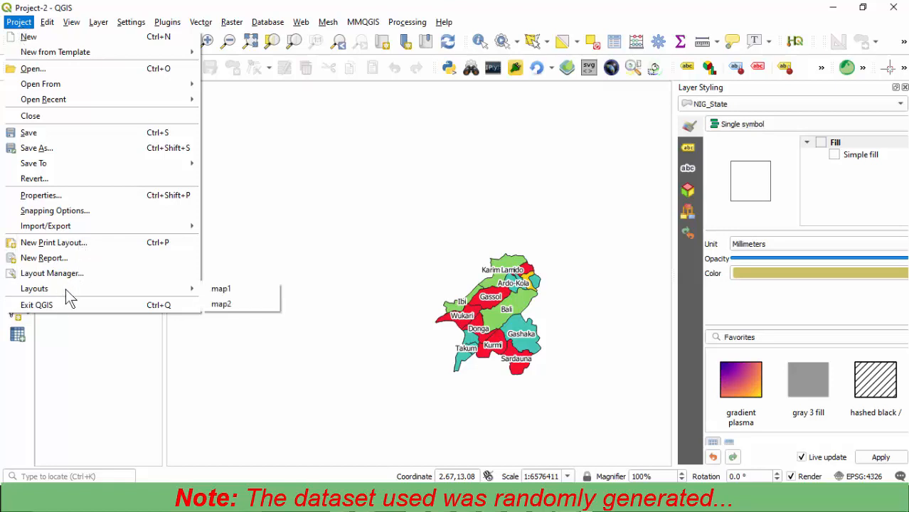
{"action": "left_click", "coordinate": [225, 304]}
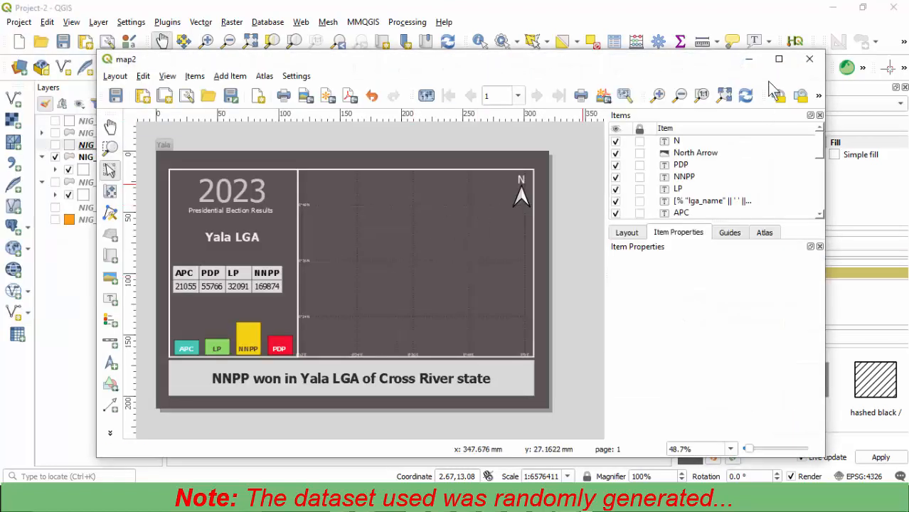
{"action": "left_click", "coordinate": [780, 62]}
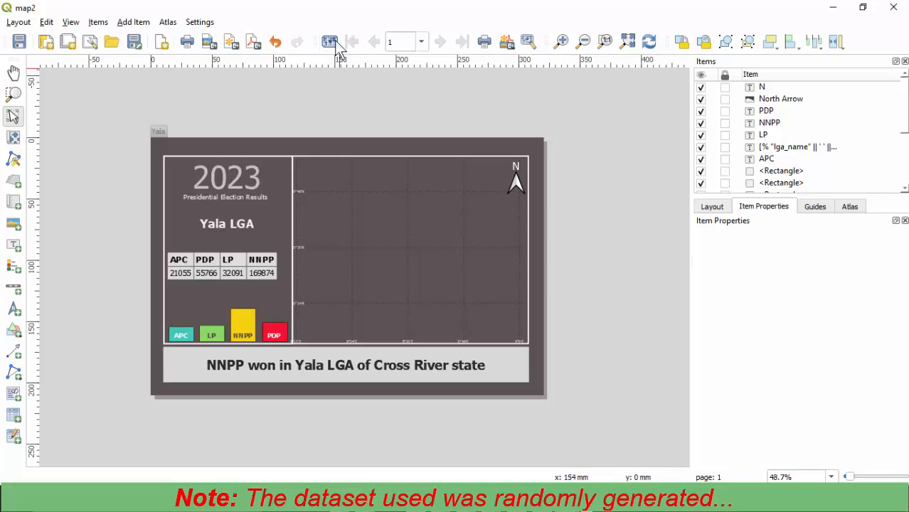
{"action": "left_click", "coordinate": [893, 8]}
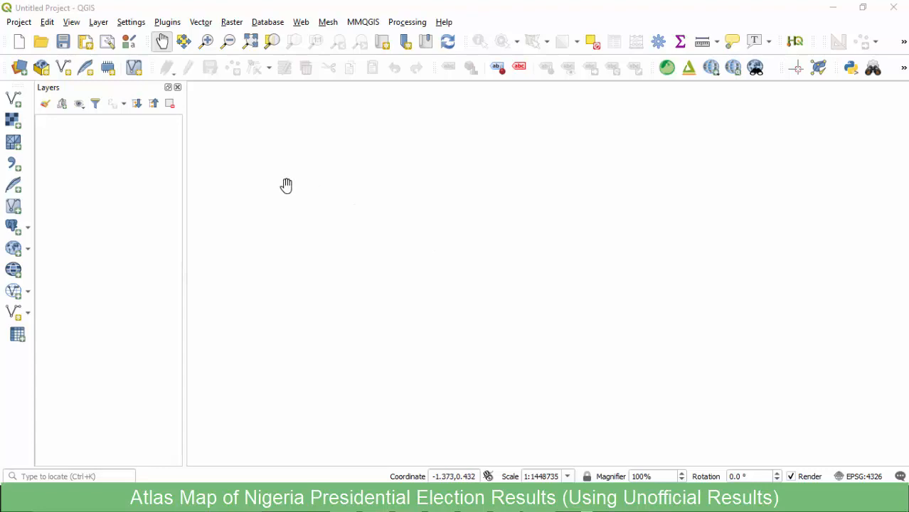
Save the untitled project as "AtlasMap of NIG Election Results" in the Atlas Maps folder.
{"action": "left_click", "coordinate": [61, 40]}
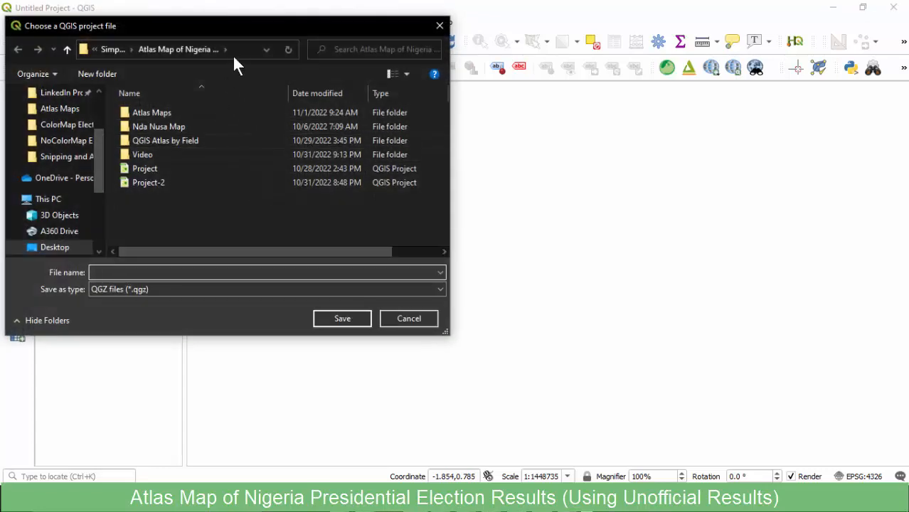
{"action": "left_click", "coordinate": [239, 50]}
{"action": "key", "text": "ctrl+v"}
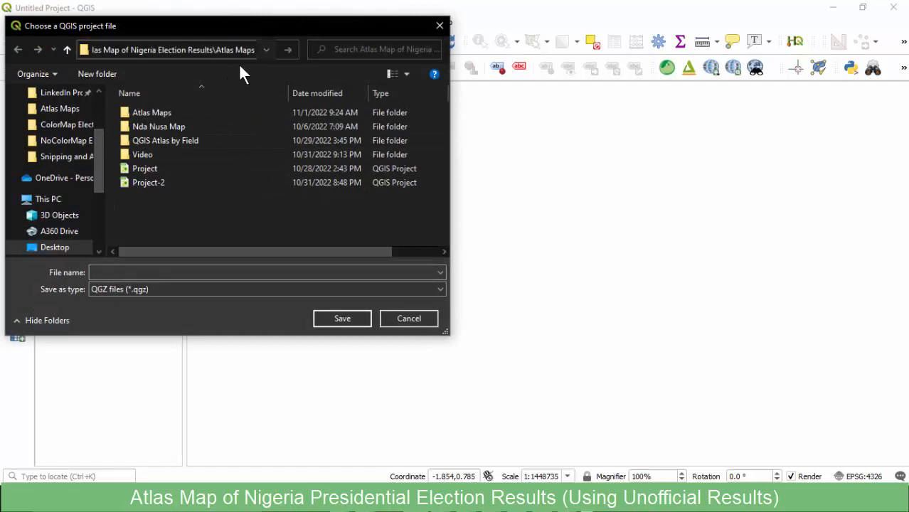
{"action": "key", "text": "Return"}
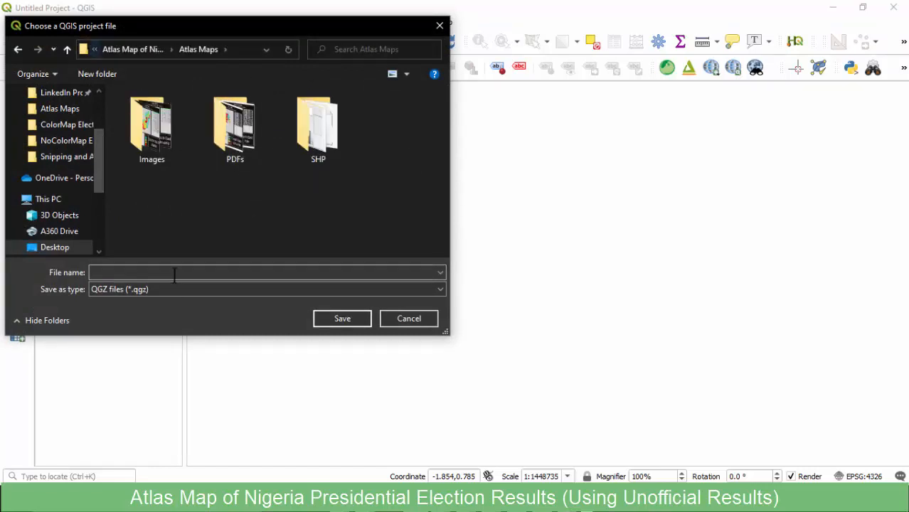
{"action": "left_click", "coordinate": [175, 272]}
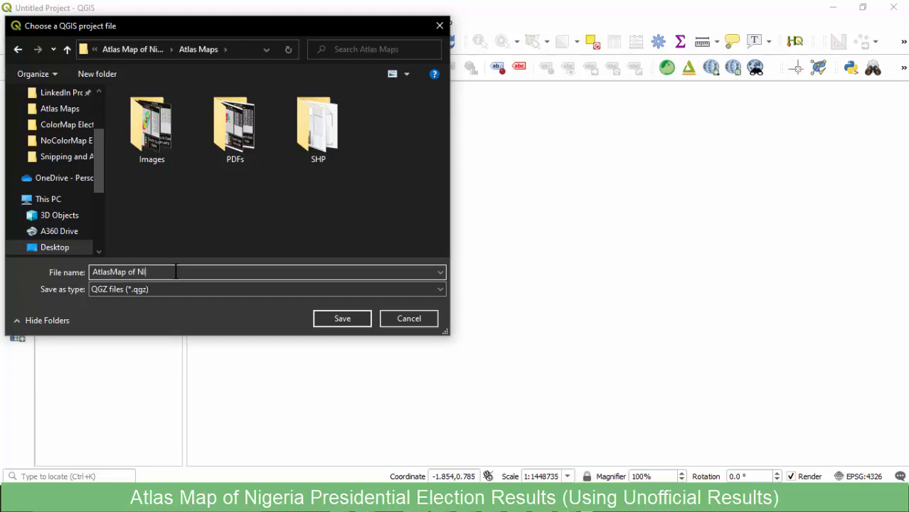
{"action": "type", "text": "lection Results"}
{"action": "left_click", "coordinate": [327, 320]}
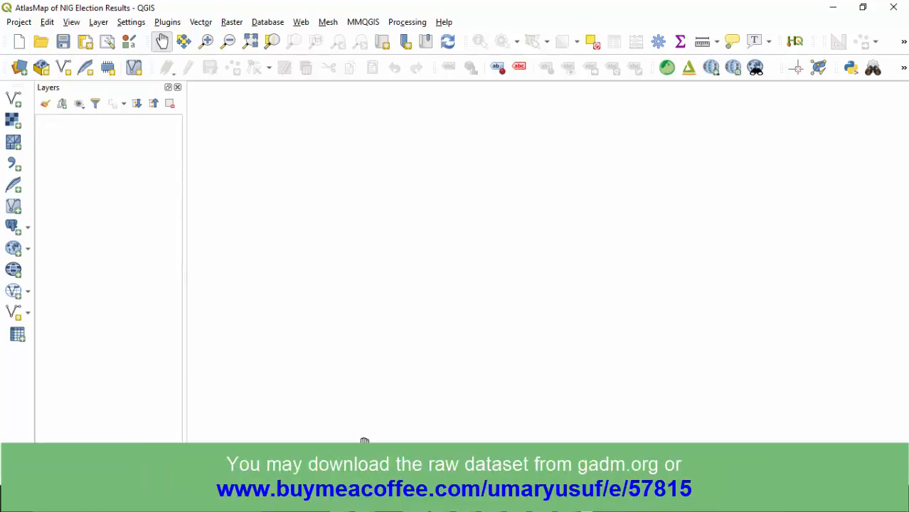
Browse for a vector dataset in the SHP folder and limit the listed files to ESRI Shapefiles (*.shp).
{"action": "left_click", "coordinate": [15, 102]}
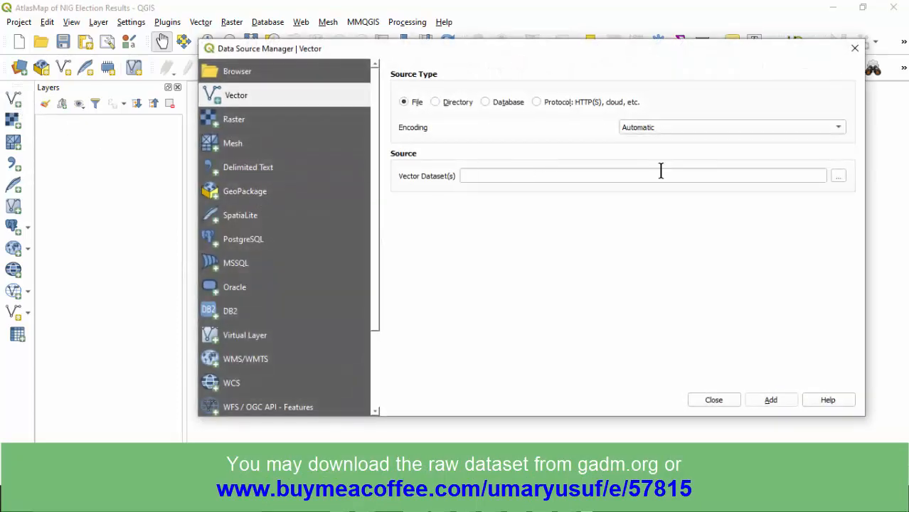
{"action": "left_click", "coordinate": [837, 176]}
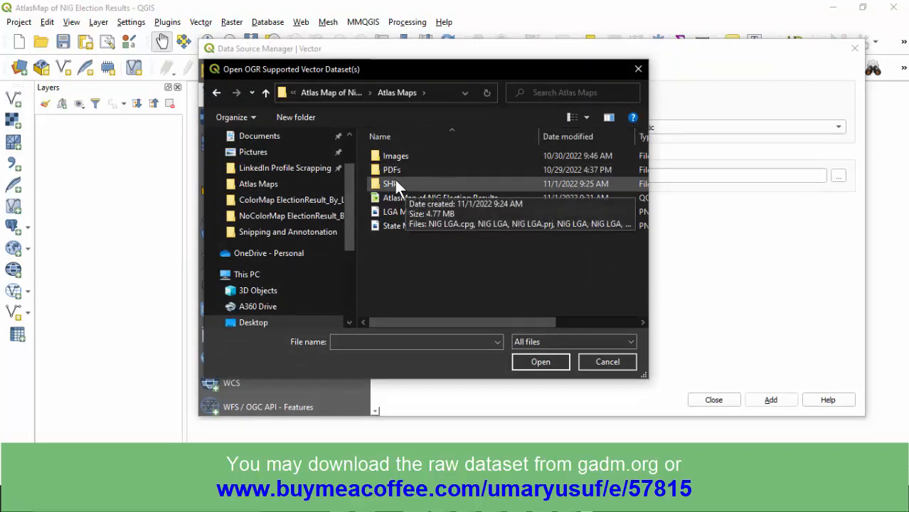
{"action": "double_click", "coordinate": [395, 180]}
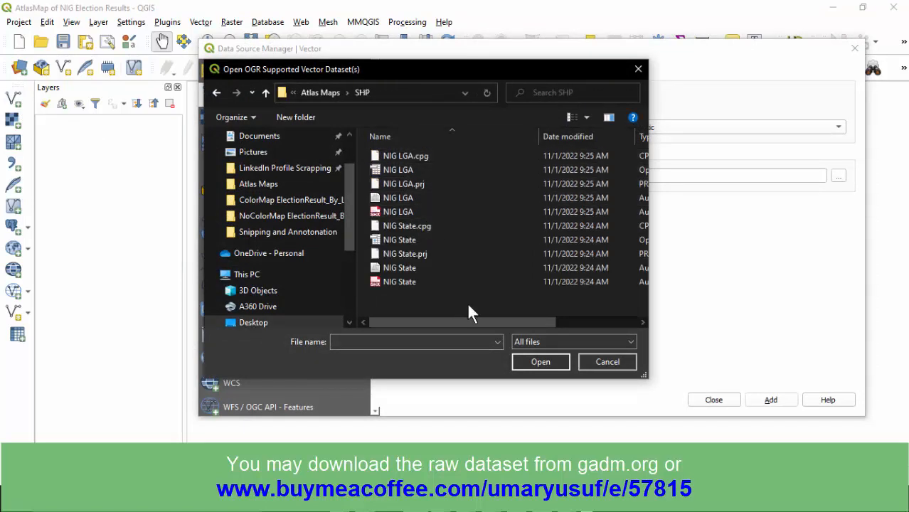
{"action": "left_click", "coordinate": [538, 343]}
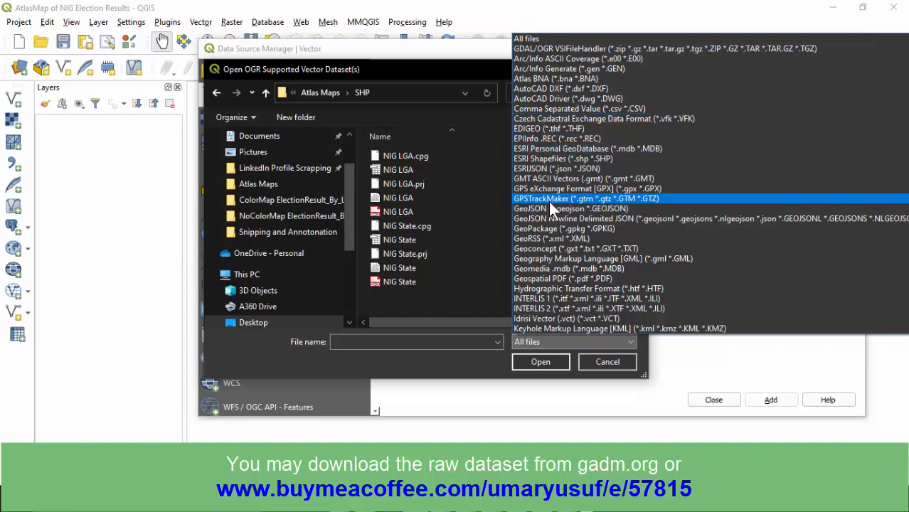
{"action": "left_click", "coordinate": [554, 158]}
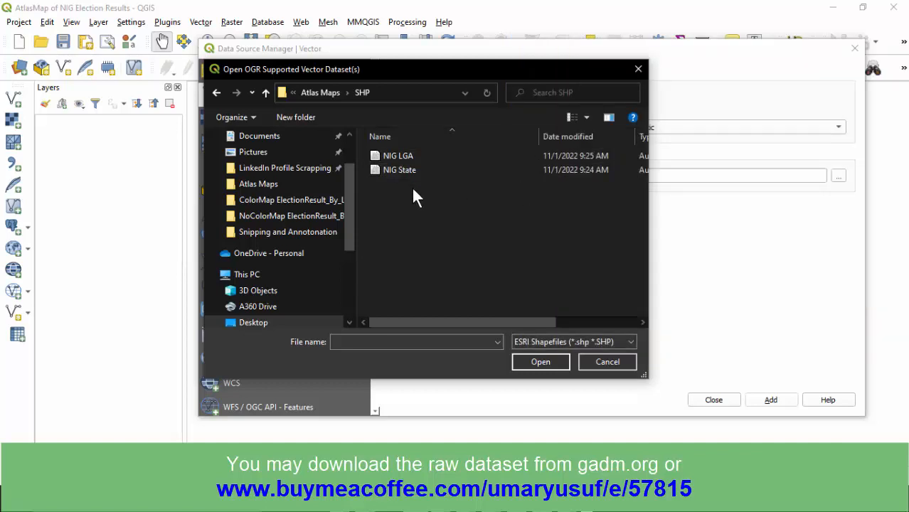
Add the NIG LGA and NIG State shapefiles as vector layers and place NIG LGA below NIG State.
{"action": "left_click_drag", "start_coordinate": [410, 178], "coordinate": [382, 148]}
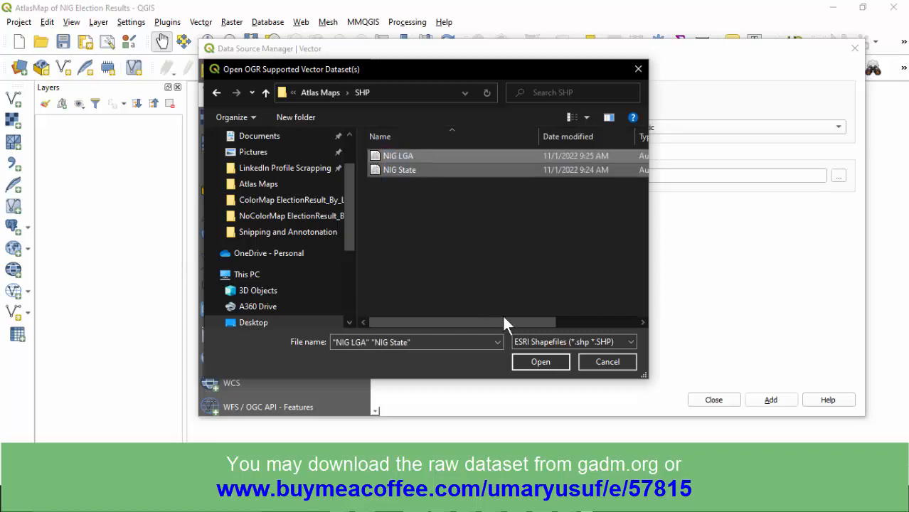
{"action": "left_click", "coordinate": [535, 365]}
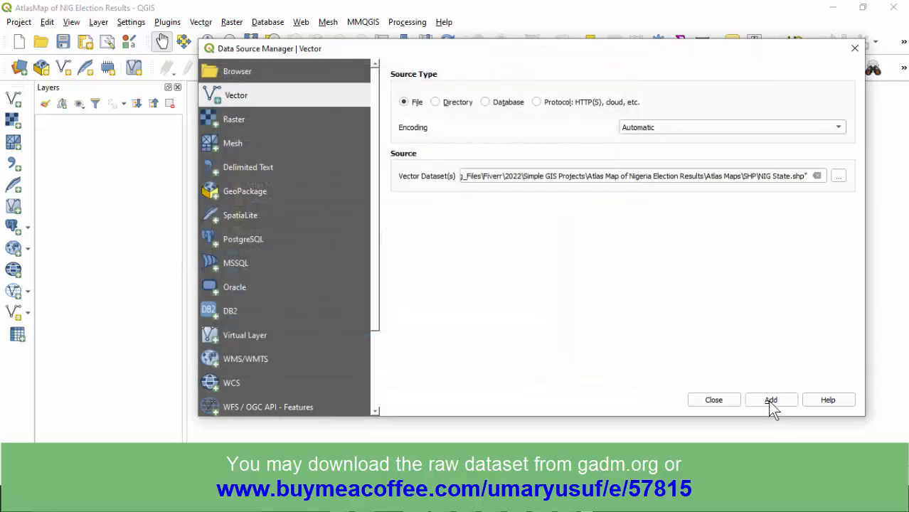
{"action": "left_click", "coordinate": [772, 407]}
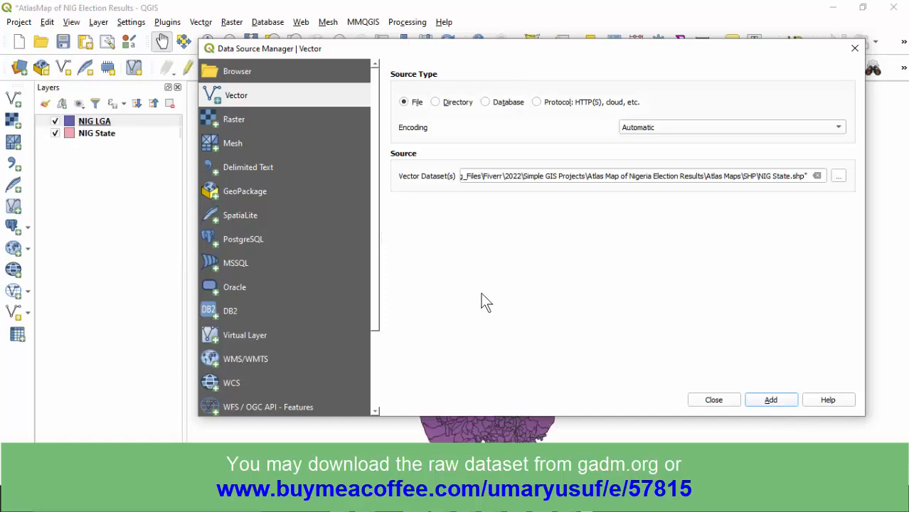
{"action": "left_click", "coordinate": [711, 400]}
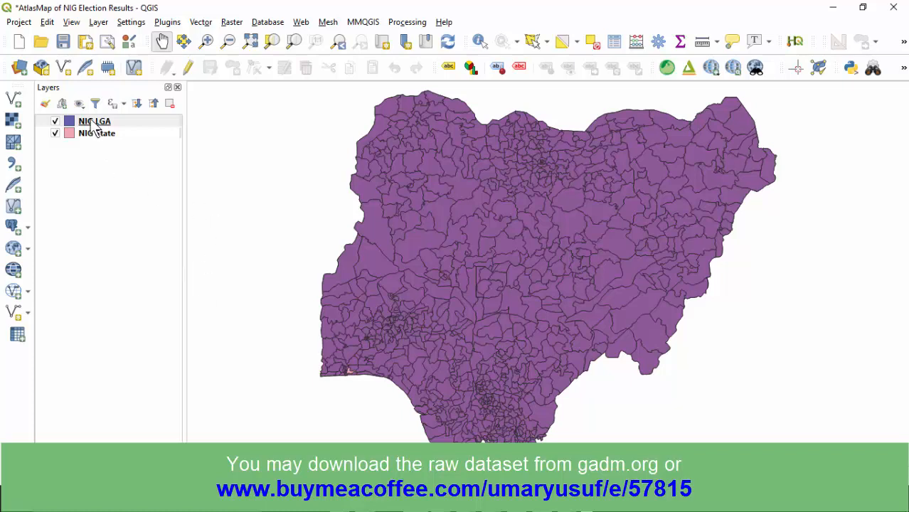
{"action": "left_click_drag", "start_coordinate": [94, 123], "coordinate": [104, 142]}
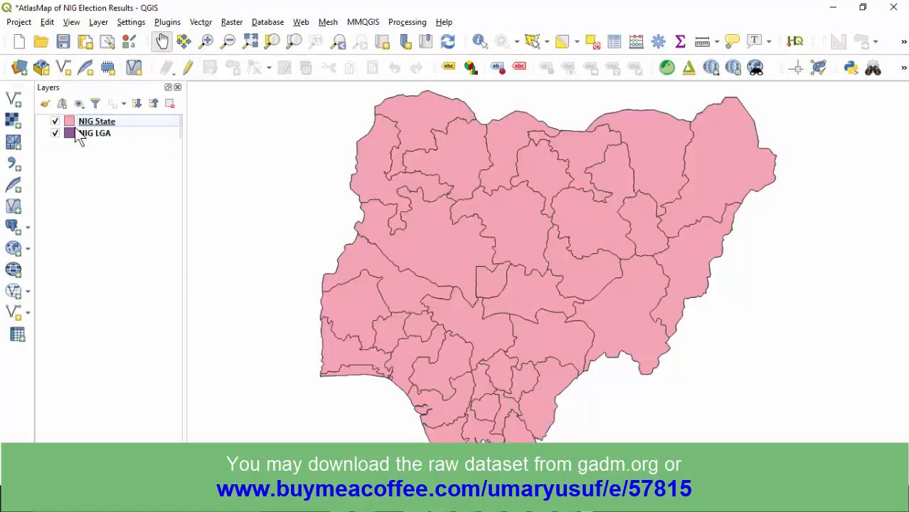
Open the attribute table of the NIG State layer to examine its state, capital and geopolitical zone fields, and close it.
{"action": "left_click", "coordinate": [89, 136]}
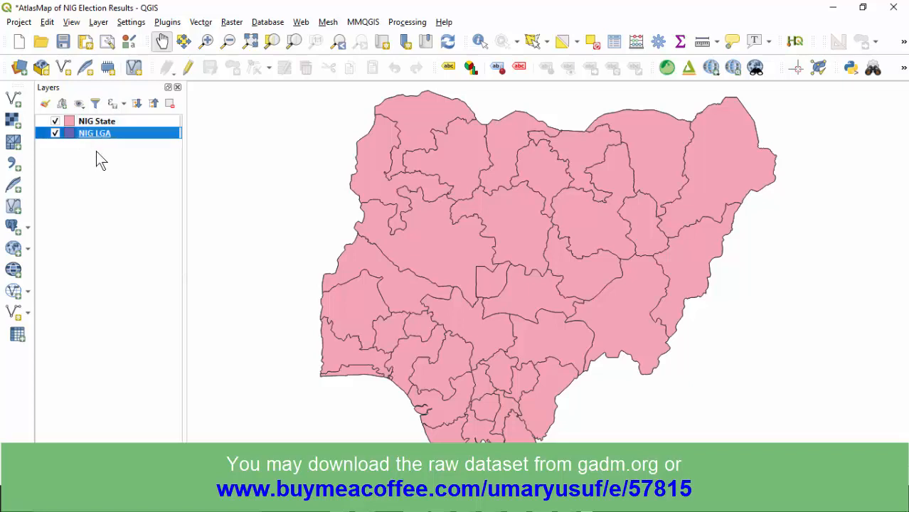
{"action": "left_click", "coordinate": [103, 124]}
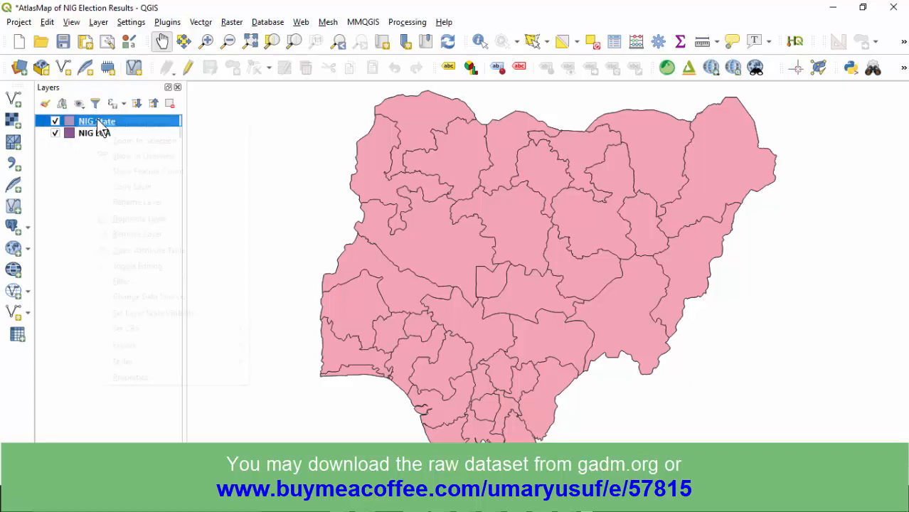
{"action": "right_click", "coordinate": [96, 123]}
{"action": "left_click", "coordinate": [131, 247]}
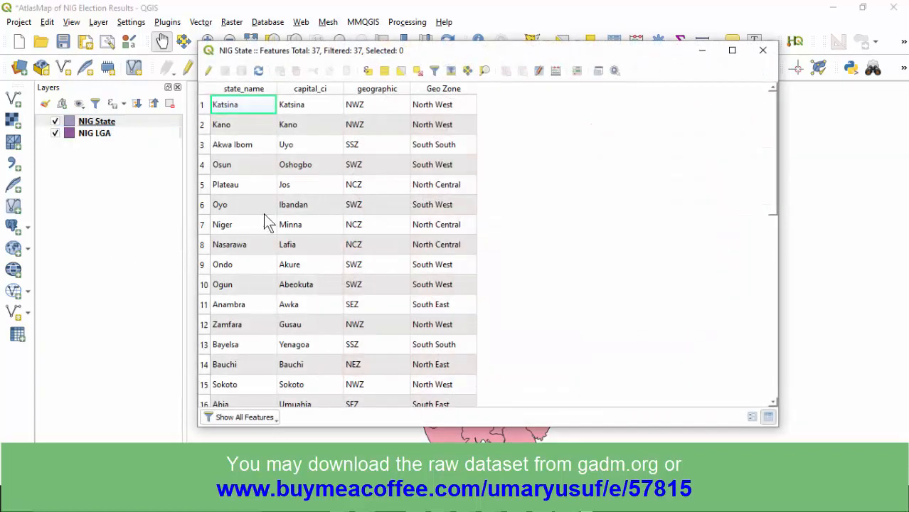
{"action": "scroll", "coordinate": [326, 149], "scroll_direction": "down", "scroll_amount": 3}
{"action": "scroll", "coordinate": [313, 144], "scroll_direction": "up", "scroll_amount": 3}
{"action": "scroll", "coordinate": [287, 129], "scroll_direction": "down", "scroll_amount": 2}
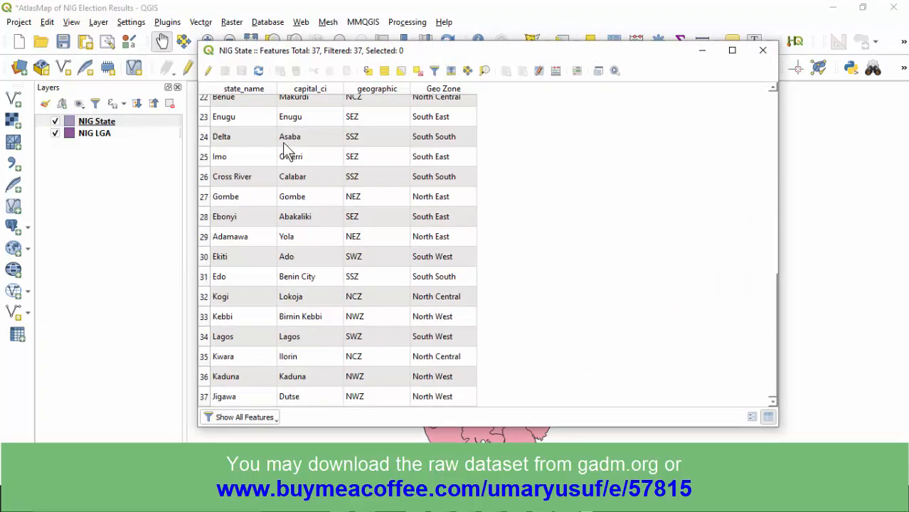
{"action": "scroll", "coordinate": [315, 155], "scroll_direction": "up", "scroll_amount": 7}
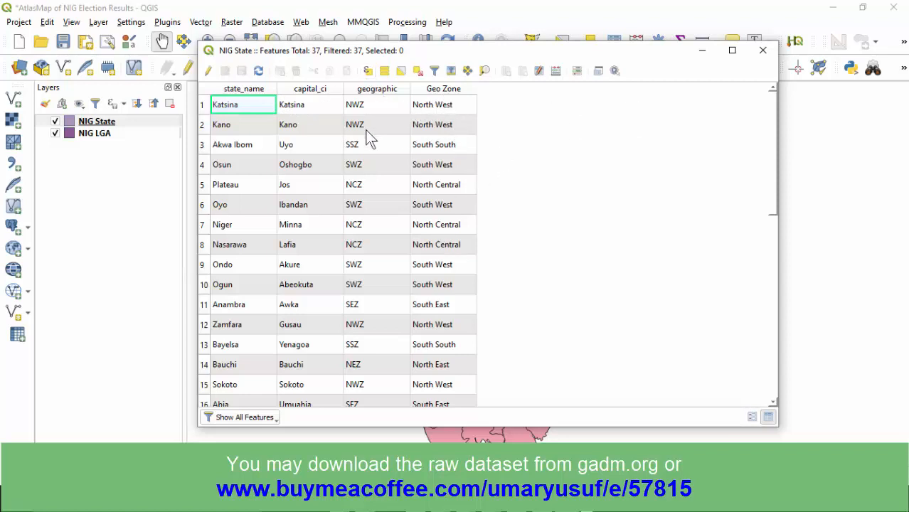
{"action": "left_click", "coordinate": [762, 50]}
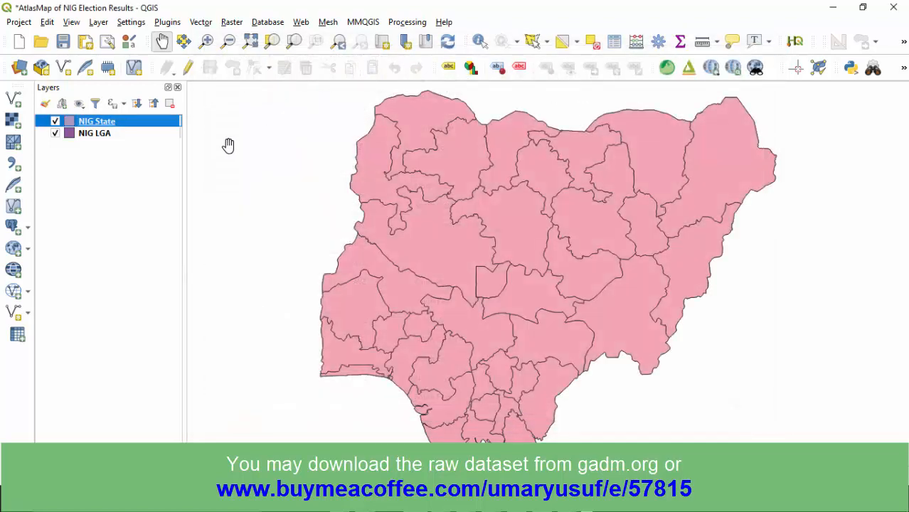
Open the attribute table of the NIG LGA layer and sort its records by state_name in ascending order.
{"action": "left_click", "coordinate": [87, 132]}
{"action": "right_click", "coordinate": [86, 132]}
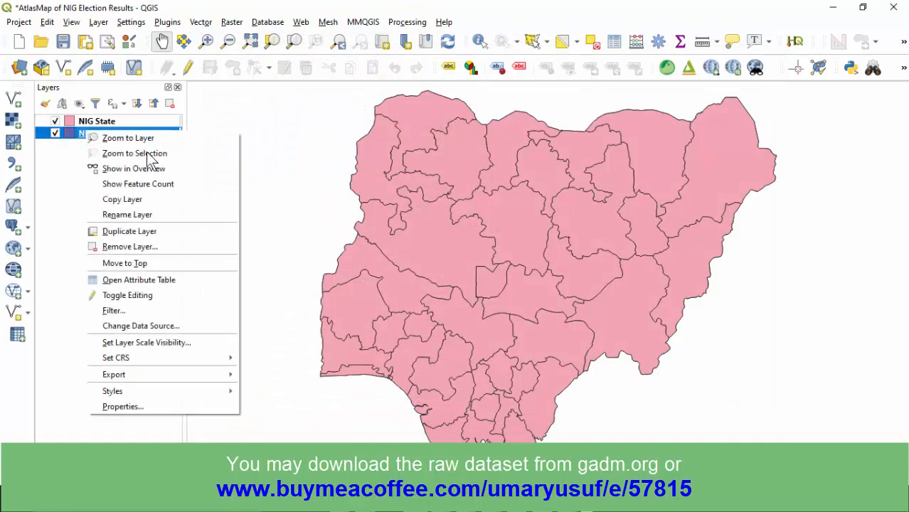
{"action": "left_click", "coordinate": [113, 280]}
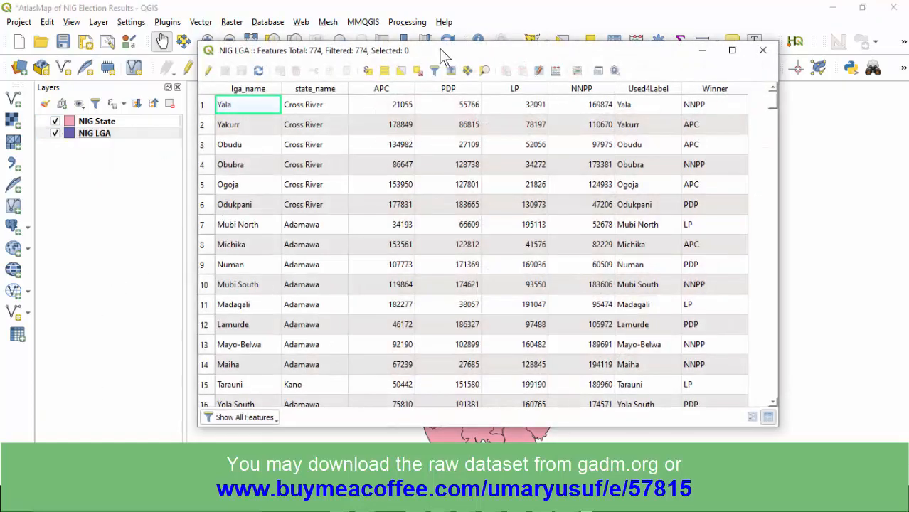
{"action": "left_click_drag", "start_coordinate": [464, 47], "coordinate": [419, 49]}
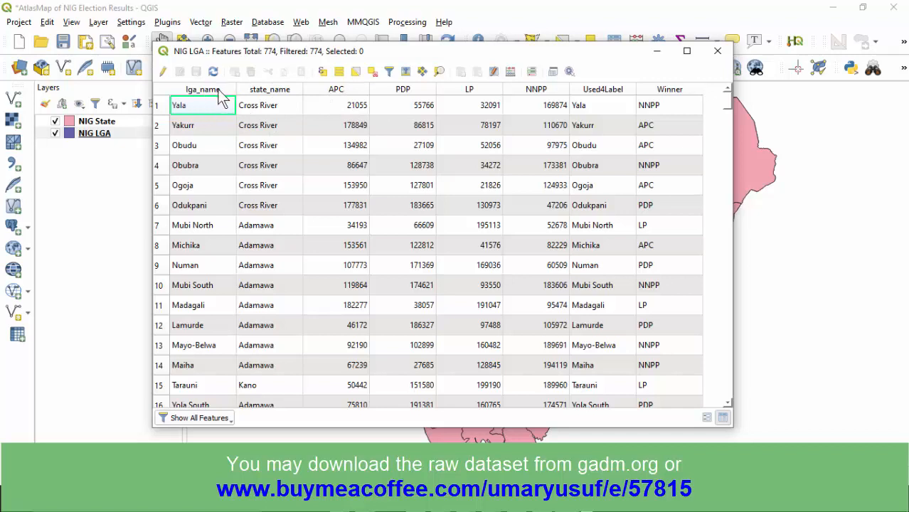
{"action": "left_click", "coordinate": [265, 91]}
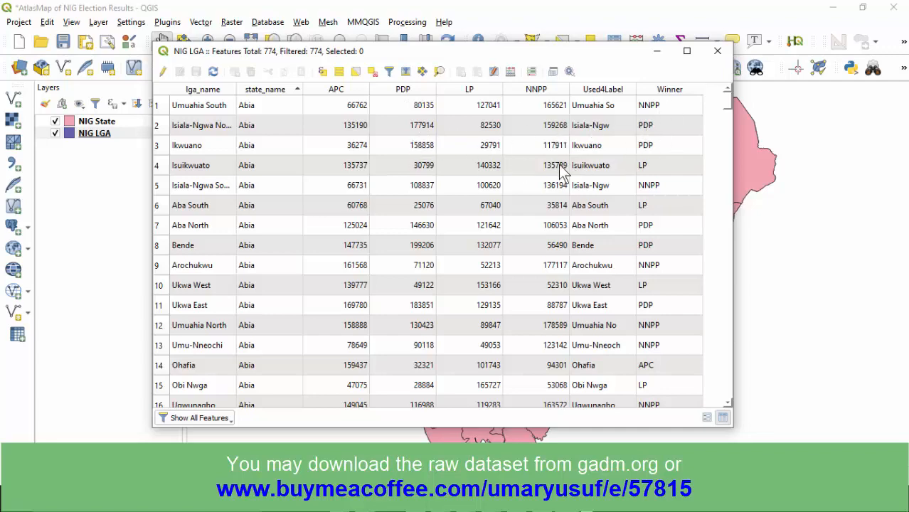
Examine the APC, PDP, LP, NNPP and Winner values of the NIG LGA records across the sorted states.
{"action": "scroll", "coordinate": [650, 202], "scroll_direction": "down", "scroll_amount": 20}
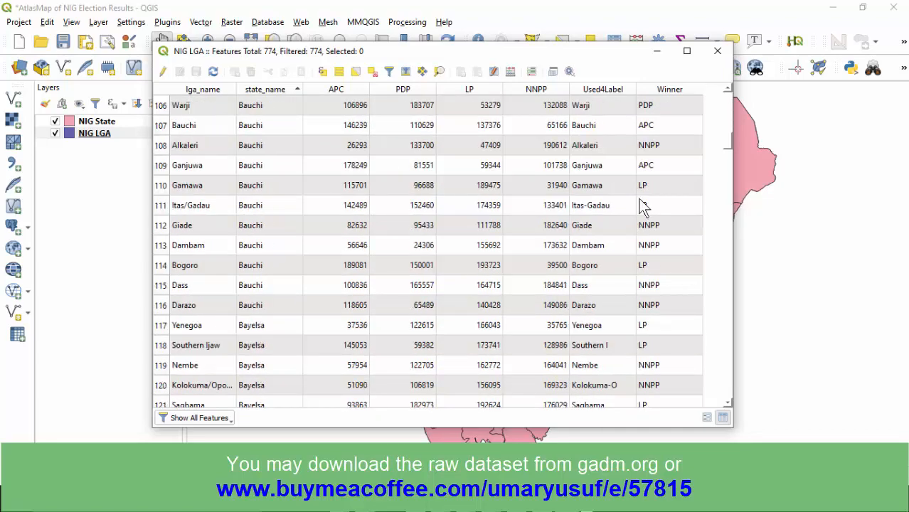
{"action": "scroll", "coordinate": [643, 202], "scroll_direction": "down", "scroll_amount": 5}
{"action": "scroll", "coordinate": [637, 190], "scroll_direction": "up", "scroll_amount": 20}
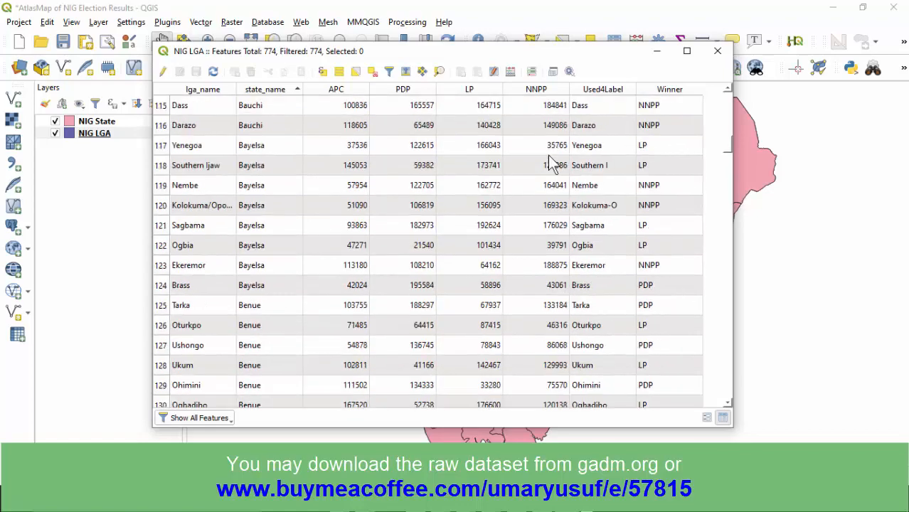
{"action": "scroll", "coordinate": [432, 169], "scroll_direction": "up", "scroll_amount": 14}
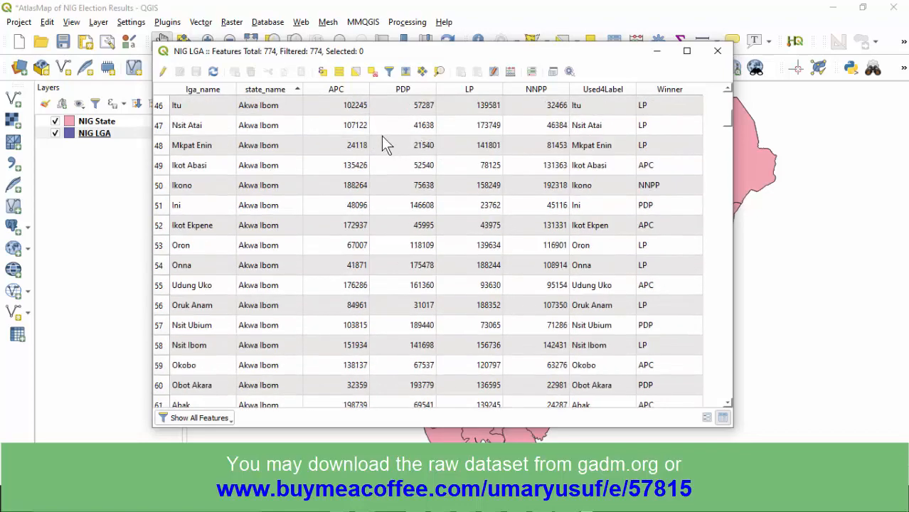
{"action": "scroll", "coordinate": [375, 139], "scroll_direction": "up", "scroll_amount": 15}
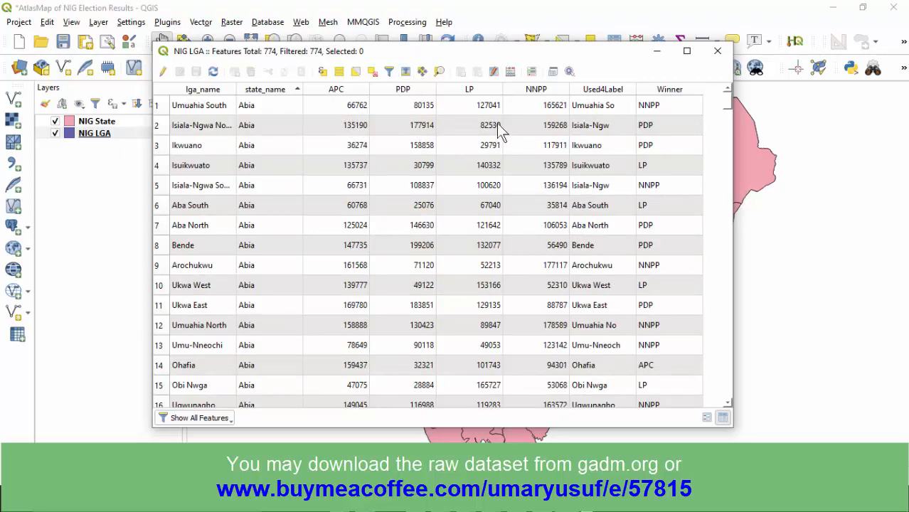
{"action": "scroll", "coordinate": [500, 132], "scroll_direction": "down", "scroll_amount": 3}
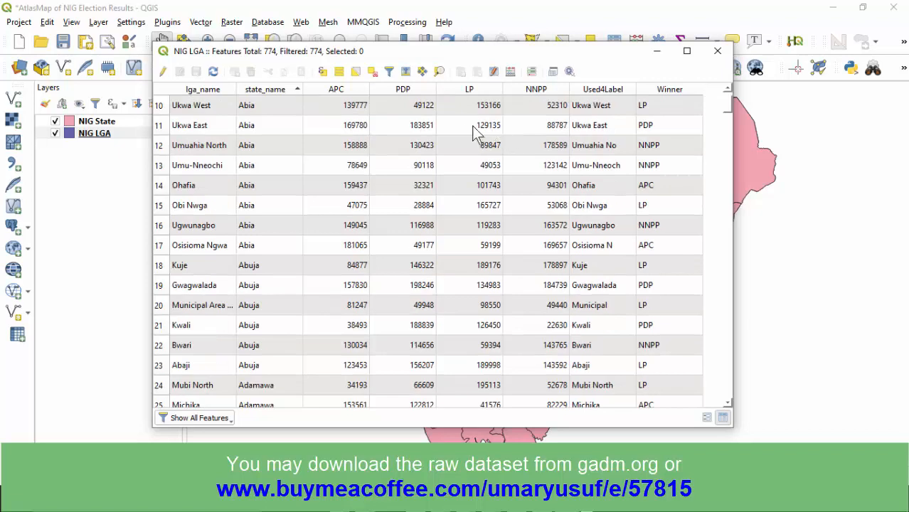
{"action": "scroll", "coordinate": [461, 144], "scroll_direction": "up", "scroll_amount": 3}
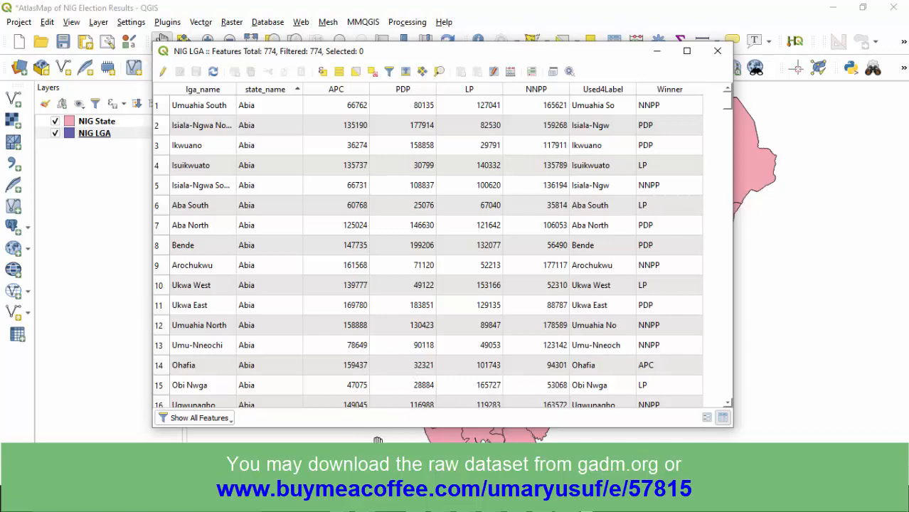
Switch to the Chrome window with the INEC election results search, open the INEC Result portal and sign in with the prefilled credentials.
{"action": "mouse_move", "coordinate": [366, 499]}
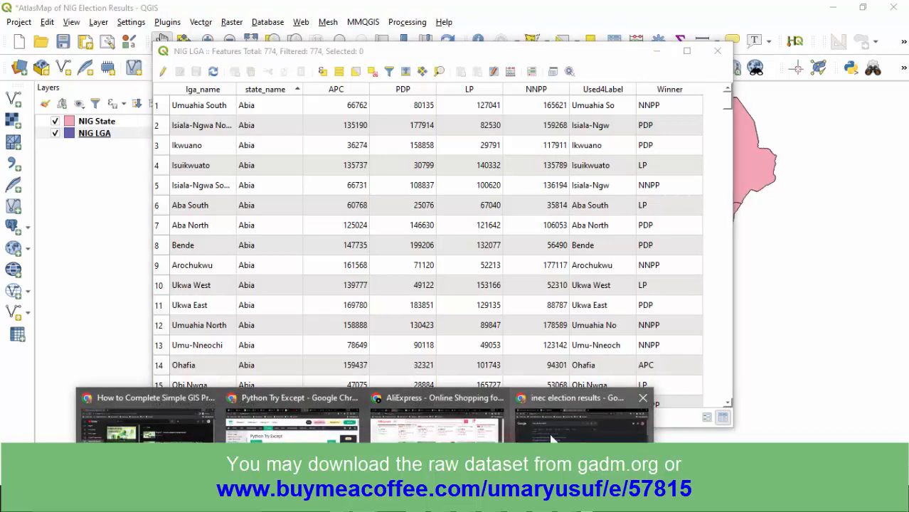
{"action": "left_click", "coordinate": [580, 398]}
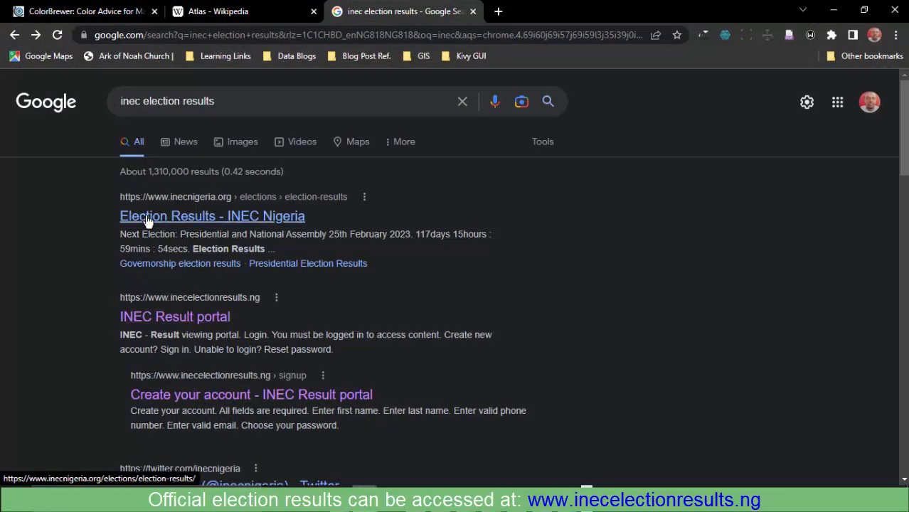
{"action": "left_click", "coordinate": [159, 326]}
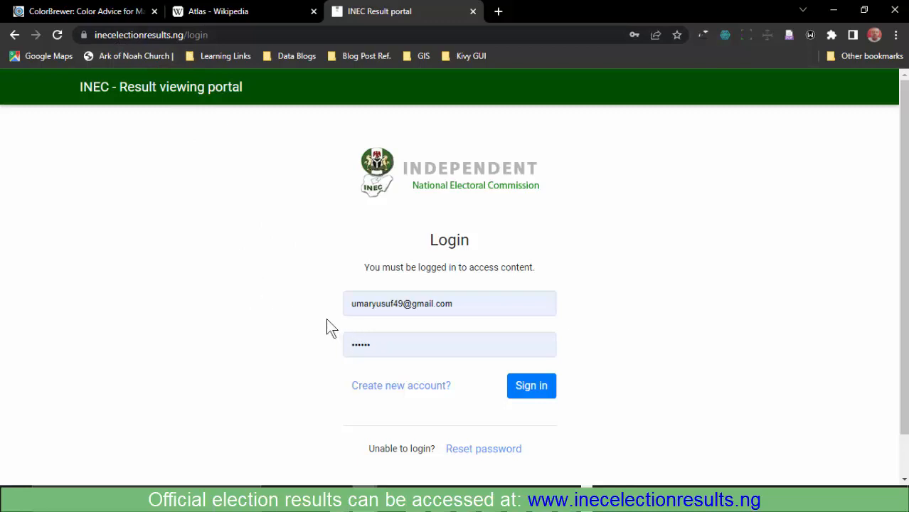
{"action": "left_click", "coordinate": [545, 389]}
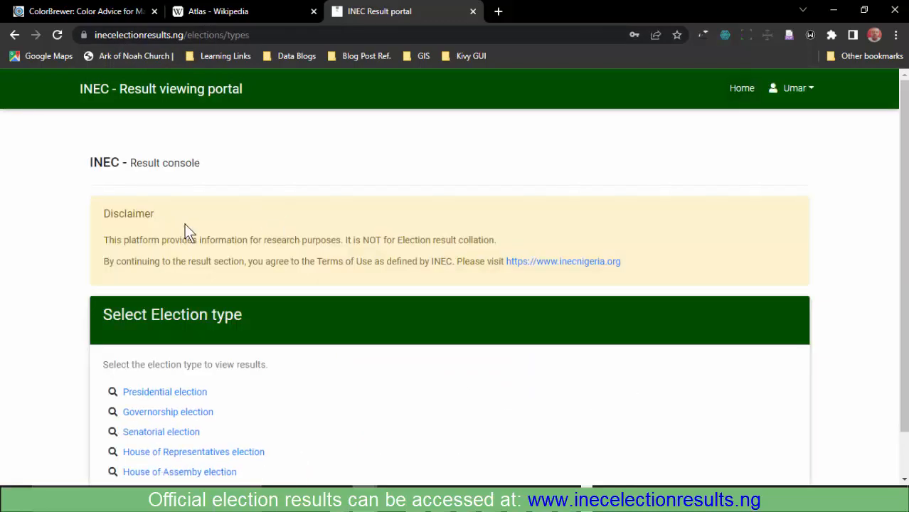
View the Presidential election page in the INEC result console and return to the list of election types.
{"action": "scroll", "coordinate": [44, 258], "scroll_direction": "down", "scroll_amount": 1}
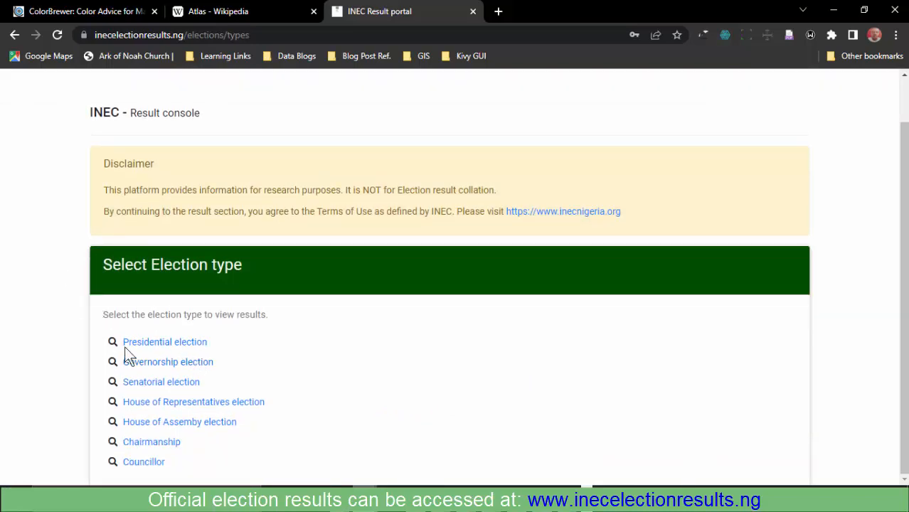
{"action": "left_click", "coordinate": [166, 342]}
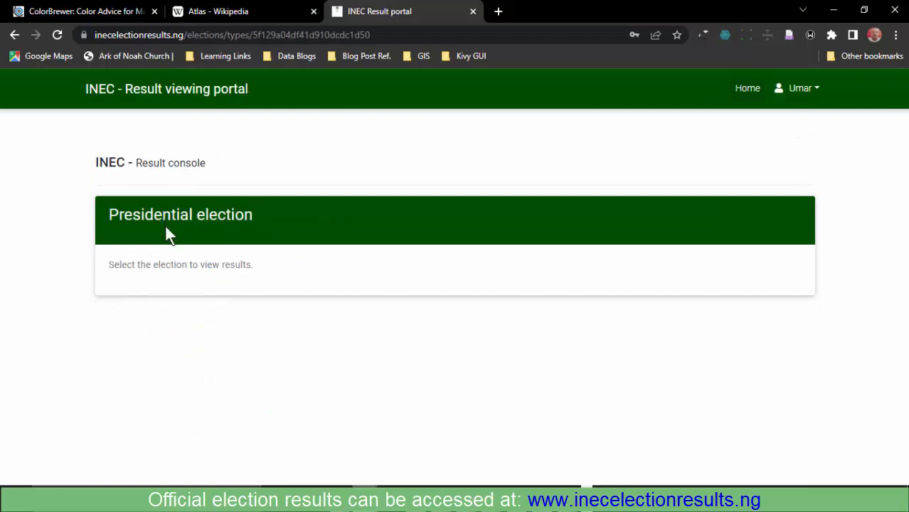
{"action": "left_click", "coordinate": [15, 37]}
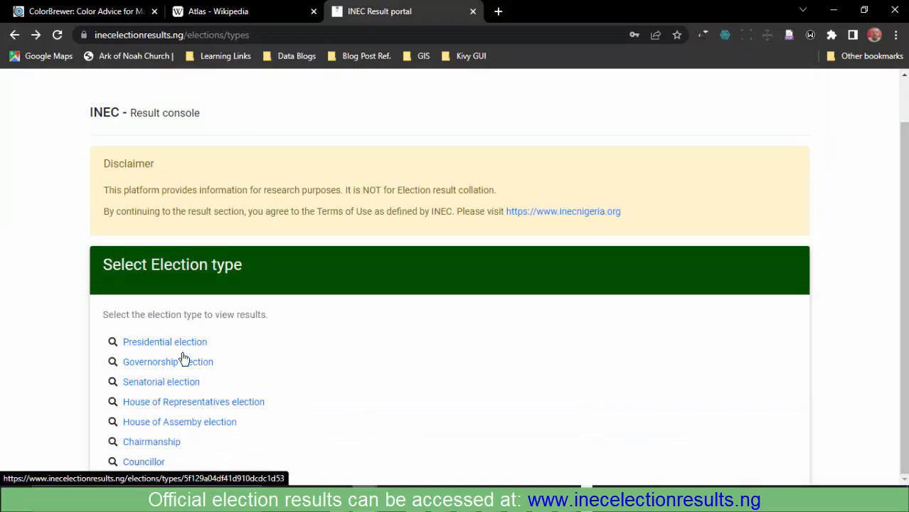
Switch back to QGIS, look through the NIG LGA vote records again from the first state, and minimize the attribute table.
{"action": "left_click", "coordinate": [832, 15]}
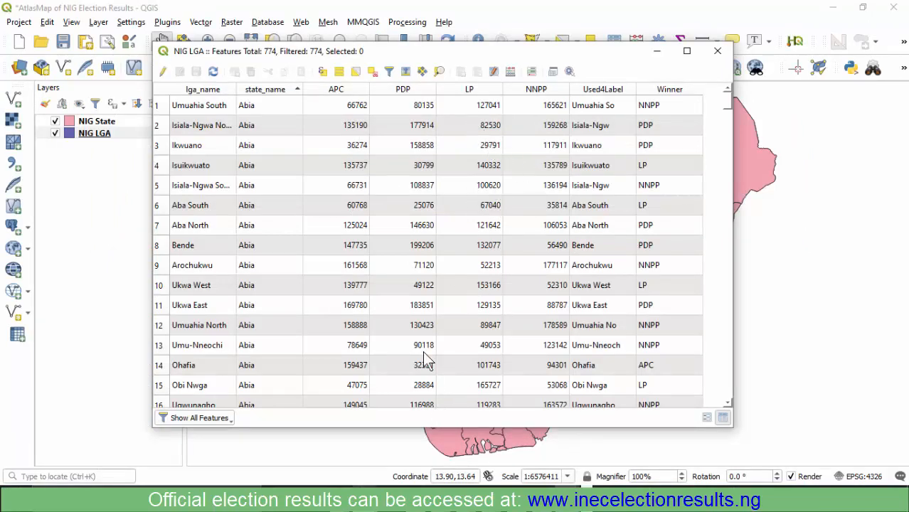
{"action": "scroll", "coordinate": [423, 313], "scroll_direction": "down", "scroll_amount": 4}
{"action": "scroll", "coordinate": [423, 274], "scroll_direction": "up", "scroll_amount": 4}
{"action": "scroll", "coordinate": [421, 273], "scroll_direction": "down", "scroll_amount": 14}
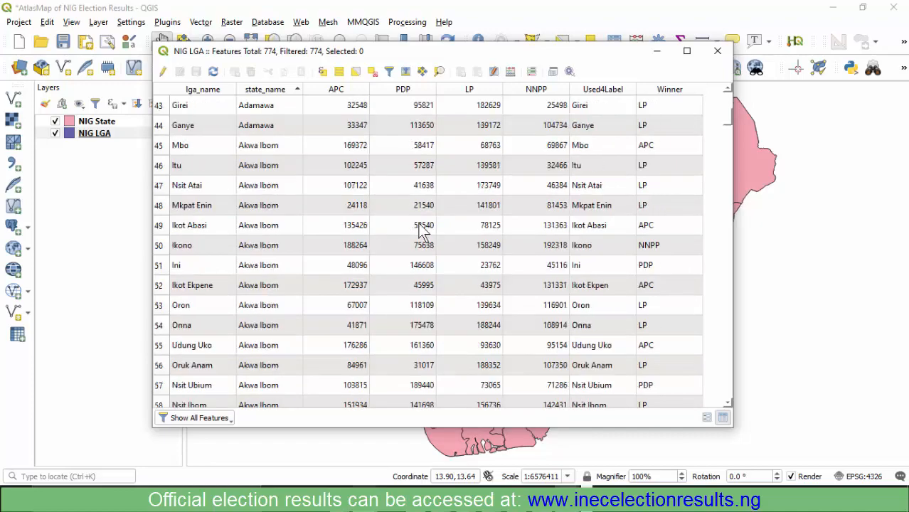
{"action": "scroll", "coordinate": [423, 232], "scroll_direction": "down", "scroll_amount": 20}
{"action": "scroll", "coordinate": [420, 238], "scroll_direction": "up", "scroll_amount": 7}
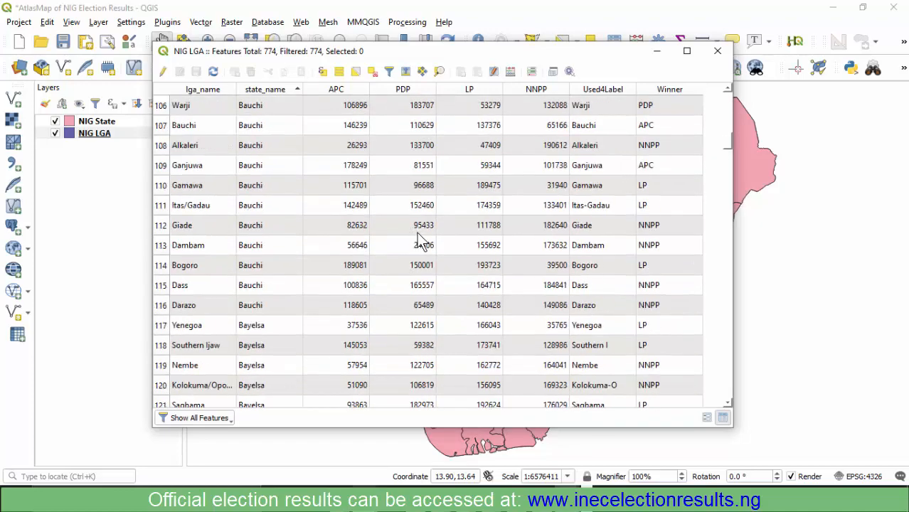
{"action": "scroll", "coordinate": [419, 238], "scroll_direction": "up", "scroll_amount": 20}
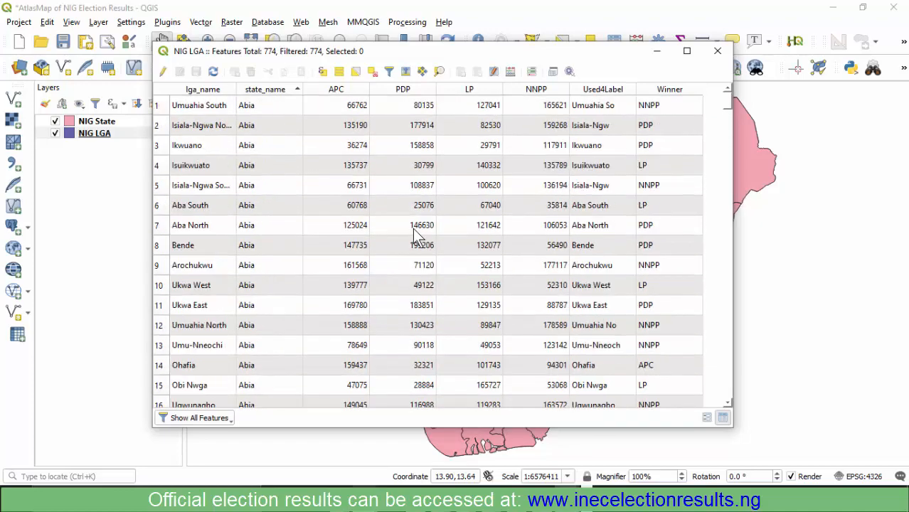
{"action": "left_click", "coordinate": [655, 53]}
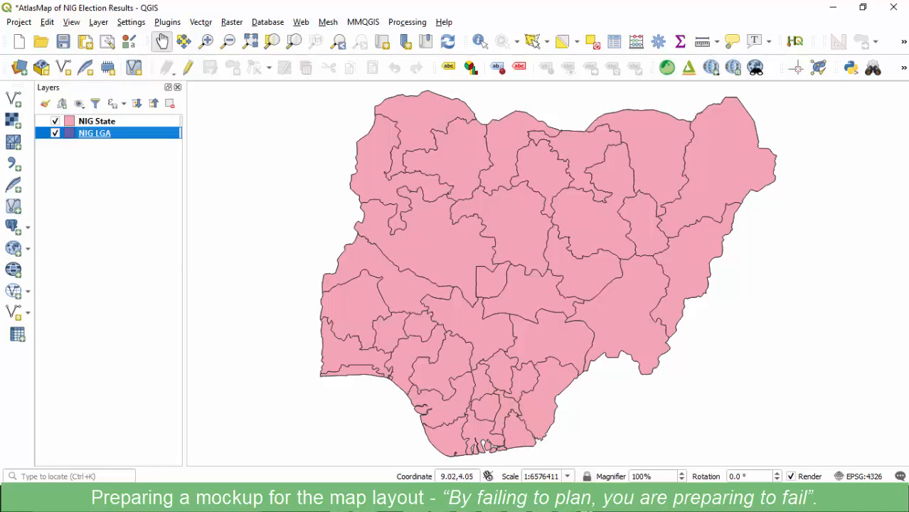
Switch to GIMP to examine the State Mockup and LGA Mockup layout sketches, and minimize it to return to QGIS.
{"action": "left_click", "coordinate": [585, 502]}
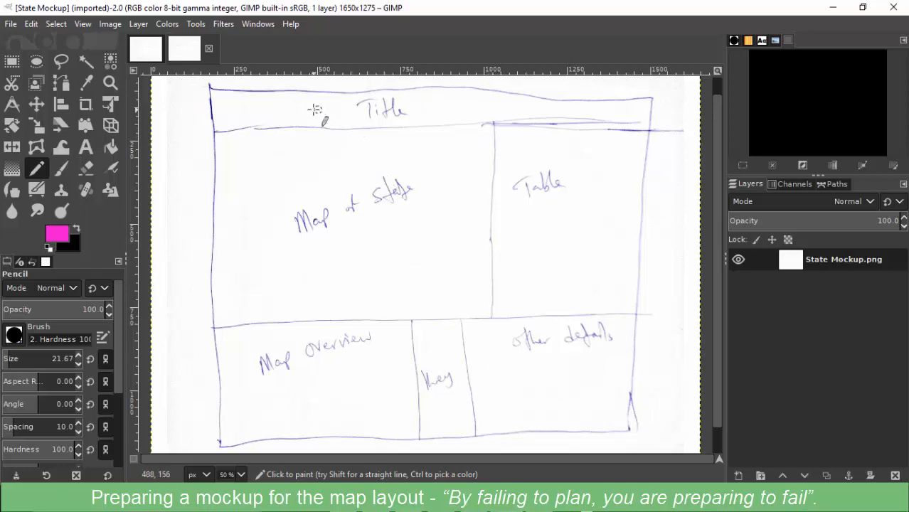
{"action": "left_click", "coordinate": [147, 49]}
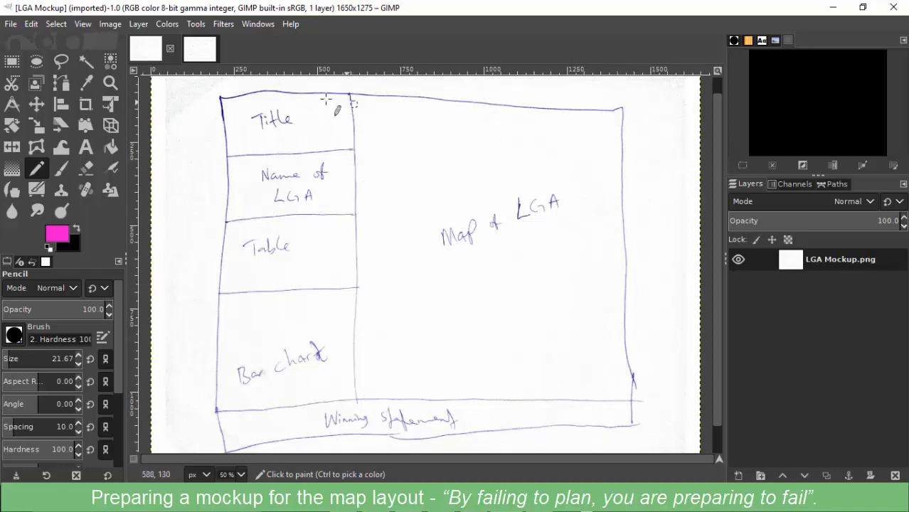
{"action": "left_click", "coordinate": [195, 56]}
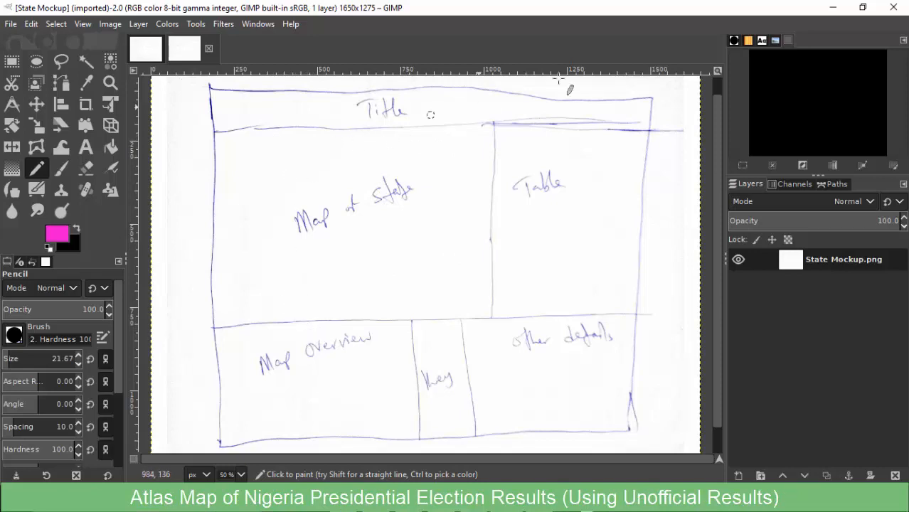
{"action": "left_click", "coordinate": [834, 8]}
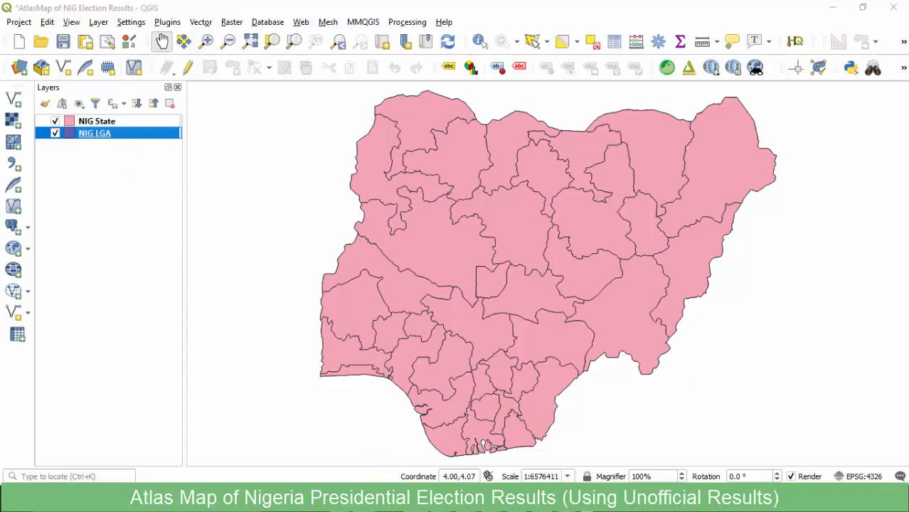
Switch to Chrome, show the Wikipedia article on Atlas and try to highlight its opening sentence defining an atlas.
{"action": "mouse_move", "coordinate": [371, 501]}
{"action": "left_click", "coordinate": [566, 426]}
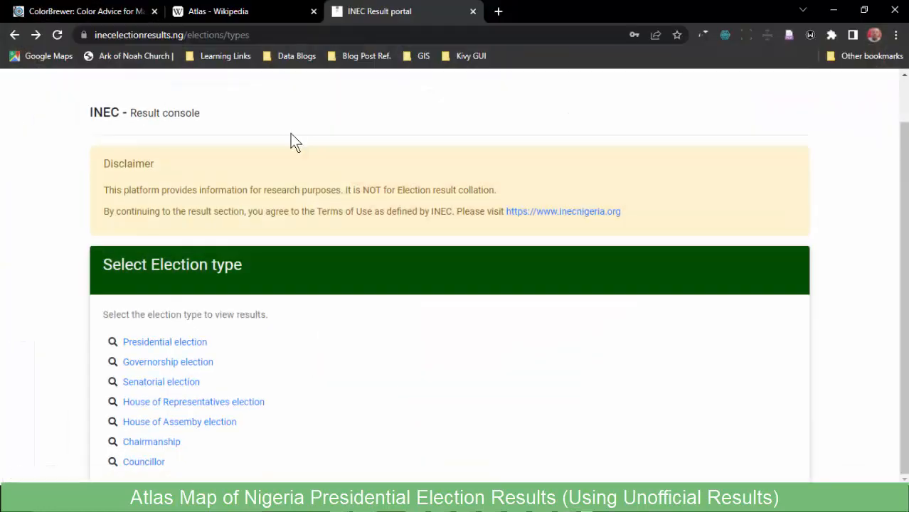
{"action": "left_click", "coordinate": [235, 11]}
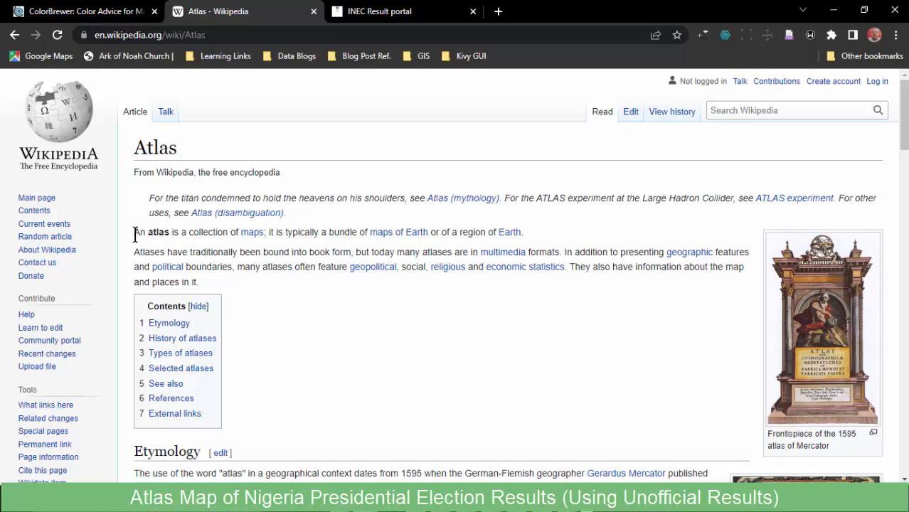
{"action": "left_click_drag", "start_coordinate": [135, 235], "coordinate": [569, 227]}
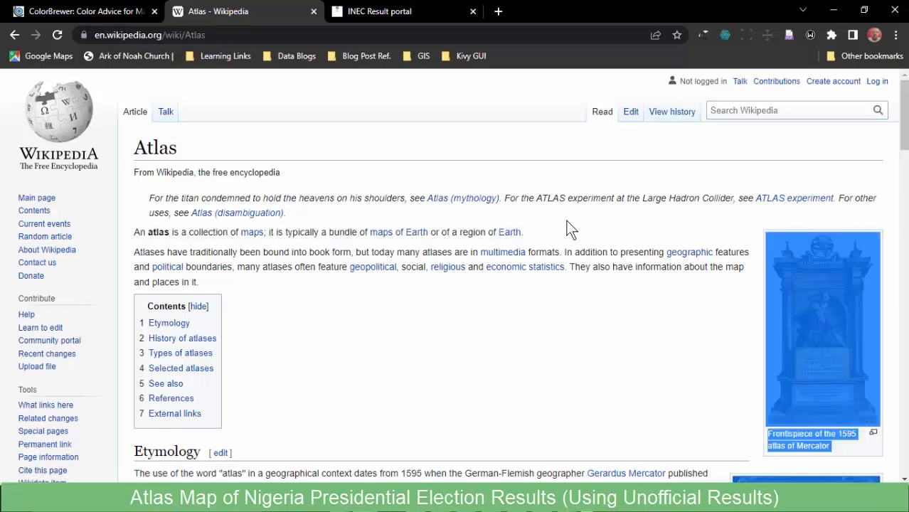
Return to the State Mockup sketch in GIMP to review its layout sections, and minimize it to get back to the QGIS project.
{"action": "left_click", "coordinate": [200, 253]}
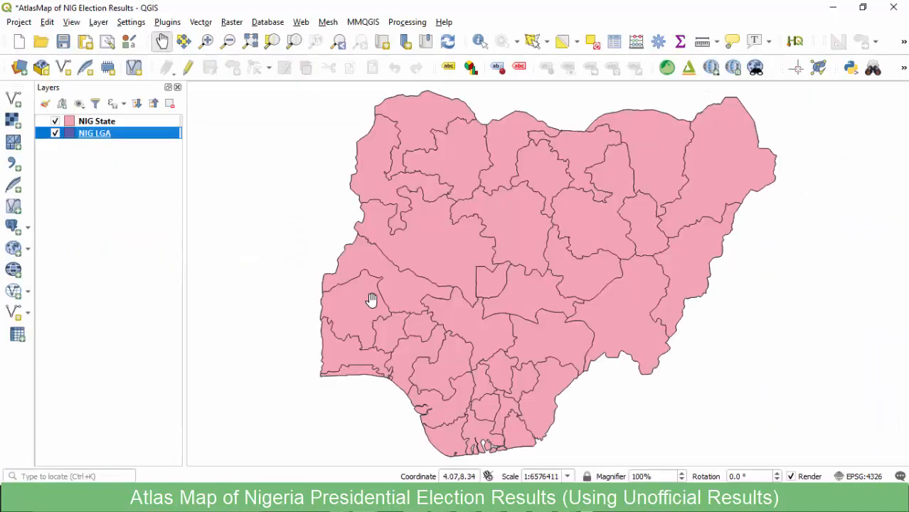
{"action": "mouse_move", "coordinate": [566, 501]}
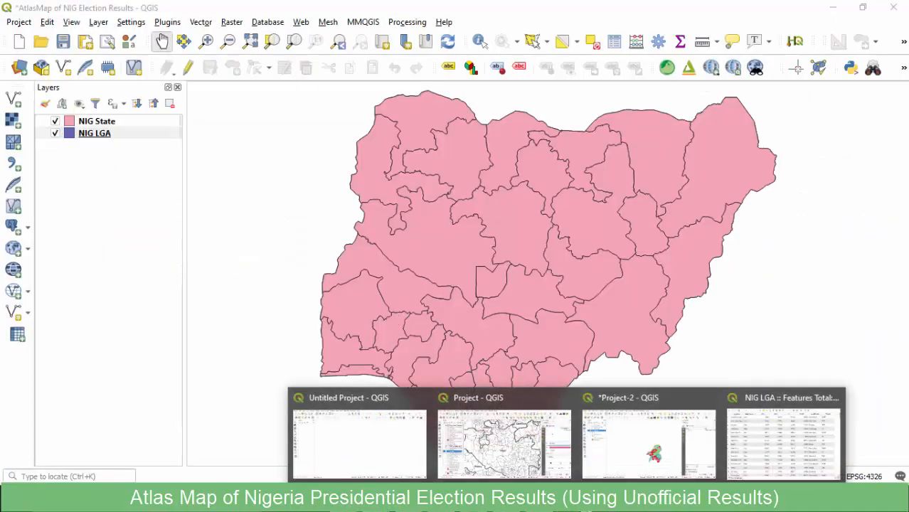
{"action": "left_click", "coordinate": [661, 441]}
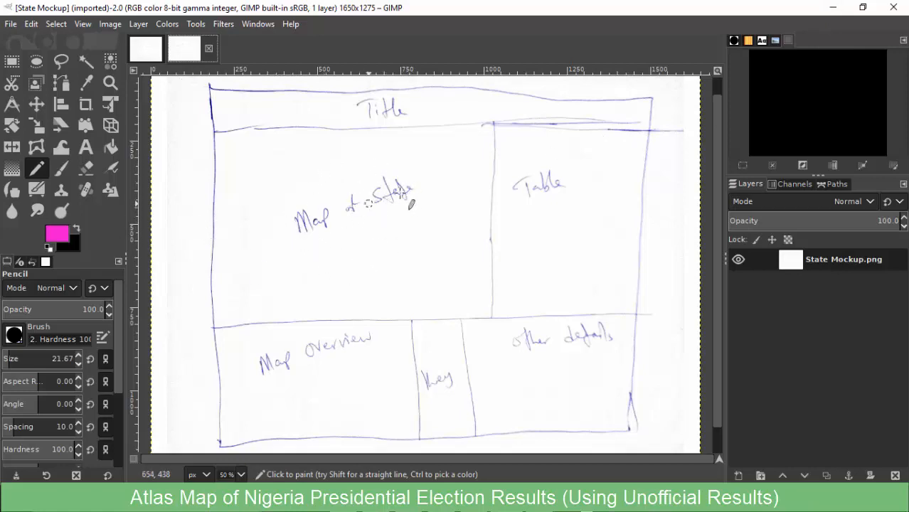
{"action": "left_click", "coordinate": [833, 8]}
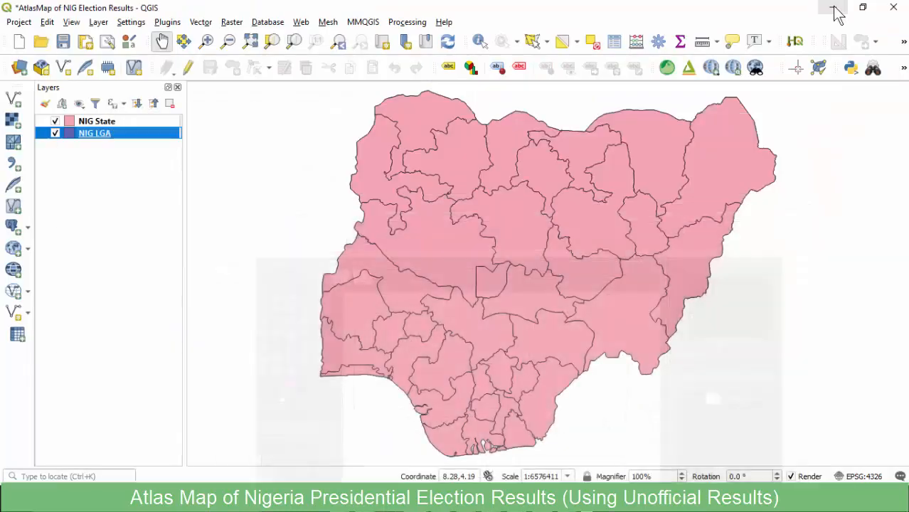
Show the layer styling options for the NIG State layer and widen their area so all settings fit.
{"action": "left_click", "coordinate": [98, 122]}
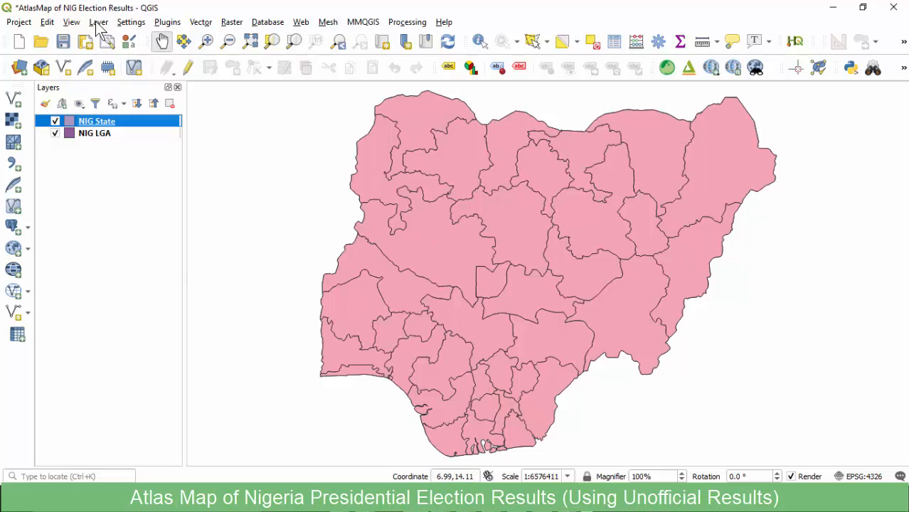
{"action": "left_click", "coordinate": [72, 22]}
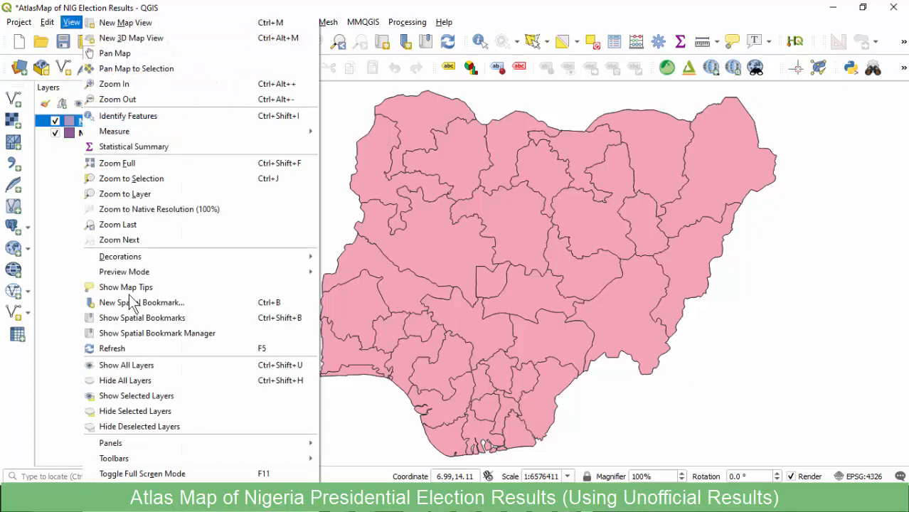
{"action": "mouse_move", "coordinate": [107, 447]}
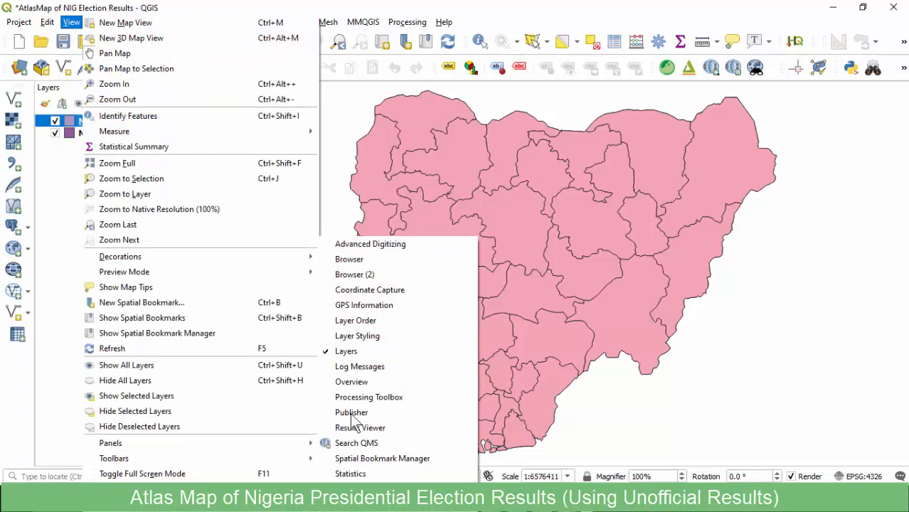
{"action": "left_click", "coordinate": [331, 336]}
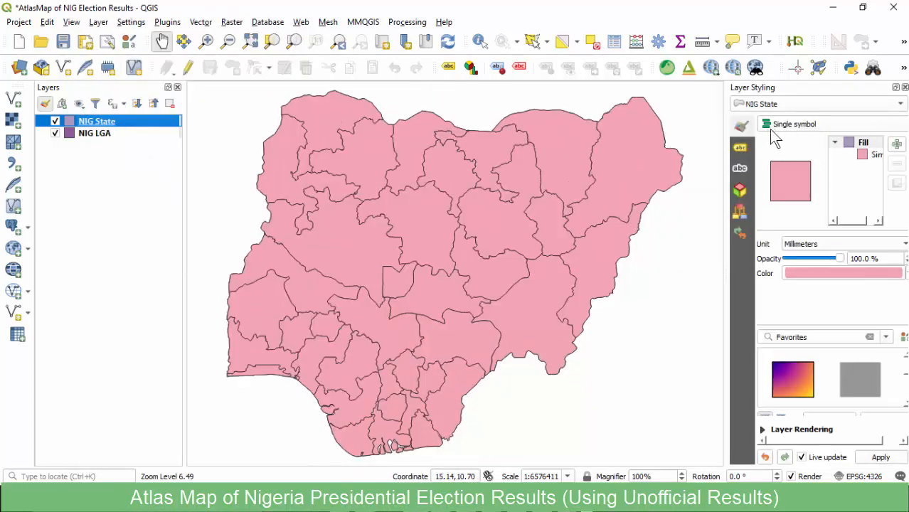
{"action": "left_click_drag", "start_coordinate": [721, 165], "coordinate": [657, 178]}
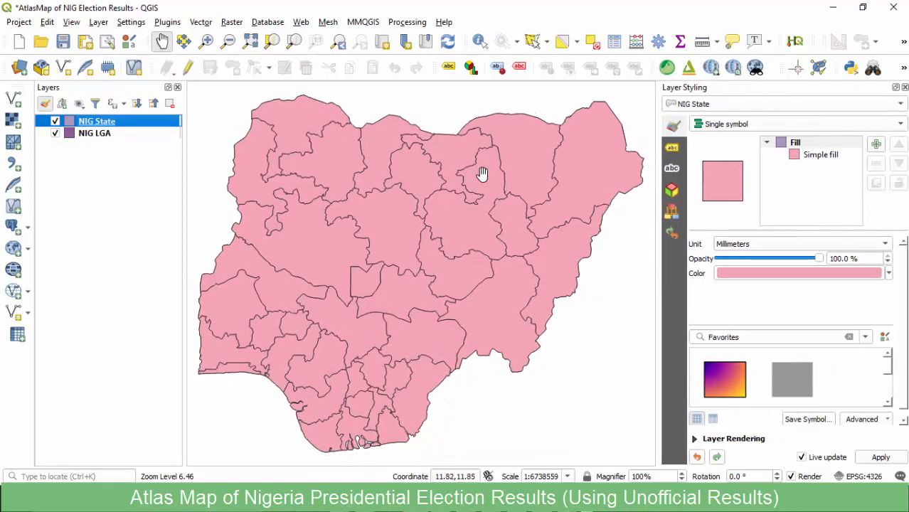
{"action": "right_click", "coordinate": [94, 125]}
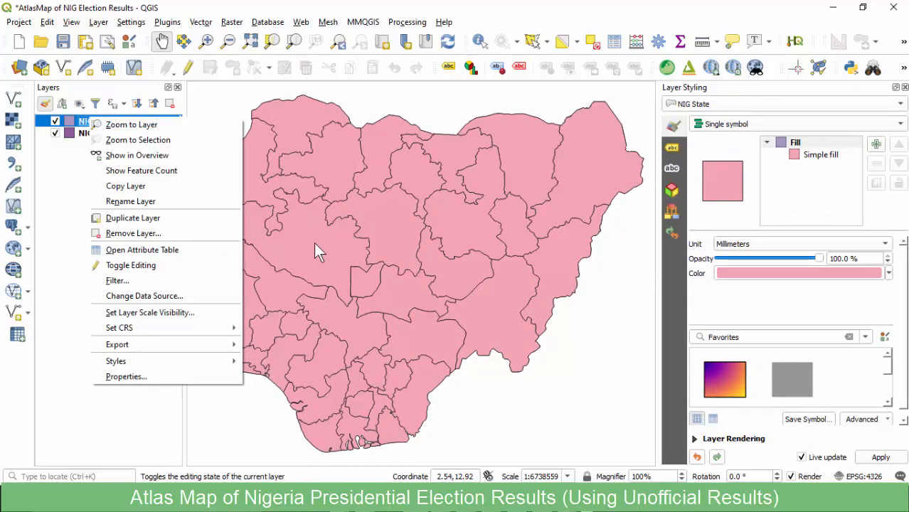
{"action": "mouse_move", "coordinate": [137, 365]}
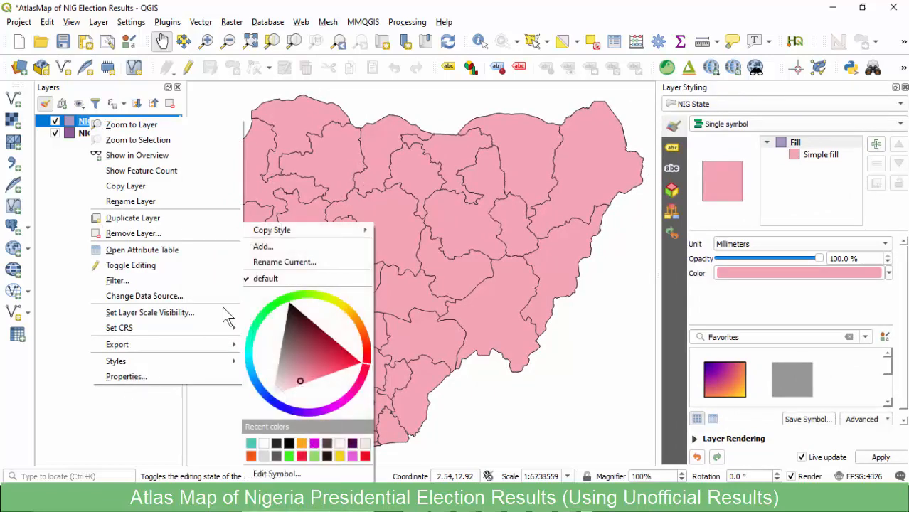
{"action": "key", "text": "Escape"}
{"action": "key", "text": "Escape"}
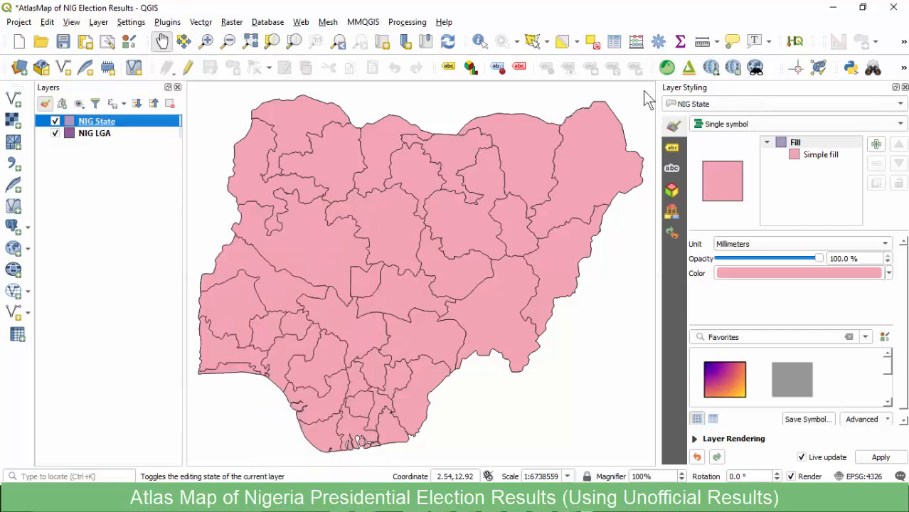
Switch the layer styling back and forth between NIG State and NIG LGA to view each layer's symbol.
{"action": "left_click", "coordinate": [722, 103]}
{"action": "left_click", "coordinate": [718, 90]}
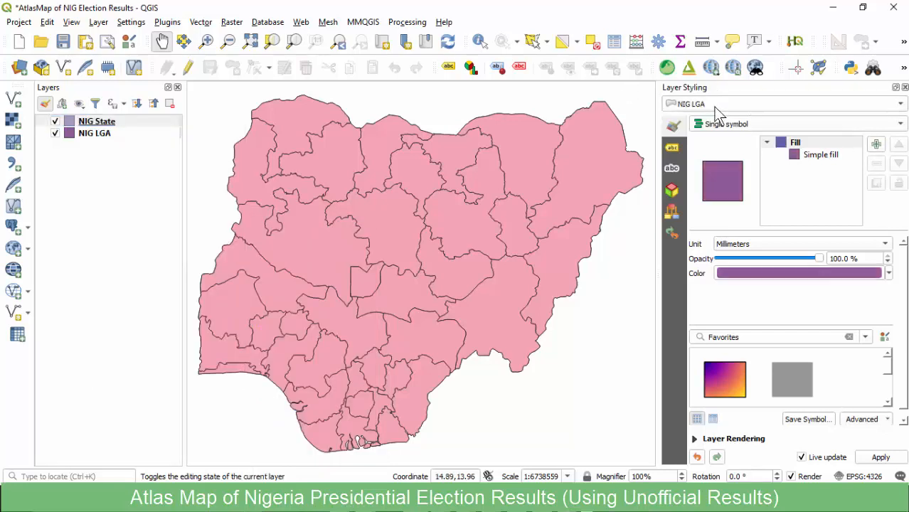
{"action": "left_click", "coordinate": [716, 104]}
{"action": "left_click", "coordinate": [713, 118]}
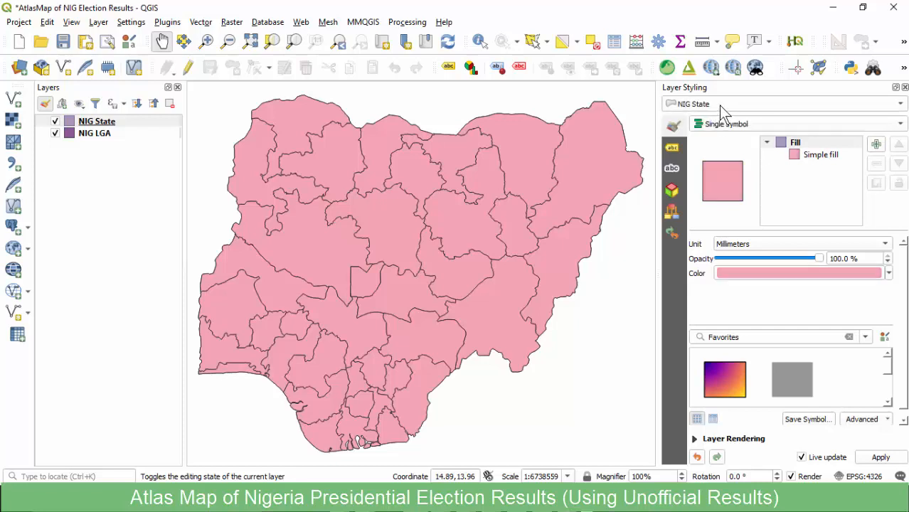
{"action": "left_click", "coordinate": [719, 105]}
{"action": "left_click", "coordinate": [715, 101]}
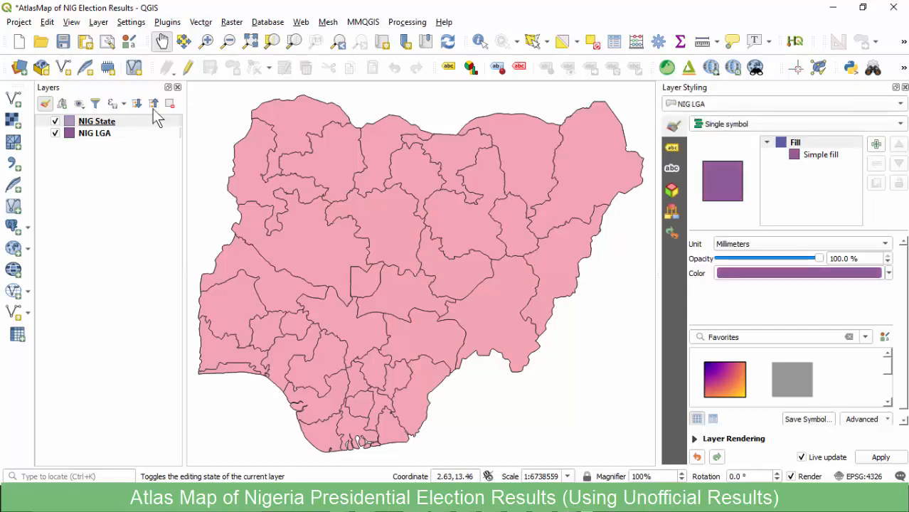
{"action": "left_click", "coordinate": [94, 134]}
{"action": "left_click", "coordinate": [104, 125]}
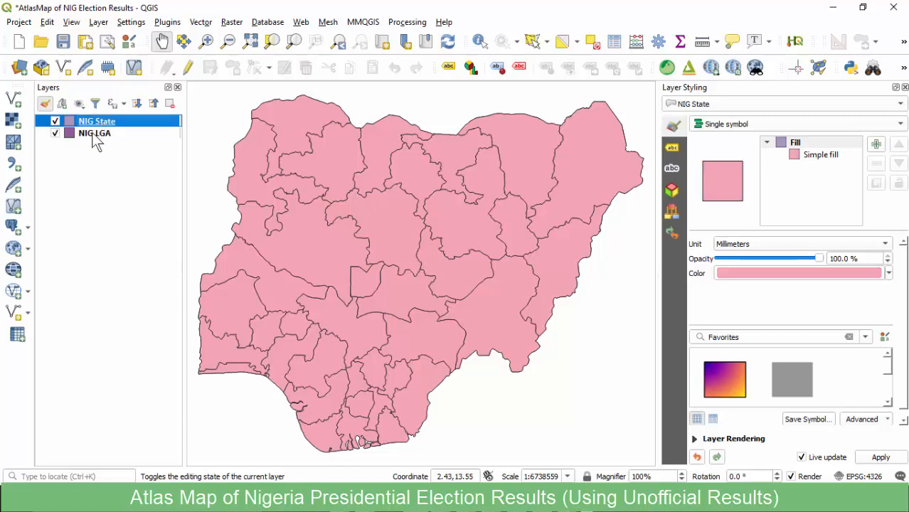
{"action": "left_click", "coordinate": [97, 133]}
{"action": "left_click", "coordinate": [97, 123]}
{"action": "left_click", "coordinate": [99, 134]}
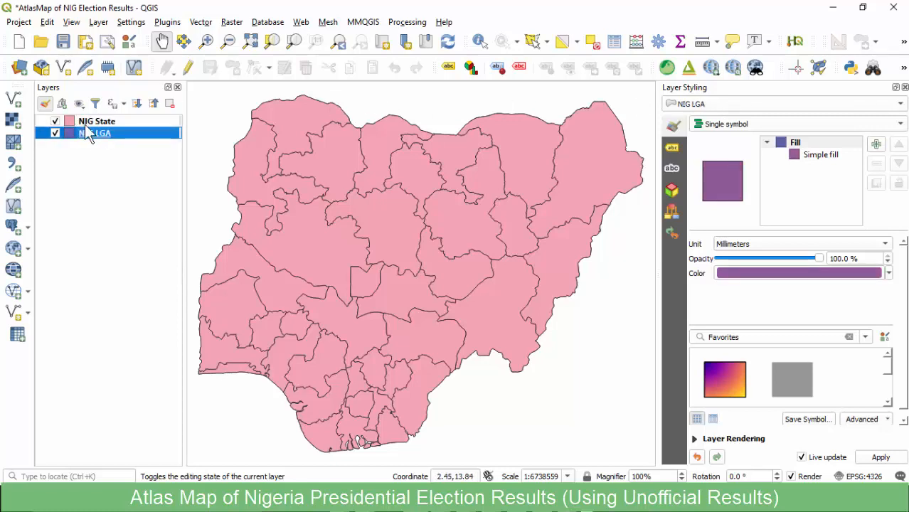
Set the NIG State layer's simple fill to the No Brush fill style and the Dot Line stroke style.
{"action": "left_click", "coordinate": [100, 124]}
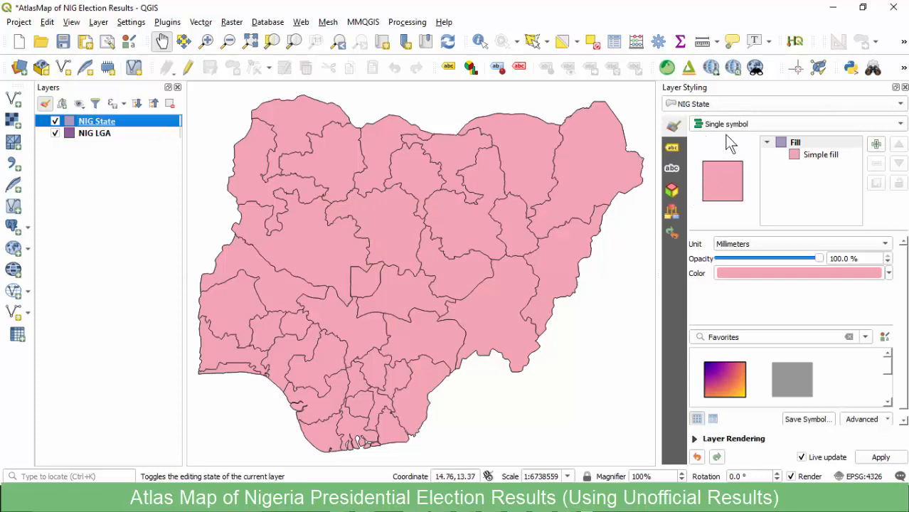
{"action": "left_click", "coordinate": [675, 128]}
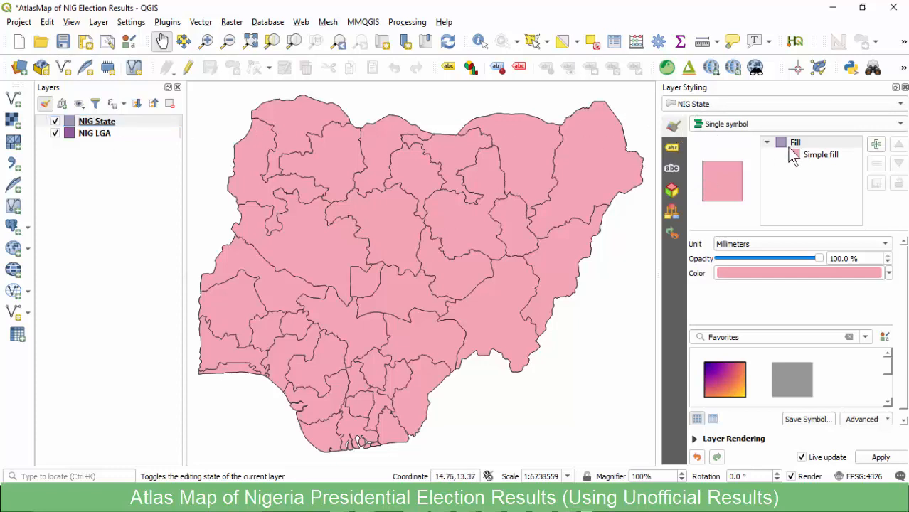
{"action": "left_click", "coordinate": [814, 155]}
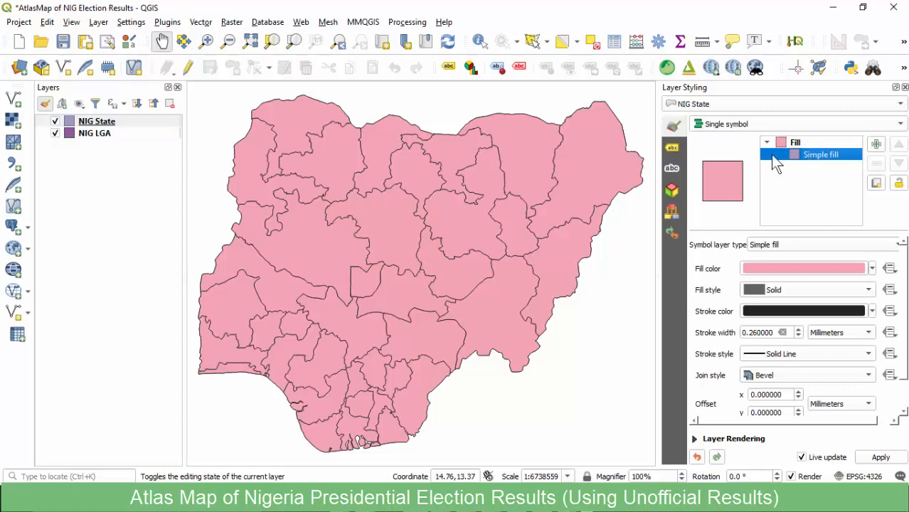
{"action": "left_click", "coordinate": [775, 295]}
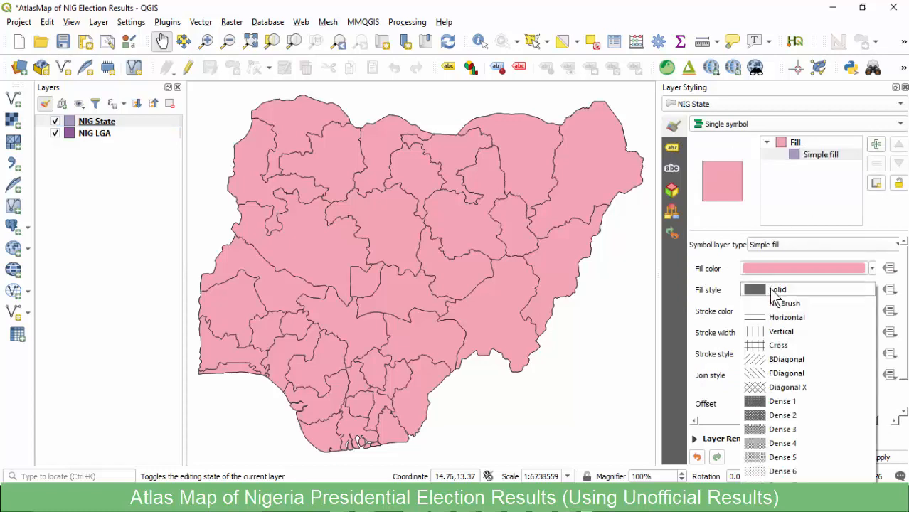
{"action": "left_click", "coordinate": [780, 304]}
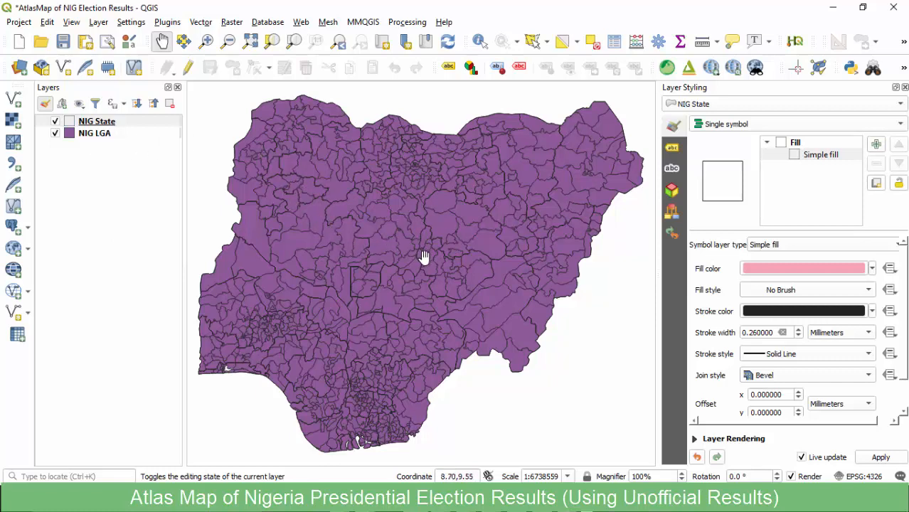
{"action": "left_click", "coordinate": [793, 359]}
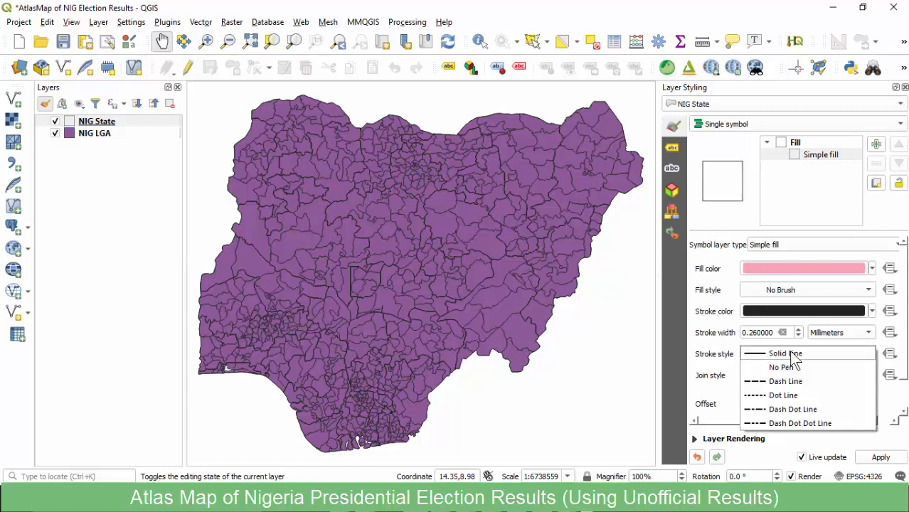
{"action": "left_click", "coordinate": [789, 396]}
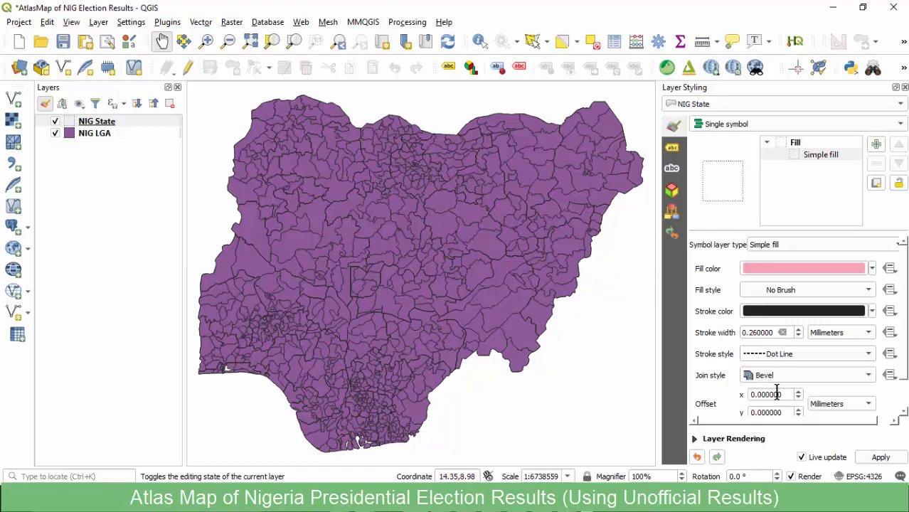
Set the NIG State outline's stroke color to orange and its stroke width to 0.66 mm.
{"action": "left_click", "coordinate": [872, 311]}
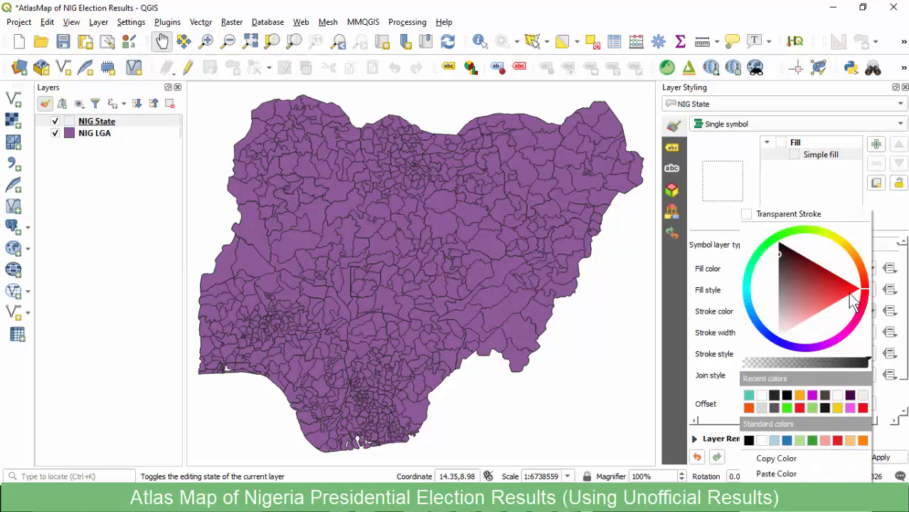
{"action": "left_click", "coordinate": [850, 253]}
{"action": "left_click", "coordinate": [842, 258]}
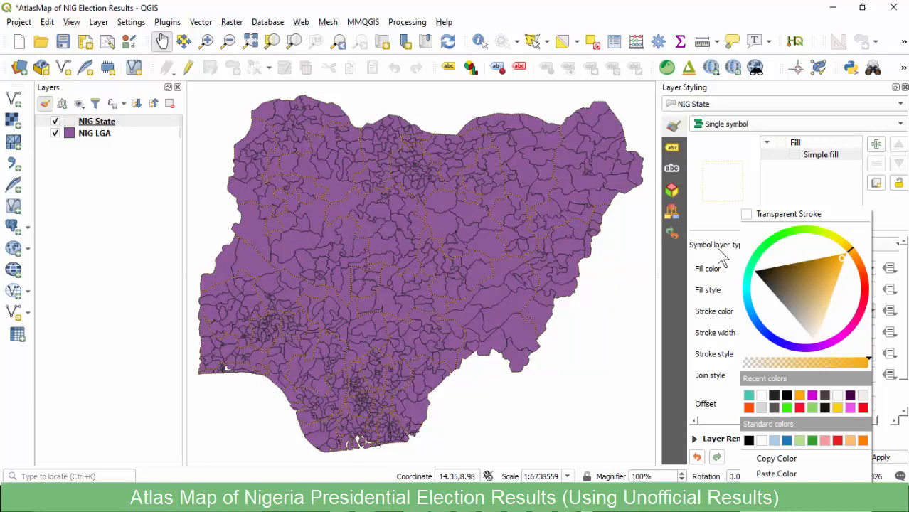
{"action": "left_click", "coordinate": [869, 286]}
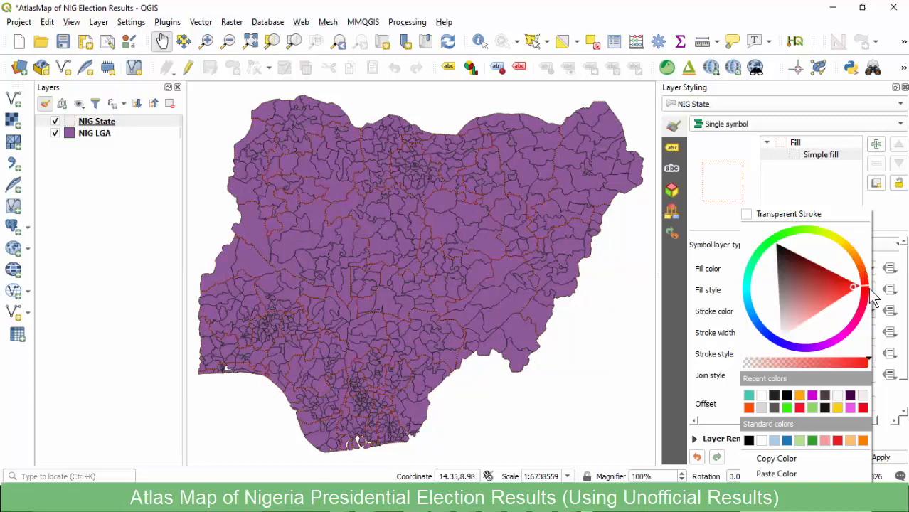
{"action": "left_click_drag", "start_coordinate": [852, 244], "coordinate": [859, 264]}
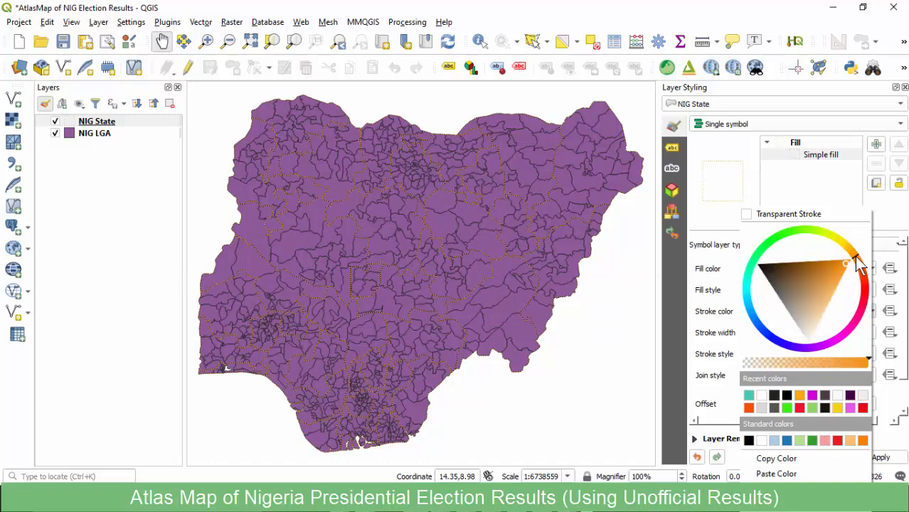
{"action": "left_click", "coordinate": [729, 248]}
{"action": "left_click", "coordinate": [798, 330]}
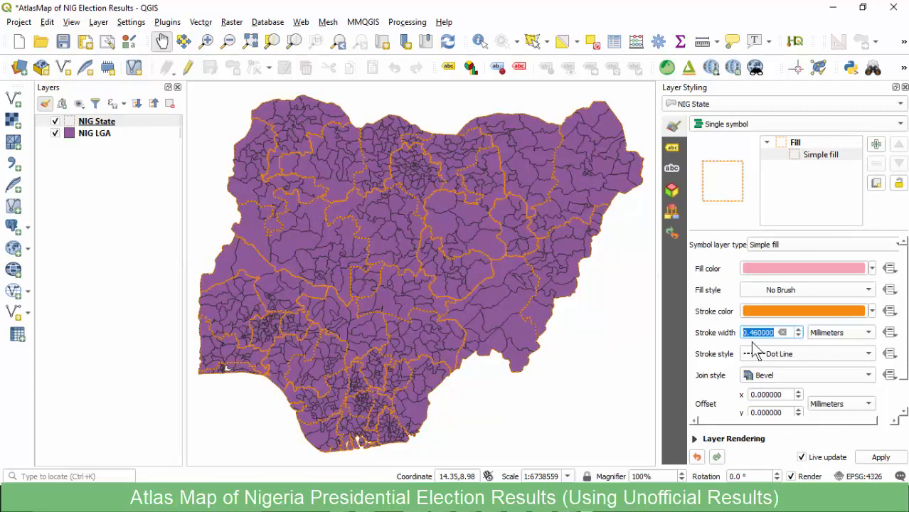
{"action": "left_click", "coordinate": [799, 330]}
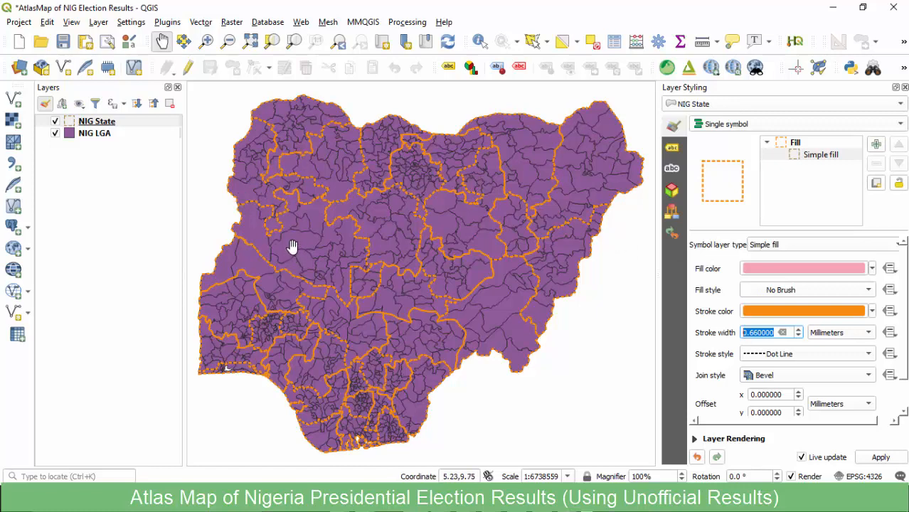
Create a new print layout titled state_map.
{"action": "left_click", "coordinate": [101, 135]}
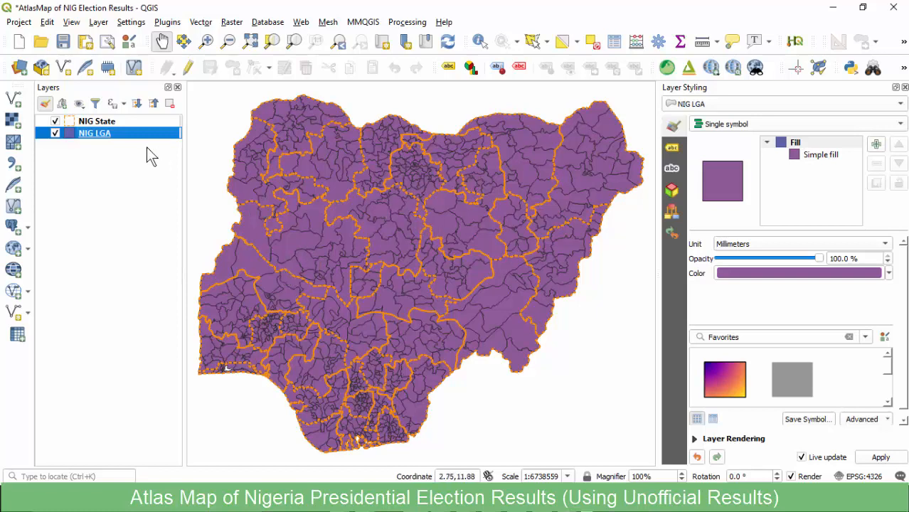
{"action": "left_click", "coordinate": [107, 124]}
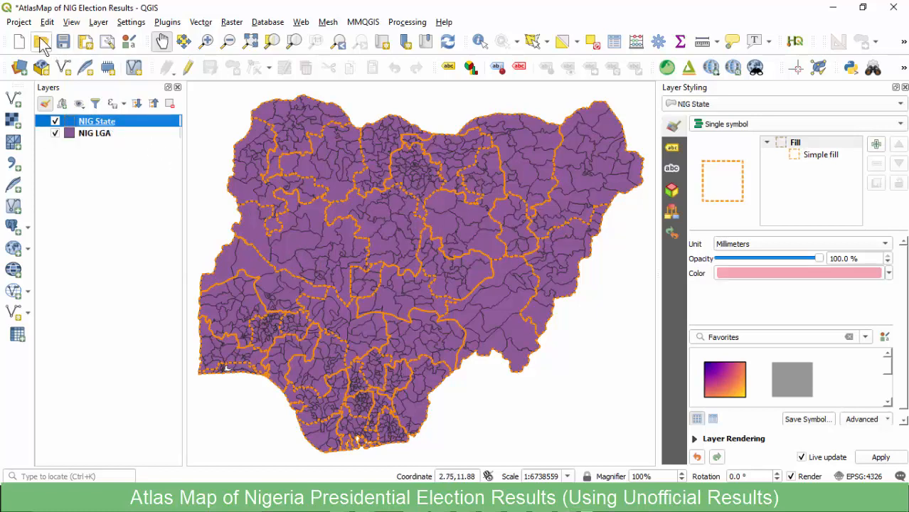
{"action": "left_click", "coordinate": [20, 22]}
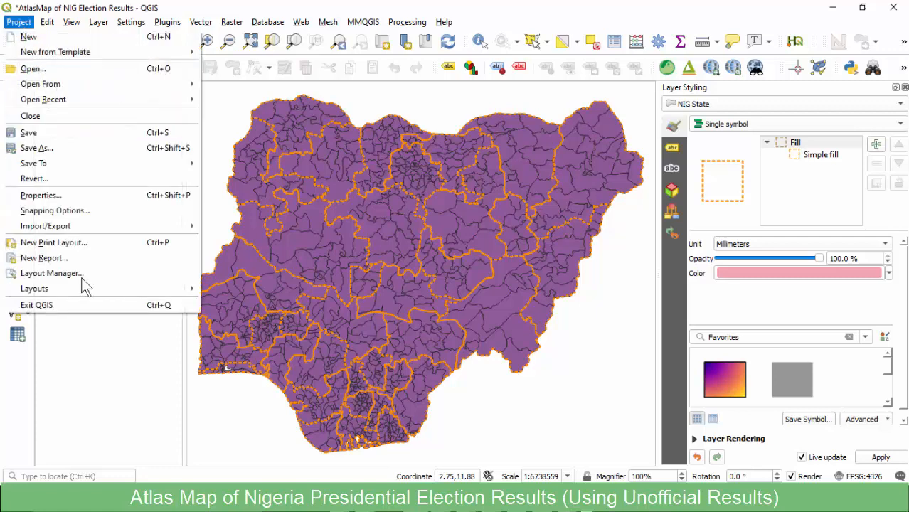
{"action": "key", "text": "Escape"}
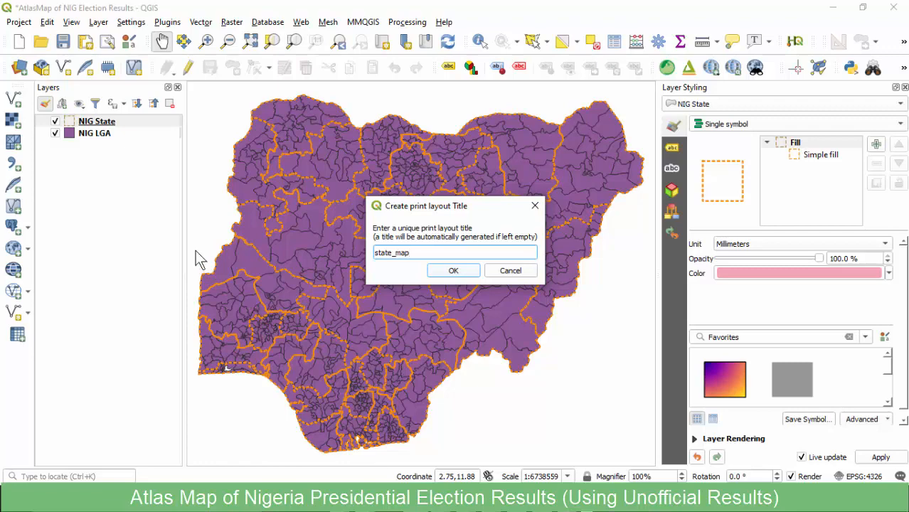
{"action": "left_click", "coordinate": [455, 272]}
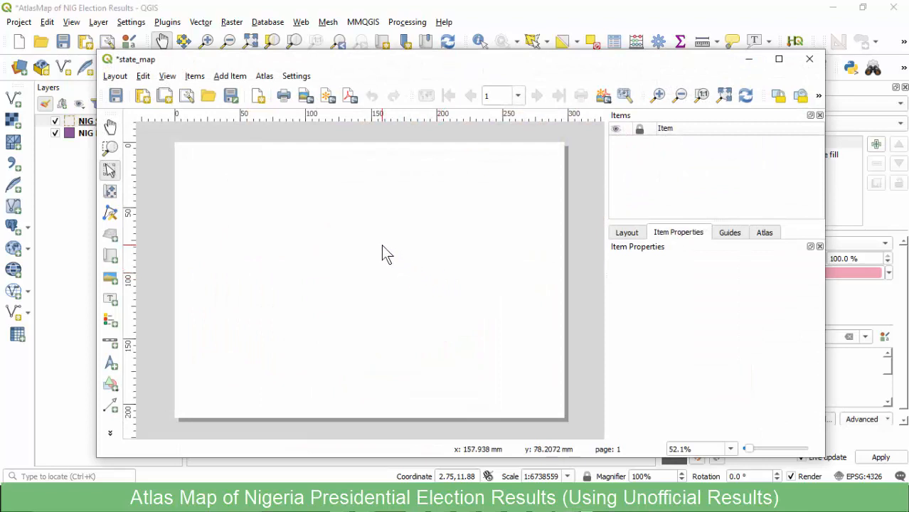
Open the page properties of the state_map layout and set a Custom page size with a width of 320 mm.
{"action": "left_click_drag", "start_coordinate": [400, 62], "coordinate": [370, 46]}
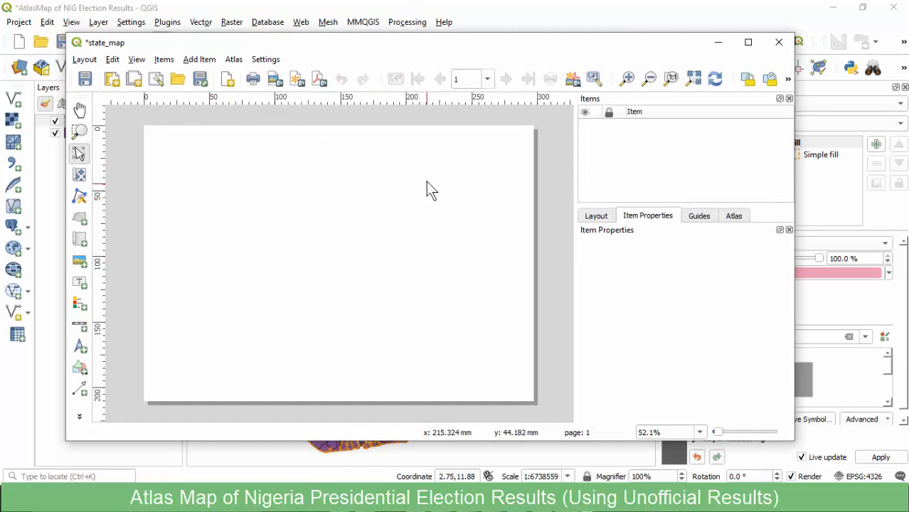
{"action": "right_click", "coordinate": [384, 178]}
{"action": "left_click", "coordinate": [409, 219]}
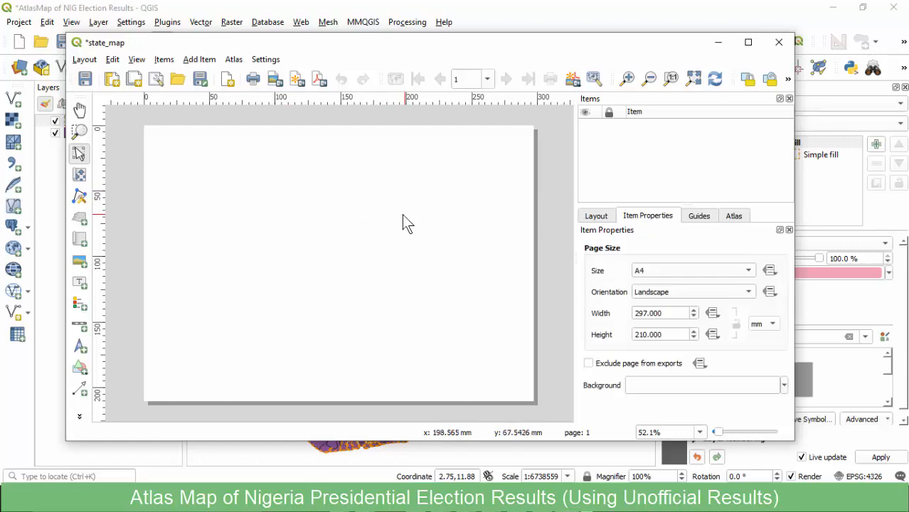
{"action": "left_click", "coordinate": [721, 267]}
{"action": "left_click", "coordinate": [78, 153]}
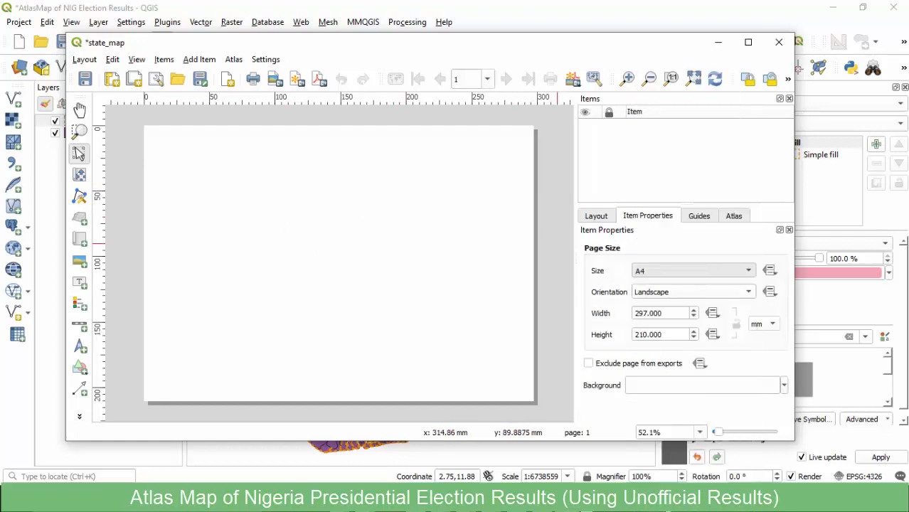
{"action": "left_click", "coordinate": [662, 407]}
{"action": "left_click", "coordinate": [643, 313]}
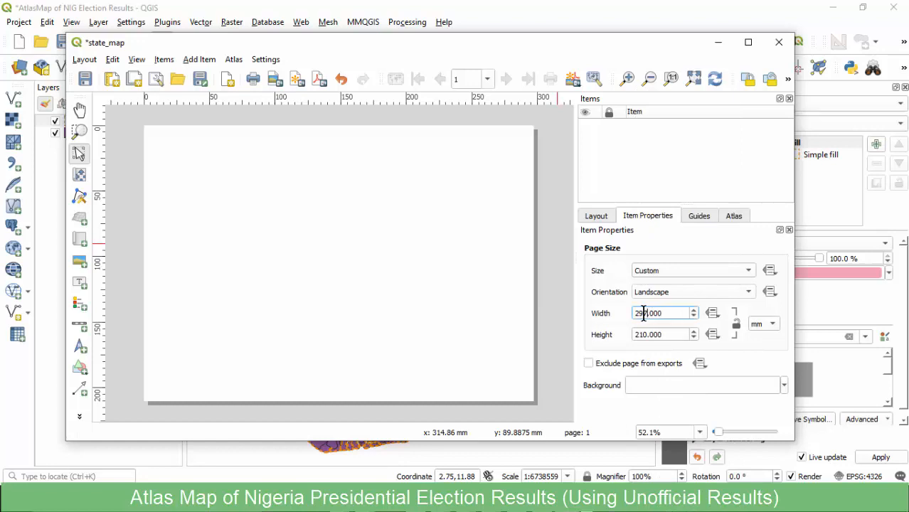
{"action": "type", "text": "320"}
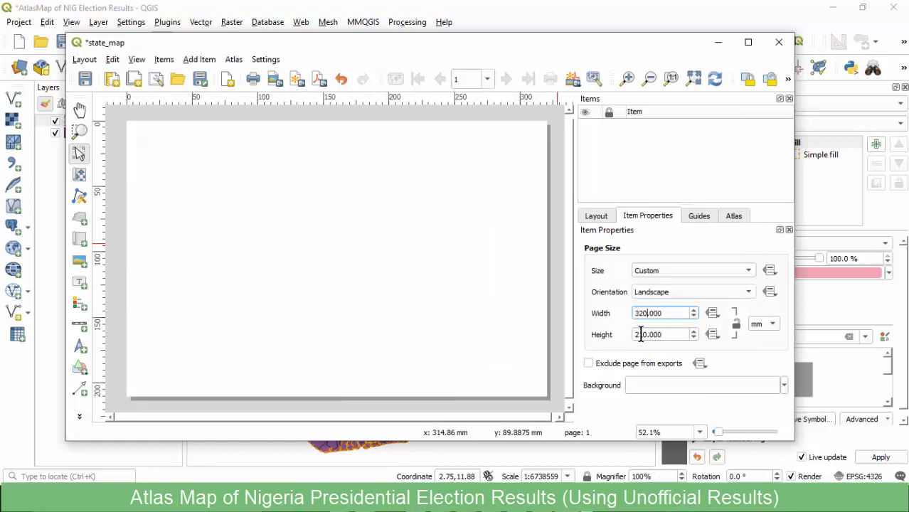
Set the page height to 300 mm.
{"action": "left_click", "coordinate": [641, 334]}
{"action": "key", "text": "Delete"}
{"action": "key", "text": "Delete"}
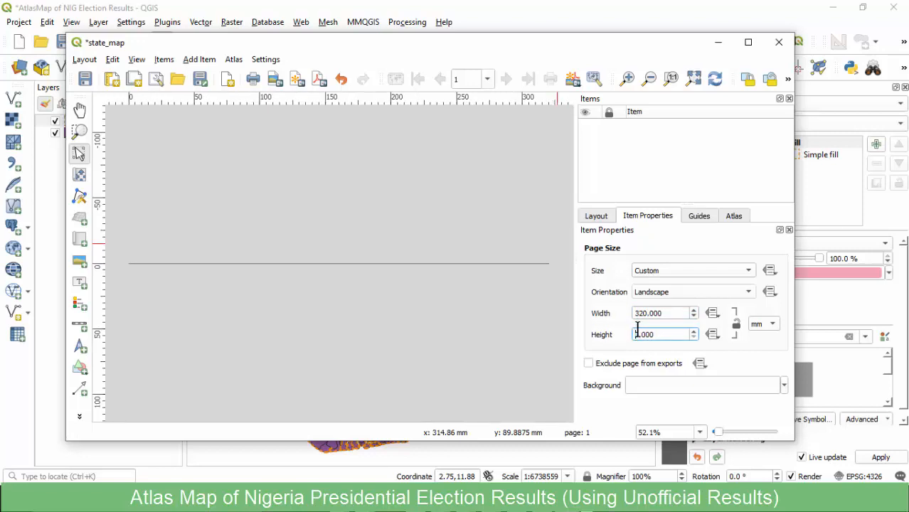
{"action": "type", "text": "300"}
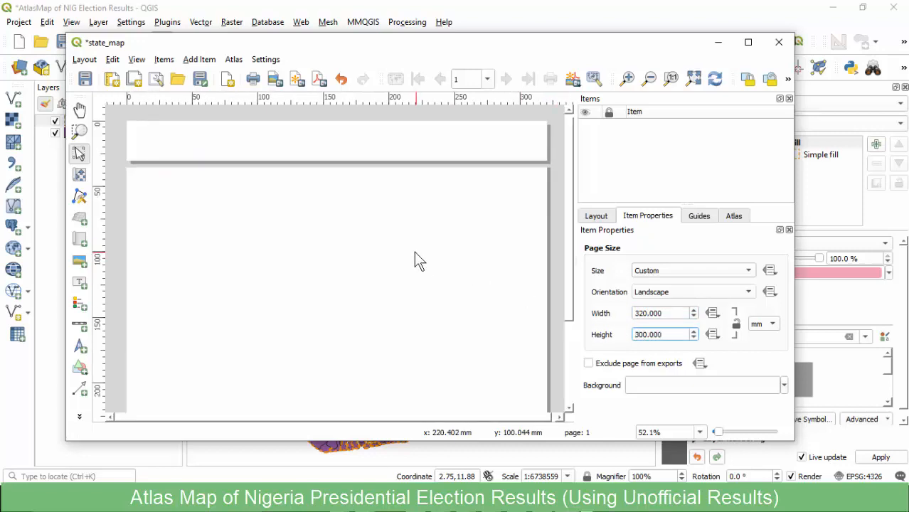
{"action": "scroll", "coordinate": [414, 250], "scroll_direction": "down", "scroll_amount": 1}
{"action": "scroll", "coordinate": [356, 263], "scroll_direction": "up", "scroll_amount": 1}
{"action": "scroll", "coordinate": [348, 257], "scroll_direction": "down", "scroll_amount": 1}
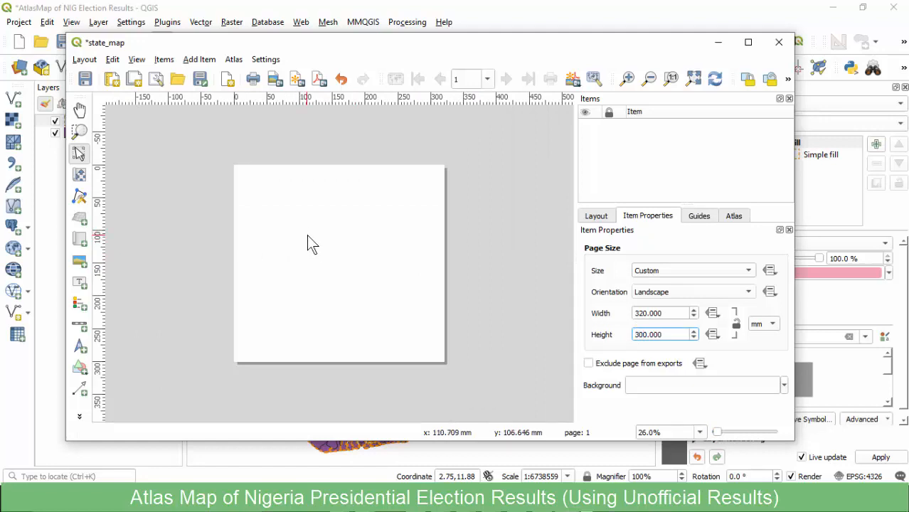
{"action": "scroll", "coordinate": [306, 239], "scroll_direction": "up", "scroll_amount": 1}
{"action": "scroll", "coordinate": [307, 234], "scroll_direction": "up", "scroll_amount": 2}
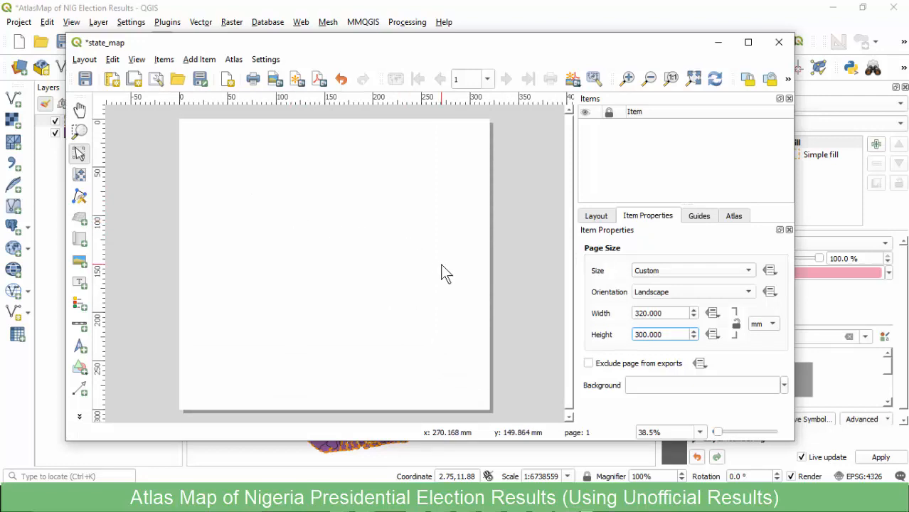
{"action": "left_click", "coordinate": [637, 313]}
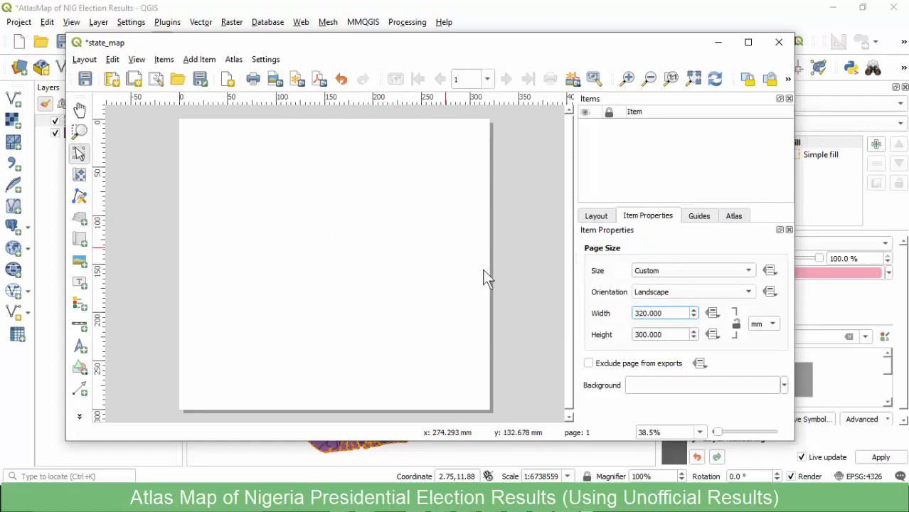
{"action": "left_click", "coordinate": [641, 335]}
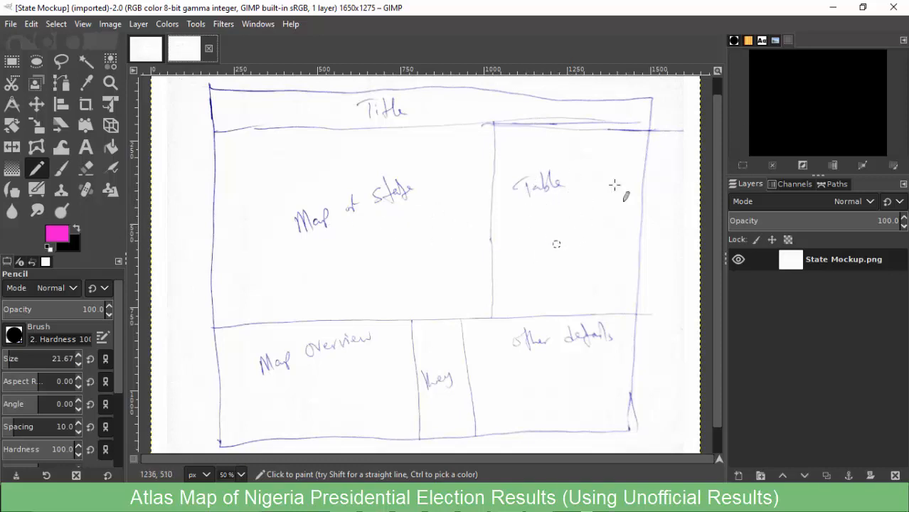
Switch from GIMP back to the state_map layout and draw a label about 320 × 22 mm across the page's upper end.
{"action": "left_click", "coordinate": [832, 7]}
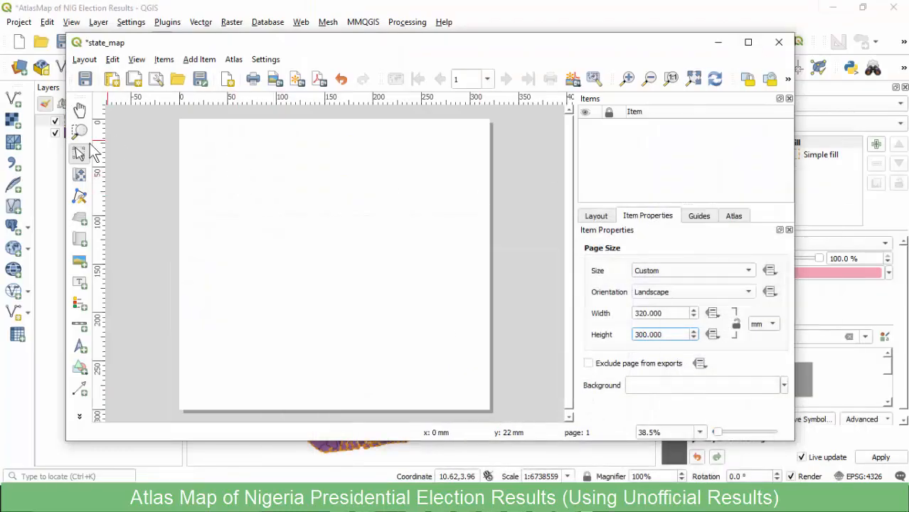
{"action": "left_click", "coordinate": [79, 283]}
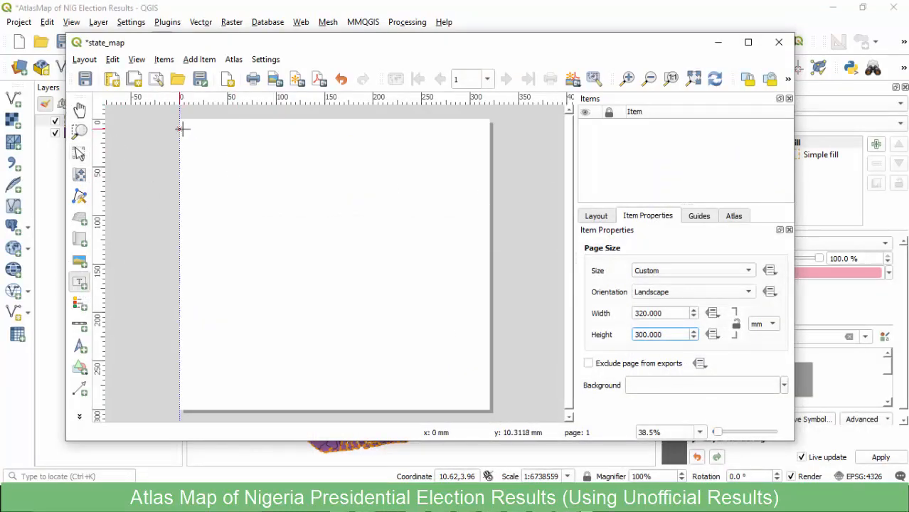
{"action": "left_click_drag", "start_coordinate": [180, 129], "coordinate": [487, 150]}
Set the new label's font size to 36.
{"action": "scroll", "coordinate": [628, 354], "scroll_direction": "down", "scroll_amount": 3}
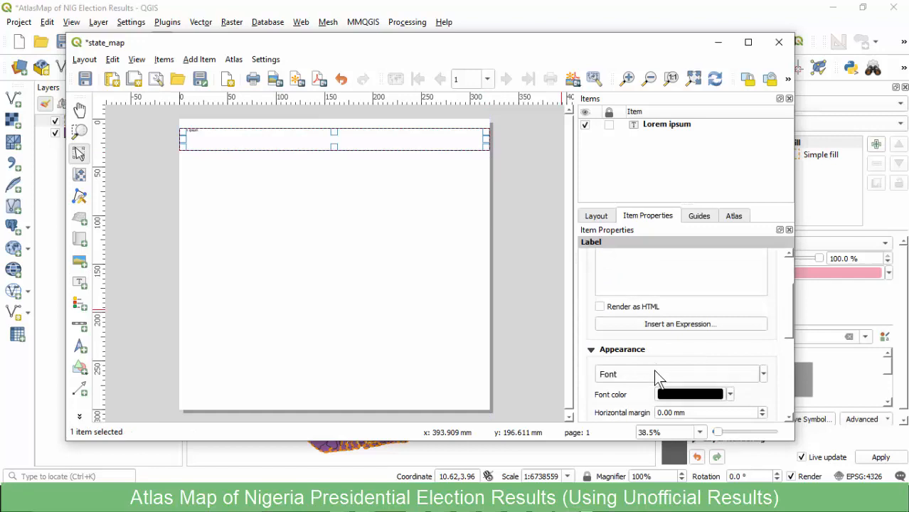
{"action": "left_click", "coordinate": [656, 372]}
{"action": "left_click", "coordinate": [593, 228]}
{"action": "left_click", "coordinate": [603, 241]}
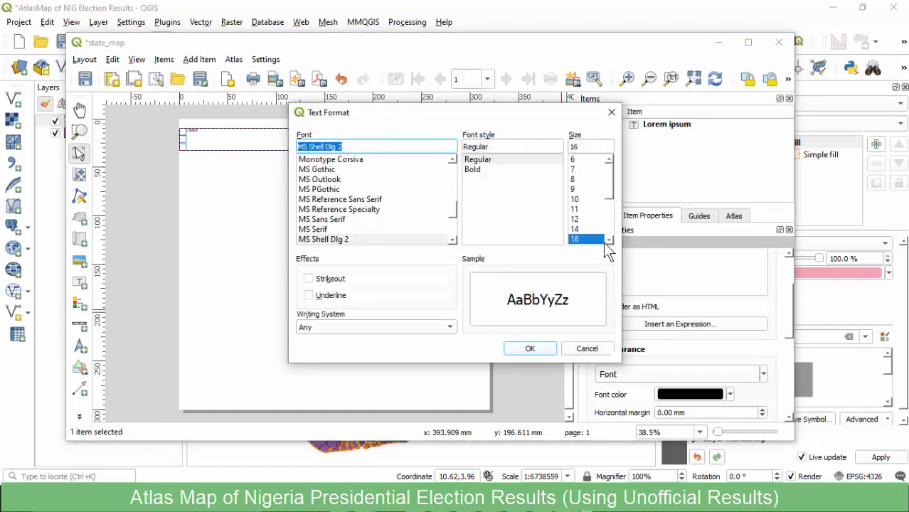
{"action": "scroll", "coordinate": [607, 240], "scroll_direction": "down", "scroll_amount": 3}
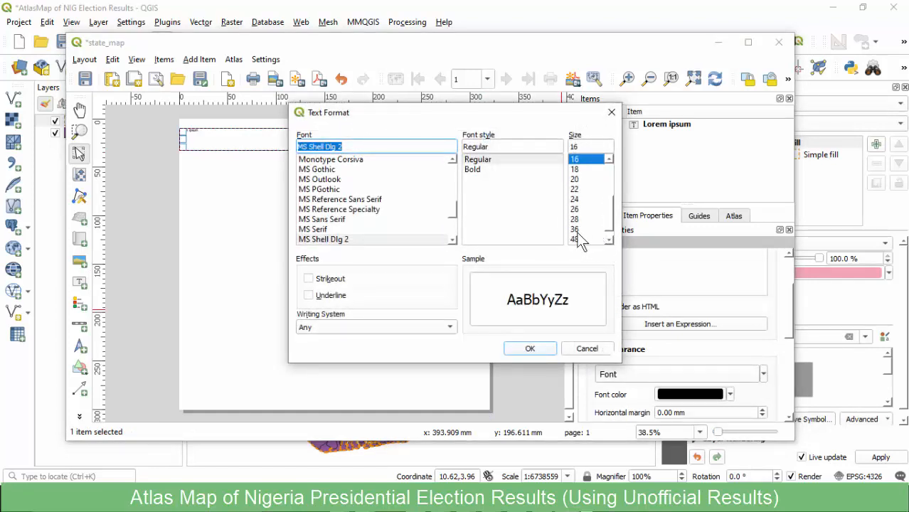
{"action": "left_click", "coordinate": [577, 230]}
{"action": "left_click", "coordinate": [534, 348]}
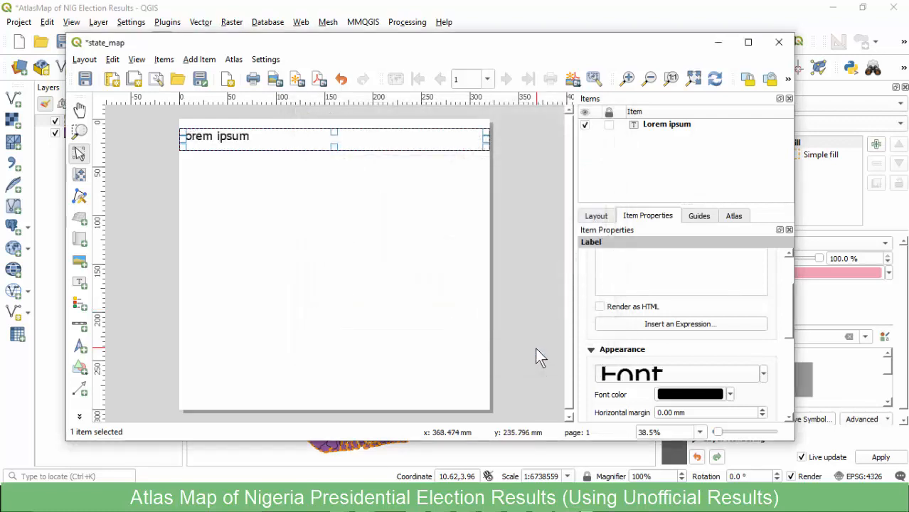
Align the label's text to Center horizontally and Middle vertically, and replace the text with "Title".
{"action": "scroll", "coordinate": [622, 349], "scroll_direction": "down", "scroll_amount": 3}
{"action": "left_click", "coordinate": [633, 381]}
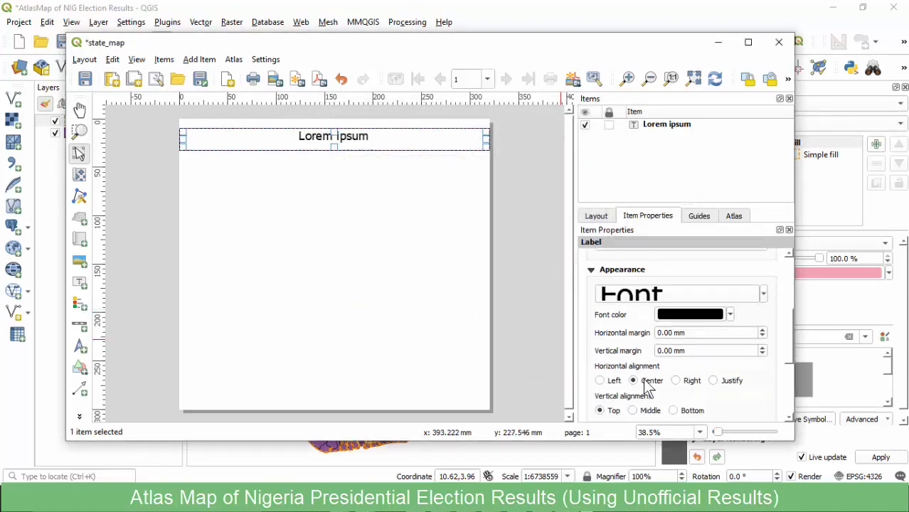
{"action": "left_click", "coordinate": [632, 410]}
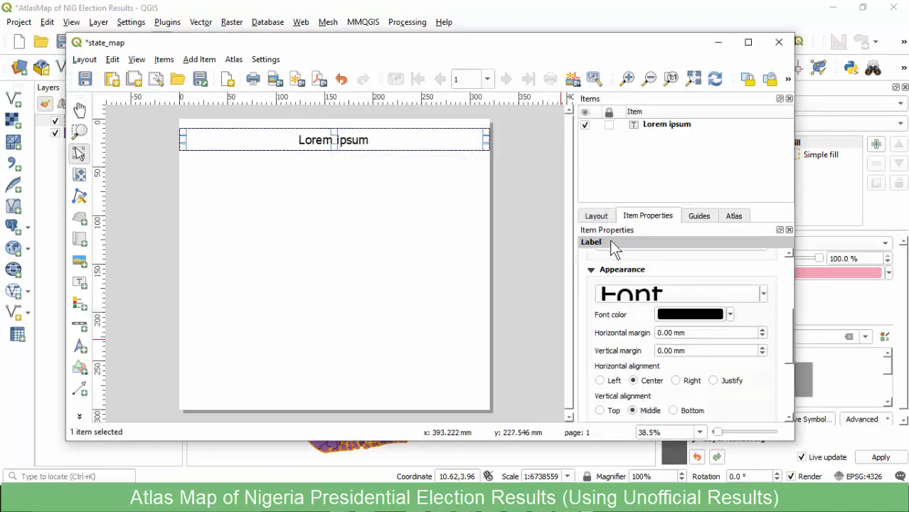
{"action": "scroll", "coordinate": [782, 295], "scroll_direction": "up", "scroll_amount": 3}
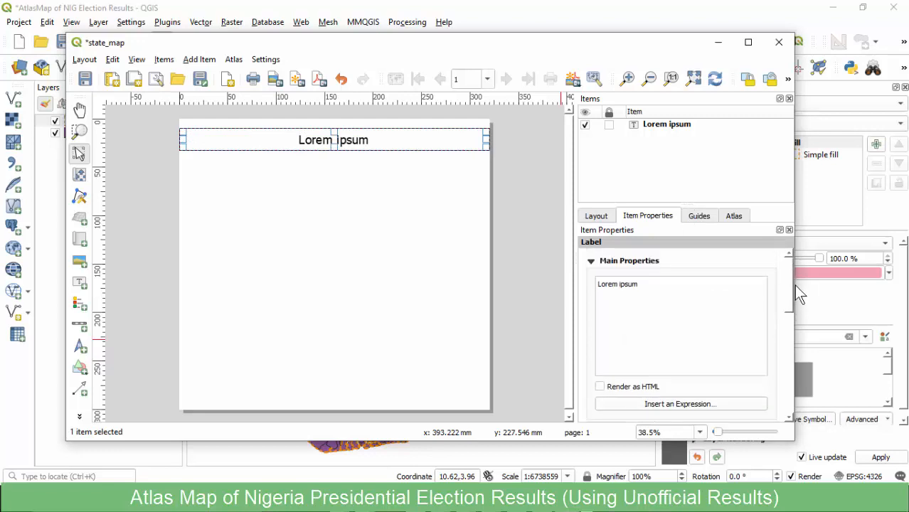
{"action": "left_click_drag", "start_coordinate": [636, 285], "coordinate": [569, 284]}
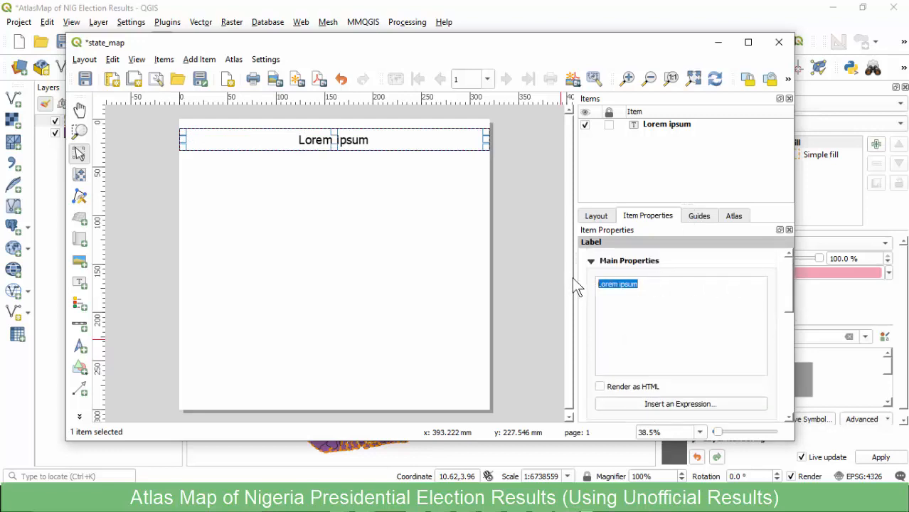
{"action": "type", "text": "Title"}
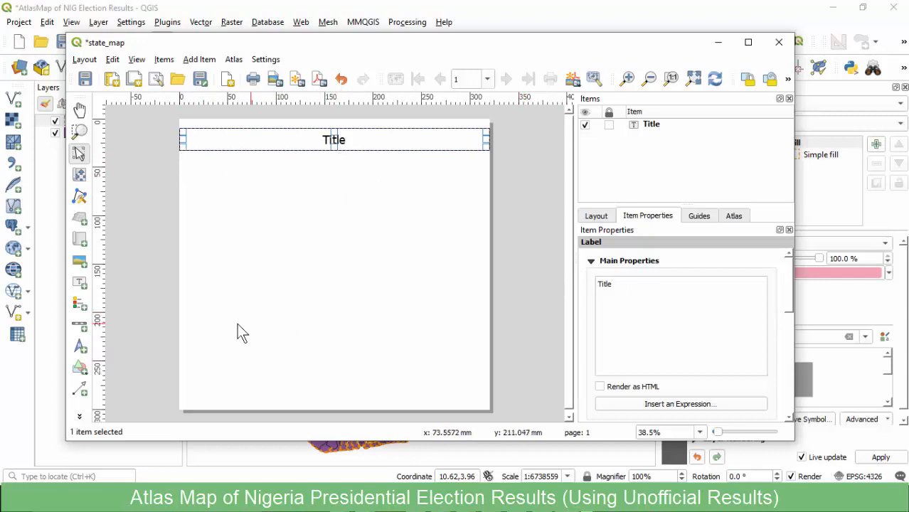
Add a map about 205 × 180 mm directly below the title, starting near the page's left edge.
{"action": "left_click", "coordinate": [78, 242]}
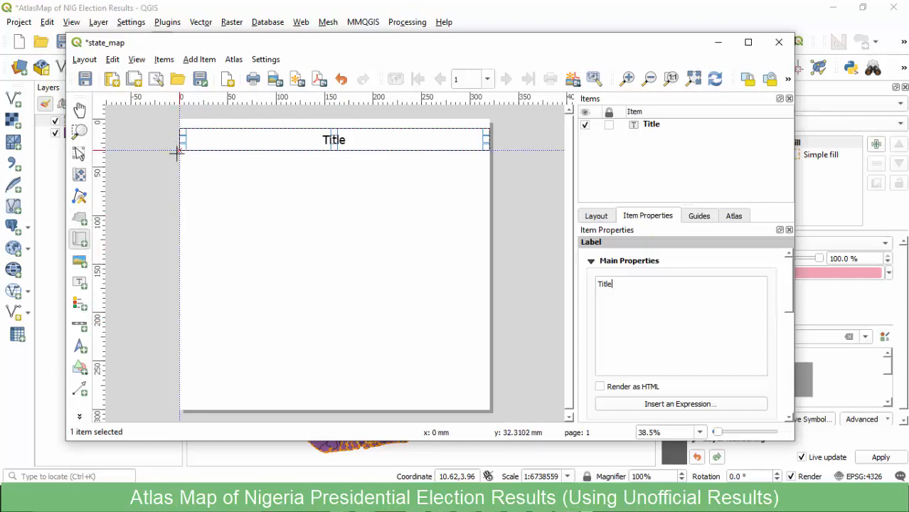
{"action": "left_click_drag", "start_coordinate": [185, 150], "coordinate": [366, 326]}
{"action": "left_click_drag", "start_coordinate": [378, 322], "coordinate": [384, 325]}
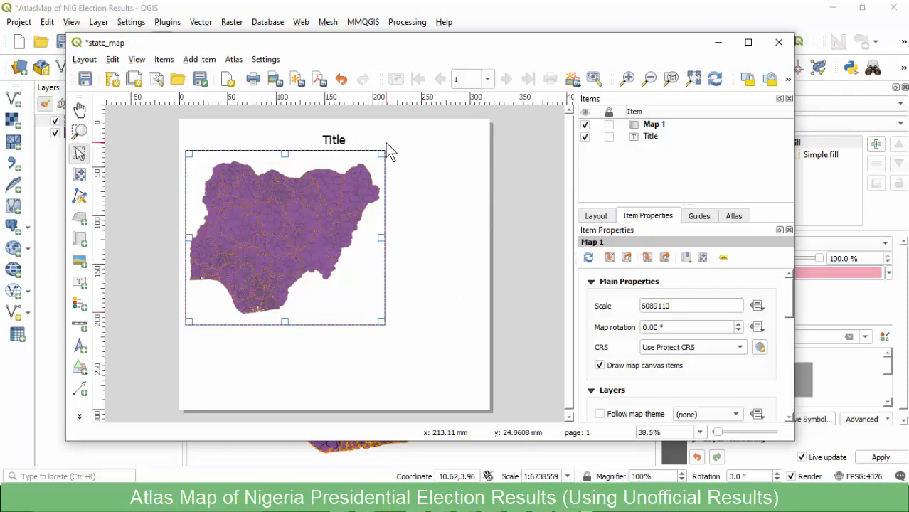
Add an attribute table beside the map, starting at its upper right corner and matching its height of about 180 mm.
{"action": "left_click", "coordinate": [78, 416]}
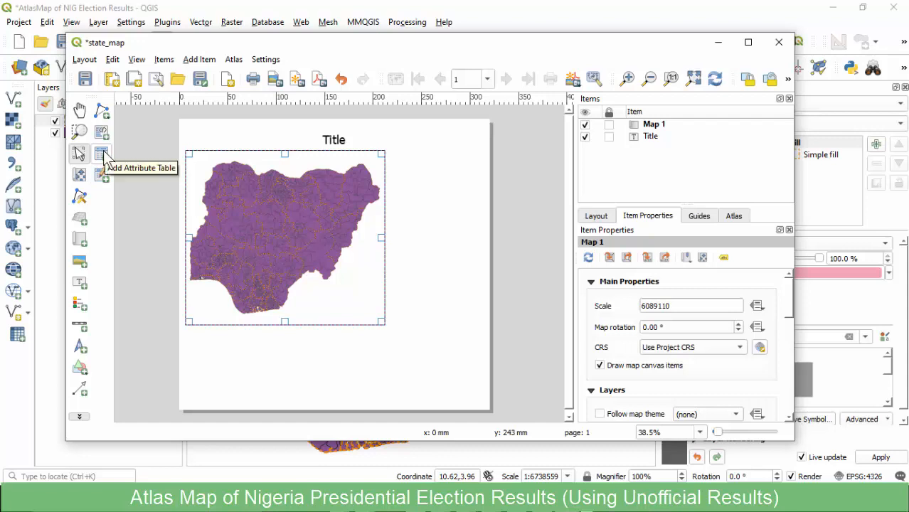
{"action": "left_click", "coordinate": [104, 155]}
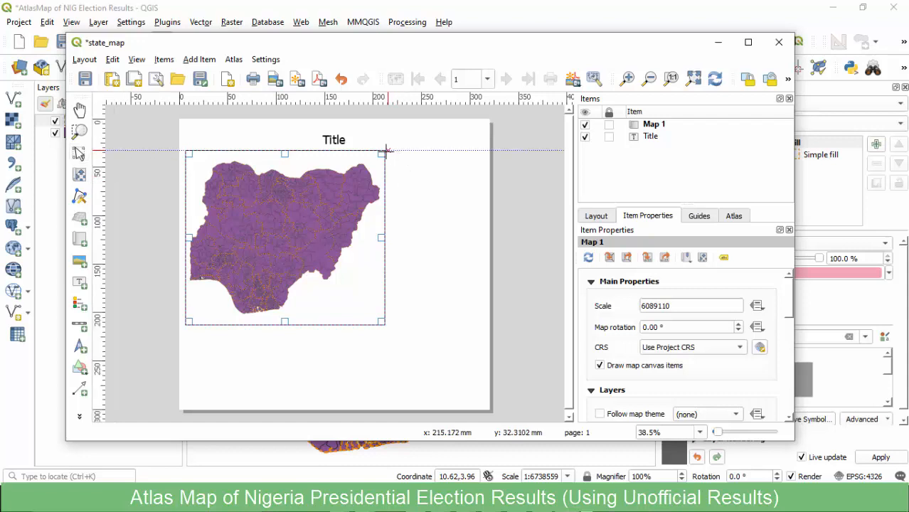
{"action": "left_click_drag", "start_coordinate": [384, 150], "coordinate": [483, 324]}
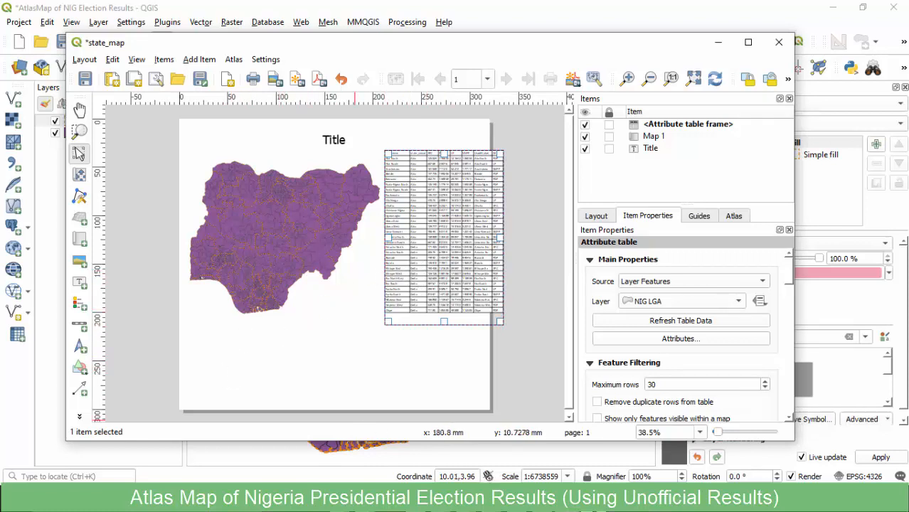
Check the planned arrangement in the State Mockup in GIMP, and select the map back in the state_map layout.
{"action": "left_click", "coordinate": [460, 476]}
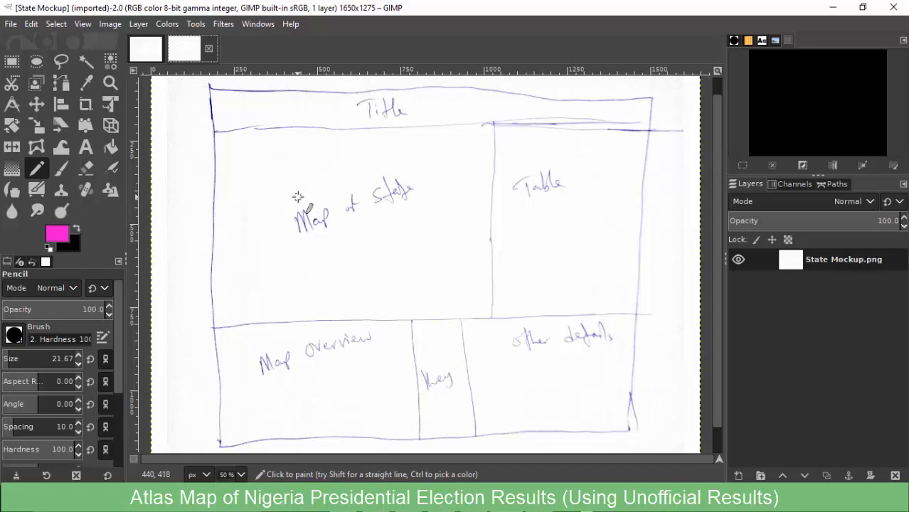
{"action": "left_click", "coordinate": [833, 8]}
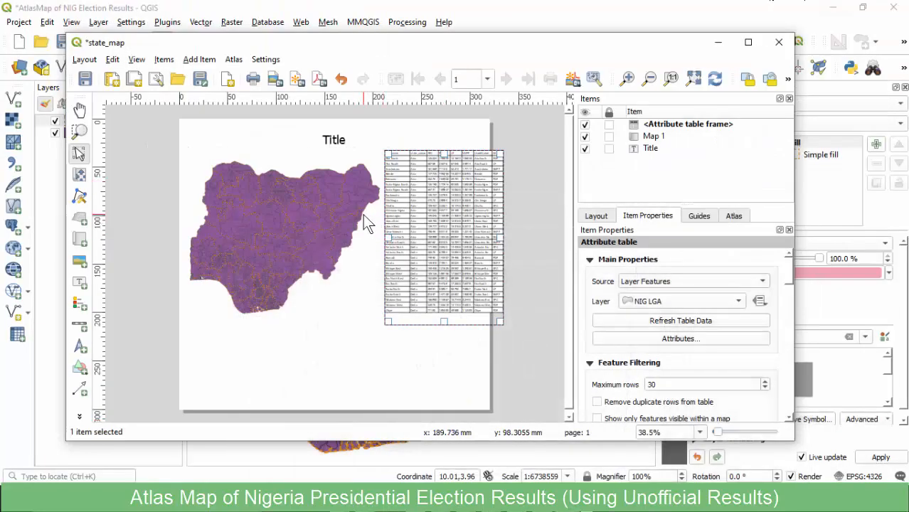
{"action": "left_click", "coordinate": [298, 222]}
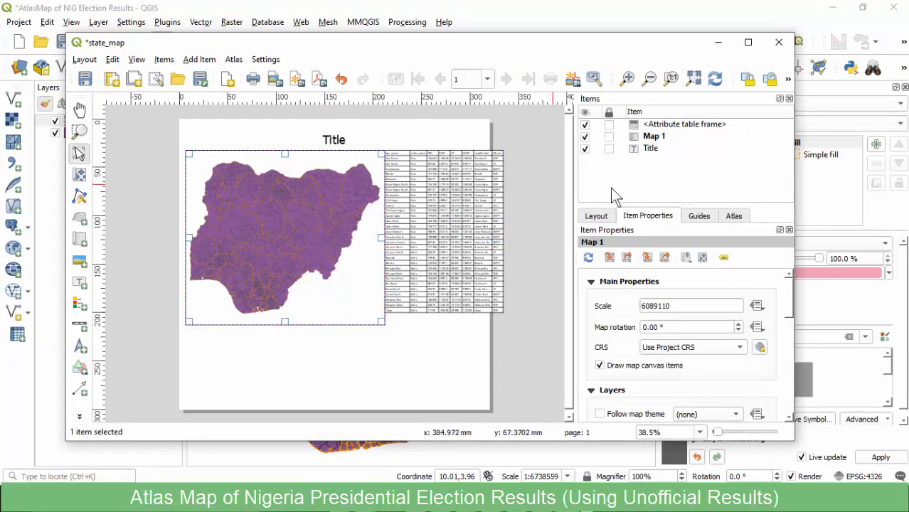
Enable atlas generation for the layout and set NIG State as the coverage layer.
{"action": "left_click", "coordinate": [733, 218]}
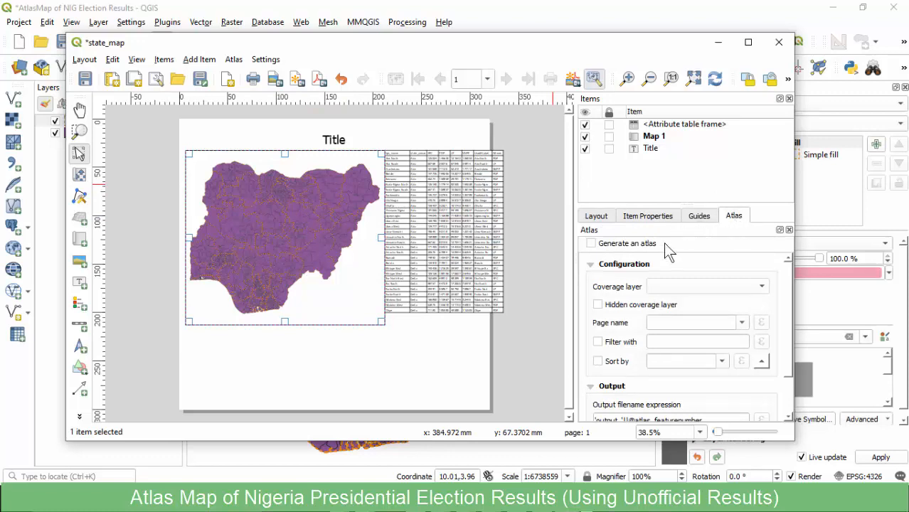
{"action": "left_click", "coordinate": [591, 244]}
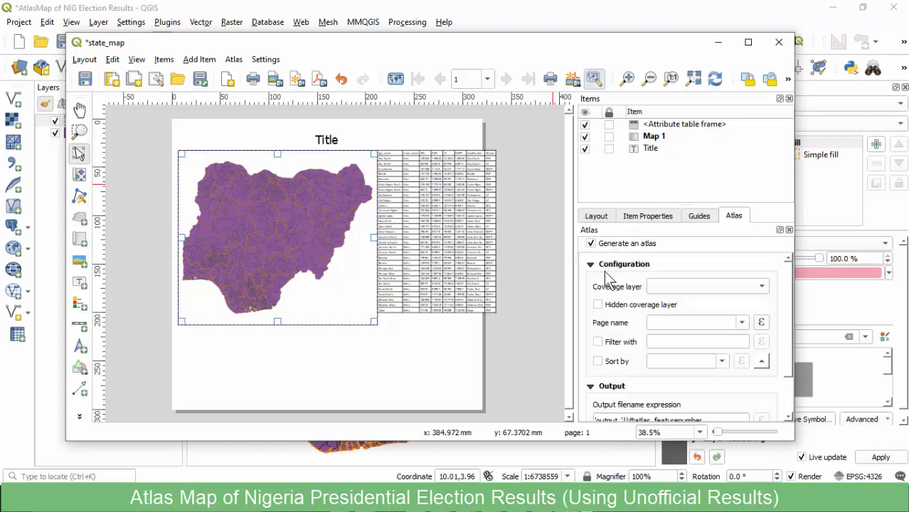
{"action": "left_click", "coordinate": [655, 291]}
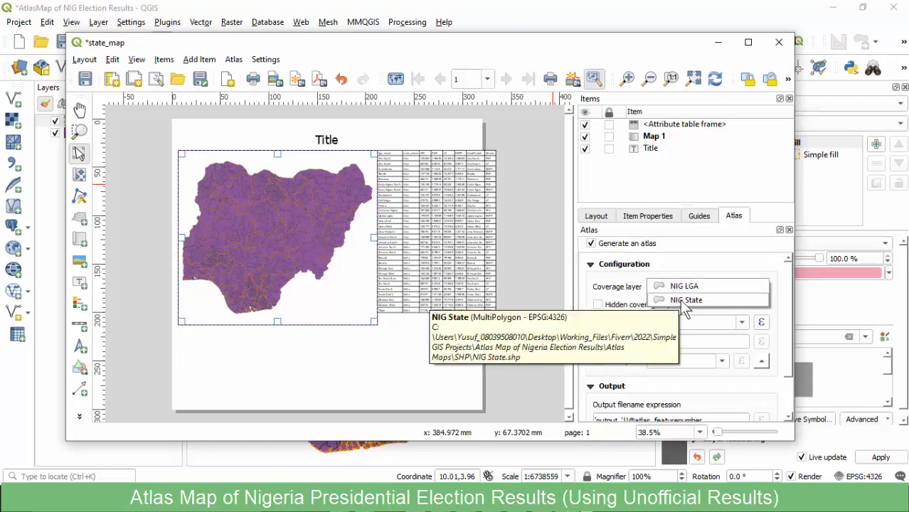
{"action": "left_click", "coordinate": [680, 300]}
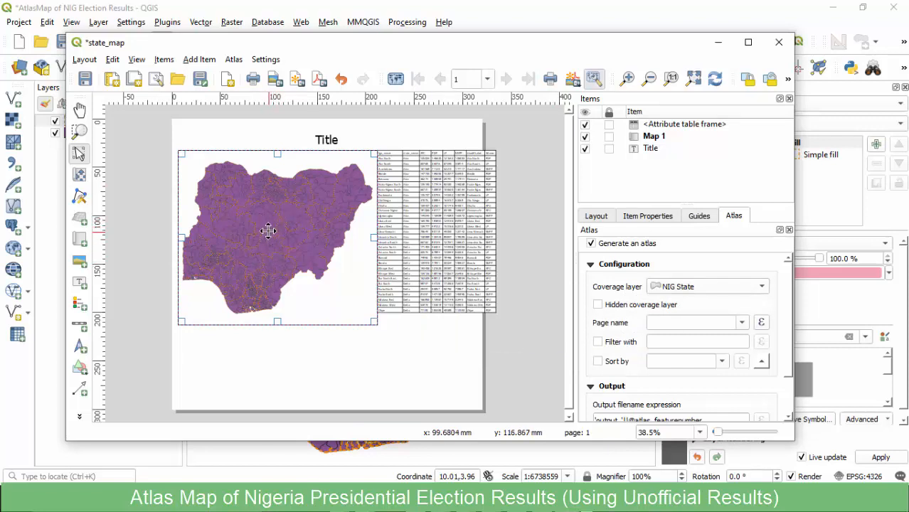
{"action": "left_click", "coordinate": [682, 288]}
{"action": "left_click", "coordinate": [695, 290]}
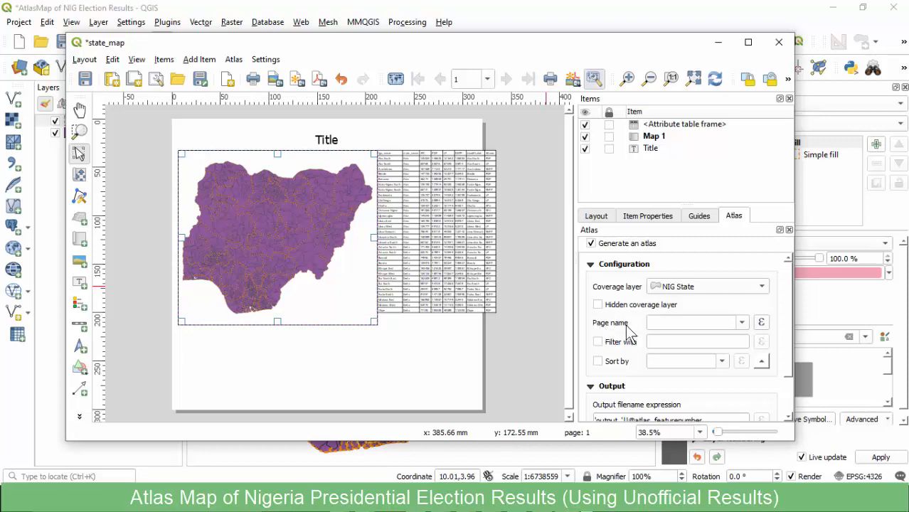
Set the atlas page name to the state_name field, check the atlas output settings, and save the project.
{"action": "left_click", "coordinate": [739, 321]}
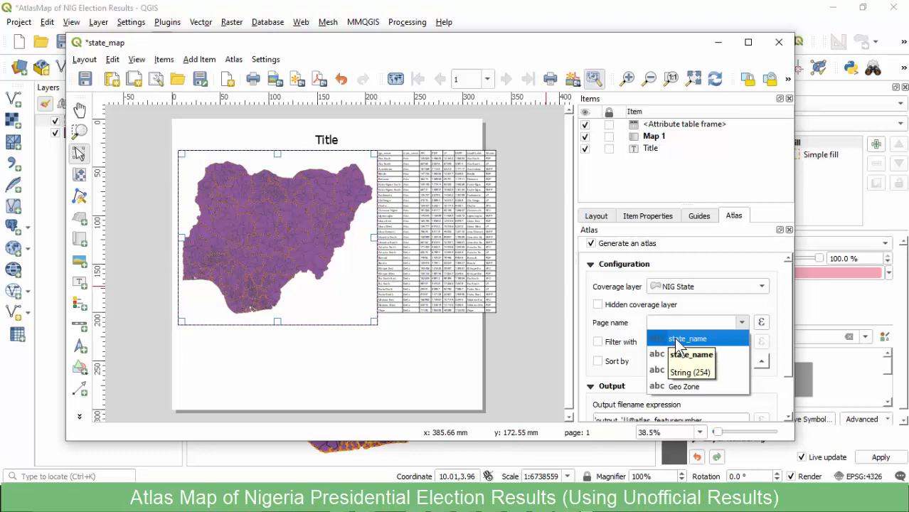
{"action": "left_click", "coordinate": [678, 342]}
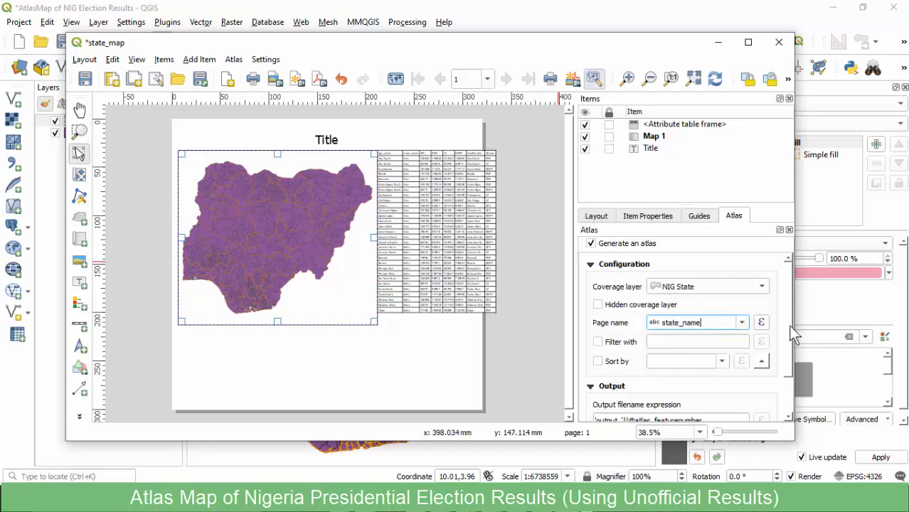
{"action": "left_click_drag", "start_coordinate": [788, 325], "coordinate": [789, 374]}
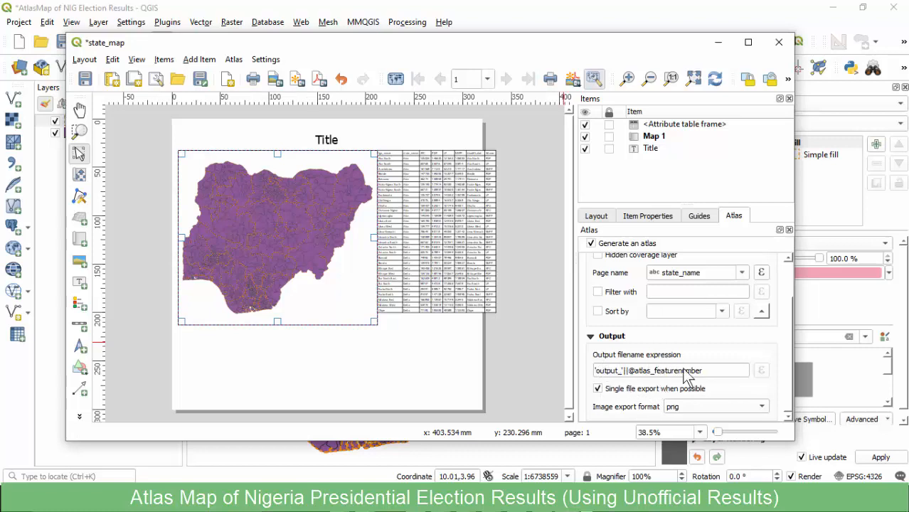
{"action": "scroll", "coordinate": [657, 359], "scroll_direction": "up", "scroll_amount": 1}
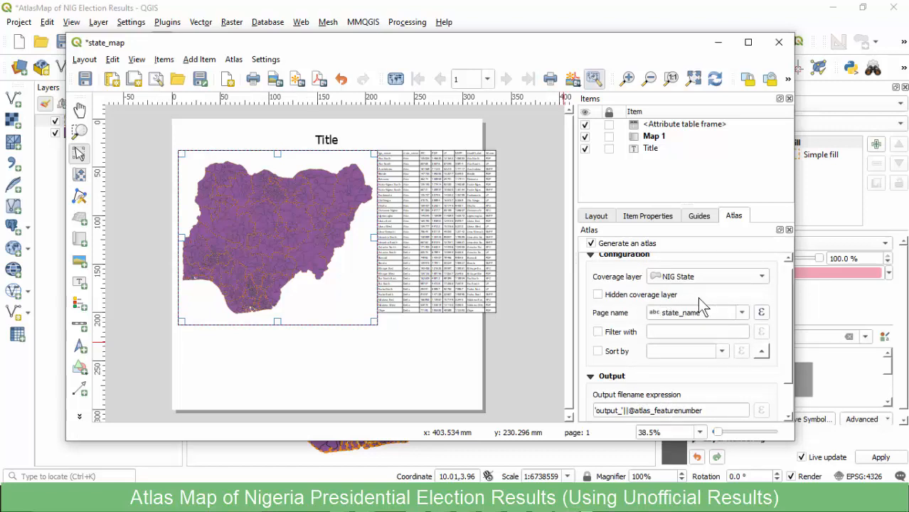
{"action": "scroll", "coordinate": [676, 292], "scroll_direction": "up", "scroll_amount": 1}
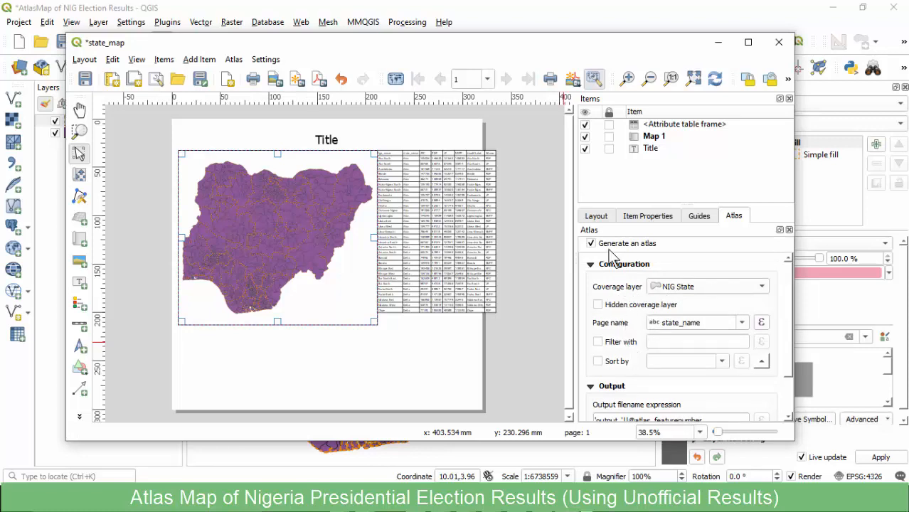
{"action": "left_click", "coordinate": [85, 79]}
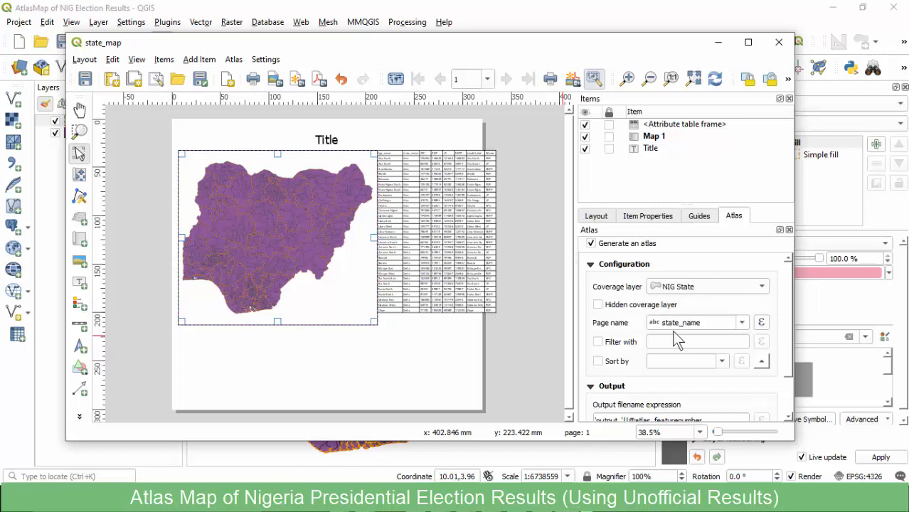
Switch to the main project window and examine the NIG State layer's attribute table, then close the table.
{"action": "left_click", "coordinate": [547, 14]}
{"action": "right_click", "coordinate": [99, 123]}
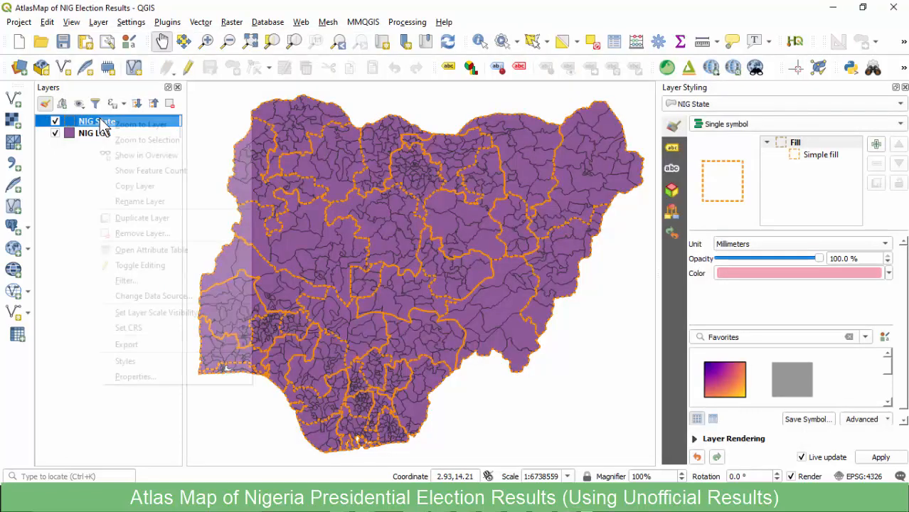
{"action": "left_click", "coordinate": [130, 251]}
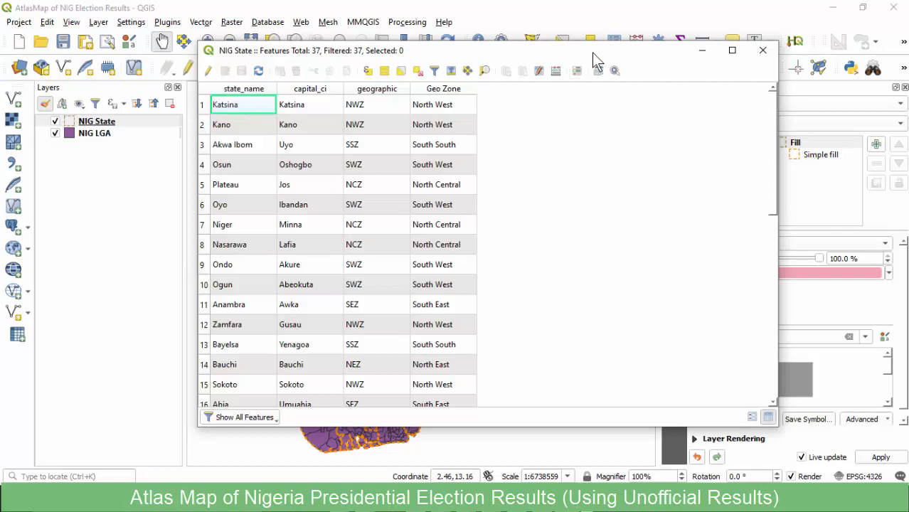
{"action": "left_click_drag", "start_coordinate": [591, 53], "coordinate": [557, 52]}
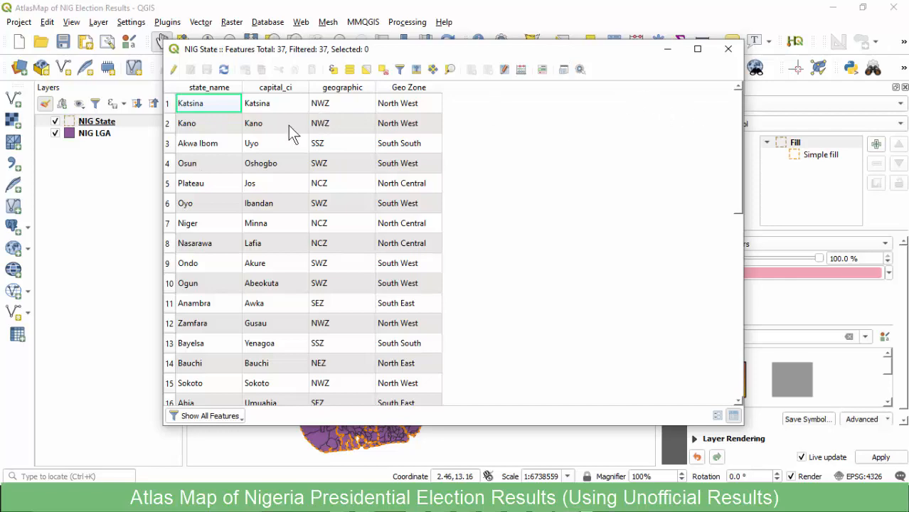
{"action": "left_click", "coordinate": [727, 49]}
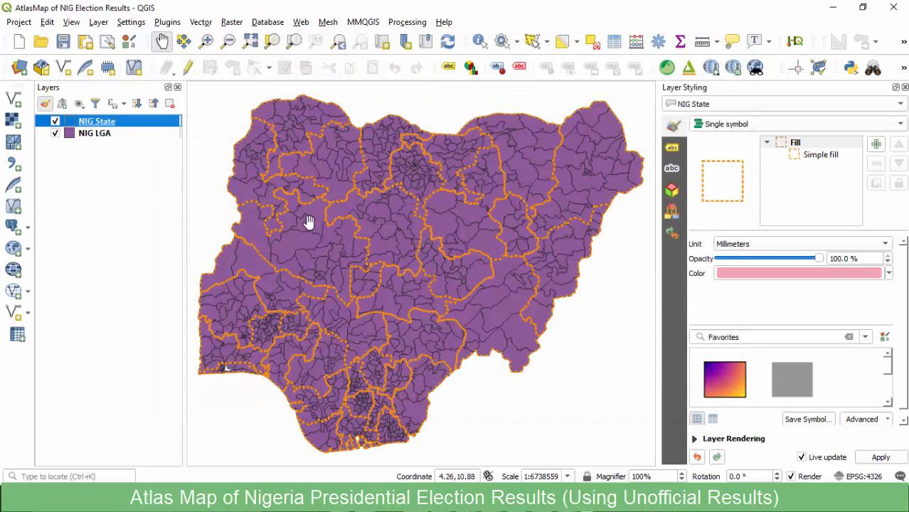
Style the NIG LGA layer as Categorized on the Winner field and classify it with random colors.
{"action": "left_click", "coordinate": [105, 135]}
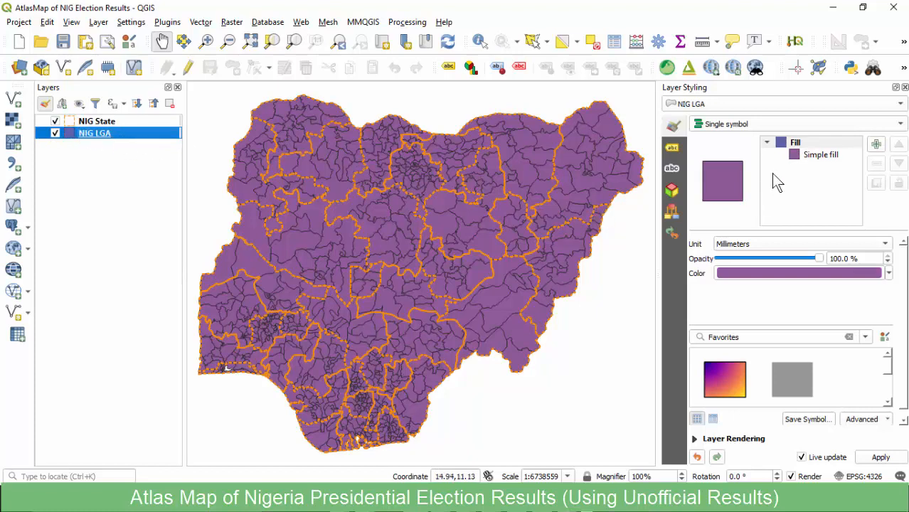
{"action": "left_click", "coordinate": [720, 122]}
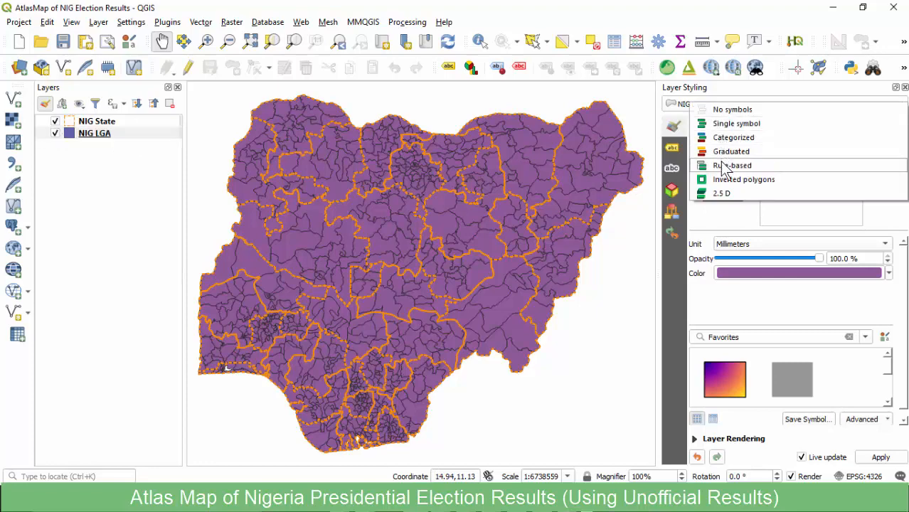
{"action": "left_click", "coordinate": [731, 138]}
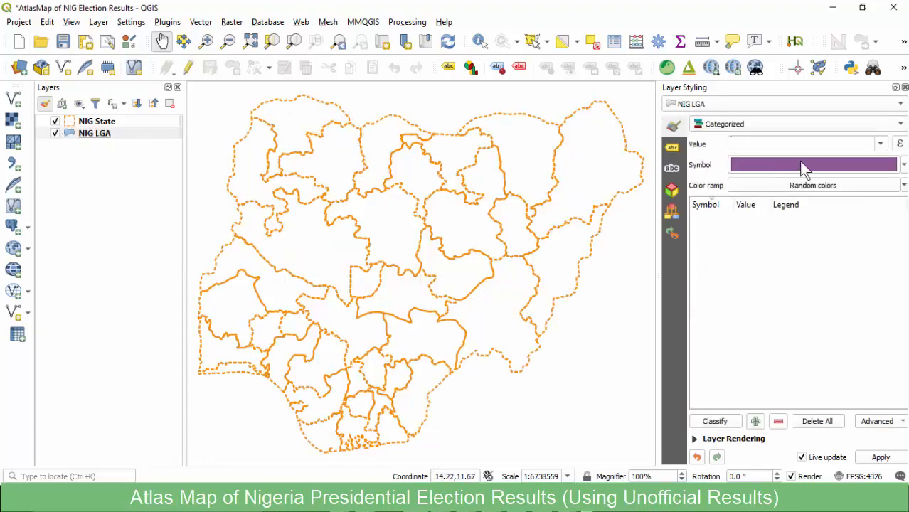
{"action": "left_click", "coordinate": [882, 144]}
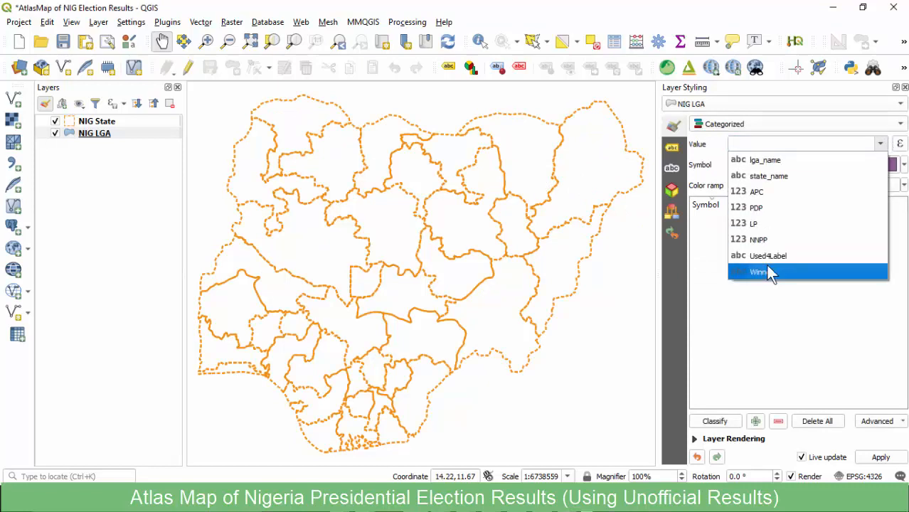
{"action": "left_click", "coordinate": [762, 271]}
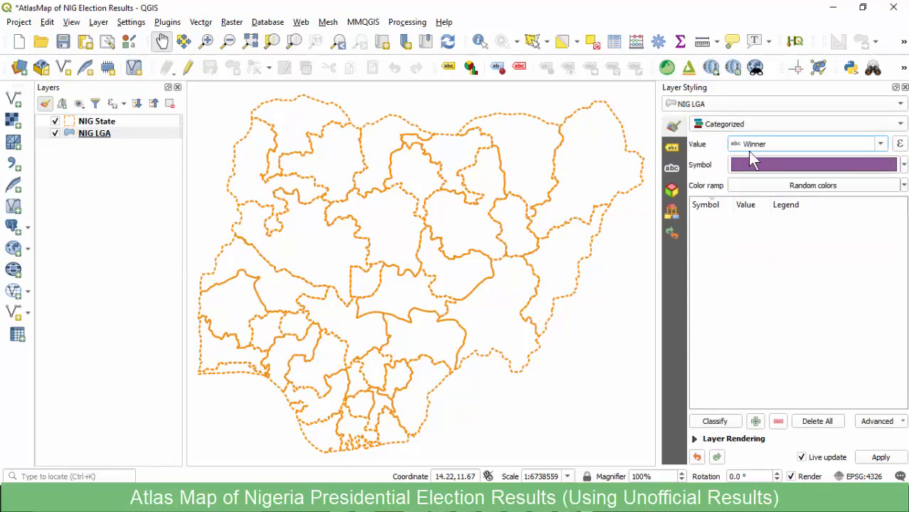
{"action": "left_click", "coordinate": [714, 421]}
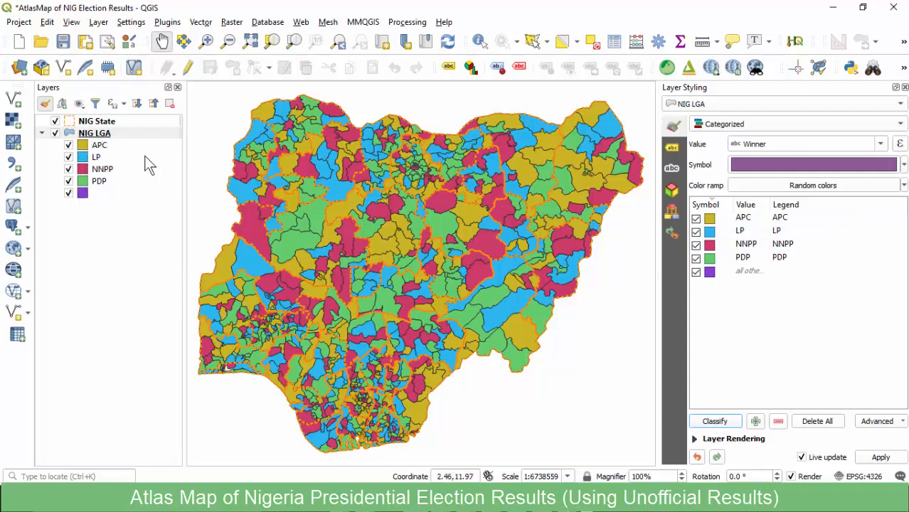
Open the NIG LGA attribute table and compare the Umuahia South row's APC, PDP, LP and NNPP votes with its Winner value.
{"action": "right_click", "coordinate": [97, 135]}
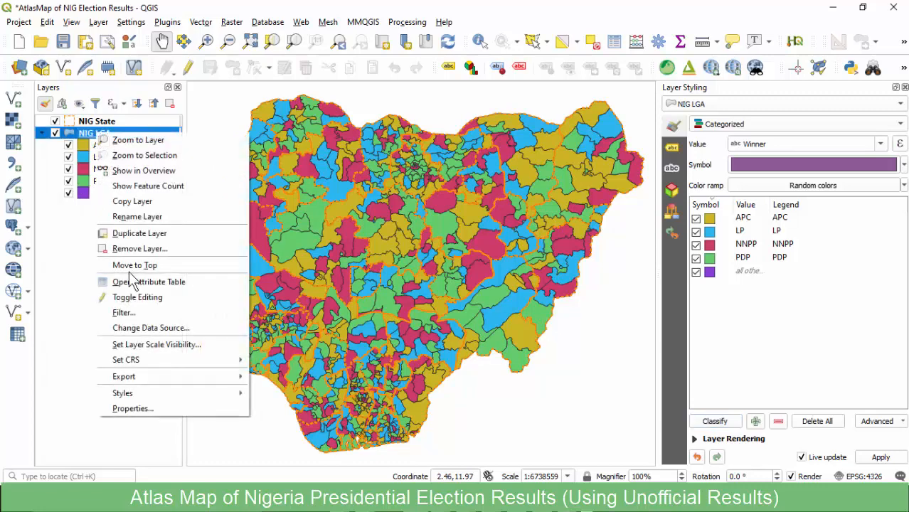
{"action": "left_click", "coordinate": [130, 281]}
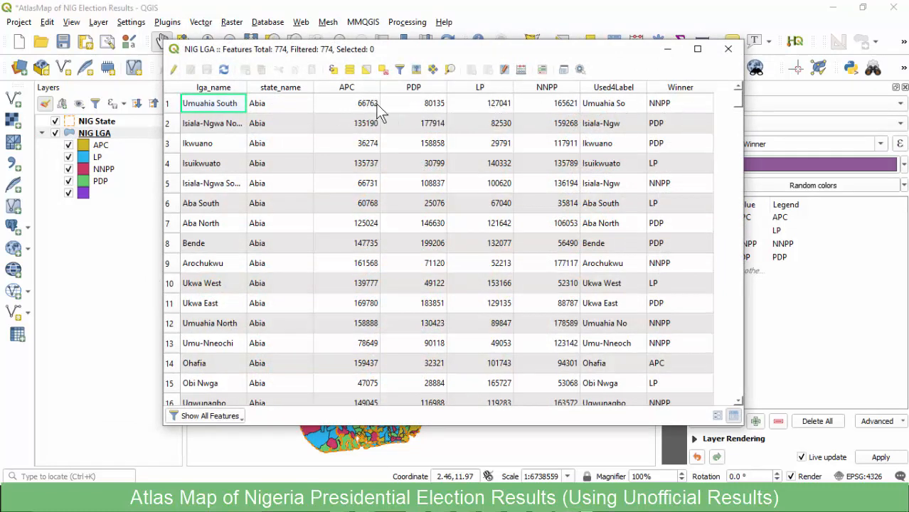
{"action": "left_click", "coordinate": [359, 108]}
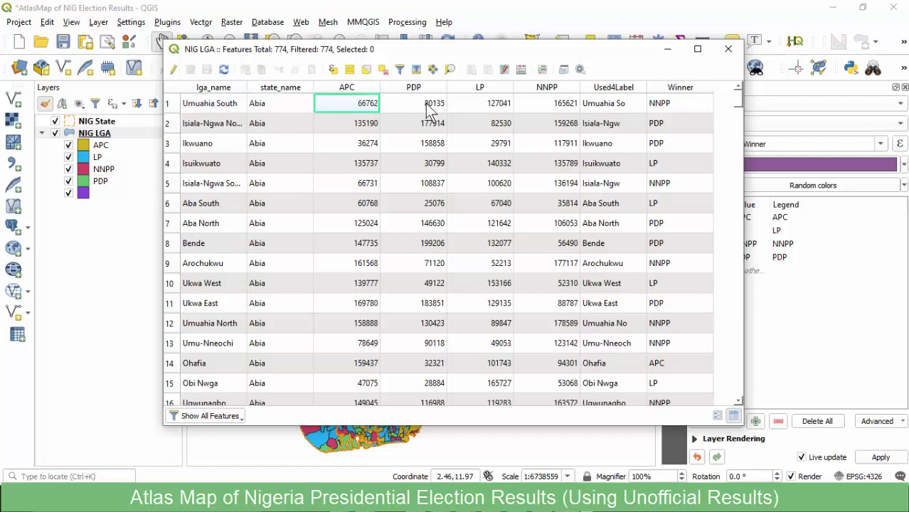
{"action": "left_click", "coordinate": [437, 110]}
{"action": "left_click", "coordinate": [491, 107]}
{"action": "left_click", "coordinate": [544, 104]}
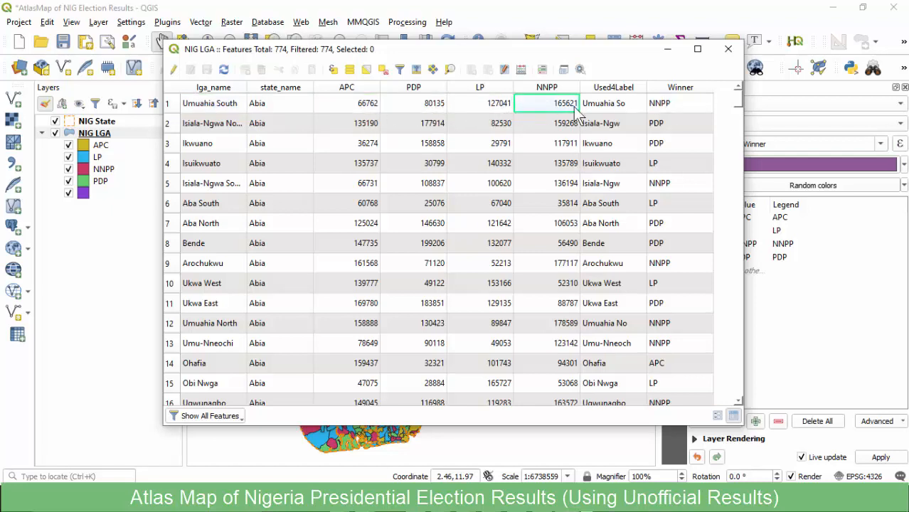
{"action": "left_click", "coordinate": [664, 105]}
{"action": "left_click", "coordinate": [535, 112]}
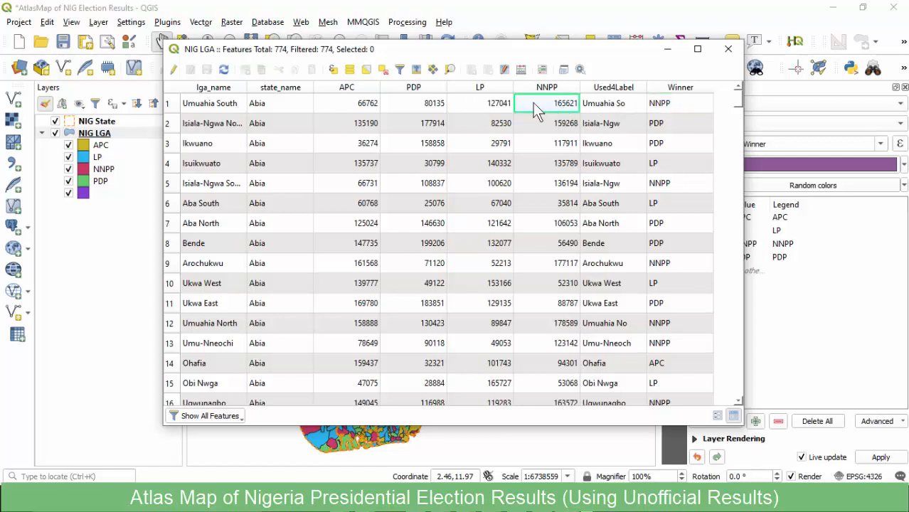
{"action": "left_click", "coordinate": [680, 102]}
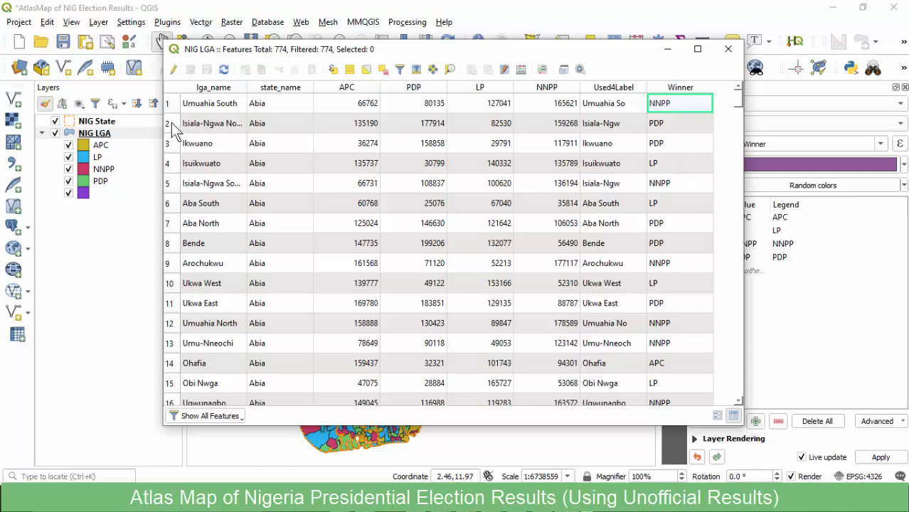
Compare the four parties' votes in the table's second row with its Winner value.
{"action": "left_click", "coordinate": [360, 128]}
{"action": "left_click", "coordinate": [441, 125]}
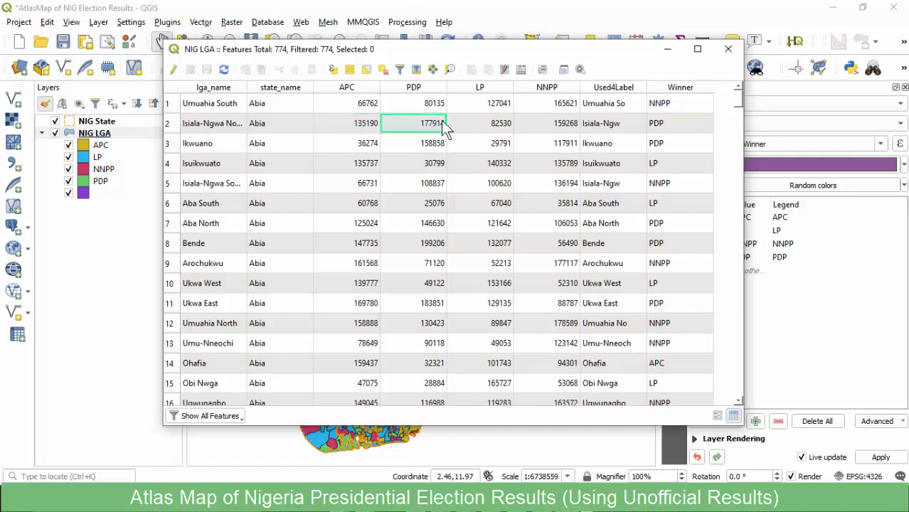
{"action": "left_click", "coordinate": [490, 125]}
{"action": "left_click", "coordinate": [558, 130]}
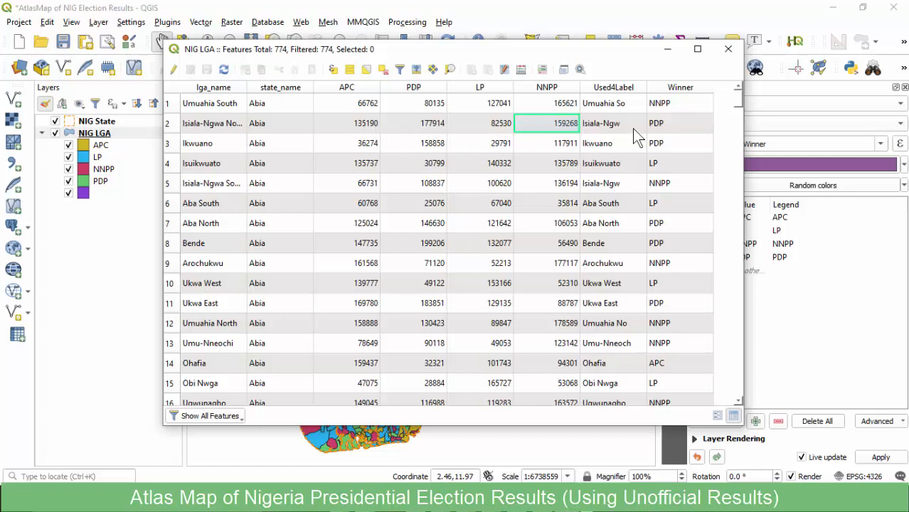
{"action": "left_click", "coordinate": [674, 125]}
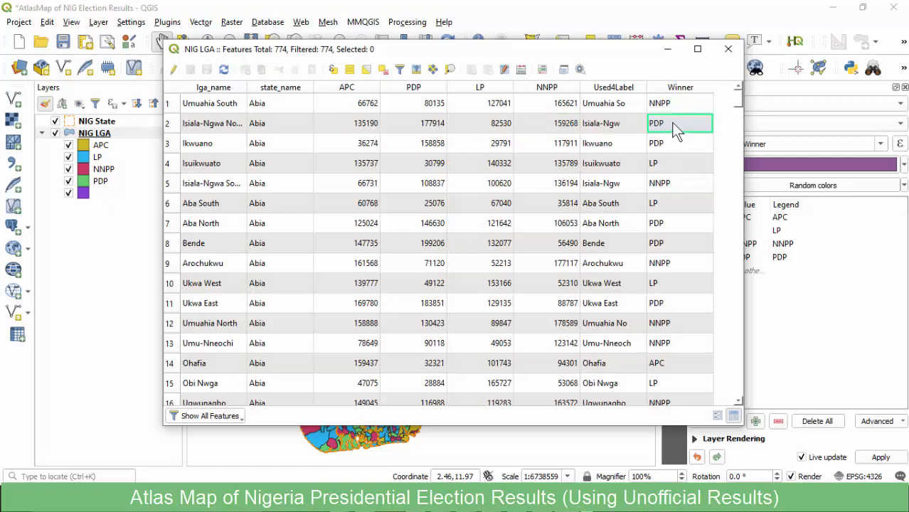
Examine the Winner values across the NIG LGA records, selecting the Ohafia row to check its party votes.
{"action": "left_click", "coordinate": [676, 104]}
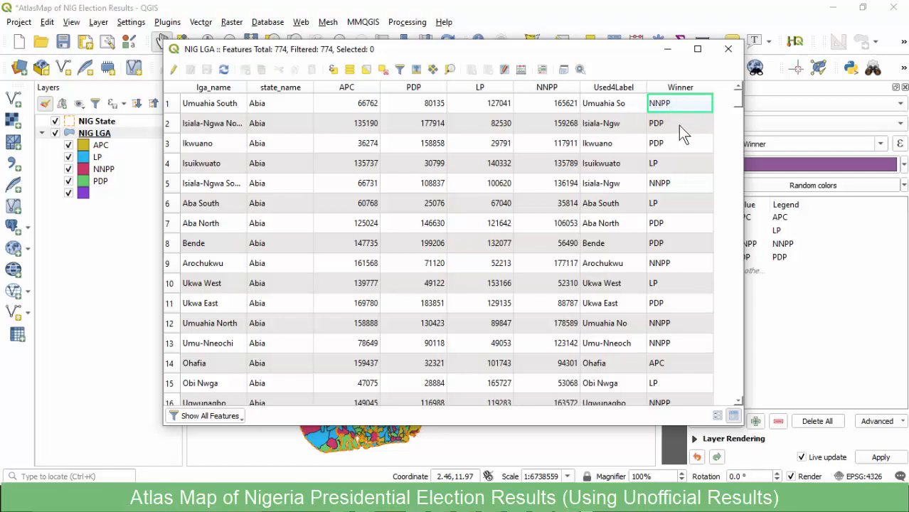
{"action": "left_click", "coordinate": [661, 163]}
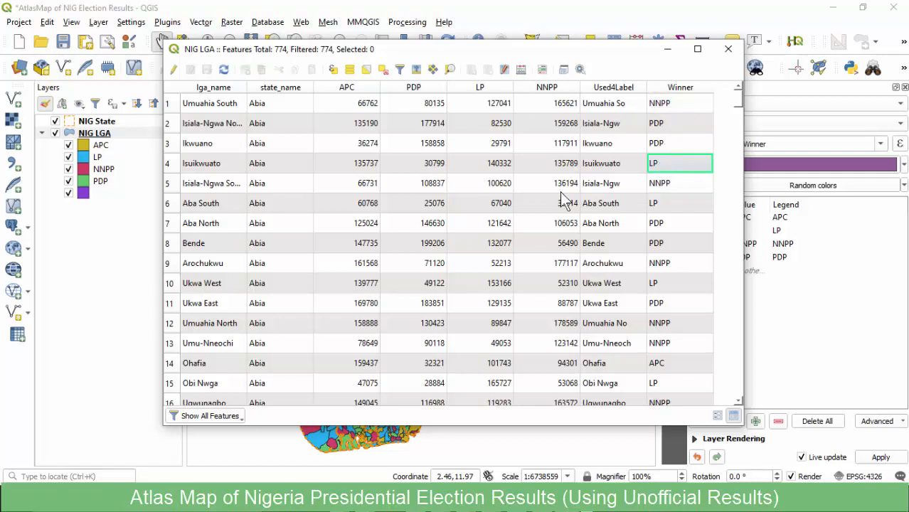
{"action": "left_click", "coordinate": [662, 361]}
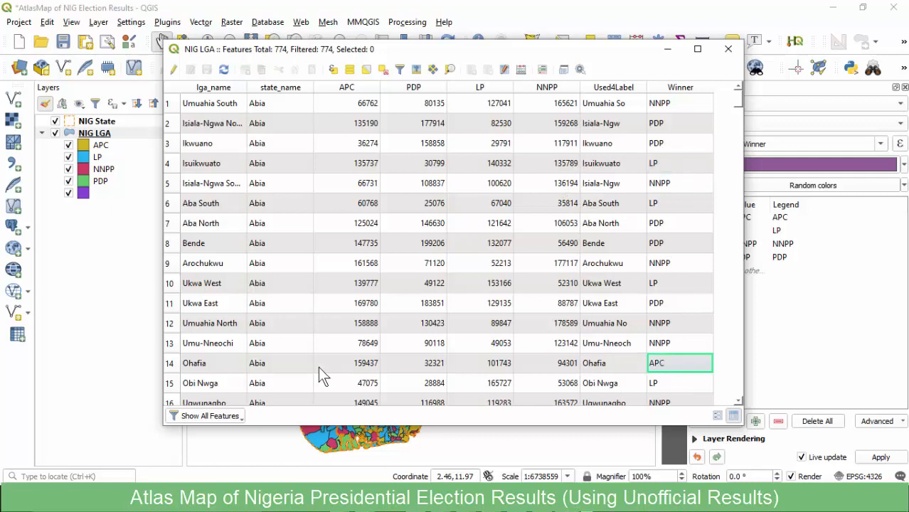
{"action": "left_click", "coordinate": [171, 362]}
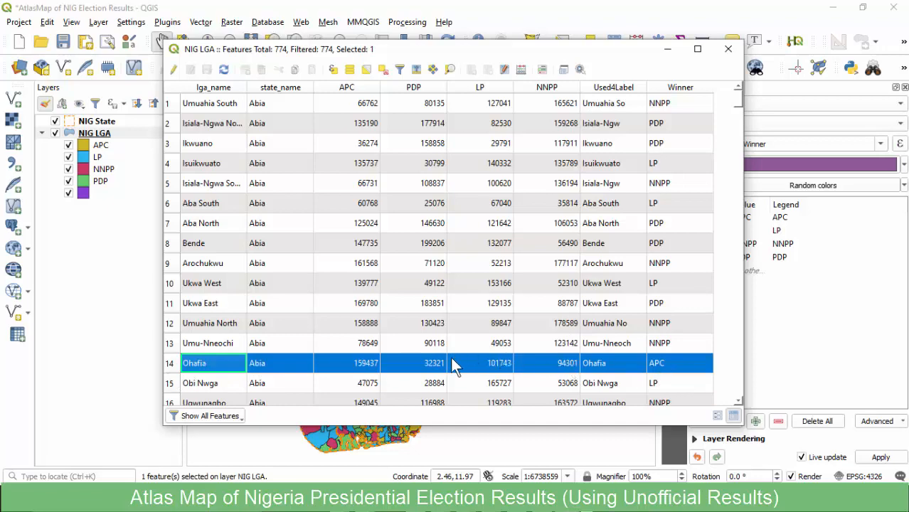
{"action": "scroll", "coordinate": [671, 362], "scroll_direction": "down", "scroll_amount": 20}
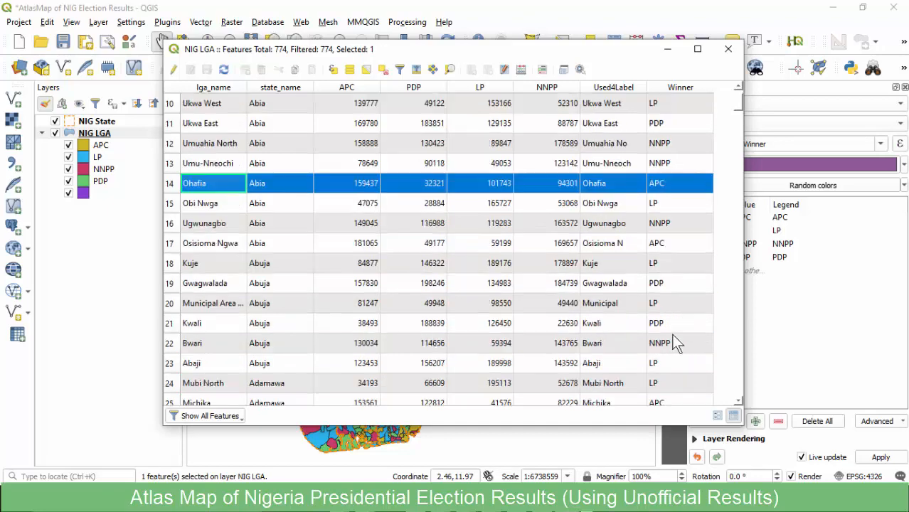
{"action": "scroll", "coordinate": [674, 260], "scroll_direction": "down", "scroll_amount": 20}
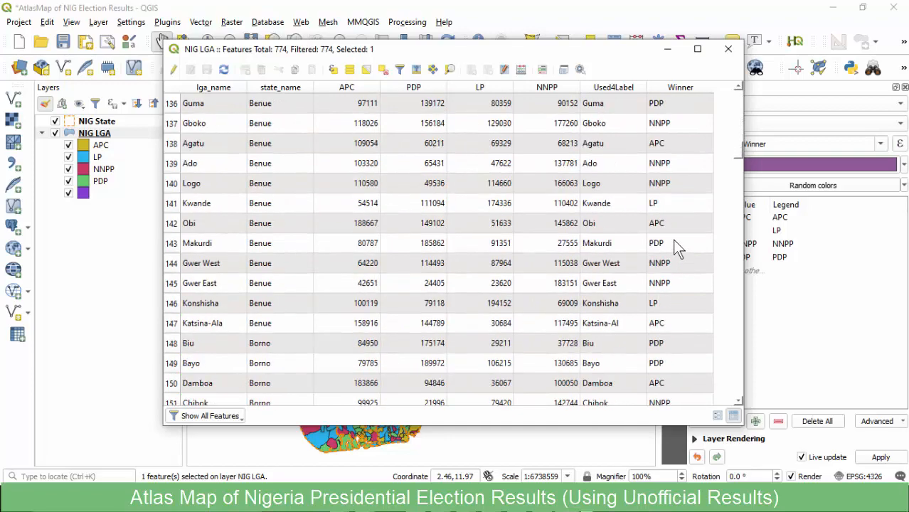
{"action": "scroll", "coordinate": [683, 153], "scroll_direction": "down", "scroll_amount": 12}
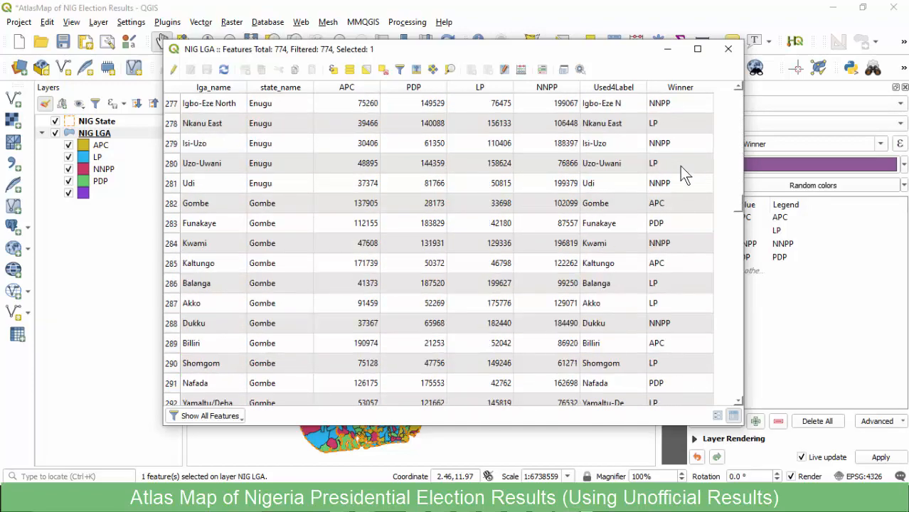
{"action": "scroll", "coordinate": [680, 178], "scroll_direction": "up", "scroll_amount": 20}
{"action": "scroll", "coordinate": [687, 201], "scroll_direction": "up", "scroll_amount": 20}
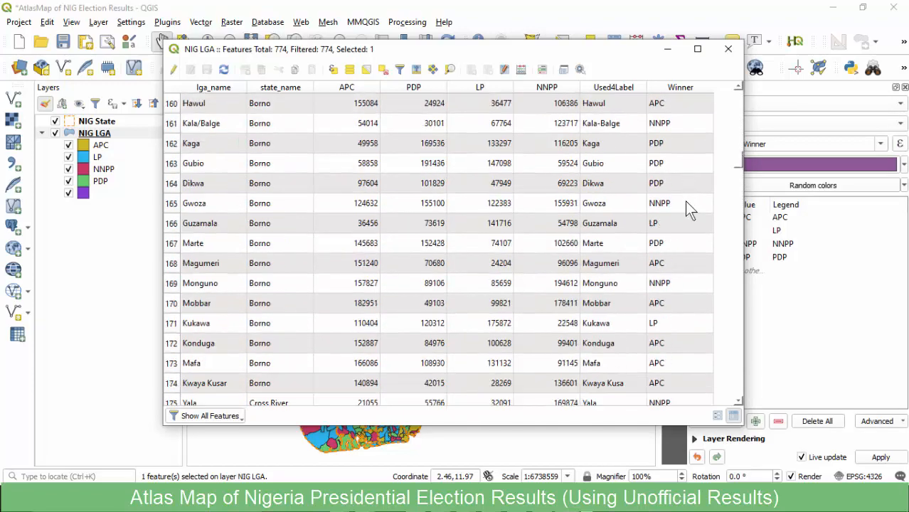
{"action": "scroll", "coordinate": [687, 222], "scroll_direction": "up", "scroll_amount": 20}
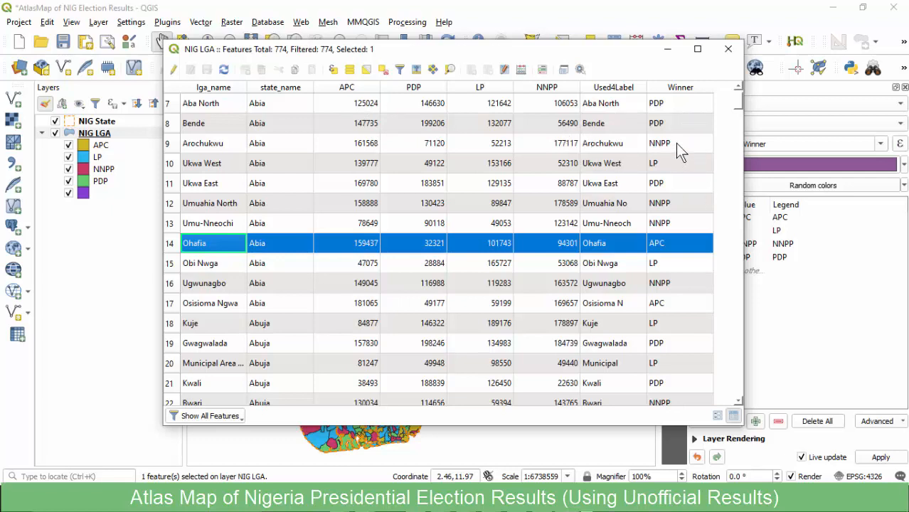
{"action": "scroll", "coordinate": [672, 135], "scroll_direction": "up", "scroll_amount": 2}
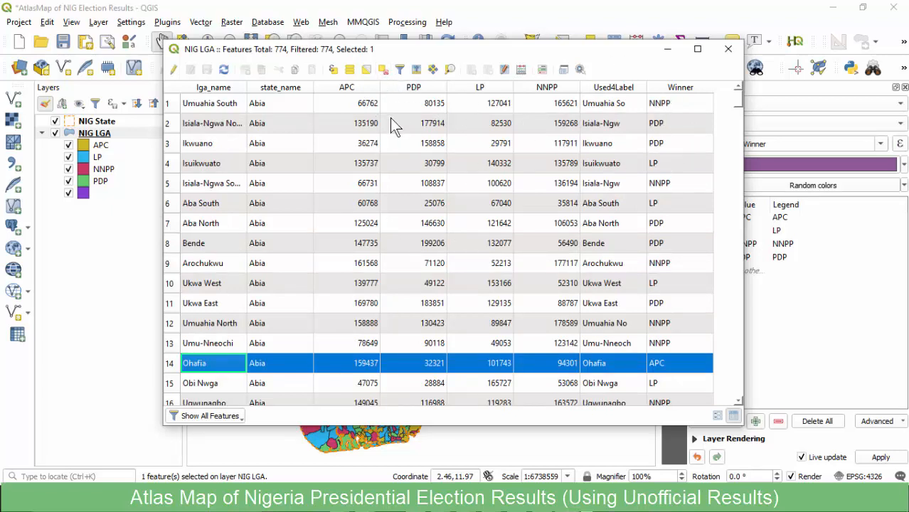
Compare the Ekwusigo row's party votes with its Winner value, browse further records, clear the selection and close the attribute table.
{"action": "left_click", "coordinate": [382, 72]}
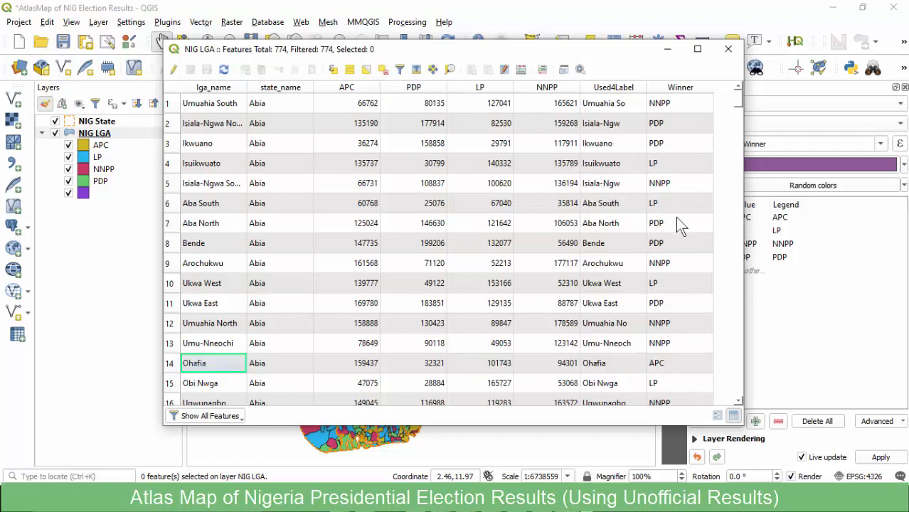
{"action": "scroll", "coordinate": [677, 218], "scroll_direction": "down", "scroll_amount": 20}
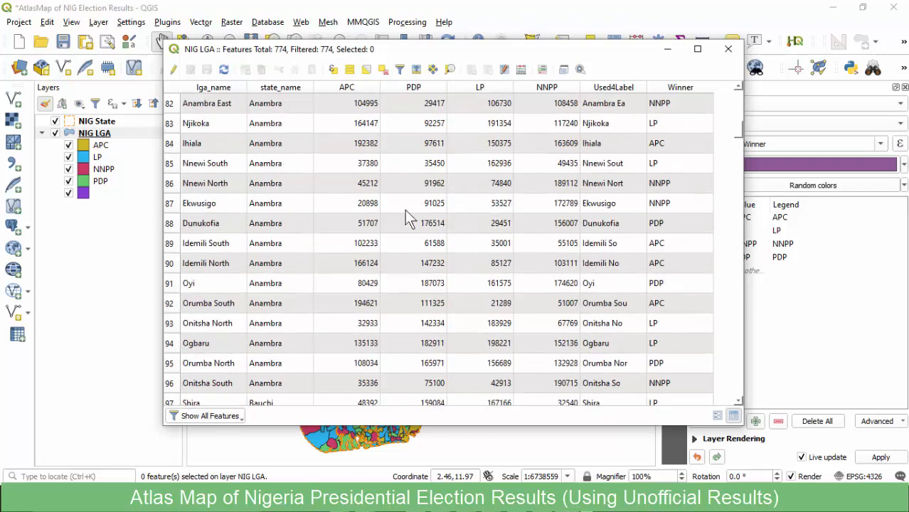
{"action": "left_click", "coordinate": [169, 205]}
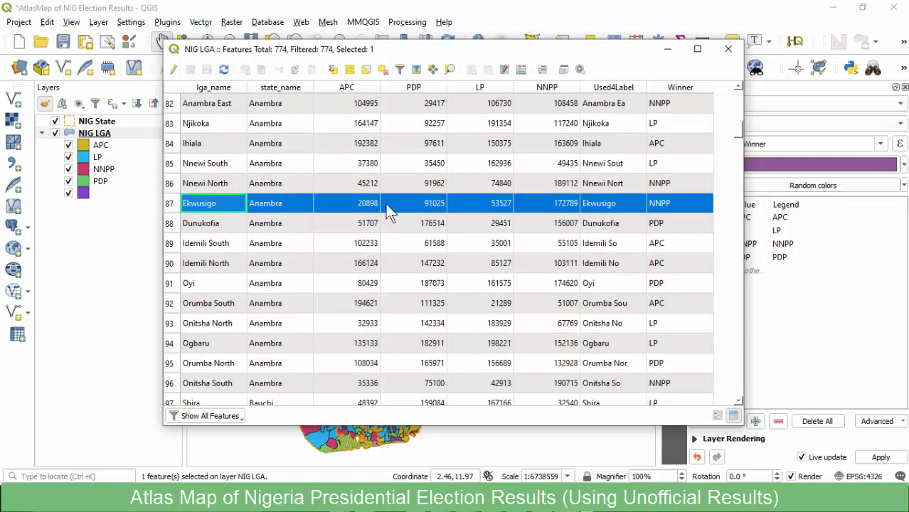
{"action": "left_click", "coordinate": [672, 202]}
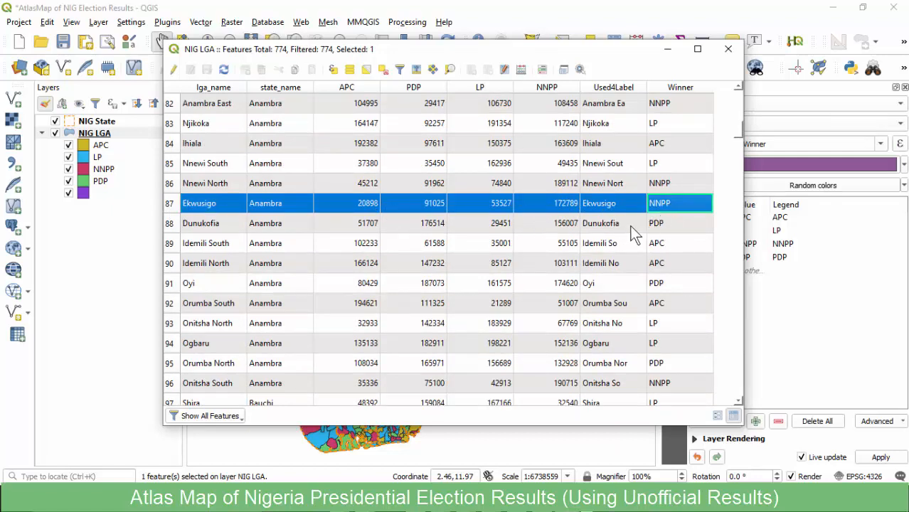
{"action": "scroll", "coordinate": [277, 285], "scroll_direction": "down", "scroll_amount": 20}
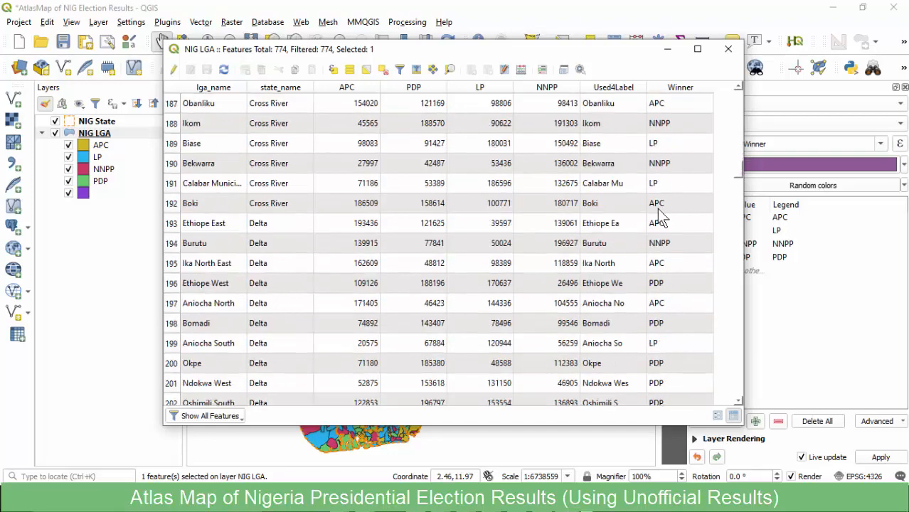
{"action": "scroll", "coordinate": [651, 213], "scroll_direction": "up", "scroll_amount": 20}
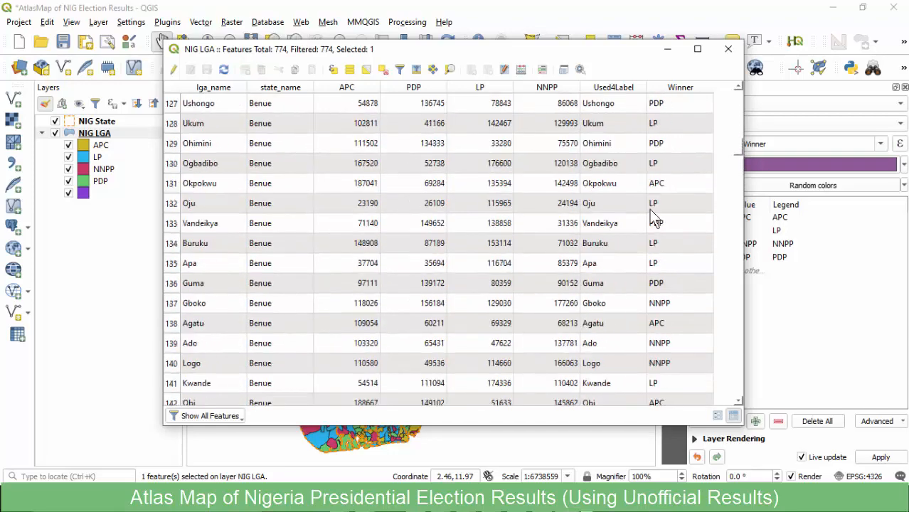
{"action": "scroll", "coordinate": [651, 217], "scroll_direction": "up", "scroll_amount": 9}
{"action": "scroll", "coordinate": [648, 228], "scroll_direction": "down", "scroll_amount": 4}
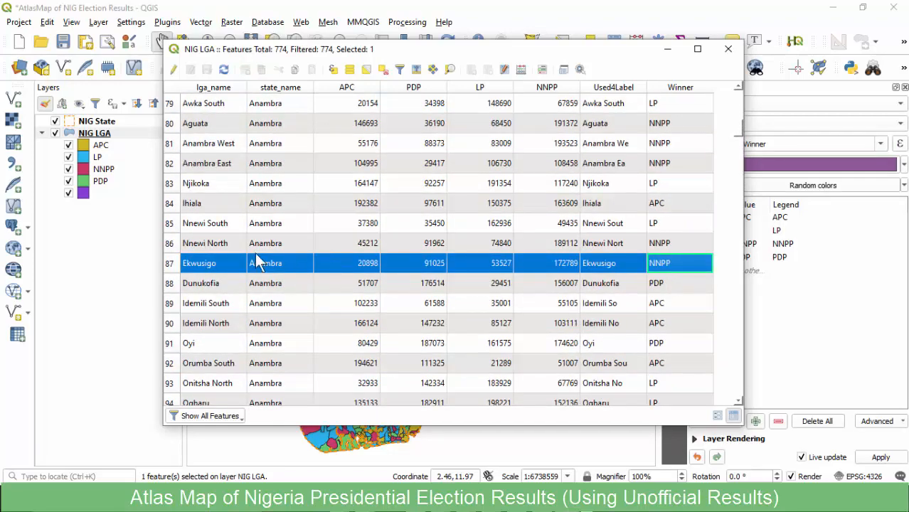
{"action": "left_click", "coordinate": [384, 74]}
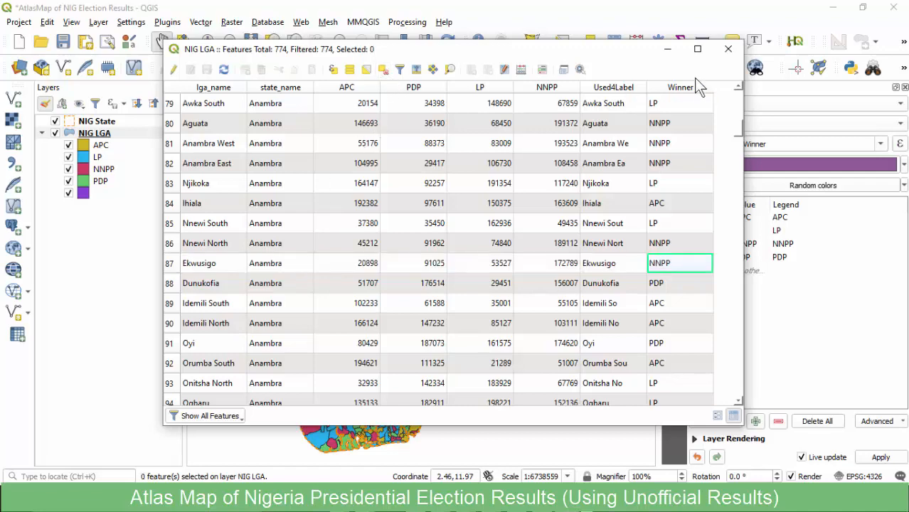
{"action": "left_click", "coordinate": [728, 48]}
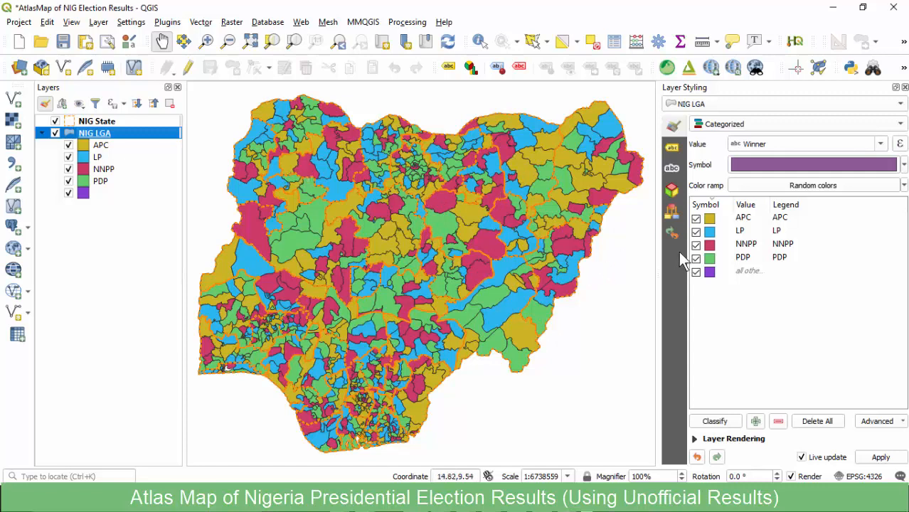
Review the all other values, APC and LP categories in the NIG LGA layer's styling.
{"action": "left_click", "coordinate": [711, 272]}
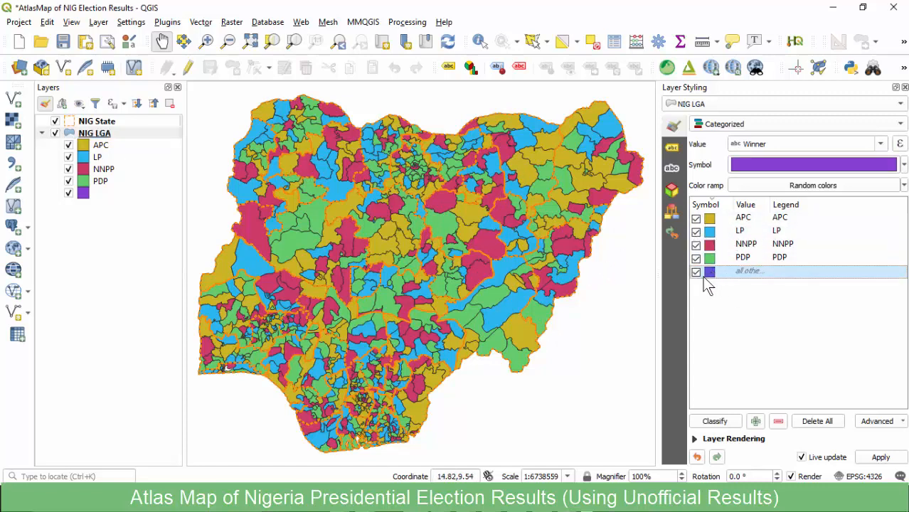
{"action": "left_click", "coordinate": [695, 273]}
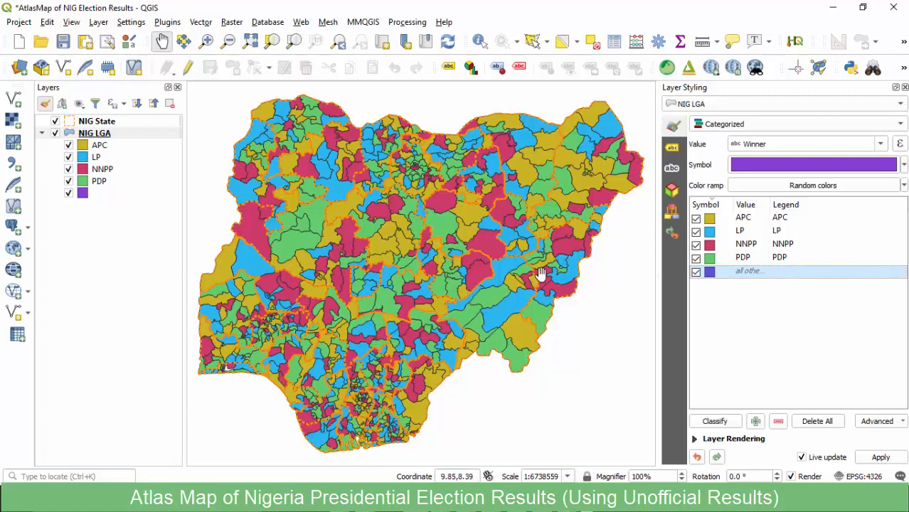
{"action": "left_click", "coordinate": [736, 219]}
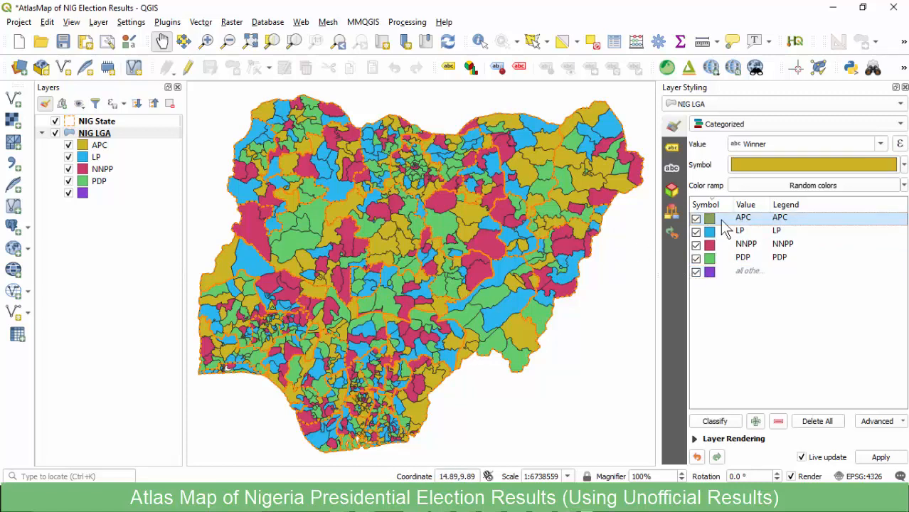
{"action": "left_click", "coordinate": [727, 232]}
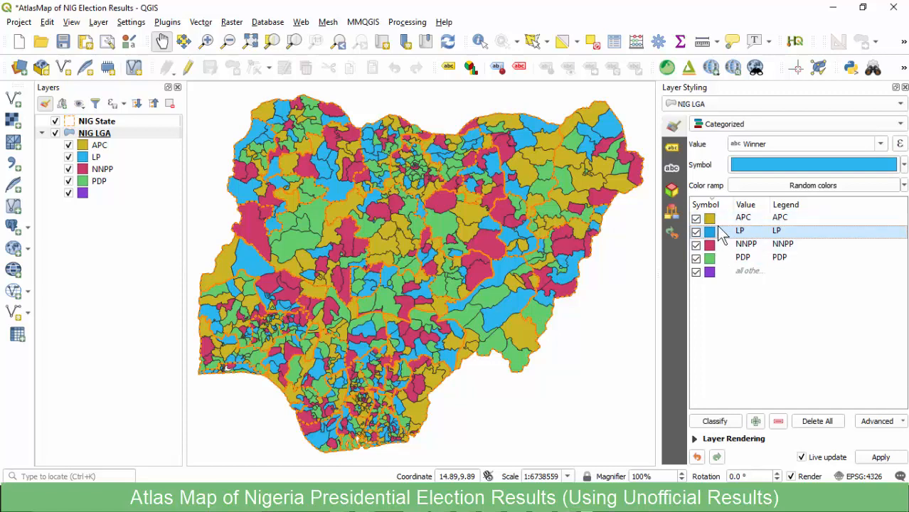
{"action": "left_click", "coordinate": [736, 221]}
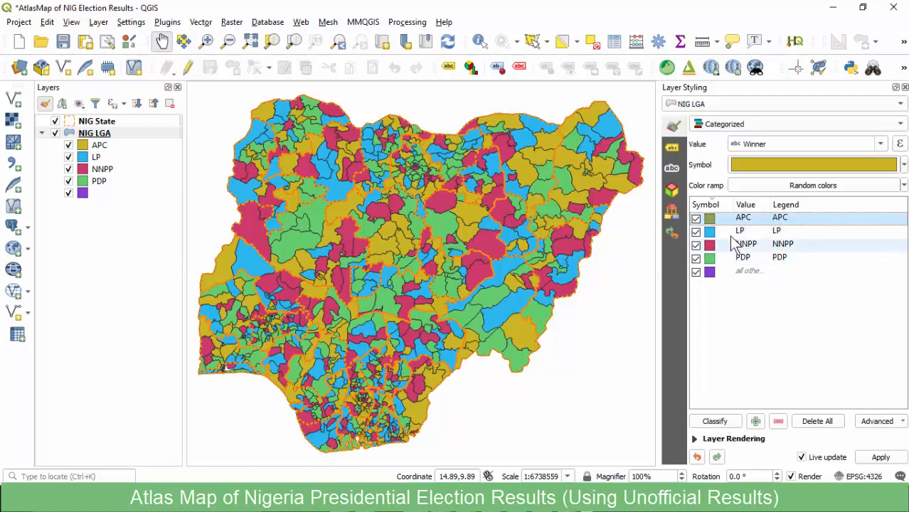
{"action": "left_click", "coordinate": [720, 234]}
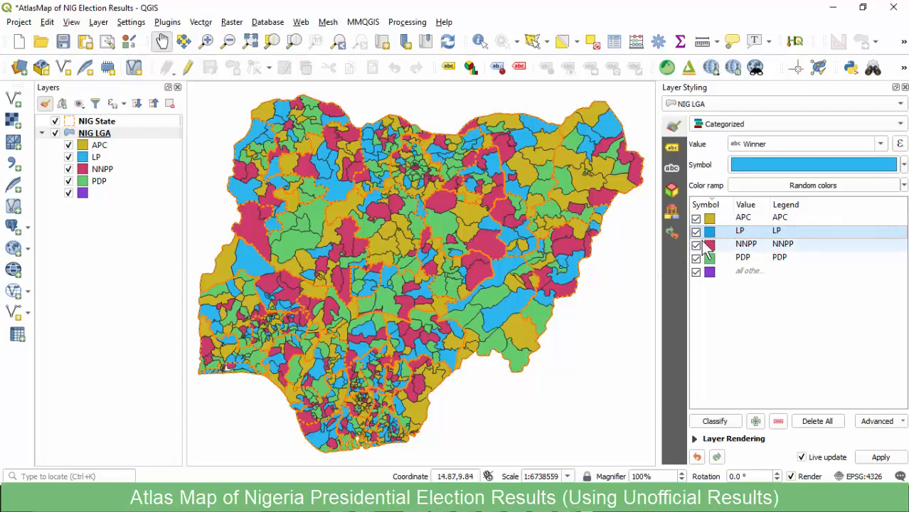
Toggle the NIG LGA layer's categories, including NNPP and PDP, off and back on to examine their LGAs on the map.
{"action": "left_click", "coordinate": [69, 158]}
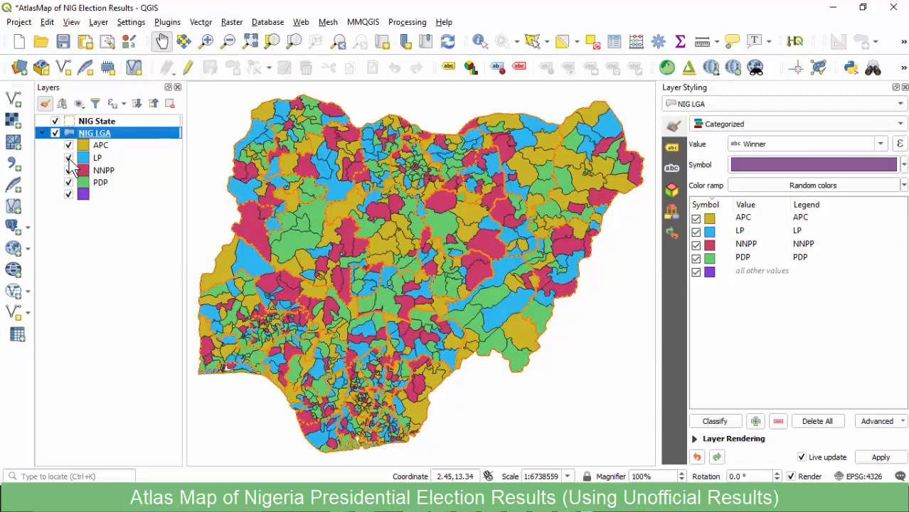
{"action": "left_click", "coordinate": [70, 171]}
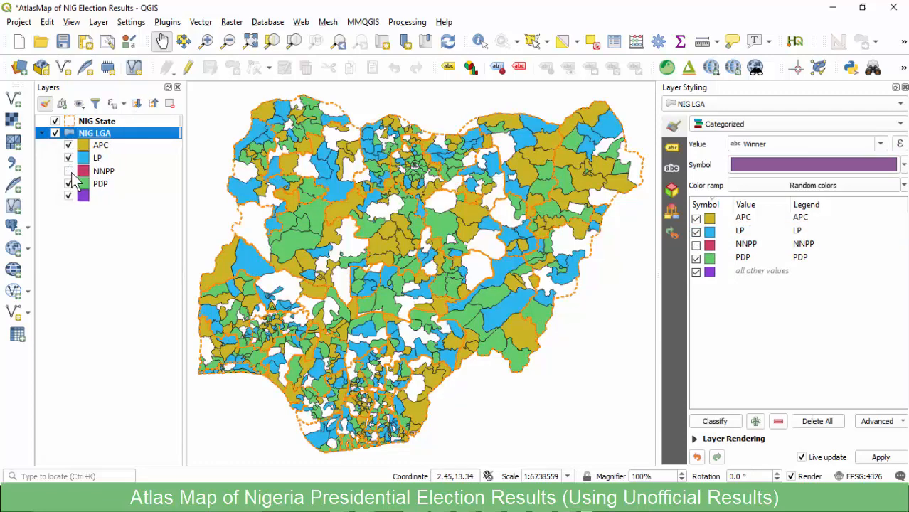
{"action": "left_click", "coordinate": [69, 172]}
{"action": "left_click", "coordinate": [69, 185]}
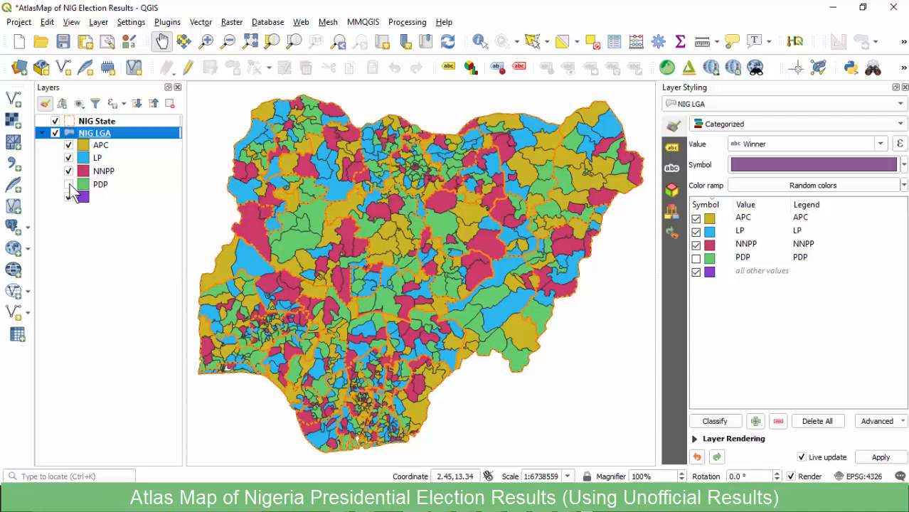
{"action": "left_click", "coordinate": [69, 185]}
{"action": "left_click", "coordinate": [99, 187]}
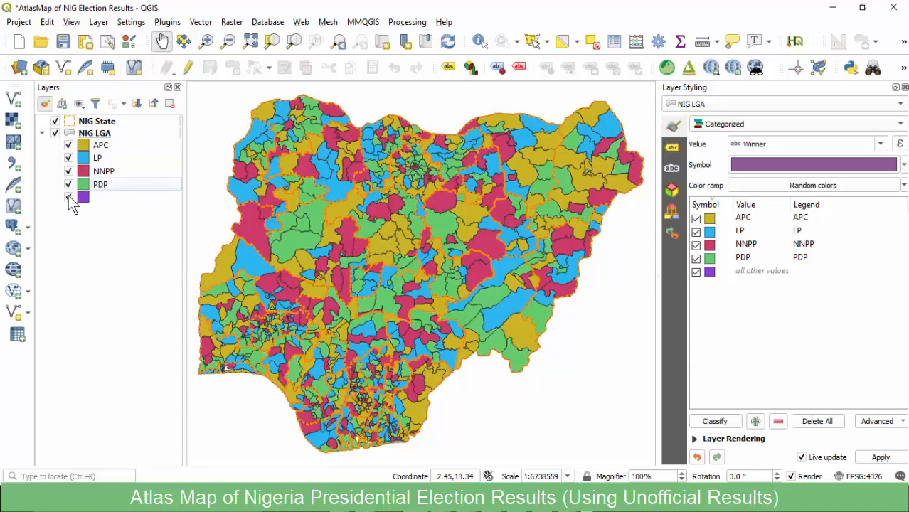
{"action": "left_click", "coordinate": [69, 198]}
{"action": "left_click", "coordinate": [87, 199]}
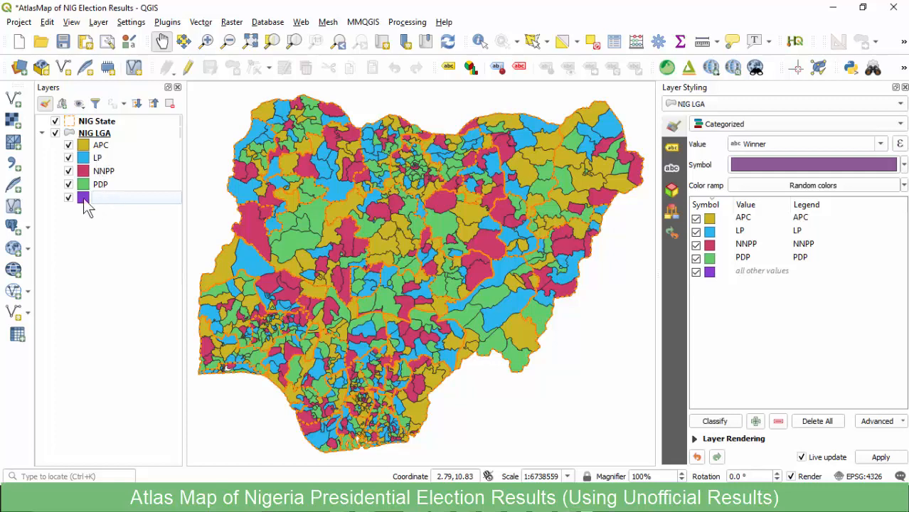
Remove the all other values category from the NIG LGA layer's categorized symbology.
{"action": "left_click", "coordinate": [717, 268]}
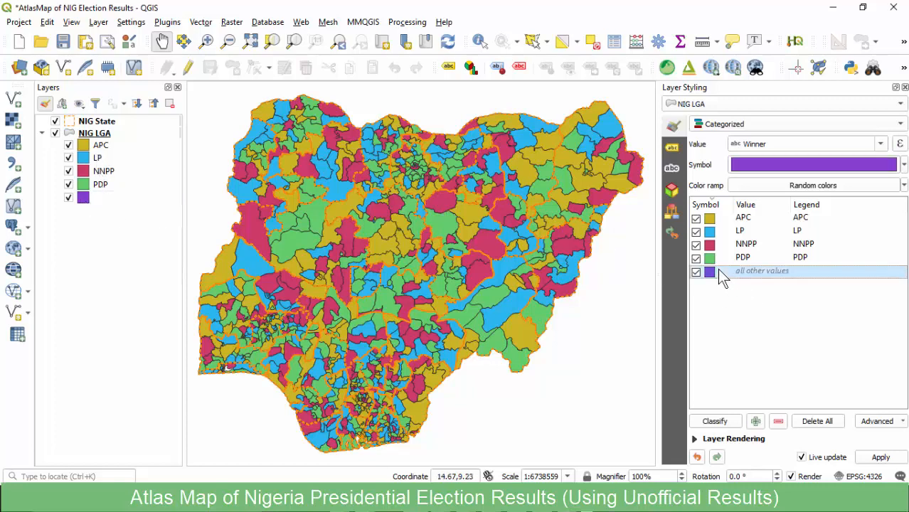
{"action": "right_click", "coordinate": [717, 268]}
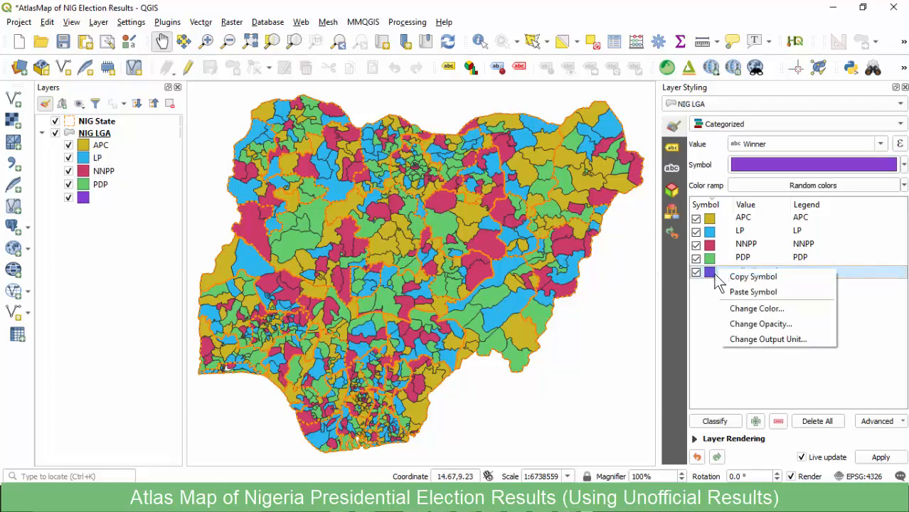
{"action": "key", "text": "Escape"}
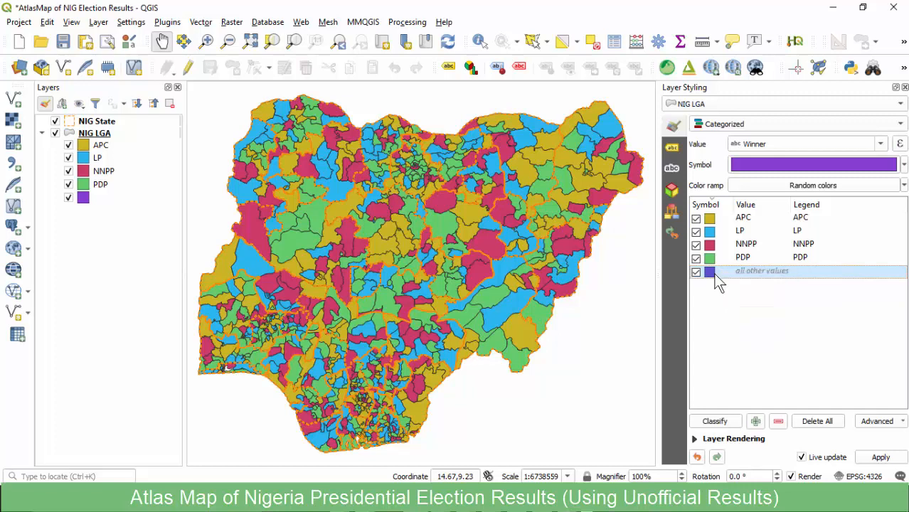
{"action": "left_click", "coordinate": [779, 423]}
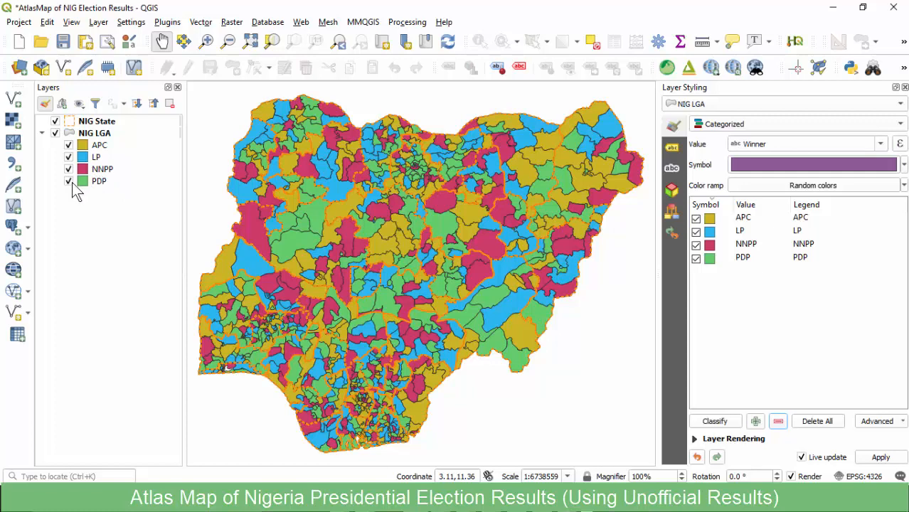
{"action": "left_click", "coordinate": [98, 186]}
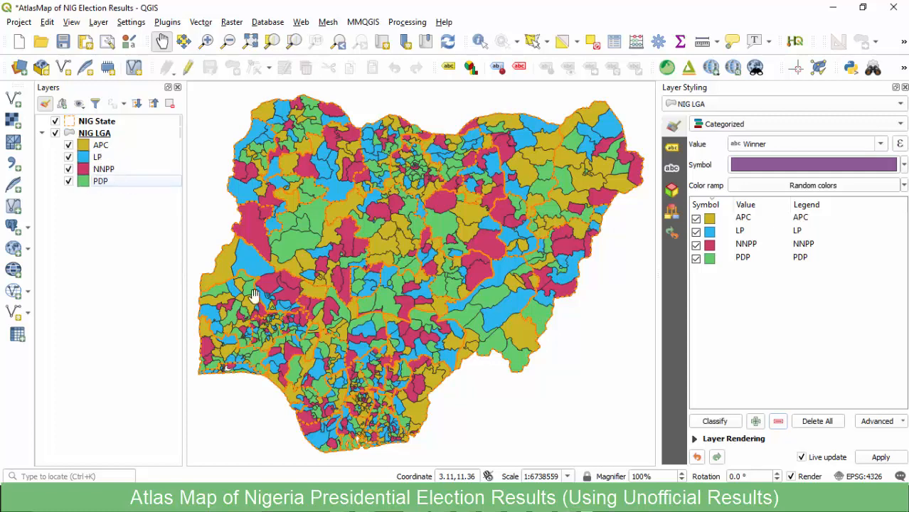
Switch to the ColorBrewer site in the browser and preview several sequential color schemes, including BuPu, PuBu and Blues.
{"action": "scroll", "coordinate": [272, 189], "scroll_direction": "up", "scroll_amount": 1}
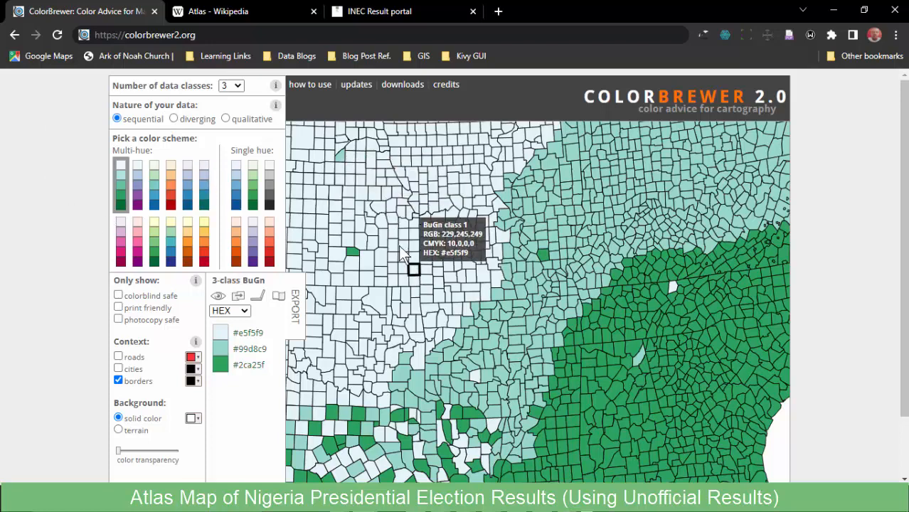
{"action": "left_click", "coordinate": [137, 190]}
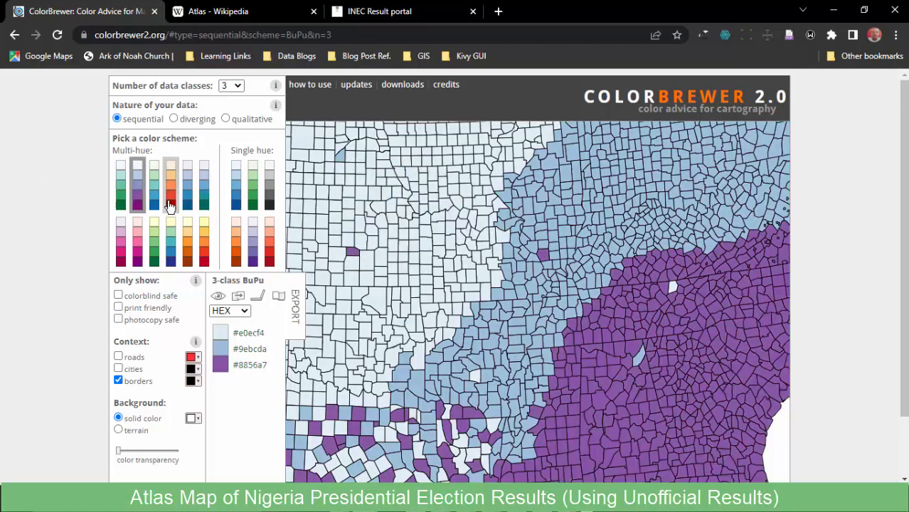
{"action": "left_click", "coordinate": [154, 189]}
{"action": "left_click", "coordinate": [171, 190]}
{"action": "left_click", "coordinate": [187, 188]}
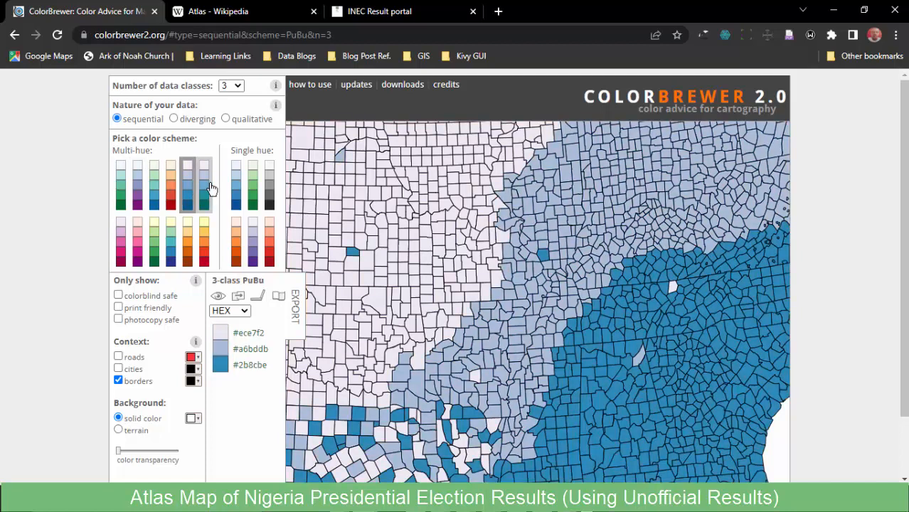
{"action": "left_click", "coordinate": [206, 188]}
{"action": "left_click", "coordinate": [237, 165]}
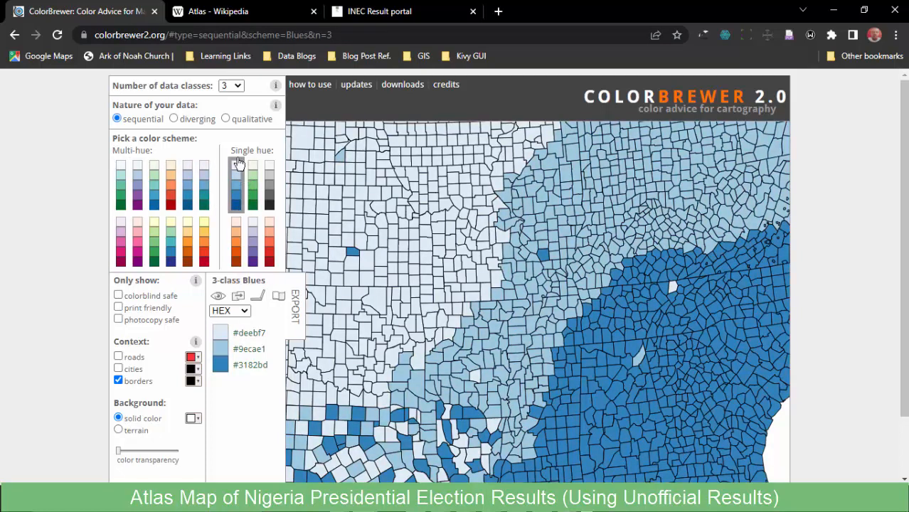
Try the Blues color scheme with 9, 8 and 6 data classes.
{"action": "left_click", "coordinate": [235, 87]}
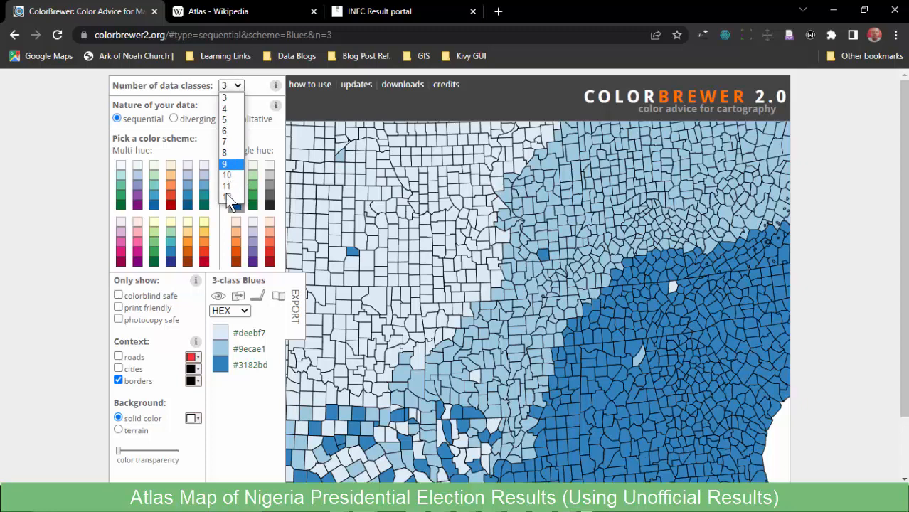
{"action": "left_click", "coordinate": [224, 165]}
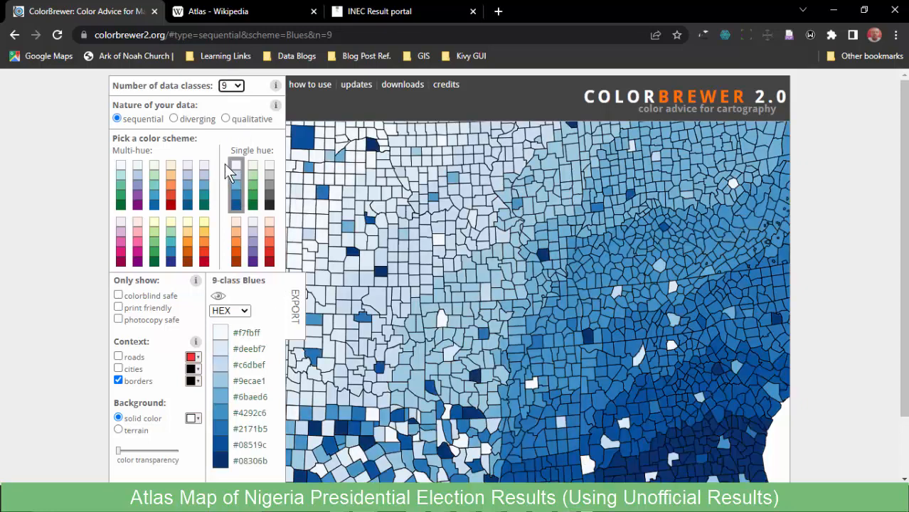
{"action": "left_click", "coordinate": [237, 86]}
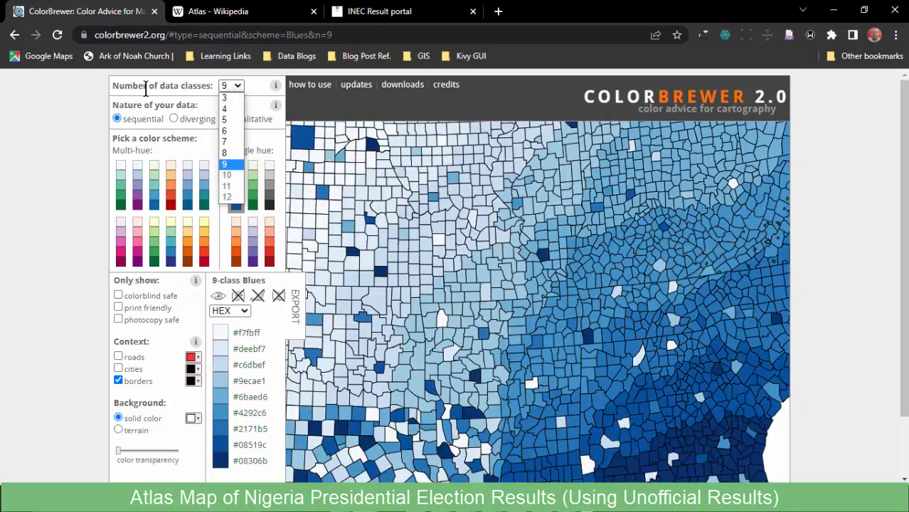
{"action": "left_click", "coordinate": [225, 153]}
{"action": "left_click", "coordinate": [237, 86]}
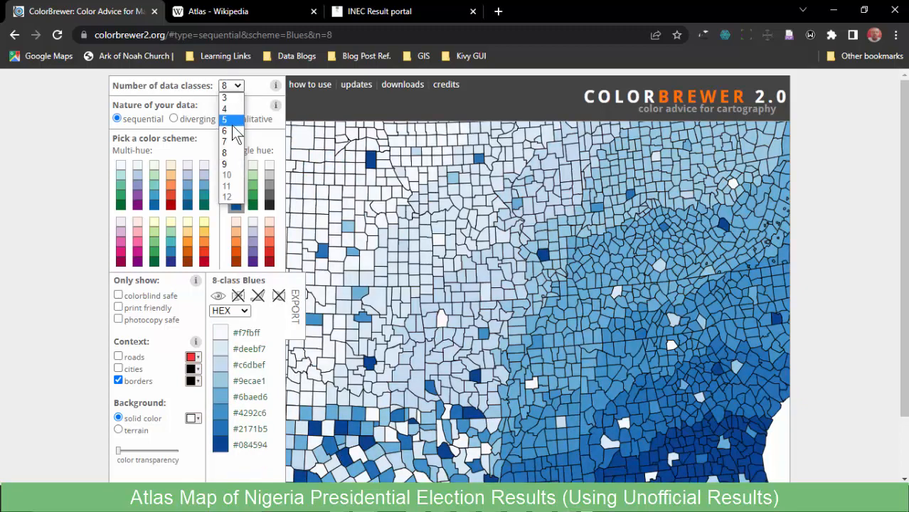
{"action": "left_click", "coordinate": [229, 131]}
Choose the OrRd multi-hue color scheme and set the number of data classes to 4.
{"action": "left_click", "coordinate": [171, 185]}
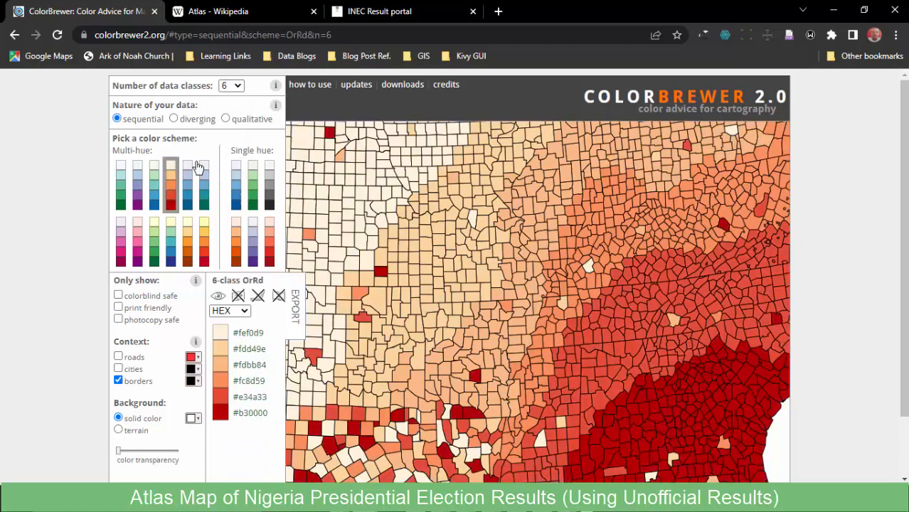
{"action": "left_click", "coordinate": [236, 86]}
{"action": "left_click", "coordinate": [229, 110]}
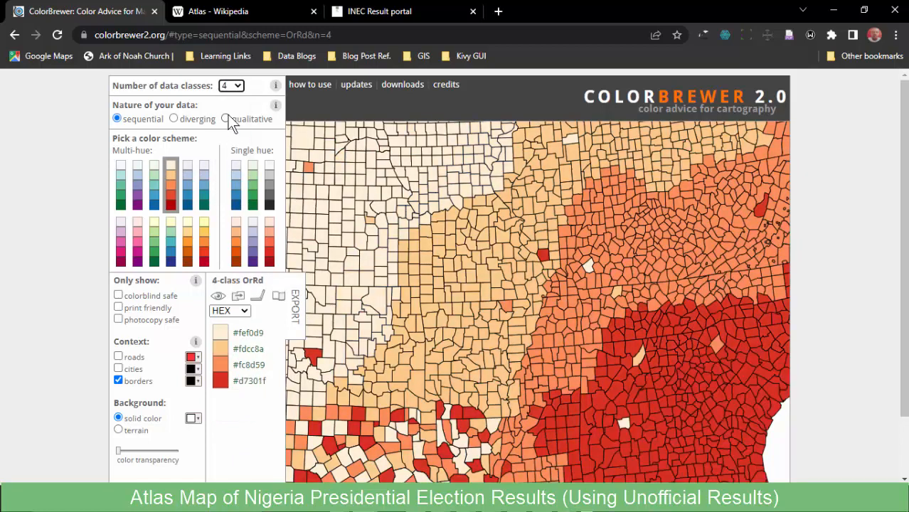
Keep the OrRd scheme at 4 data classes and check the NIG LGA layer's party categories in QGIS.
{"action": "left_click", "coordinate": [236, 86]}
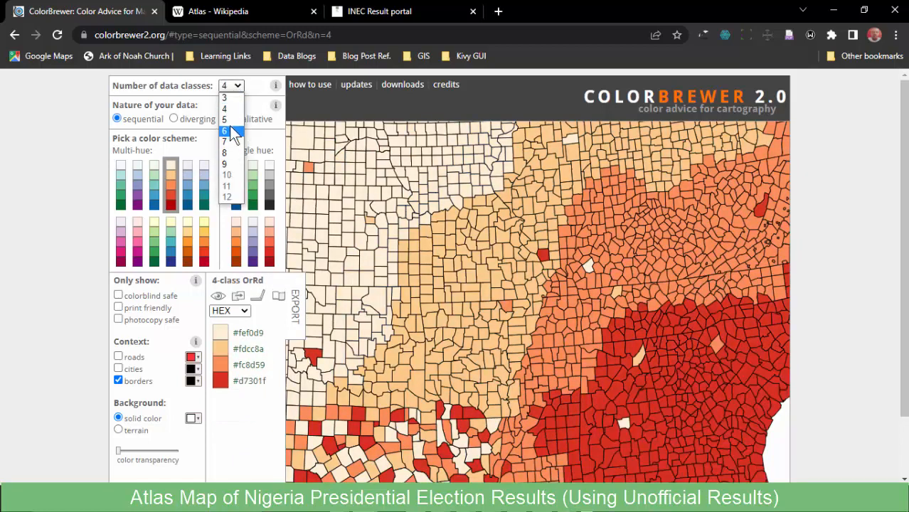
{"action": "left_click", "coordinate": [229, 110]}
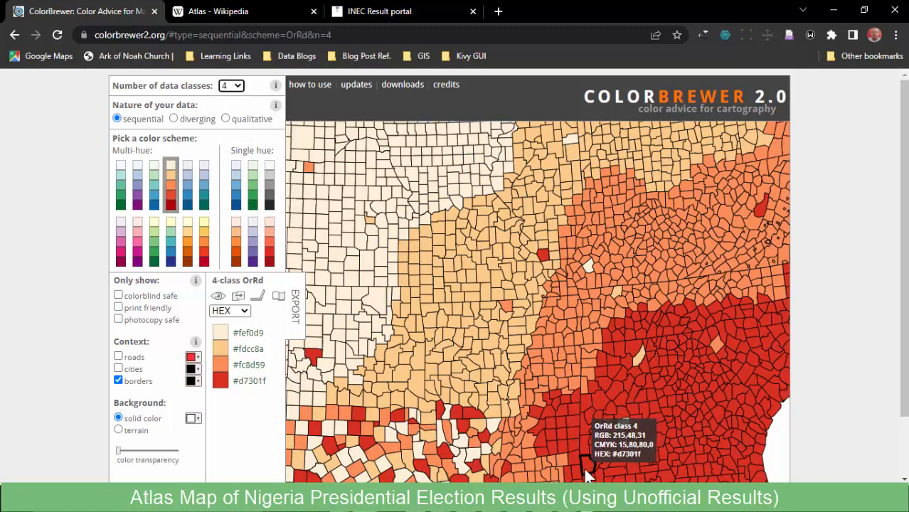
{"action": "mouse_move", "coordinate": [427, 501]}
{"action": "left_click", "coordinate": [433, 446]}
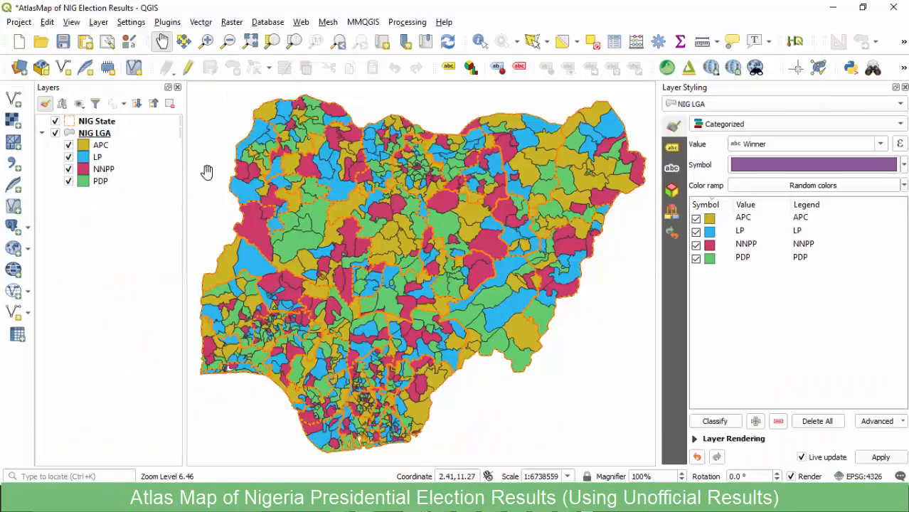
{"action": "left_click", "coordinate": [834, 7]}
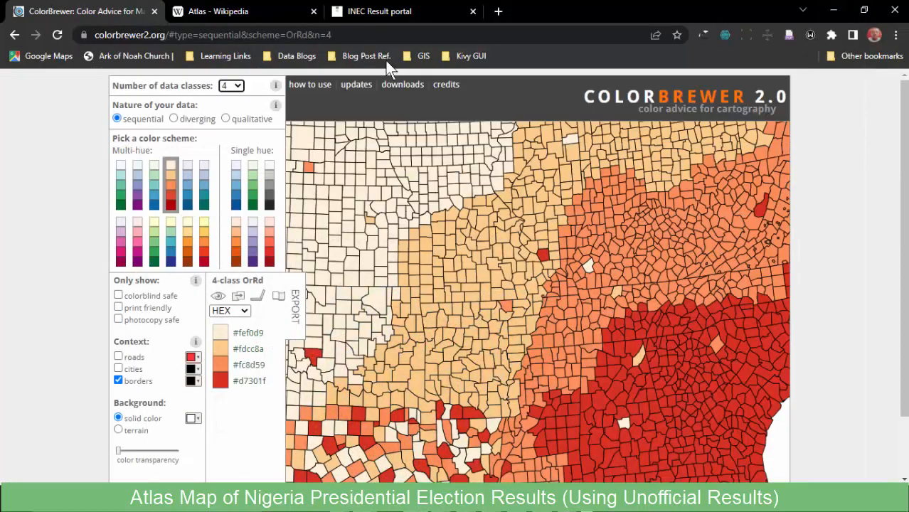
Return to ColorBrewer and preview 4-class sequential schemes, including GnBu, YlOrRd, RdPu and Purples.
{"action": "left_click", "coordinate": [235, 85]}
{"action": "left_click", "coordinate": [229, 109]}
{"action": "left_click", "coordinate": [122, 186]}
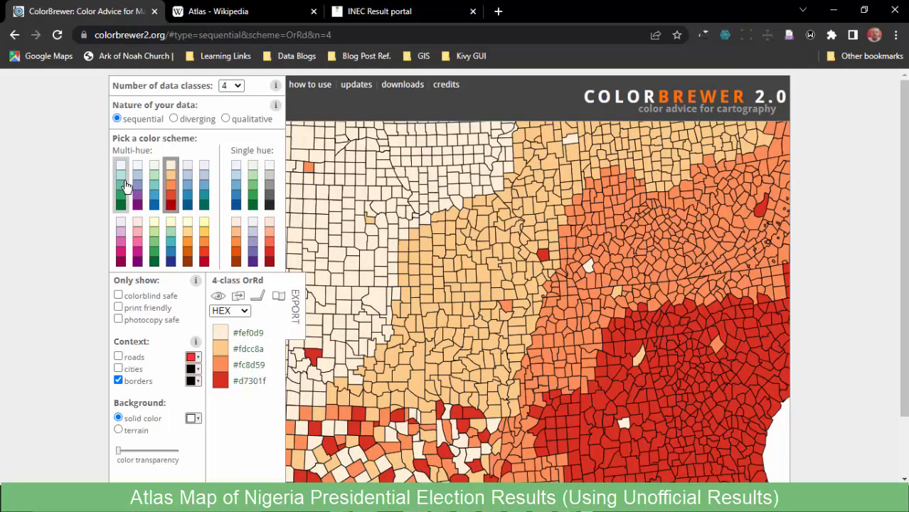
{"action": "left_click", "coordinate": [143, 186]}
{"action": "left_click", "coordinate": [153, 186]}
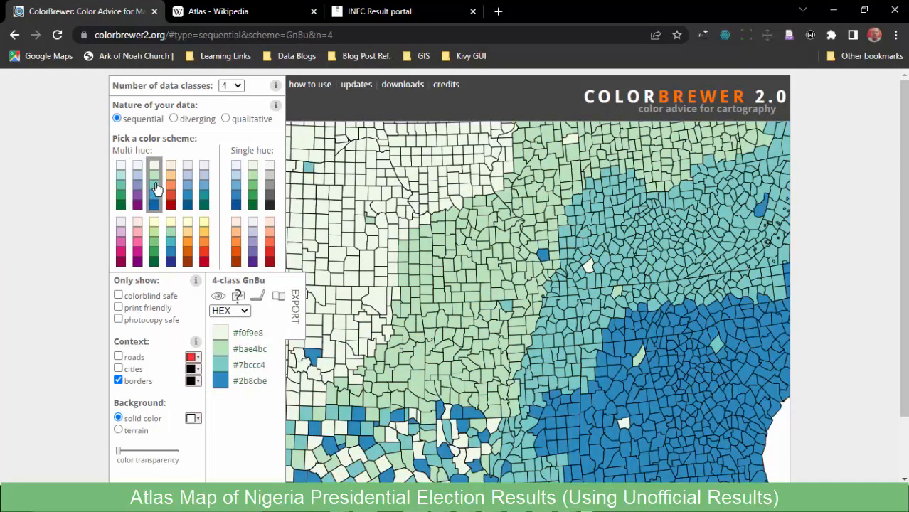
{"action": "left_click", "coordinate": [203, 248]}
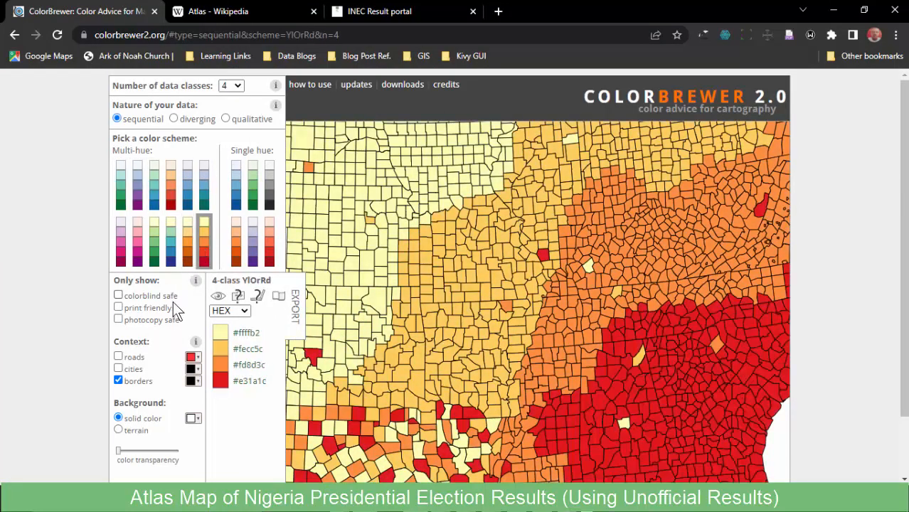
{"action": "scroll", "coordinate": [168, 327], "scroll_direction": "down", "scroll_amount": 1}
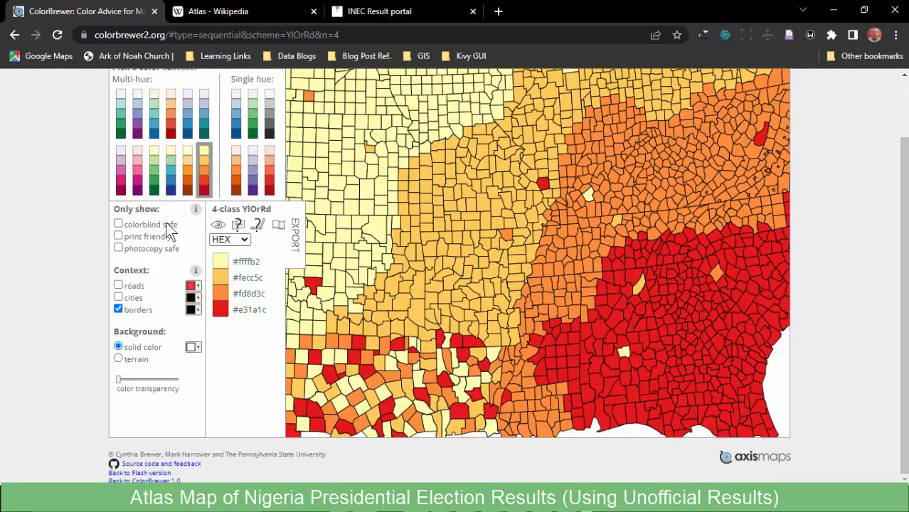
{"action": "left_click", "coordinate": [172, 178]}
{"action": "left_click", "coordinate": [137, 184]}
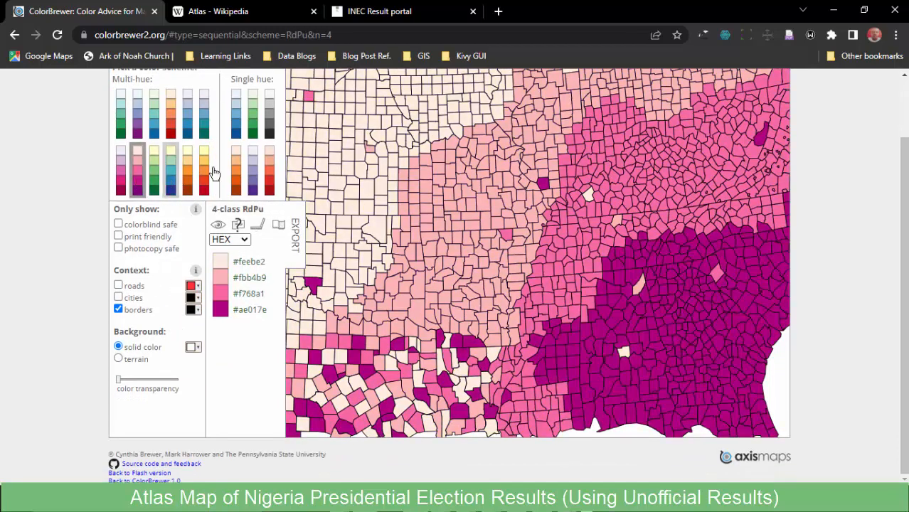
{"action": "left_click", "coordinate": [236, 170]}
{"action": "left_click", "coordinate": [260, 166]}
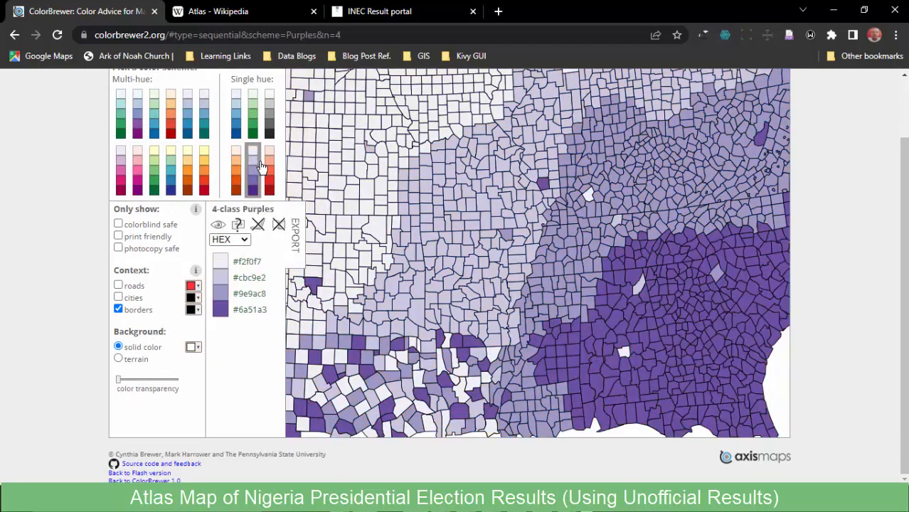
View the Purples scheme's color codes as RGB and CMYK, and return them to HEX.
{"action": "left_click_drag", "start_coordinate": [264, 266], "coordinate": [247, 318]}
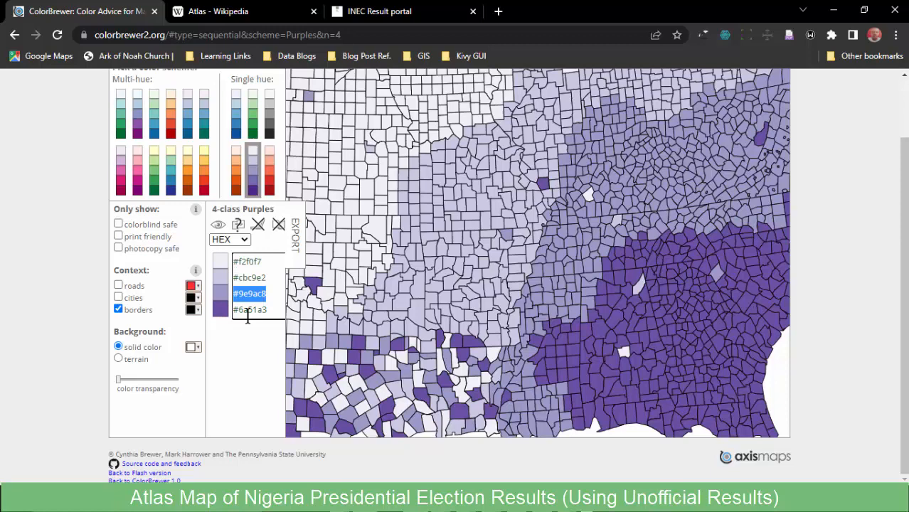
{"action": "left_click", "coordinate": [241, 240]}
{"action": "left_click", "coordinate": [240, 263]}
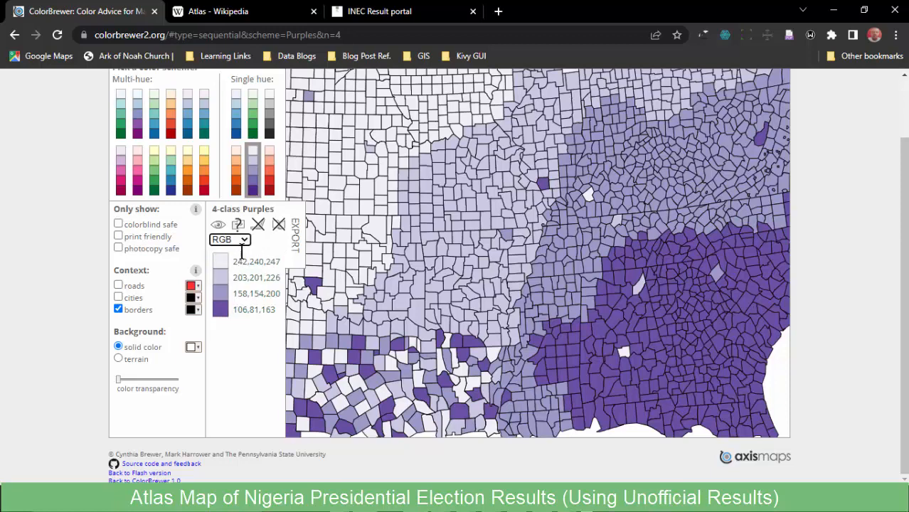
{"action": "left_click", "coordinate": [243, 240]}
{"action": "left_click", "coordinate": [245, 275]}
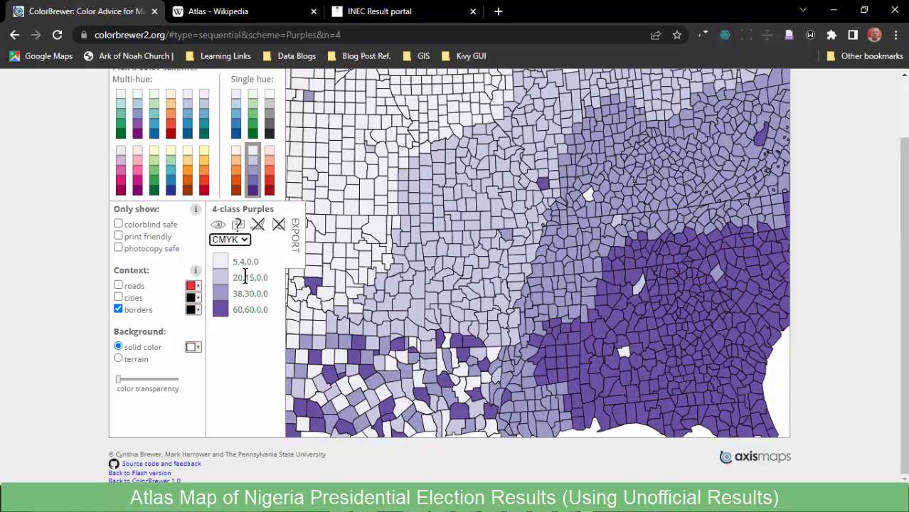
{"action": "left_click", "coordinate": [244, 241]}
{"action": "left_click", "coordinate": [242, 251]}
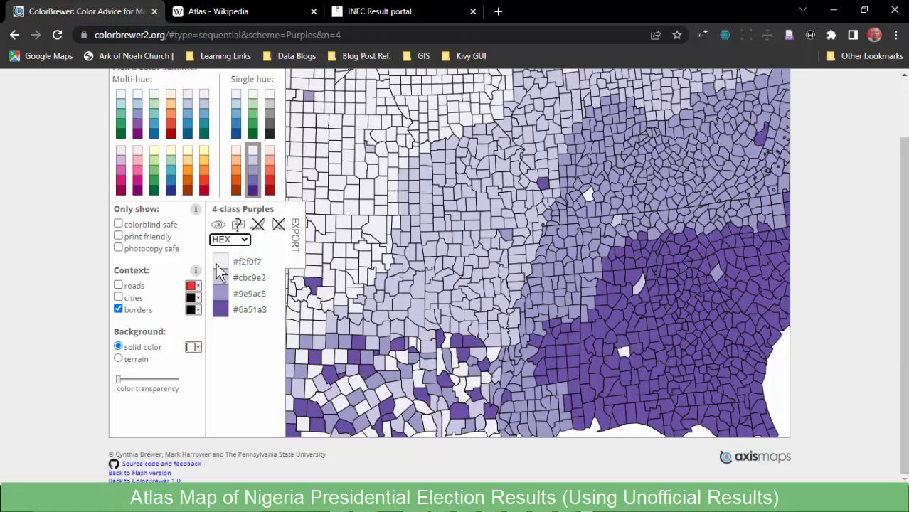
Preview the 4-class PuBu, PuRd, Blues and Greys schemes, and highlight the first Greys hex code.
{"action": "scroll", "coordinate": [247, 304], "scroll_direction": "up", "scroll_amount": 1}
{"action": "left_click", "coordinate": [188, 192]}
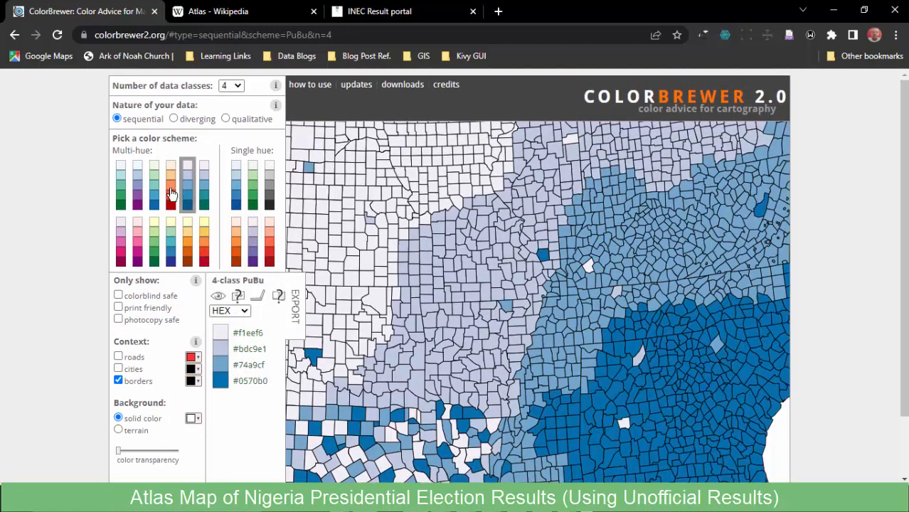
{"action": "left_click", "coordinate": [153, 188]}
{"action": "left_click", "coordinate": [138, 189]}
{"action": "left_click", "coordinate": [121, 235]}
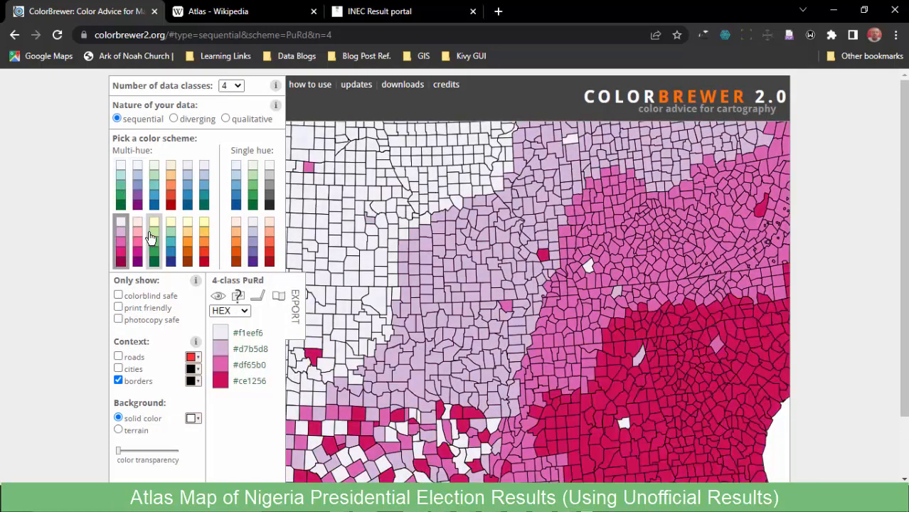
{"action": "left_click", "coordinate": [138, 235]}
{"action": "left_click", "coordinate": [237, 185]}
{"action": "left_click", "coordinate": [270, 185]}
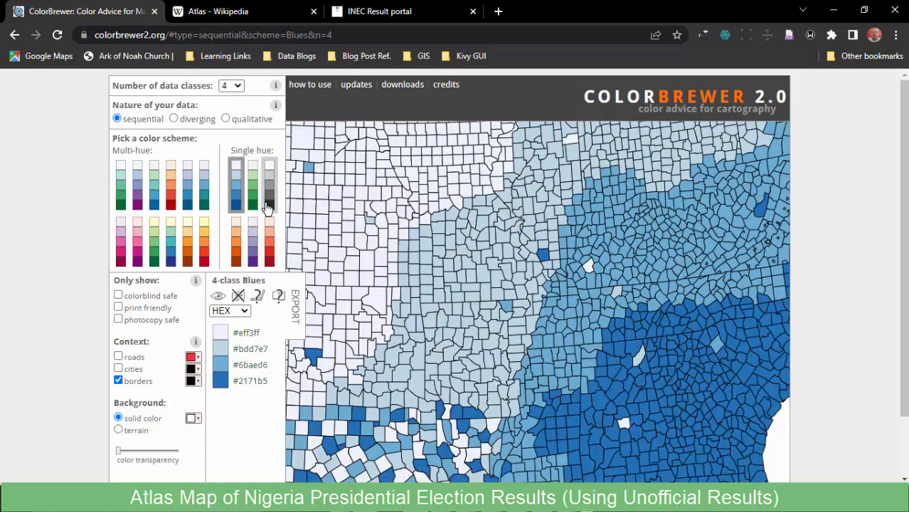
{"action": "left_click_drag", "start_coordinate": [263, 333], "coordinate": [233, 334]}
{"action": "scroll", "coordinate": [242, 341], "scroll_direction": "down", "scroll_amount": 1}
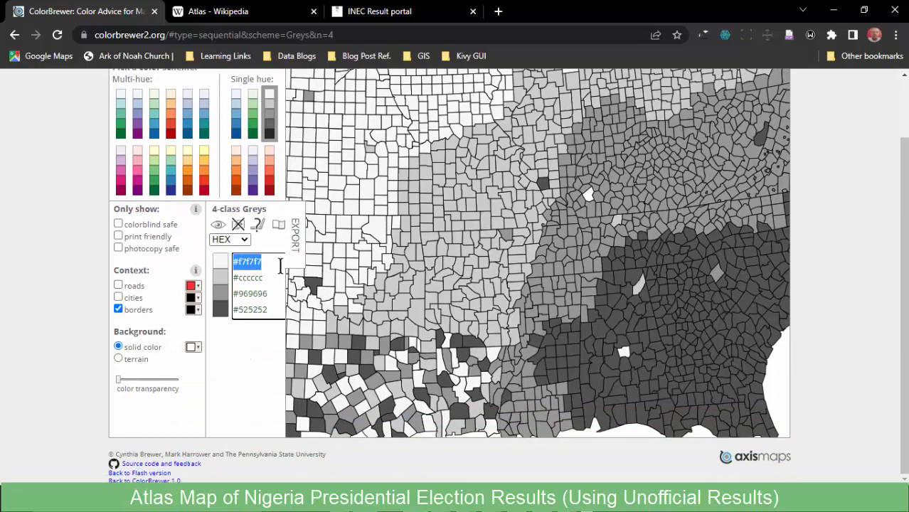
{"action": "scroll", "coordinate": [271, 266], "scroll_direction": "up", "scroll_amount": 1}
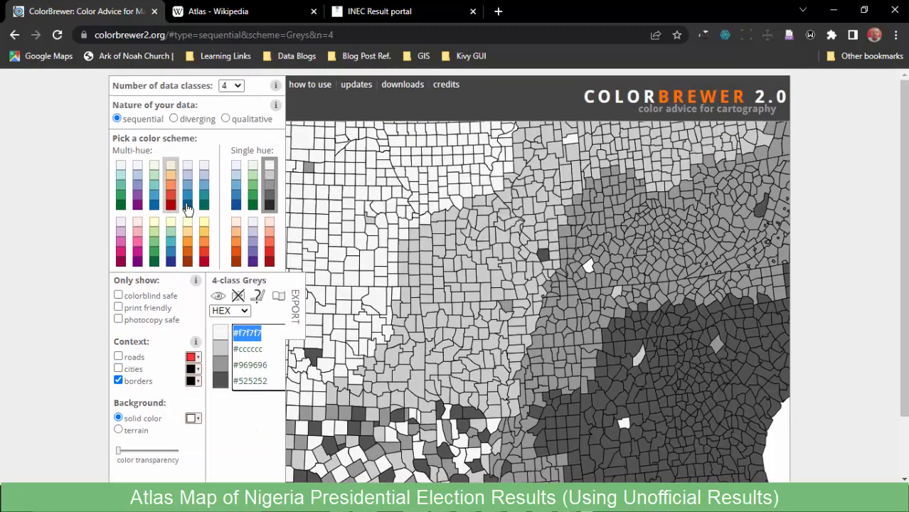
Preview the YlGnBu scheme with 4 and 9 data classes, and the OrRd scheme with 9 classes.
{"action": "left_click", "coordinate": [170, 236]}
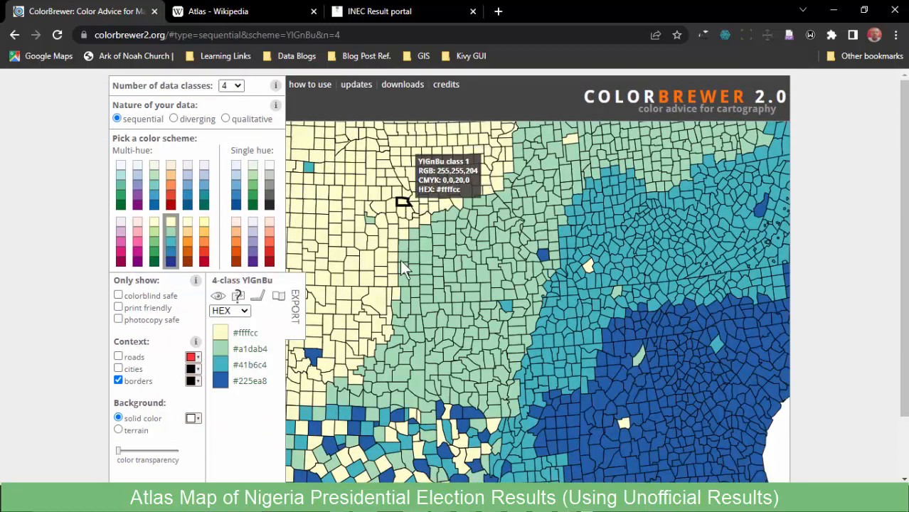
{"action": "left_click", "coordinate": [237, 86]}
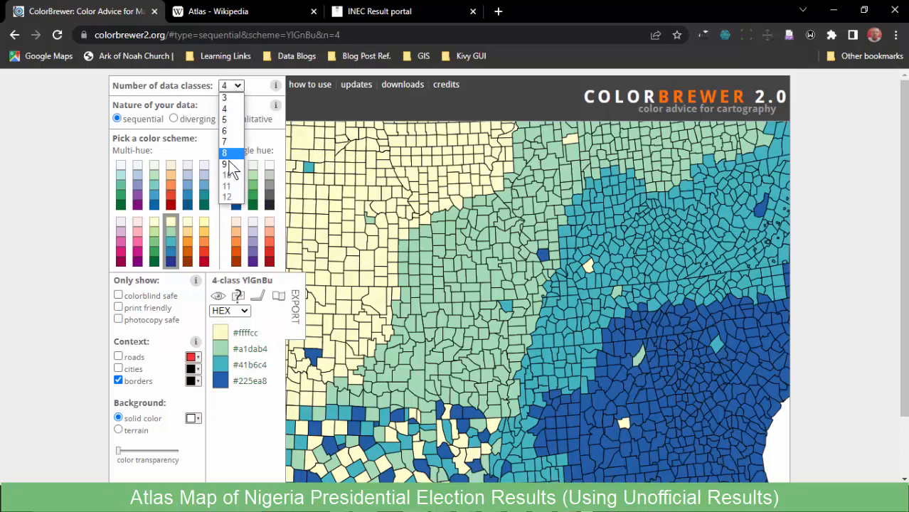
{"action": "left_click", "coordinate": [228, 161]}
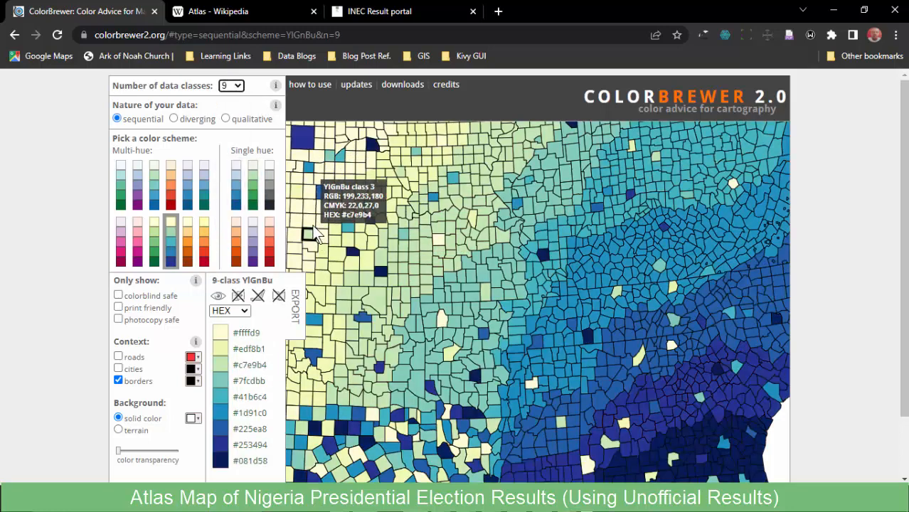
{"action": "left_click", "coordinate": [171, 183]}
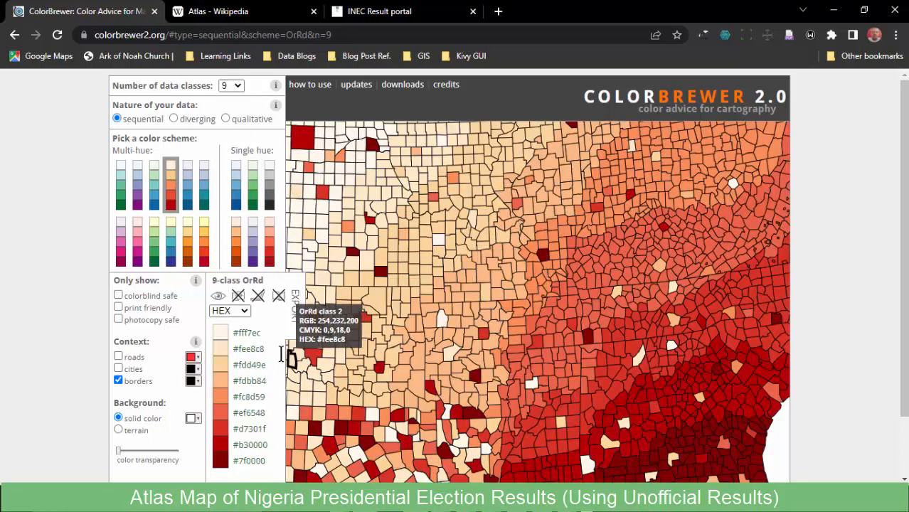
{"action": "scroll", "coordinate": [284, 341], "scroll_direction": "down", "scroll_amount": 2}
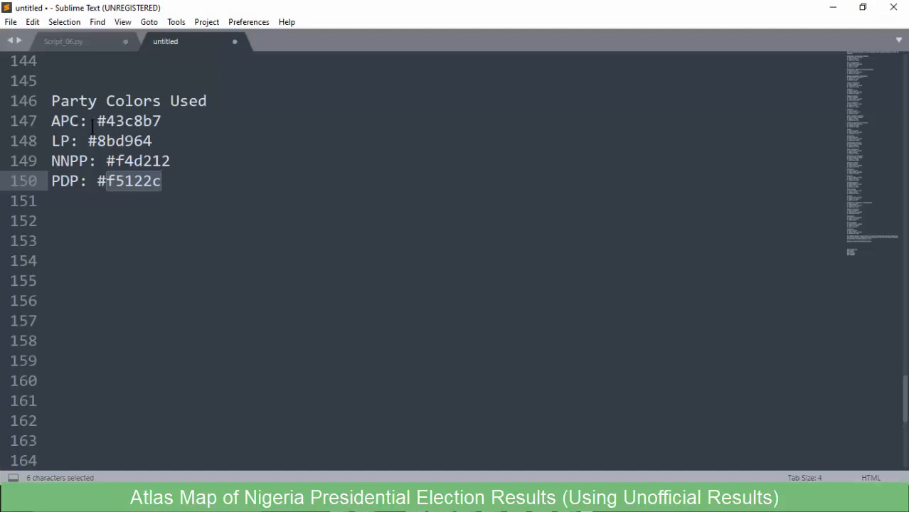
Review the Party Colors Used list in Sublime Text and copy APC's hex code 43c8b7.
{"action": "left_click", "coordinate": [69, 121]}
{"action": "key", "text": "Down"}
{"action": "key", "text": "Down"}
{"action": "key", "text": "Down"}
{"action": "key", "text": "Down"}
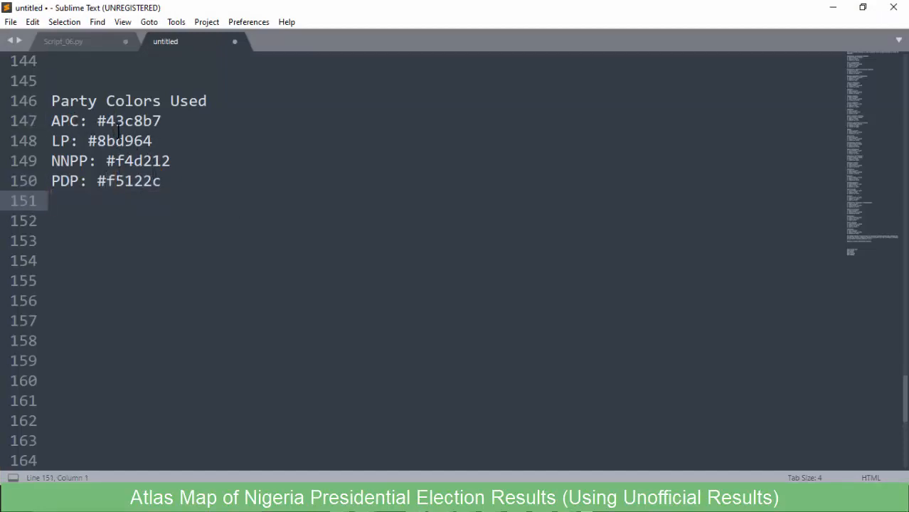
{"action": "left_click", "coordinate": [62, 121]}
{"action": "left_click_drag", "start_coordinate": [163, 121], "coordinate": [106, 121]}
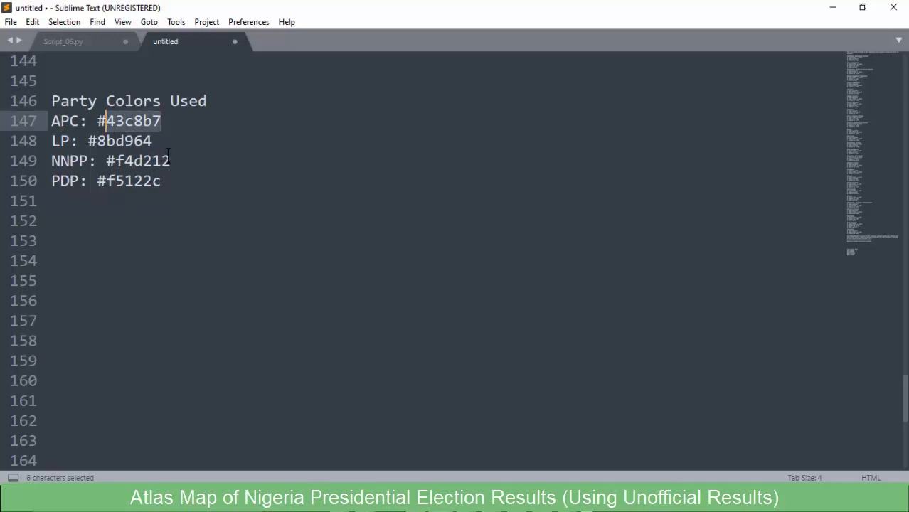
{"action": "key", "text": "ctrl+c"}
Switch to QGIS and set the simple fill color of the NIG LGA layer's APC category to #43c8b7.
{"action": "key", "text": "alt+Tab"}
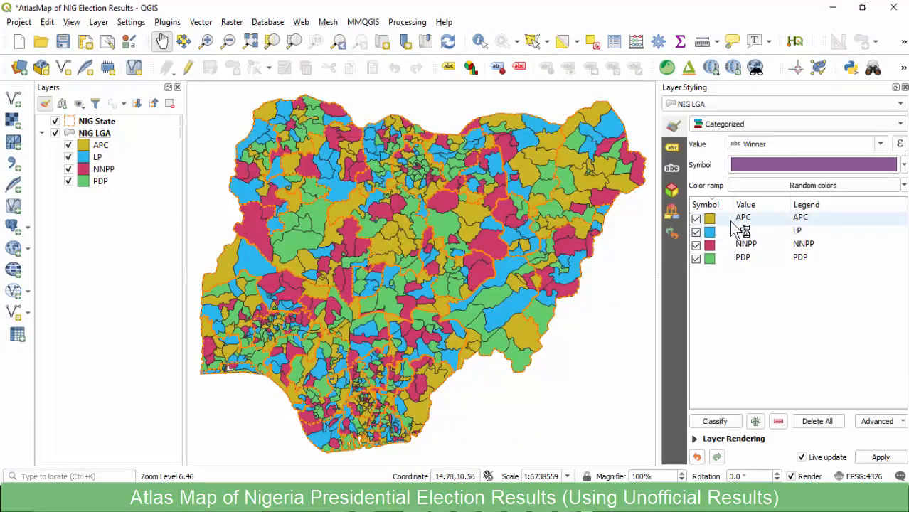
{"action": "left_click_drag", "start_coordinate": [743, 217], "coordinate": [721, 233]}
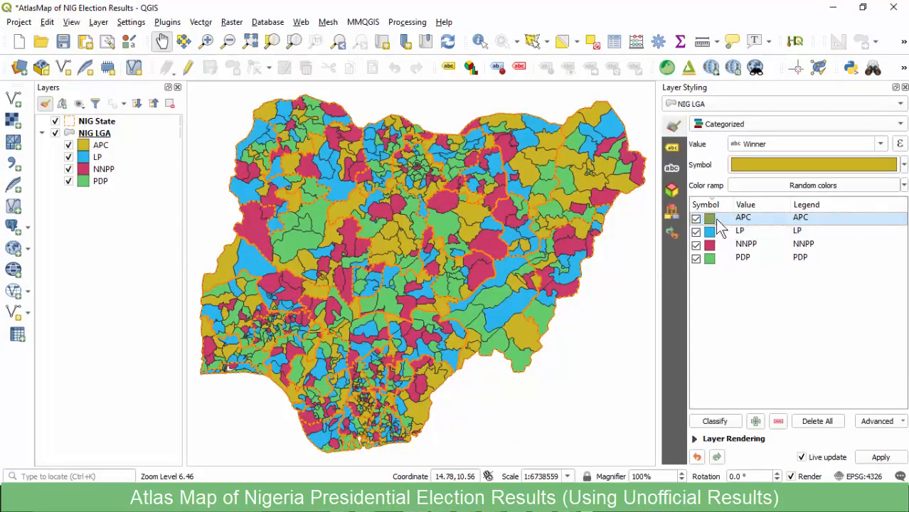
{"action": "double_click", "coordinate": [713, 219]}
{"action": "left_click", "coordinate": [803, 157]}
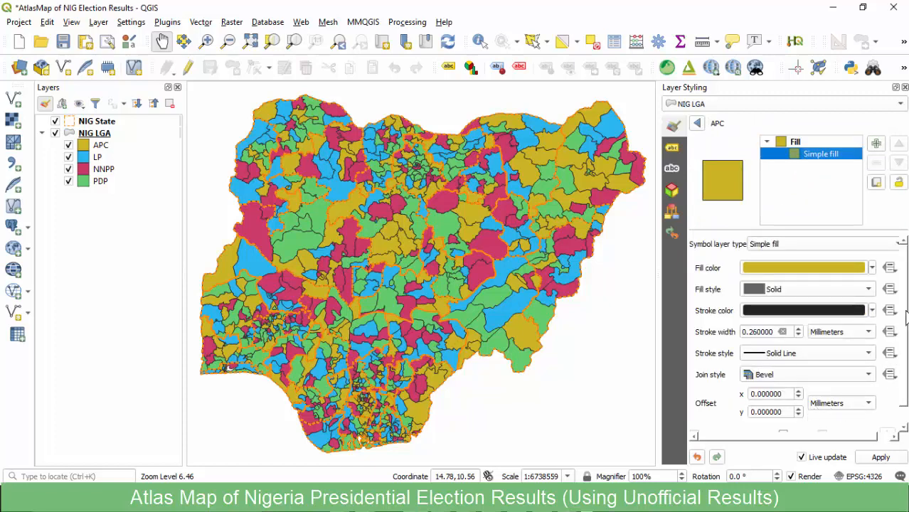
{"action": "scroll", "coordinate": [905, 318], "scroll_direction": "down", "scroll_amount": 1}
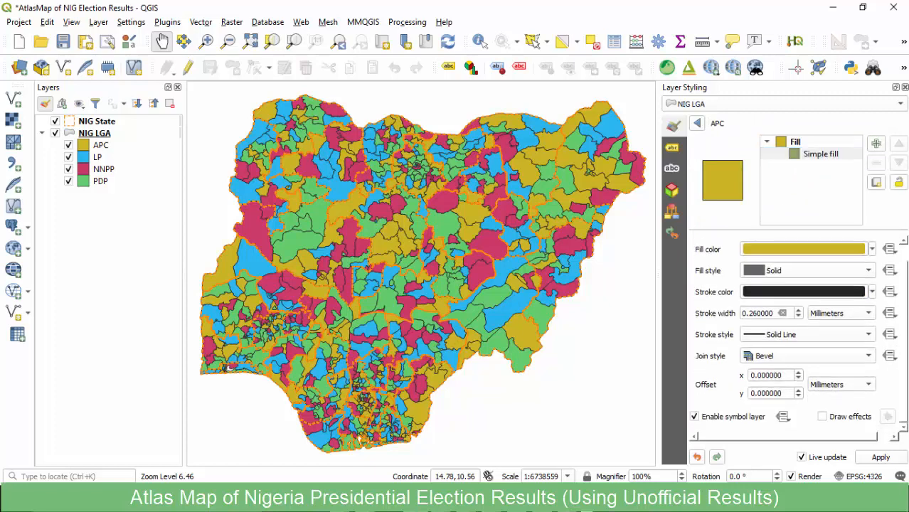
{"action": "left_click", "coordinate": [791, 249]}
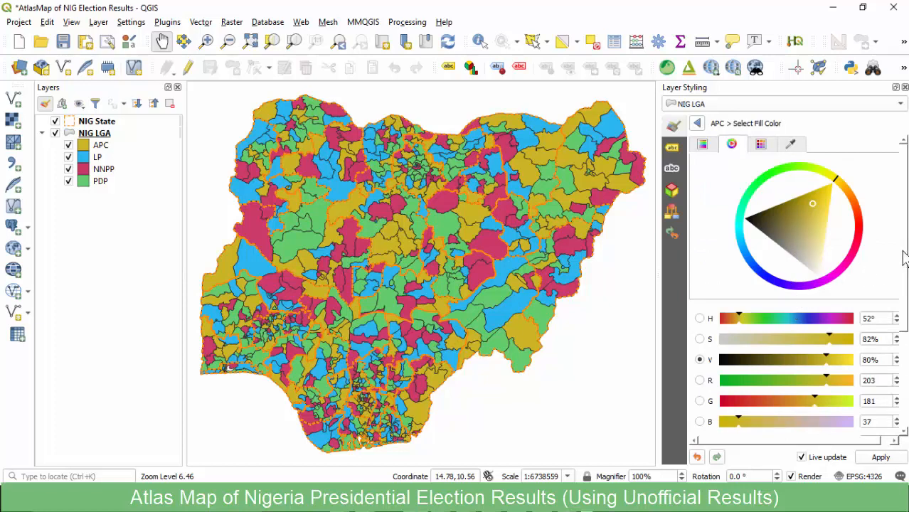
{"action": "scroll", "coordinate": [906, 259], "scroll_direction": "down", "scroll_amount": 4}
{"action": "double_click", "coordinate": [766, 310]}
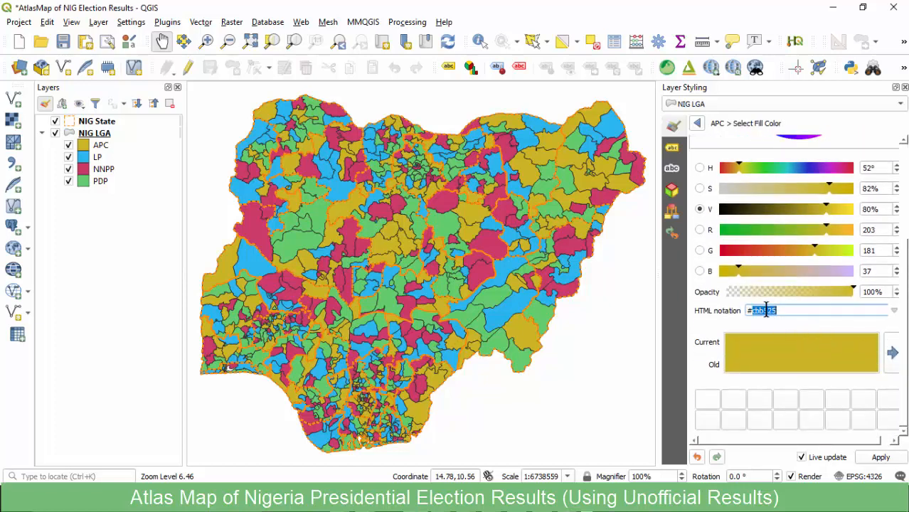
{"action": "key", "text": "BackSpace"}
{"action": "key", "text": "Return"}
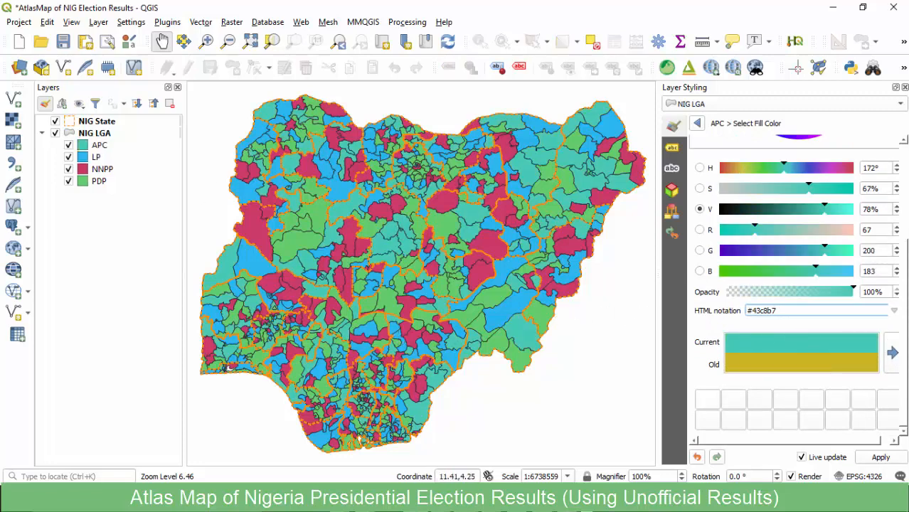
Switch to Sublime Text and copy LP's hex code 8bd964 from the party colors list.
{"action": "key", "text": "alt+Tab"}
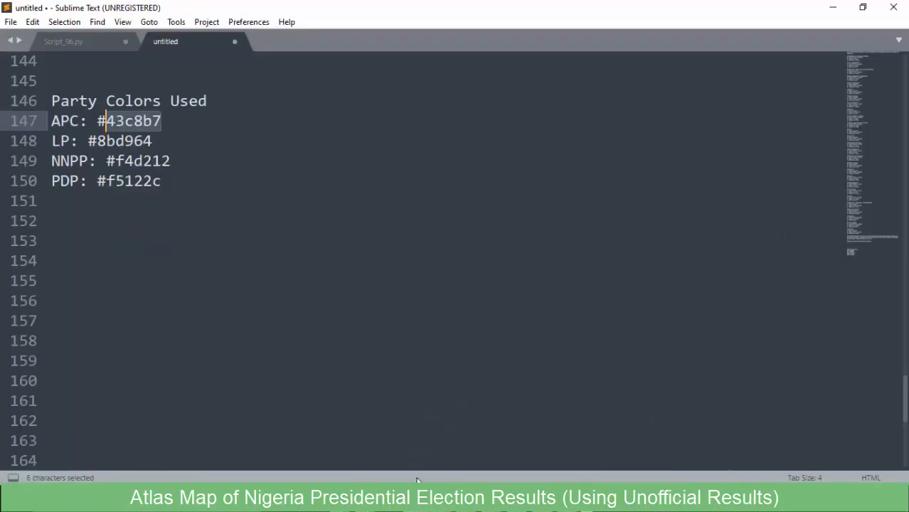
{"action": "double_click", "coordinate": [132, 140]}
{"action": "key", "text": "ctrl+c"}
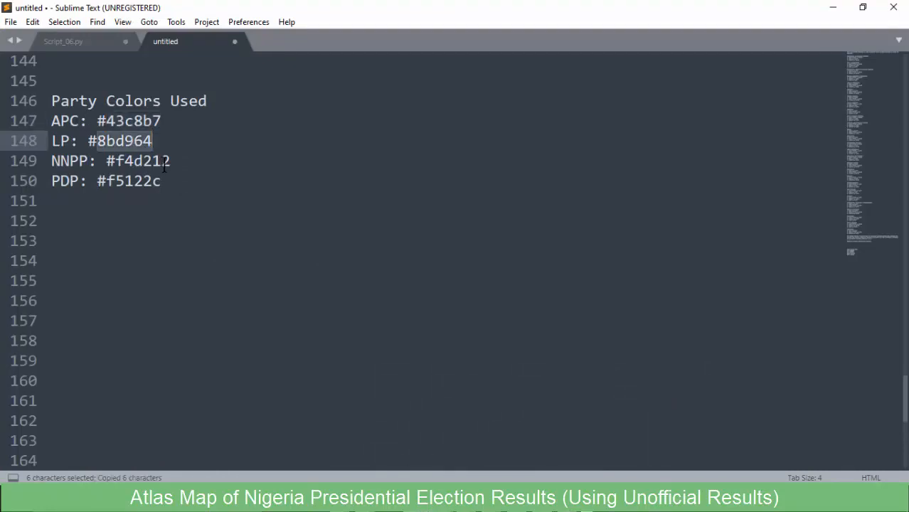
Switch to QGIS and set the simple fill color of the NIG LGA layer's LP category to #8bd964.
{"action": "key", "text": "alt+Tab"}
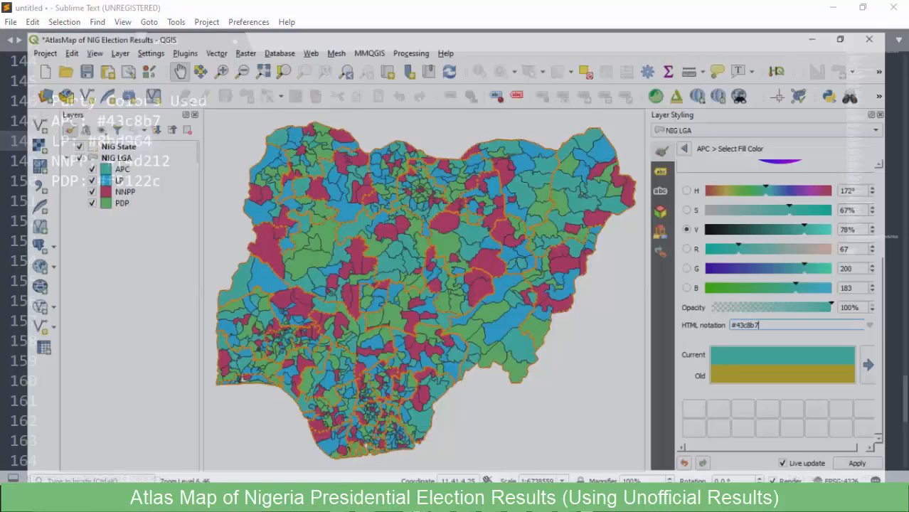
{"action": "left_click", "coordinate": [697, 125]}
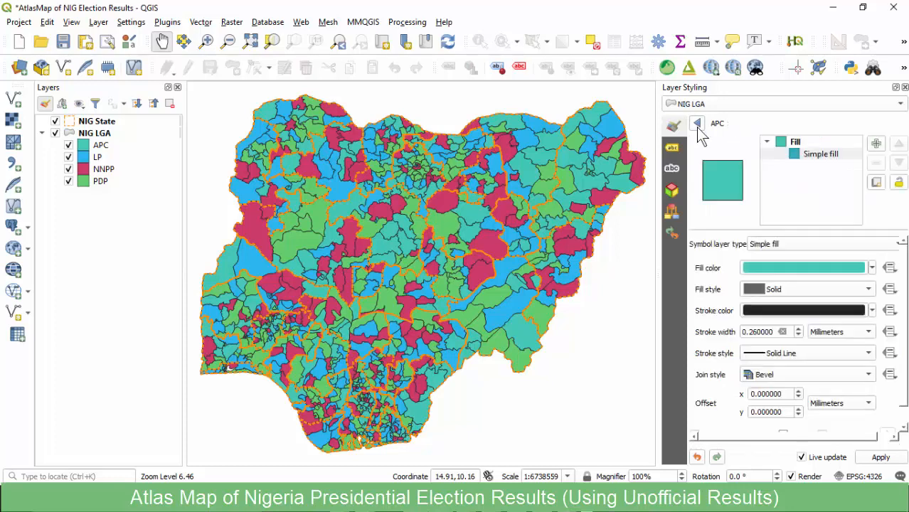
{"action": "left_click", "coordinate": [698, 125]}
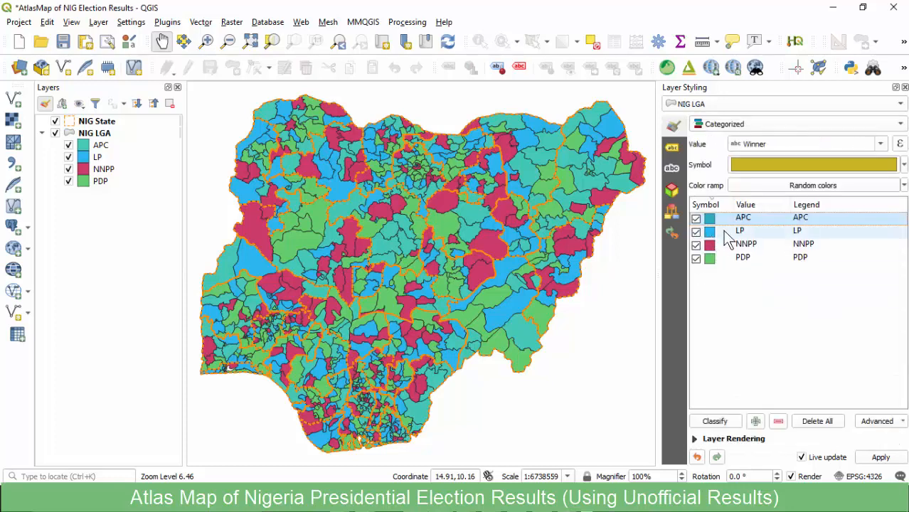
{"action": "double_click", "coordinate": [709, 231]}
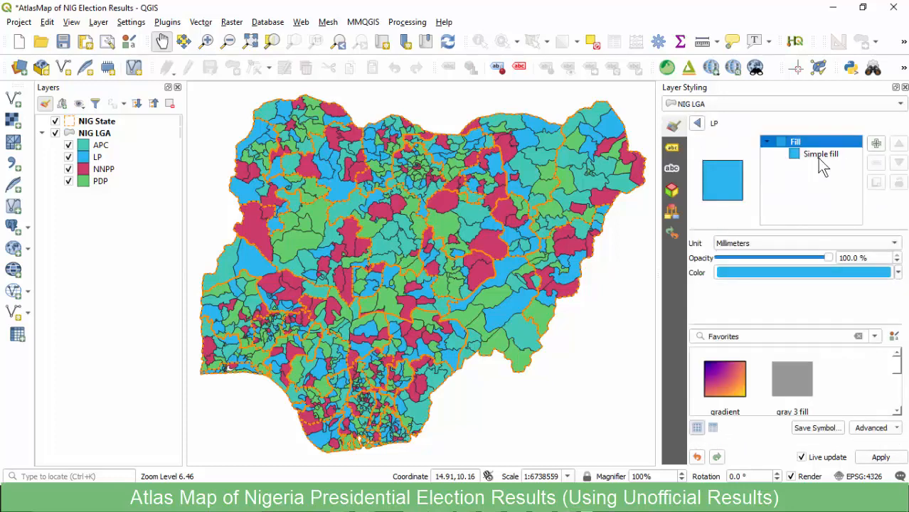
{"action": "left_click", "coordinate": [820, 155]}
{"action": "left_click", "coordinate": [828, 268]}
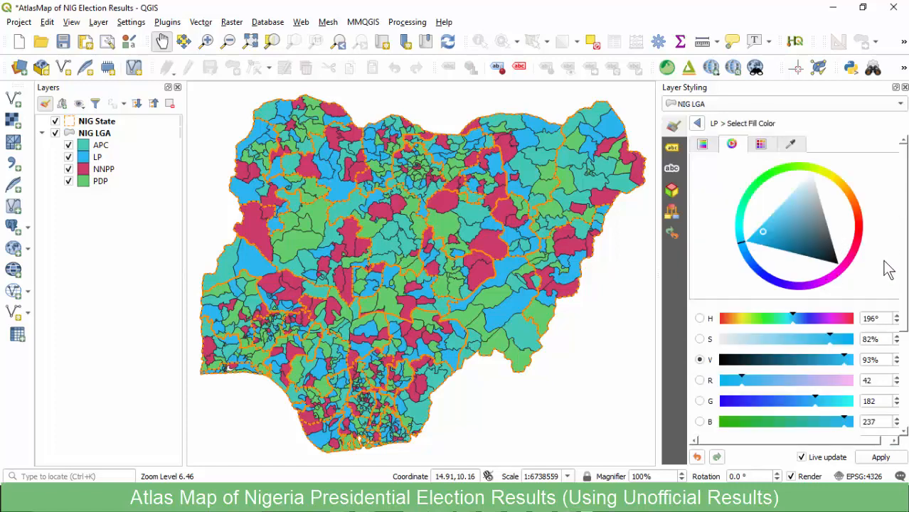
{"action": "scroll", "coordinate": [906, 226], "scroll_direction": "down", "scroll_amount": 3}
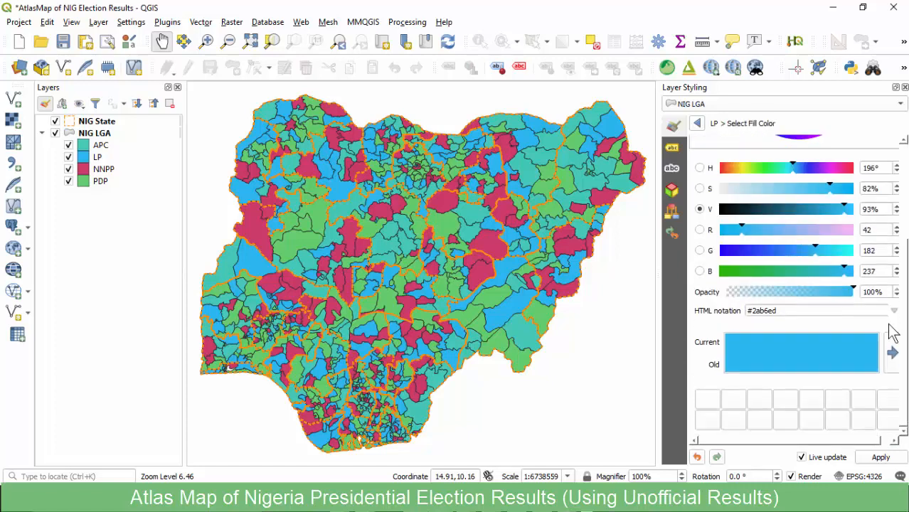
{"action": "double_click", "coordinate": [771, 311]}
{"action": "key", "text": "Delete"}
{"action": "key", "text": "Delete"}
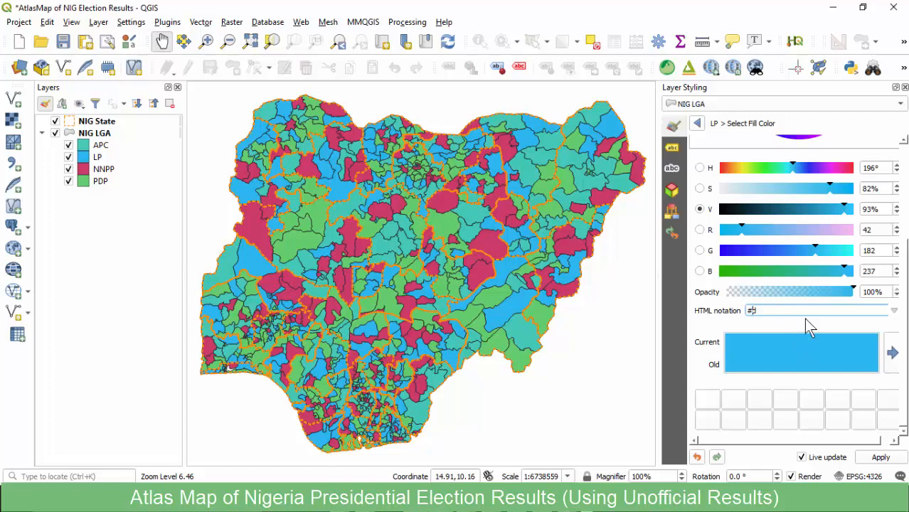
{"action": "key", "text": "ctrl+v"}
{"action": "key", "text": "Return"}
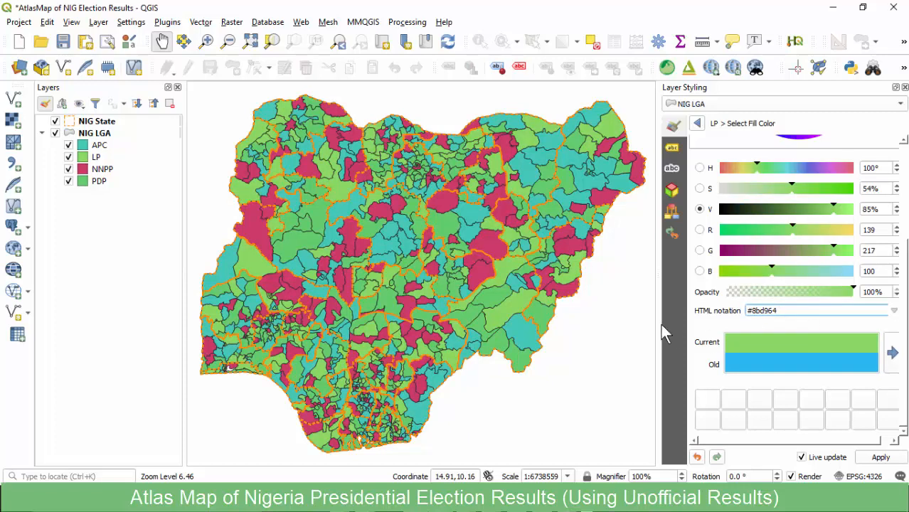
{"action": "left_click", "coordinate": [697, 123]}
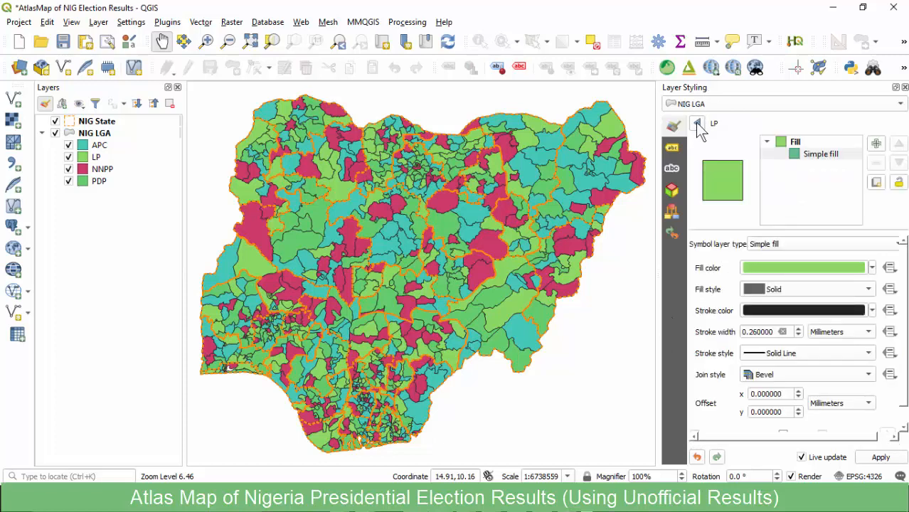
{"action": "left_click", "coordinate": [697, 123]}
Open the NNPP category's symbol settings and switch to Sublime Text to copy NNPP's hex code f4d212.
{"action": "left_click", "coordinate": [716, 244]}
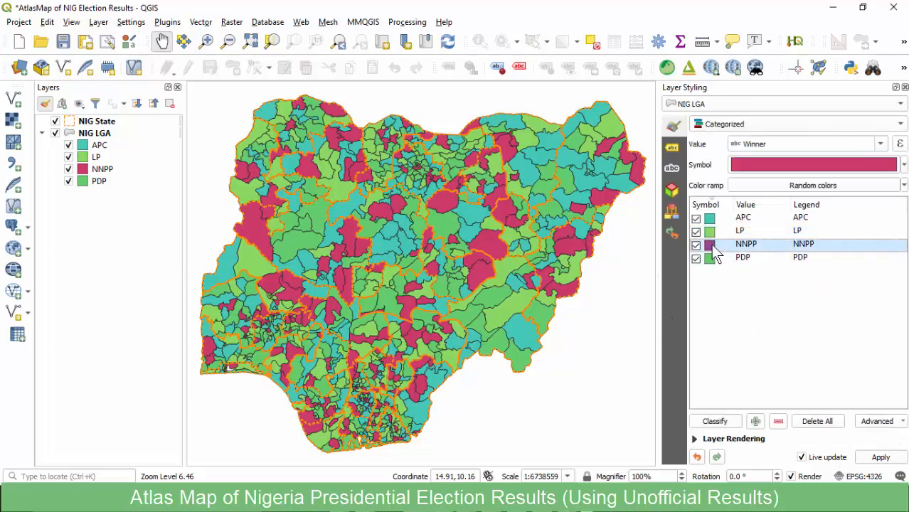
{"action": "double_click", "coordinate": [715, 253]}
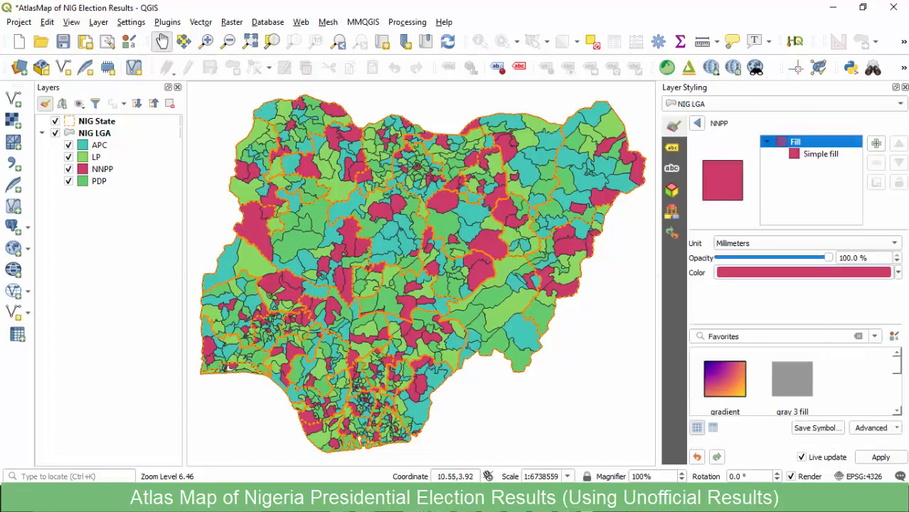
{"action": "mouse_move", "coordinate": [498, 503]}
{"action": "left_click", "coordinate": [574, 462]}
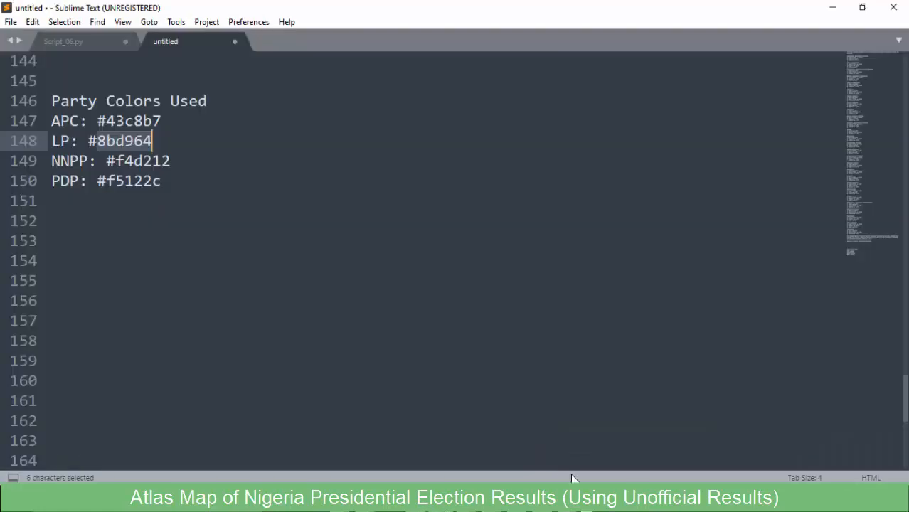
{"action": "double_click", "coordinate": [149, 161]}
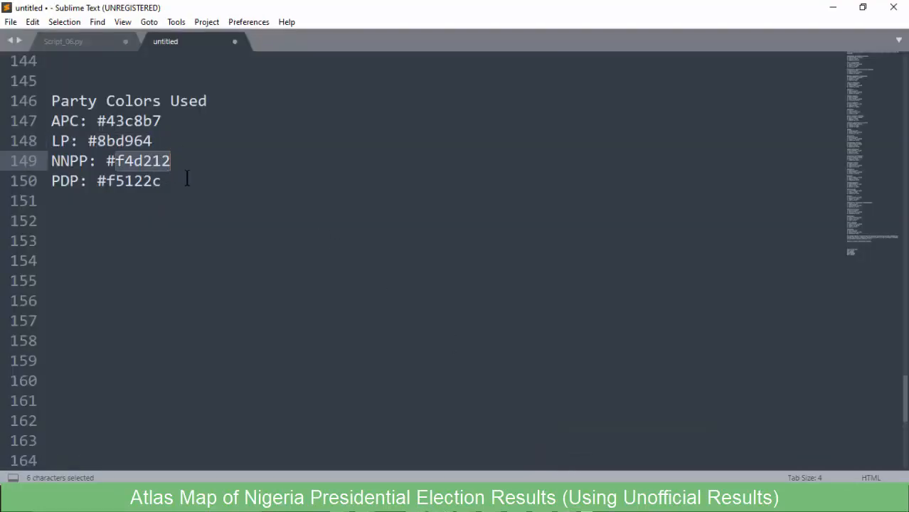
Switch to QGIS and set the simple fill color of the NIG LGA layer's NNPP category to #f4d212.
{"action": "left_click", "coordinate": [831, 10]}
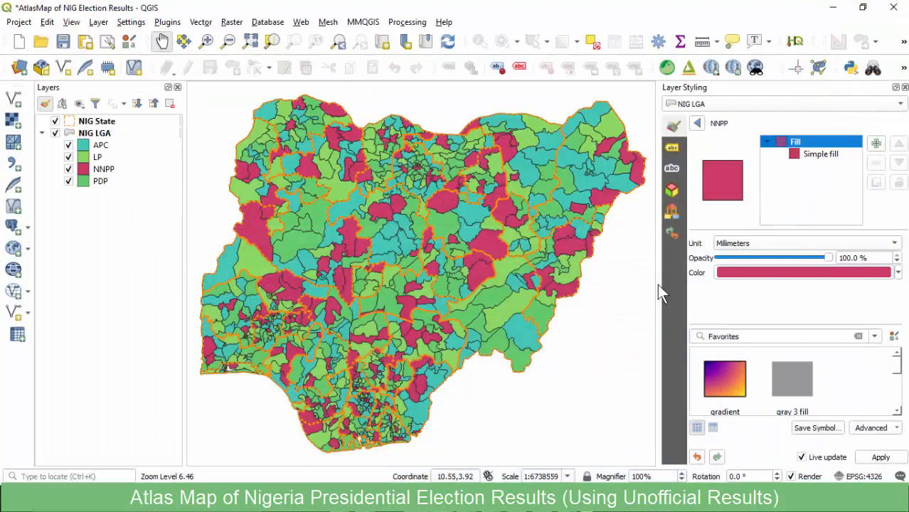
{"action": "left_click", "coordinate": [802, 156]}
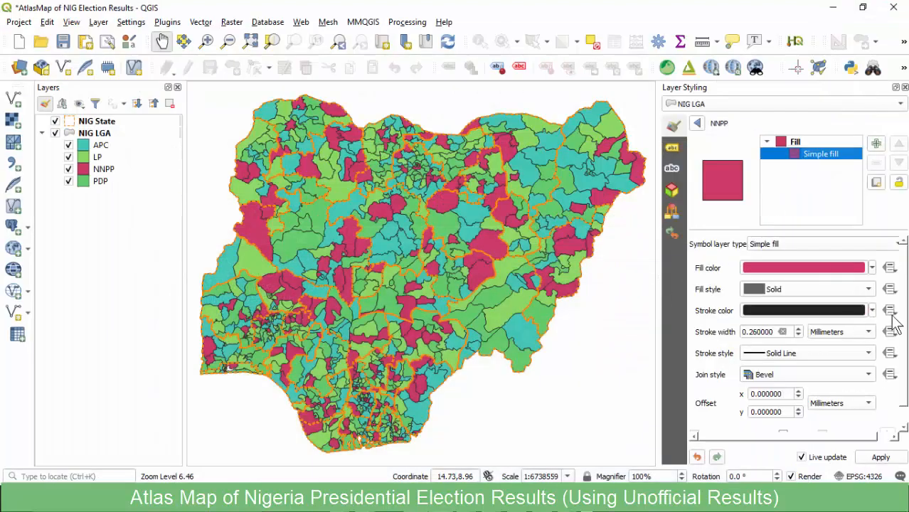
{"action": "left_click", "coordinate": [812, 268]}
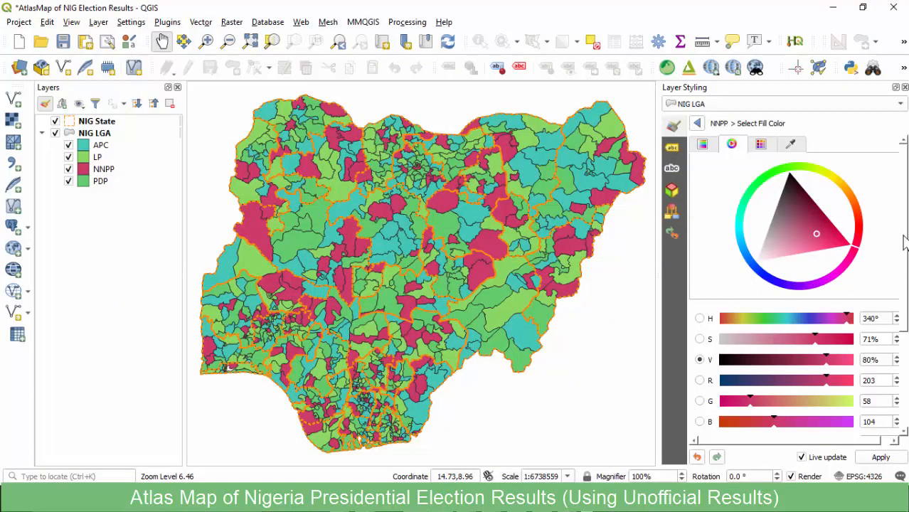
{"action": "left_click_drag", "start_coordinate": [903, 242], "coordinate": [897, 378]}
{"action": "double_click", "coordinate": [760, 311]}
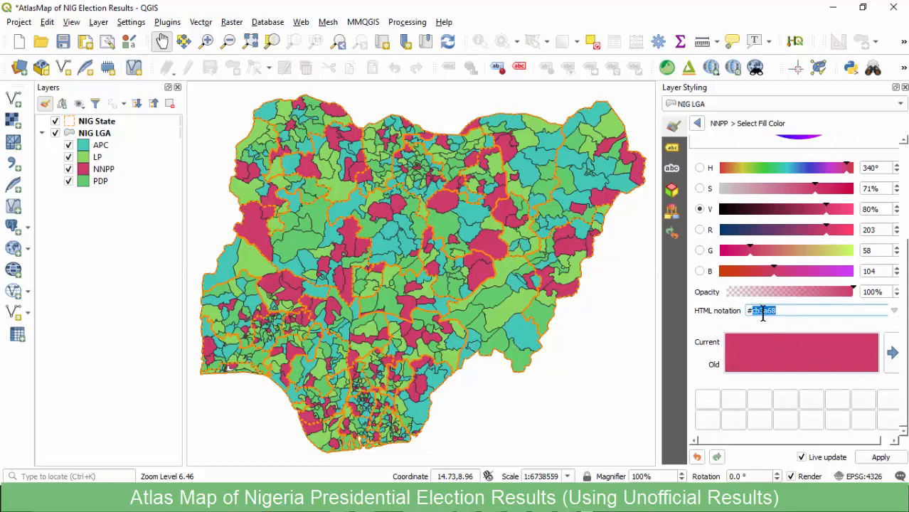
{"action": "key", "text": "ctrl+v"}
{"action": "key", "text": "Return"}
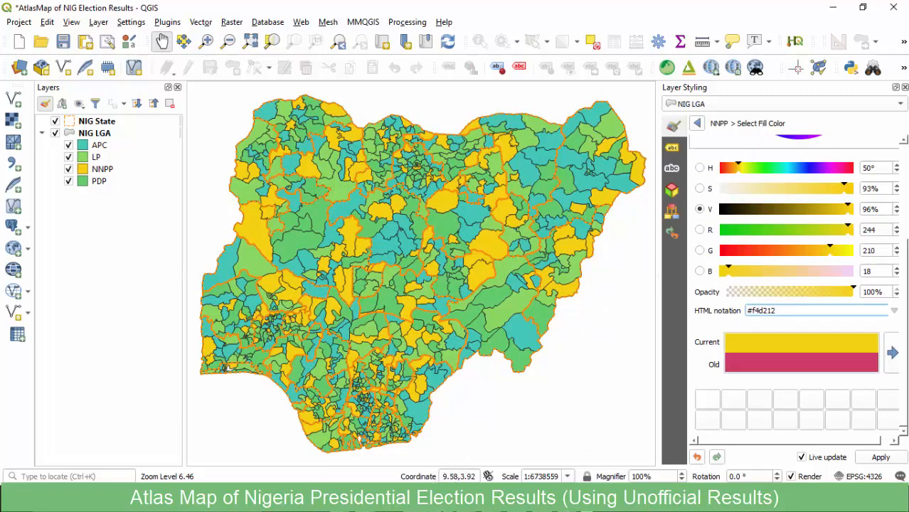
Switch to Sublime Text and copy PDP's hex code f5122c from the party colors list.
{"action": "mouse_move", "coordinate": [465, 448]}
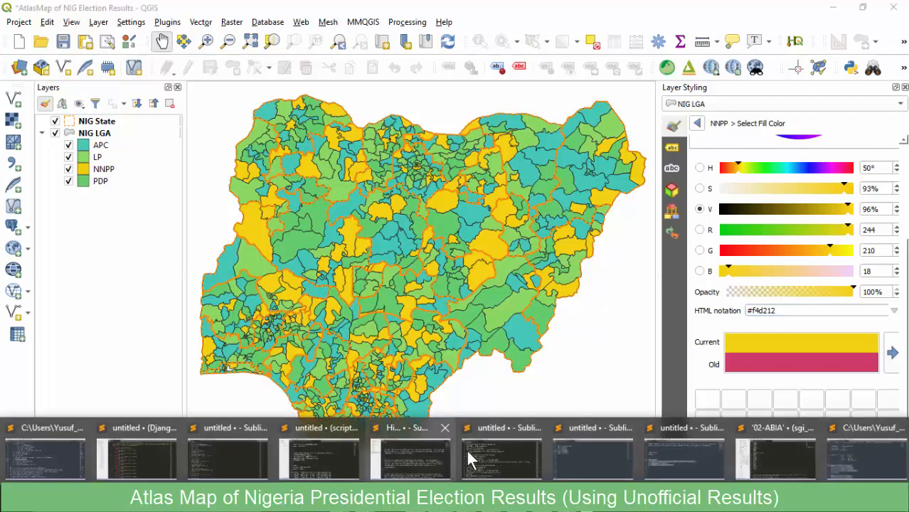
{"action": "left_click", "coordinate": [606, 444]}
{"action": "double_click", "coordinate": [140, 183]}
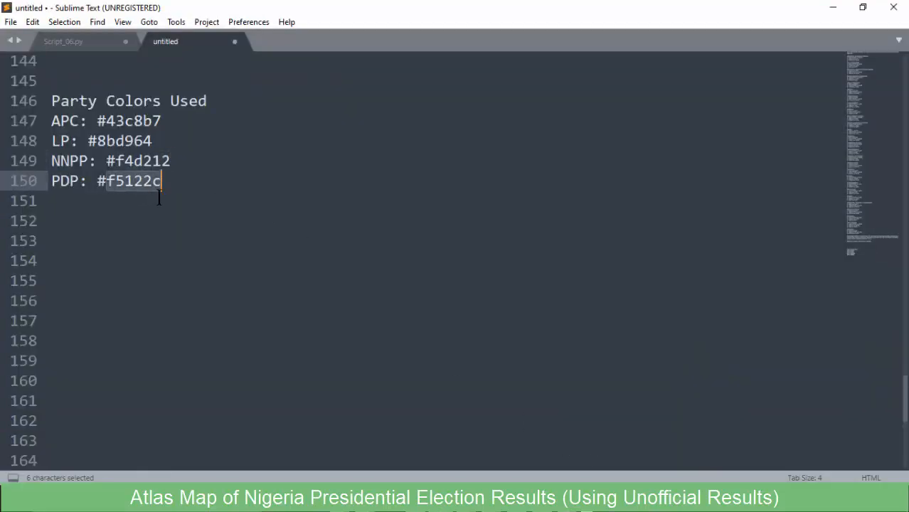
{"action": "key", "text": "ctrl+c"}
Switch to QGIS, set the simple fill color of the NIG LGA layer's PDP category to #f5122c, and save the project.
{"action": "left_click", "coordinate": [832, 8]}
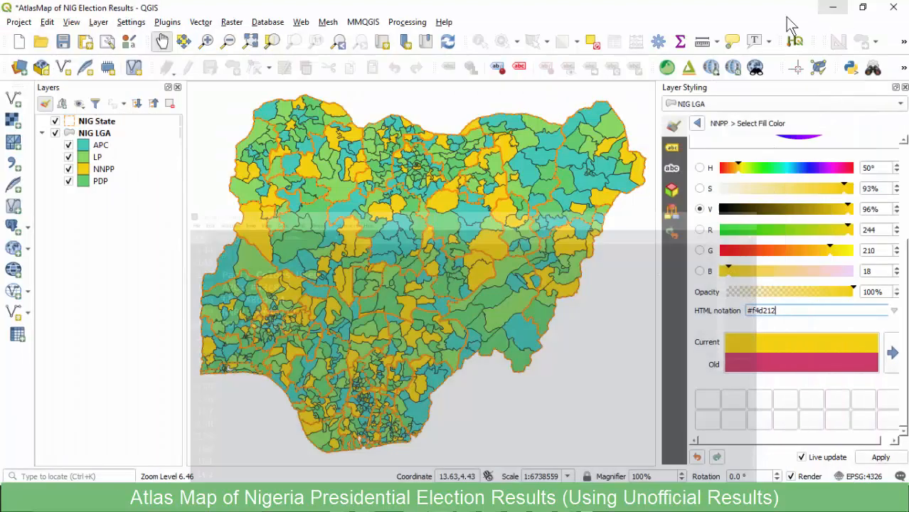
{"action": "left_click", "coordinate": [699, 125]}
{"action": "left_click", "coordinate": [699, 124]}
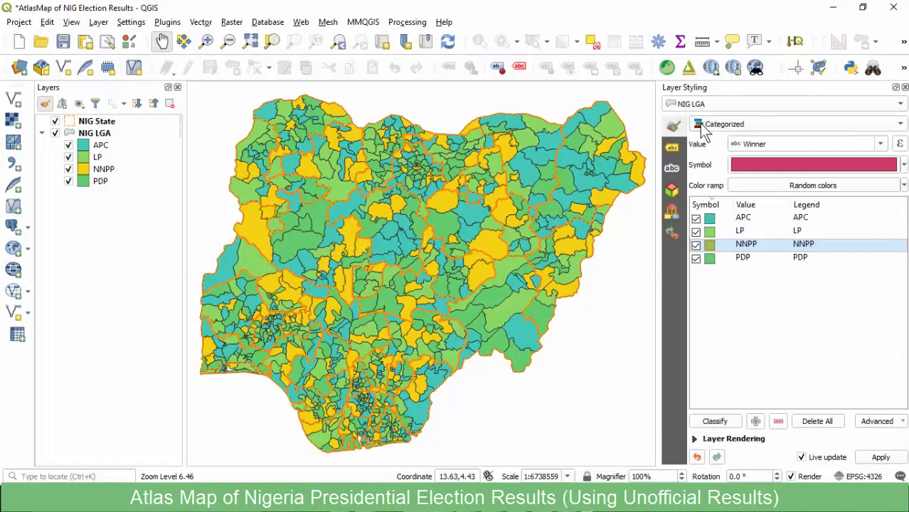
{"action": "double_click", "coordinate": [709, 257]}
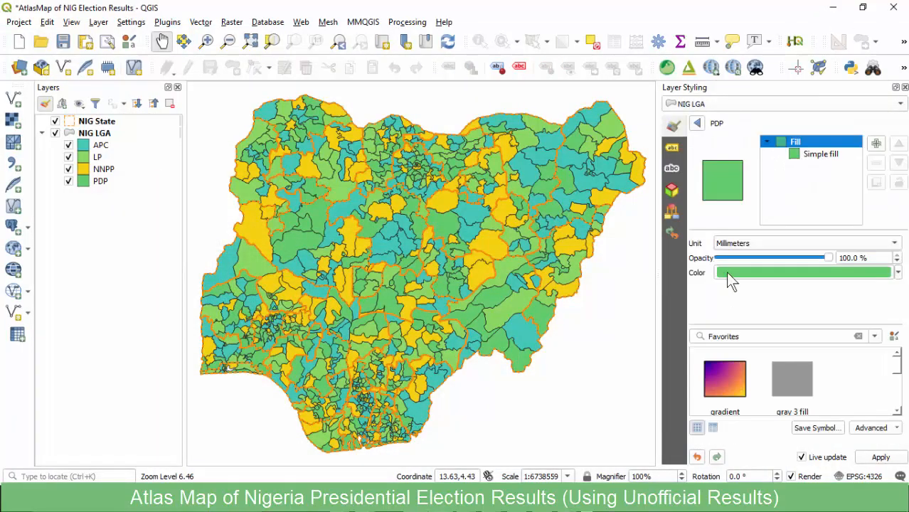
{"action": "left_click", "coordinate": [820, 154]}
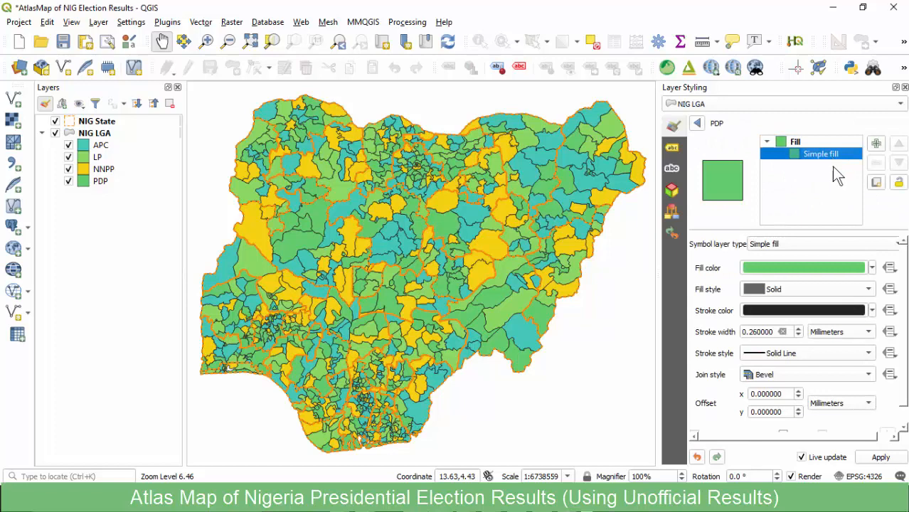
{"action": "left_click", "coordinate": [839, 268]}
{"action": "left_click_drag", "start_coordinate": [904, 181], "coordinate": [899, 320]}
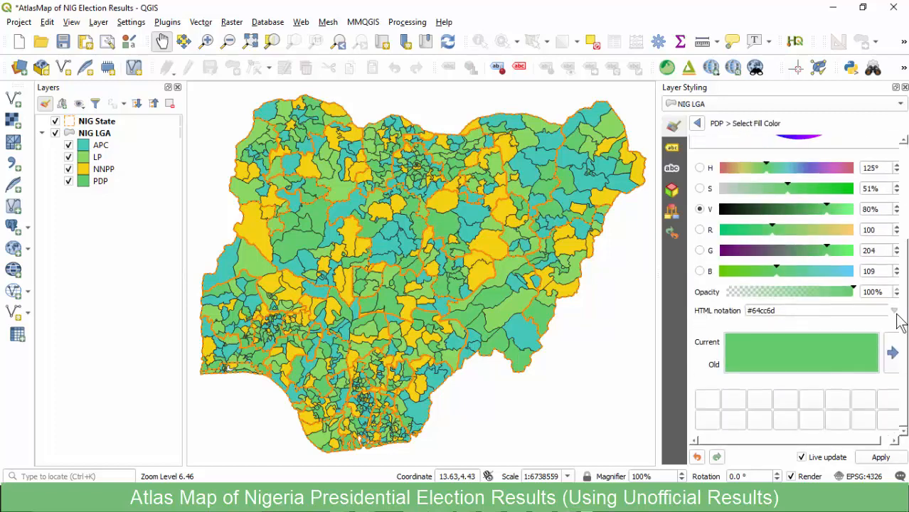
{"action": "double_click", "coordinate": [765, 311]}
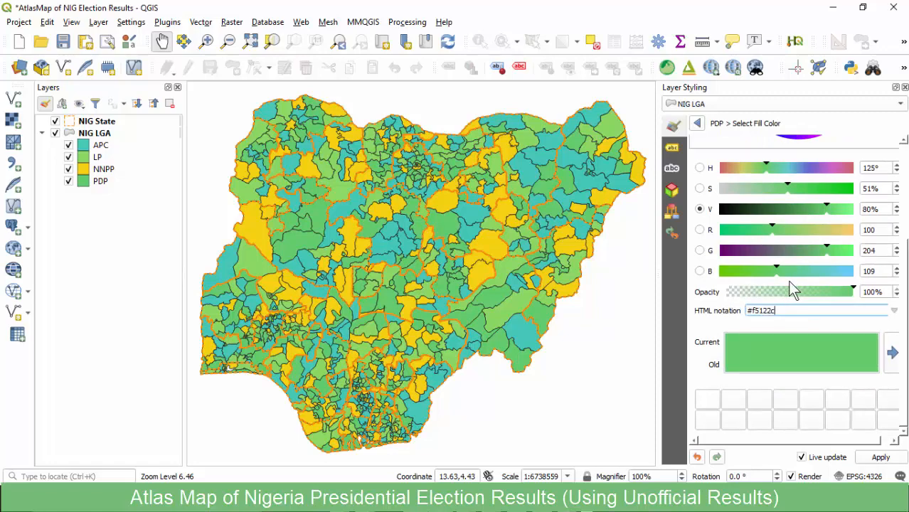
{"action": "type", "text": "f5122c"}
{"action": "key", "text": "Return"}
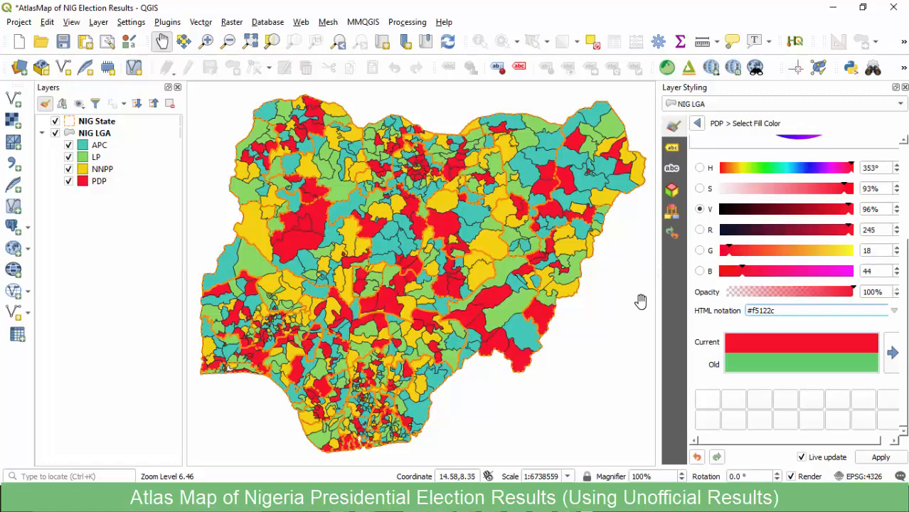
{"action": "left_click", "coordinate": [698, 125]}
{"action": "left_click", "coordinate": [698, 124]}
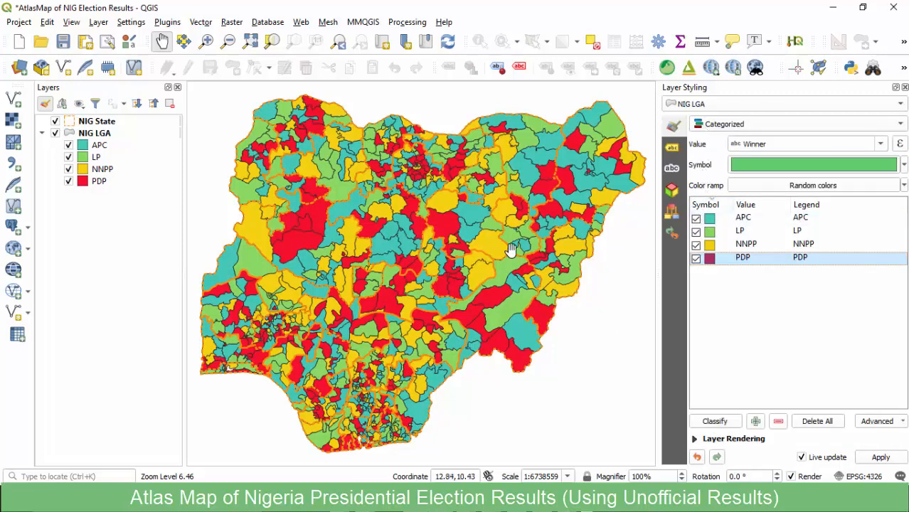
{"action": "left_click", "coordinate": [62, 43]}
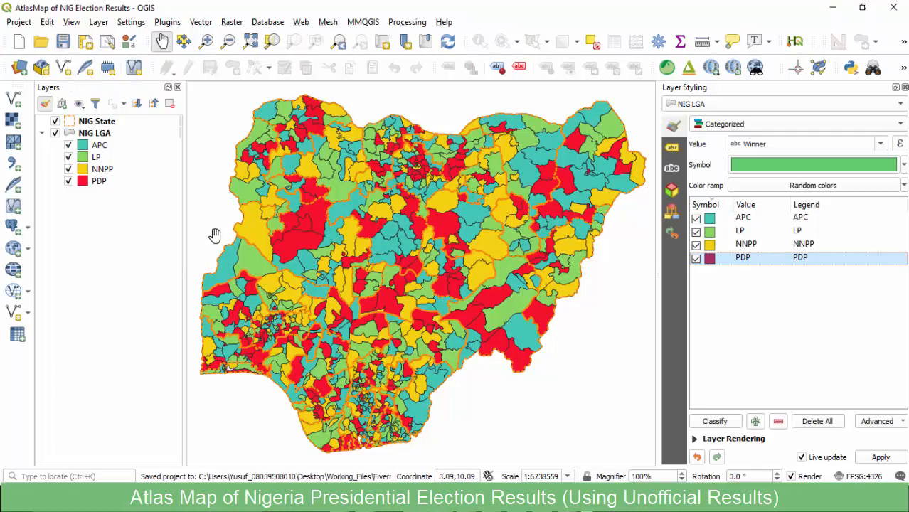
Hide the NIG State layer and the APC, LP and NNPP categories to view only the LGAs won by PDP.
{"action": "left_click", "coordinate": [56, 122]}
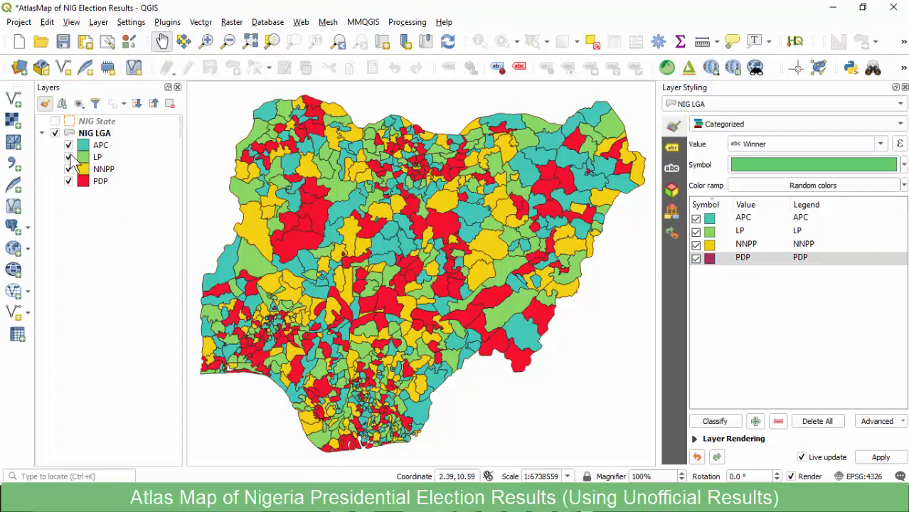
{"action": "left_click", "coordinate": [69, 146]}
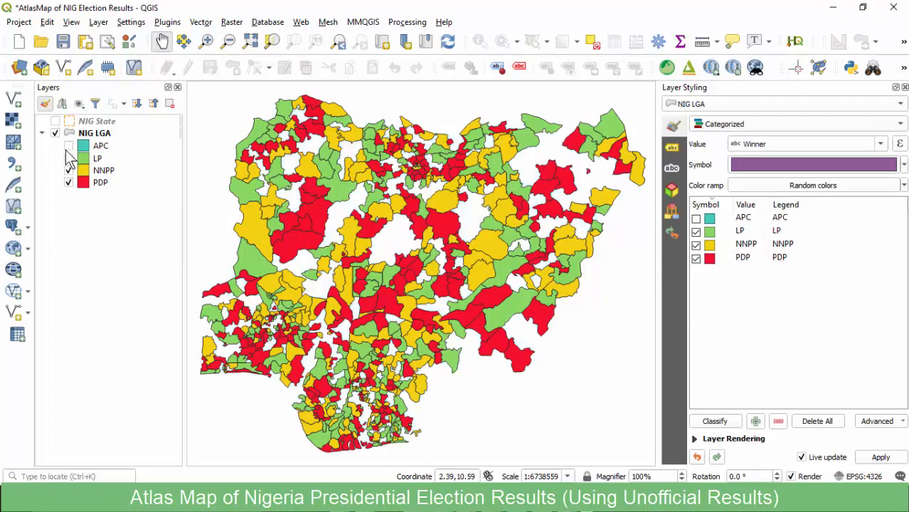
{"action": "left_click", "coordinate": [69, 157]}
{"action": "left_click", "coordinate": [68, 172]}
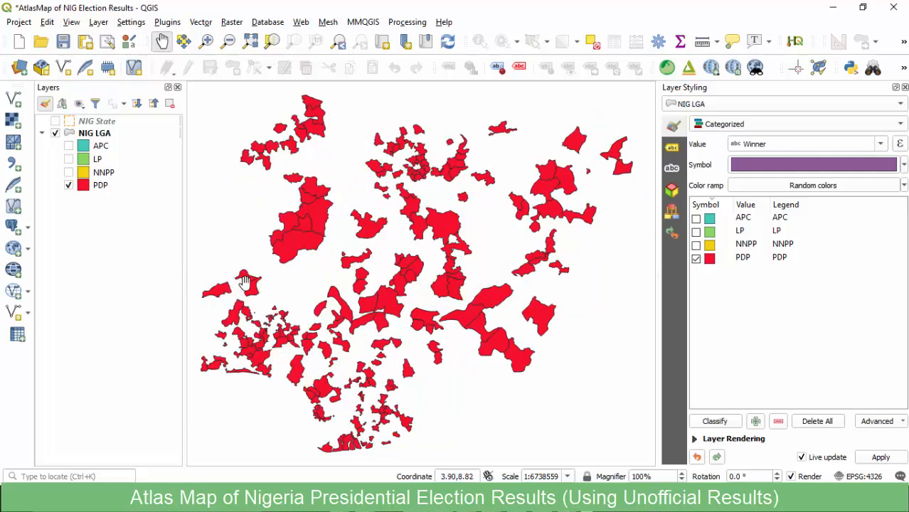
{"action": "left_click", "coordinate": [68, 186]}
{"action": "left_click", "coordinate": [68, 186]}
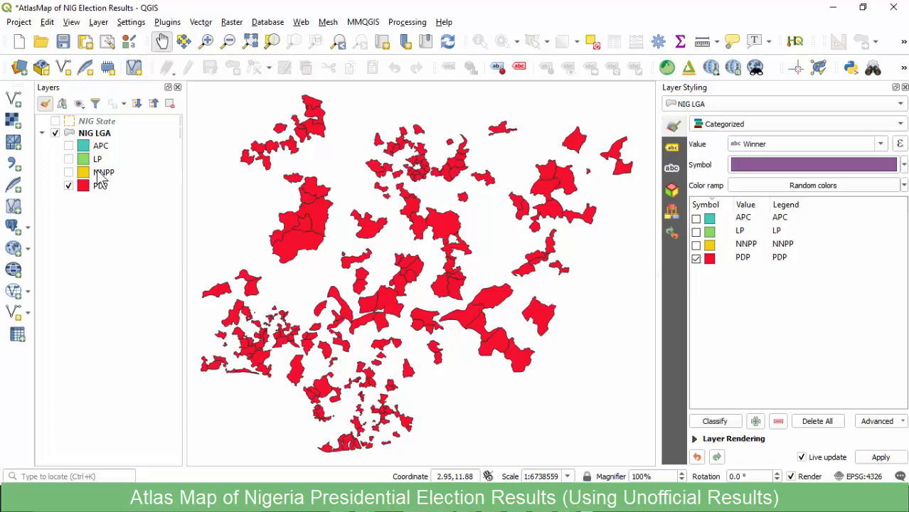
Hide the PDP category, view only the LGAs won by NNPP, and hide the NNPP category again.
{"action": "left_click", "coordinate": [68, 185]}
{"action": "left_click", "coordinate": [68, 172]}
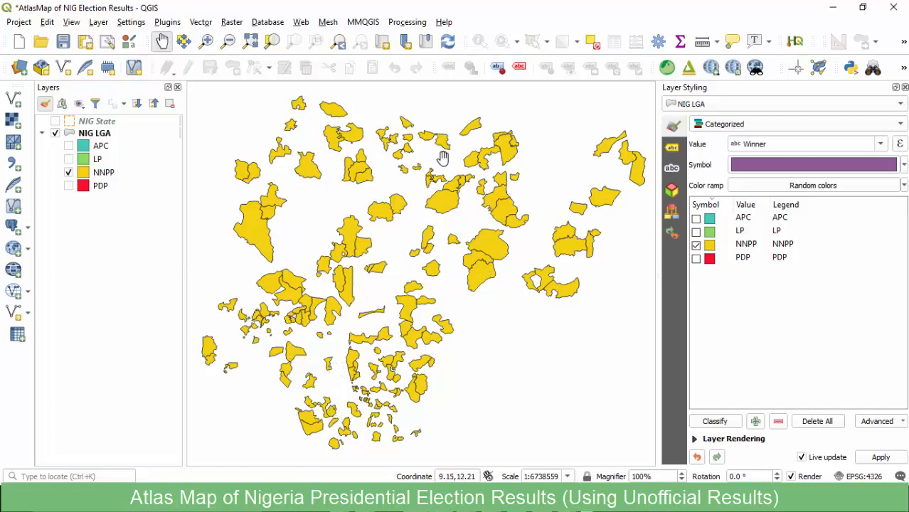
{"action": "left_click", "coordinate": [69, 172]}
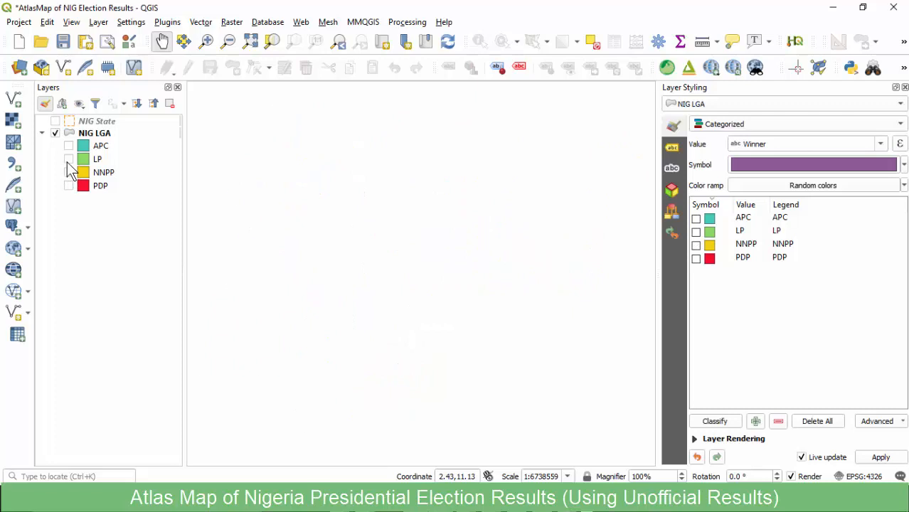
View only the LGAs won by LP, hide them, and view only the LGAs won by APC.
{"action": "left_click", "coordinate": [69, 159]}
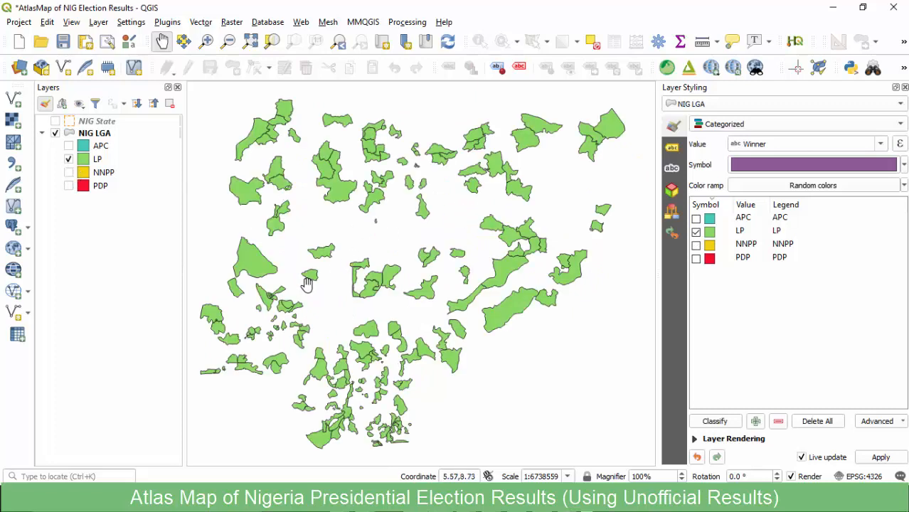
{"action": "left_click", "coordinate": [68, 159]}
{"action": "left_click", "coordinate": [68, 145]}
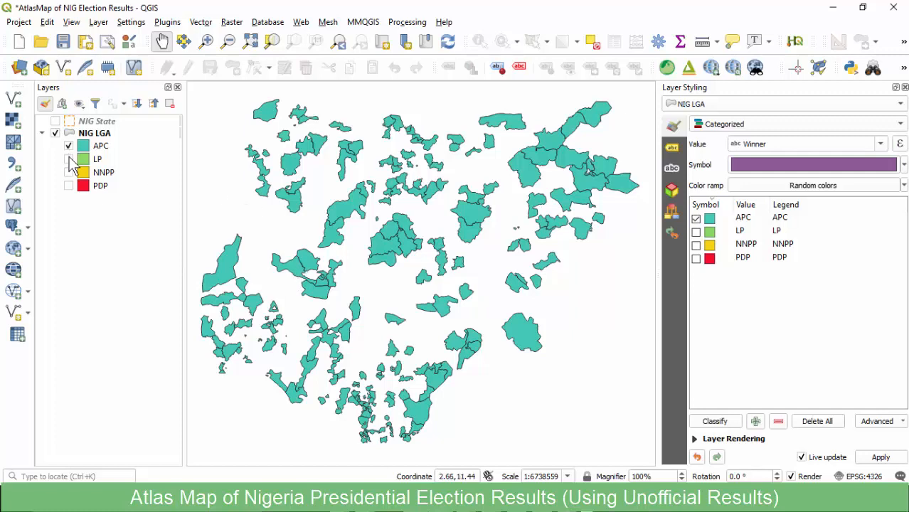
Show the LP, NNPP and PDP categories of the NIG LGA layer together with APC.
{"action": "left_click", "coordinate": [68, 159]}
{"action": "left_click", "coordinate": [68, 173]}
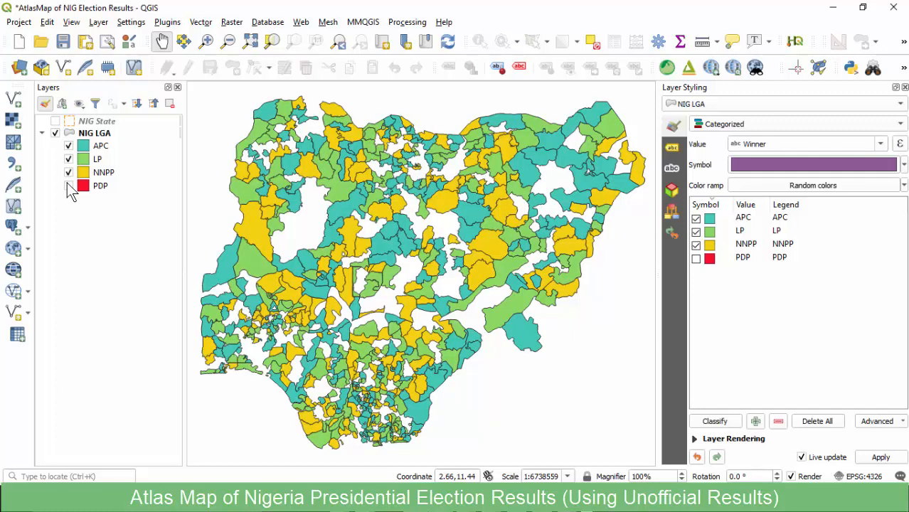
{"action": "left_click", "coordinate": [68, 185]}
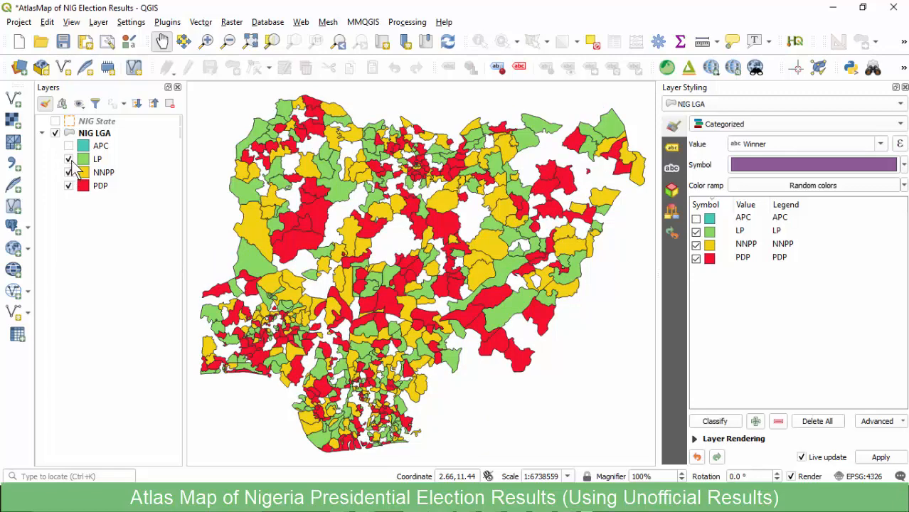
Hide the APC, LP and NNPP categories of the NIG LGA layer to view PDP alone, and hide PDP as well.
{"action": "left_click", "coordinate": [69, 158]}
{"action": "left_click", "coordinate": [68, 172]}
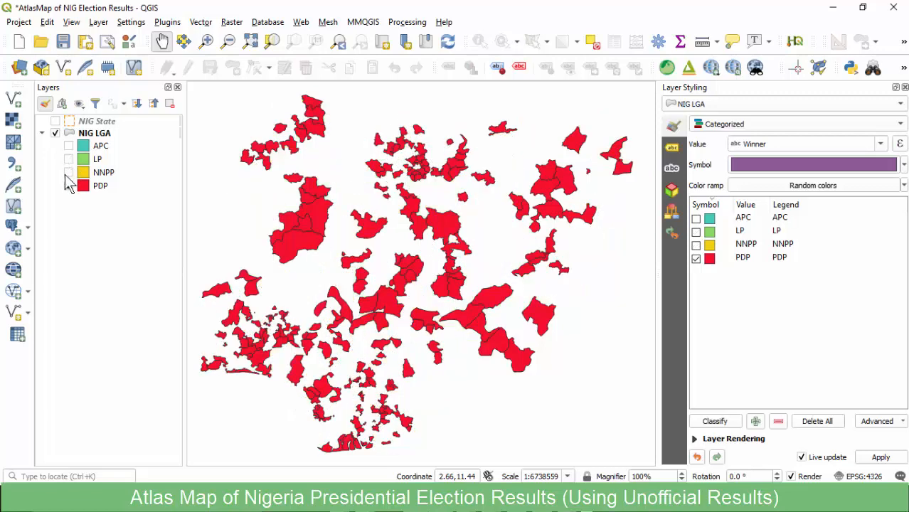
{"action": "left_click", "coordinate": [68, 186]}
Show the PDP, NNPP, LP and APC categories of the NIG LGA layer again and save the project.
{"action": "left_click", "coordinate": [68, 185]}
{"action": "left_click", "coordinate": [69, 172]}
{"action": "left_click", "coordinate": [69, 158]}
{"action": "left_click", "coordinate": [68, 146]}
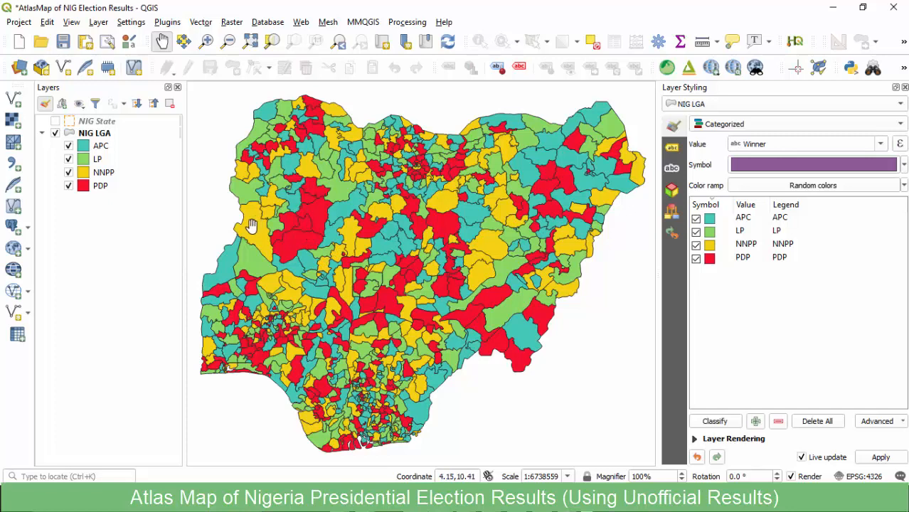
{"action": "left_click", "coordinate": [63, 42]}
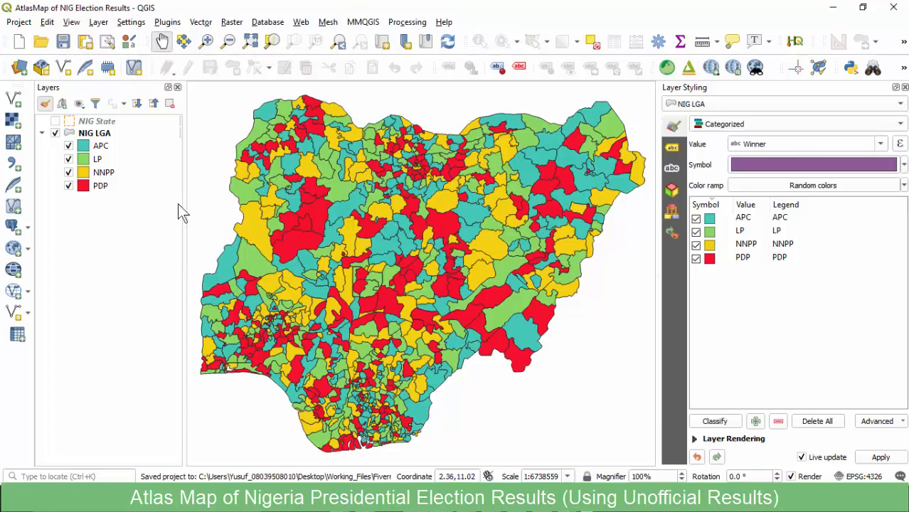
Open the state_map print layout to examine its map and attribute table, and return to the main project window.
{"action": "left_click", "coordinate": [100, 135]}
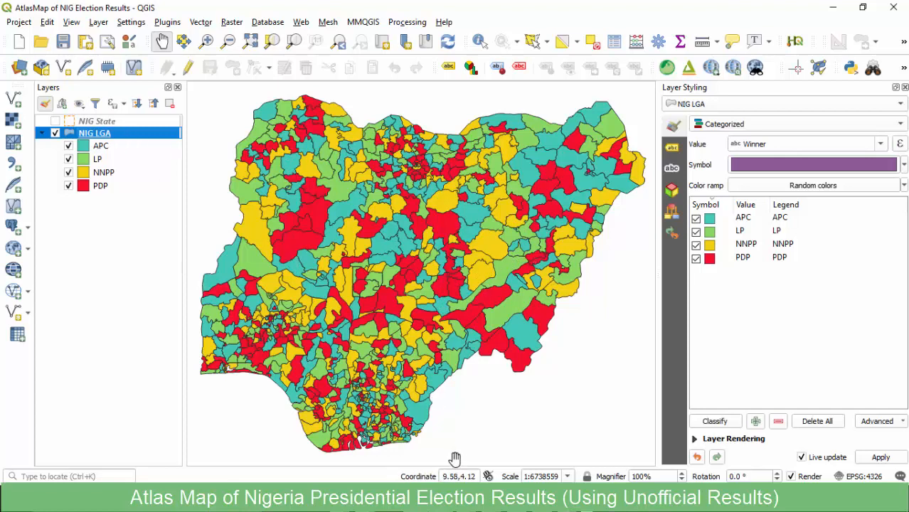
{"action": "left_click", "coordinate": [19, 23]}
{"action": "mouse_move", "coordinate": [75, 296]}
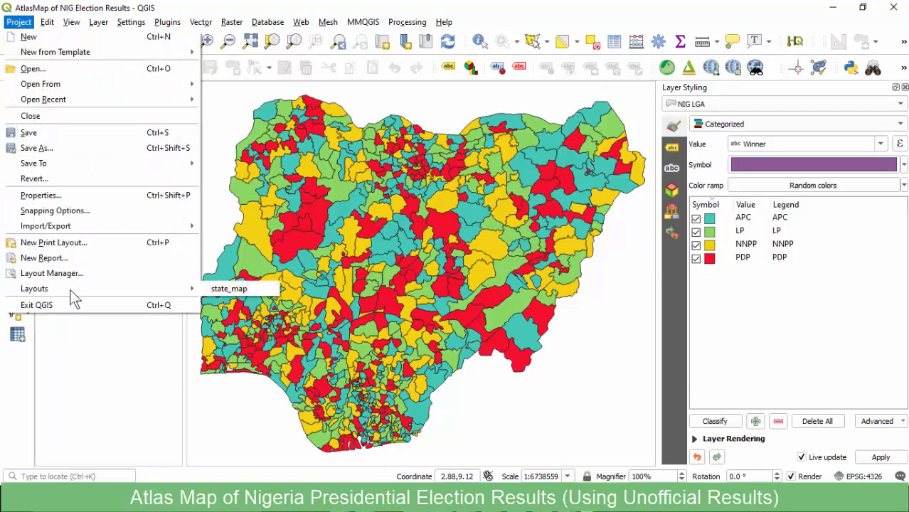
{"action": "left_click", "coordinate": [229, 290]}
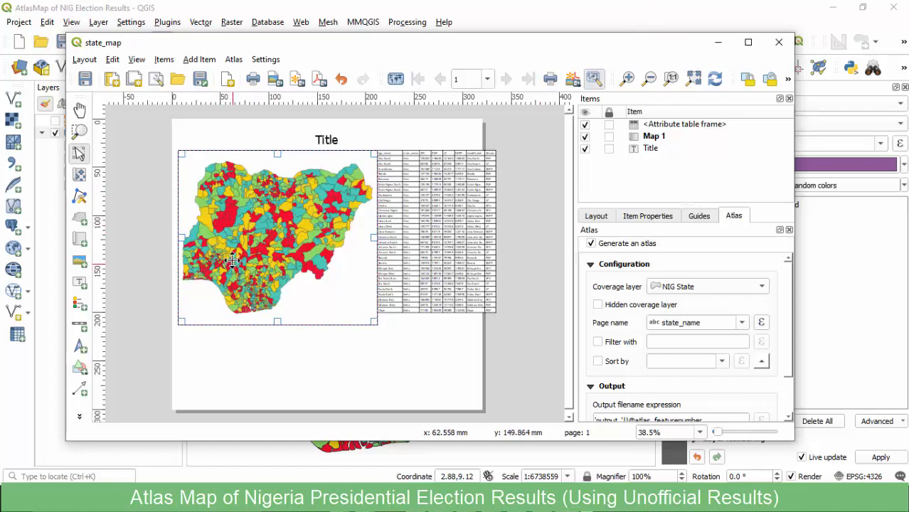
{"action": "left_click", "coordinate": [636, 20]}
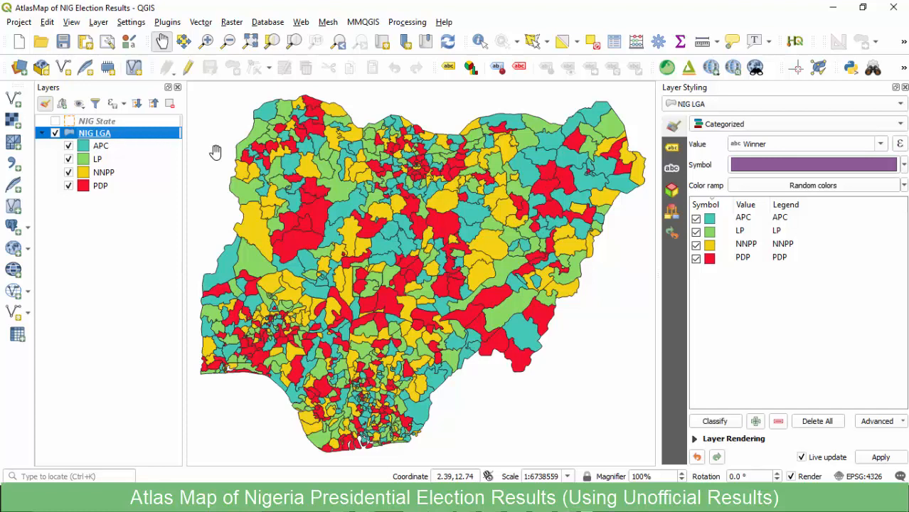
Change the NIG LGA layer's symbology to Rule-based and add a new rule without a filter below the party rules.
{"action": "left_click", "coordinate": [733, 125]}
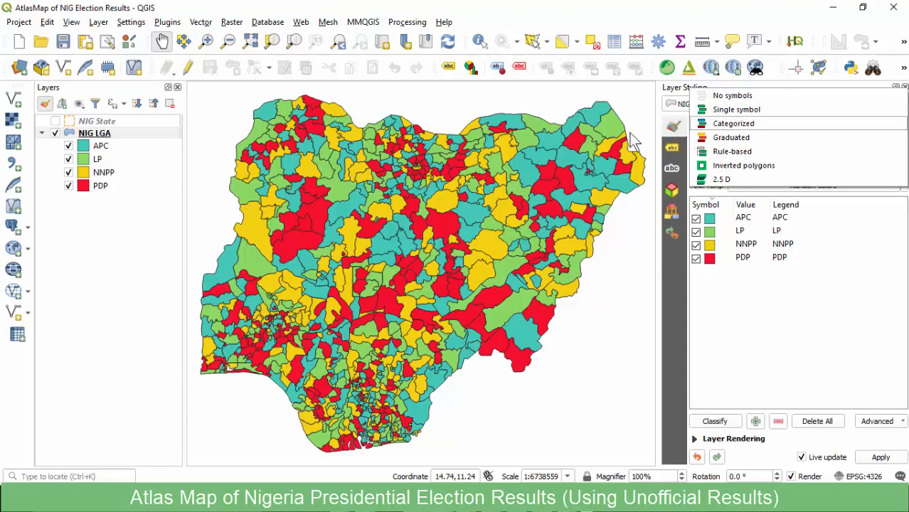
{"action": "left_click", "coordinate": [721, 155]}
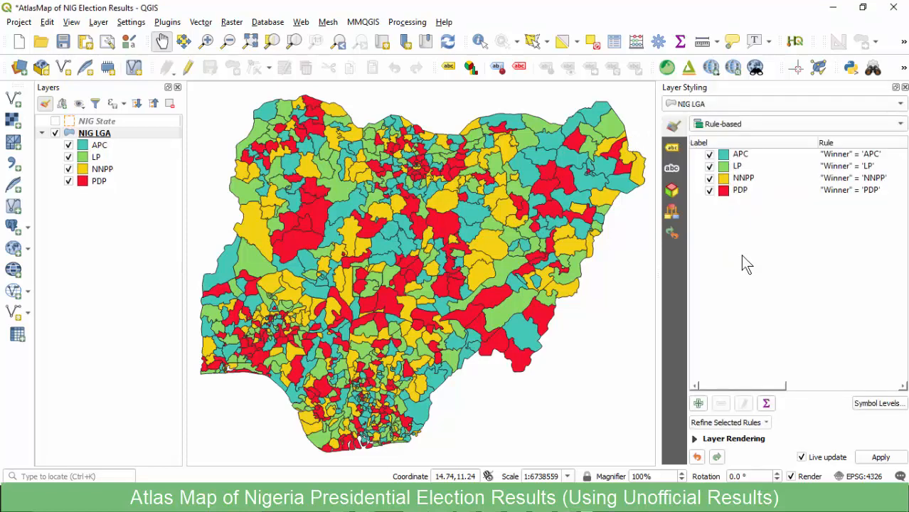
{"action": "left_click", "coordinate": [698, 403]}
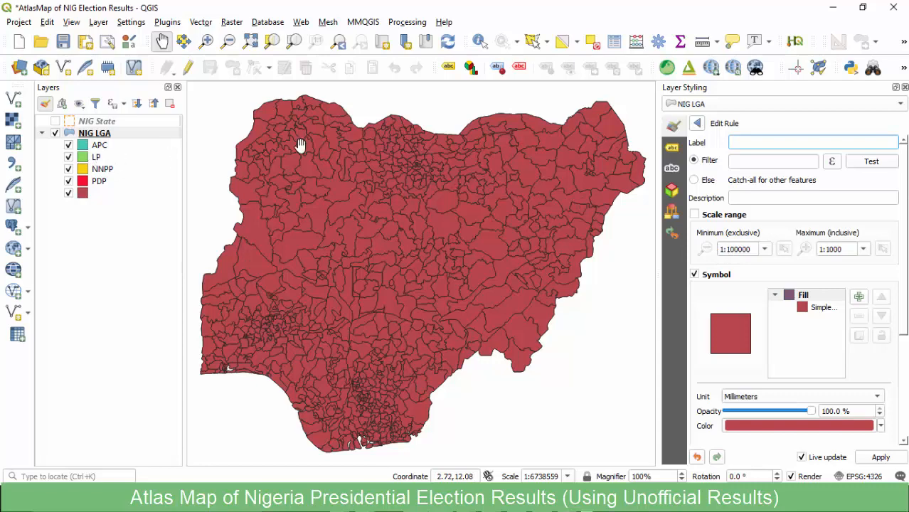
{"action": "left_click", "coordinate": [69, 193]}
{"action": "left_click", "coordinate": [68, 193]}
{"action": "left_click", "coordinate": [772, 204]}
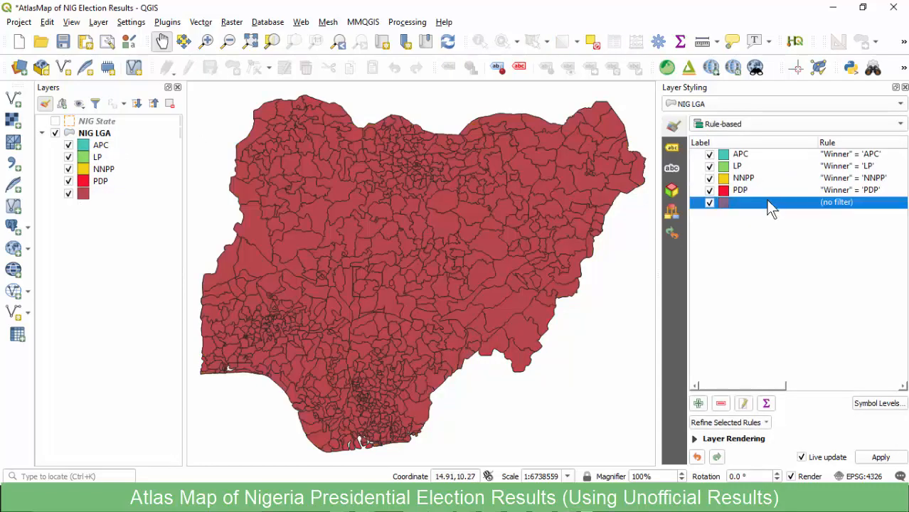
{"action": "double_click", "coordinate": [811, 202]}
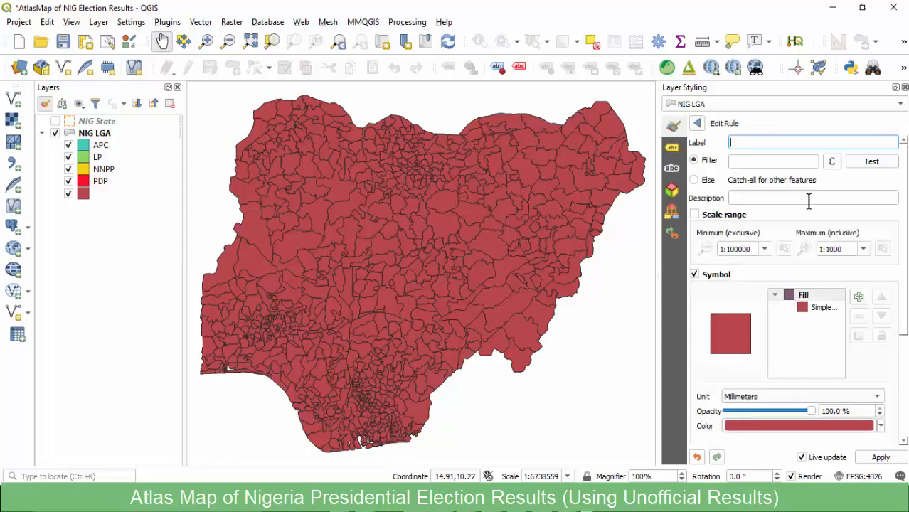
{"action": "left_click", "coordinate": [832, 162]}
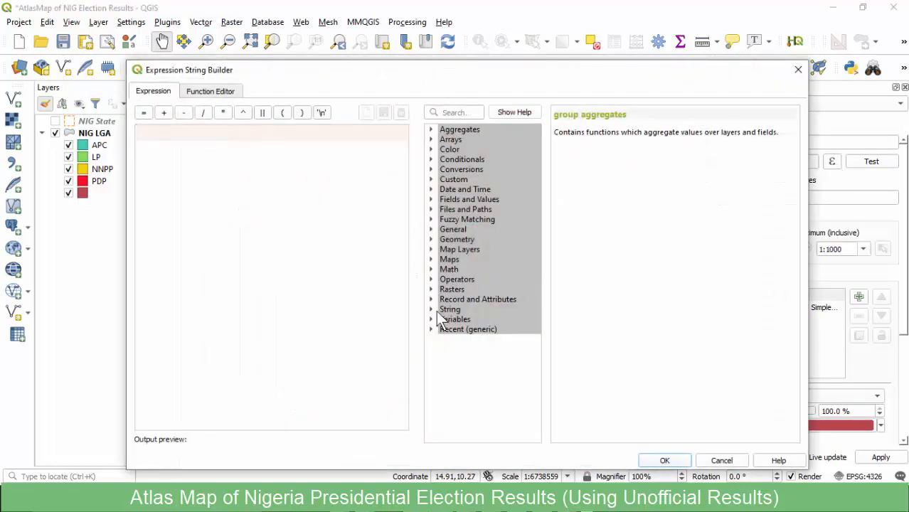
{"action": "left_click", "coordinate": [430, 199]}
{"action": "double_click", "coordinate": [487, 233]}
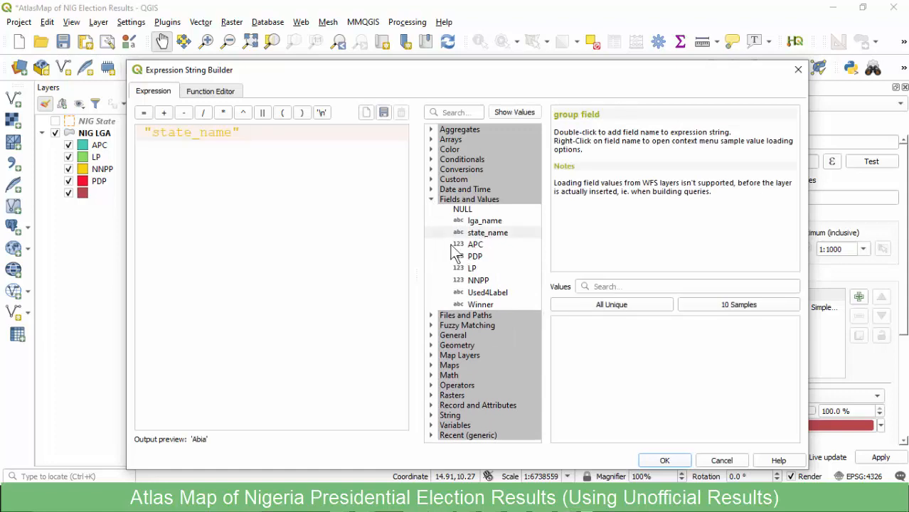
{"action": "left_click", "coordinate": [144, 113]}
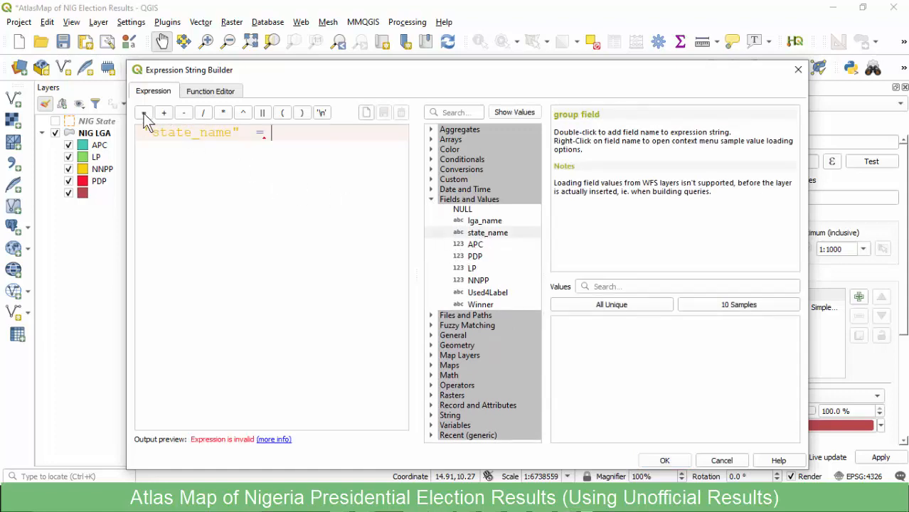
{"action": "left_click", "coordinate": [430, 424]}
{"action": "scroll", "coordinate": [491, 384], "scroll_direction": "down", "scroll_amount": 3}
{"action": "scroll", "coordinate": [495, 377], "scroll_direction": "down", "scroll_amount": 1}
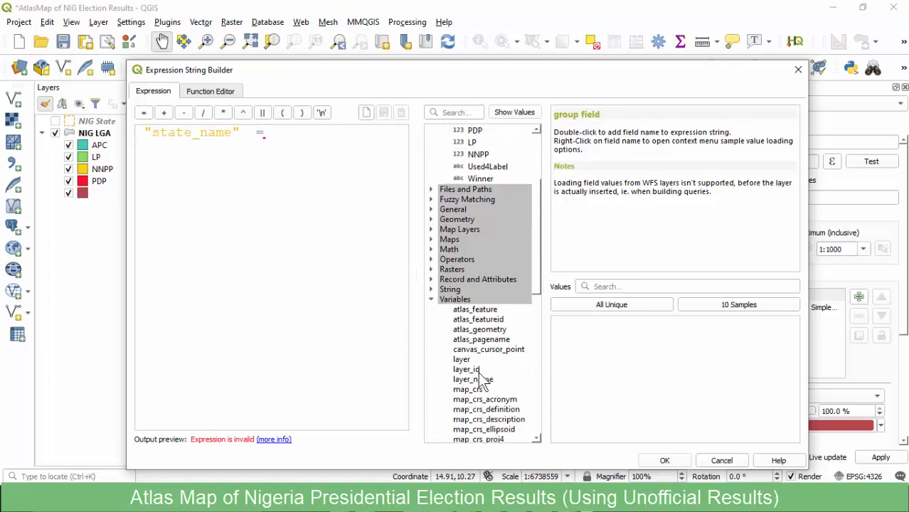
{"action": "double_click", "coordinate": [478, 340]}
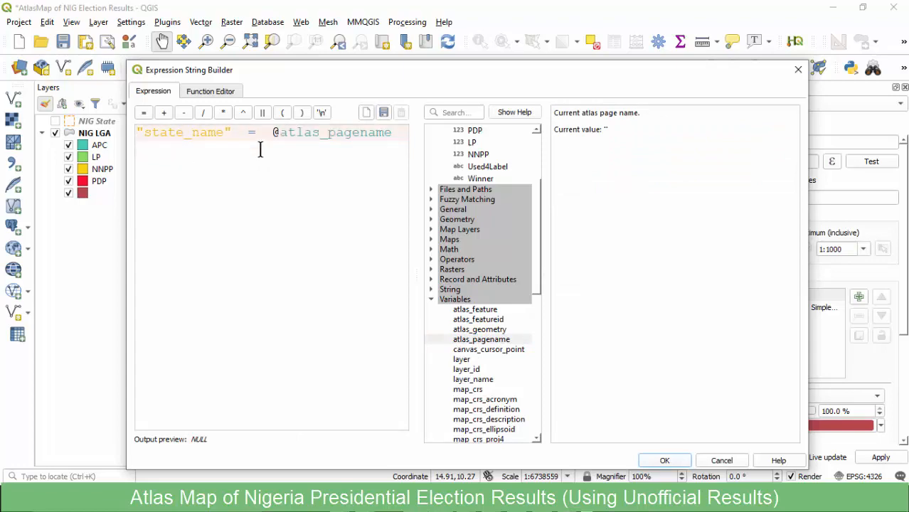
{"action": "left_click", "coordinate": [665, 460]}
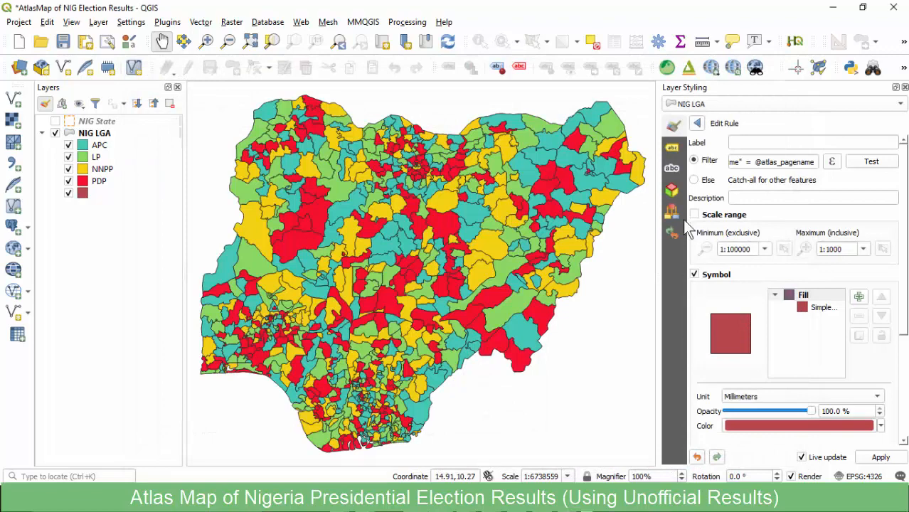
Nest the APC, LP, NNPP and PDP rules under the "state_name" atlas page rule of the NIG LGA layer and expand it.
{"action": "left_click", "coordinate": [697, 123]}
{"action": "left_click", "coordinate": [734, 155]}
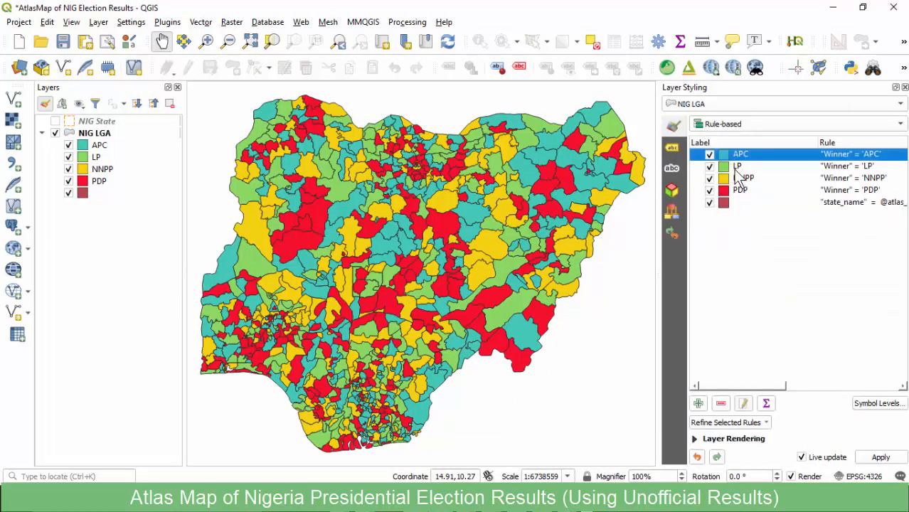
{"action": "left_click", "coordinate": [738, 190], "text": "shift"}
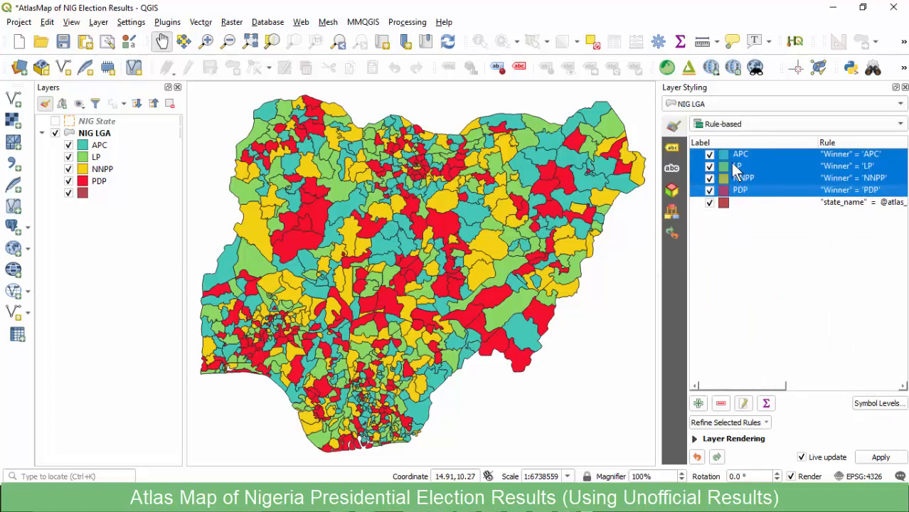
{"action": "left_click_drag", "start_coordinate": [728, 155], "coordinate": [741, 202]}
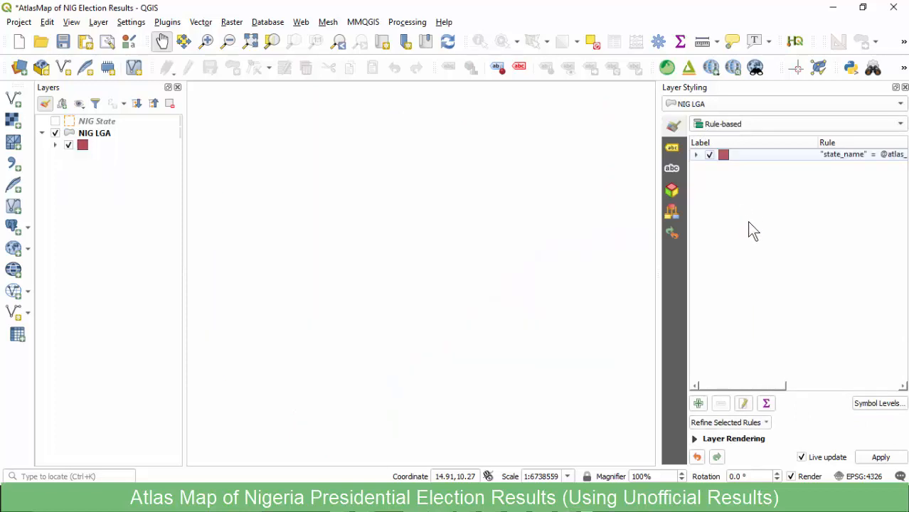
{"action": "left_click", "coordinate": [695, 155]}
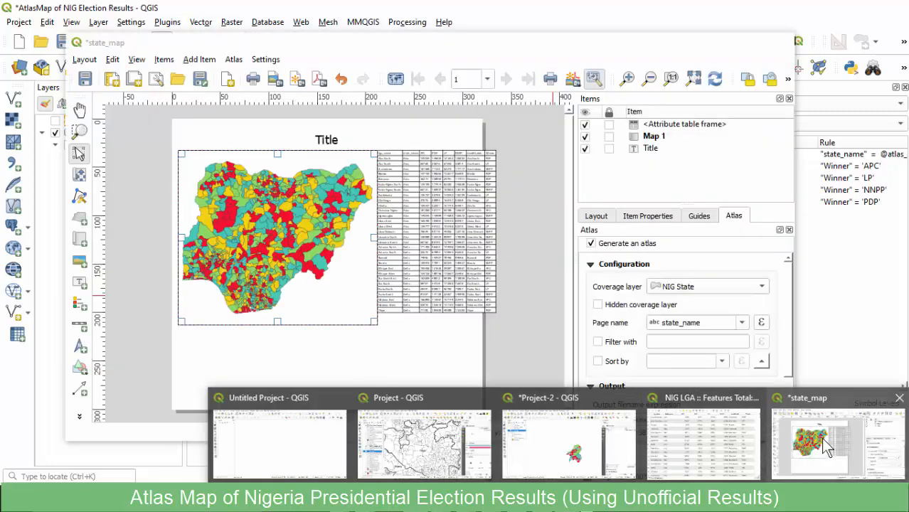
Turn on the atlas preview in the state_map layout.
{"action": "left_click", "coordinate": [820, 438]}
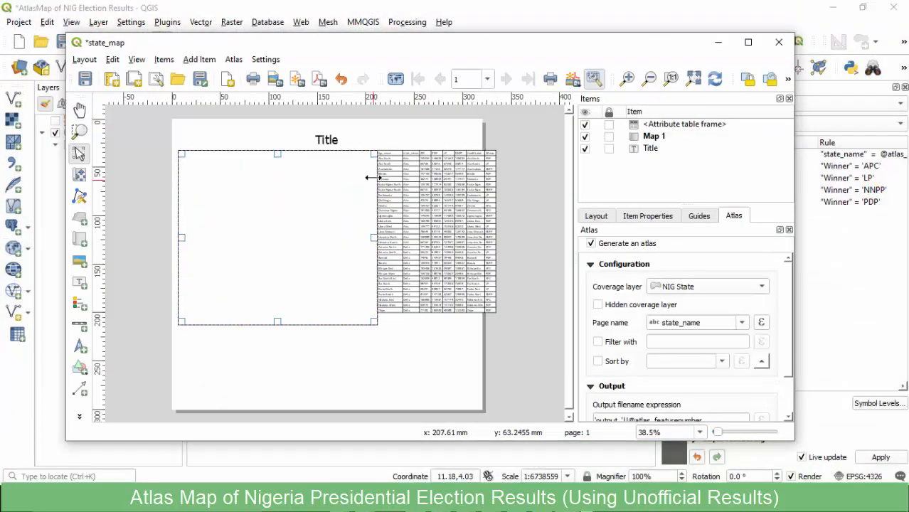
{"action": "left_click", "coordinate": [396, 79]}
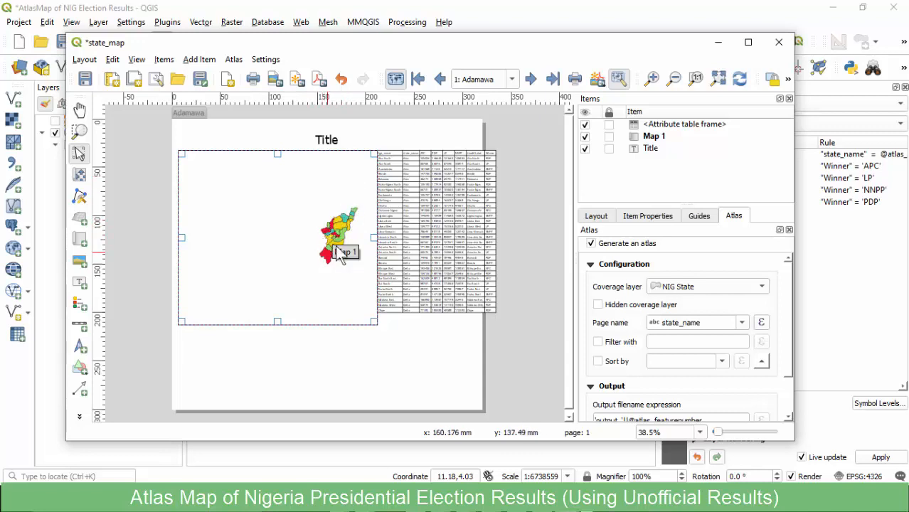
Preview the atlas pages for Ebonyi, Edo, Abuja and Kebbi to check which areas the map draws.
{"action": "left_click", "coordinate": [511, 80]}
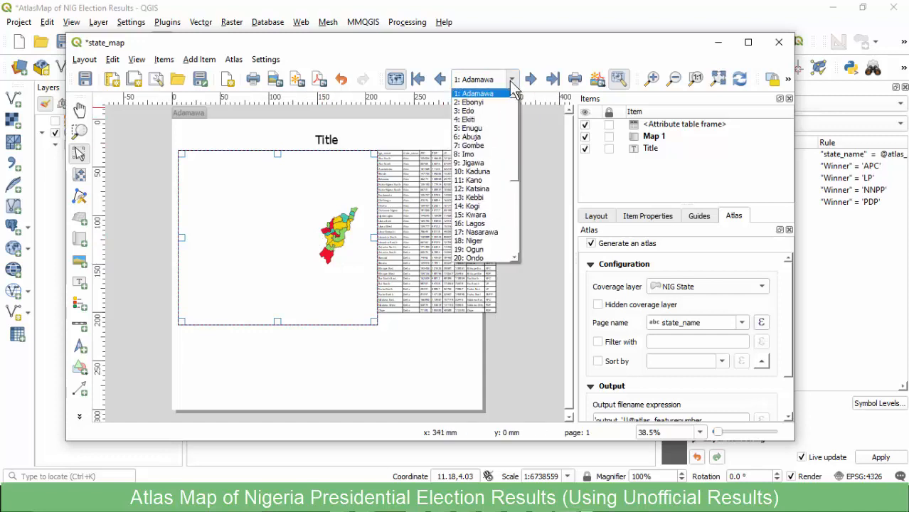
{"action": "left_click", "coordinate": [480, 101]}
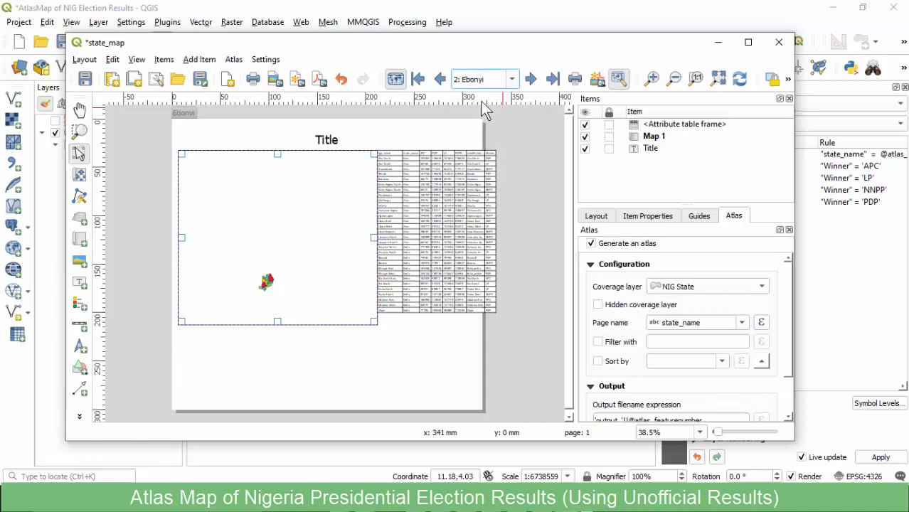
{"action": "left_click", "coordinate": [513, 82]}
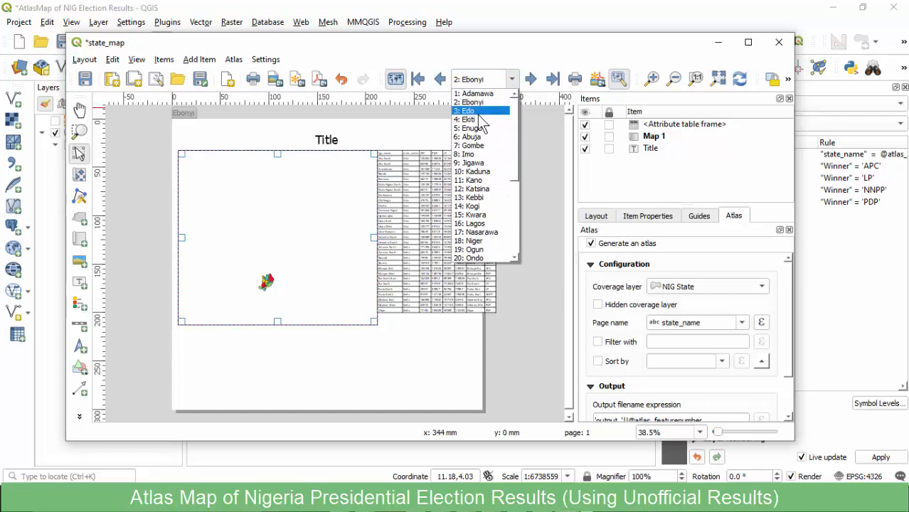
{"action": "left_click", "coordinate": [477, 114]}
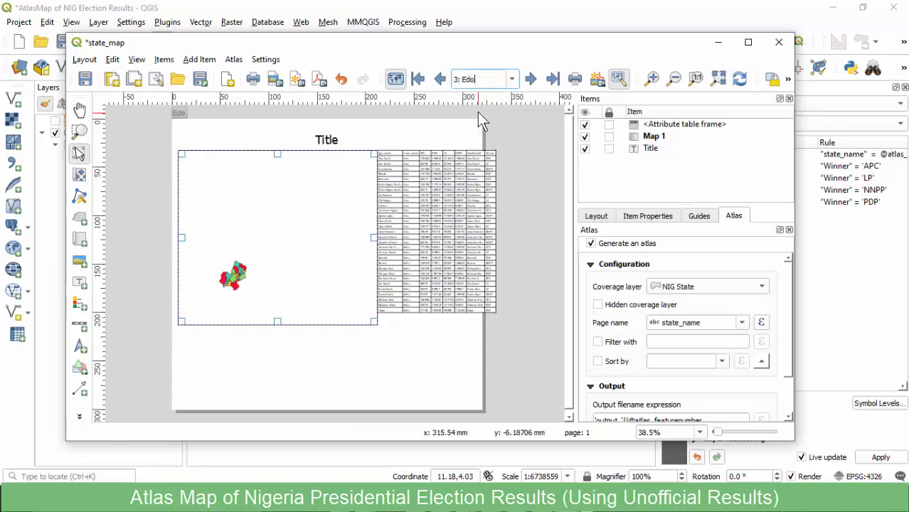
{"action": "left_click", "coordinate": [512, 80]}
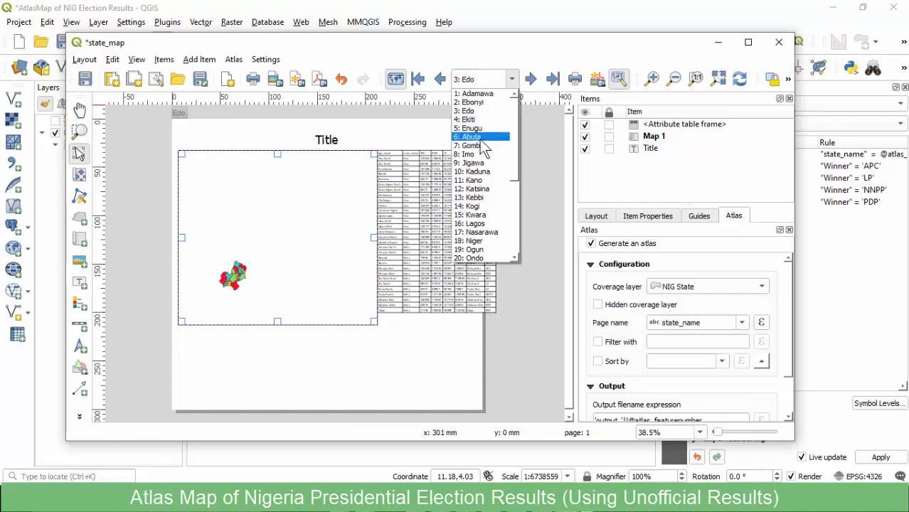
{"action": "left_click", "coordinate": [479, 138]}
{"action": "left_click", "coordinate": [512, 79]}
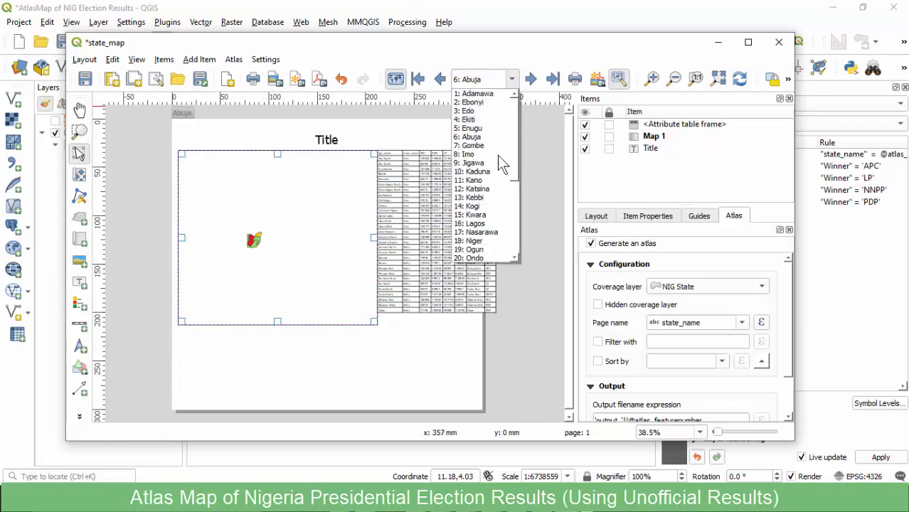
{"action": "left_click", "coordinate": [475, 197]}
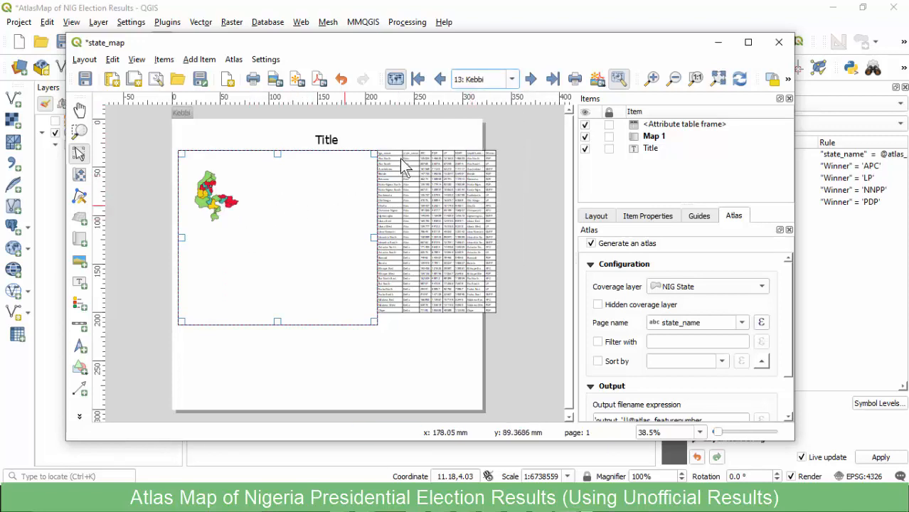
{"action": "left_click", "coordinate": [486, 15]}
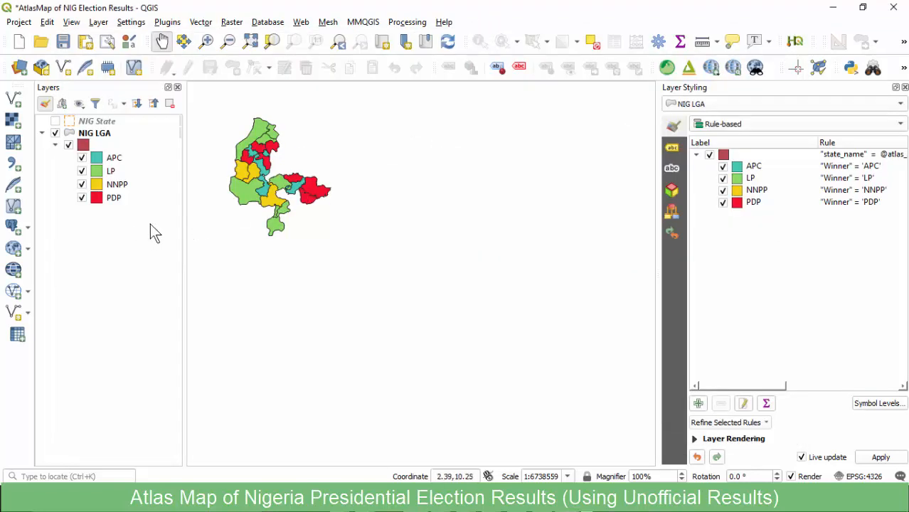
{"action": "mouse_move", "coordinate": [573, 498]}
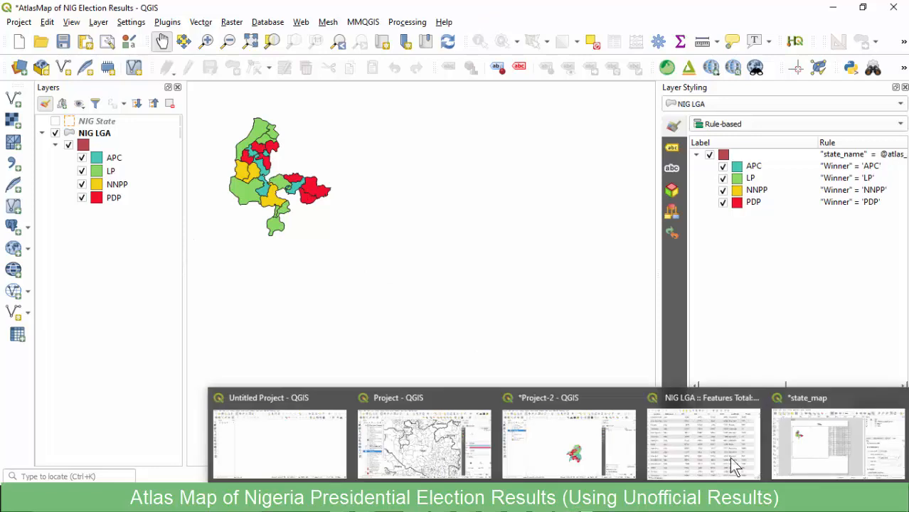
{"action": "left_click", "coordinate": [829, 440]}
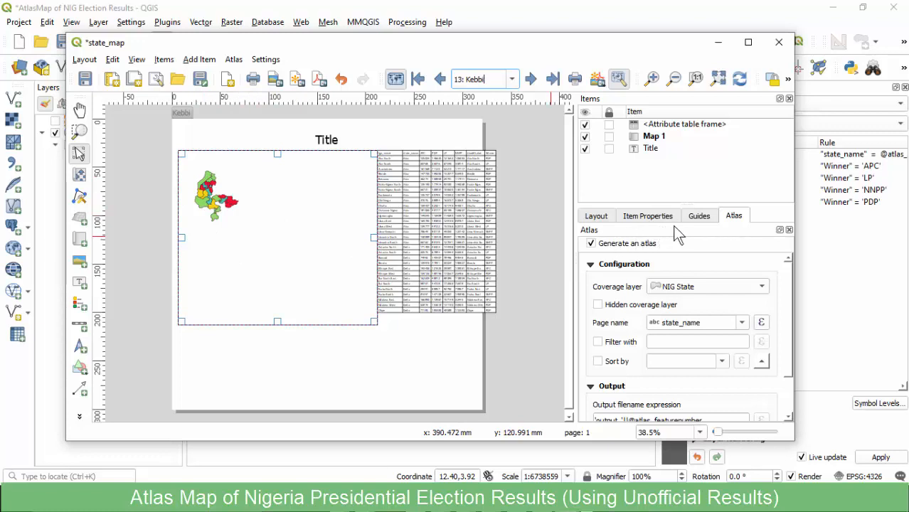
Make Map 1's extent controlled by the atlas, trying the scale options and settling on the margin around feature option.
{"action": "left_click", "coordinate": [650, 218]}
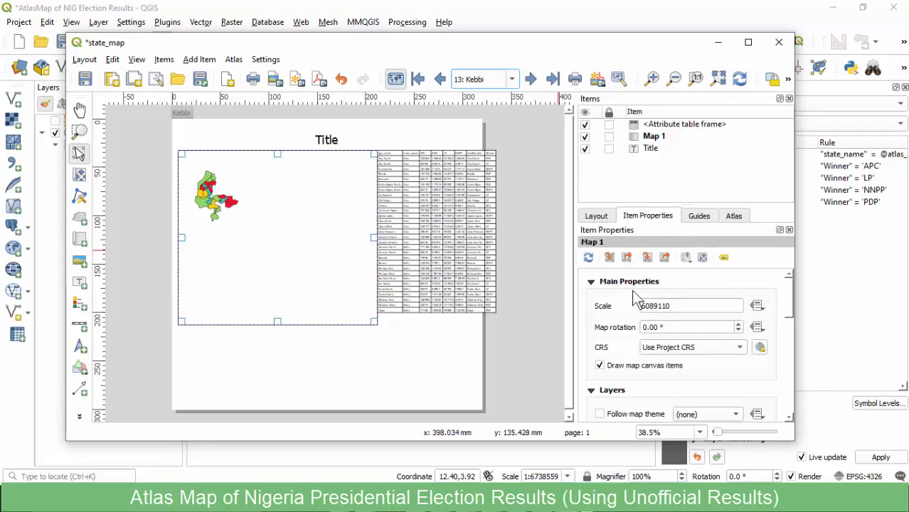
{"action": "scroll", "coordinate": [633, 291], "scroll_direction": "down", "scroll_amount": 2}
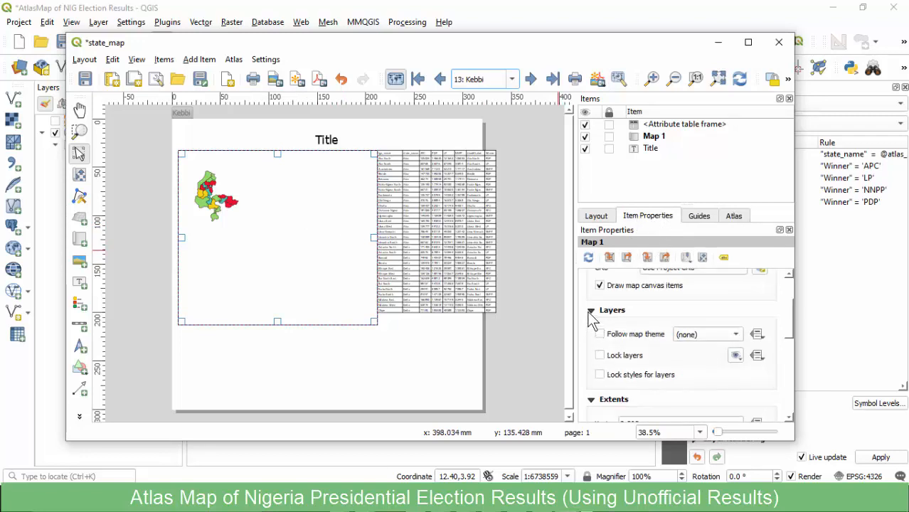
{"action": "left_click", "coordinate": [590, 311]}
{"action": "scroll", "coordinate": [597, 313], "scroll_direction": "up", "scroll_amount": 1}
{"action": "left_click", "coordinate": [591, 282]}
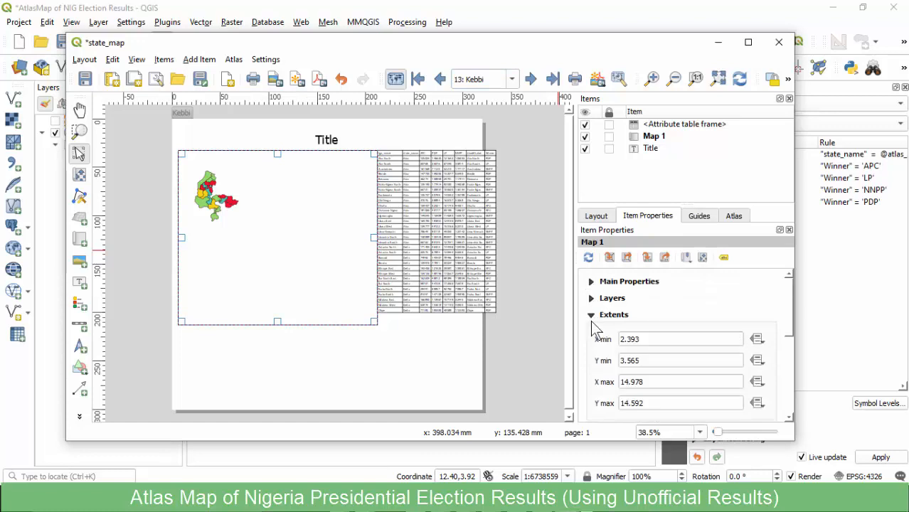
{"action": "scroll", "coordinate": [593, 341], "scroll_direction": "down", "scroll_amount": 2}
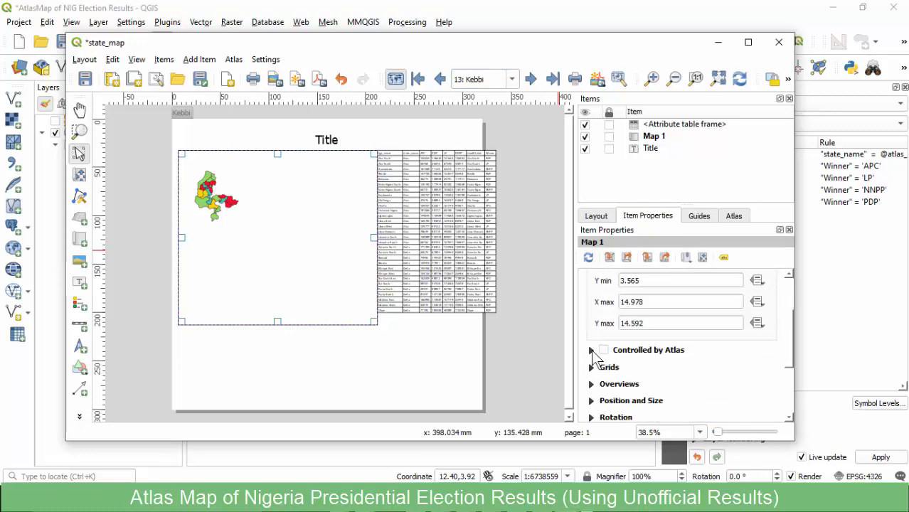
{"action": "left_click", "coordinate": [591, 350]}
{"action": "left_click", "coordinate": [604, 314]}
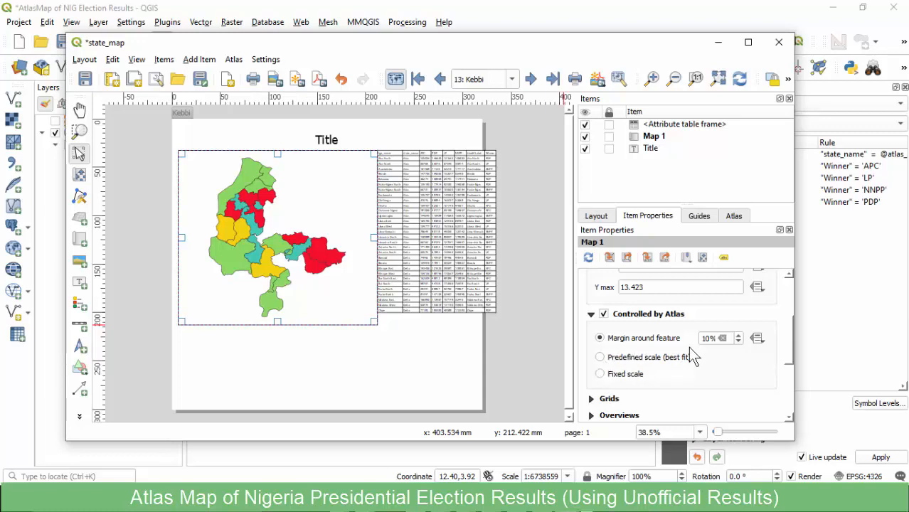
{"action": "left_click", "coordinate": [600, 357]}
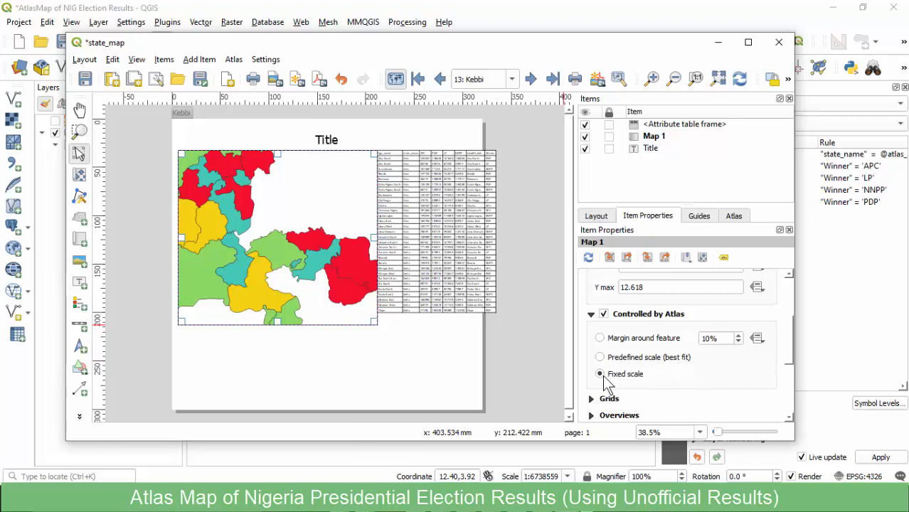
{"action": "left_click", "coordinate": [601, 339]}
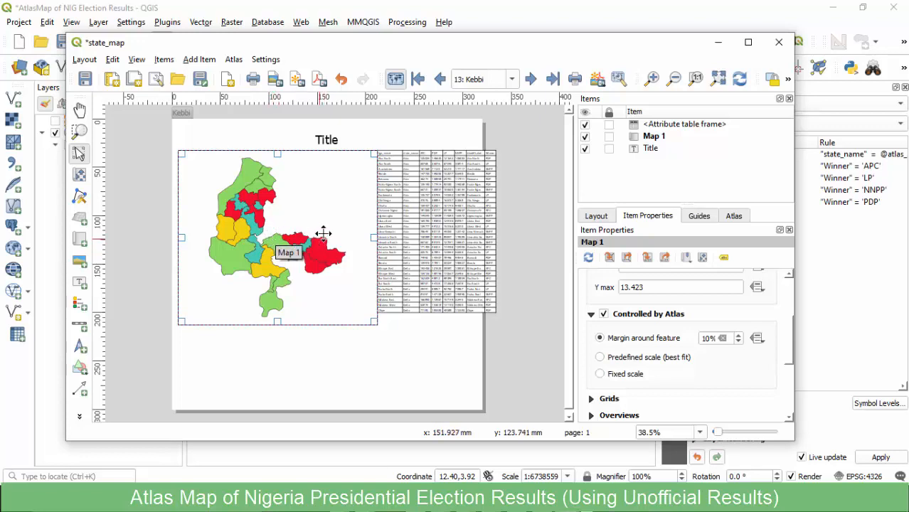
Review the State Mockup sketch in GIMP for the planned page arrangement, and return to the state_map layout.
{"action": "left_click", "coordinate": [533, 9]}
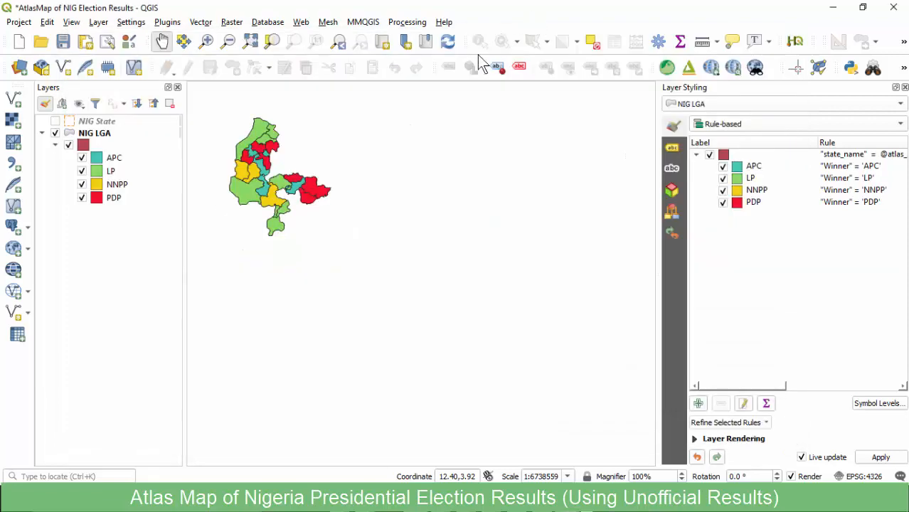
{"action": "mouse_move", "coordinate": [530, 501]}
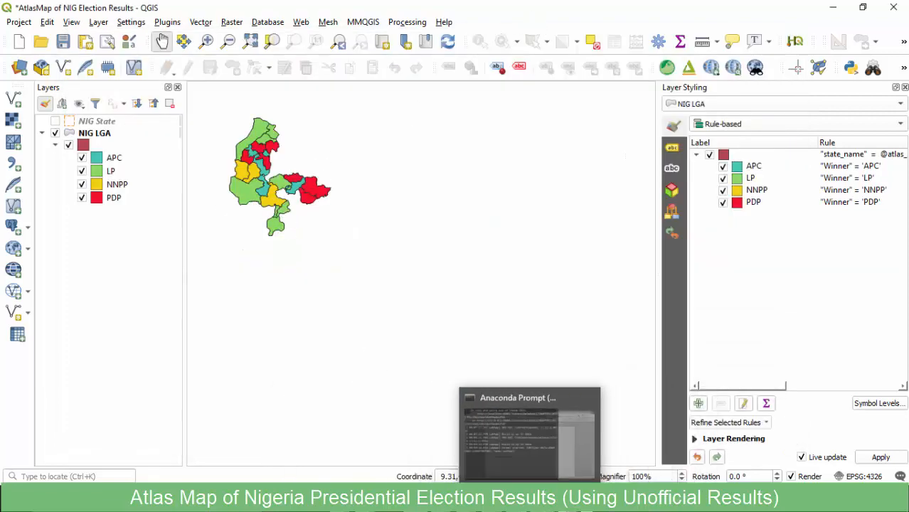
{"action": "mouse_move", "coordinate": [562, 501]}
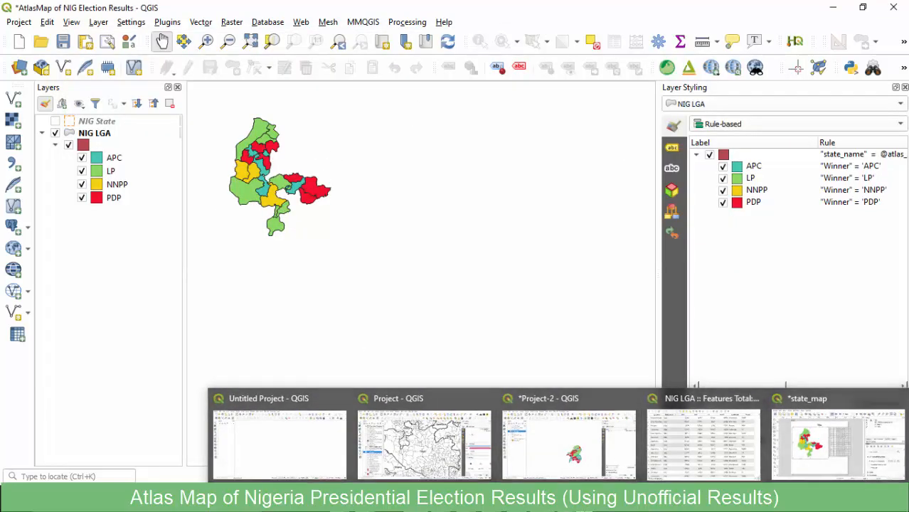
{"action": "left_click", "coordinate": [516, 448]}
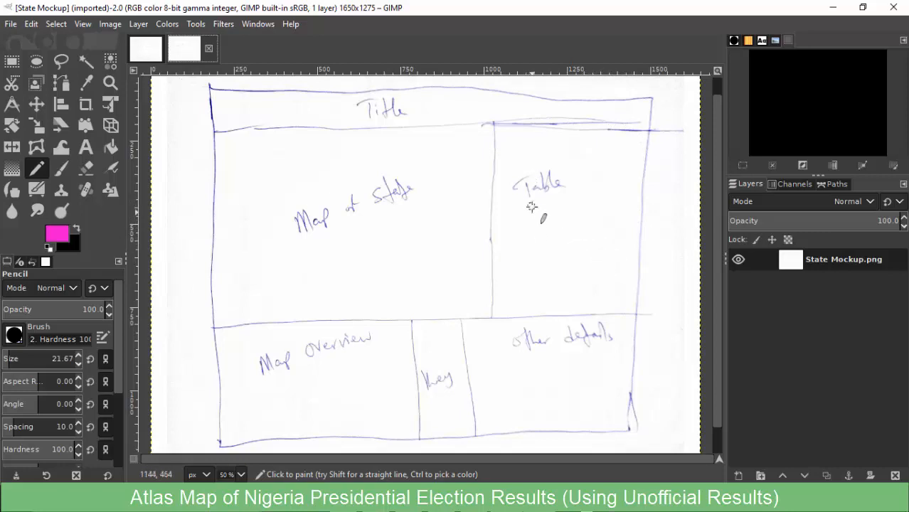
{"action": "left_click", "coordinate": [831, 14]}
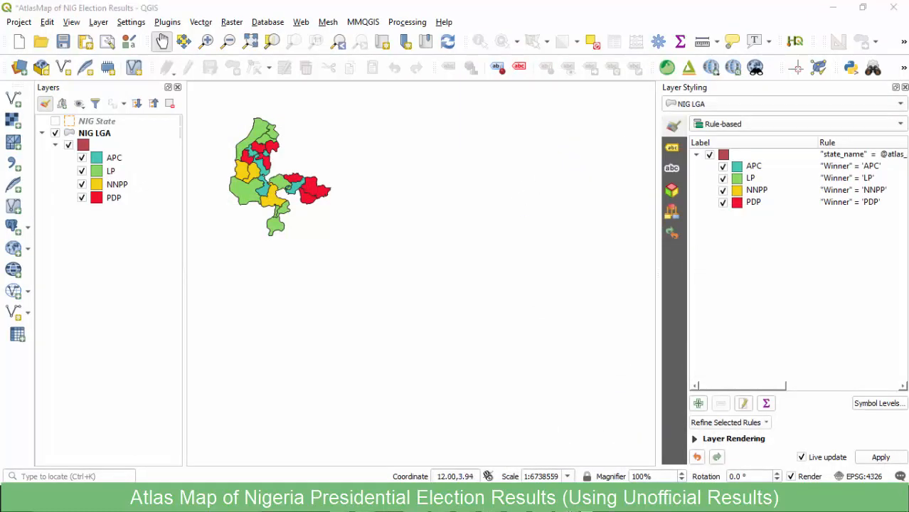
{"action": "mouse_move", "coordinate": [548, 503]}
{"action": "left_click", "coordinate": [814, 447]}
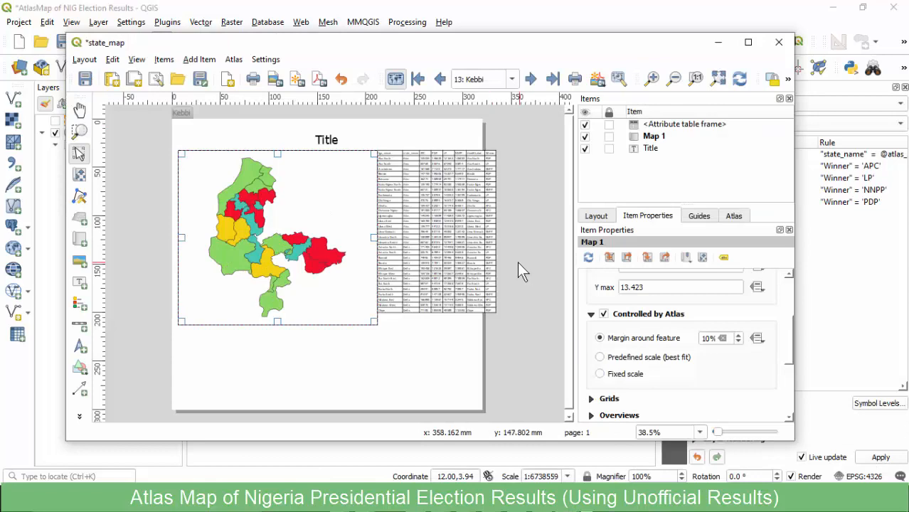
Select the attribute table in the layout and examine its columns and which states its rows belong to.
{"action": "scroll", "coordinate": [410, 159], "scroll_direction": "up", "scroll_amount": 2}
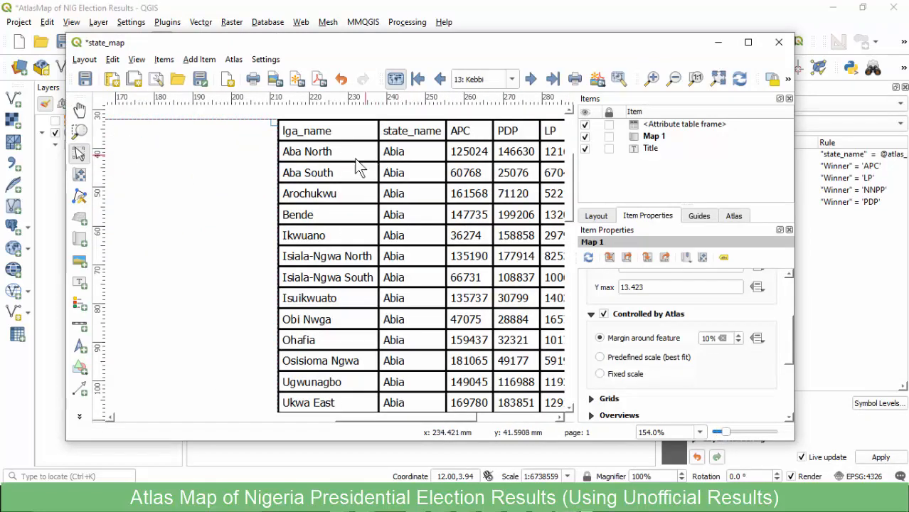
{"action": "scroll", "coordinate": [291, 185], "scroll_direction": "down", "scroll_amount": 1}
{"action": "scroll", "coordinate": [315, 282], "scroll_direction": "up", "scroll_amount": 2}
{"action": "scroll", "coordinate": [317, 282], "scroll_direction": "down", "scroll_amount": 2}
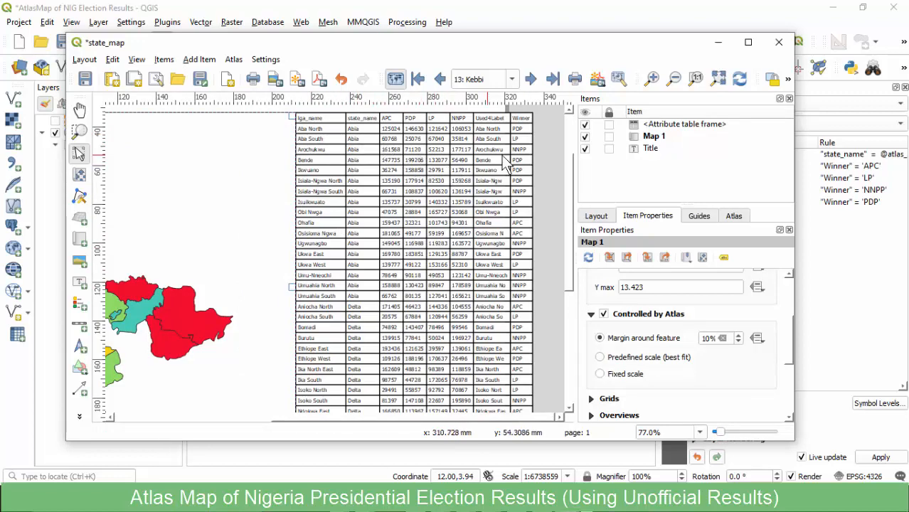
{"action": "scroll", "coordinate": [455, 172], "scroll_direction": "down", "scroll_amount": 1}
{"action": "left_click", "coordinate": [429, 175]}
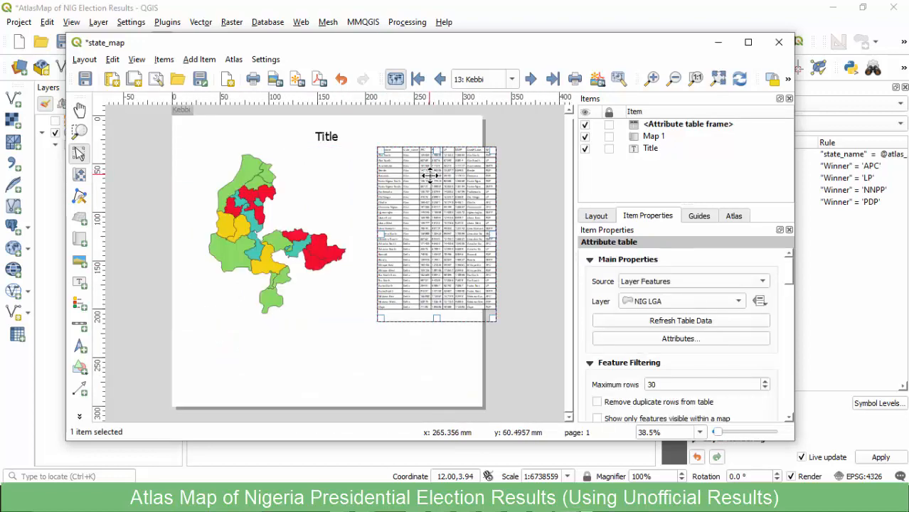
{"action": "scroll", "coordinate": [427, 188], "scroll_direction": "up", "scroll_amount": 1}
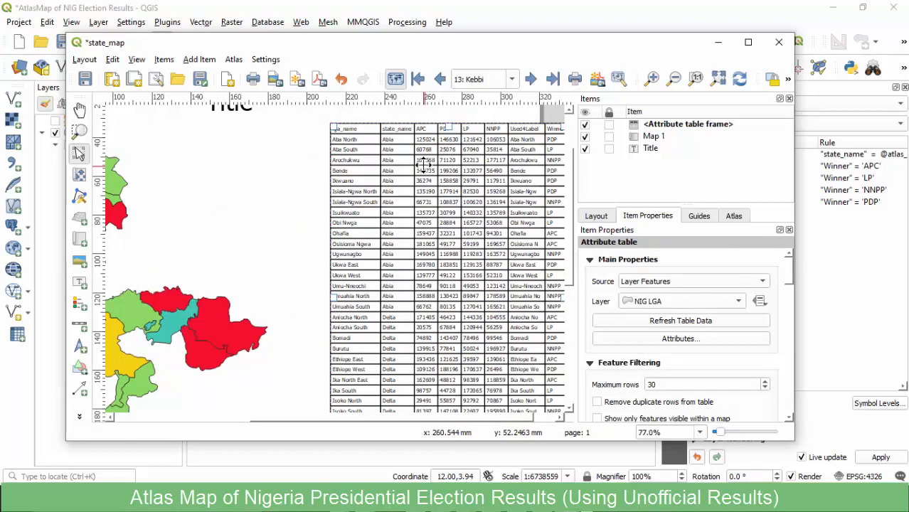
{"action": "scroll", "coordinate": [392, 355], "scroll_direction": "up", "scroll_amount": 2}
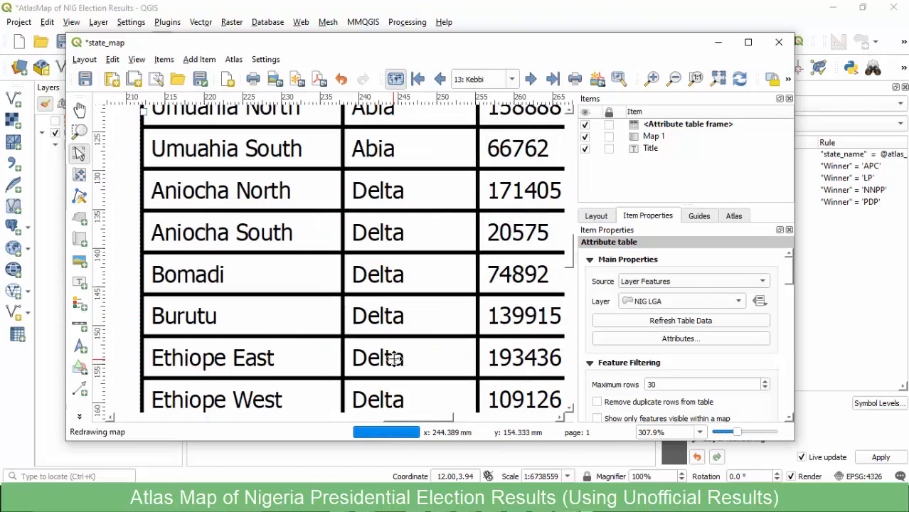
{"action": "scroll", "coordinate": [396, 181], "scroll_direction": "down", "scroll_amount": 1}
{"action": "scroll", "coordinate": [396, 150], "scroll_direction": "up", "scroll_amount": 1}
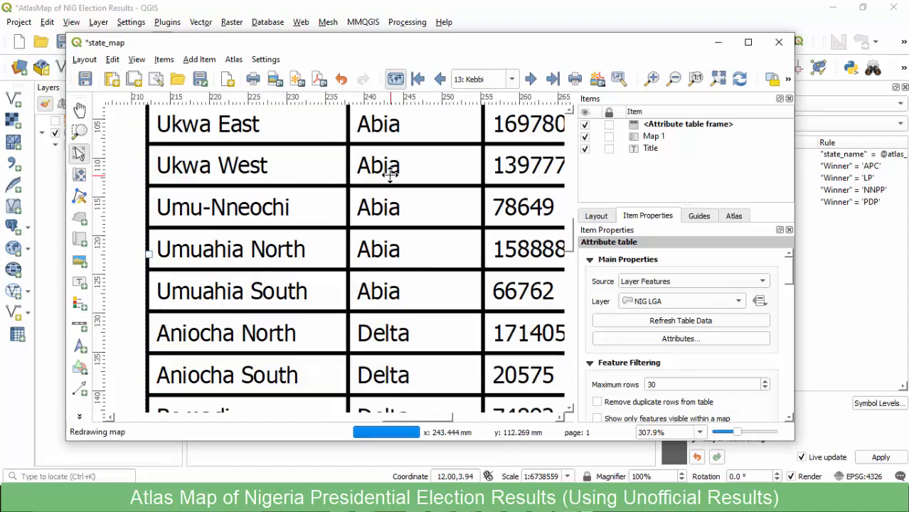
Page the atlas from Kebbi through Kogi to Kwara and compare the attribute table's rows with each state.
{"action": "scroll", "coordinate": [388, 171], "scroll_direction": "down", "scroll_amount": 1}
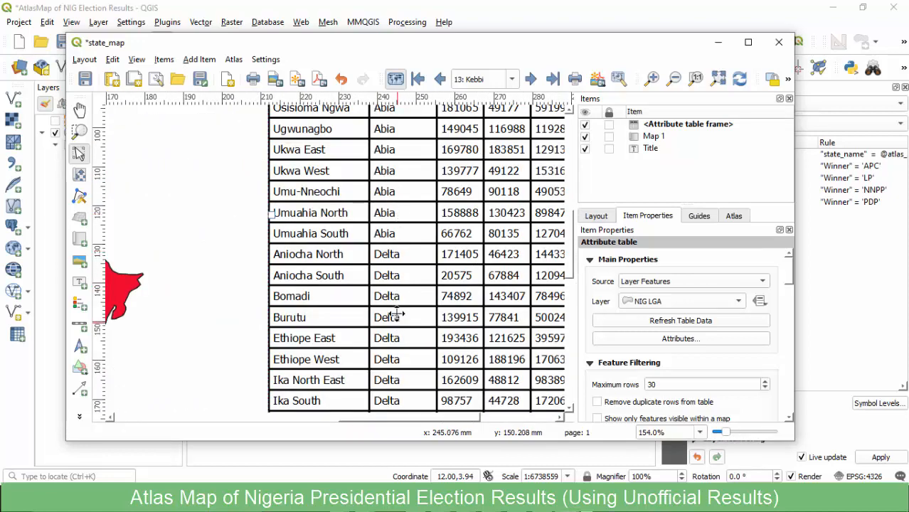
{"action": "scroll", "coordinate": [392, 279], "scroll_direction": "down", "scroll_amount": 1}
{"action": "scroll", "coordinate": [385, 243], "scroll_direction": "down", "scroll_amount": 1}
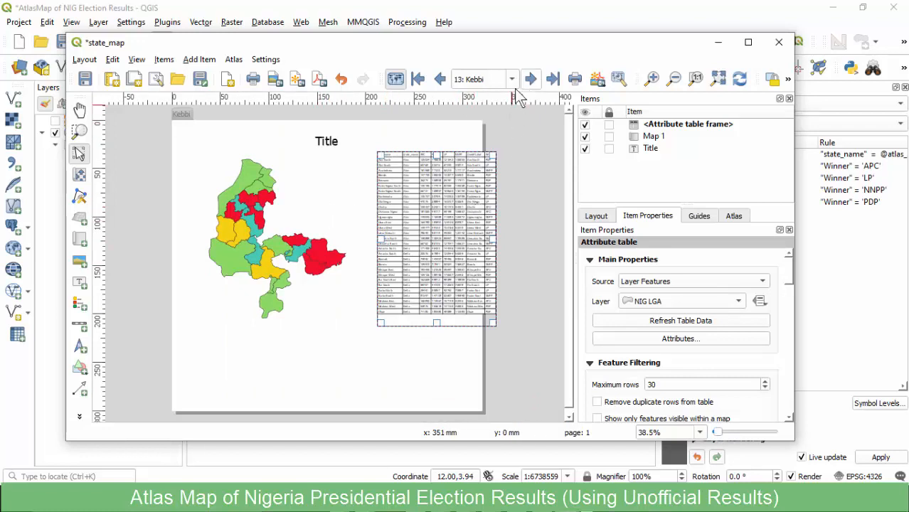
{"action": "scroll", "coordinate": [435, 161], "scroll_direction": "up", "scroll_amount": 1}
{"action": "scroll", "coordinate": [411, 174], "scroll_direction": "down", "scroll_amount": 1}
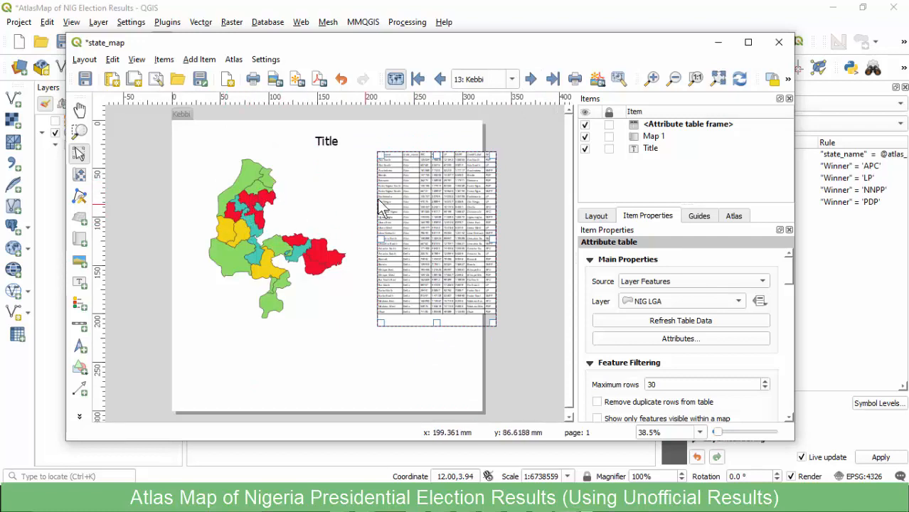
{"action": "left_click", "coordinate": [531, 79]}
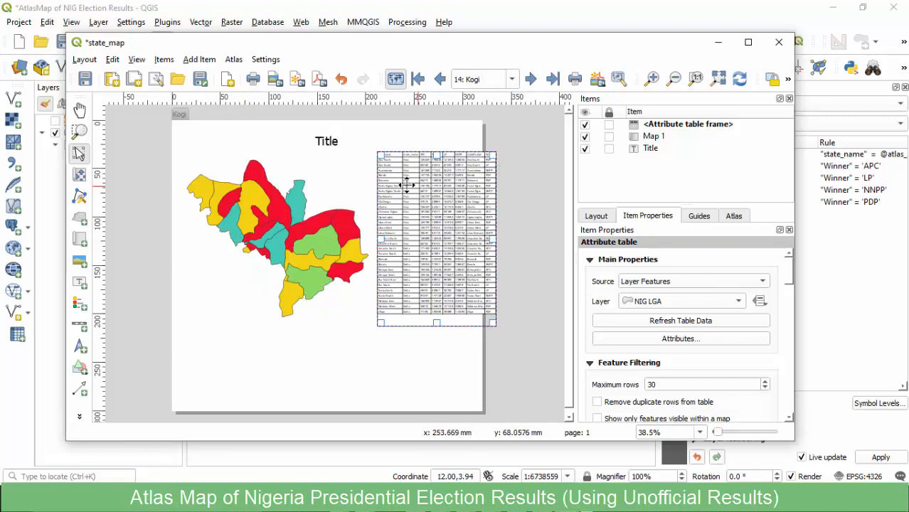
{"action": "left_click", "coordinate": [533, 81]}
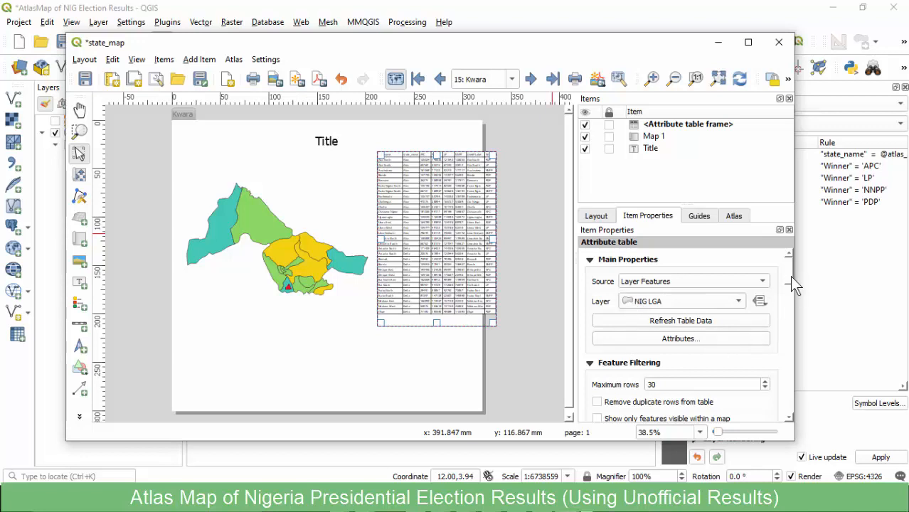
Set the attribute table to remove duplicate rows and show only features visible within a map, linked to Map 1.
{"action": "left_click_drag", "start_coordinate": [789, 275], "coordinate": [786, 291]}
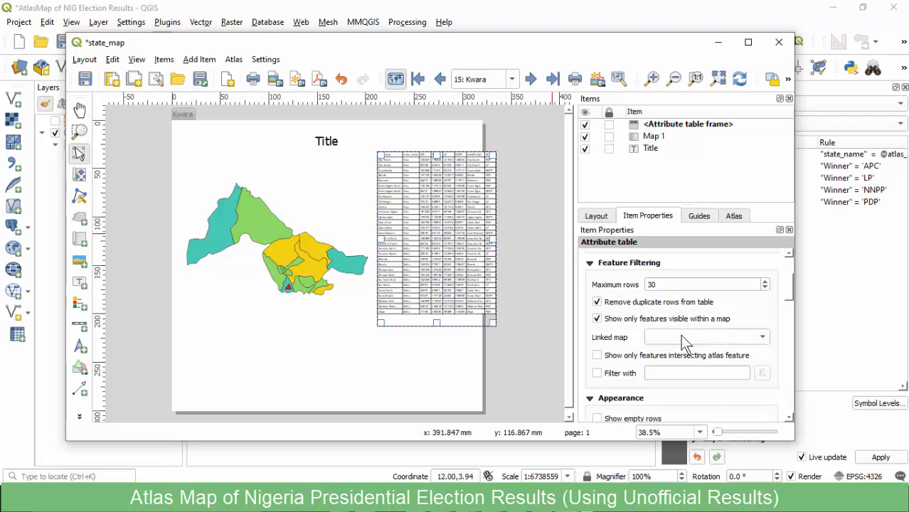
{"action": "left_click", "coordinate": [682, 338]}
{"action": "left_click", "coordinate": [681, 336]}
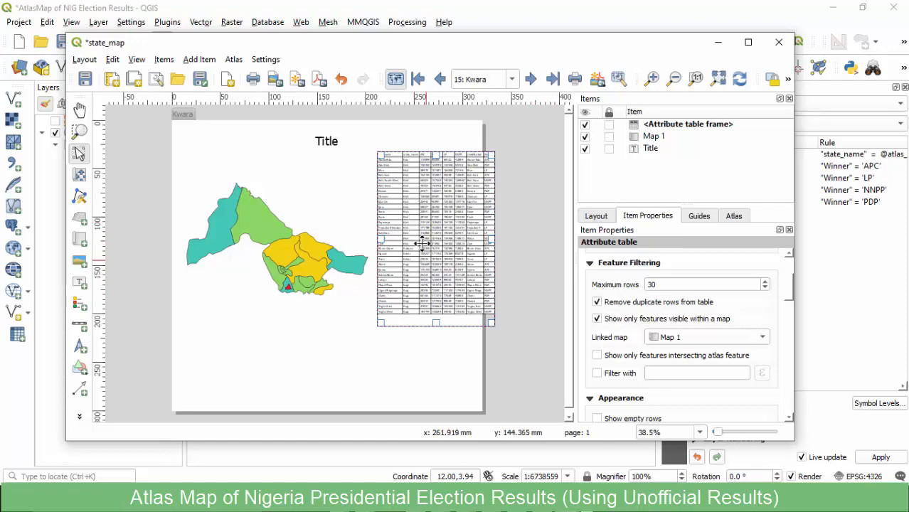
Preview the Kwara, Lagos and Nasarawa atlas pages to check which states the map-linked table lists.
{"action": "scroll", "coordinate": [411, 209], "scroll_direction": "up", "scroll_amount": 2}
{"action": "scroll", "coordinate": [403, 211], "scroll_direction": "down", "scroll_amount": 1}
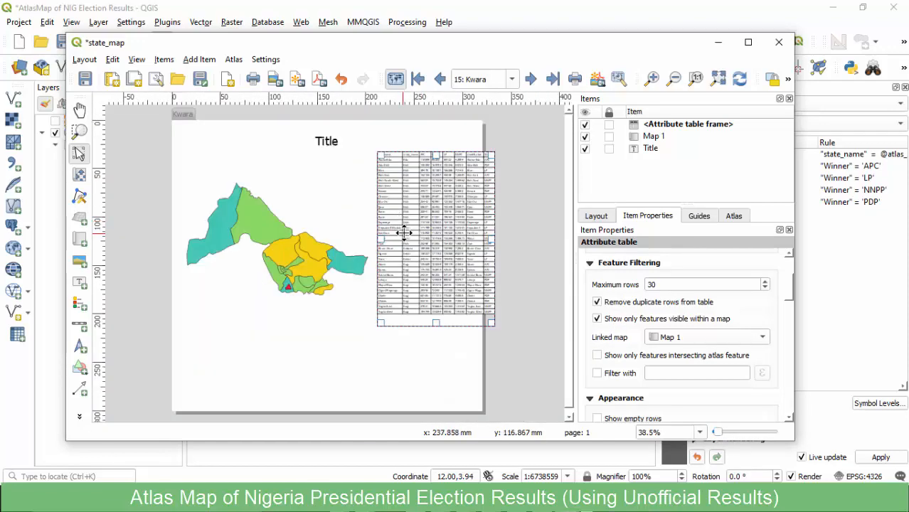
{"action": "scroll", "coordinate": [404, 229], "scroll_direction": "up", "scroll_amount": 1}
{"action": "scroll", "coordinate": [395, 265], "scroll_direction": "down", "scroll_amount": 1}
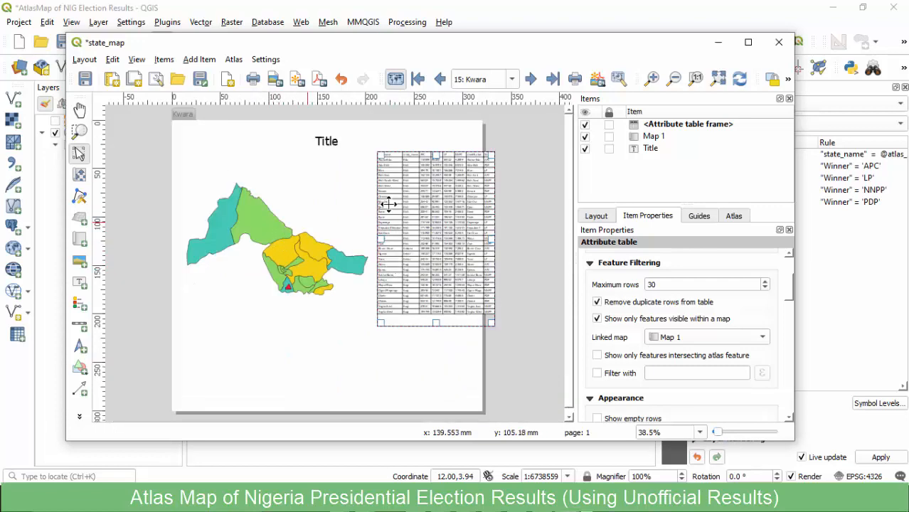
{"action": "left_click", "coordinate": [530, 78]}
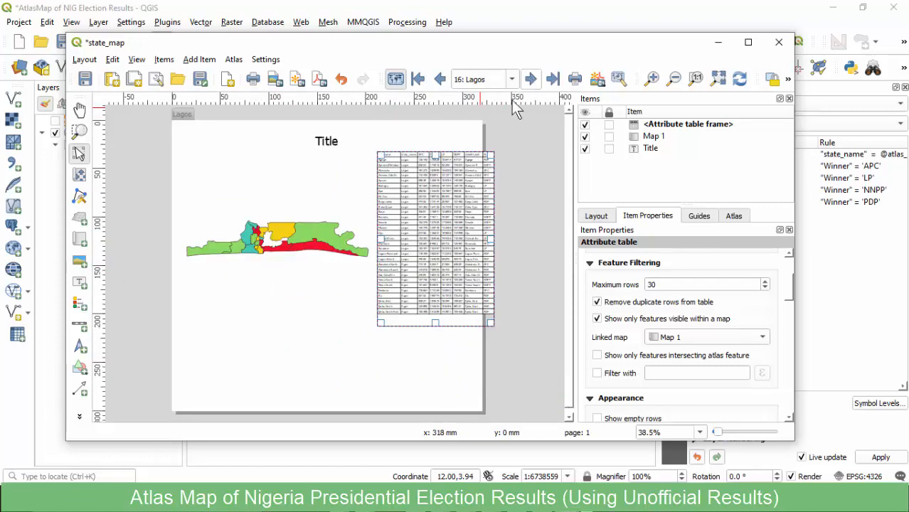
{"action": "scroll", "coordinate": [426, 179], "scroll_direction": "up", "scroll_amount": 1}
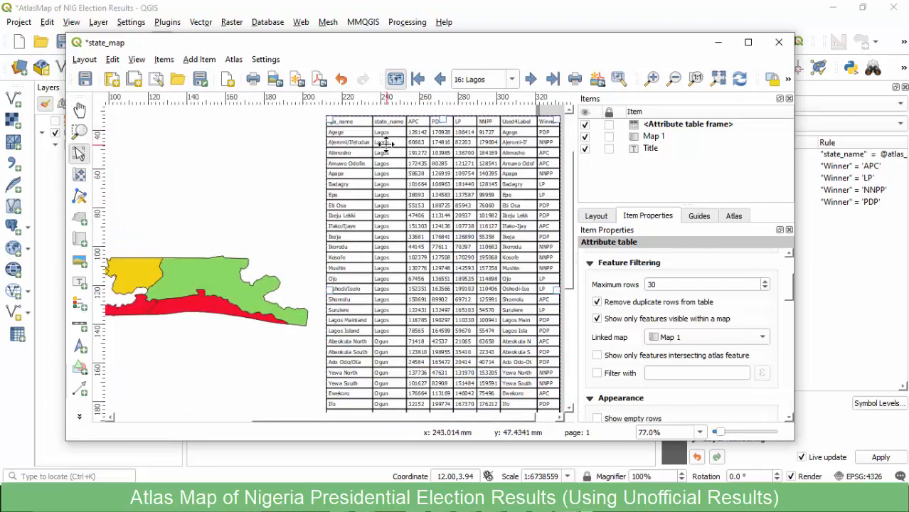
{"action": "scroll", "coordinate": [506, 103], "scroll_direction": "up", "scroll_amount": 1}
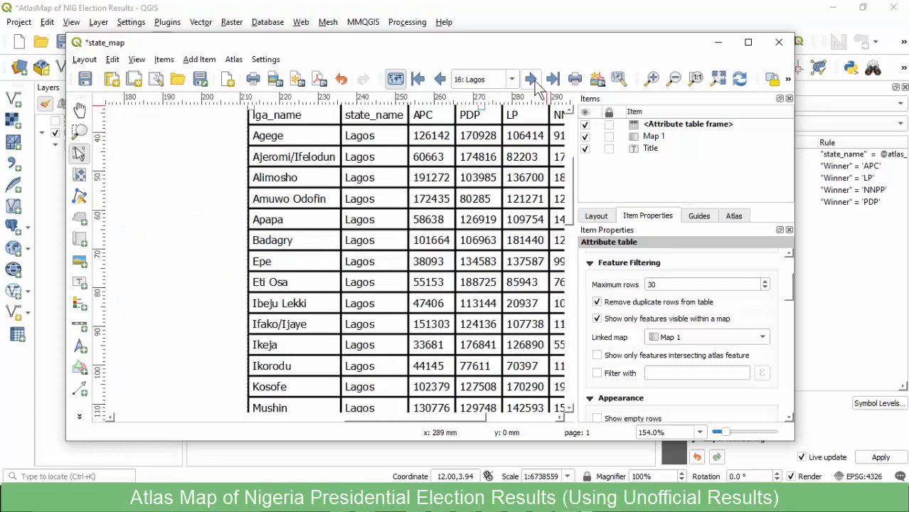
{"action": "left_click", "coordinate": [530, 78]}
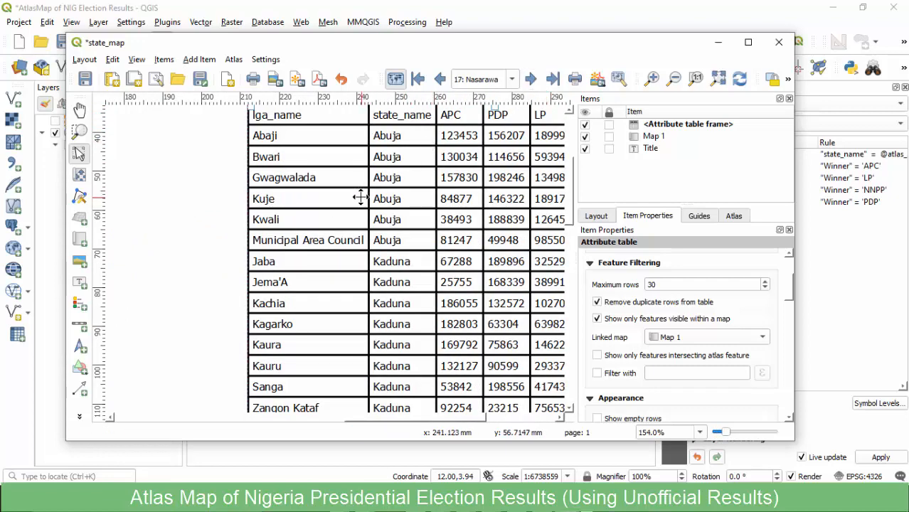
{"action": "scroll", "coordinate": [359, 196], "scroll_direction": "down", "scroll_amount": 1}
{"action": "scroll", "coordinate": [373, 186], "scroll_direction": "up", "scroll_amount": 1}
{"action": "scroll", "coordinate": [385, 181], "scroll_direction": "down", "scroll_amount": 1}
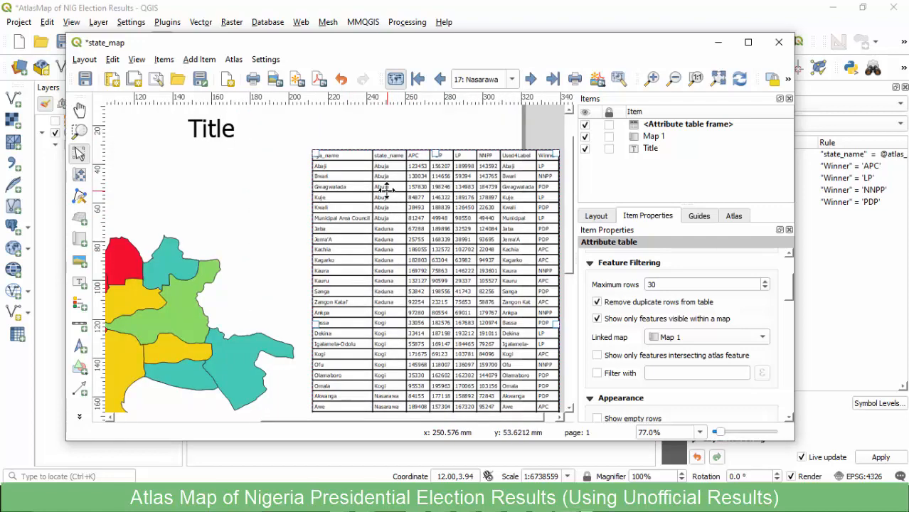
{"action": "scroll", "coordinate": [622, 377], "scroll_direction": "down", "scroll_amount": 1}
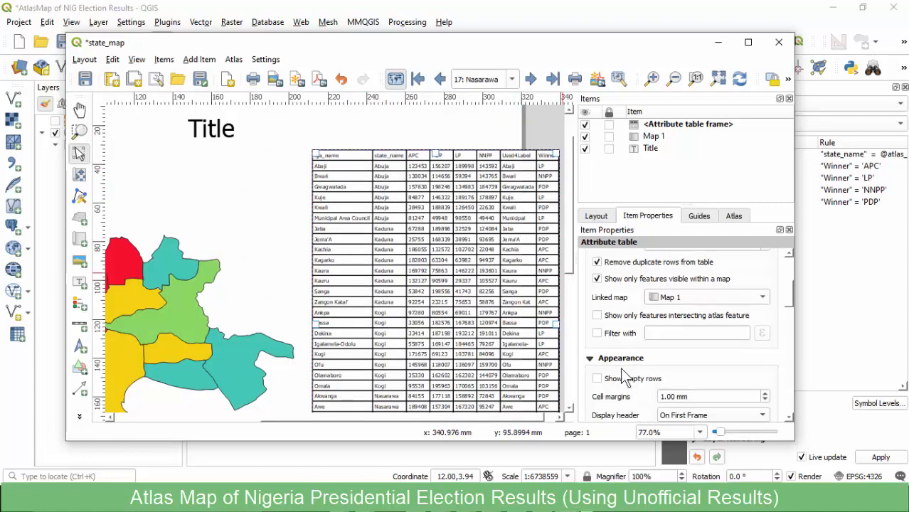
{"action": "scroll", "coordinate": [624, 371], "scroll_direction": "up", "scroll_amount": 1}
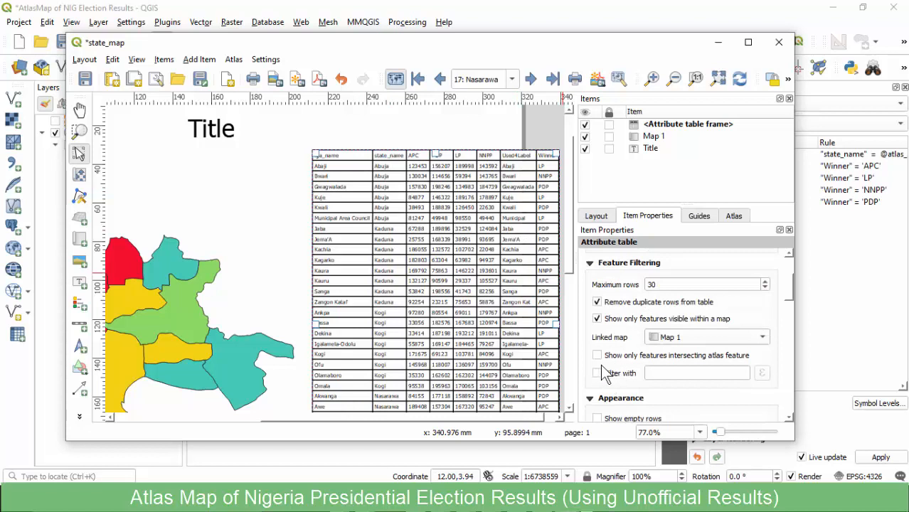
{"action": "left_click", "coordinate": [596, 356]}
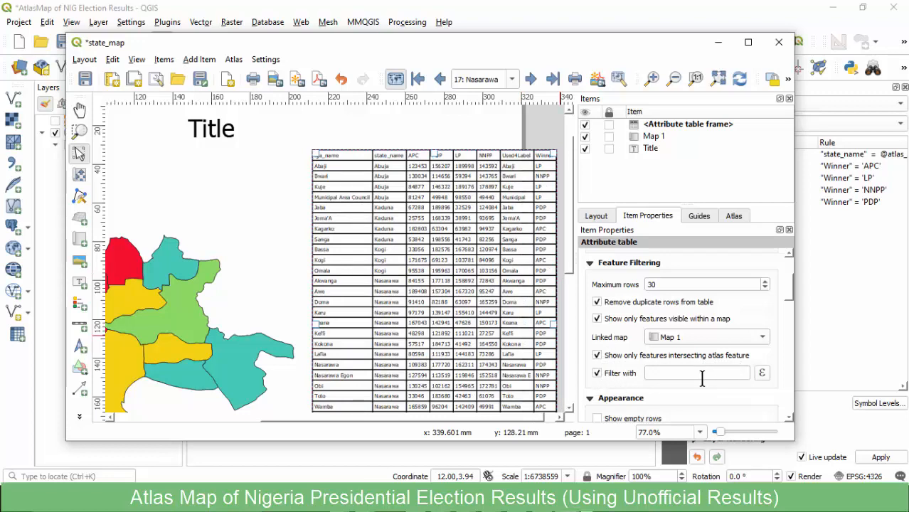
{"action": "left_click", "coordinate": [763, 372]}
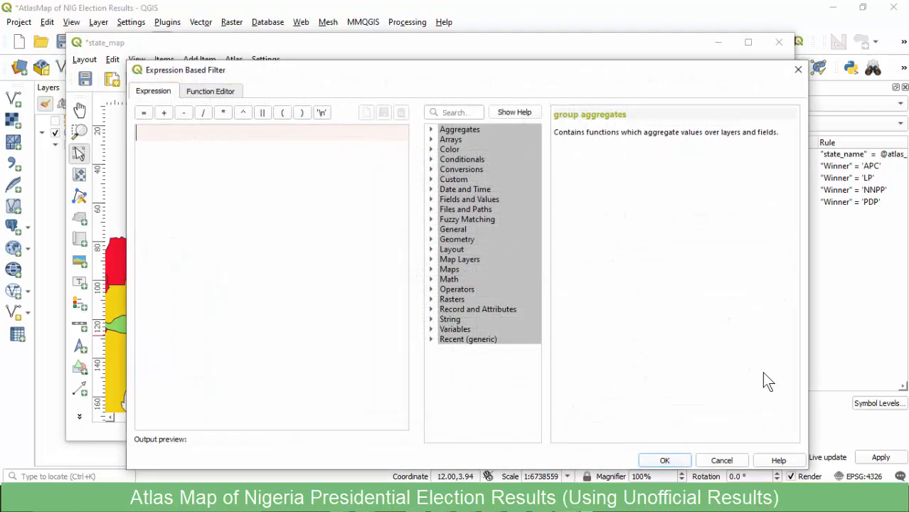
{"action": "left_click", "coordinate": [431, 199]}
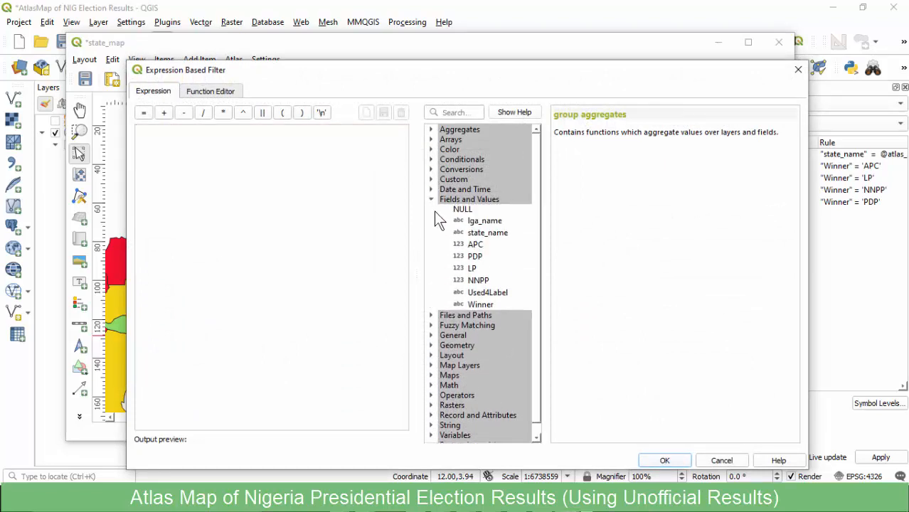
{"action": "double_click", "coordinate": [487, 232]}
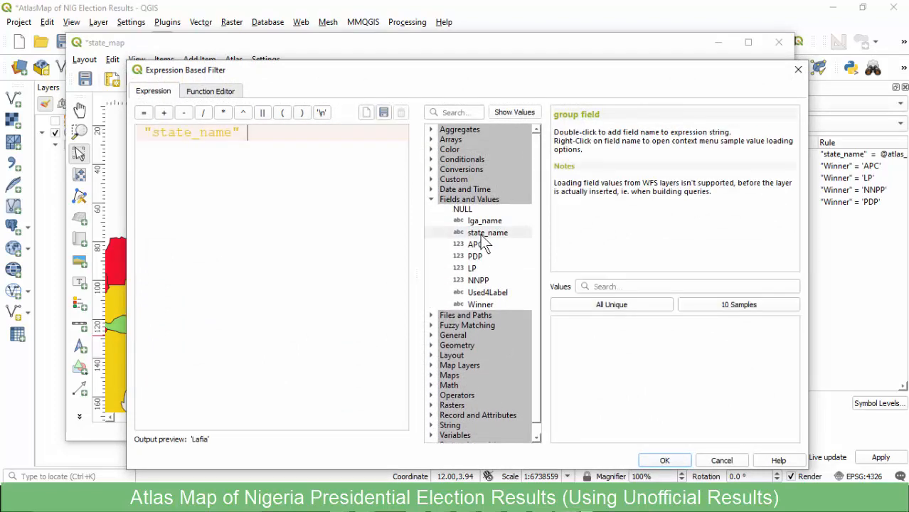
{"action": "left_click", "coordinate": [144, 112]}
{"action": "scroll", "coordinate": [473, 335], "scroll_direction": "down", "scroll_amount": 1}
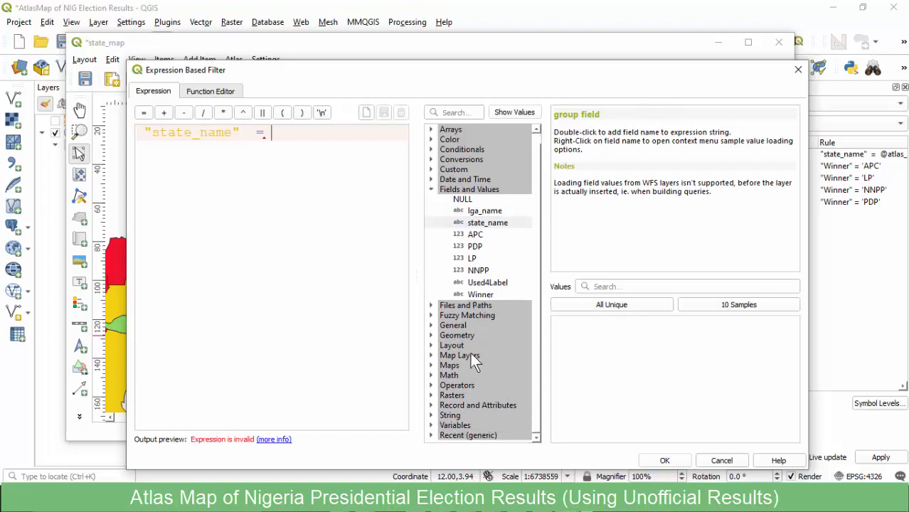
{"action": "left_click", "coordinate": [430, 425]}
{"action": "scroll", "coordinate": [430, 425], "scroll_direction": "down", "scroll_amount": 3}
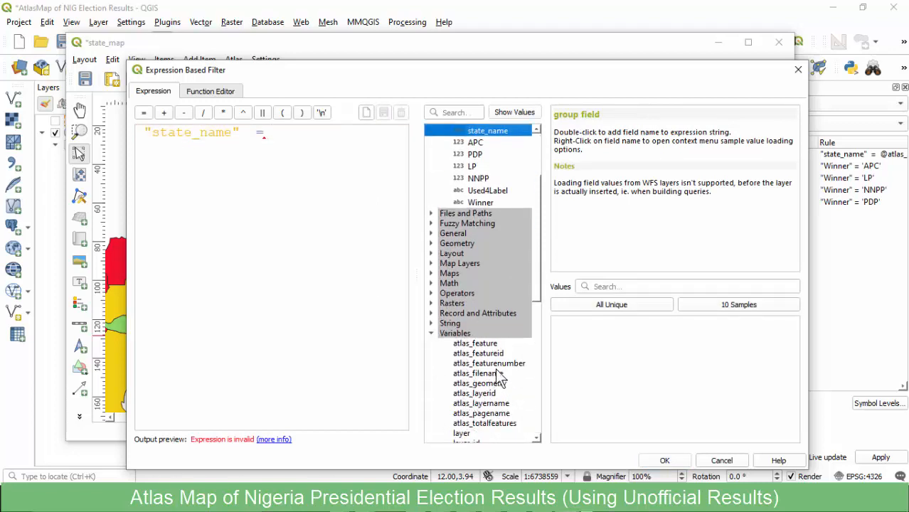
{"action": "double_click", "coordinate": [481, 415]}
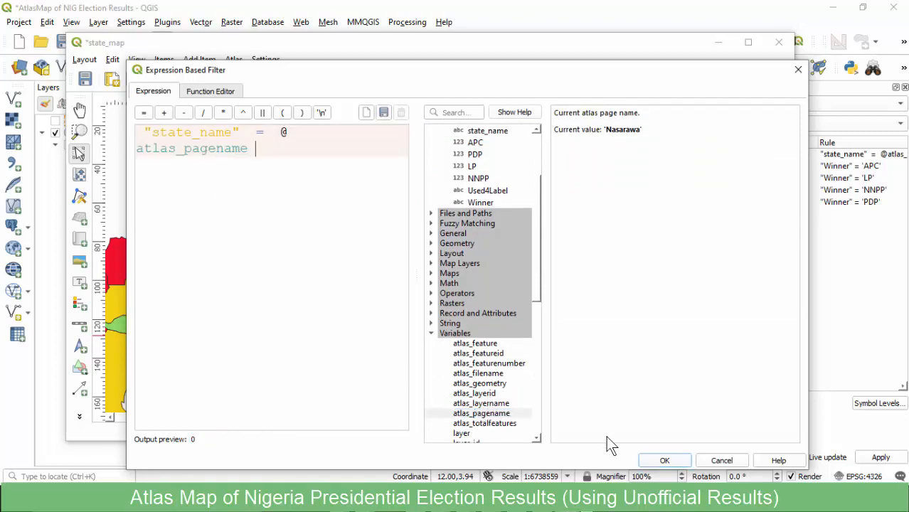
{"action": "left_click", "coordinate": [664, 460]}
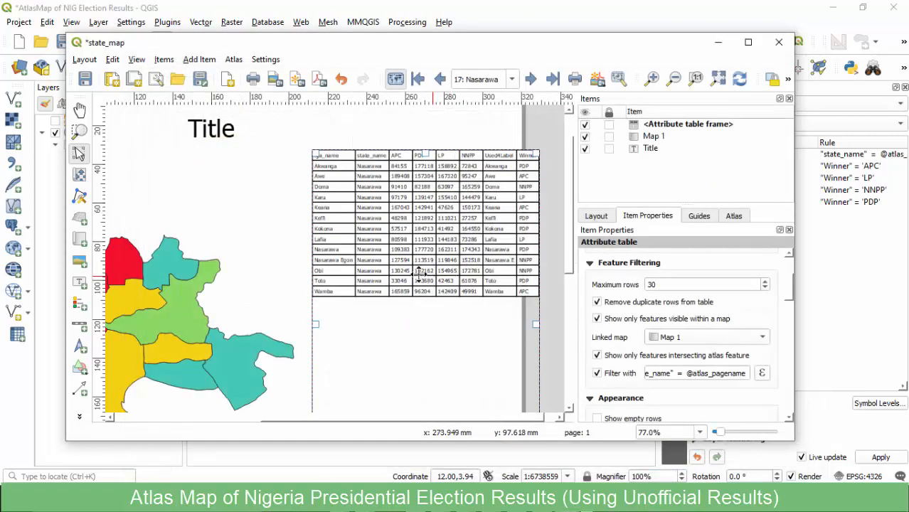
Preview the Nasarawa, Niger and Kaduna atlas pages to check the filtered table's rows against each state.
{"action": "scroll", "coordinate": [351, 258], "scroll_direction": "down", "scroll_amount": 1}
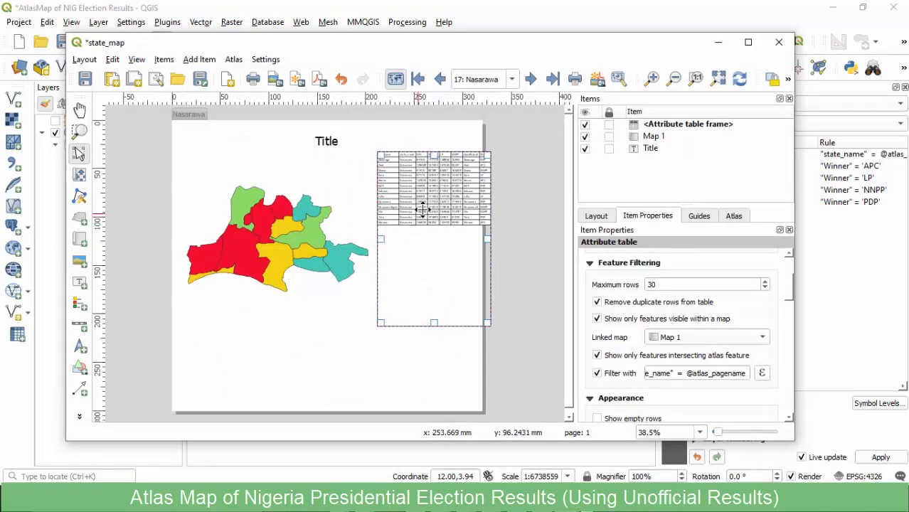
{"action": "left_click", "coordinate": [531, 79]}
{"action": "scroll", "coordinate": [416, 168], "scroll_direction": "up", "scroll_amount": 1}
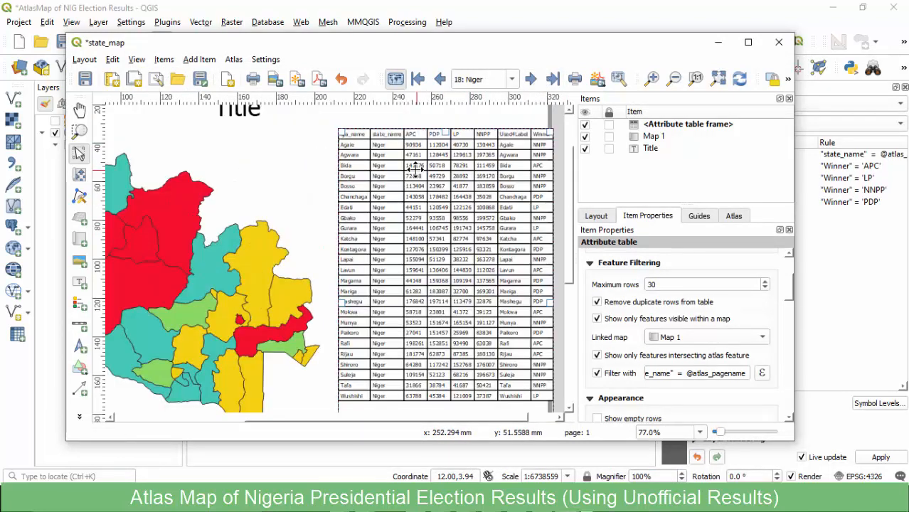
{"action": "scroll", "coordinate": [393, 184], "scroll_direction": "up", "scroll_amount": 1}
{"action": "scroll", "coordinate": [365, 142], "scroll_direction": "down", "scroll_amount": 1}
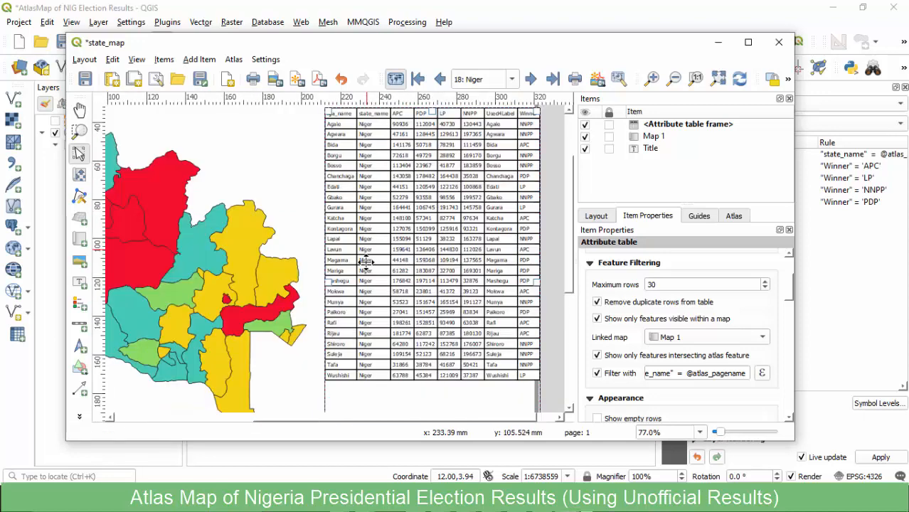
{"action": "left_click", "coordinate": [512, 79]}
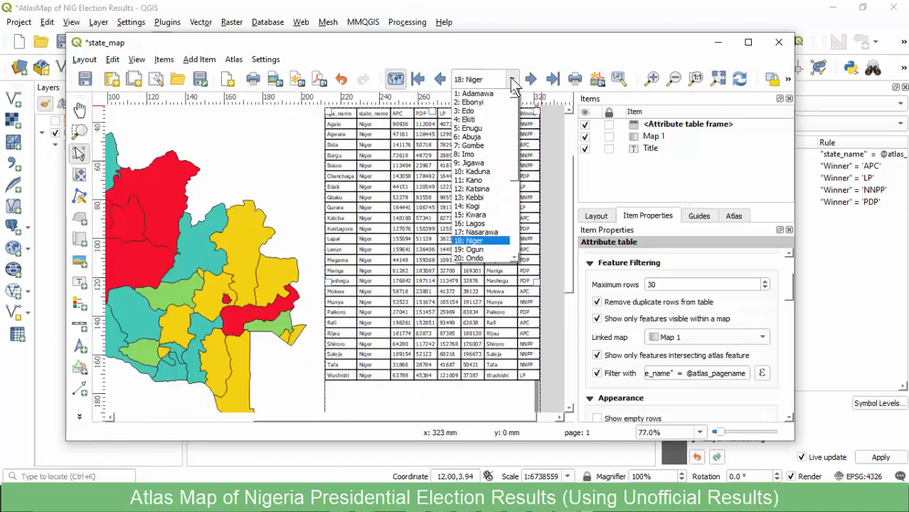
{"action": "left_click", "coordinate": [482, 173]}
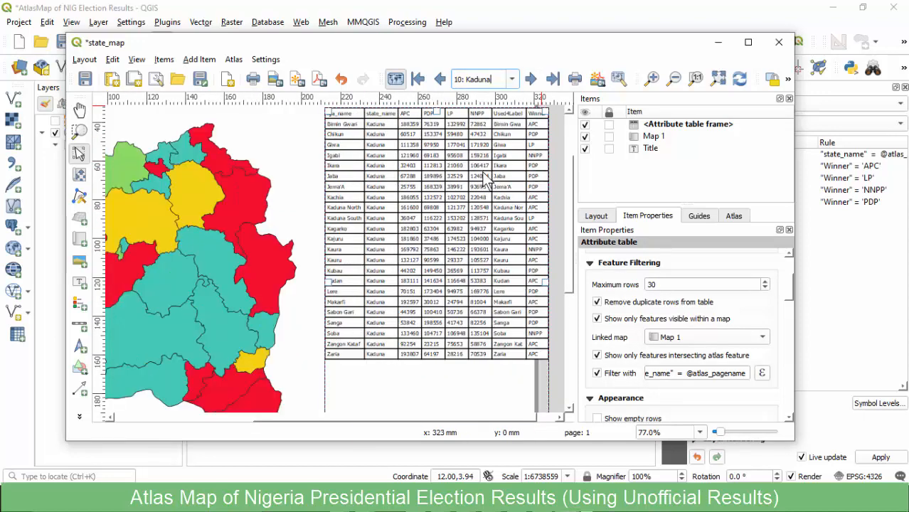
Examine the Kaduna page's map and attribute table, reading the column headings from lga_name to Winner.
{"action": "scroll", "coordinate": [389, 221], "scroll_direction": "down", "scroll_amount": 1}
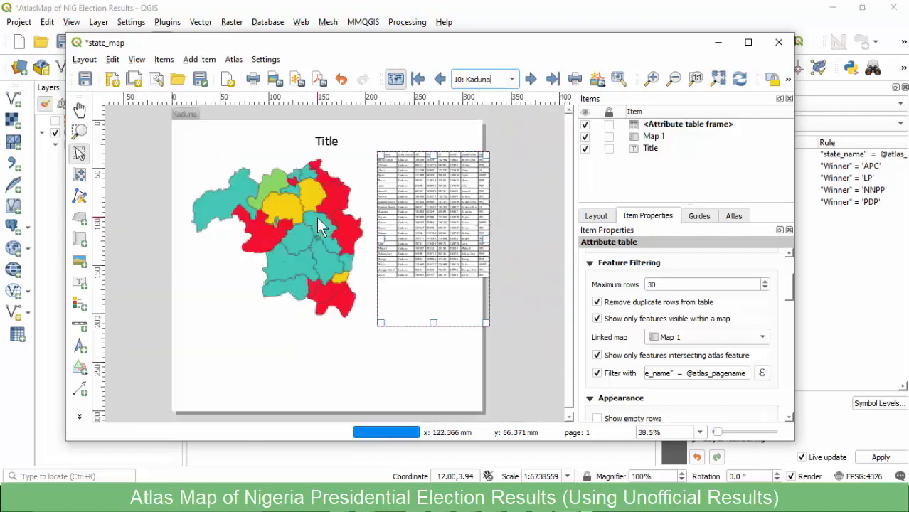
{"action": "scroll", "coordinate": [403, 179], "scroll_direction": "up", "scroll_amount": 1}
{"action": "scroll", "coordinate": [369, 170], "scroll_direction": "down", "scroll_amount": 1}
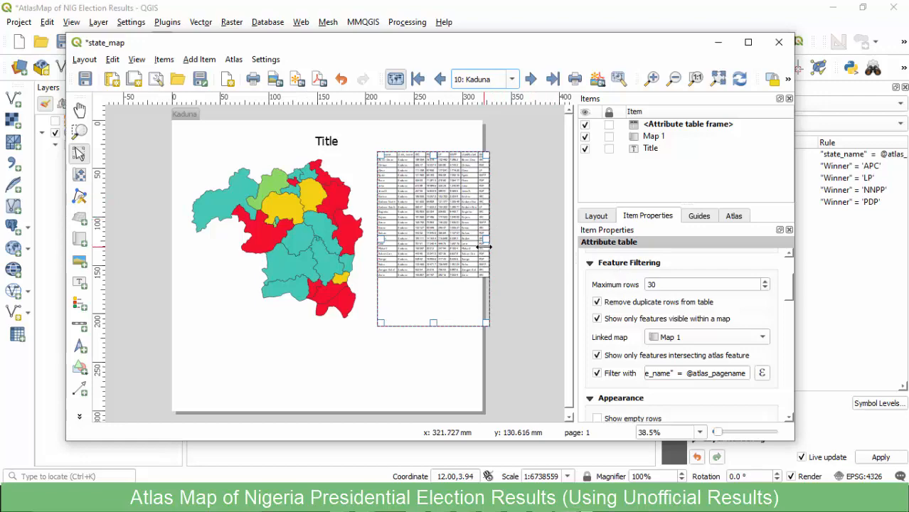
{"action": "scroll", "coordinate": [406, 149], "scroll_direction": "up", "scroll_amount": 2}
{"action": "scroll", "coordinate": [354, 188], "scroll_direction": "down", "scroll_amount": 1}
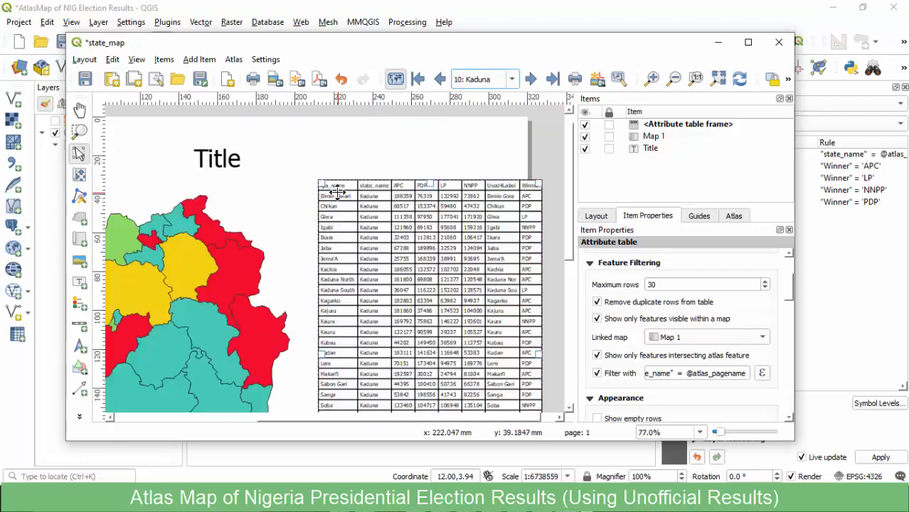
{"action": "scroll", "coordinate": [359, 197], "scroll_direction": "up", "scroll_amount": 1}
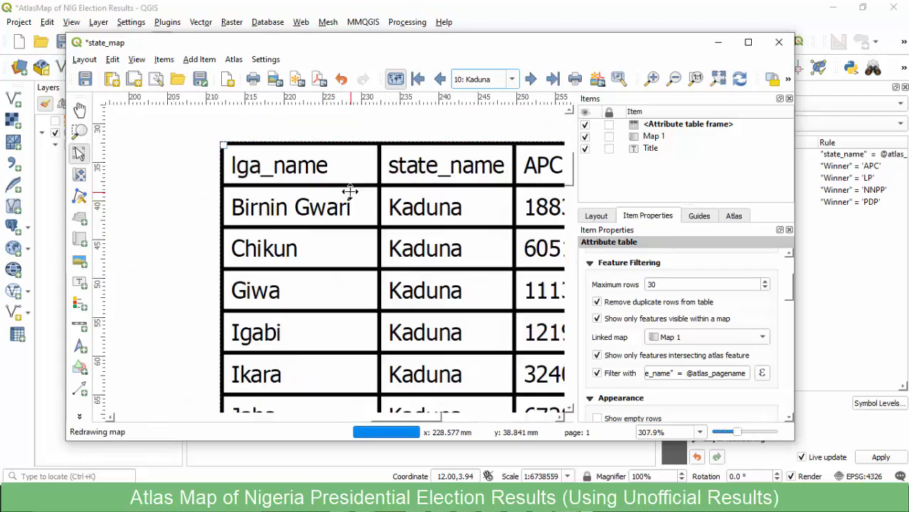
{"action": "scroll", "coordinate": [320, 187], "scroll_direction": "down", "scroll_amount": 1}
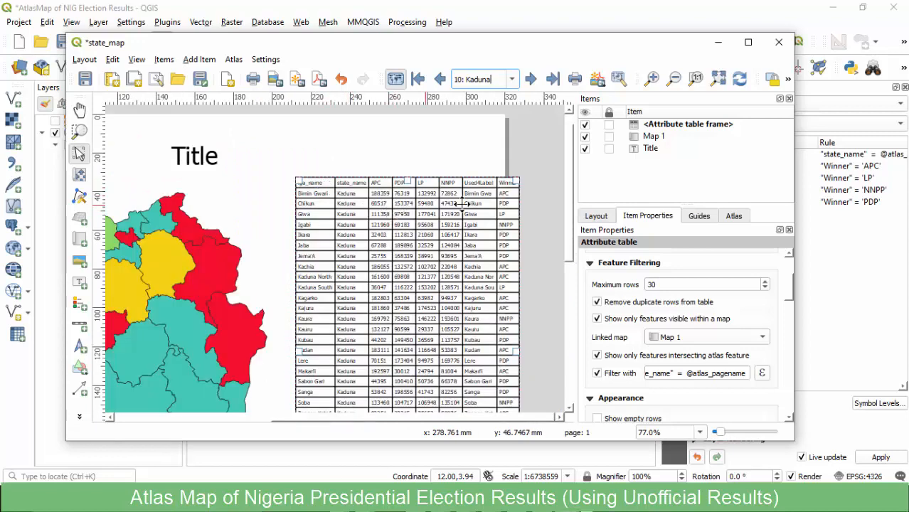
{"action": "scroll", "coordinate": [487, 187], "scroll_direction": "up", "scroll_amount": 2}
{"action": "scroll", "coordinate": [400, 178], "scroll_direction": "down", "scroll_amount": 1}
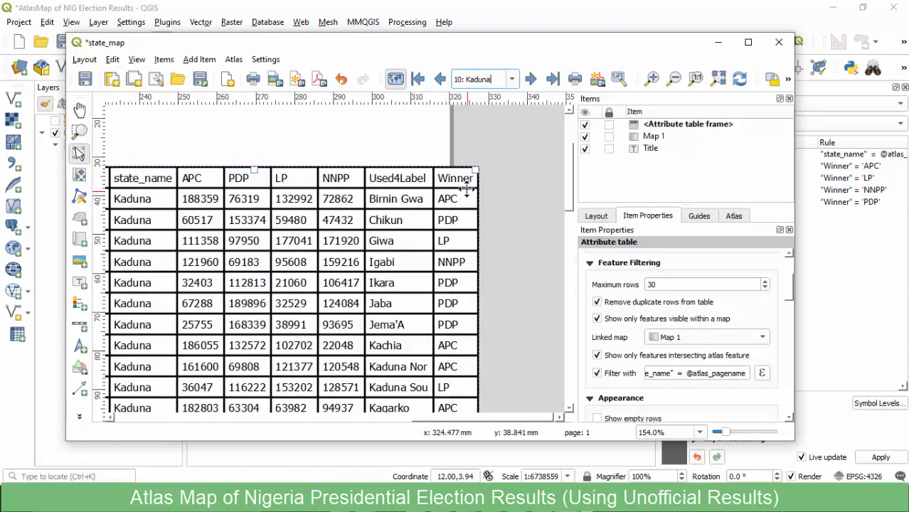
Remove the Used4Label column from the attribute table's selected attributes and apply the change.
{"action": "scroll", "coordinate": [457, 203], "scroll_direction": "down", "scroll_amount": 1}
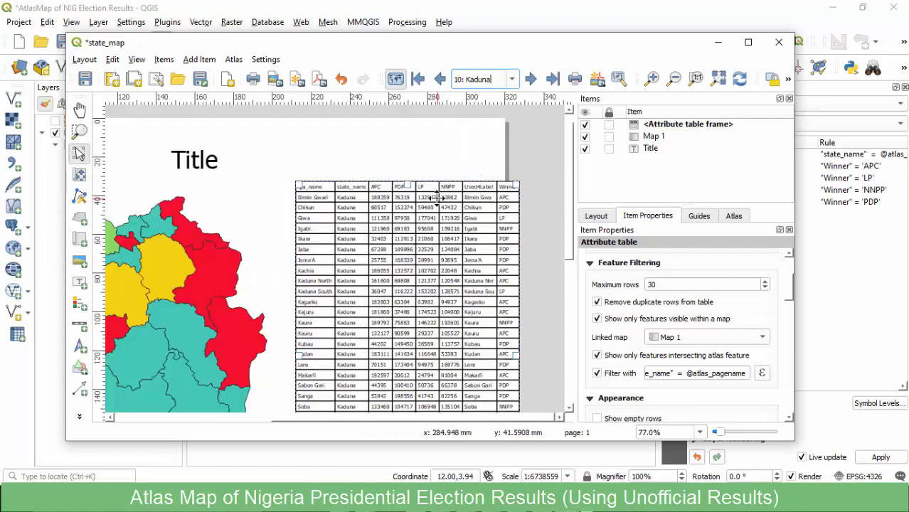
{"action": "scroll", "coordinate": [447, 191], "scroll_direction": "up", "scroll_amount": 1}
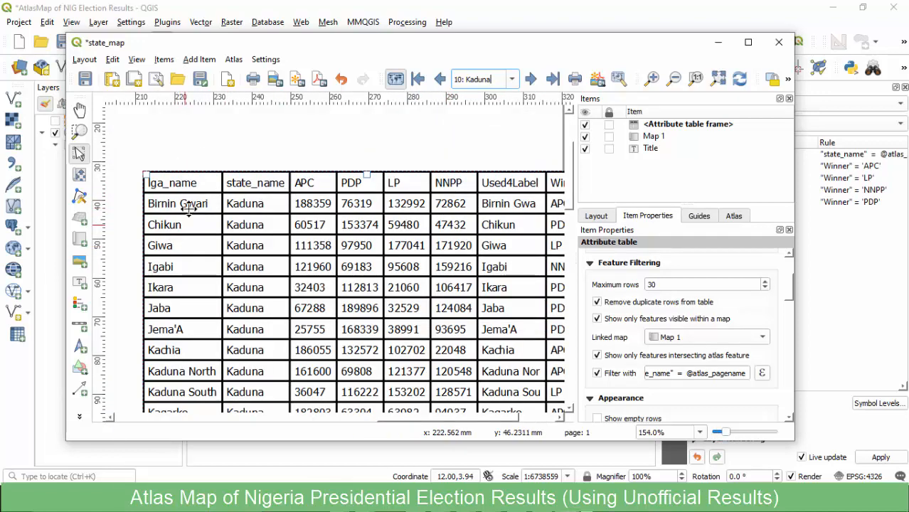
{"action": "scroll", "coordinate": [227, 196], "scroll_direction": "down", "scroll_amount": 1}
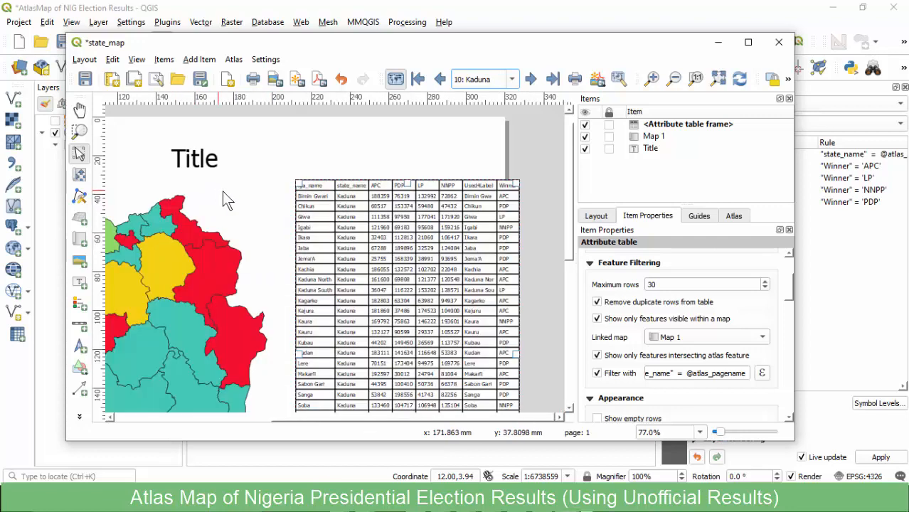
{"action": "scroll", "coordinate": [223, 191], "scroll_direction": "down", "scroll_amount": 1}
{"action": "scroll", "coordinate": [640, 286], "scroll_direction": "up", "scroll_amount": 3}
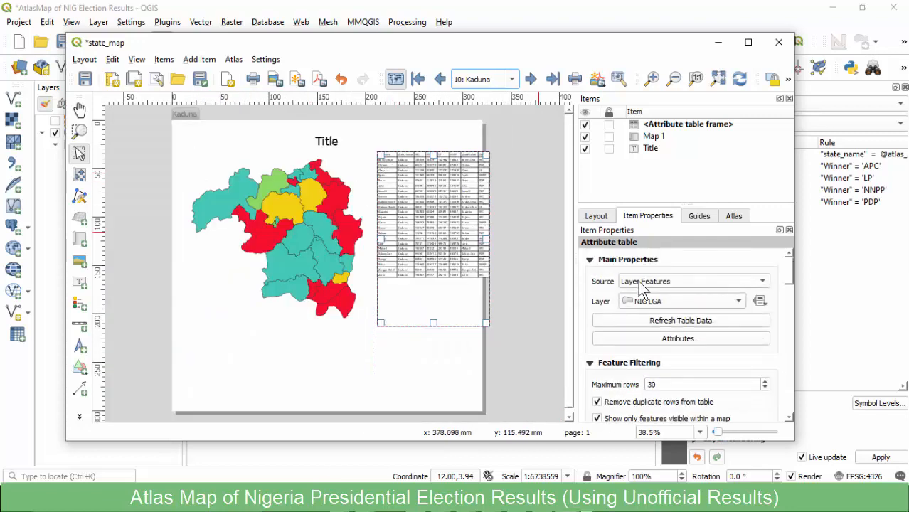
{"action": "scroll", "coordinate": [640, 343], "scroll_direction": "down", "scroll_amount": 1}
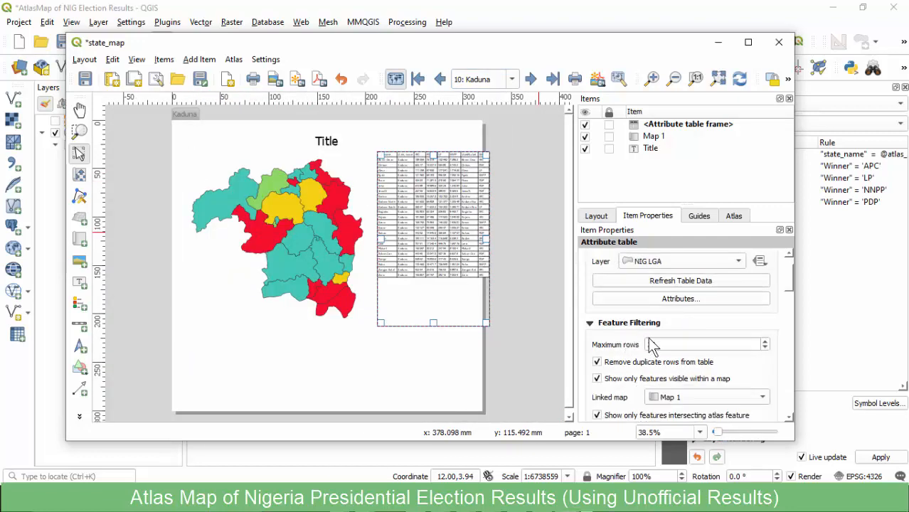
{"action": "left_click", "coordinate": [671, 299]}
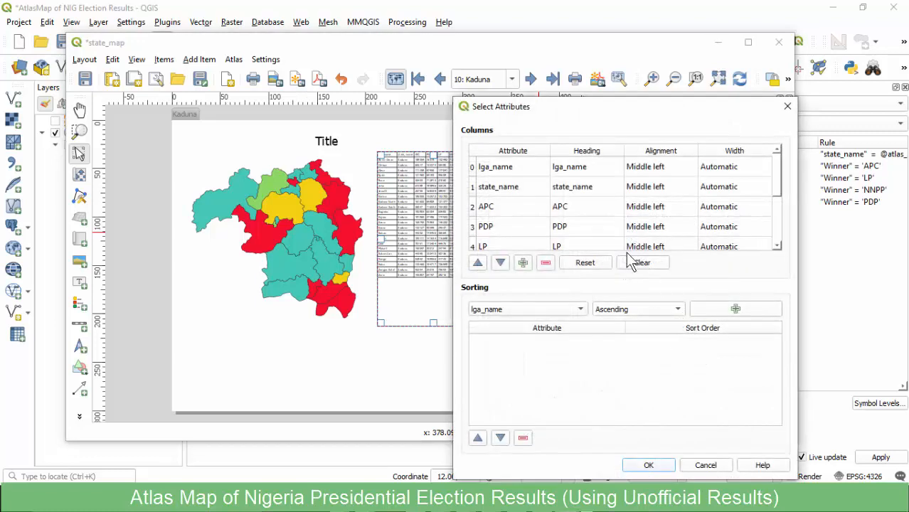
{"action": "scroll", "coordinate": [512, 178], "scroll_direction": "down", "scroll_amount": 1}
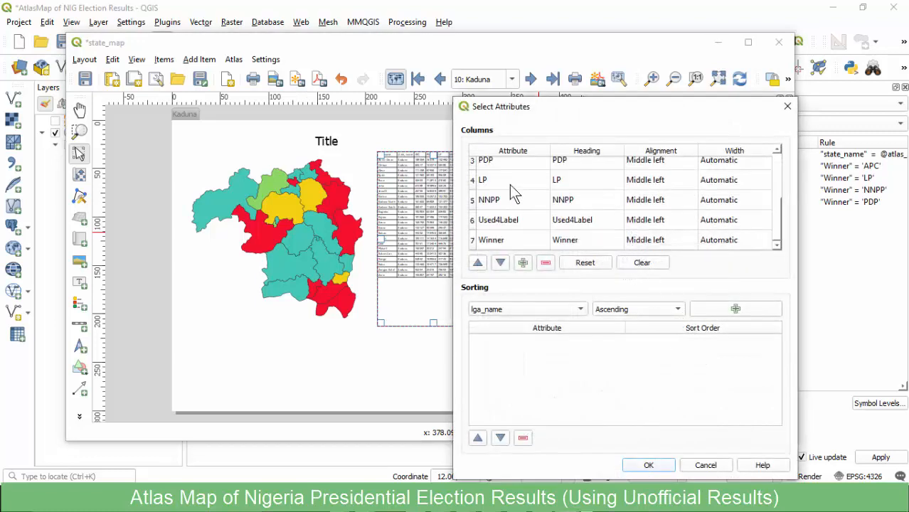
{"action": "double_click", "coordinate": [475, 222]}
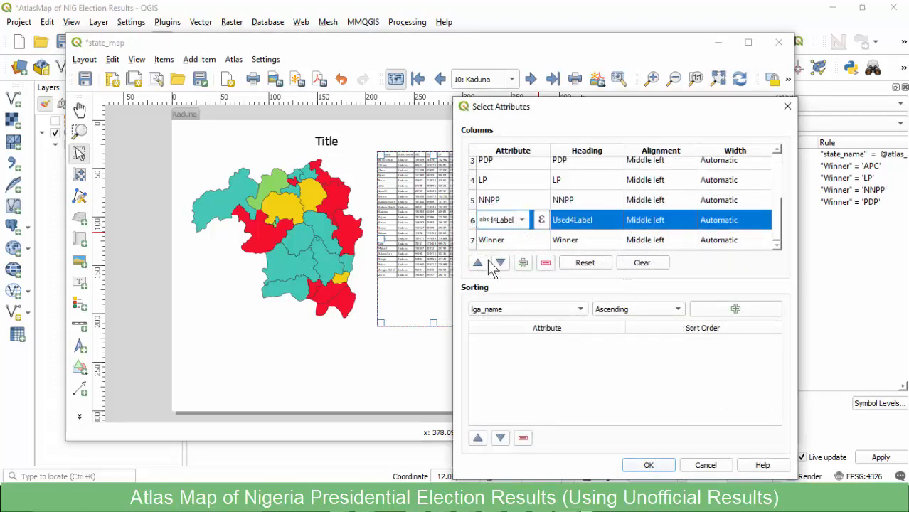
{"action": "left_click", "coordinate": [544, 264]}
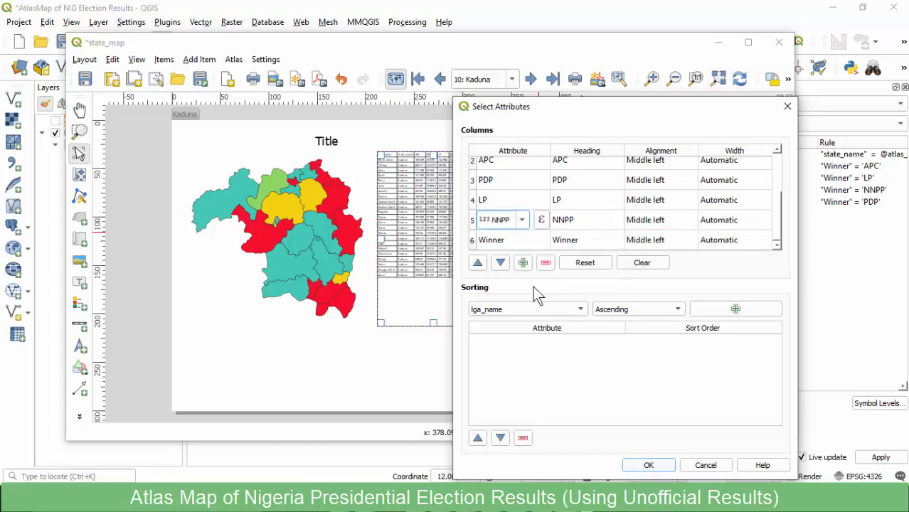
{"action": "left_click", "coordinate": [648, 465]}
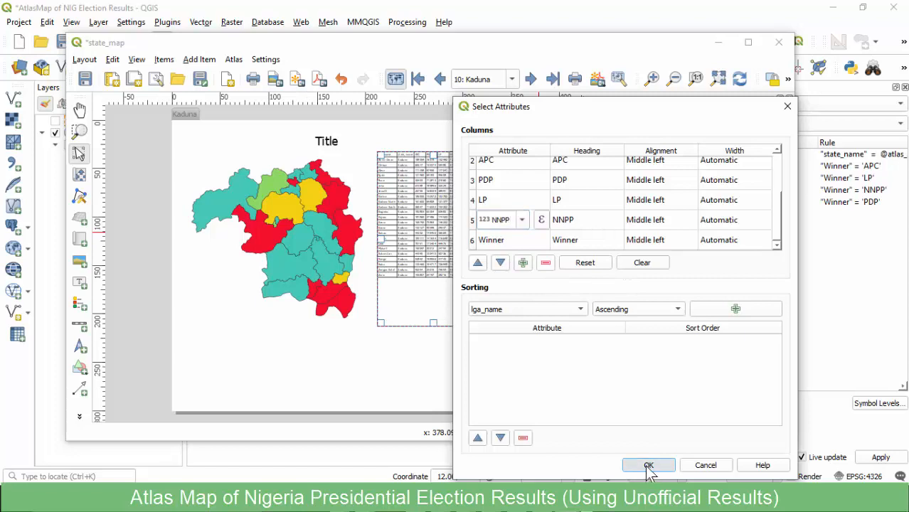
Move the state_name column ahead of lga_name in the attribute table's column order and apply it.
{"action": "scroll", "coordinate": [450, 171], "scroll_direction": "up", "scroll_amount": 1}
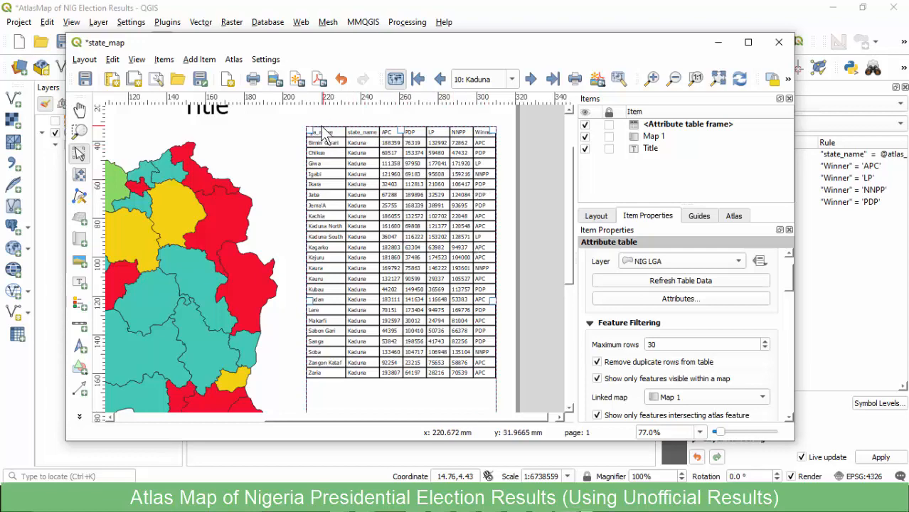
{"action": "scroll", "coordinate": [322, 128], "scroll_direction": "up", "scroll_amount": 2}
{"action": "scroll", "coordinate": [308, 183], "scroll_direction": "down", "scroll_amount": 2}
{"action": "scroll", "coordinate": [324, 173], "scroll_direction": "up", "scroll_amount": 2}
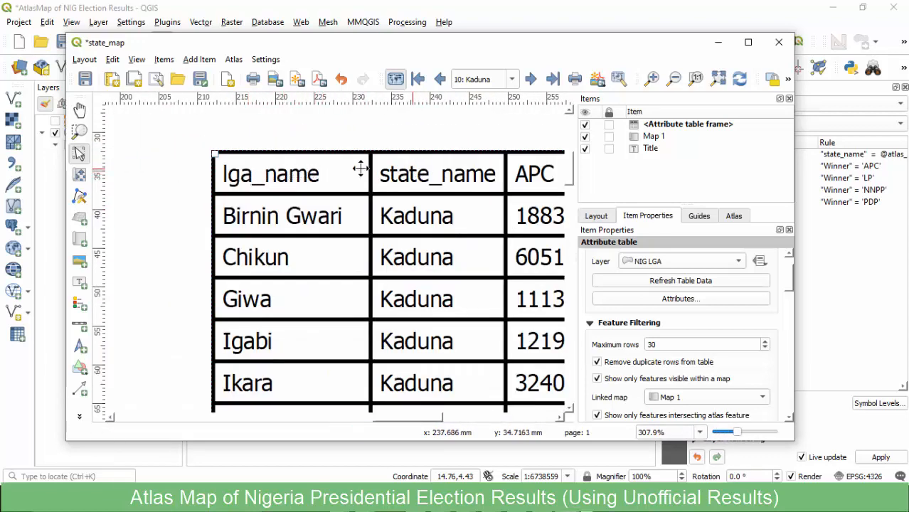
{"action": "scroll", "coordinate": [289, 177], "scroll_direction": "down", "scroll_amount": 2}
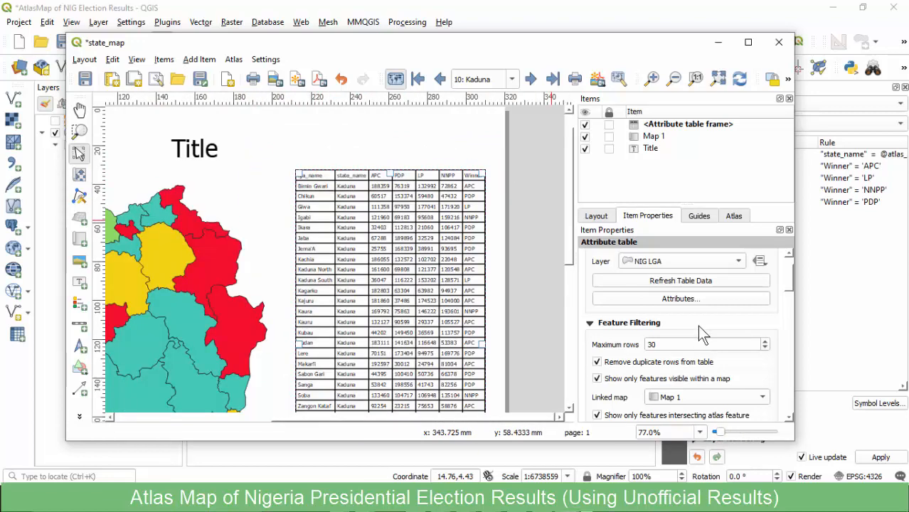
{"action": "left_click", "coordinate": [680, 299]}
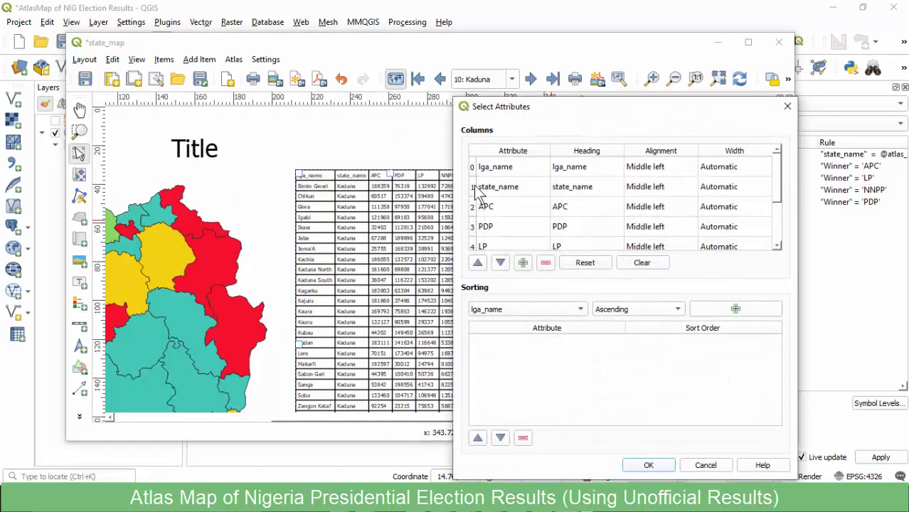
{"action": "double_click", "coordinate": [478, 188]}
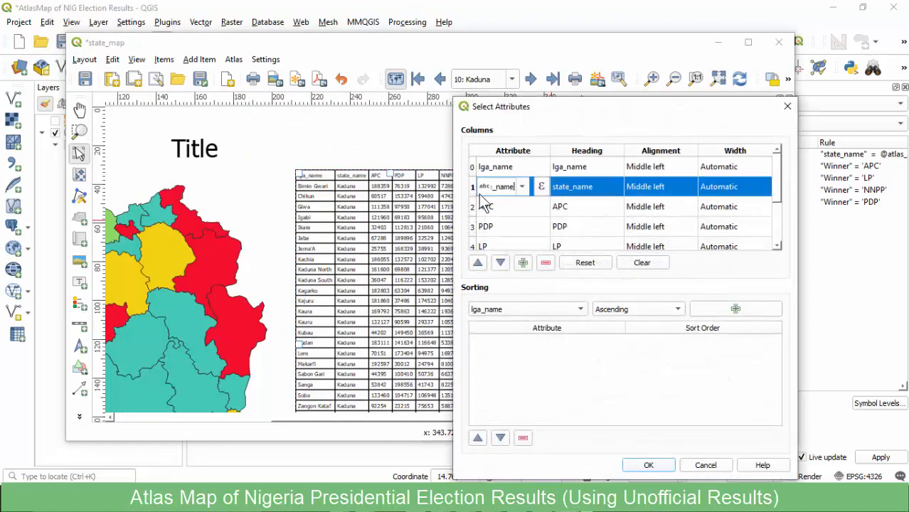
{"action": "left_click", "coordinate": [478, 263]}
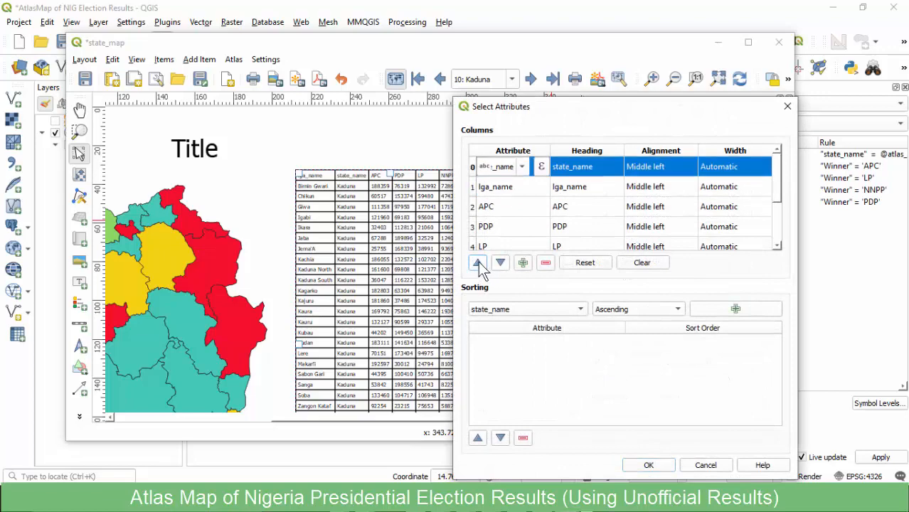
{"action": "left_click", "coordinate": [648, 466]}
Examine the Kaduna page's attribute table, checking its column headings and LGA rows beside the map.
{"action": "scroll", "coordinate": [263, 177], "scroll_direction": "up", "scroll_amount": 5}
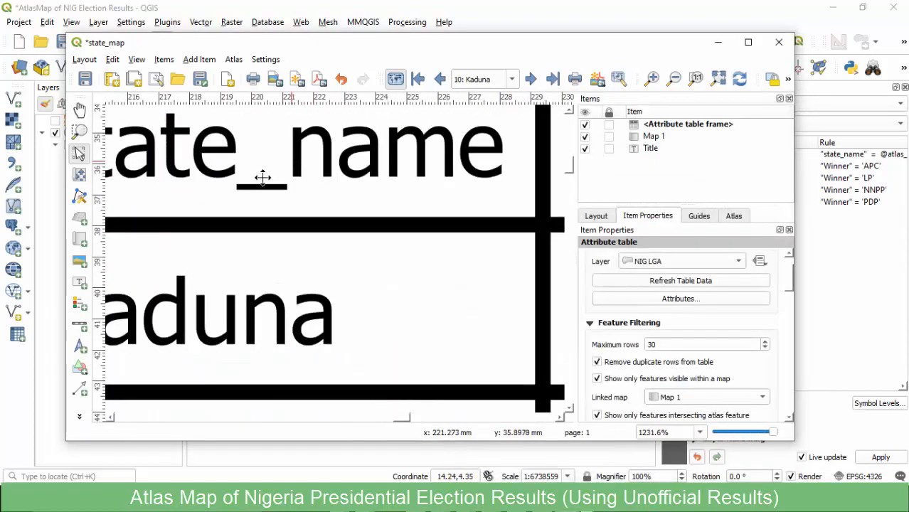
{"action": "scroll", "coordinate": [263, 178], "scroll_direction": "down", "scroll_amount": 5}
{"action": "scroll", "coordinate": [356, 210], "scroll_direction": "down", "scroll_amount": 3}
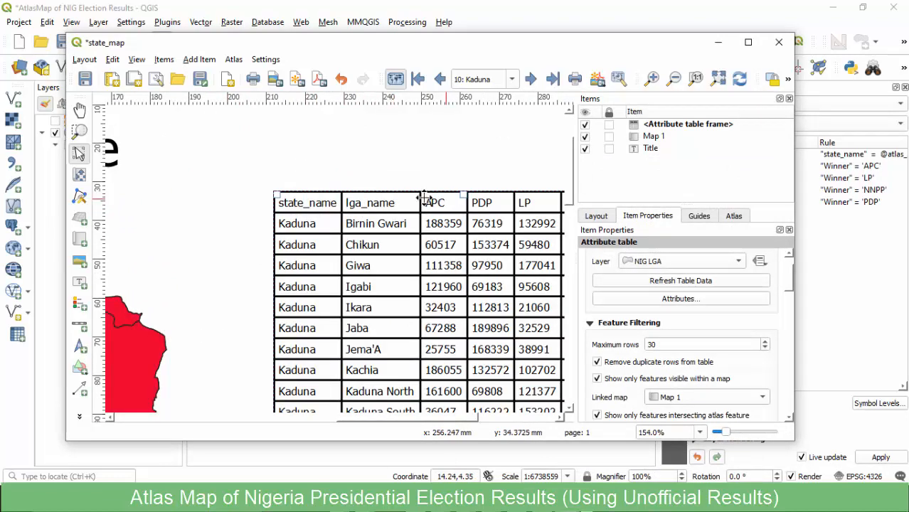
{"action": "scroll", "coordinate": [424, 199], "scroll_direction": "down", "scroll_amount": 2}
{"action": "scroll", "coordinate": [476, 199], "scroll_direction": "up", "scroll_amount": 2}
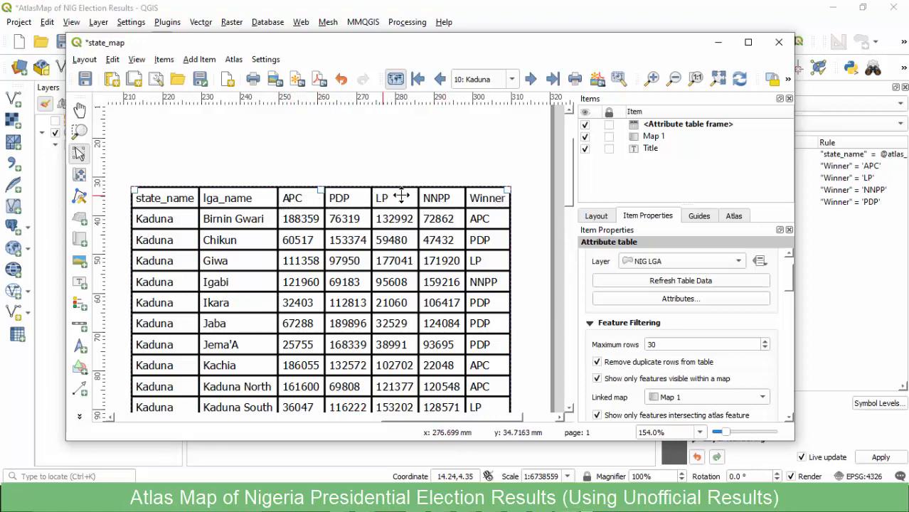
{"action": "scroll", "coordinate": [407, 186], "scroll_direction": "down", "scroll_amount": 1}
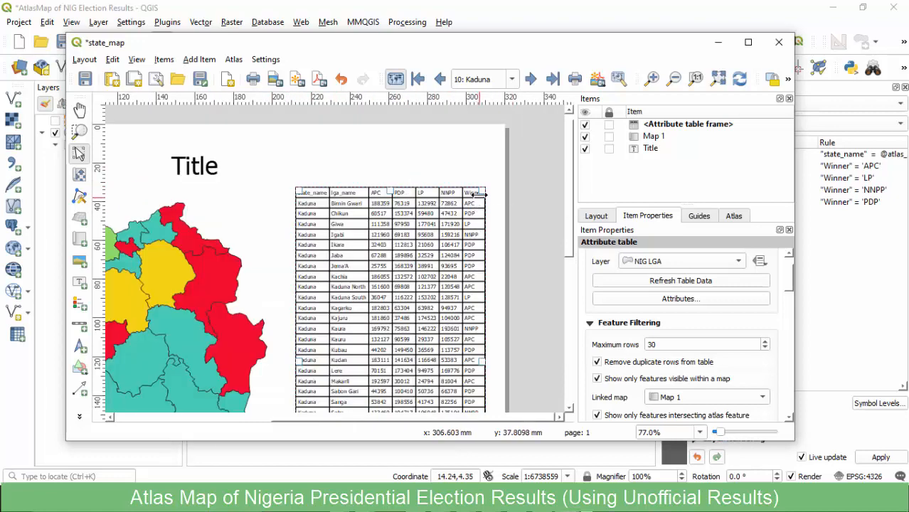
{"action": "scroll", "coordinate": [483, 193], "scroll_direction": "down", "scroll_amount": 1}
{"action": "scroll", "coordinate": [438, 160], "scroll_direction": "up", "scroll_amount": 1}
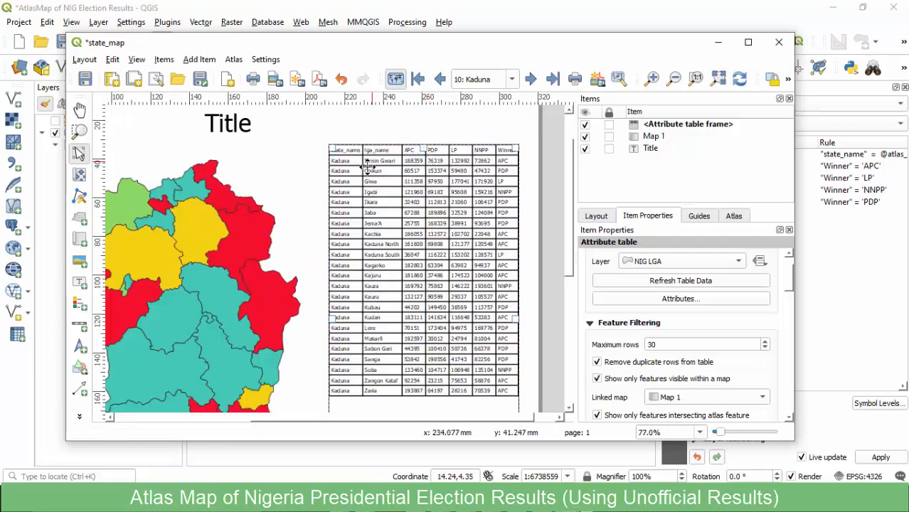
Collapse the feature filtering settings and set the table heading font to Bold, size 16.
{"action": "left_click", "coordinate": [590, 322]}
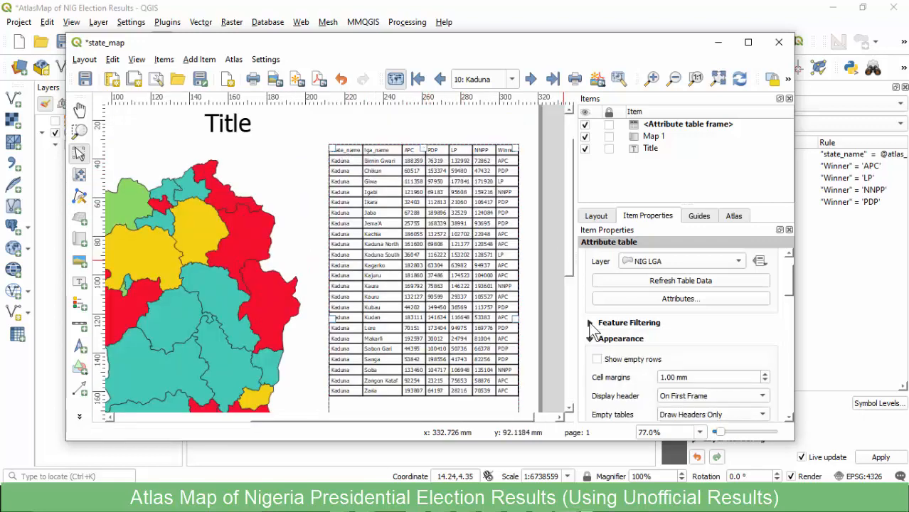
{"action": "scroll", "coordinate": [643, 325], "scroll_direction": "down", "scroll_amount": 1}
{"action": "scroll", "coordinate": [640, 320], "scroll_direction": "down", "scroll_amount": 2}
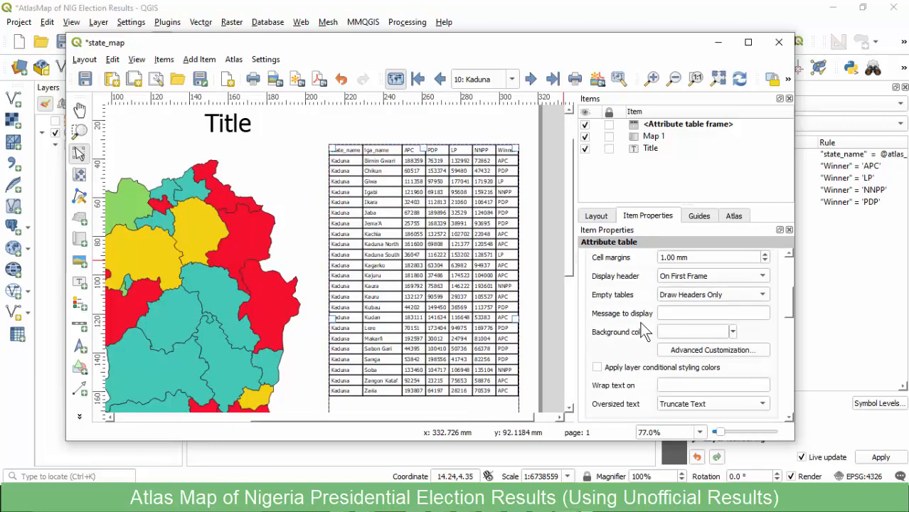
{"action": "scroll", "coordinate": [637, 319], "scroll_direction": "up", "scroll_amount": 1}
{"action": "scroll", "coordinate": [636, 319], "scroll_direction": "down", "scroll_amount": 1}
{"action": "scroll", "coordinate": [633, 349], "scroll_direction": "down", "scroll_amount": 4}
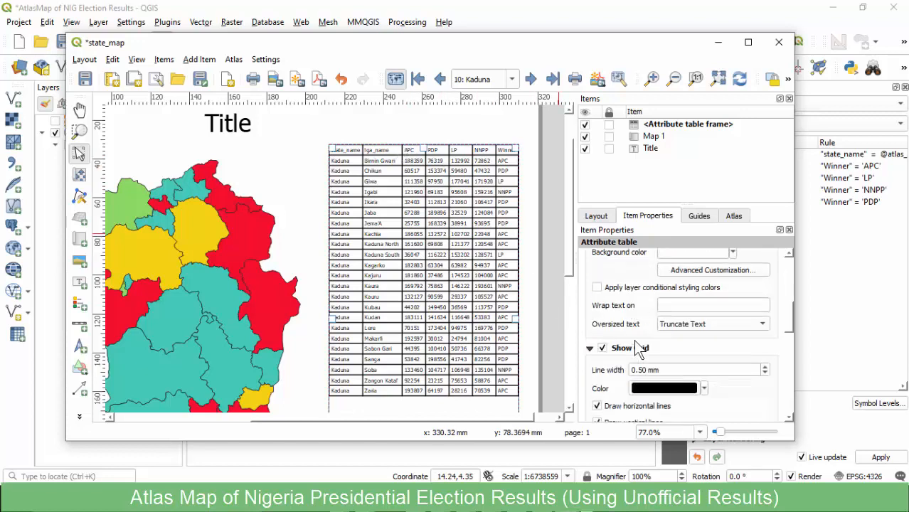
{"action": "scroll", "coordinate": [618, 348], "scroll_direction": "down", "scroll_amount": 2}
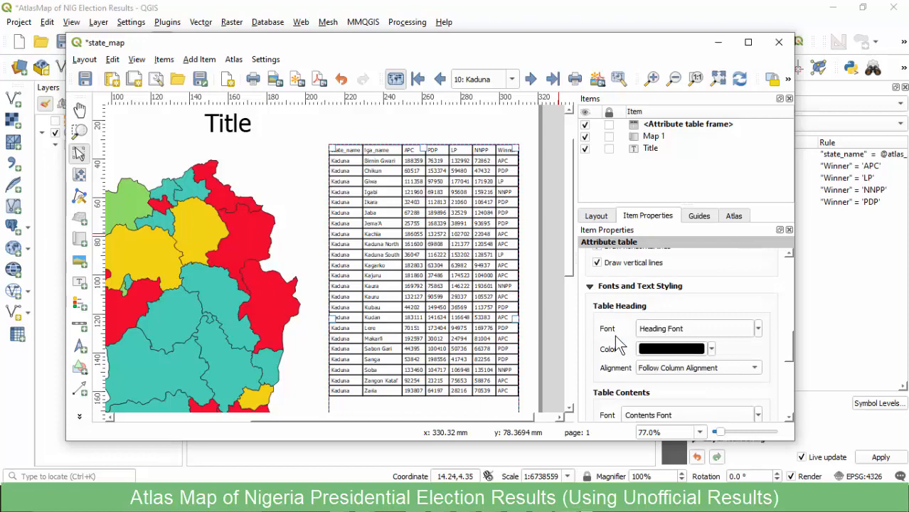
{"action": "scroll", "coordinate": [601, 327], "scroll_direction": "down", "scroll_amount": 1}
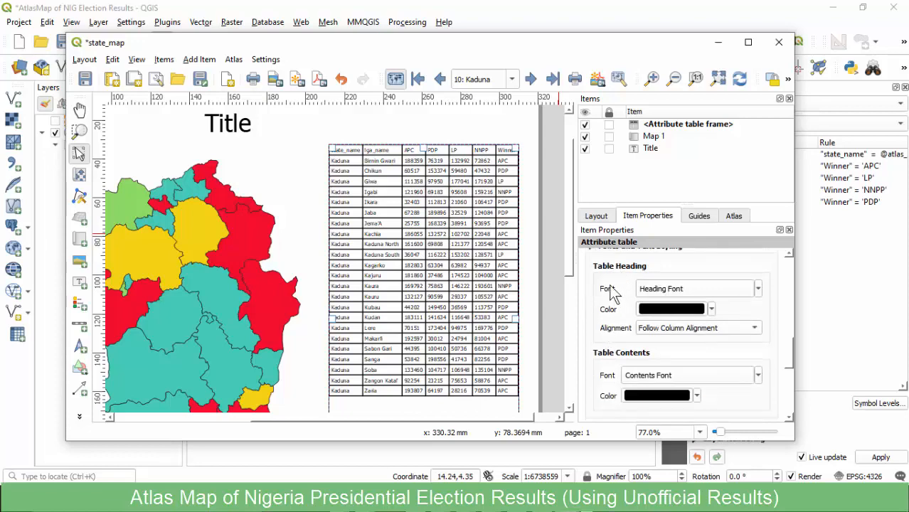
{"action": "left_click", "coordinate": [678, 288]}
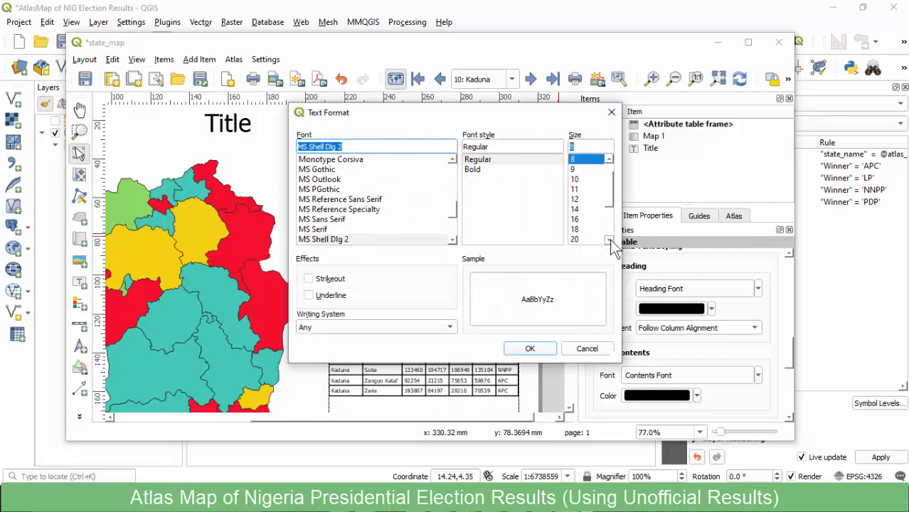
{"action": "left_click", "coordinate": [609, 240]}
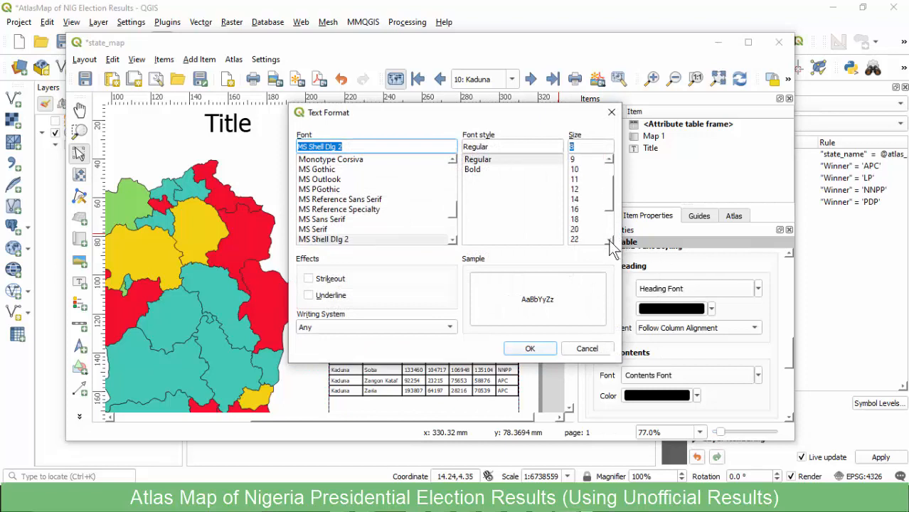
{"action": "left_click", "coordinate": [577, 210]}
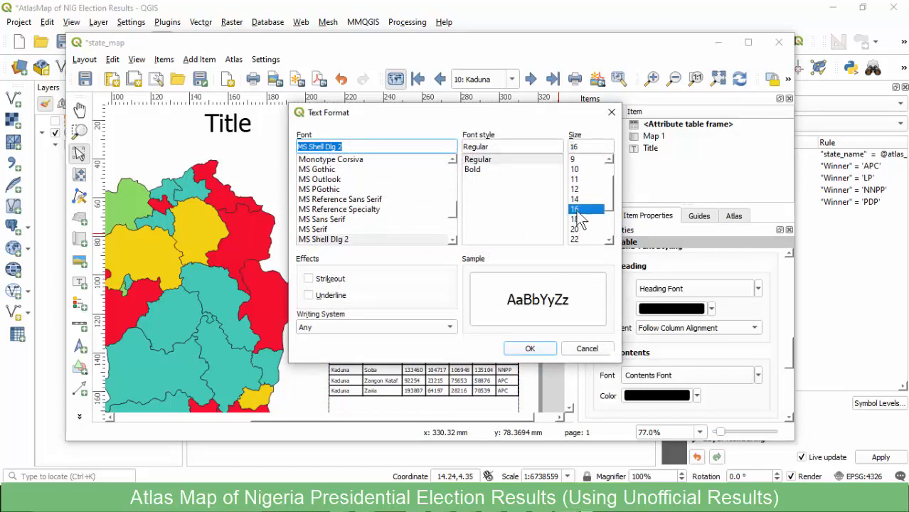
{"action": "left_click", "coordinate": [481, 170]}
{"action": "left_click", "coordinate": [540, 349]}
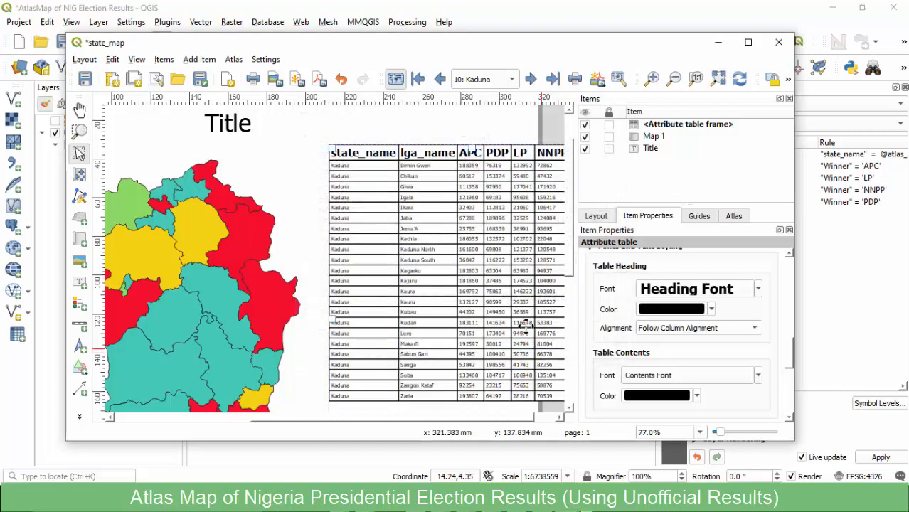
Reduce the table heading font size to 14.
{"action": "scroll", "coordinate": [362, 245], "scroll_direction": "down", "scroll_amount": 1}
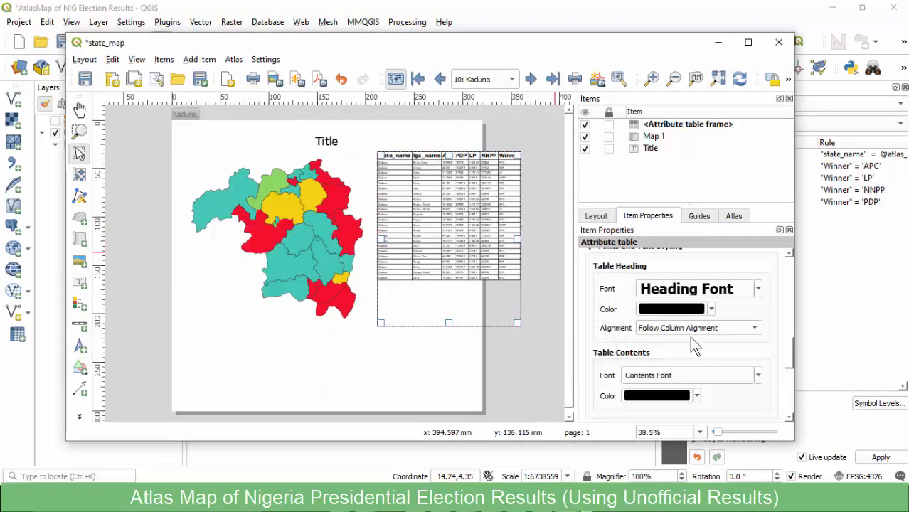
{"action": "left_click", "coordinate": [717, 294]}
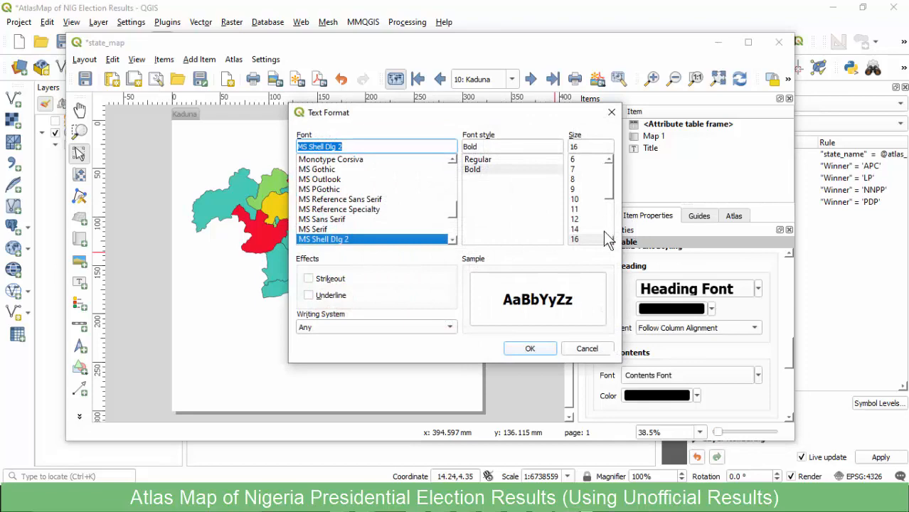
{"action": "left_click", "coordinate": [583, 230]}
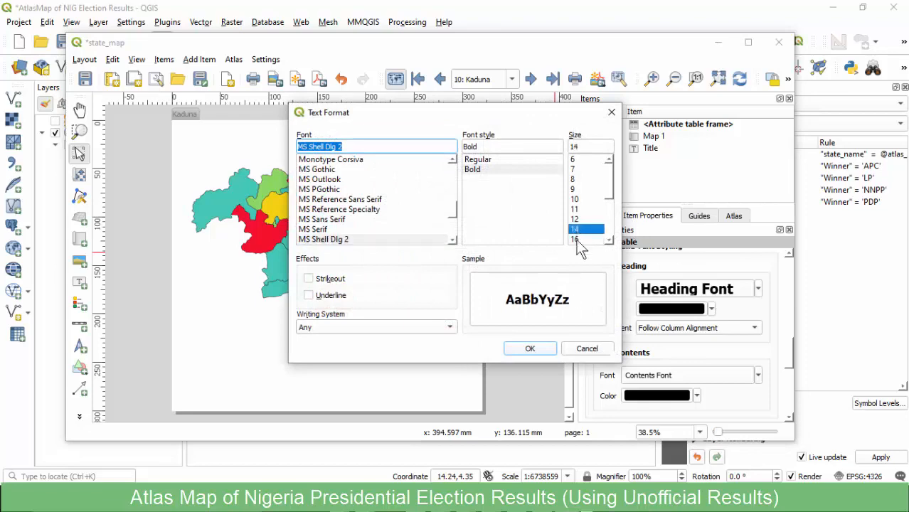
{"action": "left_click", "coordinate": [530, 348]}
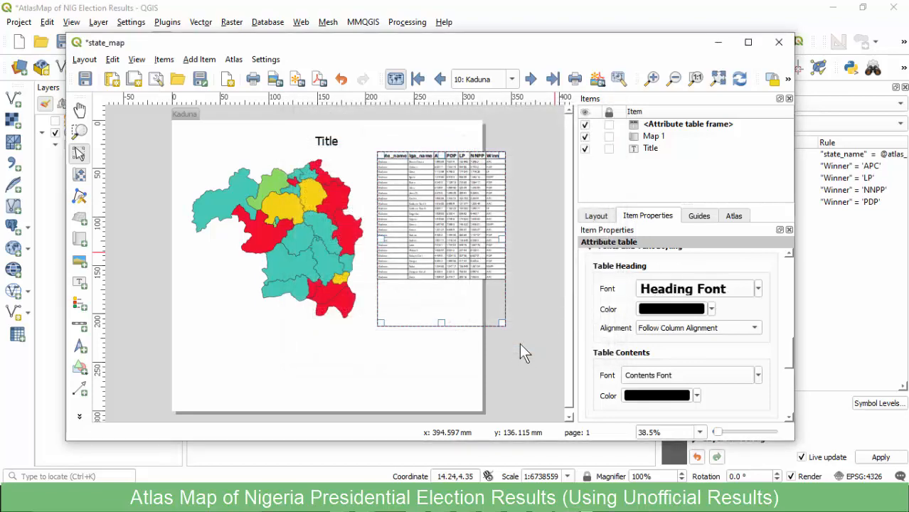
Set the attribute table's heading font to Regular style, size 14.
{"action": "left_click", "coordinate": [694, 289]}
{"action": "left_click", "coordinate": [581, 220]}
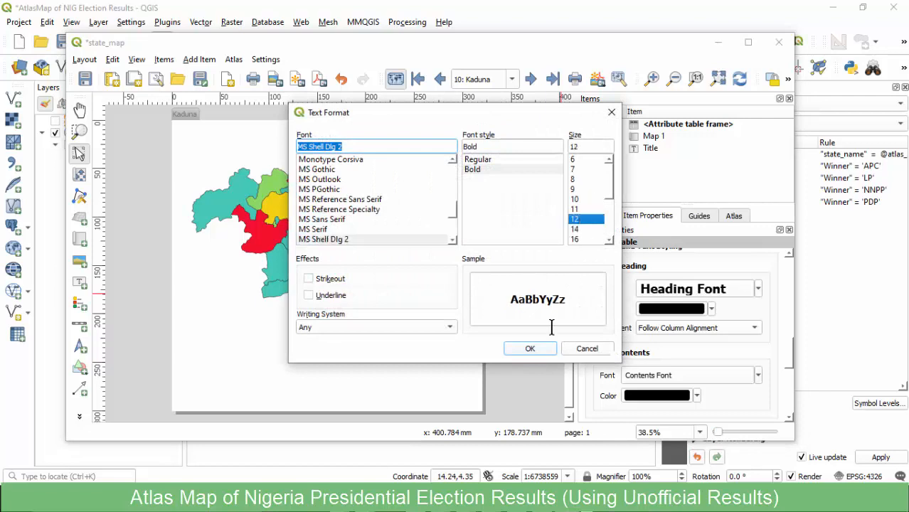
{"action": "left_click", "coordinate": [581, 230]}
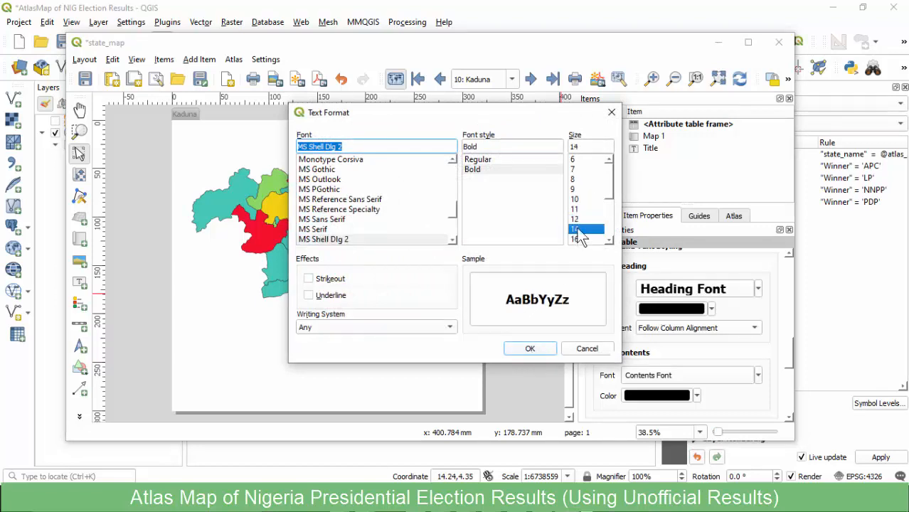
{"action": "left_click", "coordinate": [487, 160]}
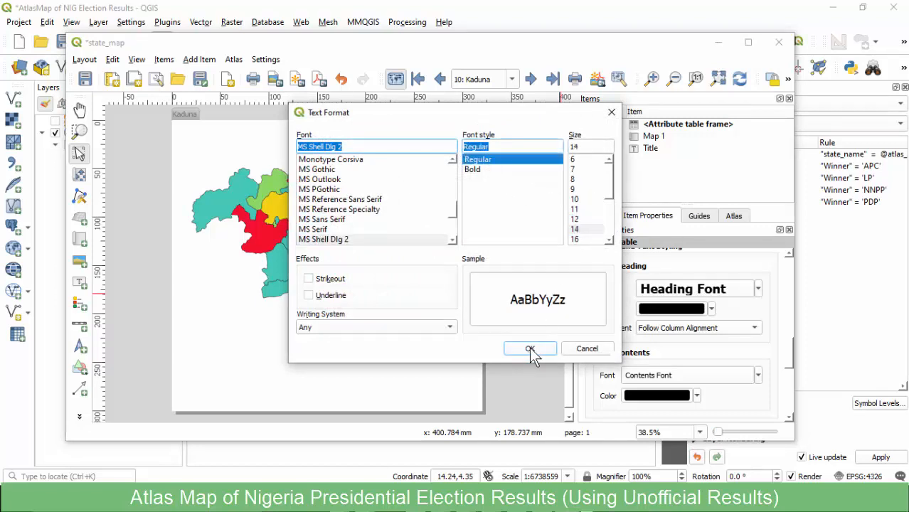
{"action": "left_click", "coordinate": [529, 348]}
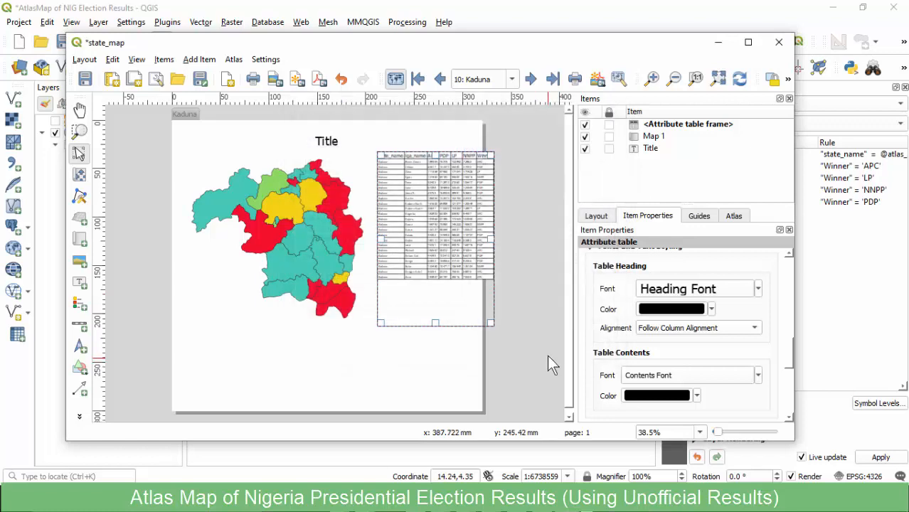
Widen the layout page to 340 mm in its page properties.
{"action": "left_click", "coordinate": [295, 238]}
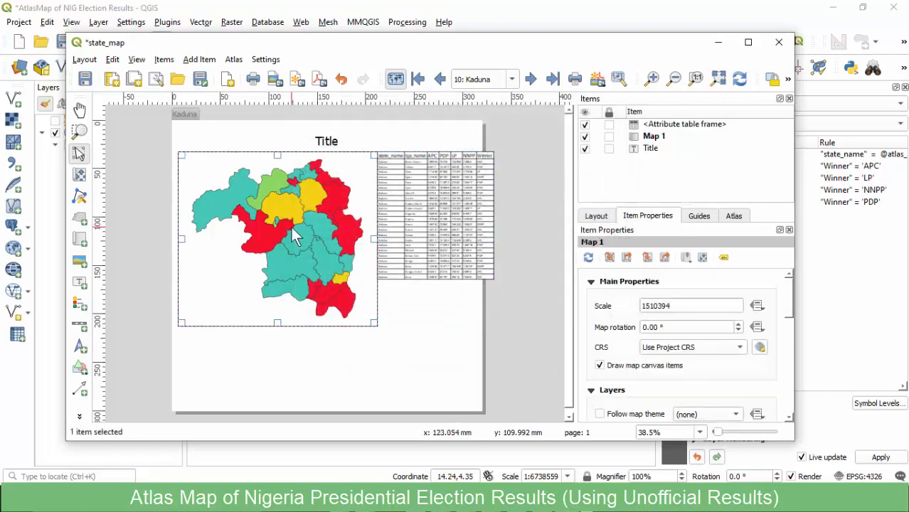
{"action": "left_click", "coordinate": [443, 214]}
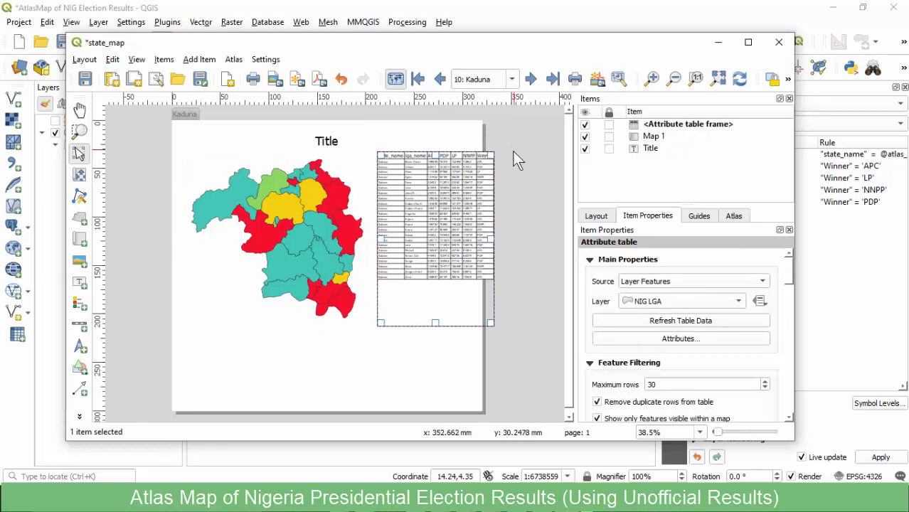
{"action": "left_click", "coordinate": [428, 365]}
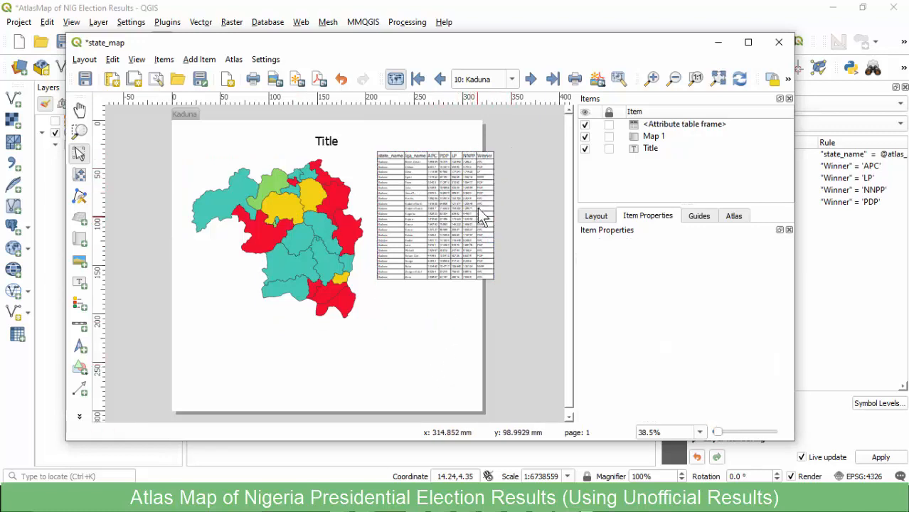
{"action": "right_click", "coordinate": [424, 359]}
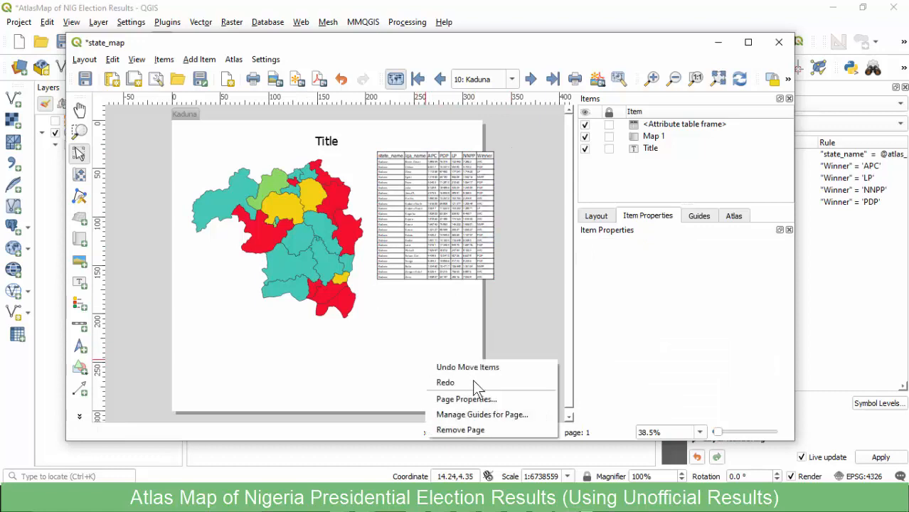
{"action": "left_click", "coordinate": [463, 398]}
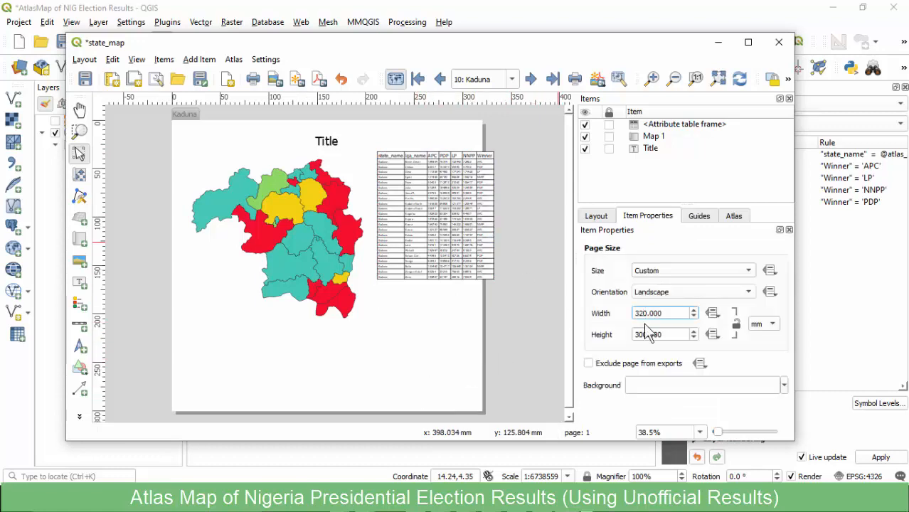
{"action": "key", "text": "BackSpace"}
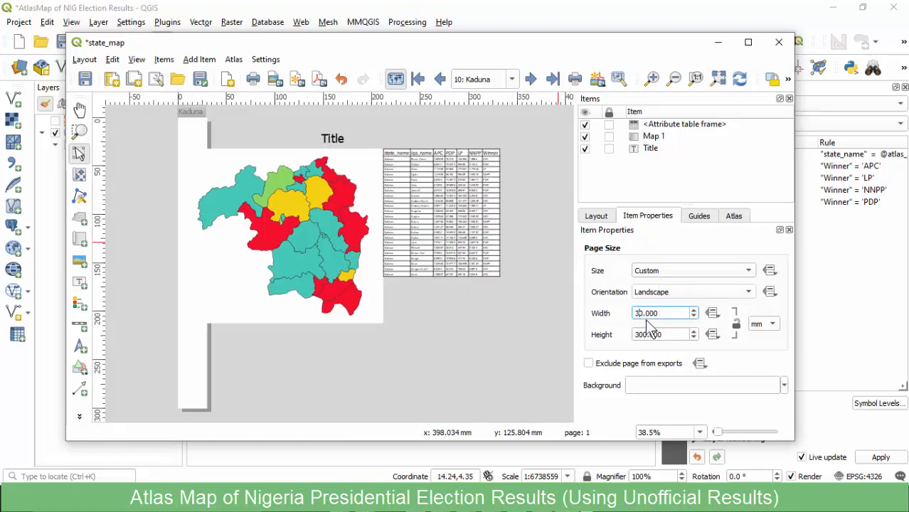
{"action": "type", "text": "4"}
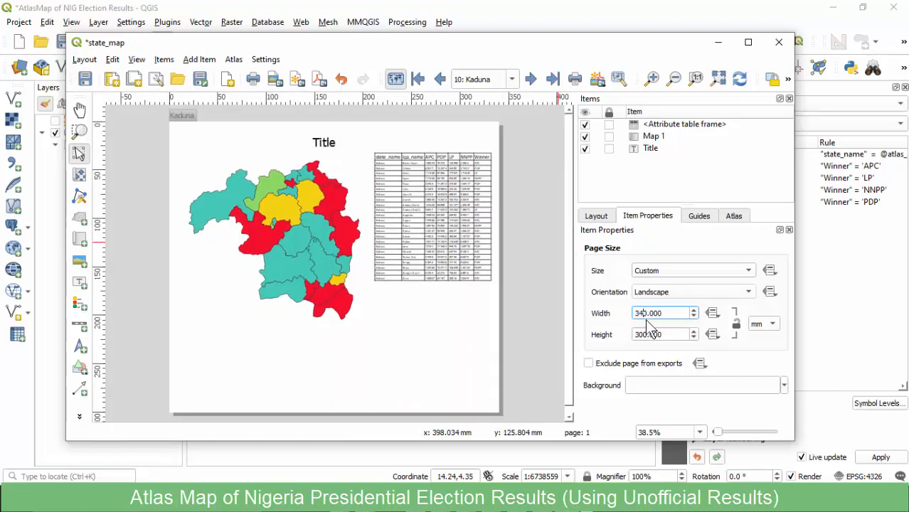
Set the attribute table's contents font to Regular style, size 12.
{"action": "left_click", "coordinate": [437, 190]}
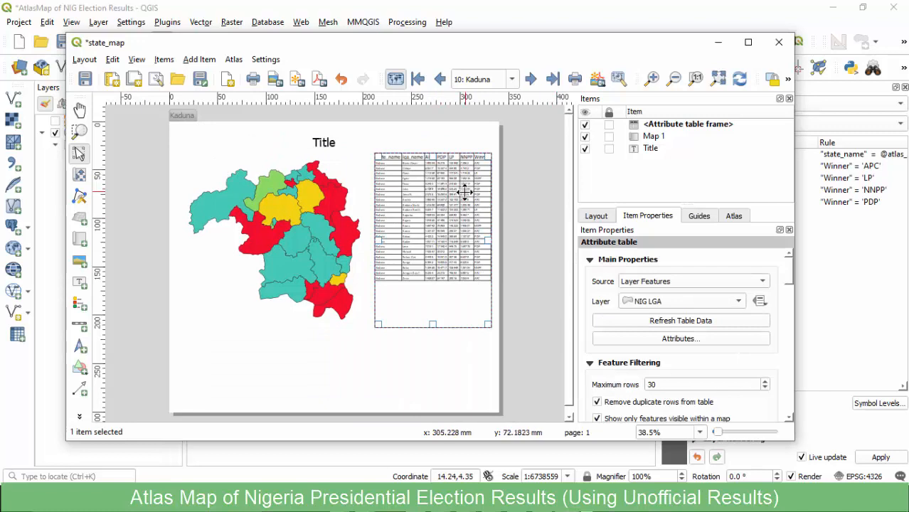
{"action": "scroll", "coordinate": [593, 285], "scroll_direction": "down", "scroll_amount": 10}
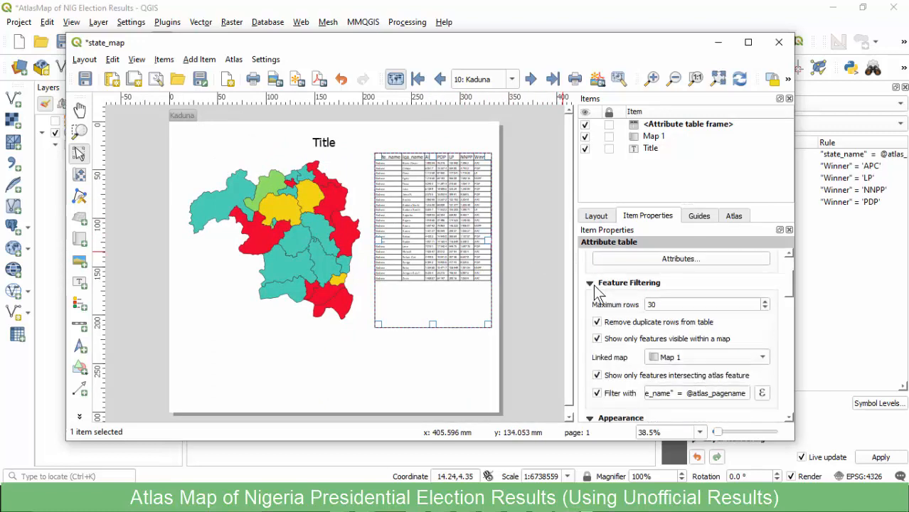
{"action": "scroll", "coordinate": [632, 332], "scroll_direction": "down", "scroll_amount": 10}
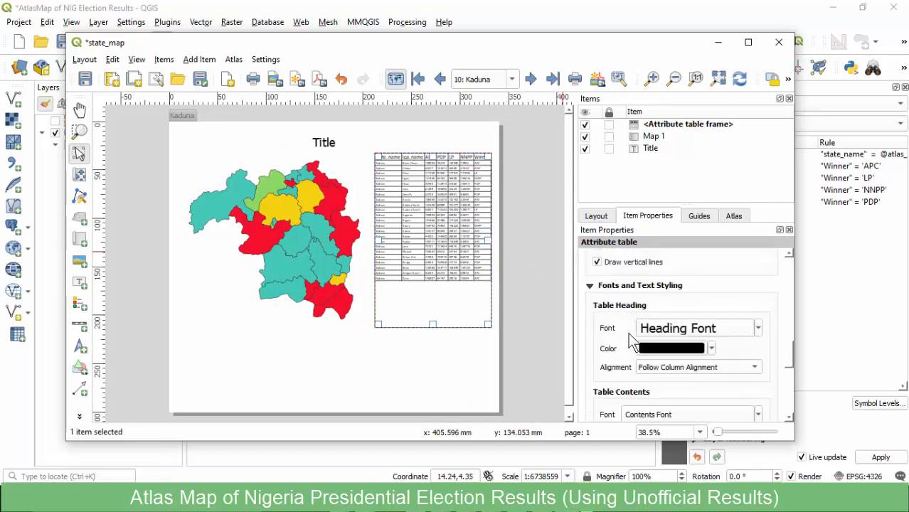
{"action": "scroll", "coordinate": [619, 333], "scroll_direction": "down", "scroll_amount": 3}
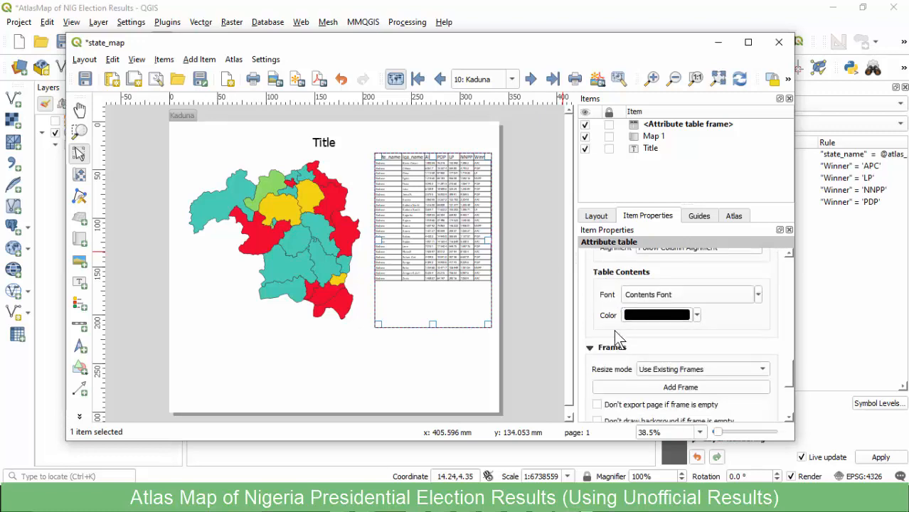
{"action": "left_click", "coordinate": [660, 298]}
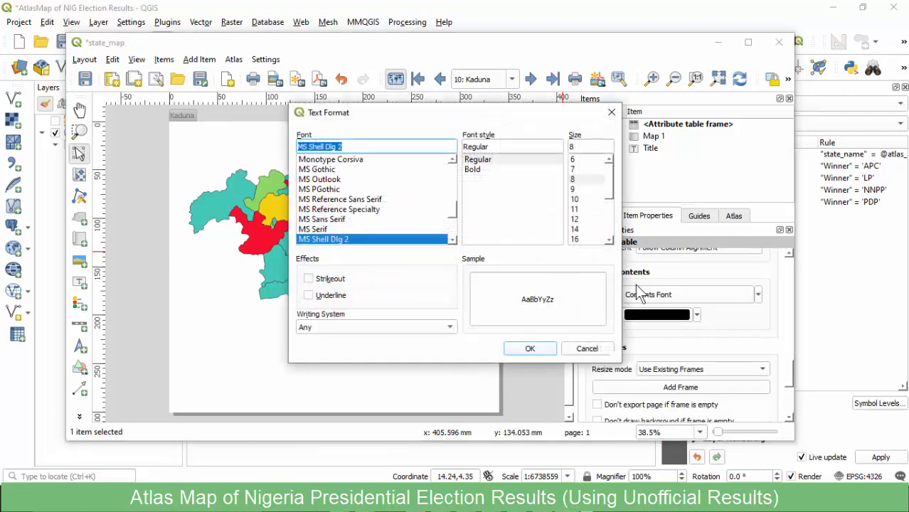
{"action": "left_click", "coordinate": [490, 160]}
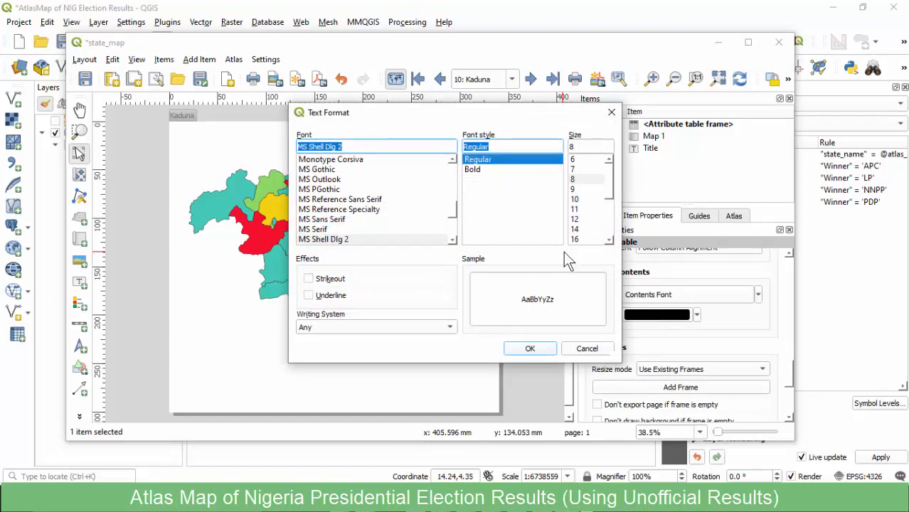
{"action": "left_click", "coordinate": [606, 238]}
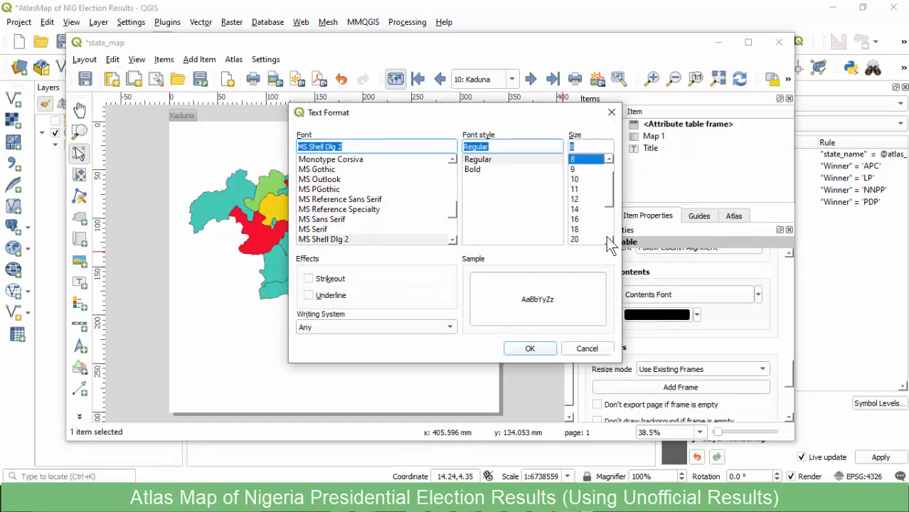
{"action": "left_click", "coordinate": [578, 199]}
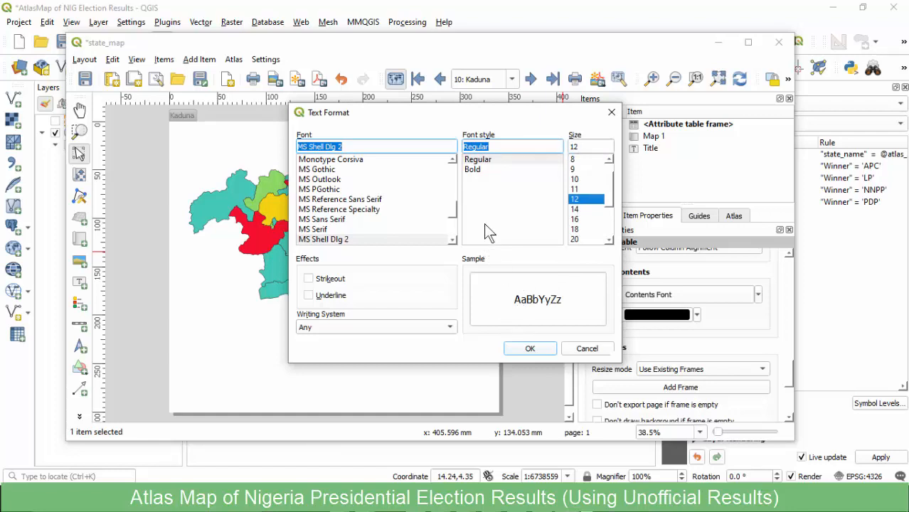
{"action": "left_click", "coordinate": [476, 161]}
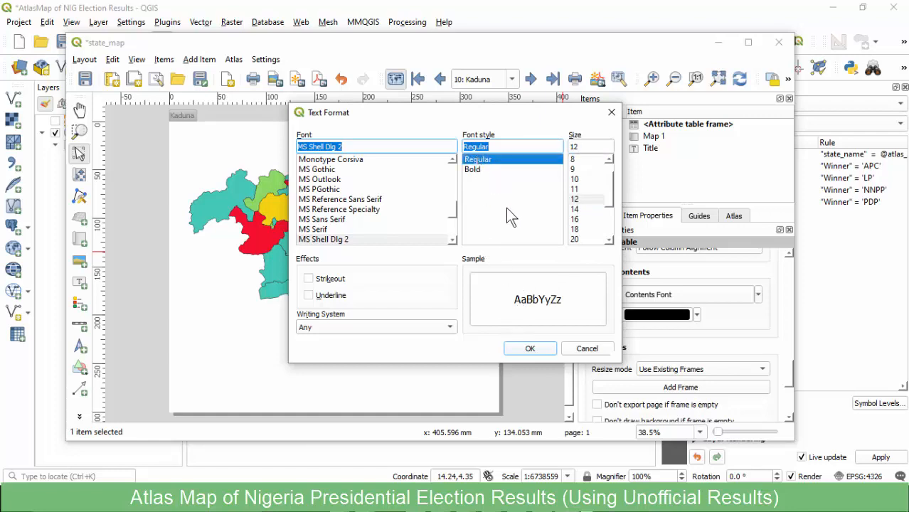
{"action": "left_click", "coordinate": [530, 348]}
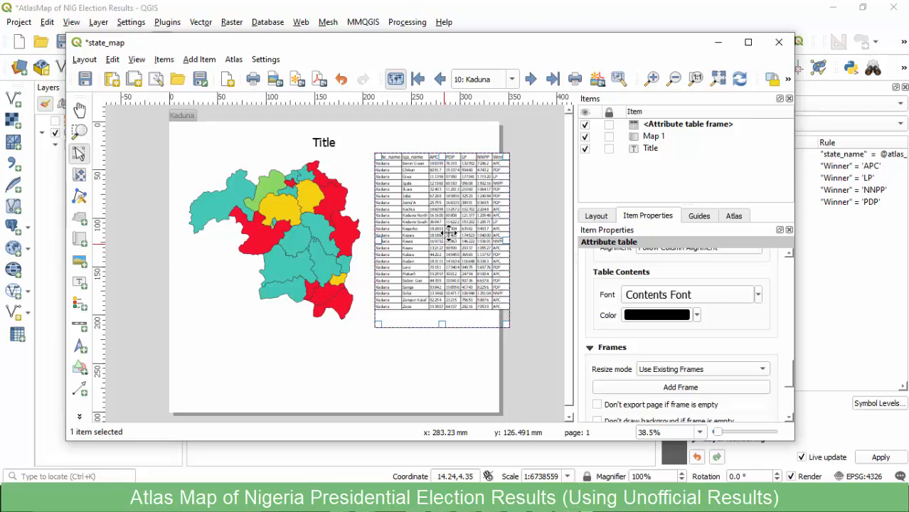
Set the layout page width to 355 mm, trying 350 and 360 mm first.
{"action": "left_click", "coordinate": [469, 352]}
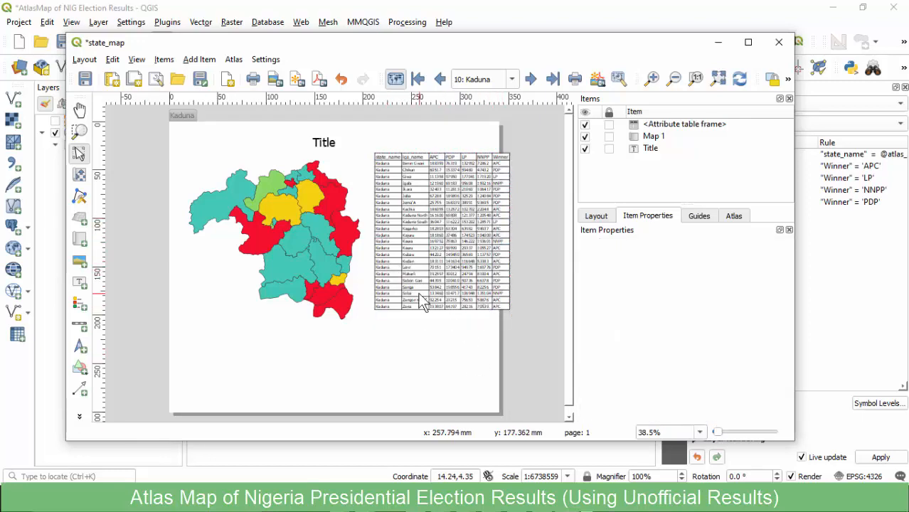
{"action": "right_click", "coordinate": [433, 339]}
{"action": "left_click", "coordinate": [459, 375]}
{"action": "left_click", "coordinate": [640, 312]}
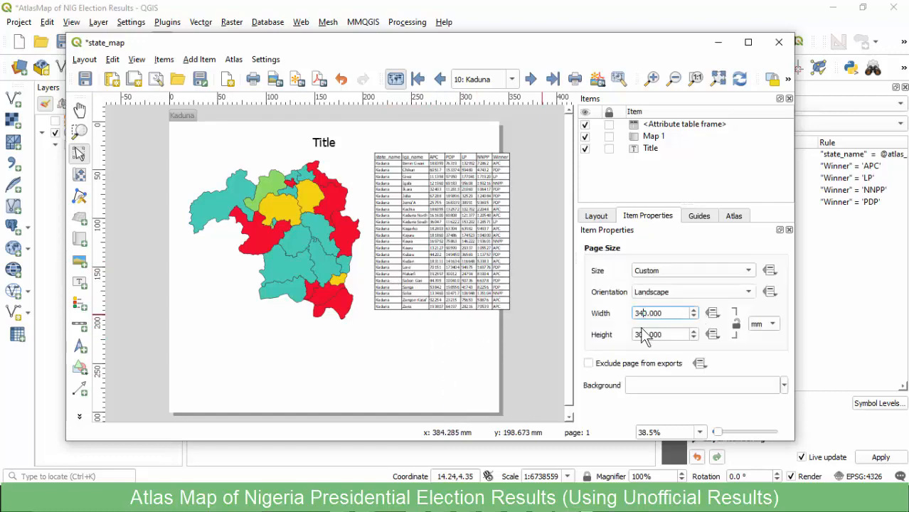
{"action": "key", "text": "BackSpace"}
{"action": "type", "text": "5"}
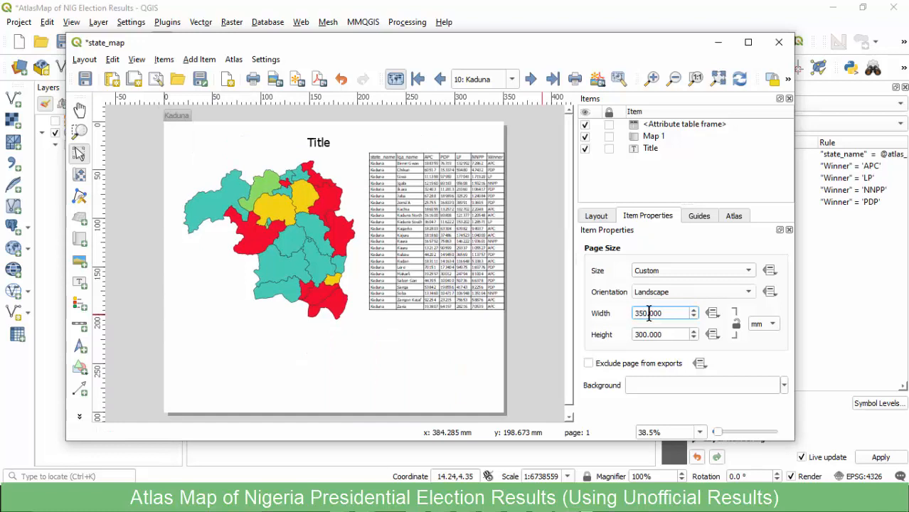
{"action": "key", "text": "BackSpace"}
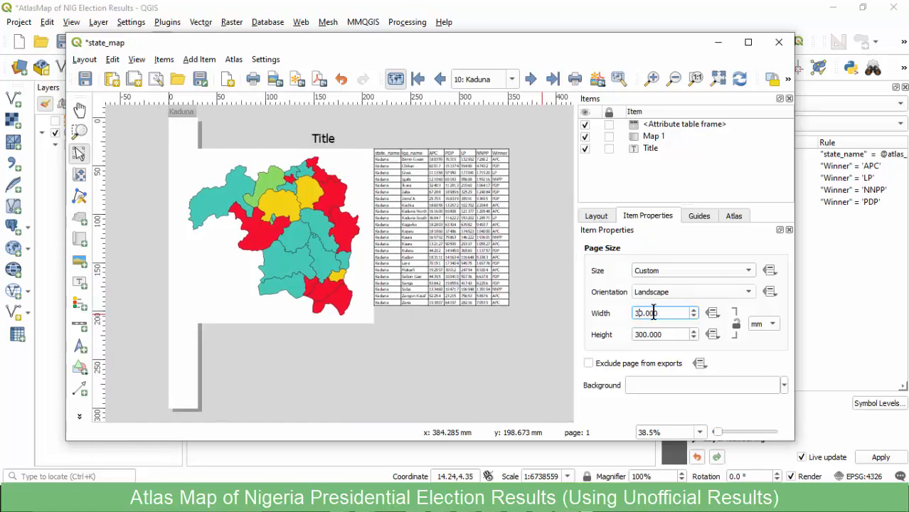
{"action": "type", "text": "6"}
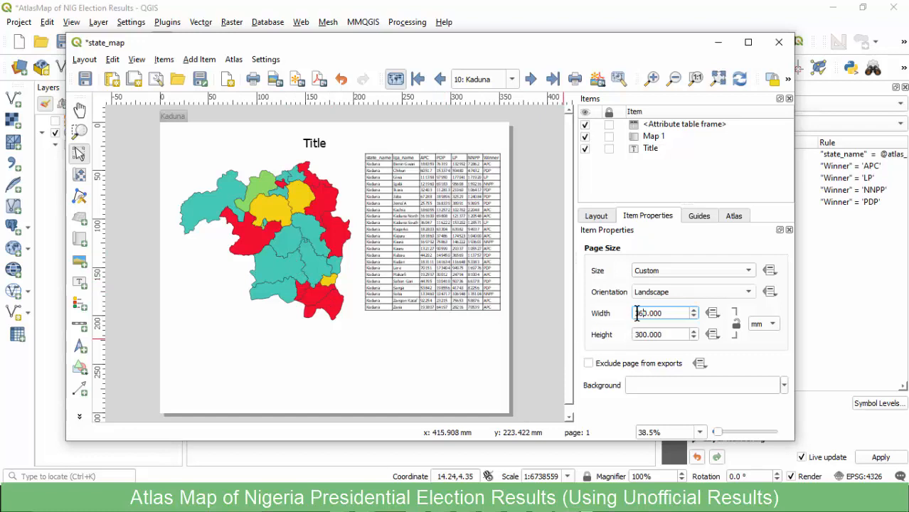
{"action": "key", "text": "BackSpace"}
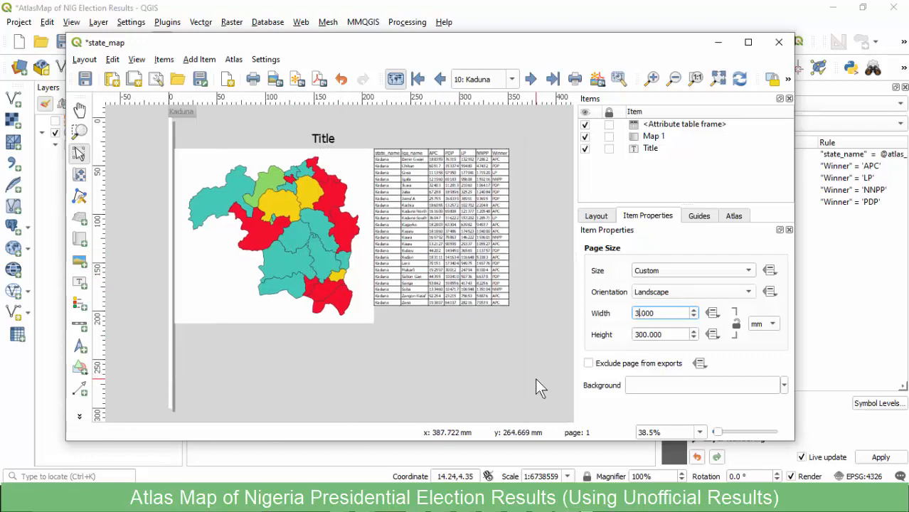
{"action": "type", "text": "55"}
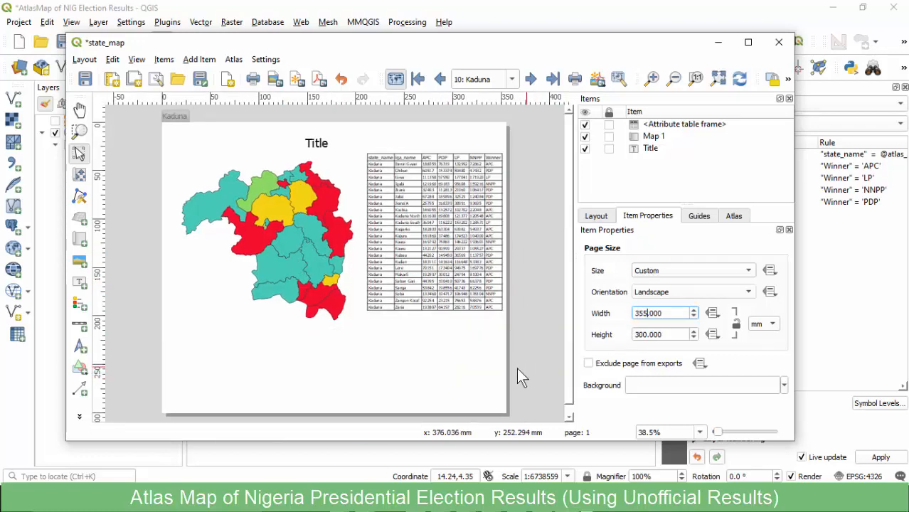
{"action": "left_click", "coordinate": [421, 362]}
Examine the Kaduna map and its results table for fit and legibility on the page.
{"action": "left_click", "coordinate": [339, 278]}
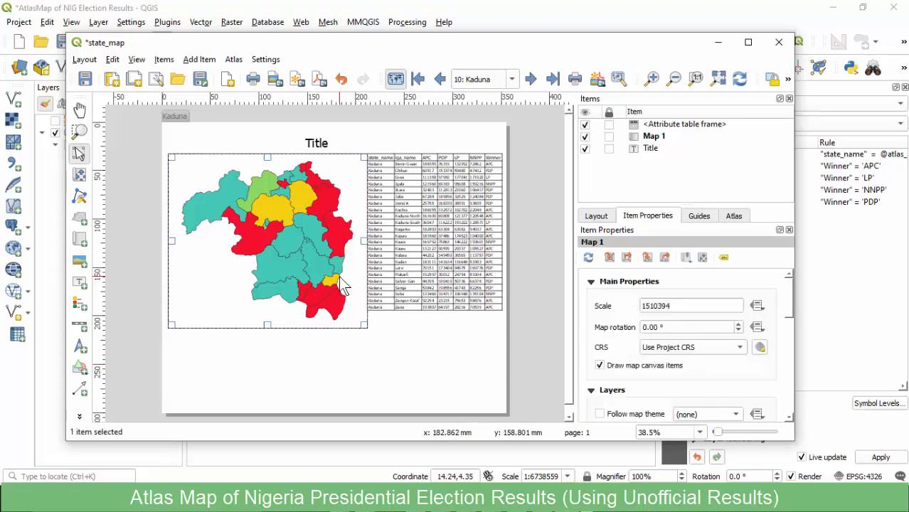
{"action": "left_click", "coordinate": [407, 279]}
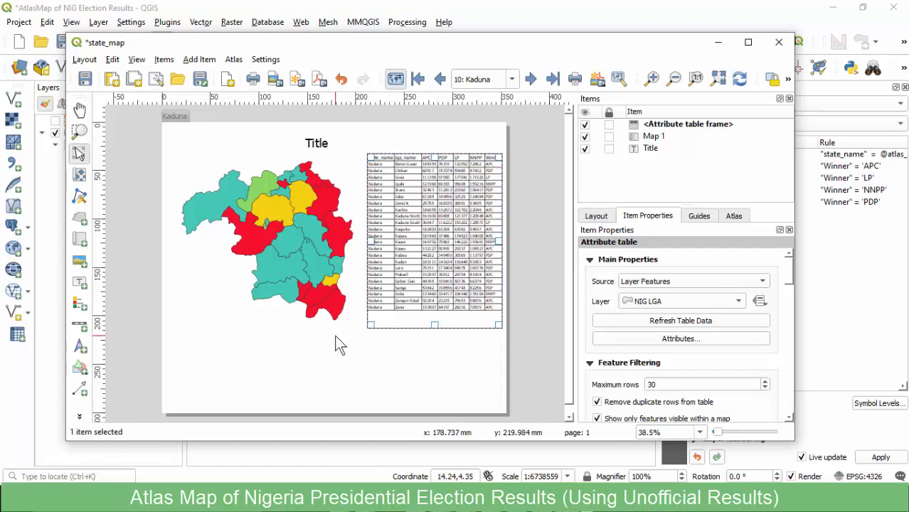
{"action": "left_click", "coordinate": [300, 254]}
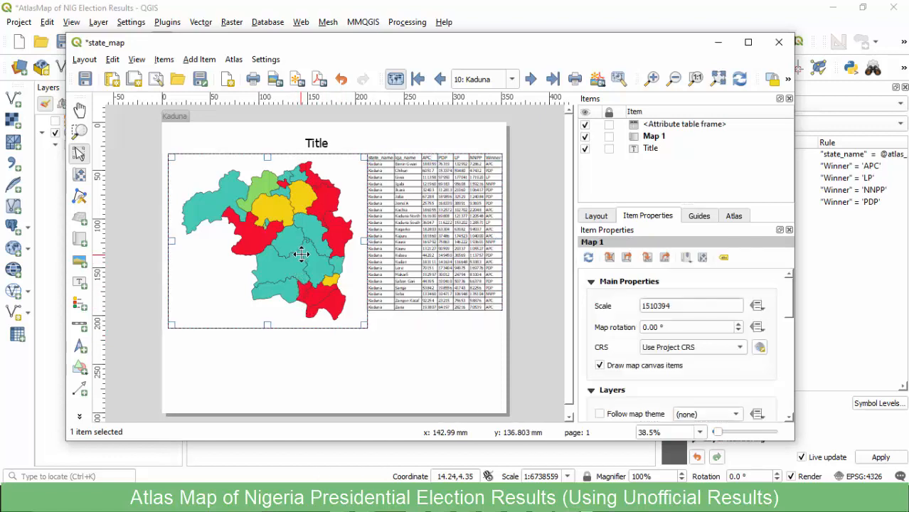
{"action": "left_click", "coordinate": [402, 247]}
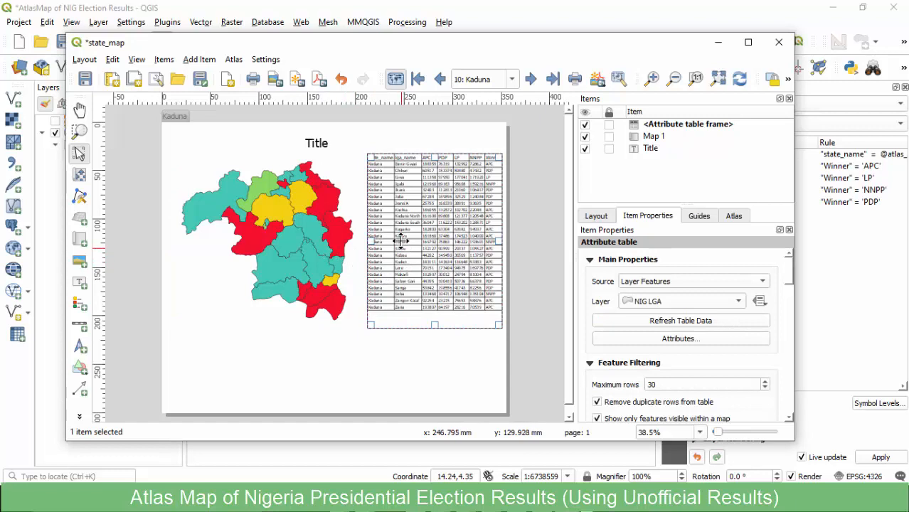
{"action": "scroll", "coordinate": [396, 170], "scroll_direction": "up", "scroll_amount": 1}
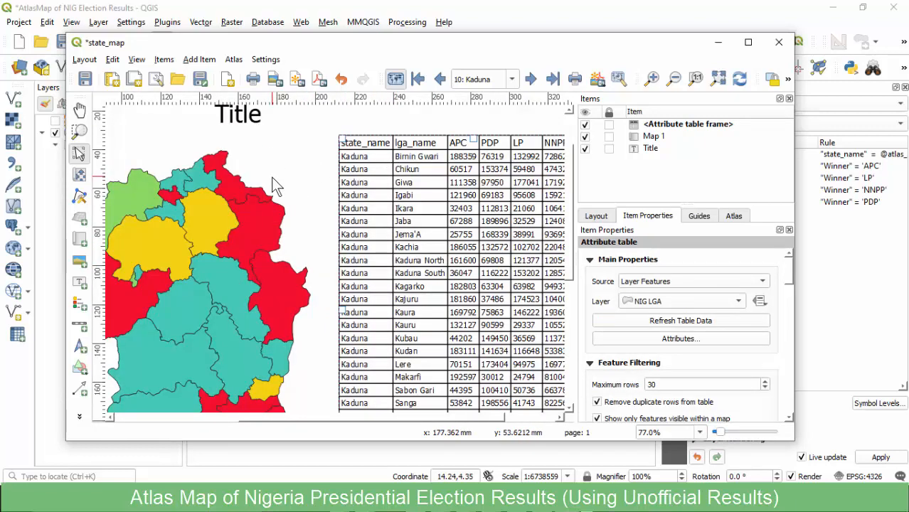
Stretch the title label to the page's right edge so it spans the full page width.
{"action": "scroll", "coordinate": [271, 177], "scroll_direction": "down", "scroll_amount": 1}
{"action": "left_click", "coordinate": [311, 147]}
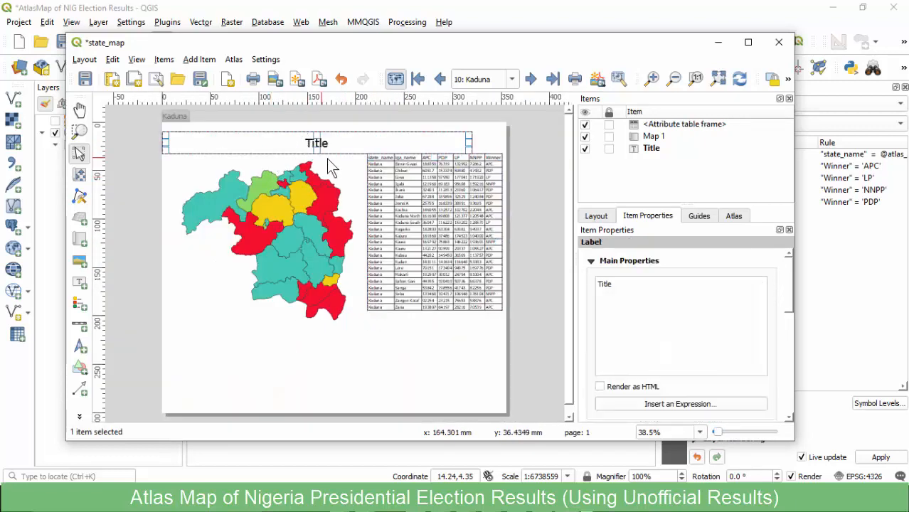
{"action": "left_click_drag", "start_coordinate": [469, 143], "coordinate": [503, 143]}
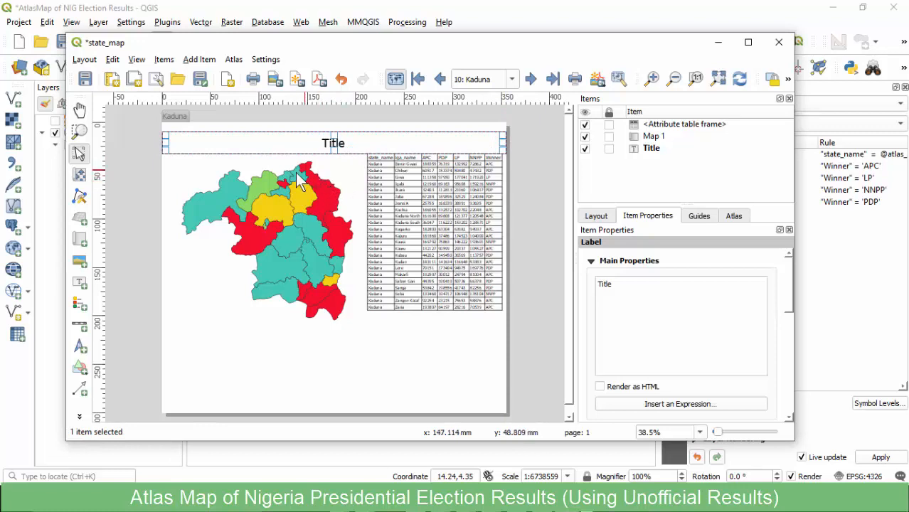
Nudge the title label up to sit close to the page's upper edge.
{"action": "key", "text": "Up"}
{"action": "key", "text": "Up"}
{"action": "key", "text": "Up"}
{"action": "key", "text": "Up"}
{"action": "key", "text": "Up"}
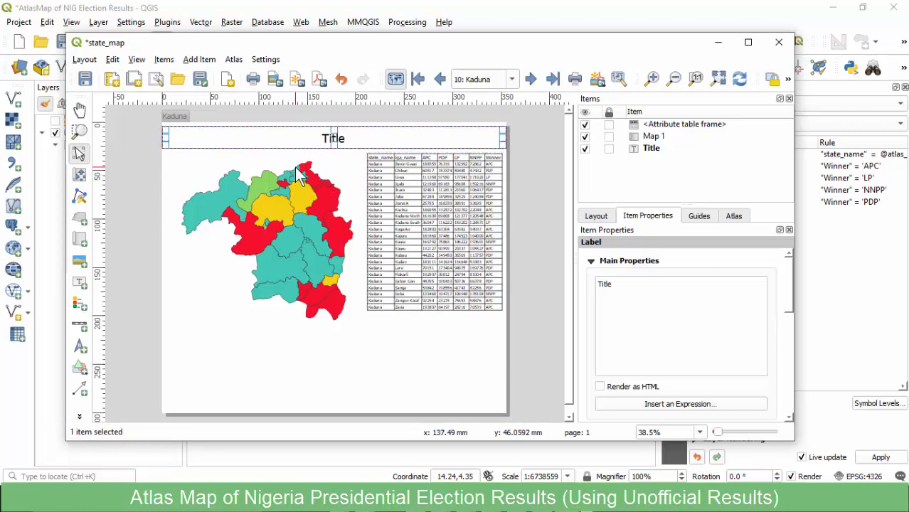
{"action": "key", "text": "Up"}
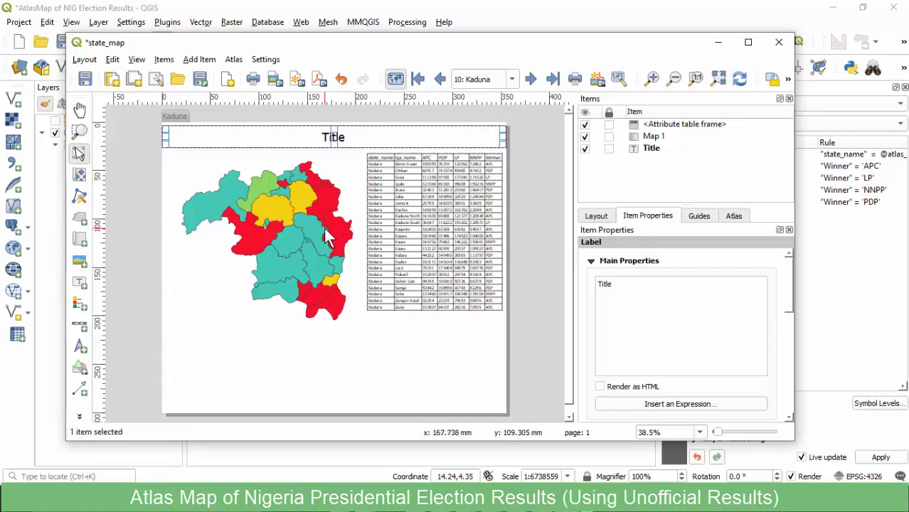
{"action": "left_click", "coordinate": [346, 354]}
Set the heading alignment of the results table to Center.
{"action": "left_click", "coordinate": [407, 257]}
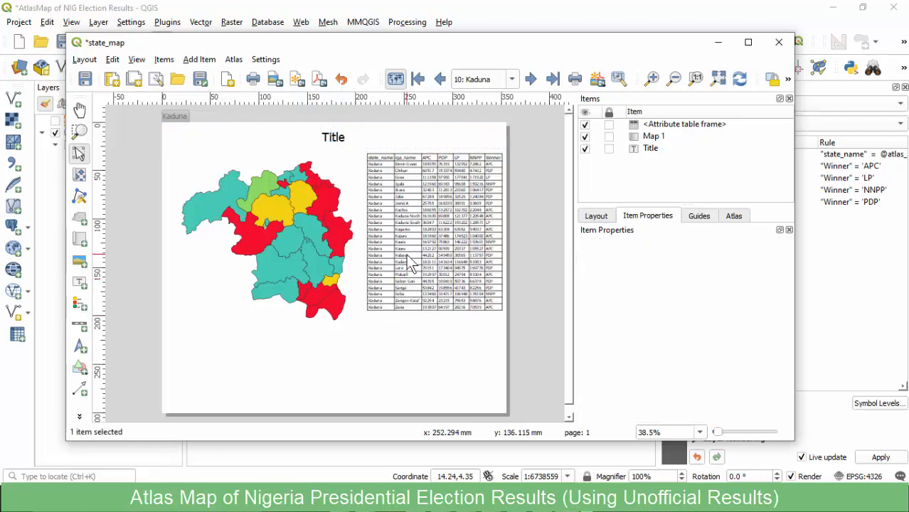
{"action": "scroll", "coordinate": [596, 307], "scroll_direction": "down", "scroll_amount": 5}
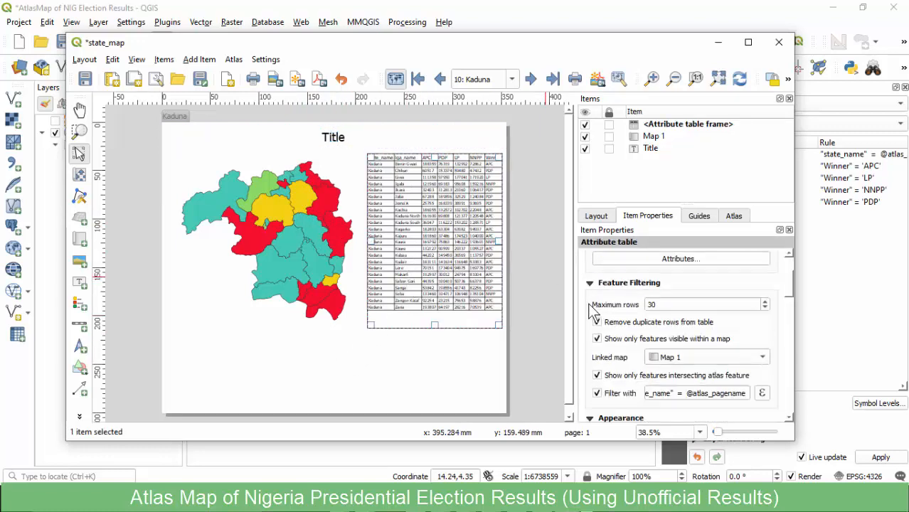
{"action": "scroll", "coordinate": [590, 304], "scroll_direction": "down", "scroll_amount": 10}
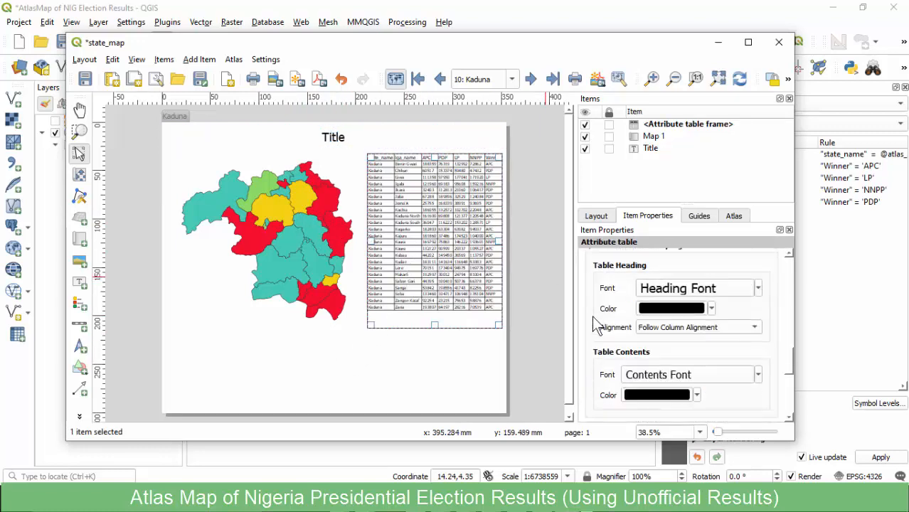
{"action": "scroll", "coordinate": [595, 327], "scroll_direction": "up", "scroll_amount": 2}
{"action": "scroll", "coordinate": [598, 325], "scroll_direction": "down", "scroll_amount": 2}
{"action": "scroll", "coordinate": [599, 324], "scroll_direction": "up", "scroll_amount": 1}
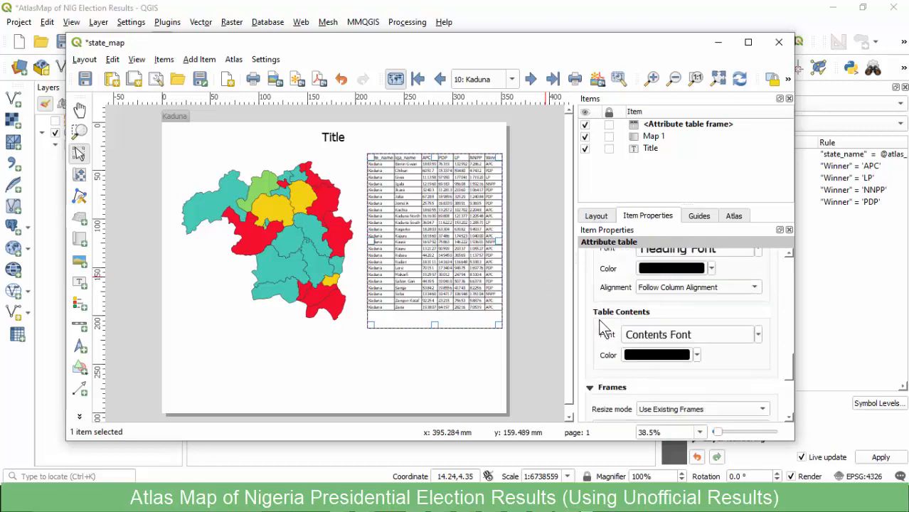
{"action": "scroll", "coordinate": [598, 320], "scroll_direction": "down", "scroll_amount": 2}
{"action": "scroll", "coordinate": [598, 329], "scroll_direction": "down", "scroll_amount": 5}
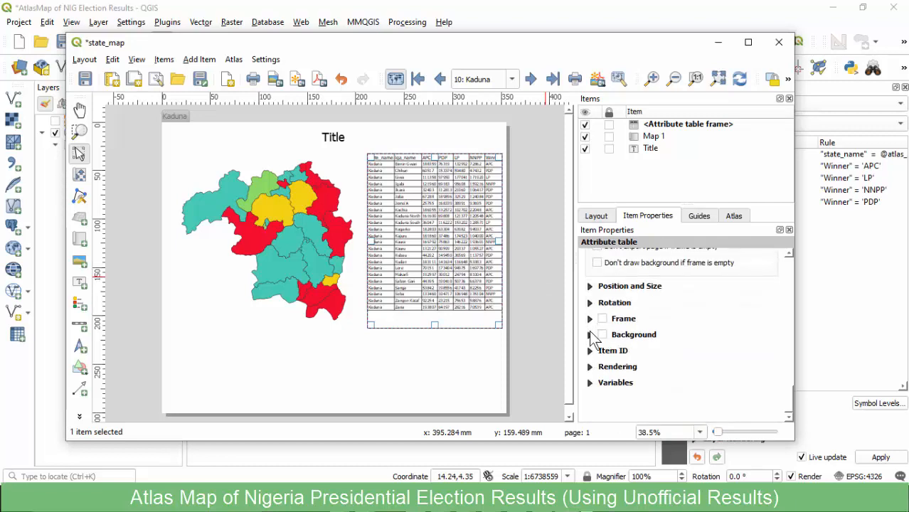
{"action": "scroll", "coordinate": [590, 348], "scroll_direction": "up", "scroll_amount": 8}
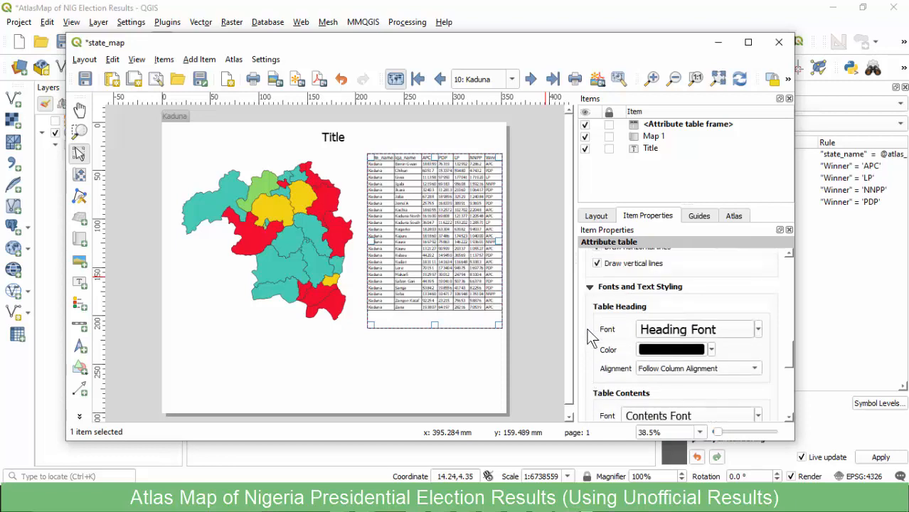
{"action": "scroll", "coordinate": [587, 334], "scroll_direction": "up", "scroll_amount": 4}
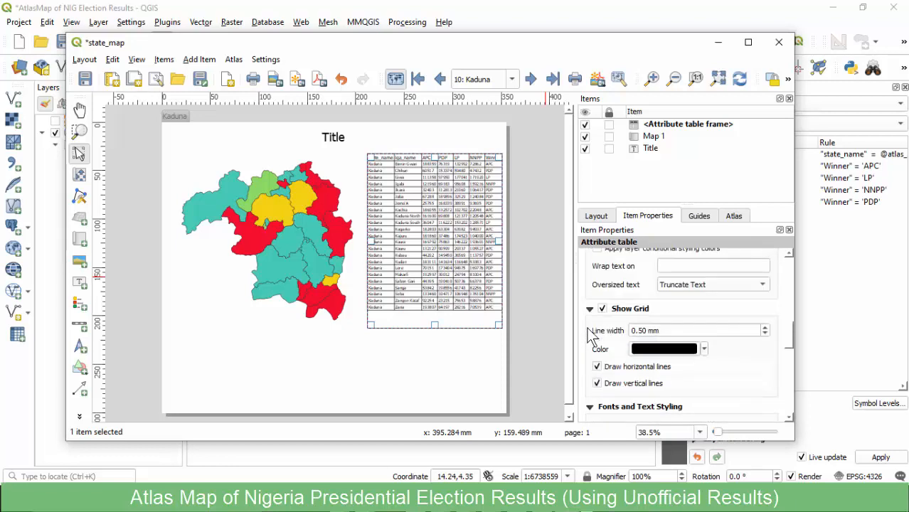
{"action": "scroll", "coordinate": [587, 328], "scroll_direction": "down", "scroll_amount": 6}
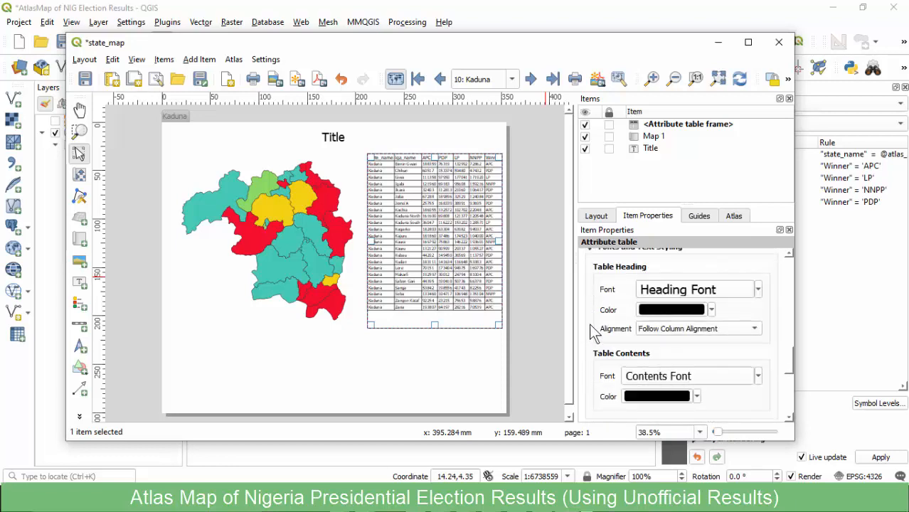
{"action": "scroll", "coordinate": [591, 329], "scroll_direction": "down", "scroll_amount": 8}
{"action": "scroll", "coordinate": [592, 332], "scroll_direction": "down", "scroll_amount": 2}
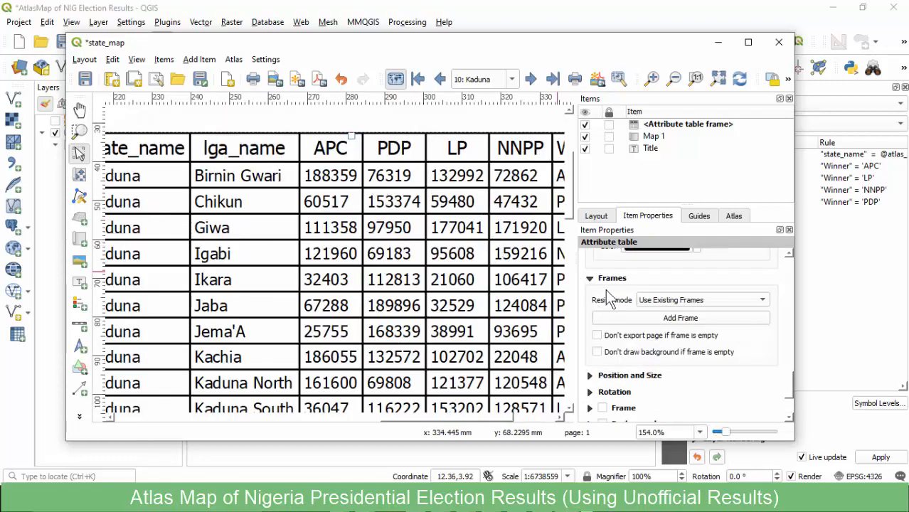
Set the attribute table's default cell background to light grey in the advanced background customization.
{"action": "scroll", "coordinate": [604, 289], "scroll_direction": "up", "scroll_amount": 8}
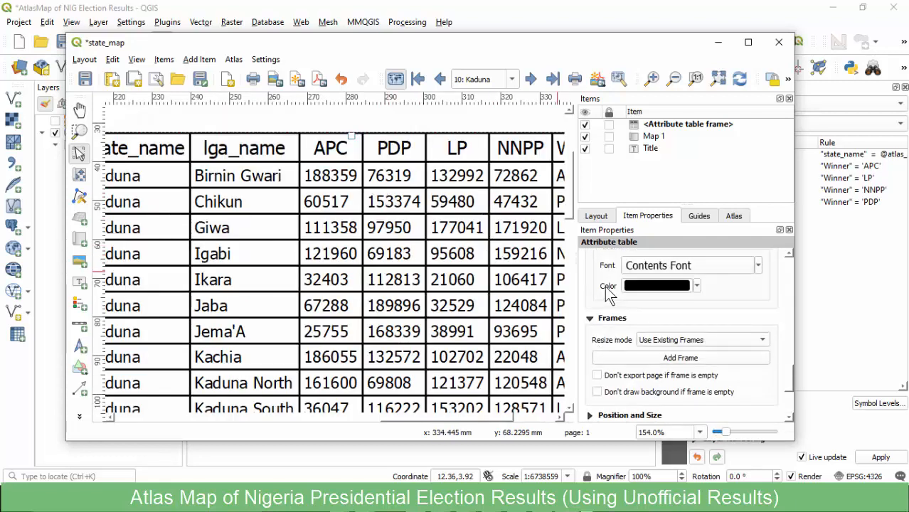
{"action": "scroll", "coordinate": [599, 293], "scroll_direction": "up", "scroll_amount": 6}
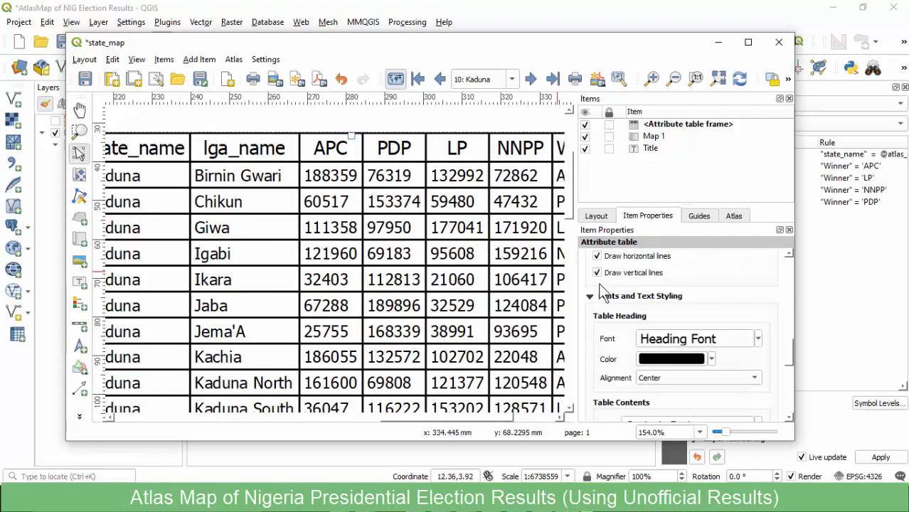
{"action": "scroll", "coordinate": [595, 294], "scroll_direction": "up", "scroll_amount": 3}
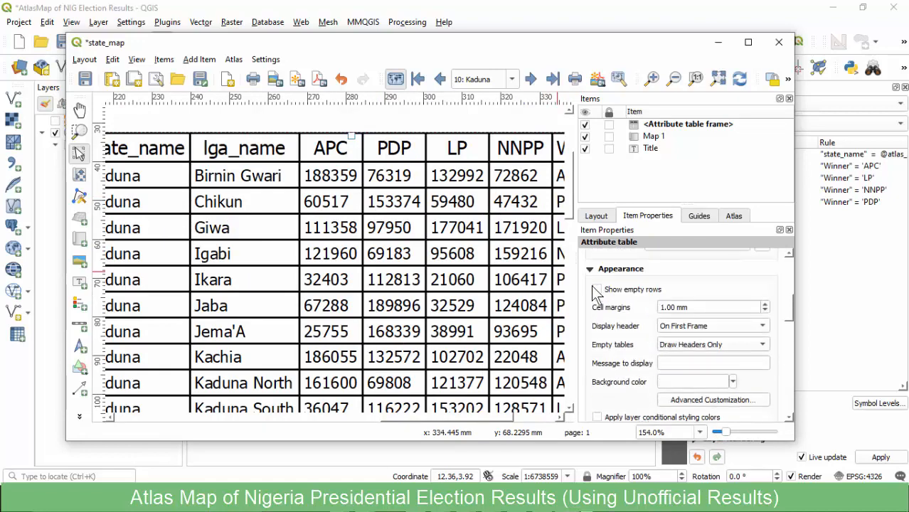
{"action": "scroll", "coordinate": [615, 313], "scroll_direction": "down", "scroll_amount": 3}
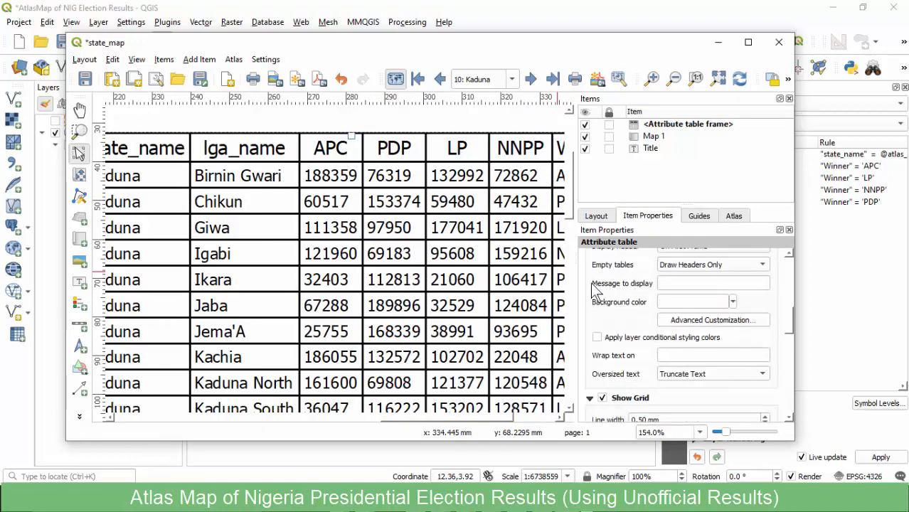
{"action": "left_click", "coordinate": [698, 322]}
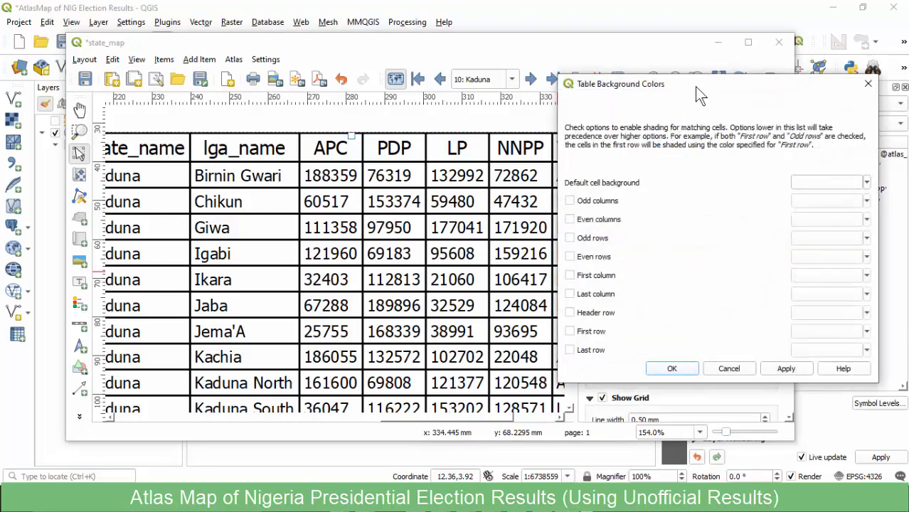
{"action": "left_click_drag", "start_coordinate": [694, 86], "coordinate": [664, 86]}
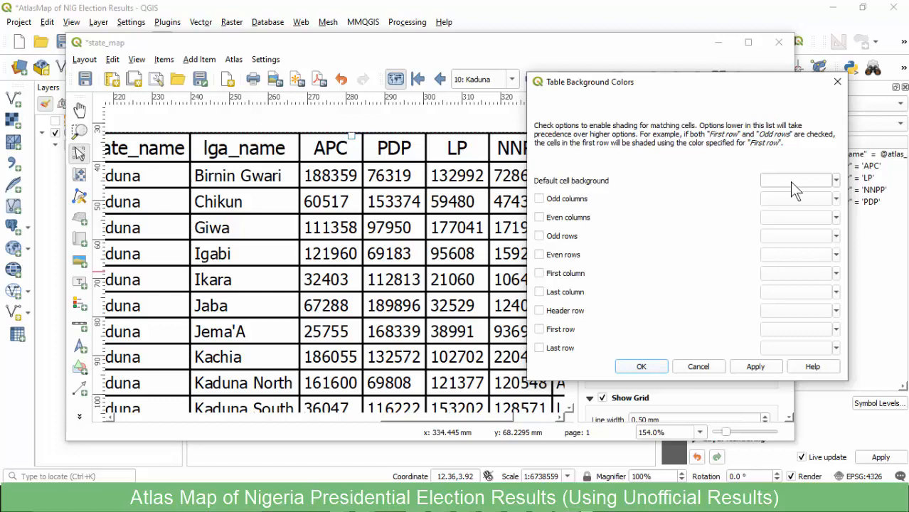
{"action": "left_click", "coordinate": [836, 181]}
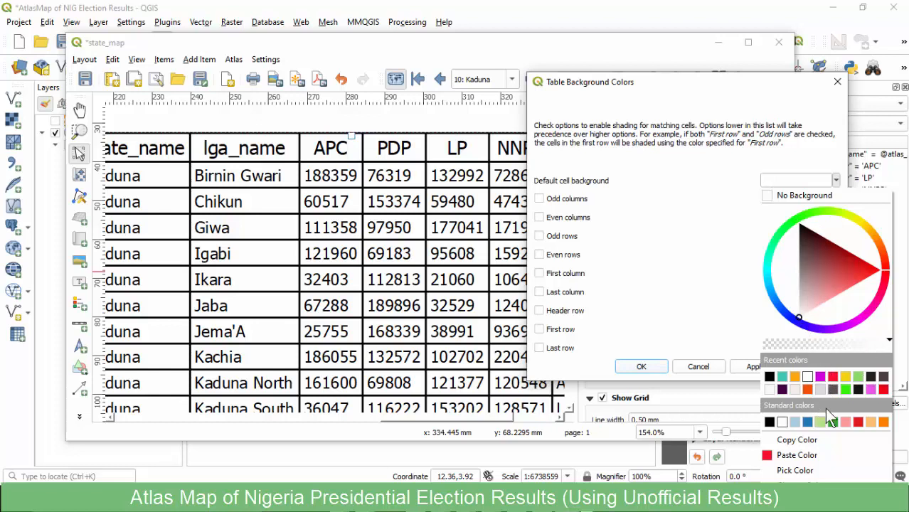
{"action": "left_click", "coordinate": [818, 389]}
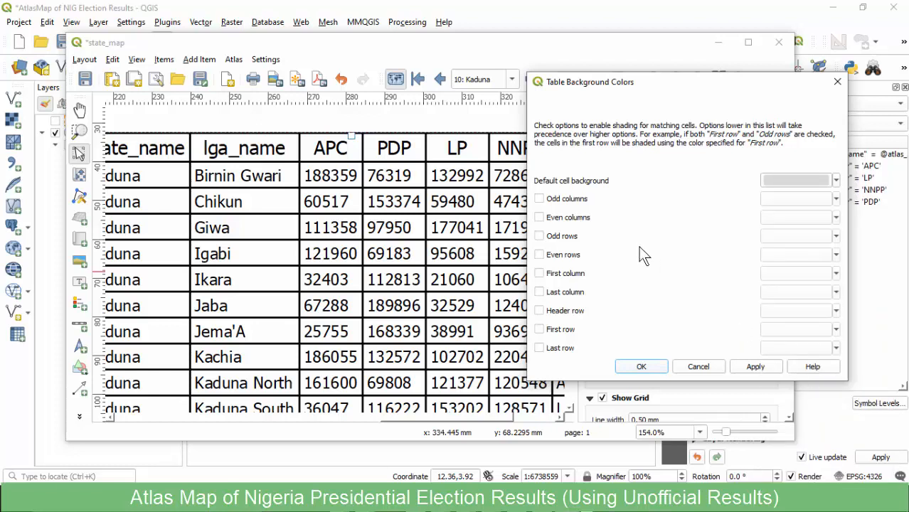
{"action": "left_click", "coordinate": [753, 367]}
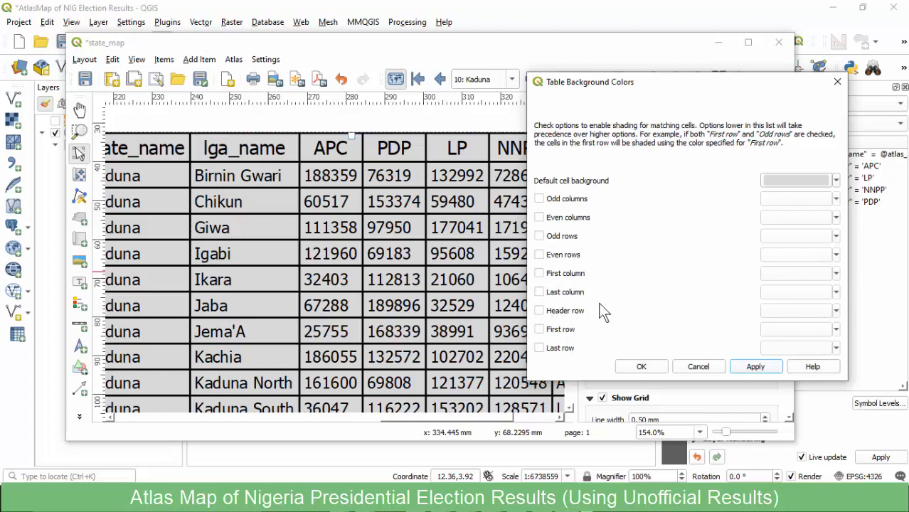
Enable shading for the table's header row and color it orange.
{"action": "left_click", "coordinate": [543, 311]}
{"action": "left_click", "coordinate": [836, 312]}
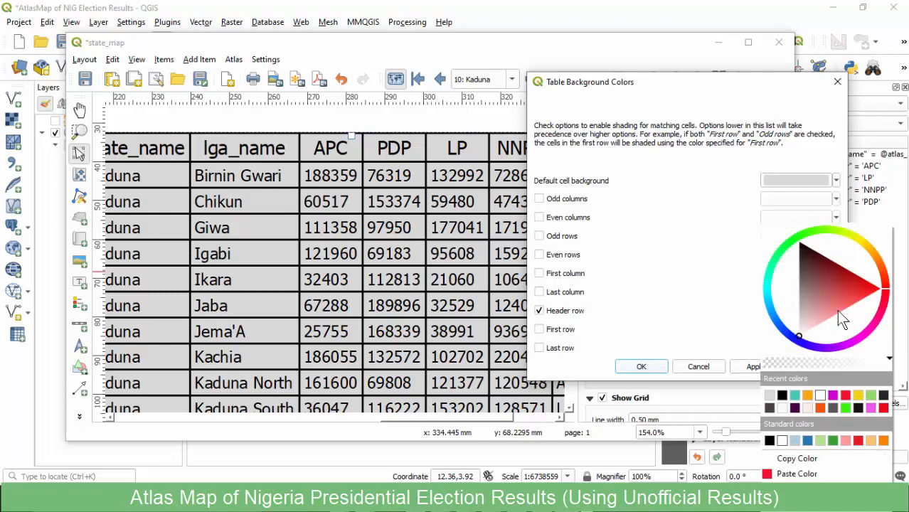
{"action": "left_click", "coordinate": [807, 396]}
{"action": "left_click", "coordinate": [755, 367]}
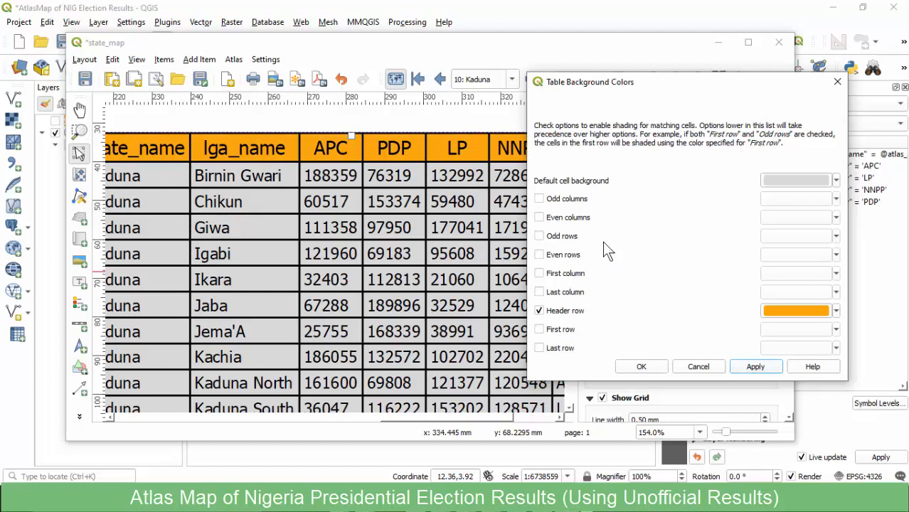
Try shading the table's even columns with the white background.
{"action": "left_click", "coordinate": [538, 217]}
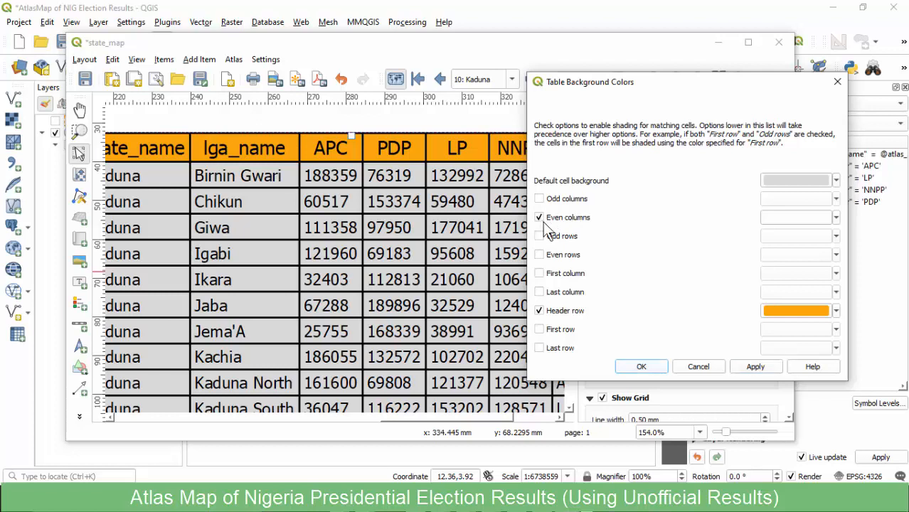
{"action": "left_click", "coordinate": [539, 218]}
{"action": "left_click", "coordinate": [758, 367]}
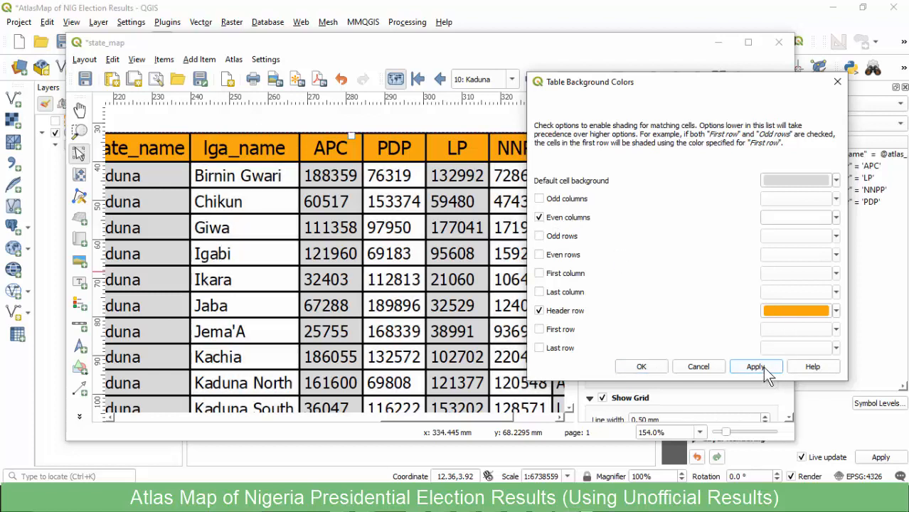
Shade the table's even rows white, turn off the even-column shading and accept the background colors.
{"action": "left_click", "coordinate": [539, 255]}
{"action": "left_click", "coordinate": [755, 367]}
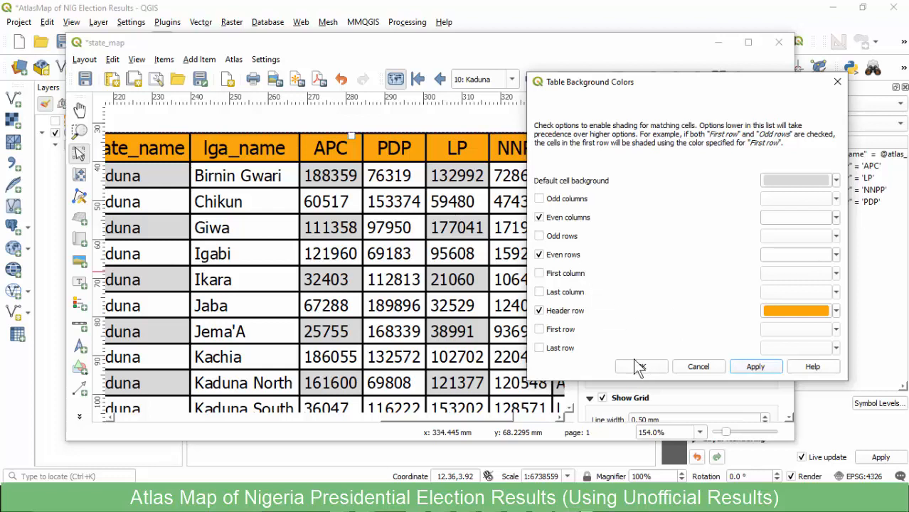
{"action": "left_click", "coordinate": [539, 217]}
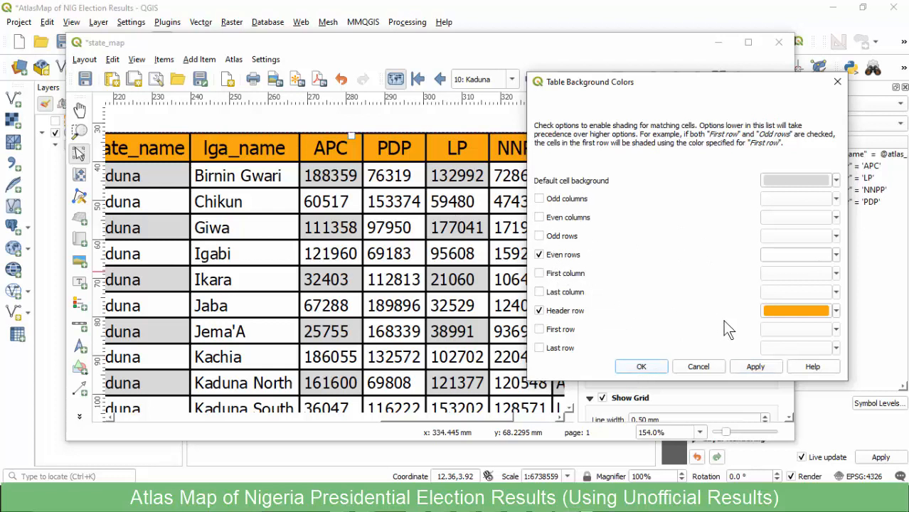
{"action": "left_click", "coordinate": [758, 369]}
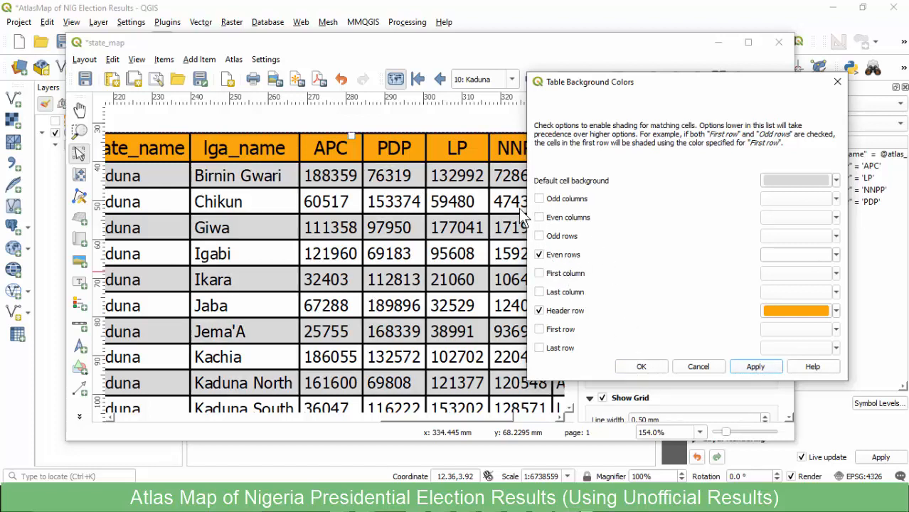
{"action": "left_click", "coordinate": [641, 366]}
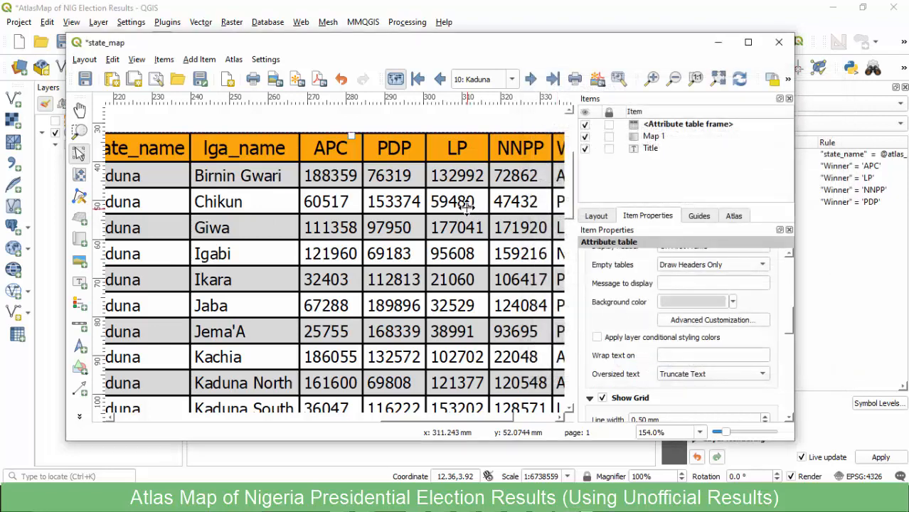
Examine the shaded results table, its remaining properties, and the map and title items on the Kaduna page.
{"action": "scroll", "coordinate": [465, 206], "scroll_direction": "down", "scroll_amount": 2}
{"action": "scroll", "coordinate": [440, 203], "scroll_direction": "up", "scroll_amount": 1}
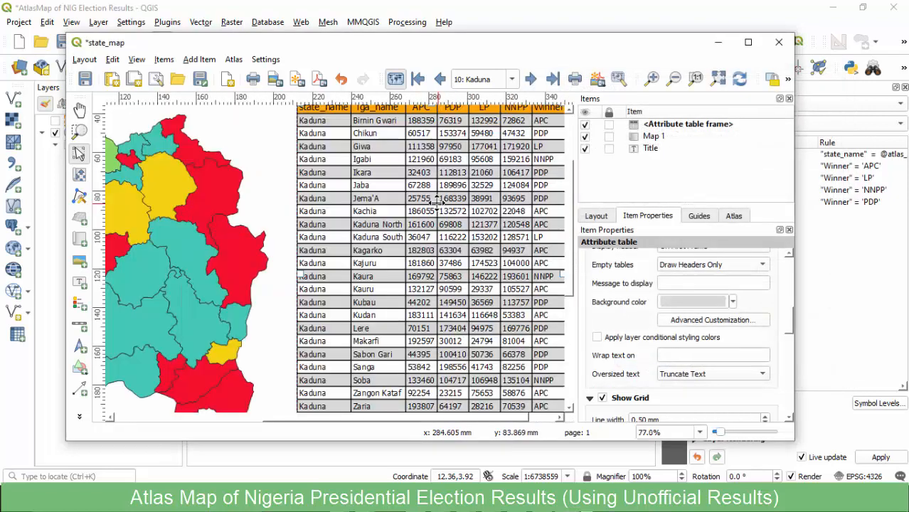
{"action": "scroll", "coordinate": [435, 202], "scroll_direction": "down", "scroll_amount": 1}
{"action": "left_click", "coordinate": [460, 349]}
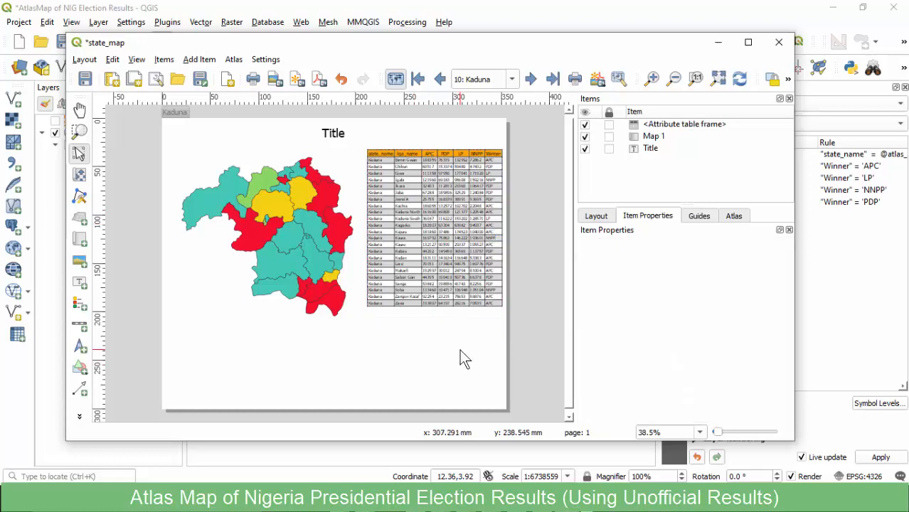
{"action": "left_click", "coordinate": [450, 204]}
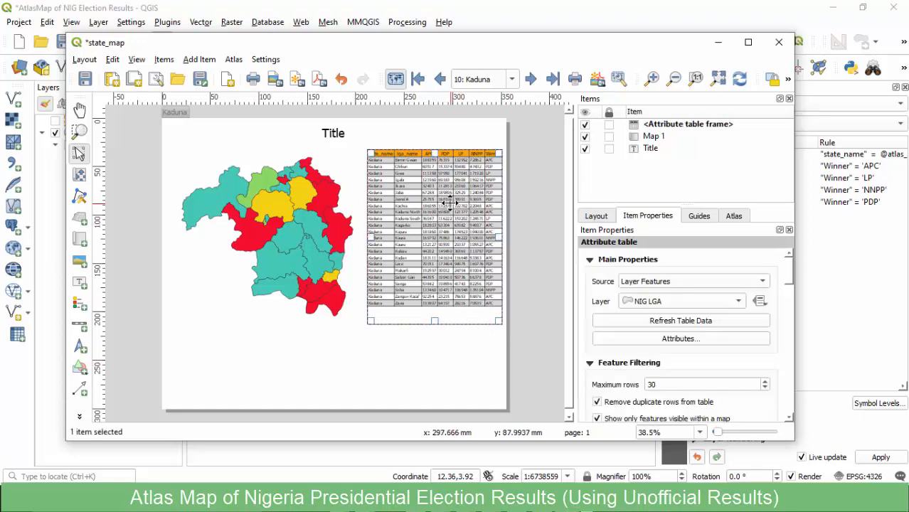
{"action": "scroll", "coordinate": [662, 299], "scroll_direction": "down", "scroll_amount": 15}
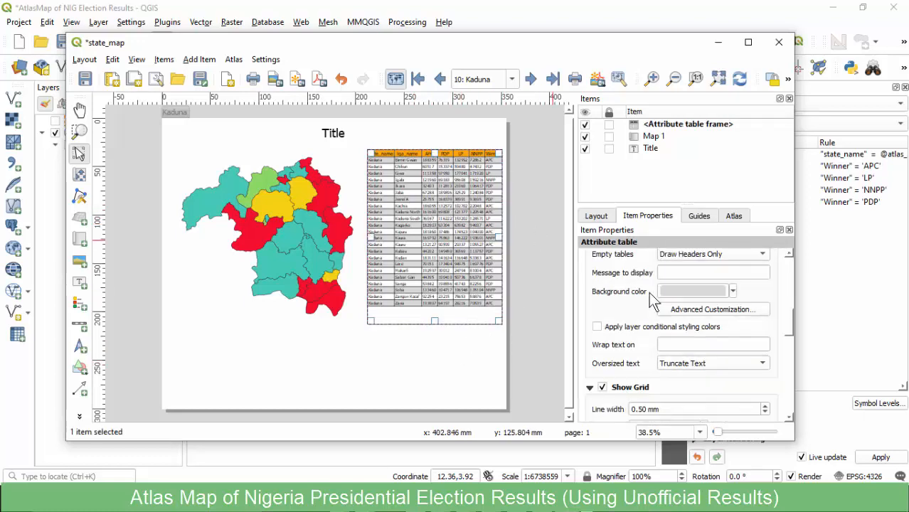
{"action": "scroll", "coordinate": [640, 313], "scroll_direction": "down", "scroll_amount": 5}
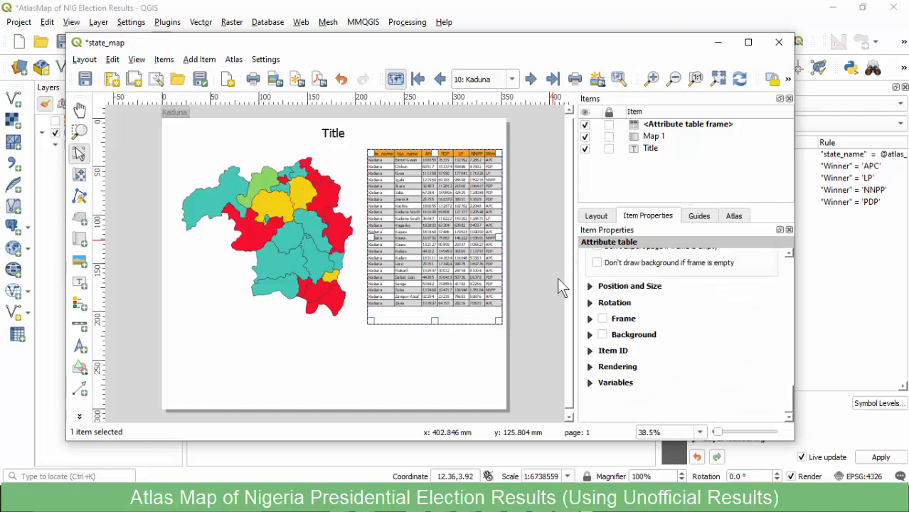
{"action": "left_click", "coordinate": [296, 254]}
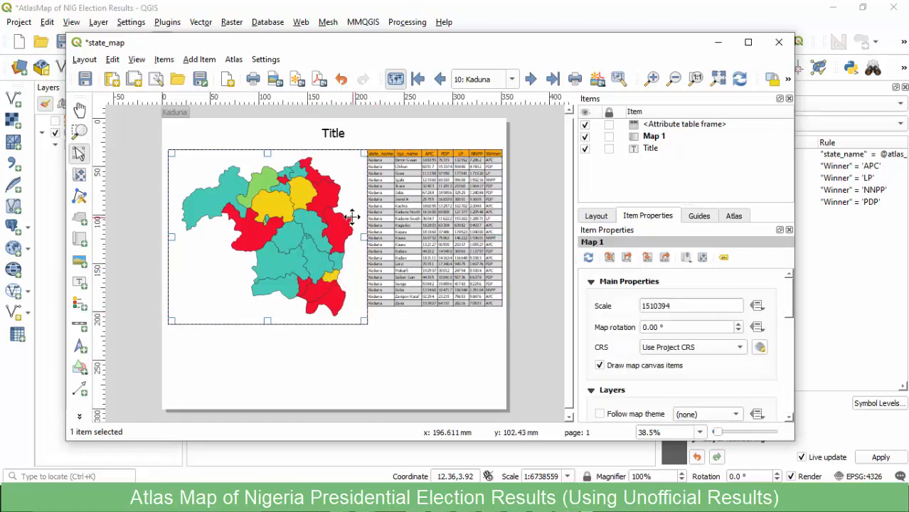
{"action": "left_click", "coordinate": [336, 137]}
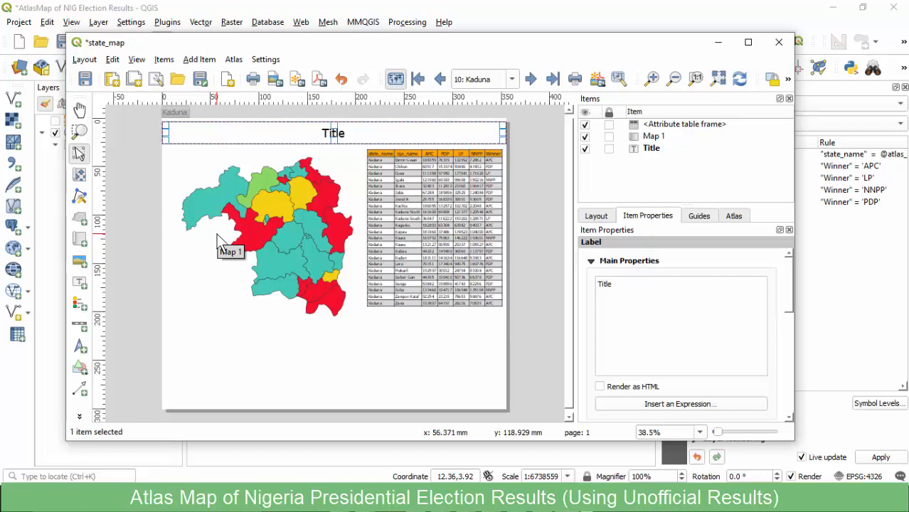
Delete the placeholder text "Title" from the title label.
{"action": "left_click", "coordinate": [635, 282]}
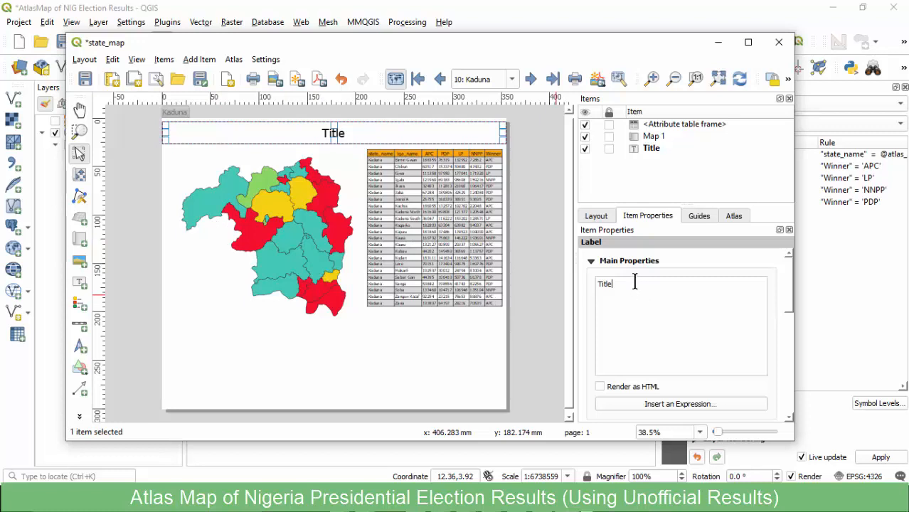
{"action": "left_click_drag", "start_coordinate": [586, 290], "coordinate": [586, 283]}
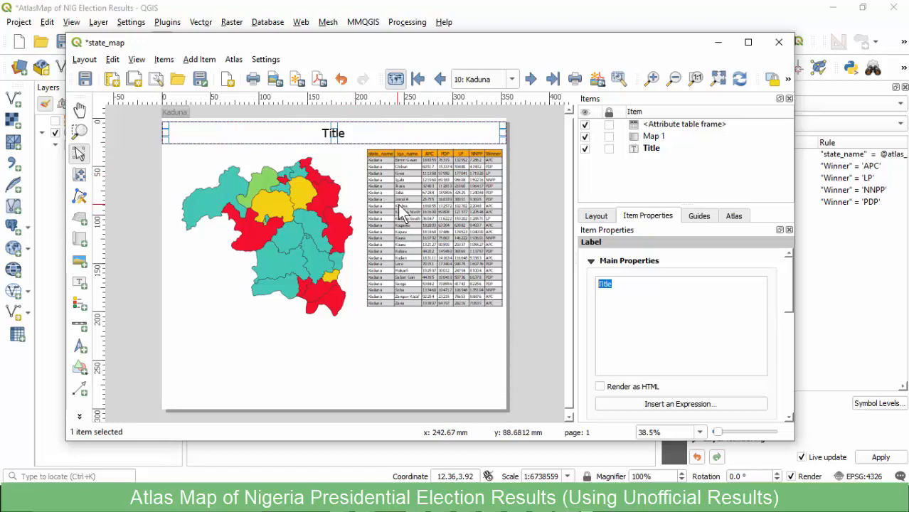
{"action": "left_click", "coordinate": [621, 288]}
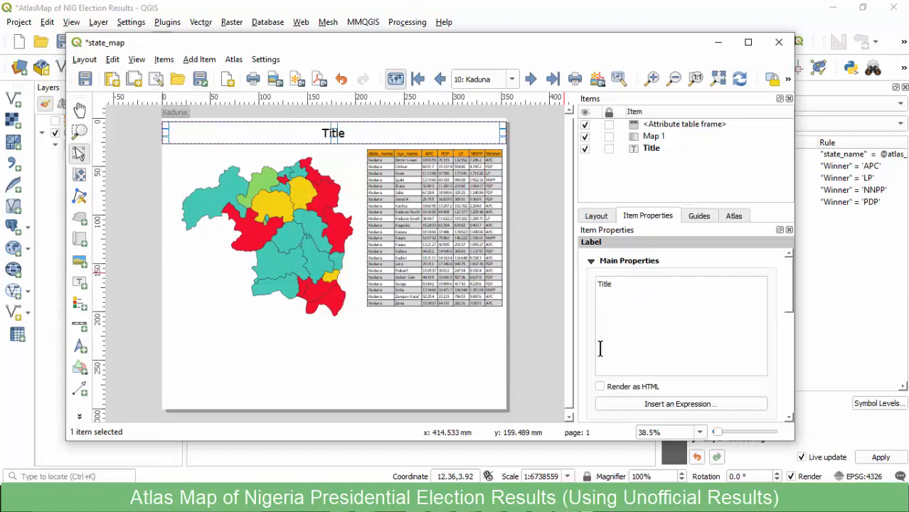
{"action": "left_click_drag", "start_coordinate": [625, 288], "coordinate": [588, 284]}
{"action": "key", "text": "BackSpace"}
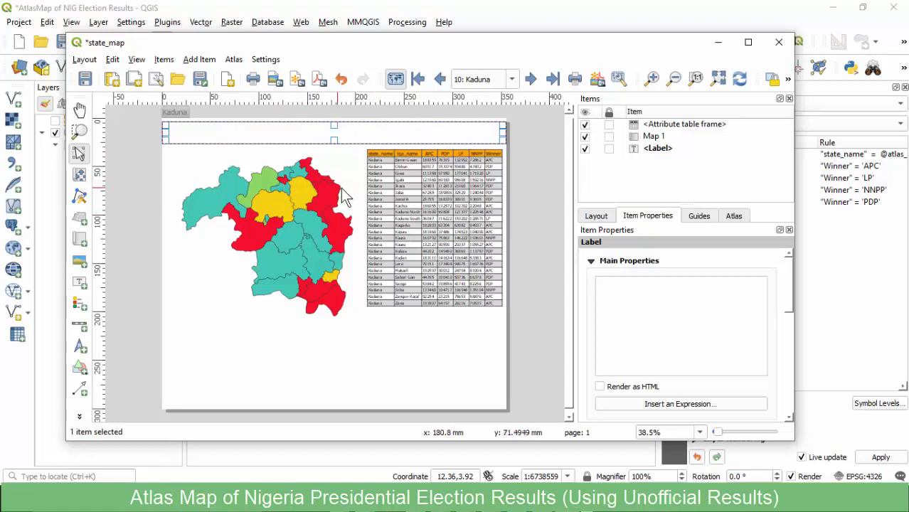
Switch the atlas preview to Enugu and examine the empty title label's main properties.
{"action": "left_click", "coordinate": [512, 80]}
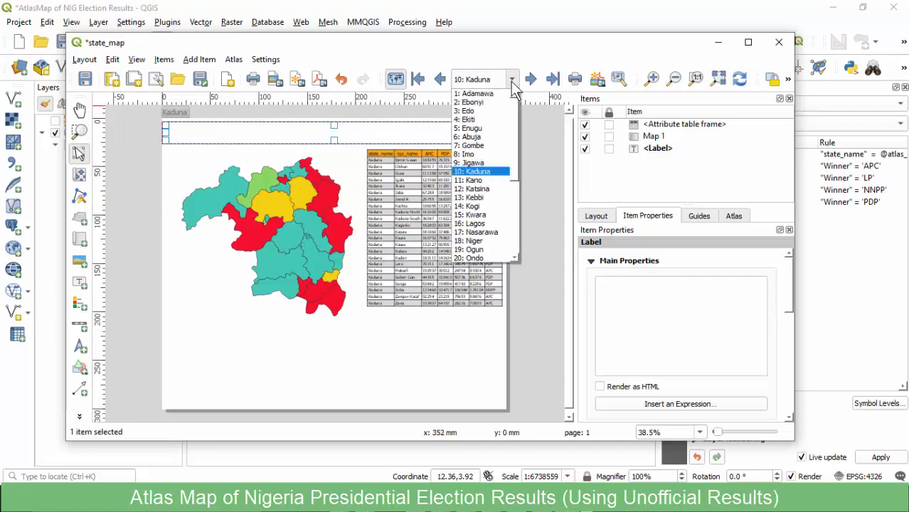
{"action": "left_click", "coordinate": [471, 129]}
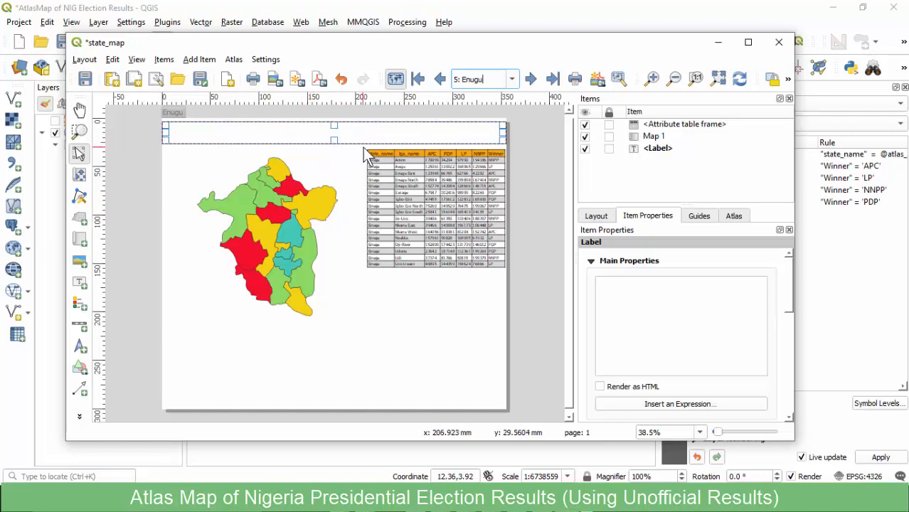
{"action": "left_click", "coordinate": [624, 292]}
{"action": "scroll", "coordinate": [621, 293], "scroll_direction": "down", "scroll_amount": 1}
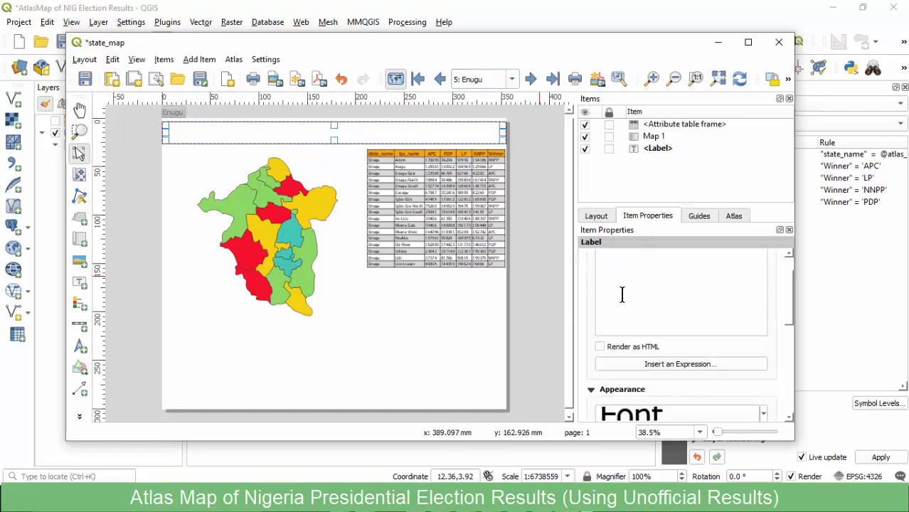
{"action": "scroll", "coordinate": [605, 333], "scroll_direction": "down", "scroll_amount": 1}
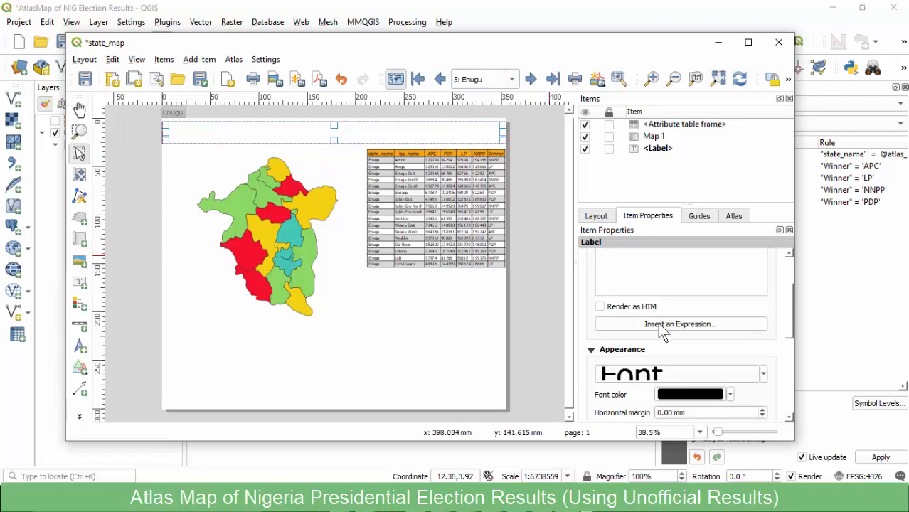
{"action": "scroll", "coordinate": [630, 308], "scroll_direction": "up", "scroll_amount": 2}
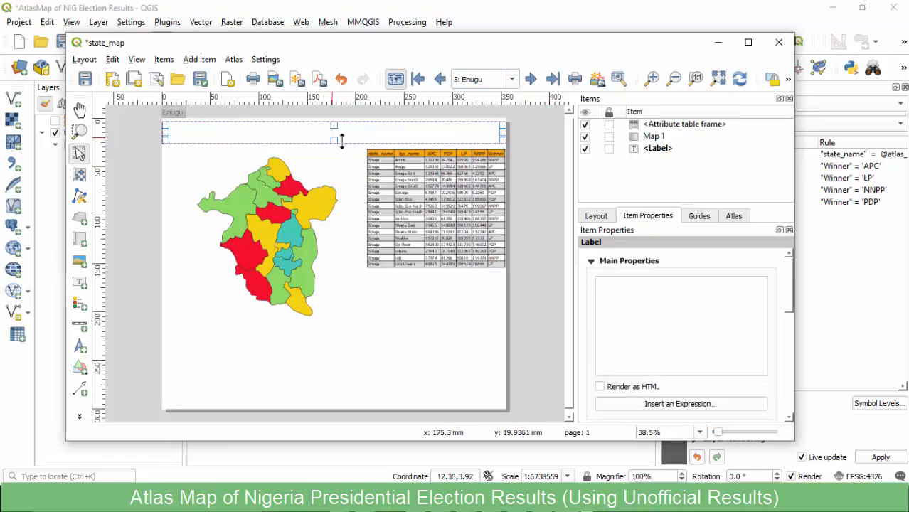
{"action": "scroll", "coordinate": [665, 344], "scroll_direction": "down", "scroll_amount": 1}
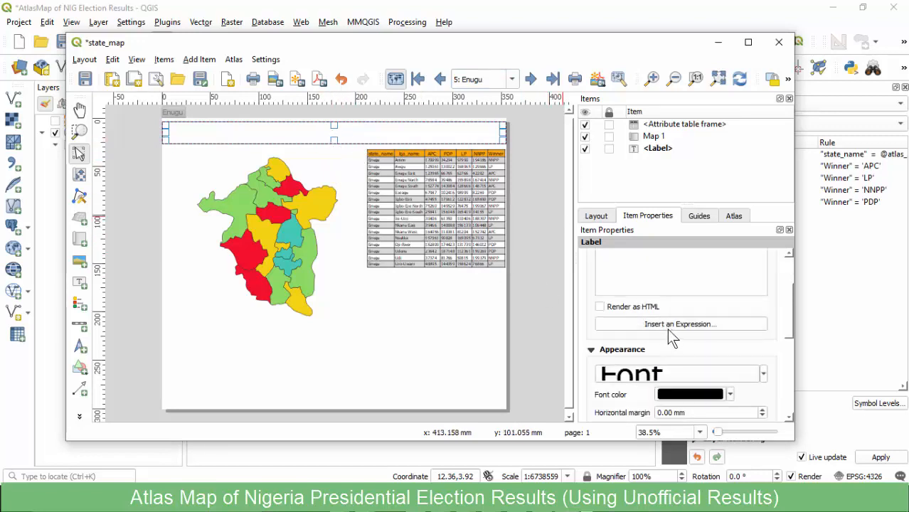
{"action": "scroll", "coordinate": [633, 306], "scroll_direction": "up", "scroll_amount": 1}
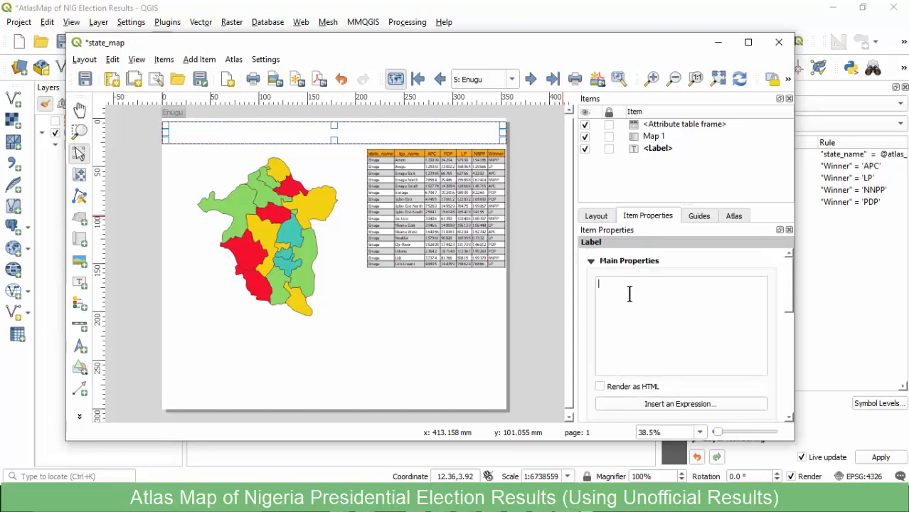
{"action": "scroll", "coordinate": [628, 294], "scroll_direction": "down", "scroll_amount": 1}
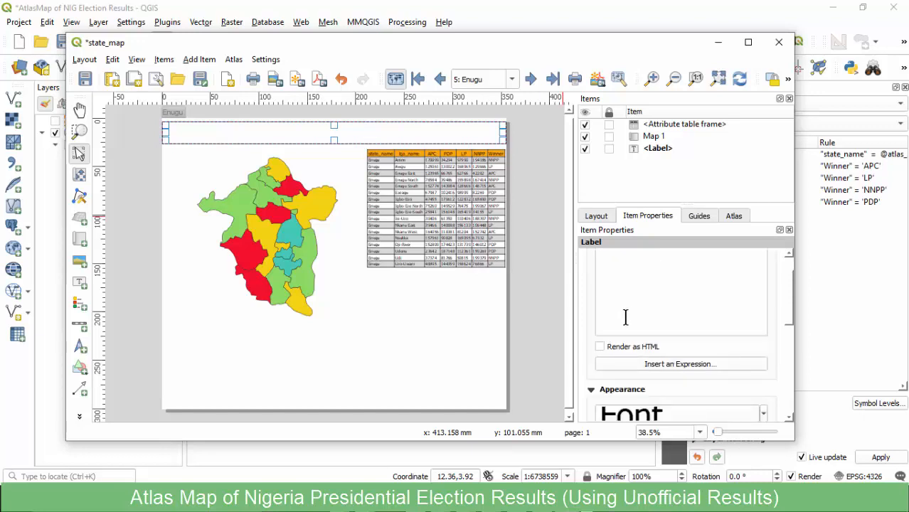
Build the title label's expression from the state_name field joined with the text ' State', with a leading space: "state_name" || ' State'.
{"action": "left_click", "coordinate": [665, 367]}
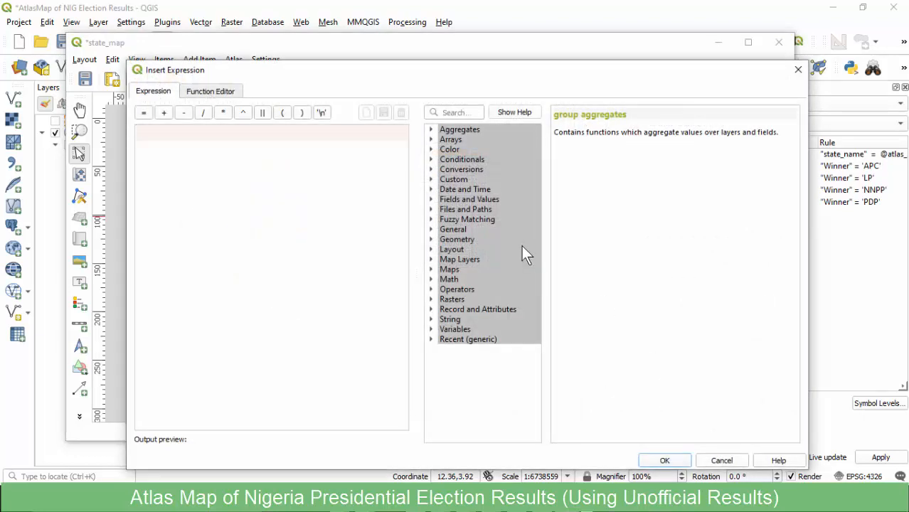
{"action": "left_click", "coordinate": [431, 200]}
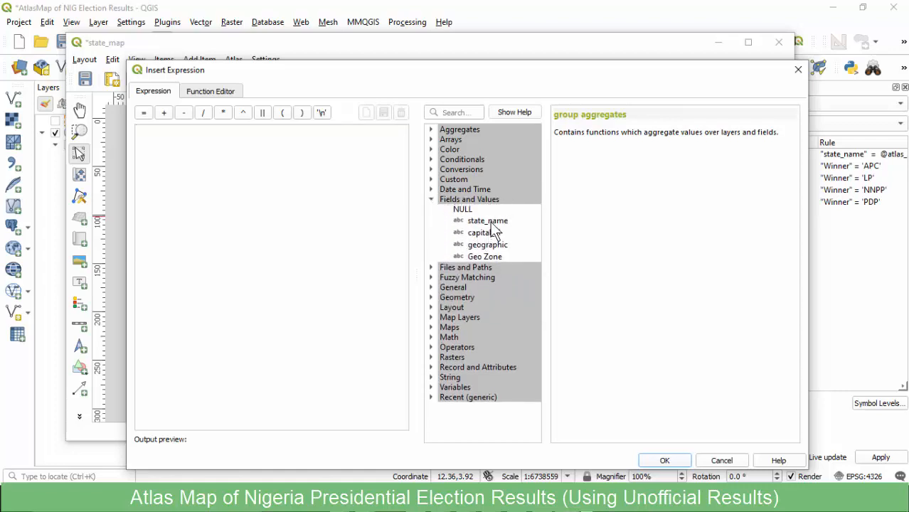
{"action": "double_click", "coordinate": [490, 221]}
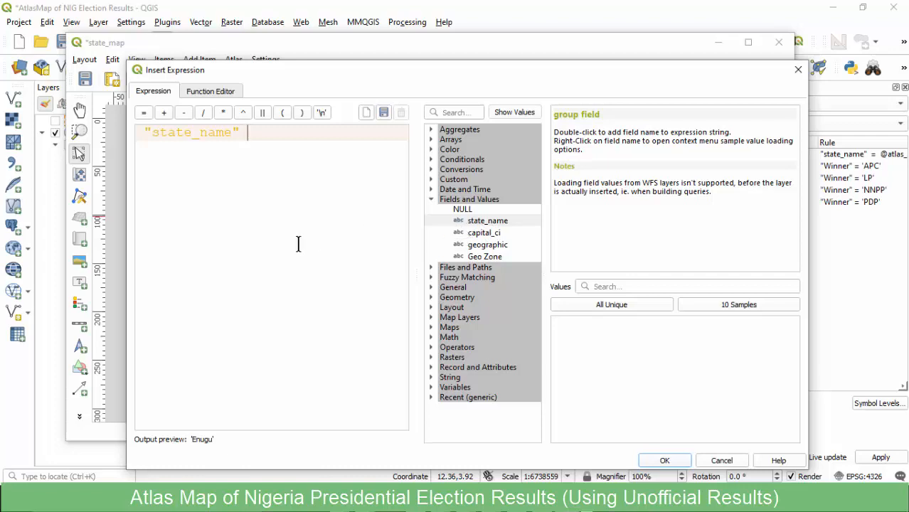
{"action": "left_click", "coordinate": [262, 115]}
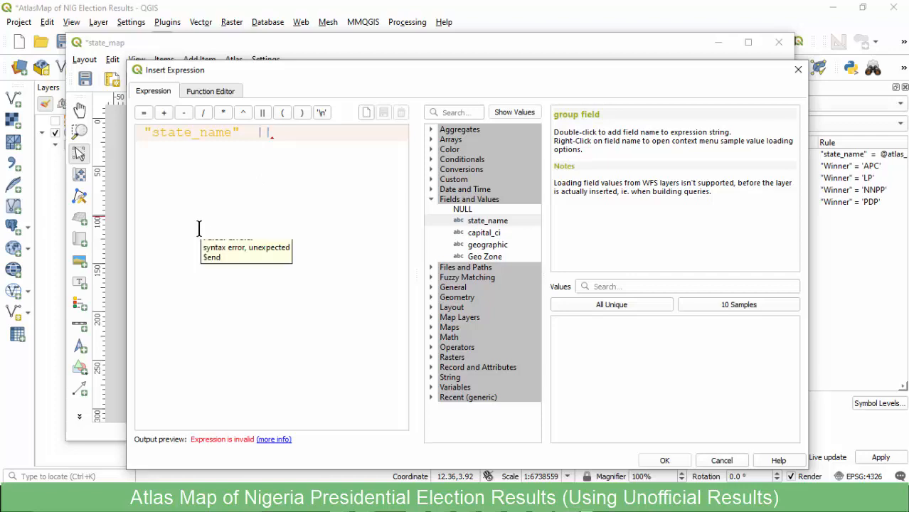
{"action": "type", "text": "''"}
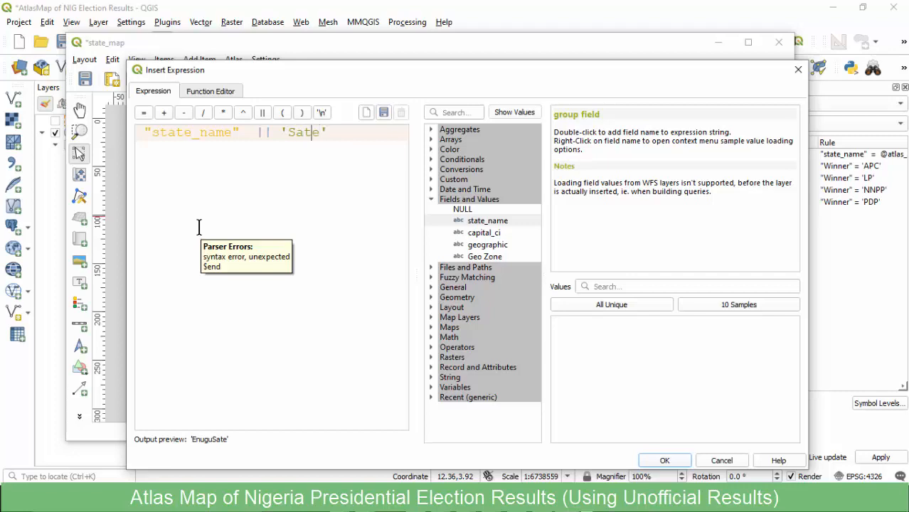
{"action": "type", "text": "t"}
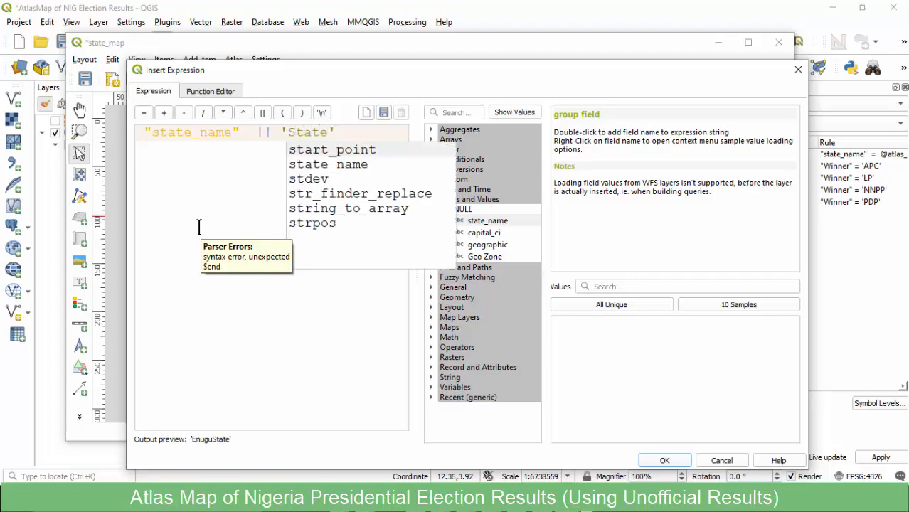
{"action": "left_click", "coordinate": [192, 191]}
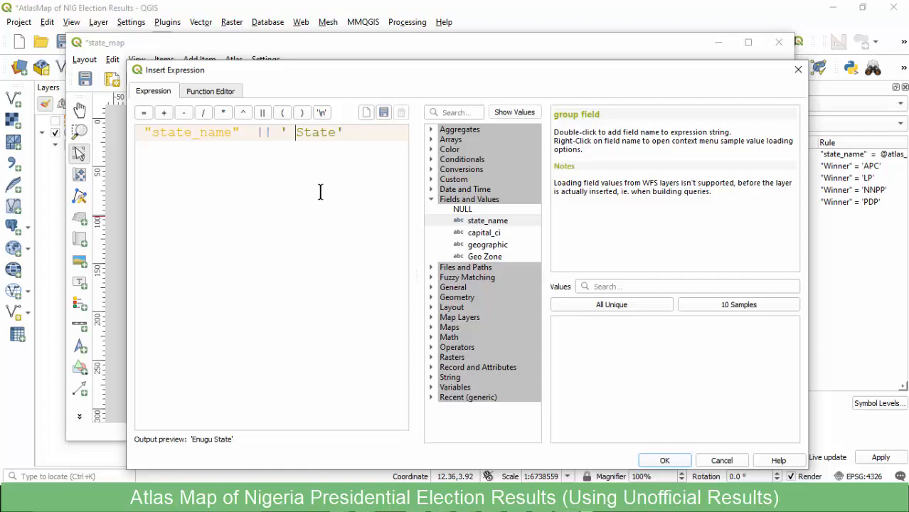
{"action": "type", "text": "SSSSSS"}
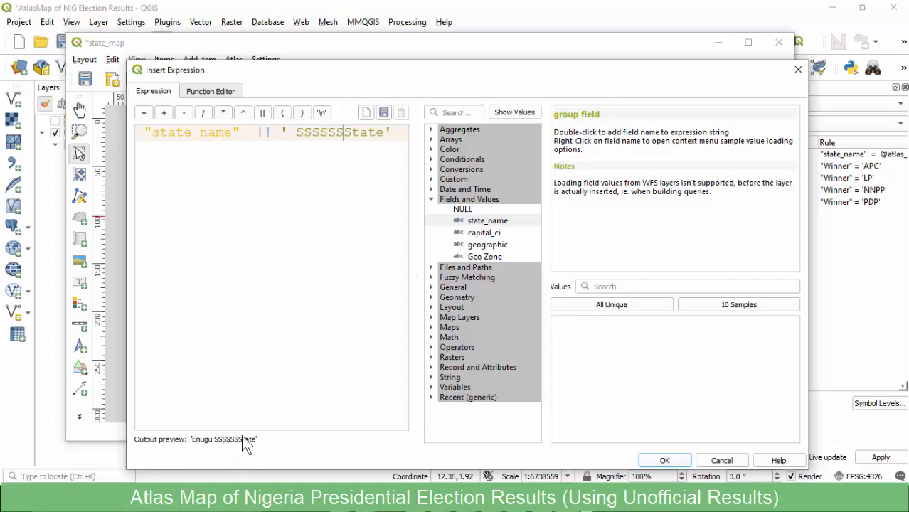
{"action": "key", "text": "BackSpace"}
{"action": "key", "text": "BackSpace"}
{"action": "key", "text": "BackSpace"}
{"action": "key", "text": "BackSpace"}
{"action": "key", "text": "BackSpace"}
{"action": "key", "text": "BackSpace"}
{"action": "key", "text": "BackSpace"}
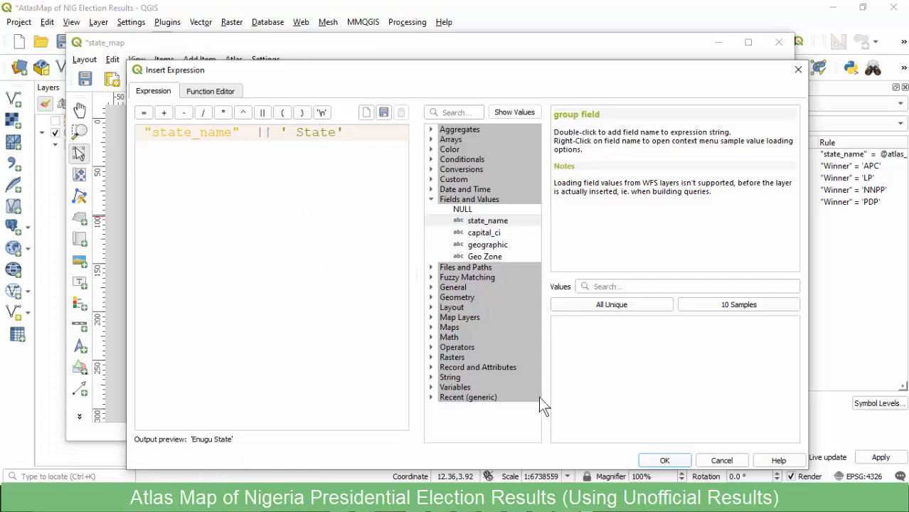
Insert the state name expression into the title label and page the atlas preview forward to Kwara to check the titles.
{"action": "left_click", "coordinate": [663, 461]}
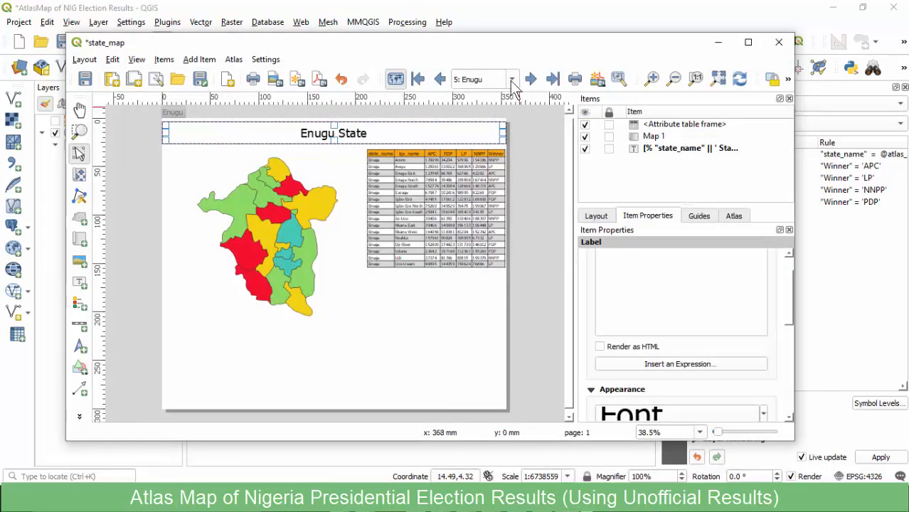
{"action": "left_click", "coordinate": [531, 78]}
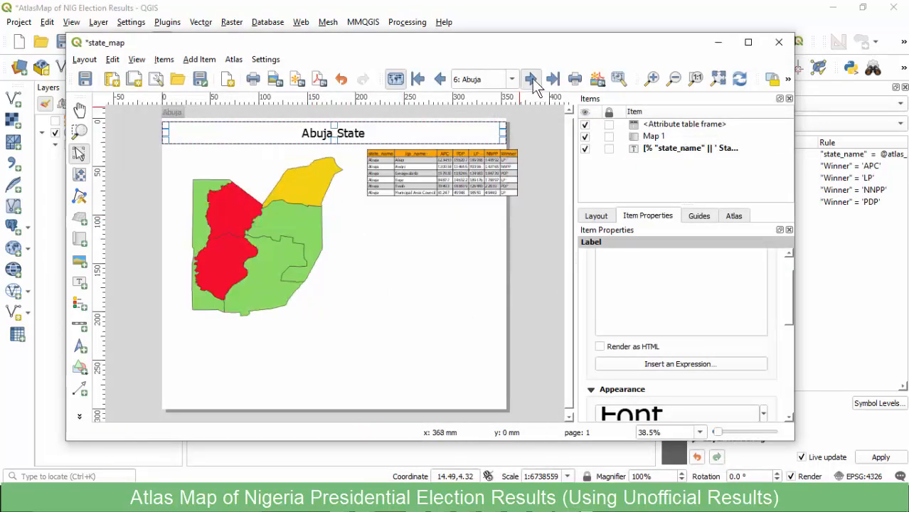
{"action": "left_click", "coordinate": [531, 78]}
{"action": "left_click", "coordinate": [532, 78]}
{"action": "left_click", "coordinate": [532, 78]}
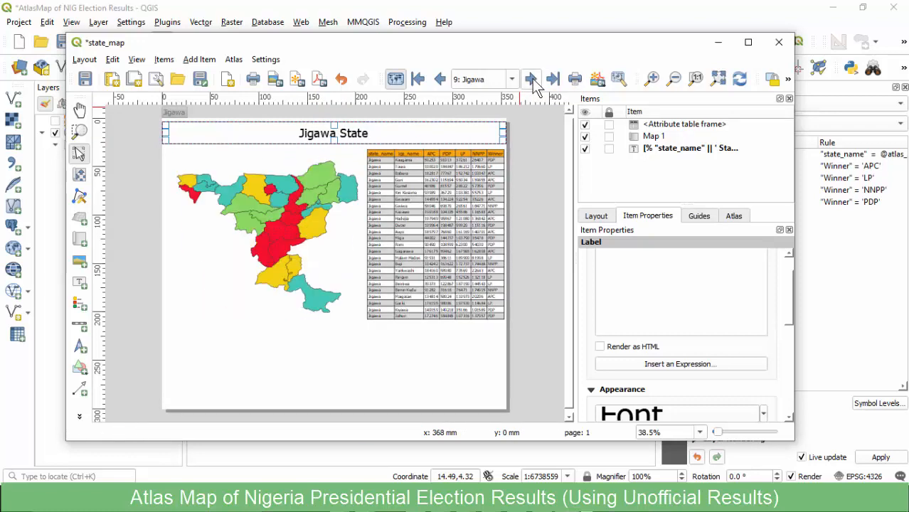
{"action": "left_click", "coordinate": [533, 79]}
{"action": "left_click", "coordinate": [532, 79]}
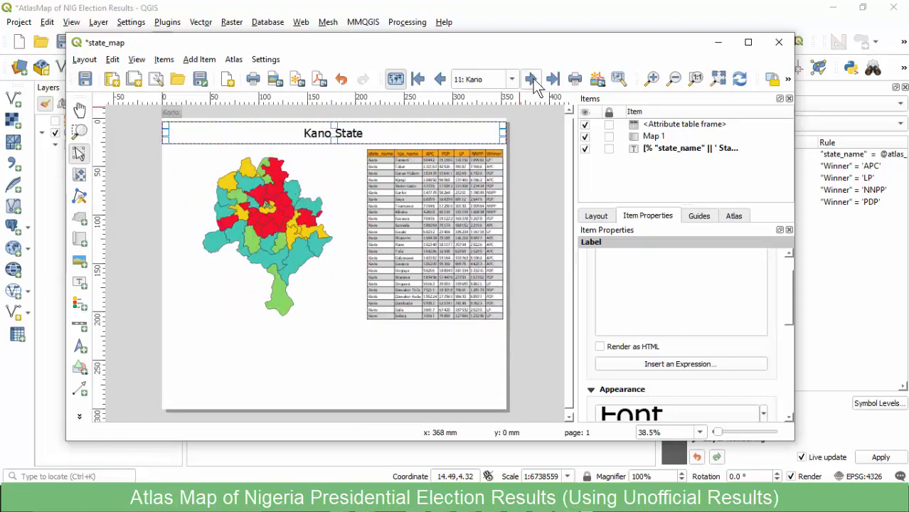
{"action": "left_click", "coordinate": [532, 78]}
{"action": "left_click", "coordinate": [531, 78]}
{"action": "left_click", "coordinate": [532, 79]}
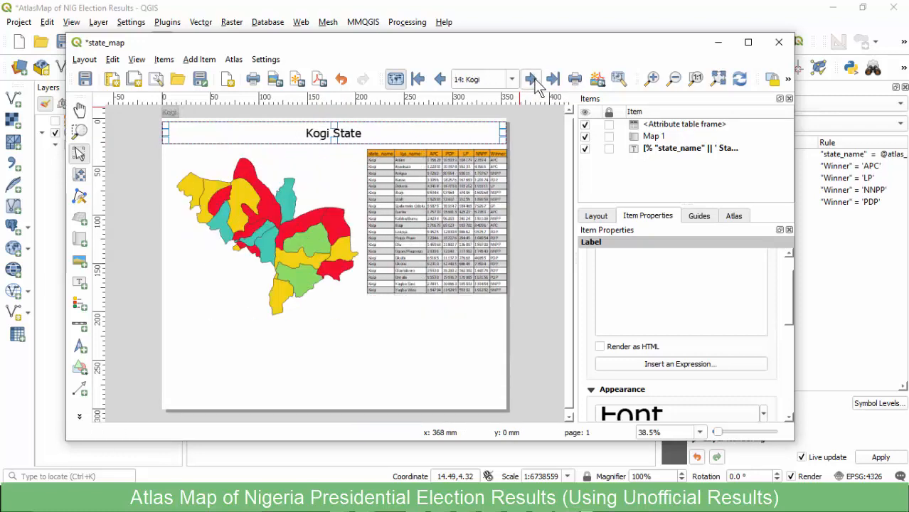
{"action": "left_click", "coordinate": [531, 78]}
Return the atlas preview to Abuja and page forward to Oyo, checking each state's title, map and results table.
{"action": "left_click", "coordinate": [512, 80]}
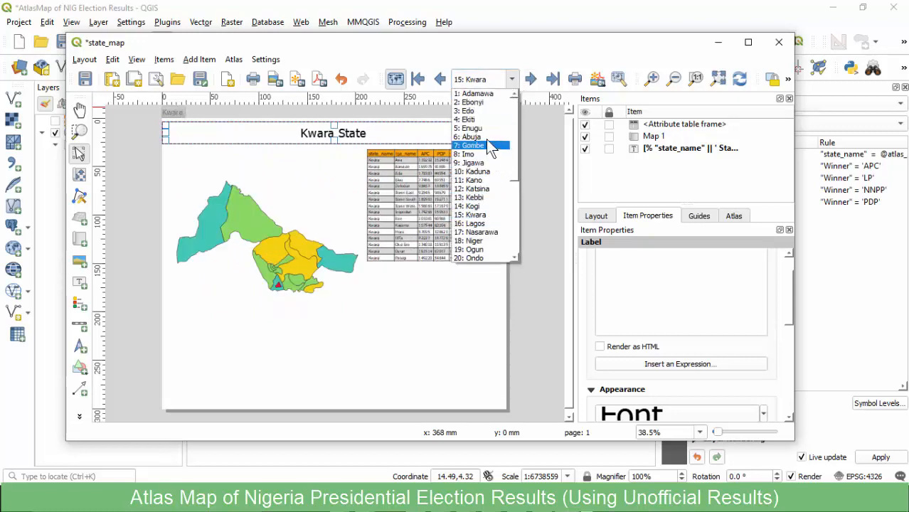
{"action": "left_click", "coordinate": [476, 136]}
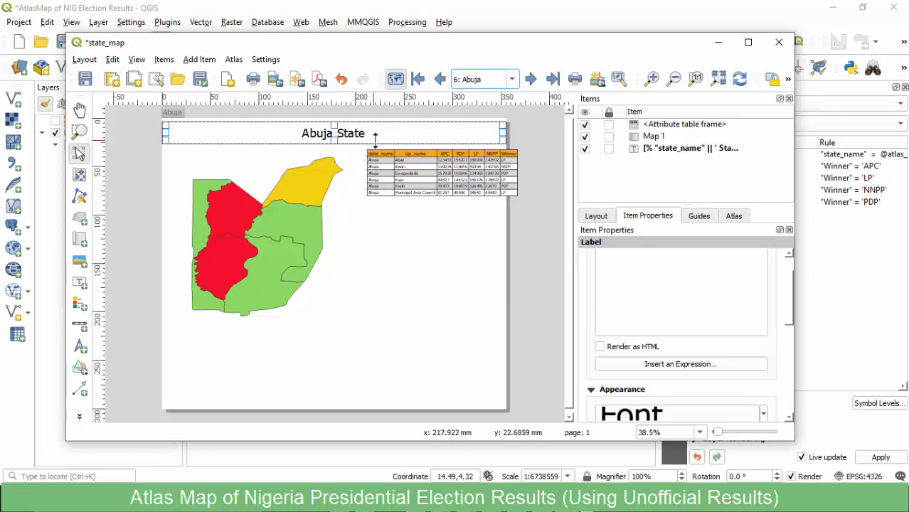
{"action": "left_click", "coordinate": [531, 79]}
{"action": "left_click", "coordinate": [531, 79]}
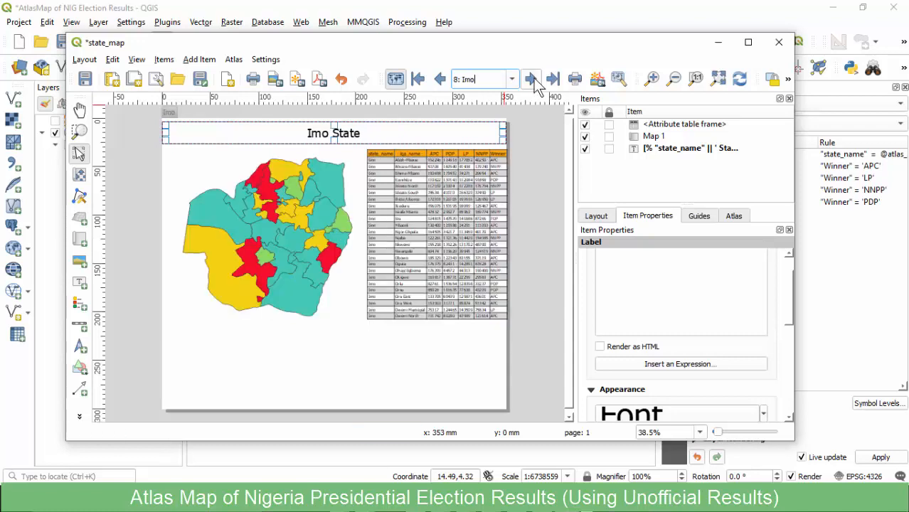
{"action": "left_click", "coordinate": [531, 78]}
{"action": "left_click", "coordinate": [531, 78]}
{"action": "left_click", "coordinate": [531, 79]}
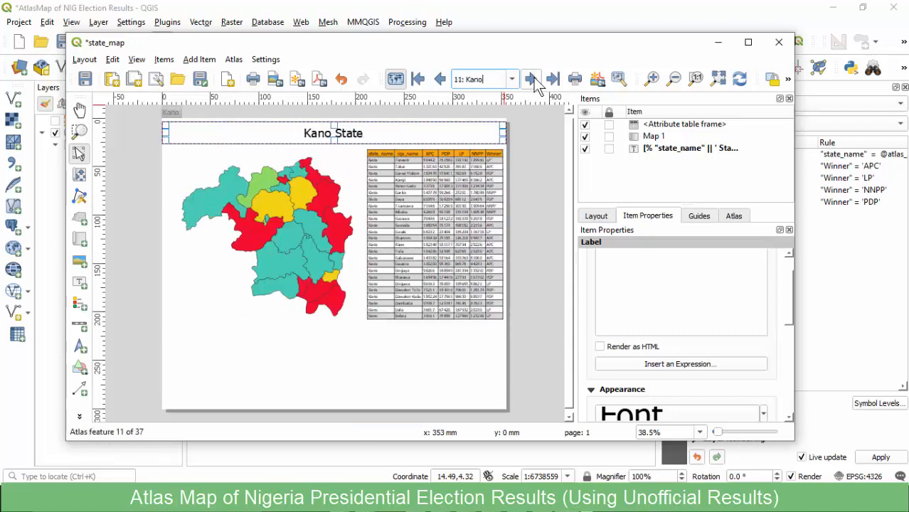
{"action": "left_click", "coordinate": [532, 79]}
{"action": "left_click", "coordinate": [531, 79]}
{"action": "left_click", "coordinate": [531, 79]}
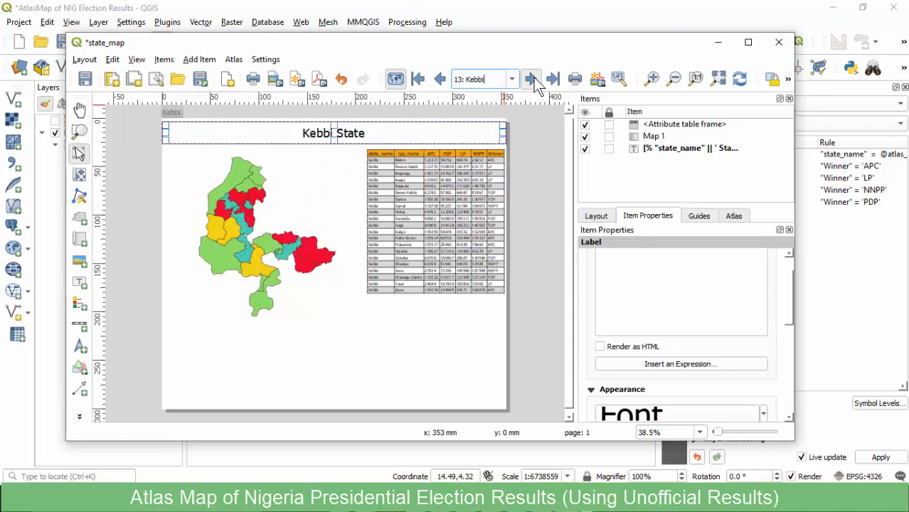
{"action": "left_click", "coordinate": [531, 79]}
{"action": "left_click", "coordinate": [531, 79]}
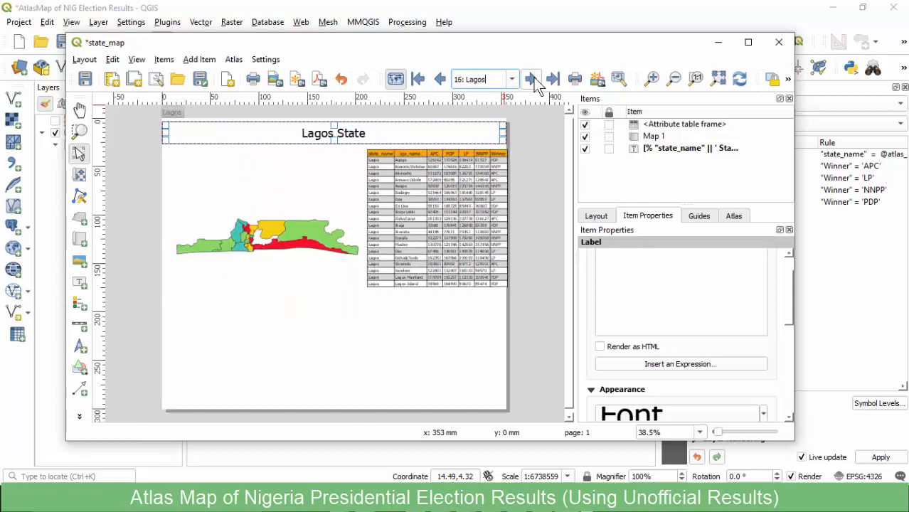
{"action": "left_click", "coordinate": [533, 79]}
{"action": "left_click", "coordinate": [533, 79]}
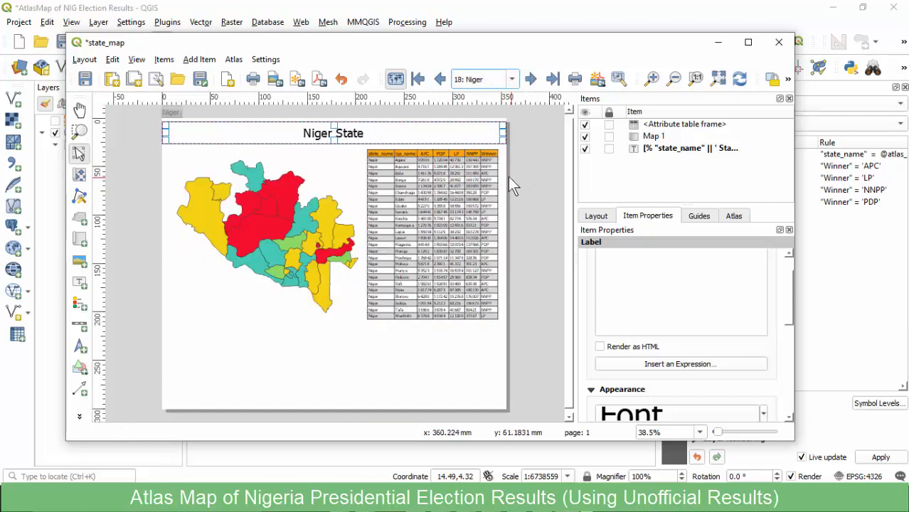
{"action": "left_click", "coordinate": [532, 79]}
{"action": "left_click", "coordinate": [531, 80]}
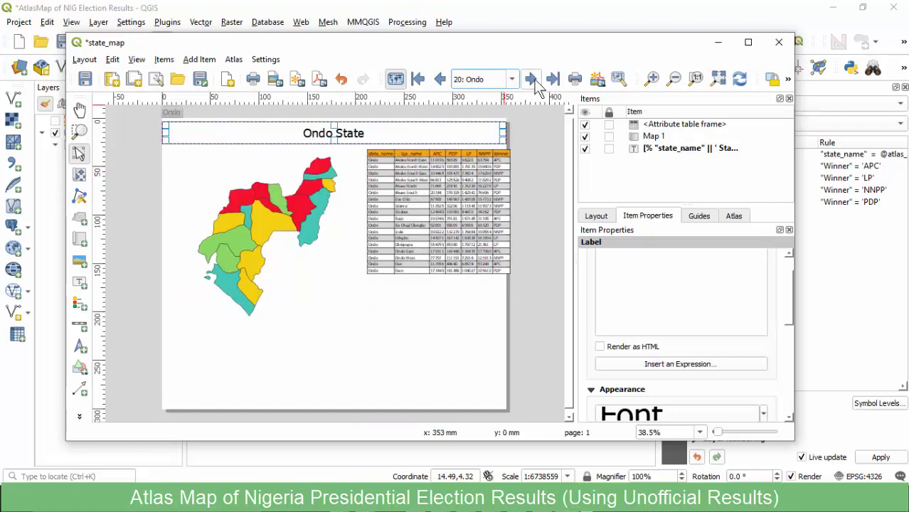
{"action": "left_click", "coordinate": [532, 80]}
{"action": "left_click", "coordinate": [532, 79]}
{"action": "left_click", "coordinate": [532, 80]}
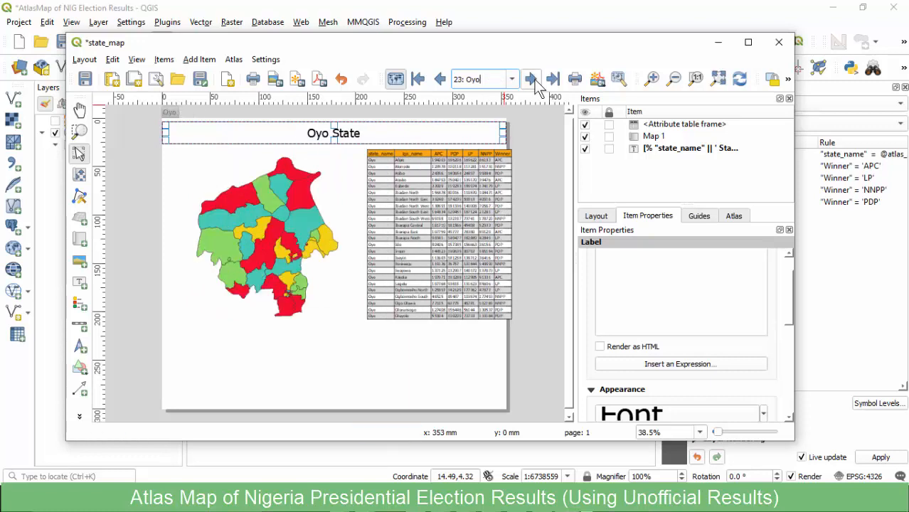
Page the atlas preview forward from Oyo to Bayelsa, checking each state's title, map and whether the results table fits the page.
{"action": "left_click", "coordinate": [532, 80]}
{"action": "left_click", "coordinate": [532, 80]}
{"action": "left_click", "coordinate": [532, 80]}
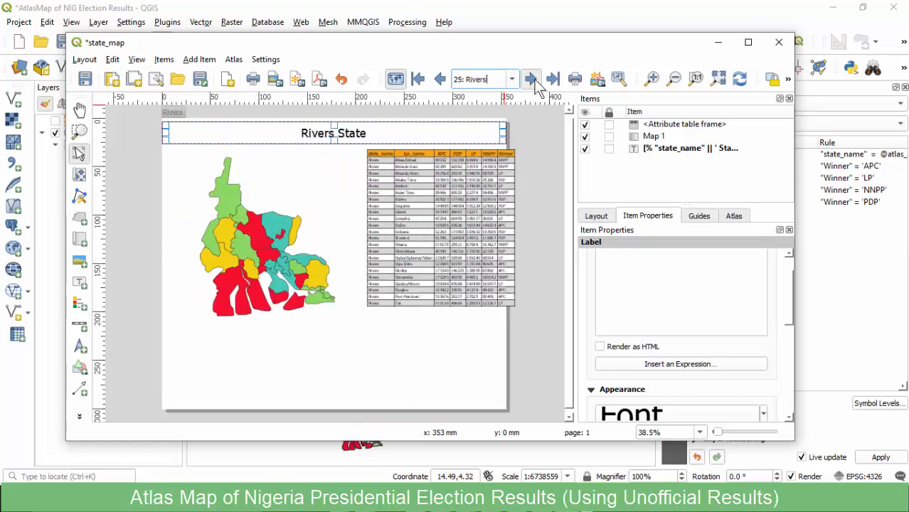
{"action": "left_click", "coordinate": [532, 80]}
{"action": "left_click", "coordinate": [532, 79]}
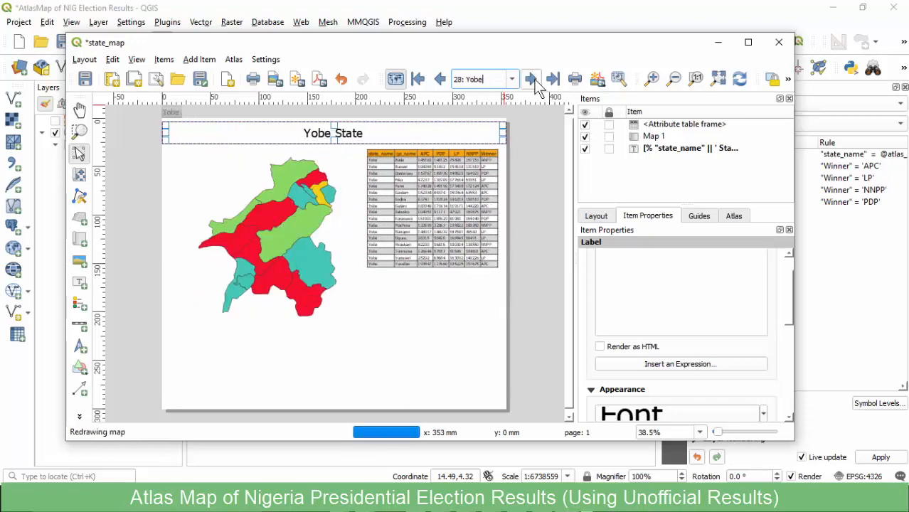
{"action": "left_click", "coordinate": [532, 80]}
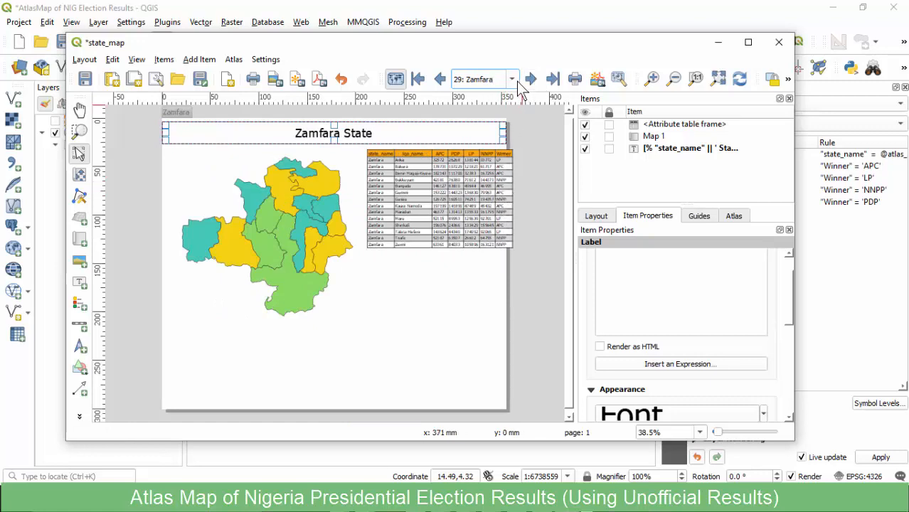
{"action": "left_click", "coordinate": [531, 79]}
{"action": "left_click", "coordinate": [530, 79]}
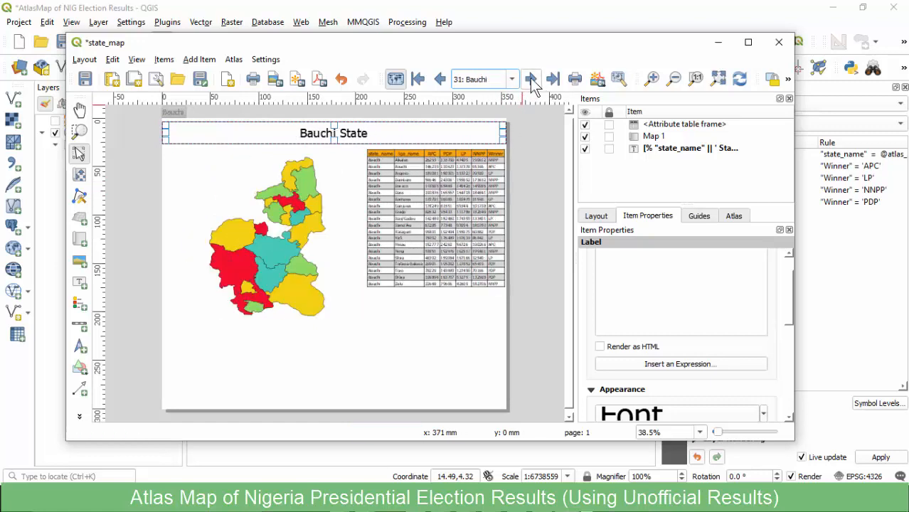
{"action": "left_click", "coordinate": [530, 78]}
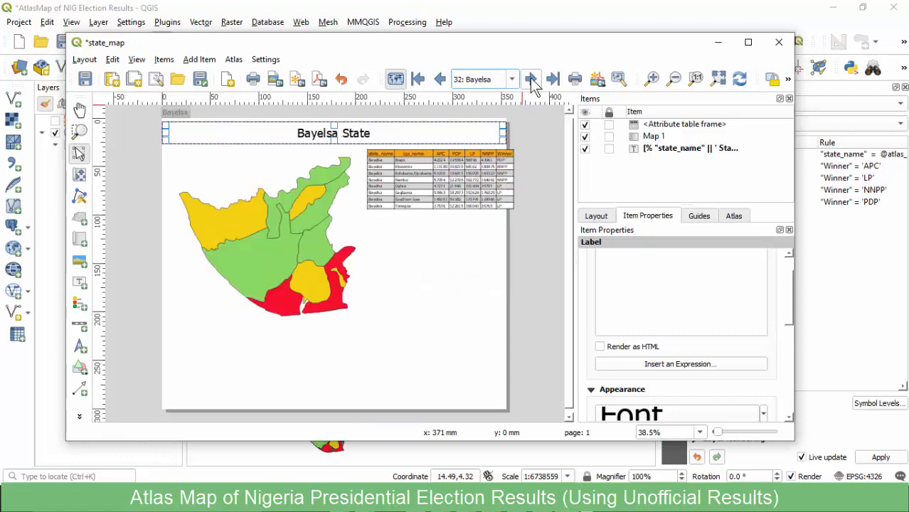
Set the results table's heading font size to 12.
{"action": "left_click", "coordinate": [454, 190]}
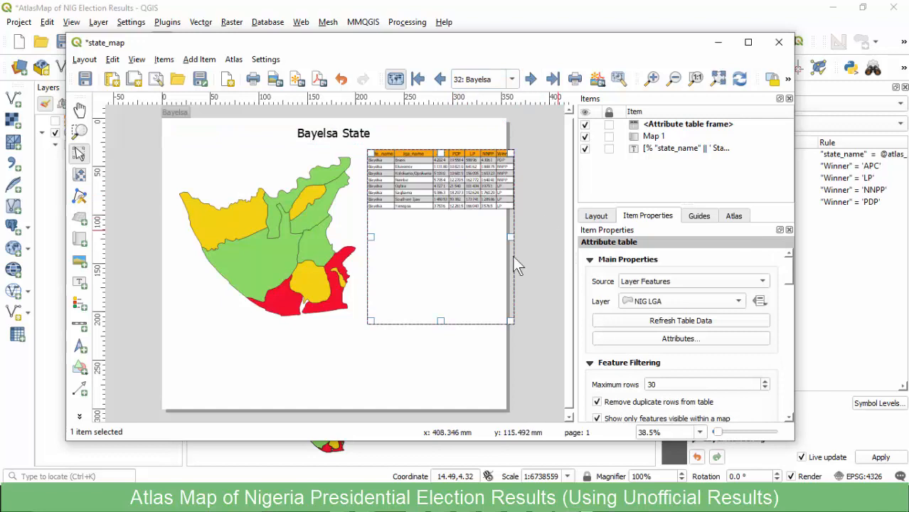
{"action": "scroll", "coordinate": [601, 309], "scroll_direction": "down", "scroll_amount": 5}
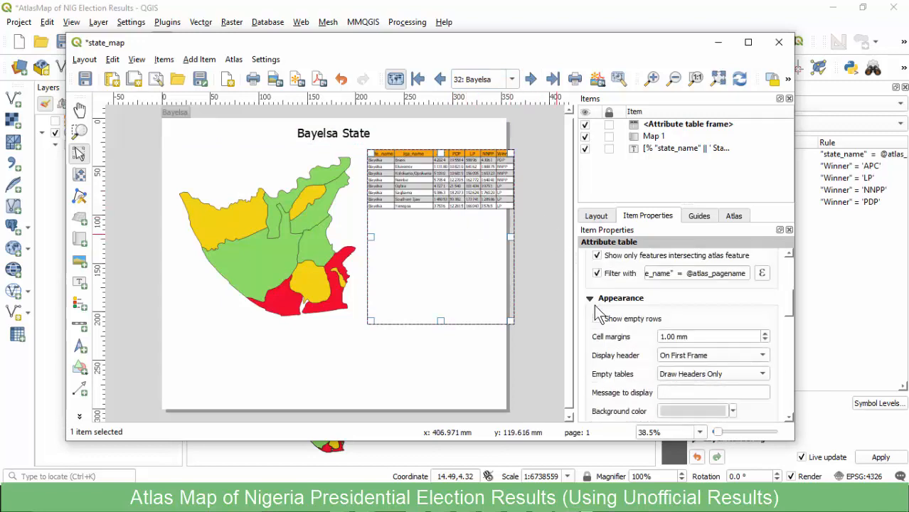
{"action": "scroll", "coordinate": [600, 313], "scroll_direction": "down", "scroll_amount": 5}
{"action": "scroll", "coordinate": [597, 324], "scroll_direction": "down", "scroll_amount": 5}
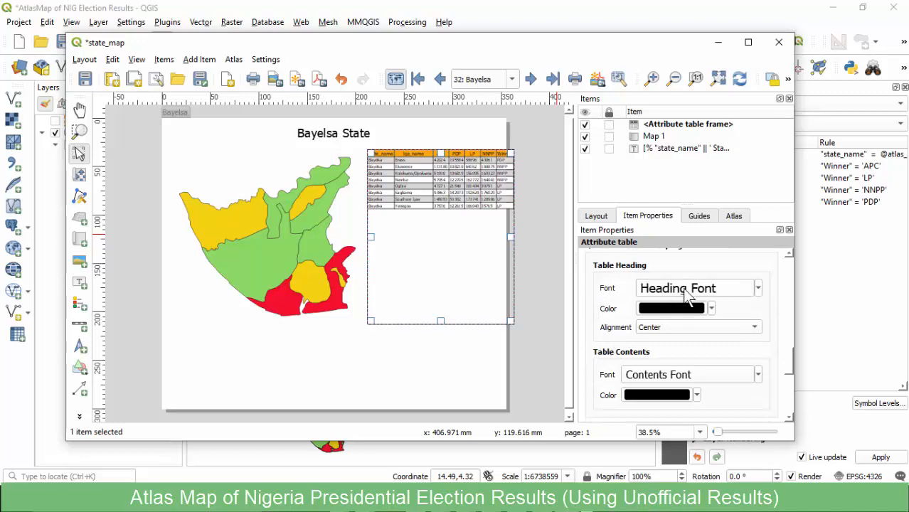
{"action": "left_click", "coordinate": [686, 295]}
{"action": "left_click", "coordinate": [592, 221]}
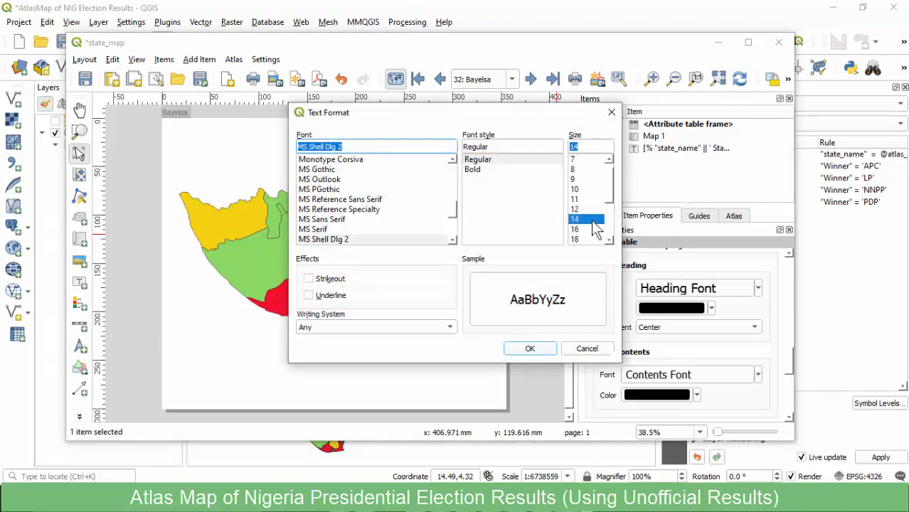
{"action": "left_click", "coordinate": [580, 209]}
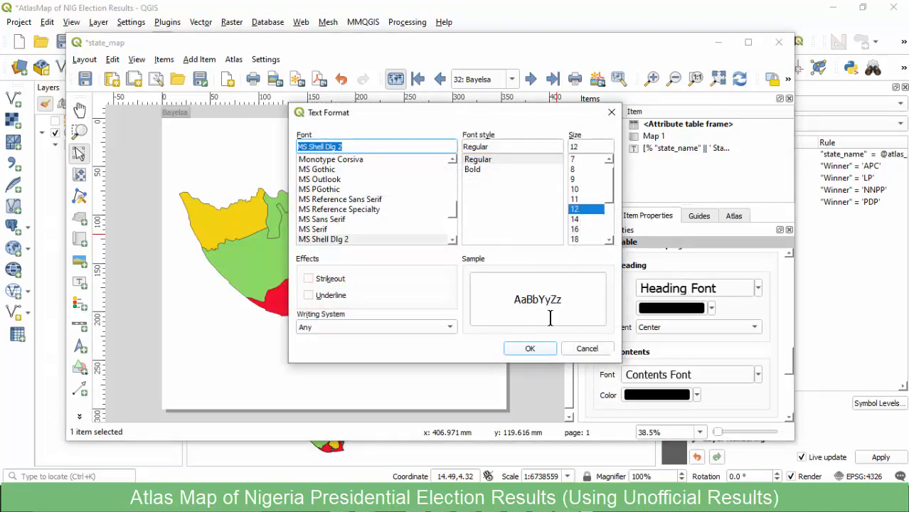
{"action": "left_click", "coordinate": [532, 349]}
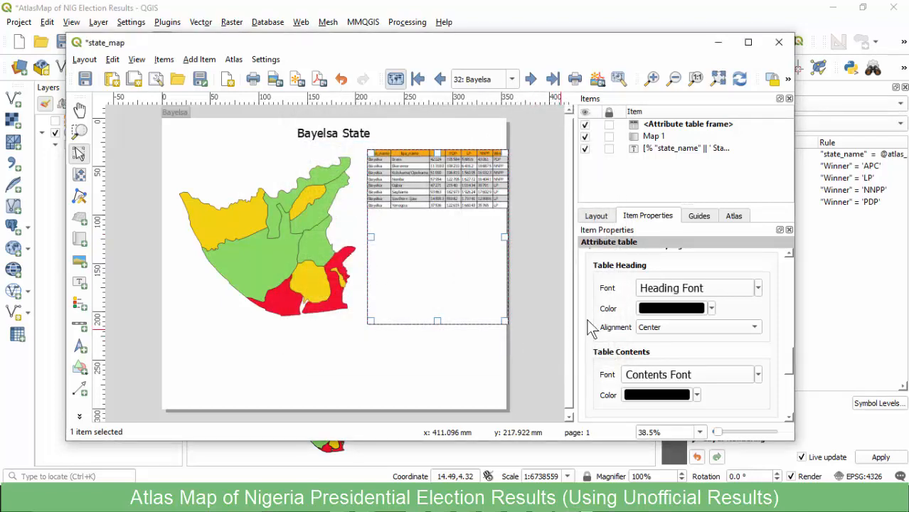
Set the results table's contents font size to 11.
{"action": "left_click", "coordinate": [665, 380]}
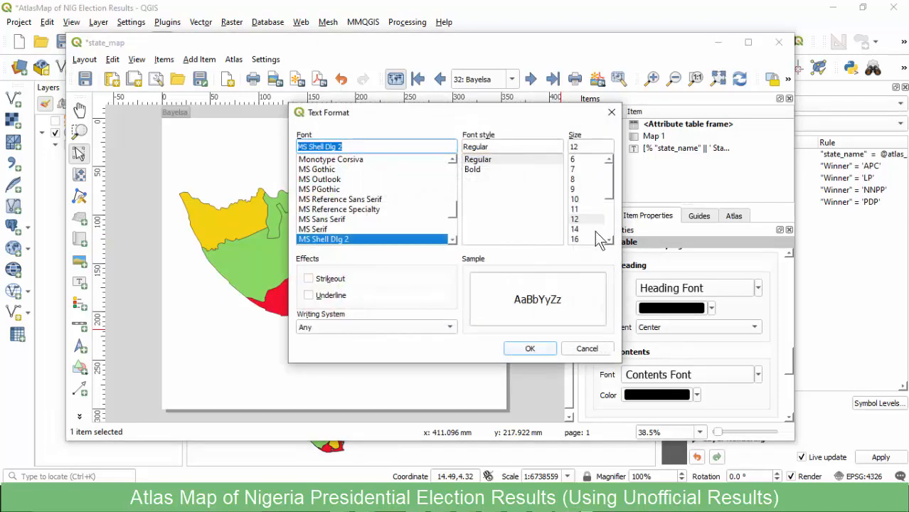
{"action": "left_click", "coordinate": [580, 209]}
{"action": "left_click", "coordinate": [541, 349]}
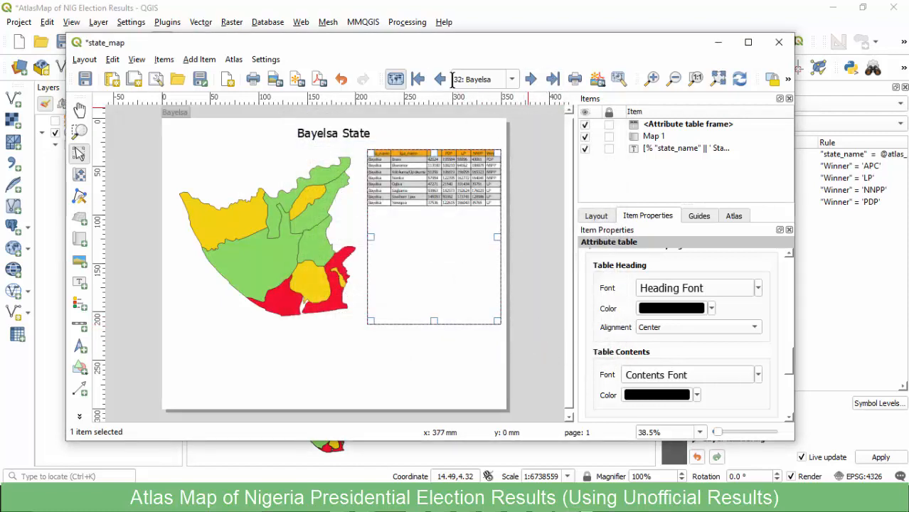
Page the atlas preview forward to Cross River and back to Oyo, checking how the resized table fits each page.
{"action": "left_click", "coordinate": [531, 79]}
{"action": "left_click", "coordinate": [531, 79]}
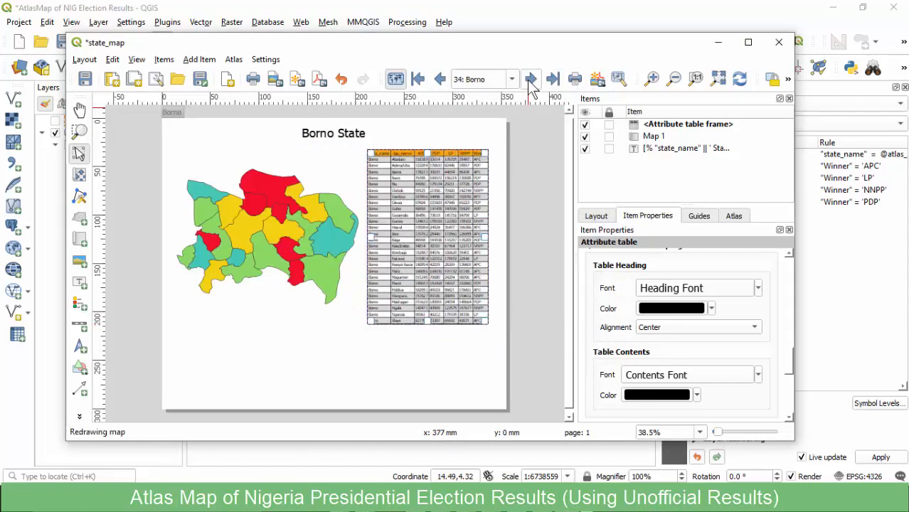
{"action": "left_click", "coordinate": [530, 80]}
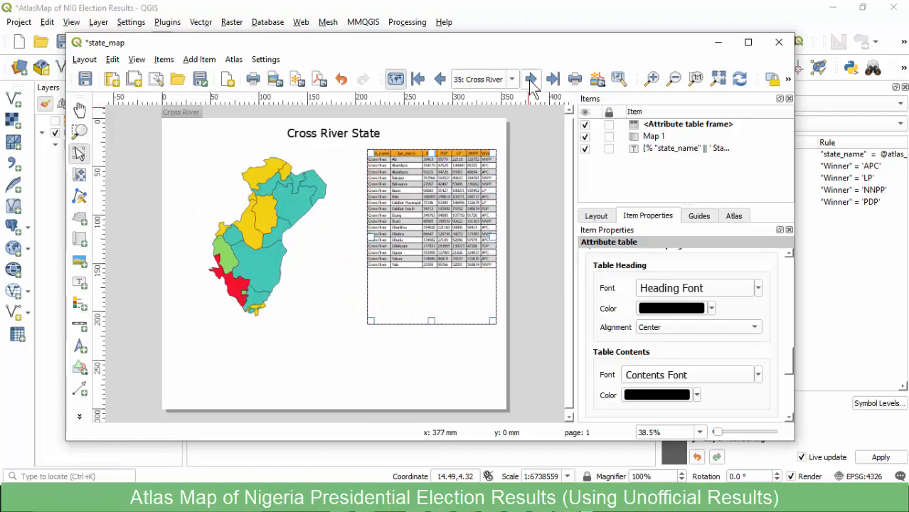
{"action": "left_click", "coordinate": [440, 79]}
{"action": "left_click", "coordinate": [440, 79]}
{"action": "left_click", "coordinate": [440, 79]}
{"action": "left_click", "coordinate": [440, 79]}
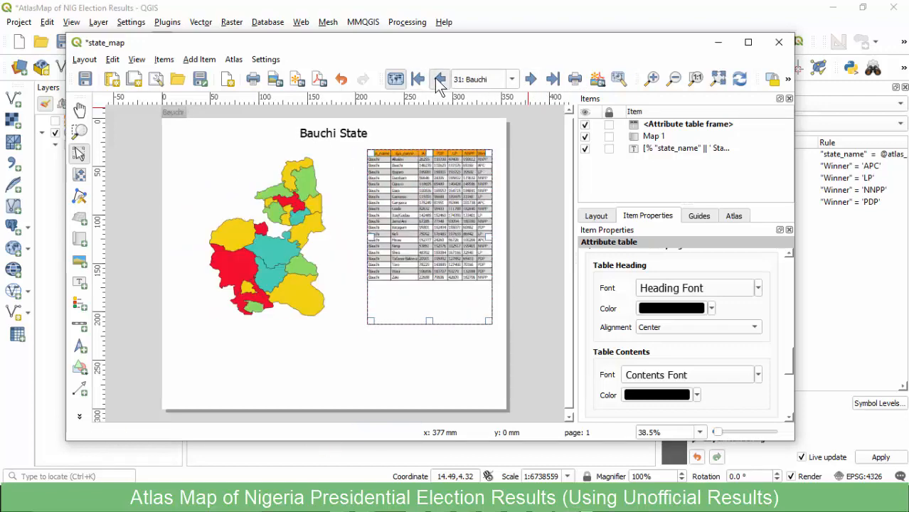
{"action": "left_click", "coordinate": [440, 79]}
{"action": "left_click", "coordinate": [440, 79]}
{"action": "left_click", "coordinate": [440, 79]}
{"action": "left_click", "coordinate": [440, 79]}
{"action": "left_click", "coordinate": [440, 79]}
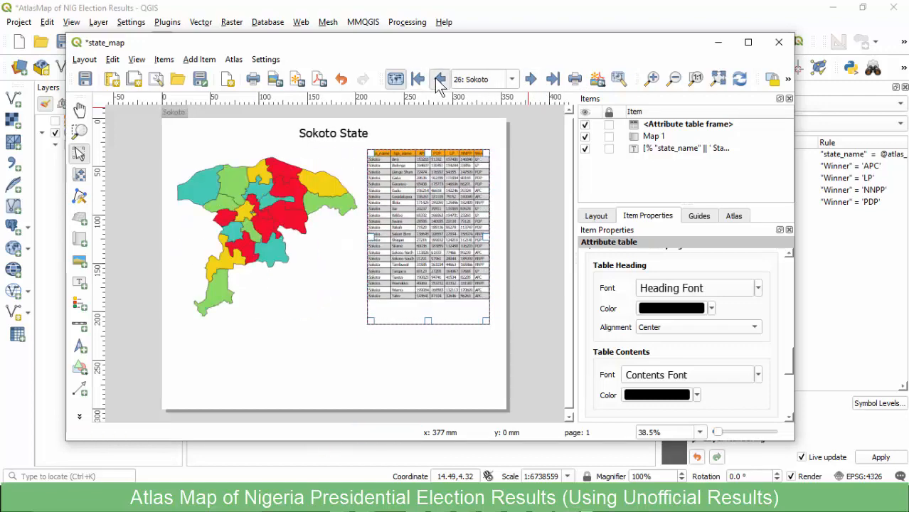
{"action": "left_click", "coordinate": [440, 79]}
{"action": "left_click", "coordinate": [441, 79]}
{"action": "left_click", "coordinate": [440, 79]}
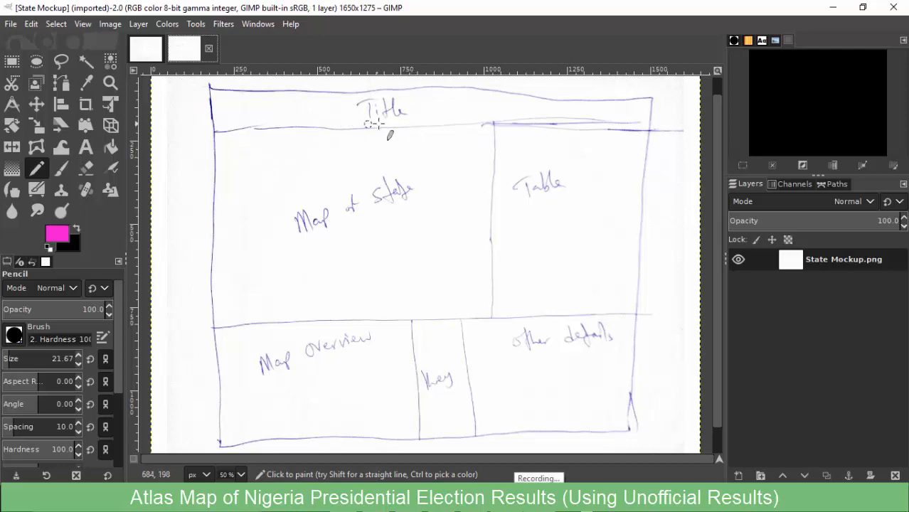
{"action": "left_click_drag", "start_coordinate": [428, 95], "coordinate": [431, 112]}
{"action": "key", "text": "ctrl+z"}
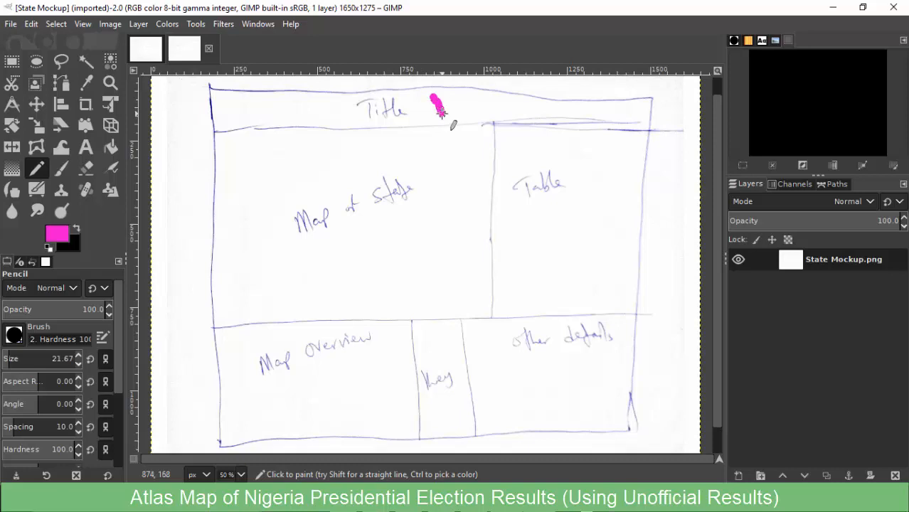
{"action": "key", "text": "ctrl+z"}
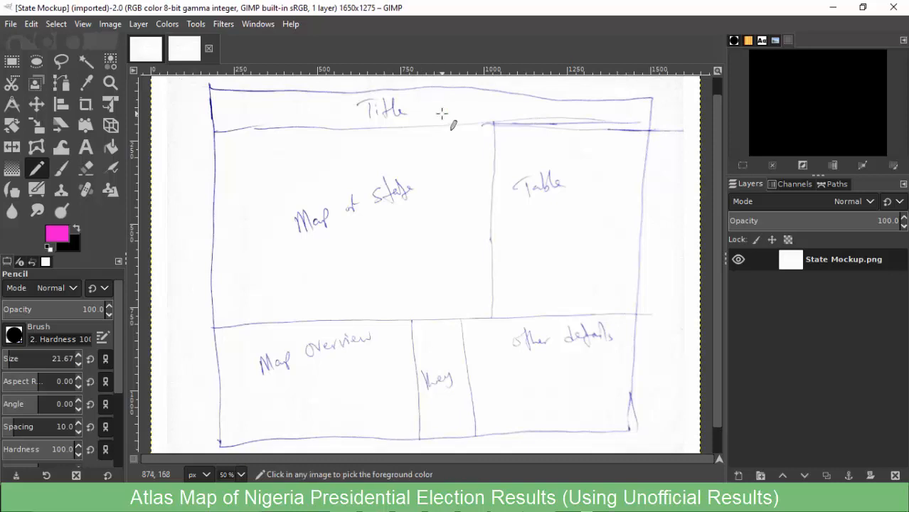
On the State Mockup image in GIMP, pencil red (fe3043) ticks beside Title, Map of State, Table, Map overview and Other details.
{"action": "left_click", "coordinate": [57, 236]}
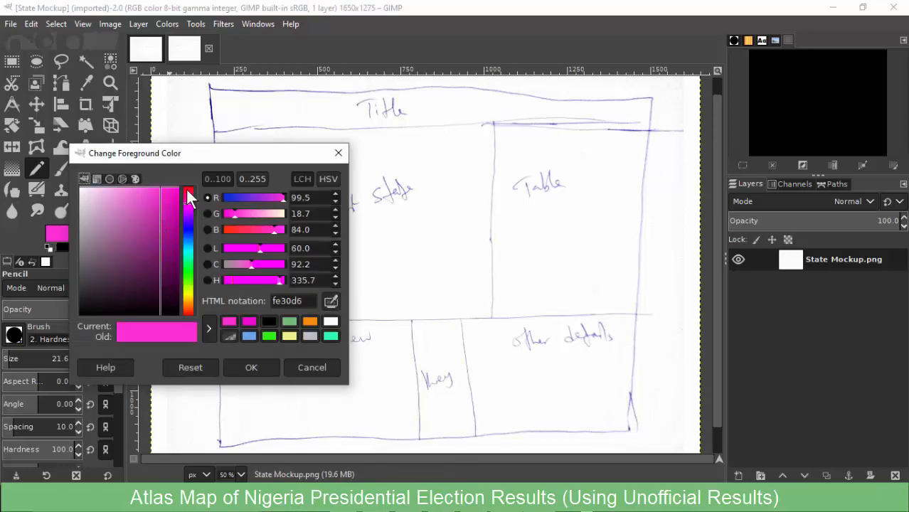
{"action": "left_click", "coordinate": [192, 215]}
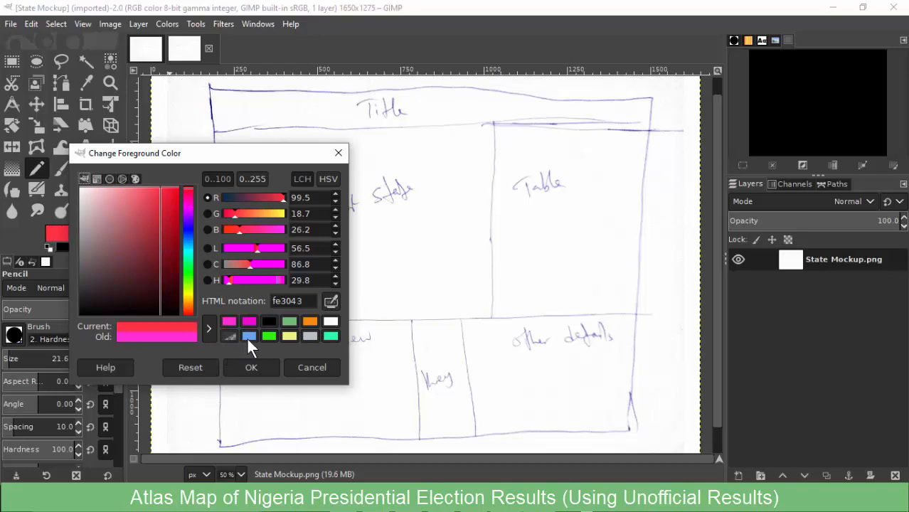
{"action": "left_click", "coordinate": [251, 367]}
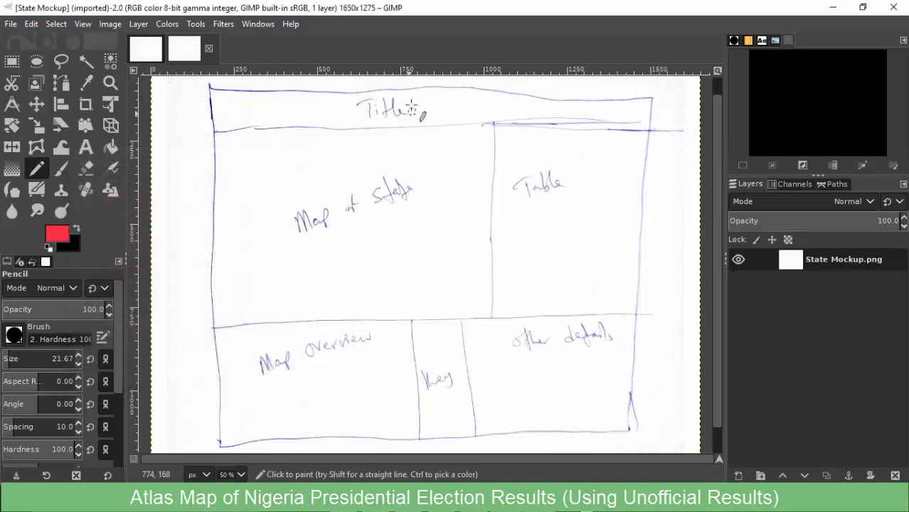
{"action": "left_click_drag", "start_coordinate": [411, 106], "coordinate": [470, 87]}
{"action": "left_click_drag", "start_coordinate": [393, 215], "coordinate": [432, 214]}
{"action": "left_click_drag", "start_coordinate": [537, 213], "coordinate": [592, 199]}
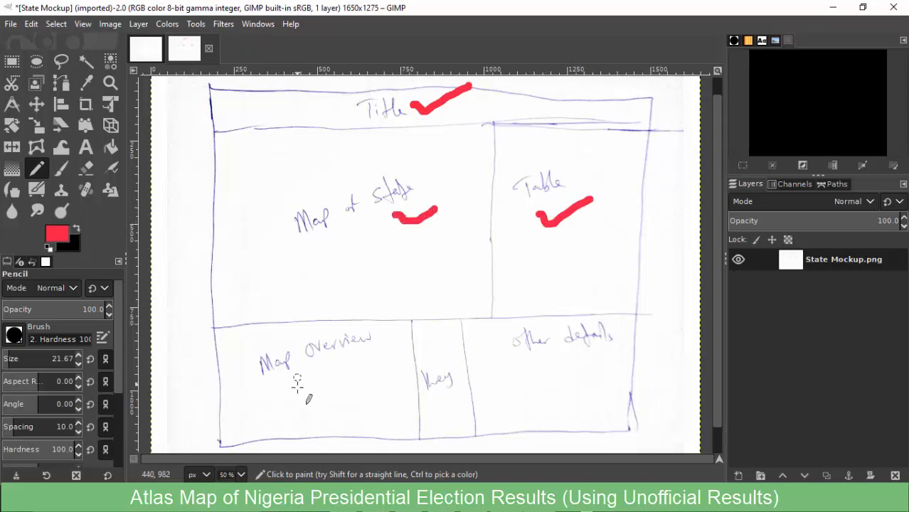
{"action": "mouse_move", "coordinate": [296, 384]}
{"action": "left_mouse_down"}
{"action": "mouse_move", "coordinate": [307, 393]}
{"action": "mouse_move", "coordinate": [365, 363]}
{"action": "left_mouse_up"}
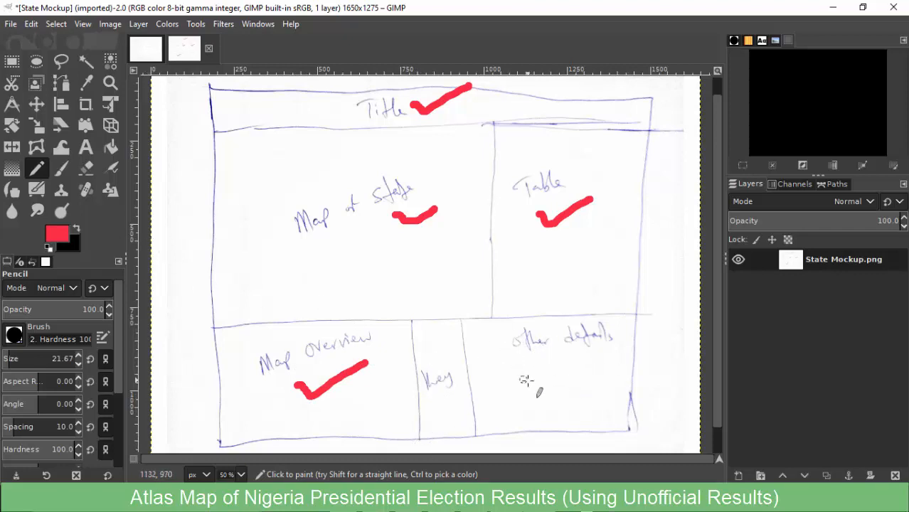
{"action": "left_click_drag", "start_coordinate": [540, 372], "coordinate": [617, 357]}
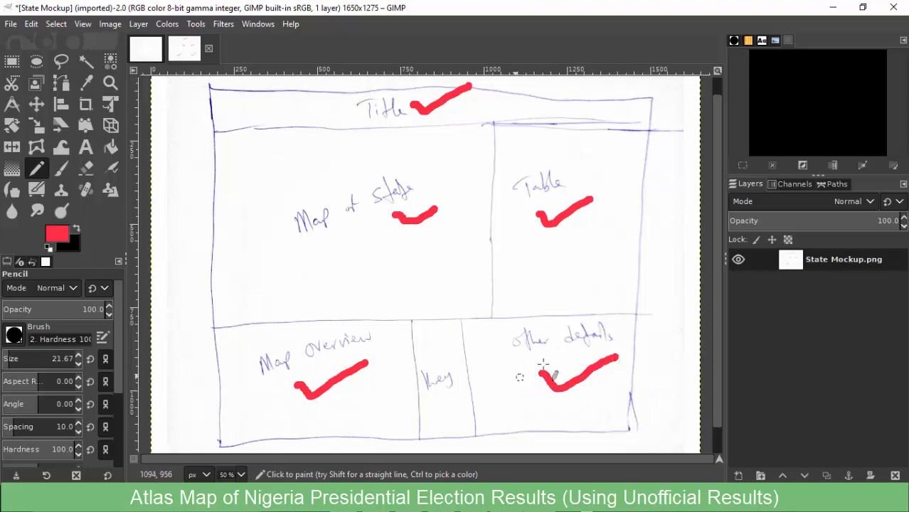
Change the pencil colour to green (2df20f), tick the Key section and outline a long rectangle just below the Title on the mockup.
{"action": "left_click", "coordinate": [59, 238]}
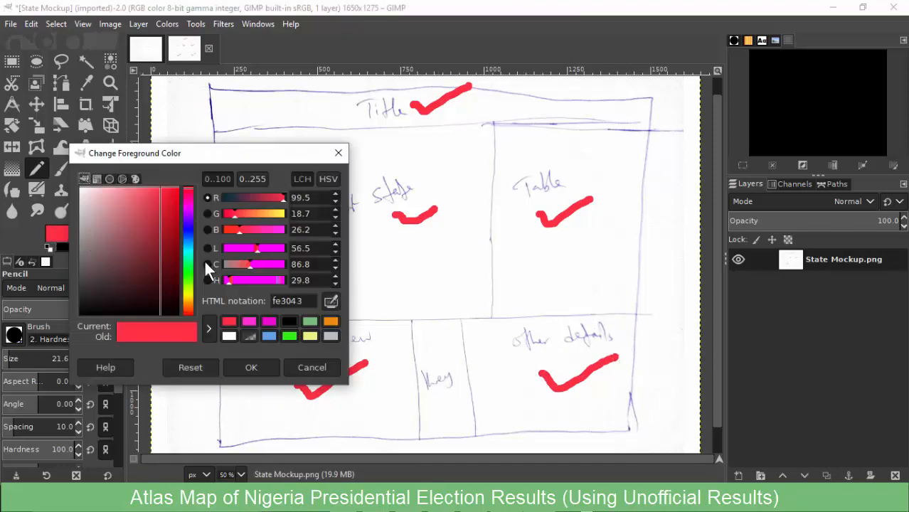
{"action": "left_click", "coordinate": [290, 336]}
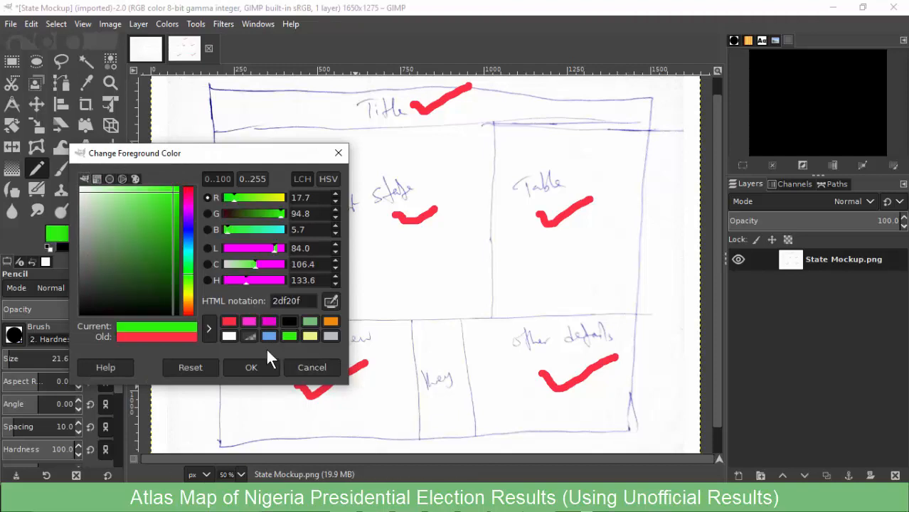
{"action": "left_click", "coordinate": [249, 367]}
{"action": "mouse_move", "coordinate": [432, 403]}
{"action": "left_mouse_down"}
{"action": "mouse_move", "coordinate": [437, 410]}
{"action": "mouse_move", "coordinate": [459, 396]}
{"action": "left_mouse_up"}
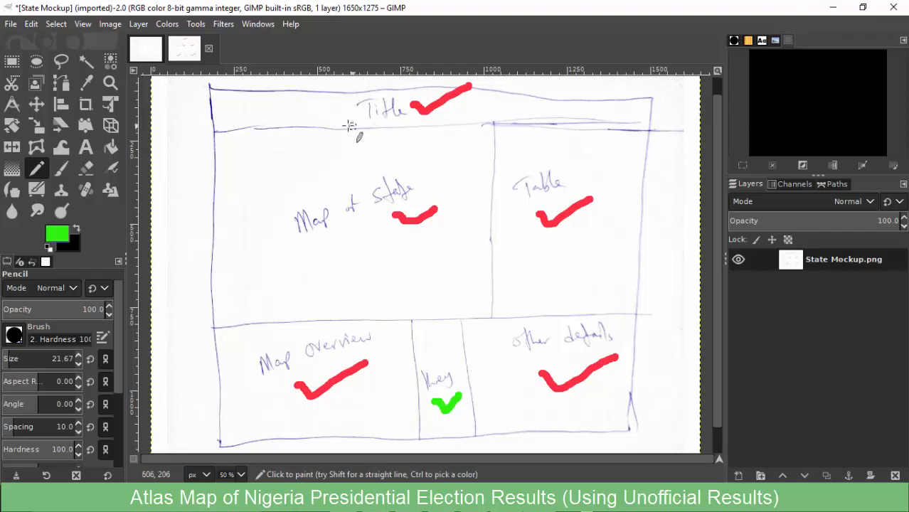
{"action": "left_click", "coordinate": [302, 123]}
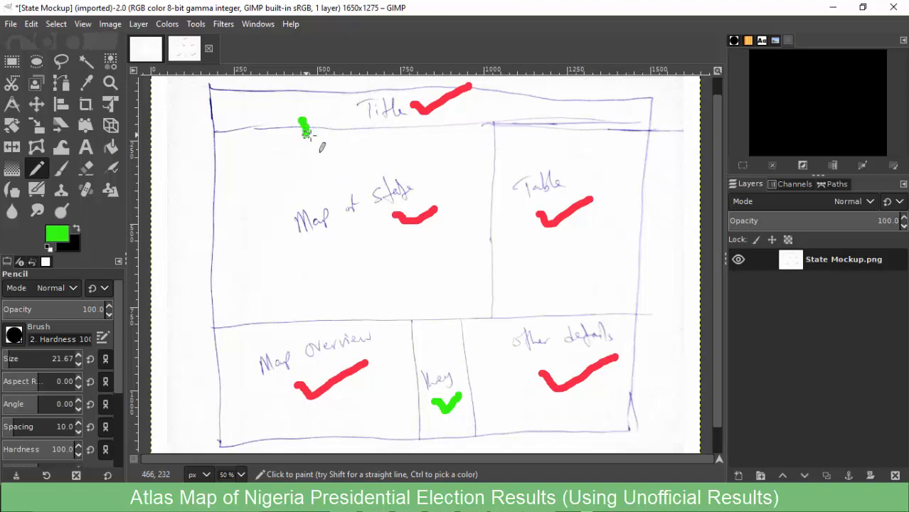
{"action": "mouse_move", "coordinate": [306, 134]}
{"action": "left_mouse_down"}
{"action": "mouse_move", "coordinate": [400, 141]}
{"action": "mouse_move", "coordinate": [521, 134]}
{"action": "mouse_move", "coordinate": [506, 114]}
{"action": "mouse_move", "coordinate": [301, 123]}
{"action": "left_mouse_up"}
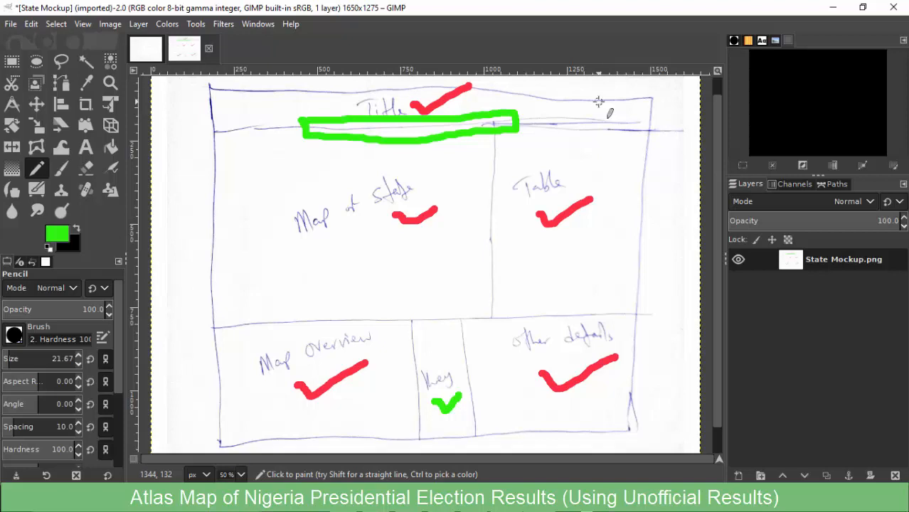
Return to the QGIS state_map layout and move the map and results table down together, leaving a gap below the title.
{"action": "left_click", "coordinate": [832, 8]}
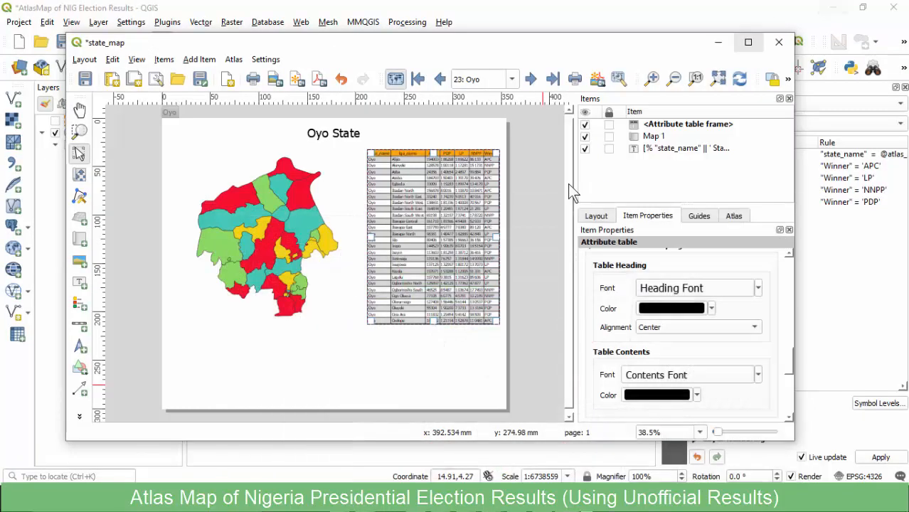
{"action": "left_click", "coordinate": [289, 193]}
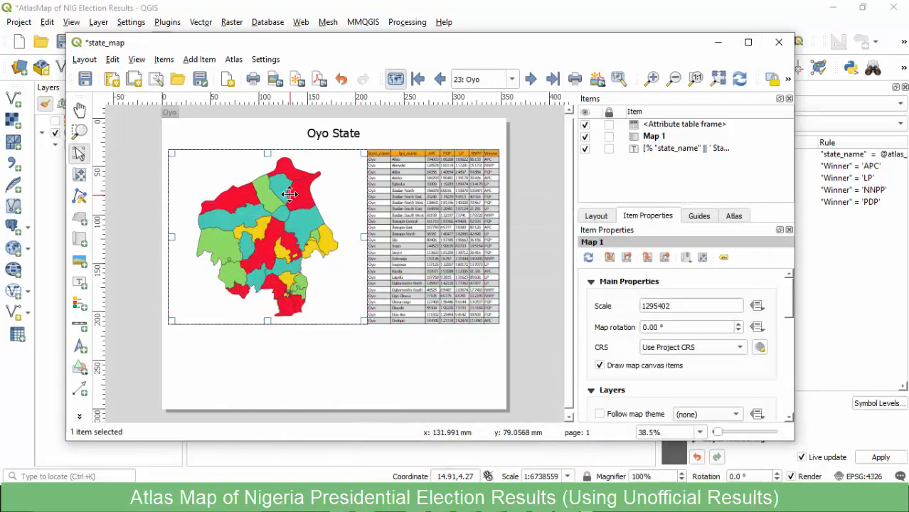
{"action": "left_click", "coordinate": [428, 230]}
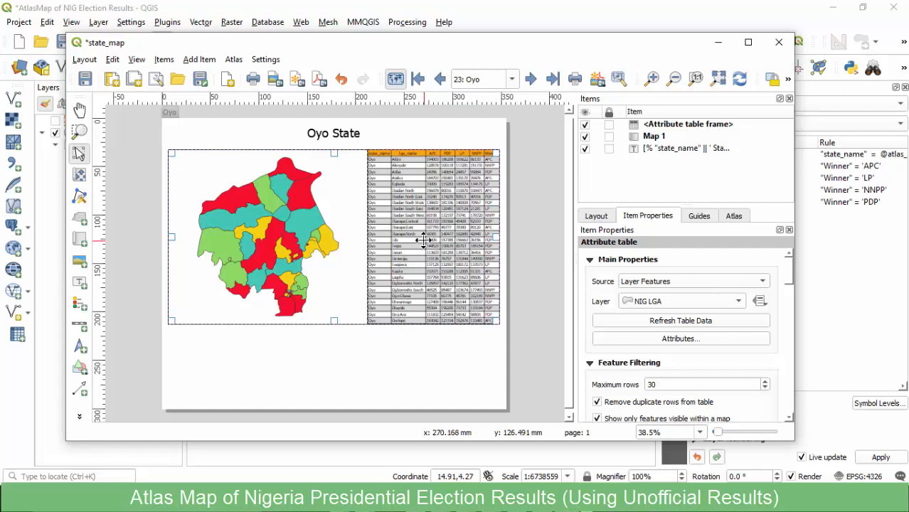
{"action": "left_click_drag", "start_coordinate": [424, 240], "coordinate": [417, 255]}
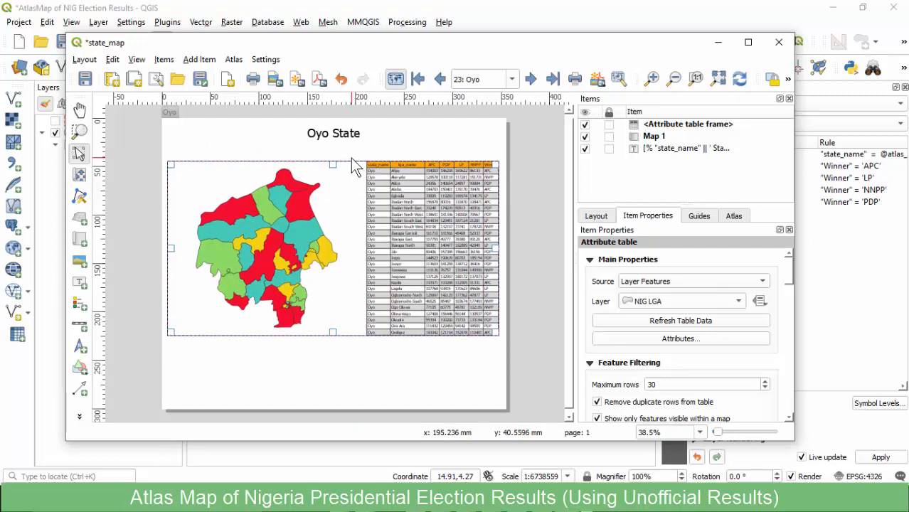
Duplicate the dynamic state title label and place the copy directly beneath the original, above the map and table.
{"action": "left_click", "coordinate": [340, 137]}
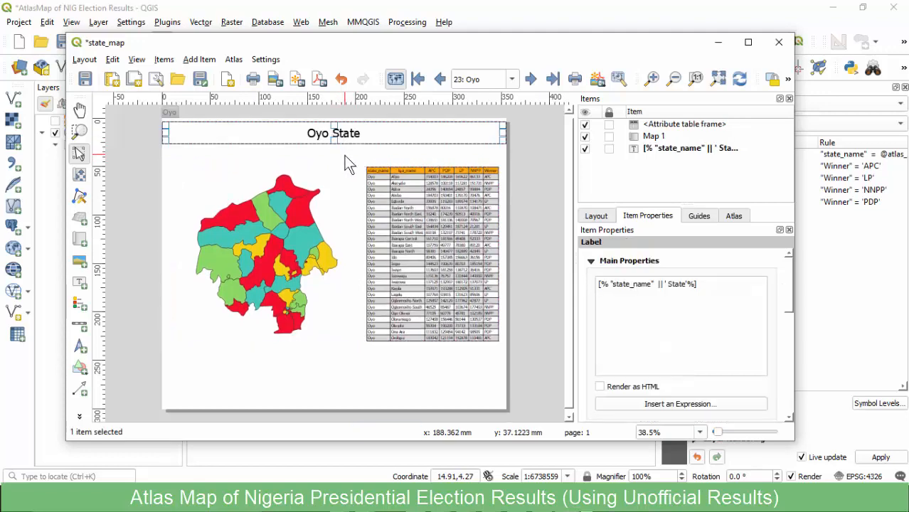
{"action": "left_click", "coordinate": [523, 161]}
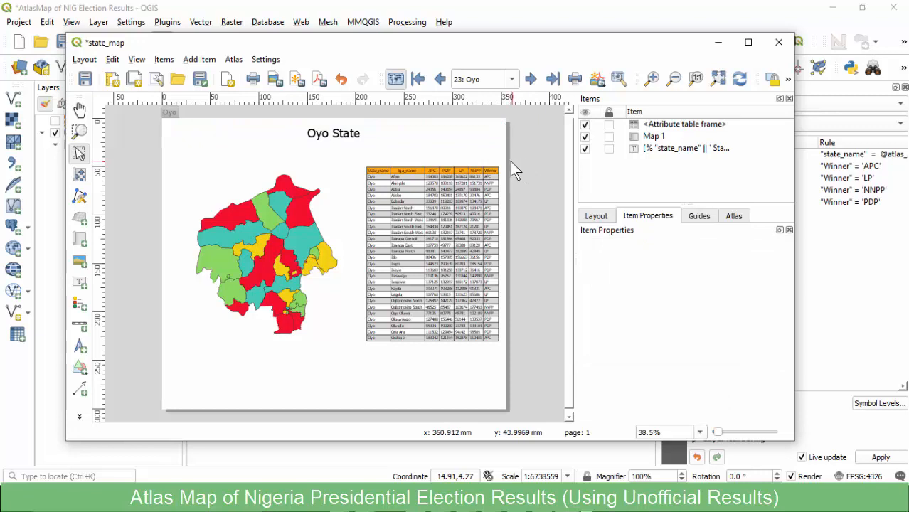
{"action": "key", "text": "ctrl+v"}
{"action": "left_click_drag", "start_coordinate": [524, 174], "coordinate": [237, 147]}
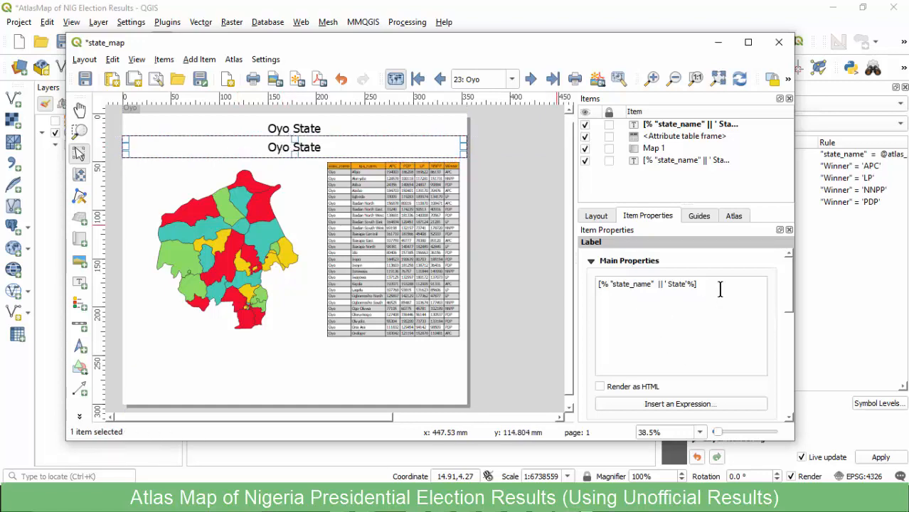
Replace the copied label's expression with the text "2023 Presidential Election Results".
{"action": "left_click_drag", "start_coordinate": [719, 288], "coordinate": [598, 354]}
{"action": "type", "text": "20"}
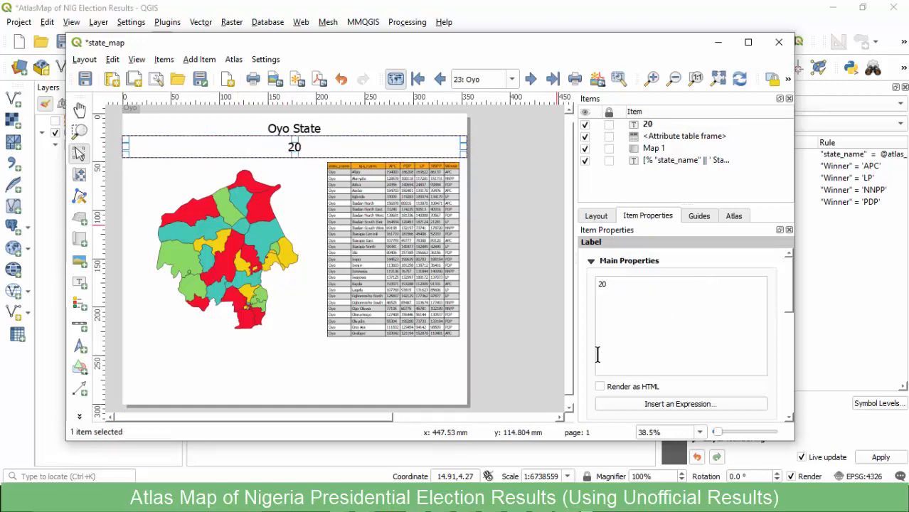
{"action": "type", "text": "23"}
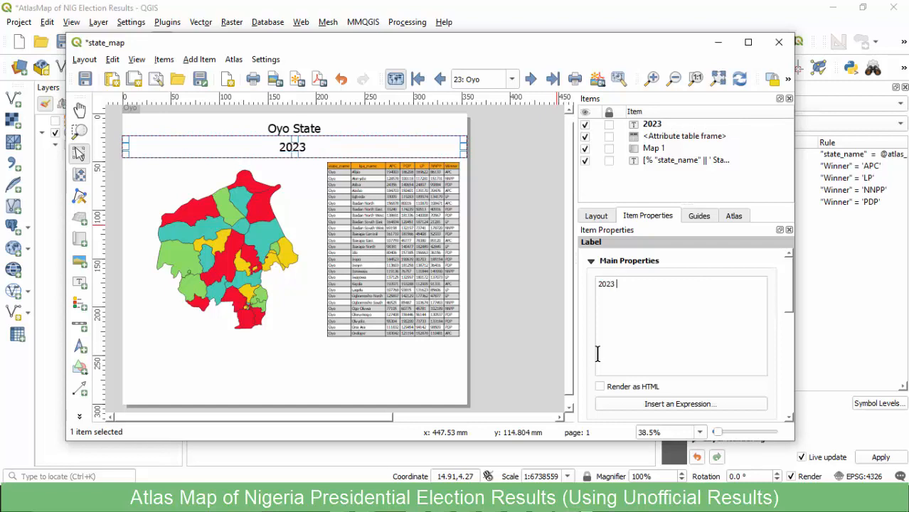
{"action": "type", "text": " President"}
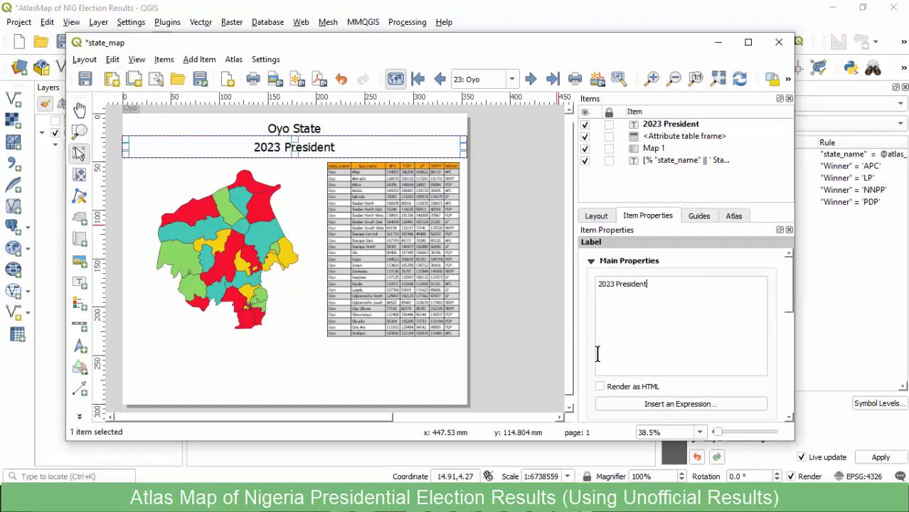
{"action": "type", "text": "ial Ele"}
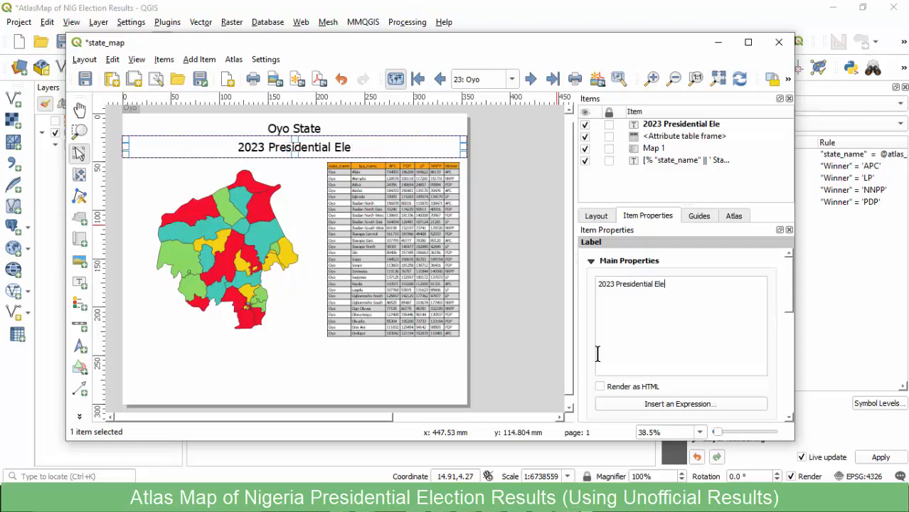
{"action": "type", "text": "ction Res"}
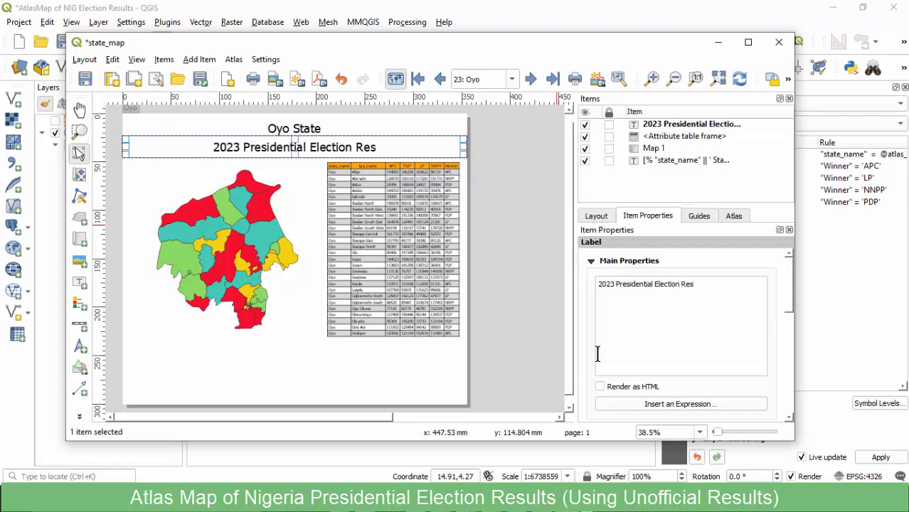
{"action": "type", "text": "ults"}
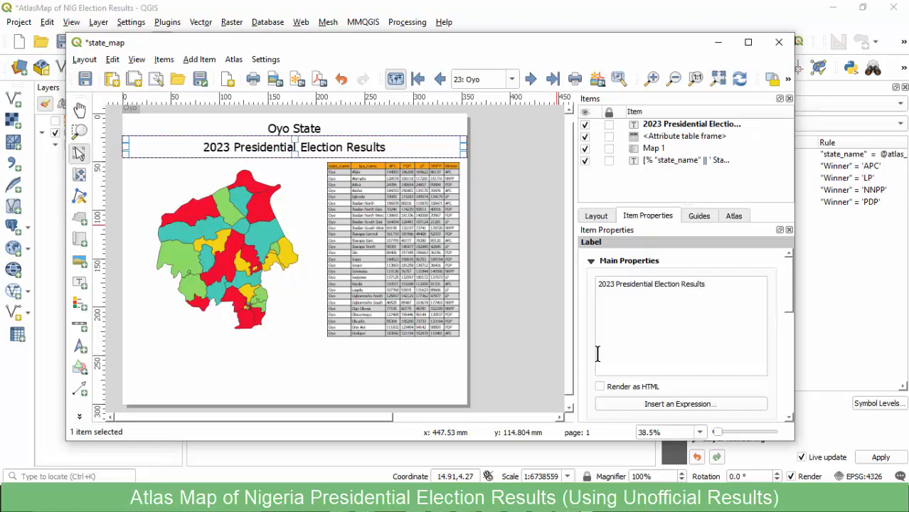
Set the font size of the "2023 Presidential Election Results" label to 22.
{"action": "scroll", "coordinate": [593, 317], "scroll_direction": "down", "scroll_amount": 5}
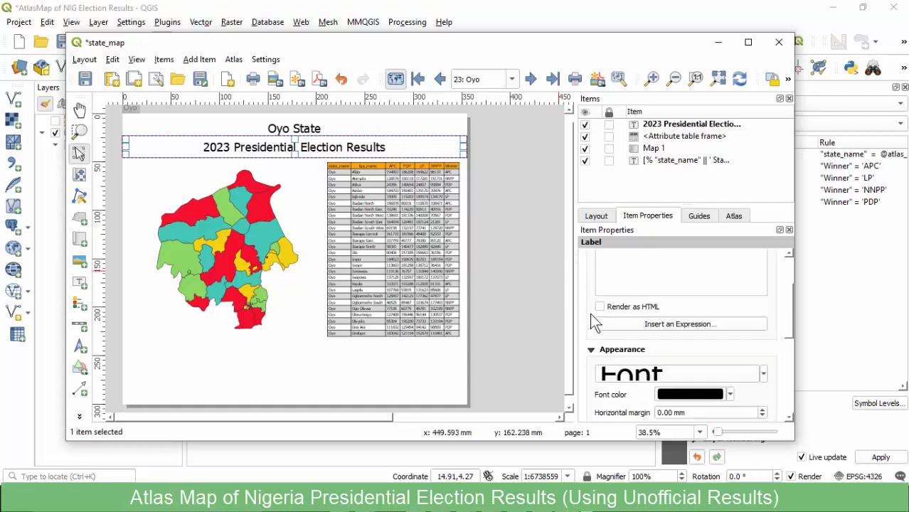
{"action": "left_click", "coordinate": [642, 298]}
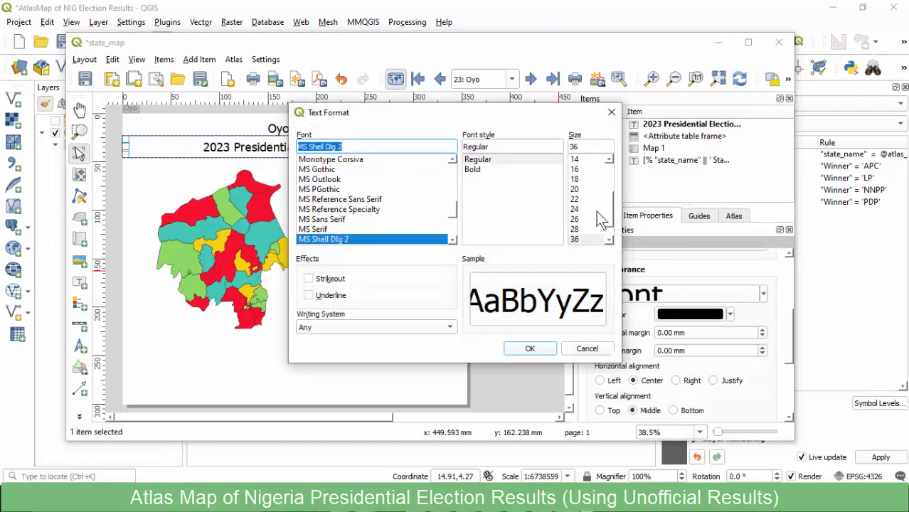
{"action": "left_click", "coordinate": [610, 241]}
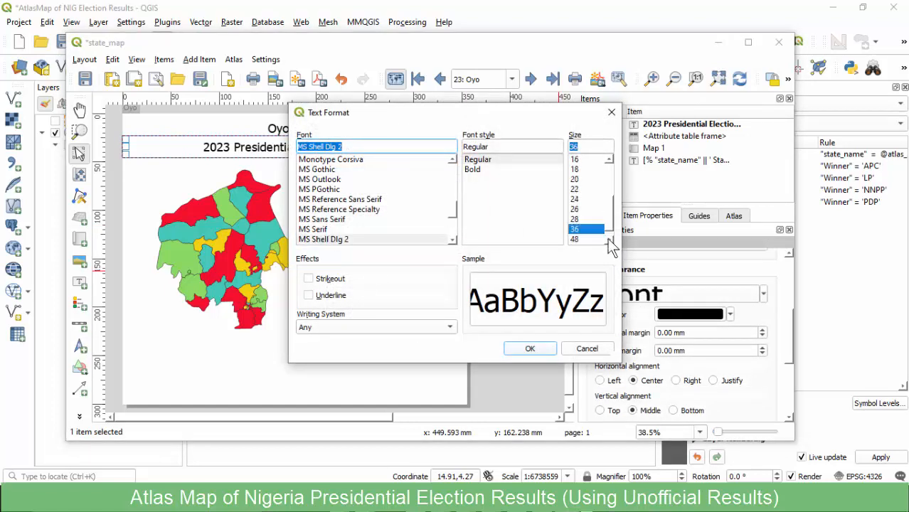
{"action": "left_click", "coordinate": [577, 199]}
{"action": "left_click", "coordinate": [574, 189]}
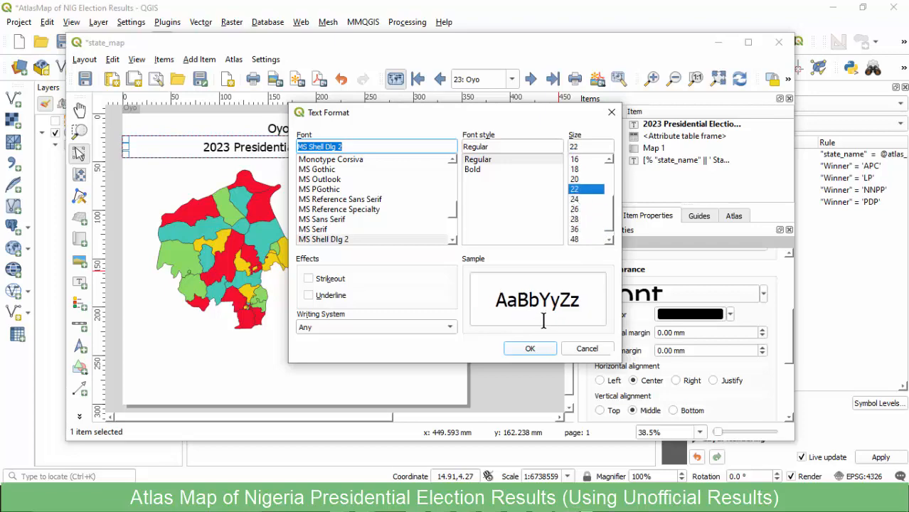
{"action": "left_click", "coordinate": [529, 348]}
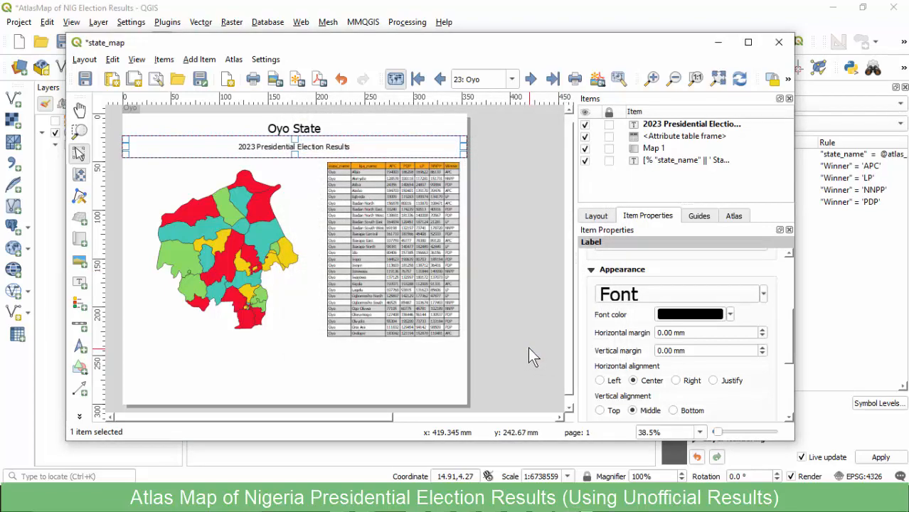
Set the font size of the "2023 Presidential Election Results" label to 26.
{"action": "left_click", "coordinate": [612, 296]}
{"action": "left_click", "coordinate": [609, 240]}
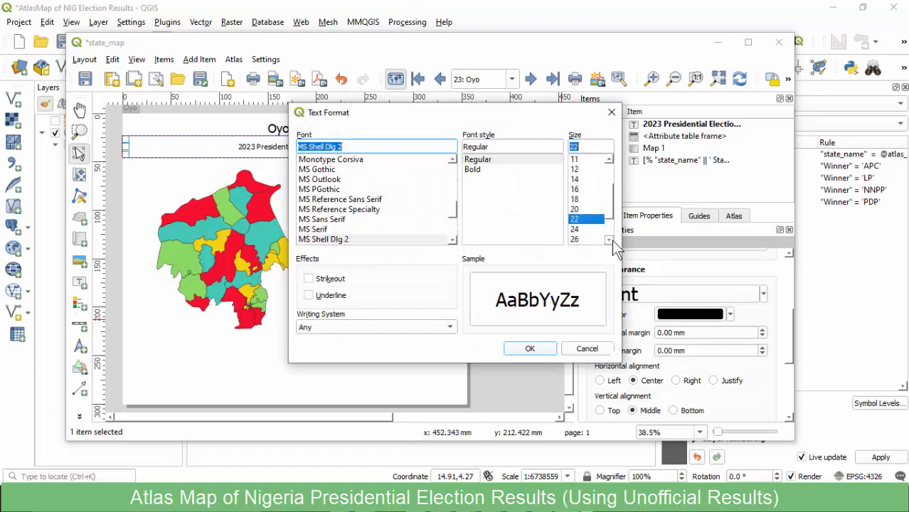
{"action": "left_click", "coordinate": [578, 221]}
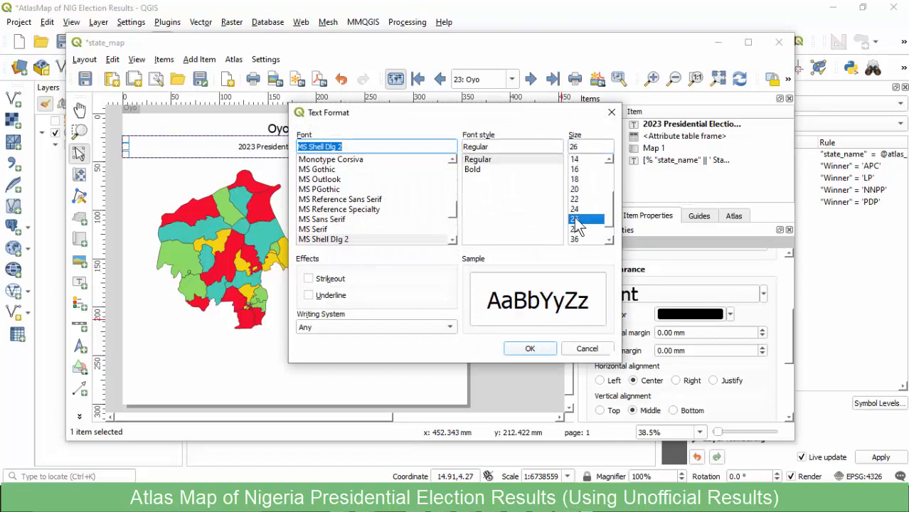
{"action": "left_click", "coordinate": [530, 348]}
Move the state name title slightly down so it sits closer to the subtitle.
{"action": "left_click", "coordinate": [526, 215]}
{"action": "left_click", "coordinate": [306, 135]}
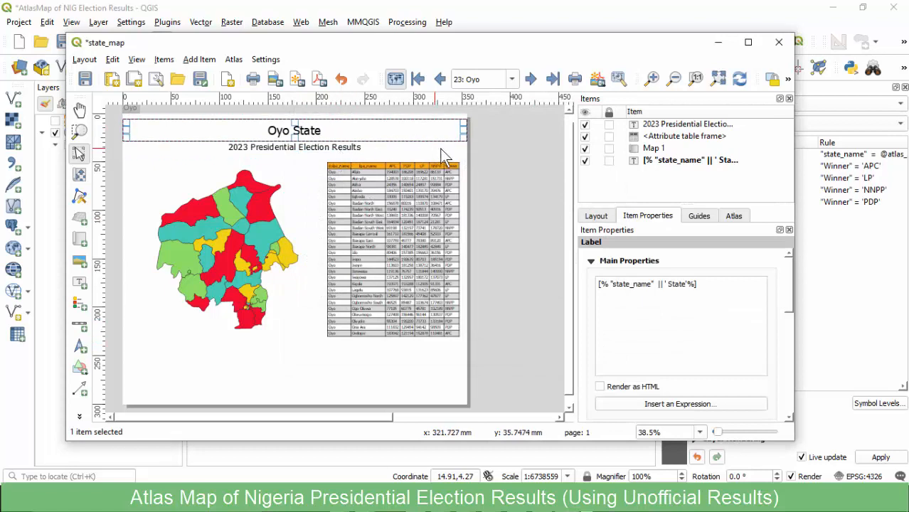
{"action": "left_click", "coordinate": [501, 171]}
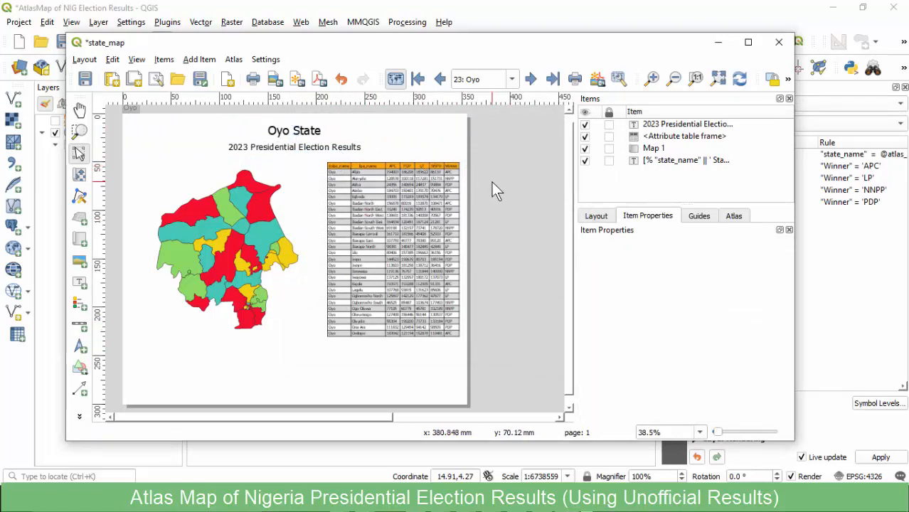
Examine the whole page and the empty space below the map and table for room for further layout items.
{"action": "scroll", "coordinate": [298, 284], "scroll_direction": "down", "scroll_amount": 2}
{"action": "scroll", "coordinate": [271, 277], "scroll_direction": "up", "scroll_amount": 2}
{"action": "scroll", "coordinate": [271, 277], "scroll_direction": "down", "scroll_amount": 2}
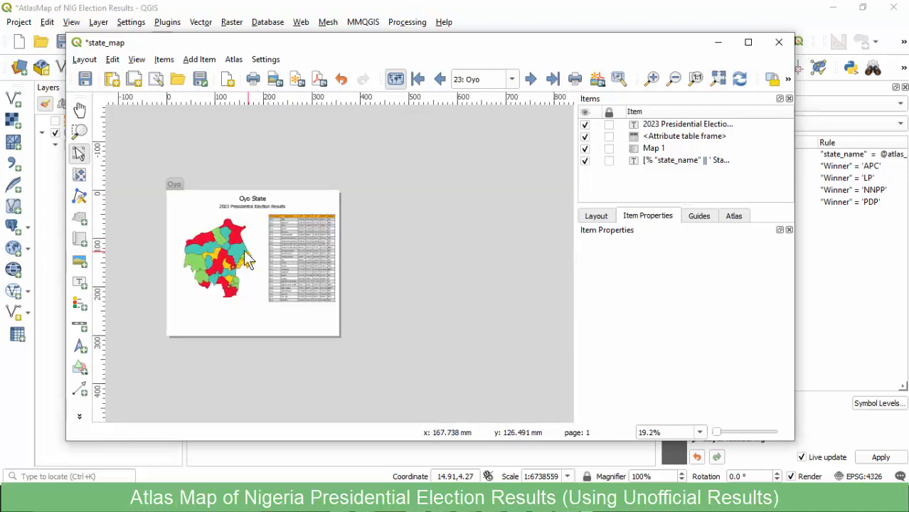
{"action": "scroll", "coordinate": [140, 257], "scroll_direction": "up", "scroll_amount": 4}
{"action": "scroll", "coordinate": [139, 255], "scroll_direction": "down", "scroll_amount": 2}
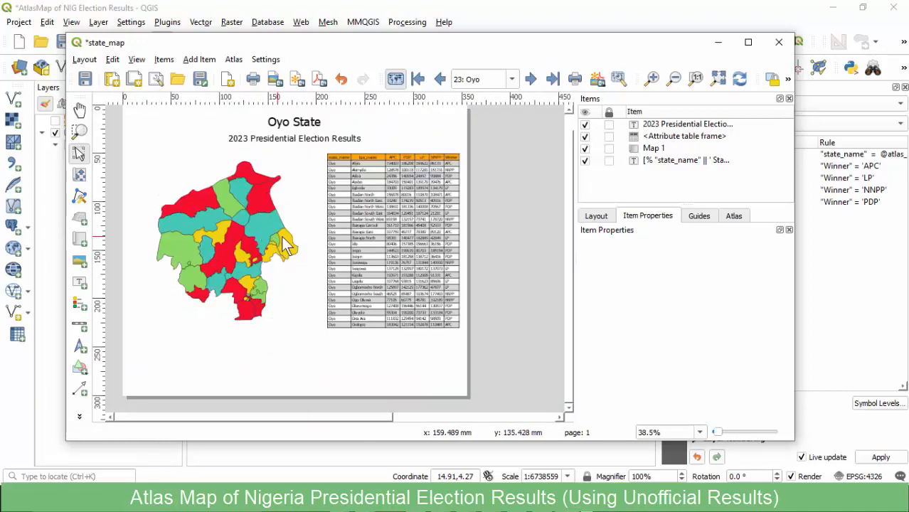
{"action": "left_click", "coordinate": [719, 78]}
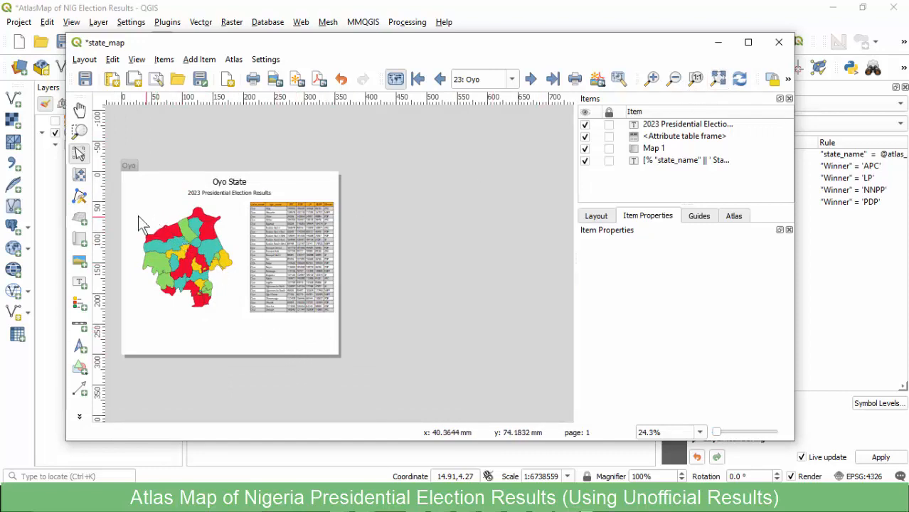
{"action": "scroll", "coordinate": [138, 216], "scroll_direction": "up", "scroll_amount": 4}
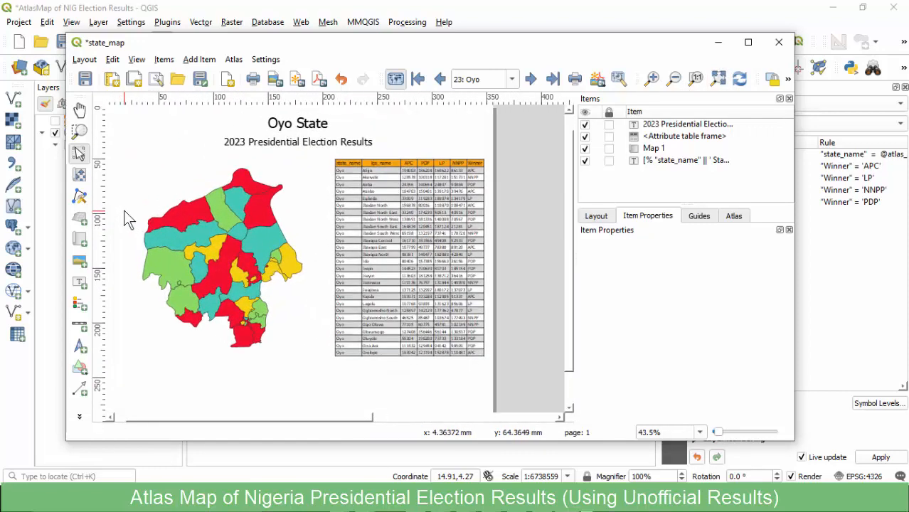
{"action": "left_click_drag", "start_coordinate": [274, 417], "coordinate": [246, 417]}
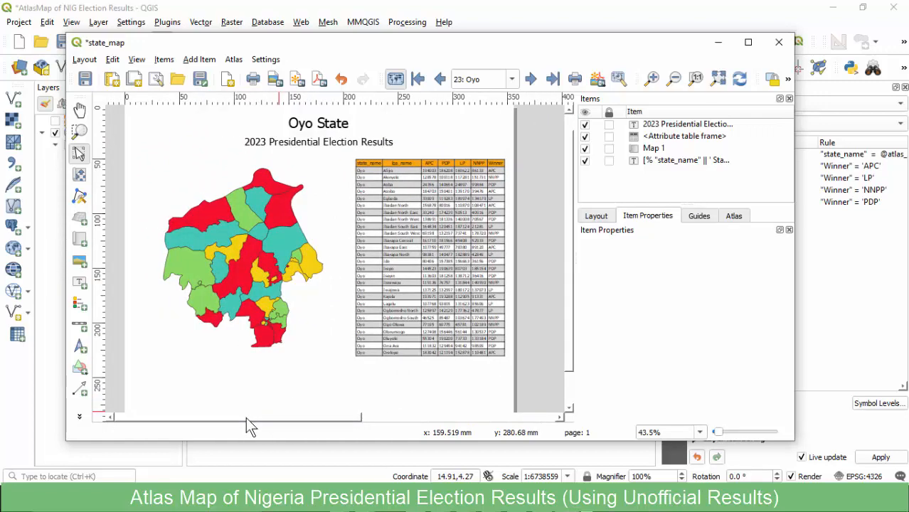
{"action": "scroll", "coordinate": [238, 307], "scroll_direction": "down", "scroll_amount": 5}
{"action": "scroll", "coordinate": [196, 317], "scroll_direction": "up", "scroll_amount": 5}
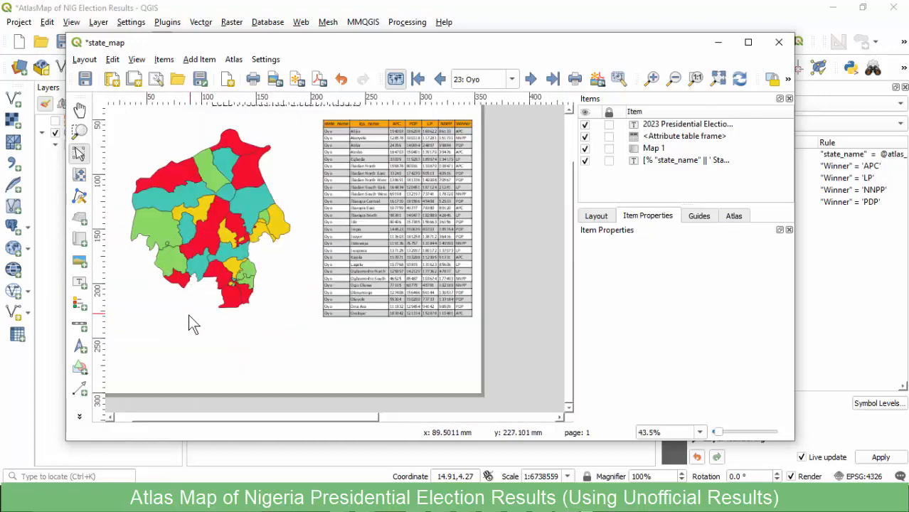
{"action": "left_click_drag", "start_coordinate": [211, 418], "coordinate": [180, 418]}
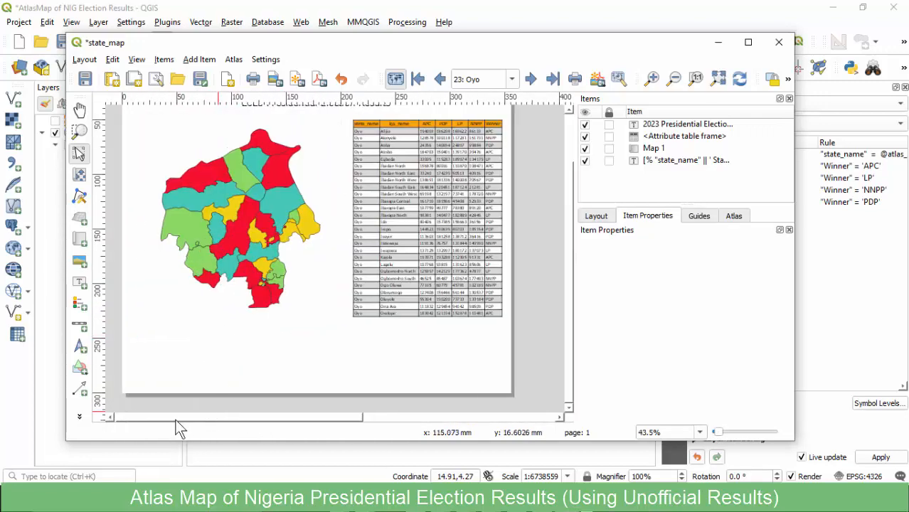
Open the layout's page properties and set the page height to 350 mm.
{"action": "right_click", "coordinate": [262, 366]}
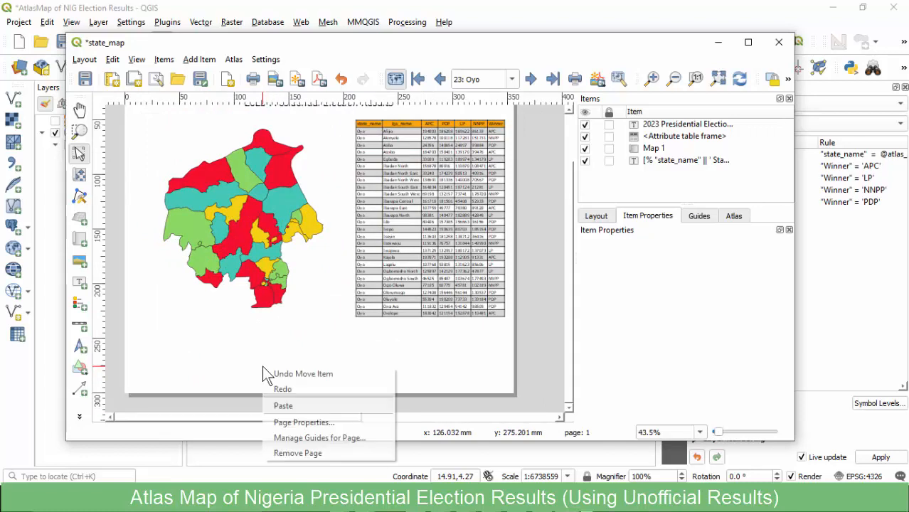
{"action": "left_click", "coordinate": [299, 422]}
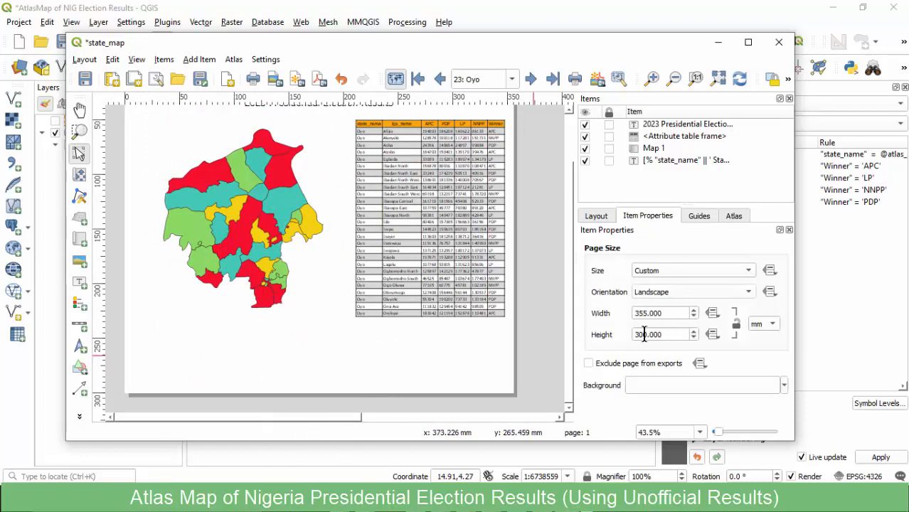
{"action": "key", "text": "BackSpace"}
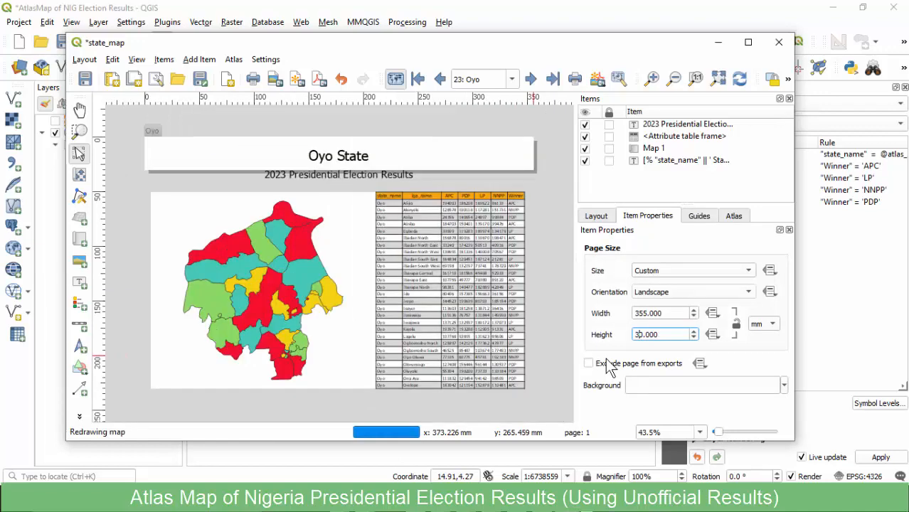
{"action": "type", "text": "5"}
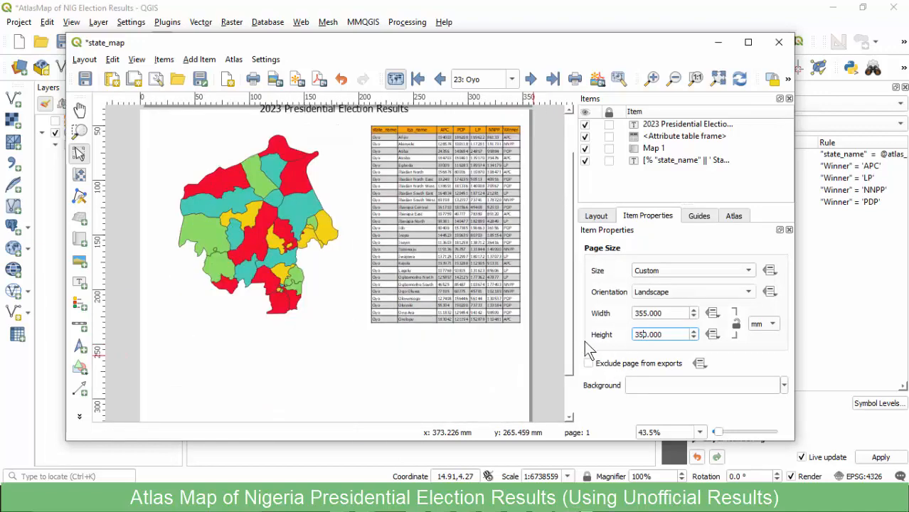
{"action": "left_click_drag", "start_coordinate": [566, 286], "coordinate": [565, 260]}
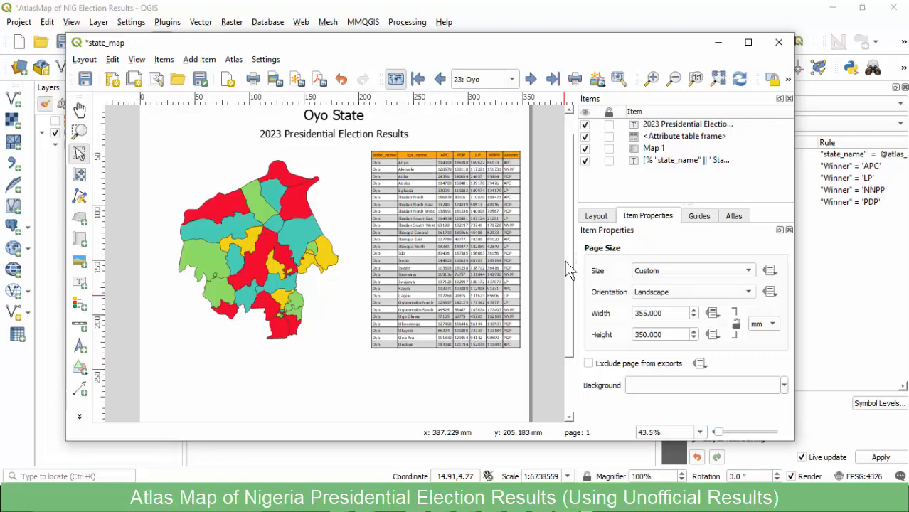
Set the layout page height to 400 mm and fit the full page in view.
{"action": "left_click", "coordinate": [642, 335]}
{"action": "key", "text": "Delete"}
{"action": "key", "text": "Delete"}
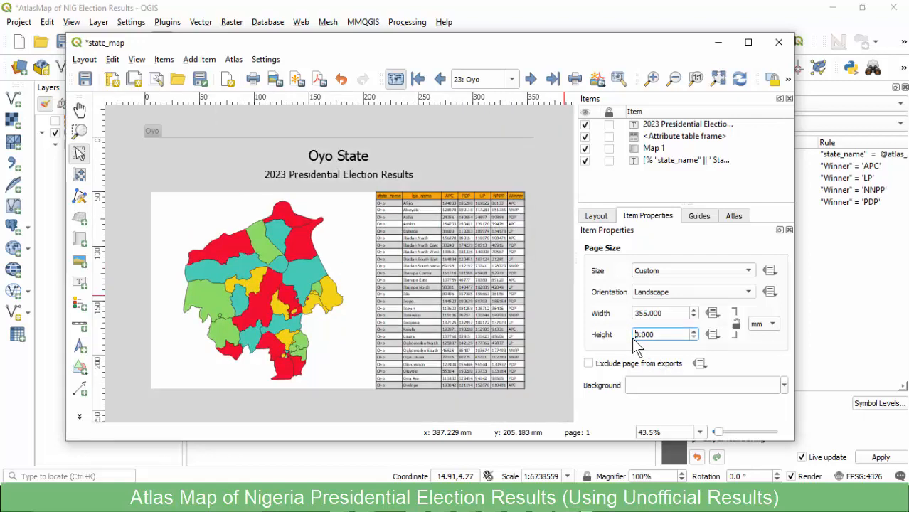
{"action": "type", "text": "400"}
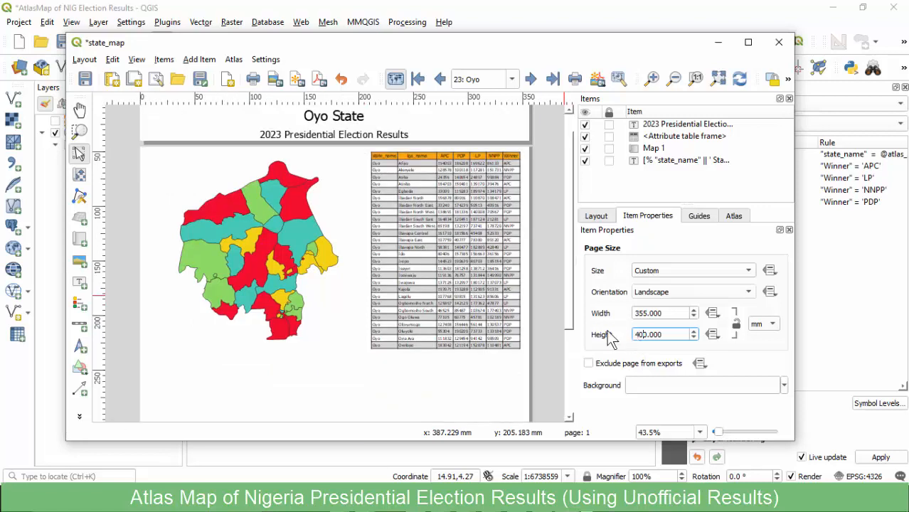
{"action": "scroll", "coordinate": [492, 314], "scroll_direction": "down", "scroll_amount": 1}
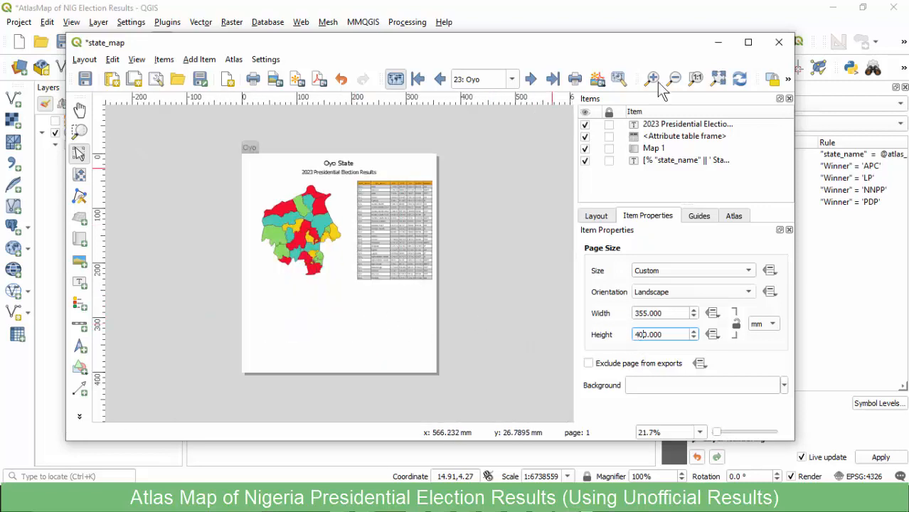
{"action": "left_click", "coordinate": [718, 77]}
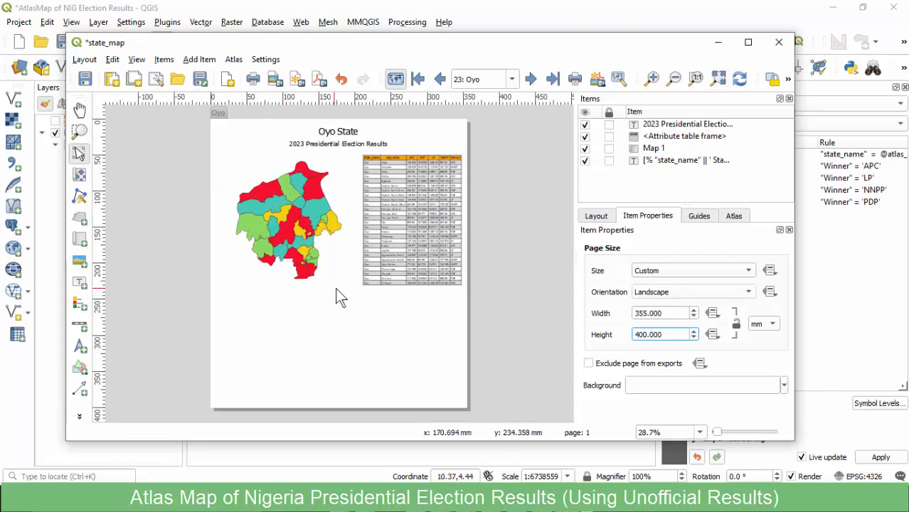
Make the NIG State layer visible in the main project and check how it appears in the layout's state map.
{"action": "left_click", "coordinate": [284, 13]}
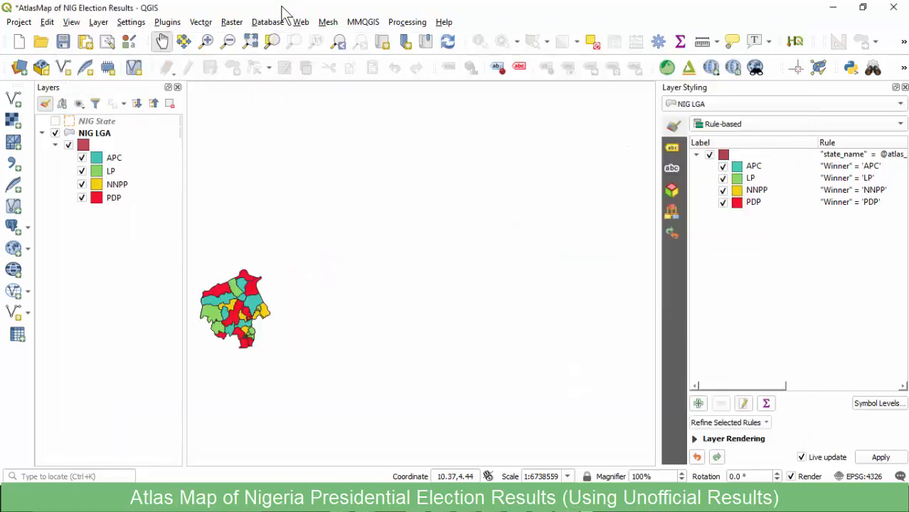
{"action": "left_click", "coordinate": [56, 123]}
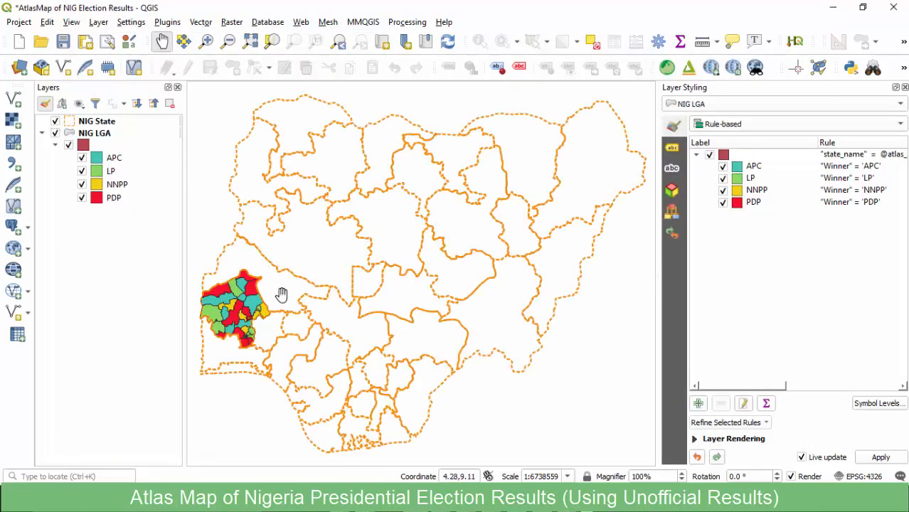
{"action": "key", "text": "alt+Tab"}
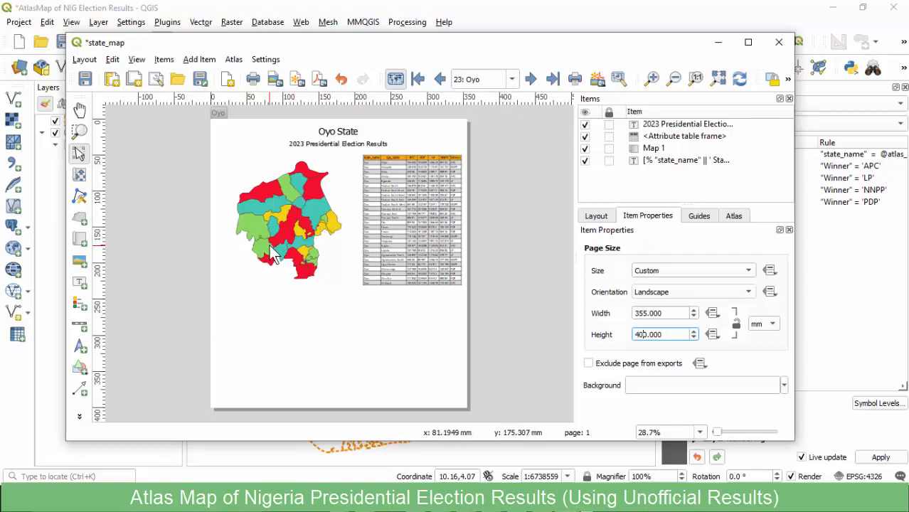
{"action": "scroll", "coordinate": [288, 245], "scroll_direction": "up", "scroll_amount": 1}
{"action": "scroll", "coordinate": [286, 240], "scroll_direction": "up", "scroll_amount": 2}
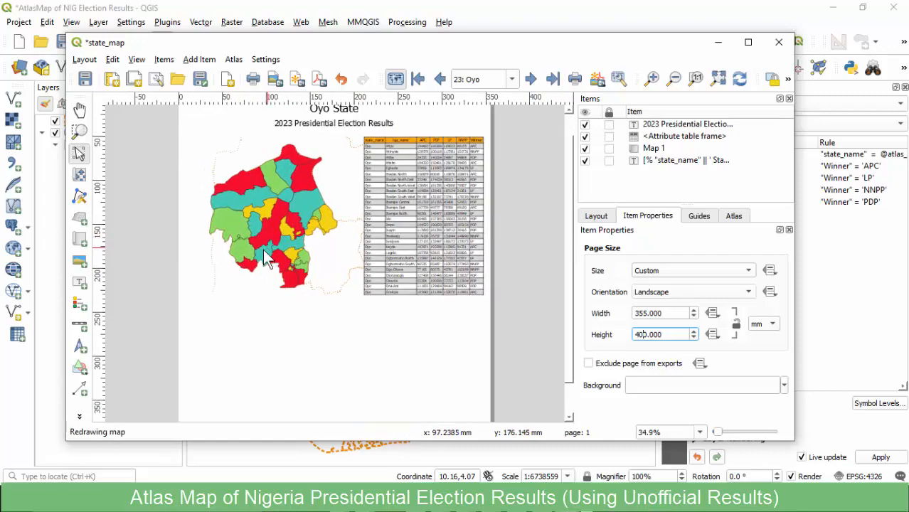
{"action": "scroll", "coordinate": [265, 261], "scroll_direction": "down", "scroll_amount": 1}
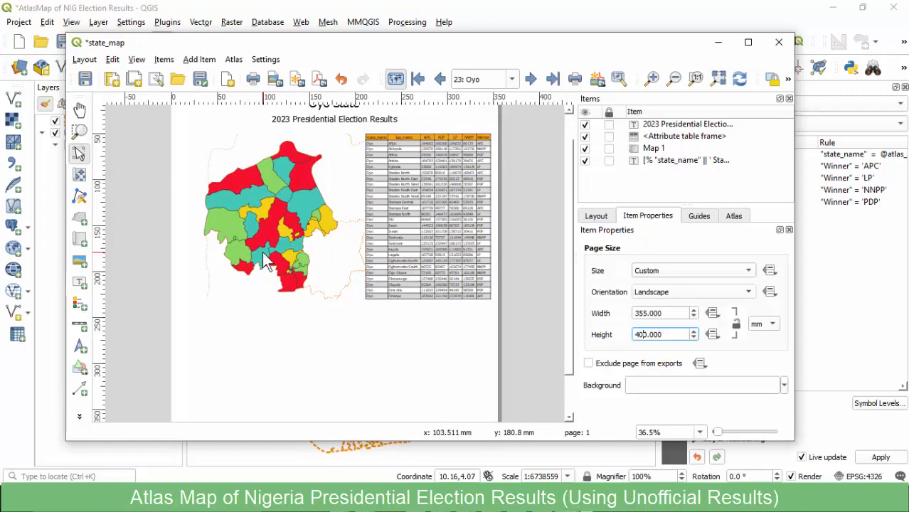
{"action": "left_click", "coordinate": [279, 216]}
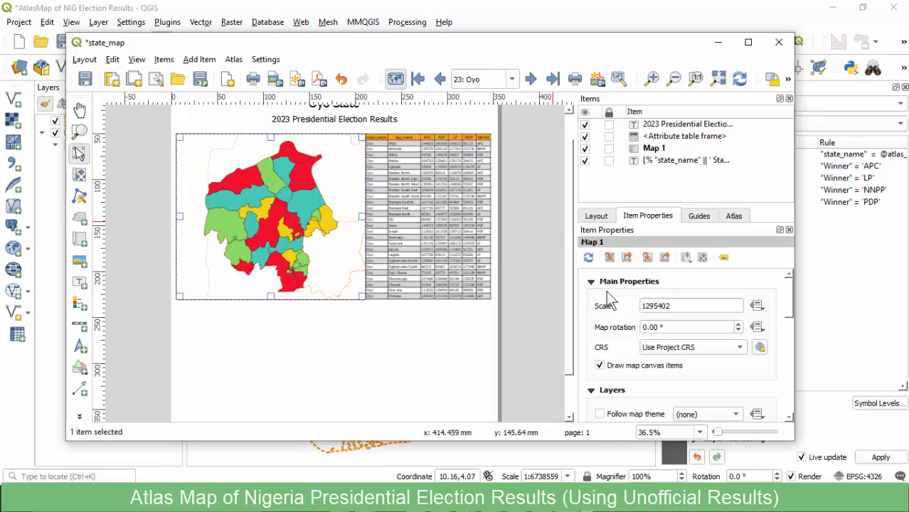
{"action": "scroll", "coordinate": [618, 329], "scroll_direction": "down", "scroll_amount": 5}
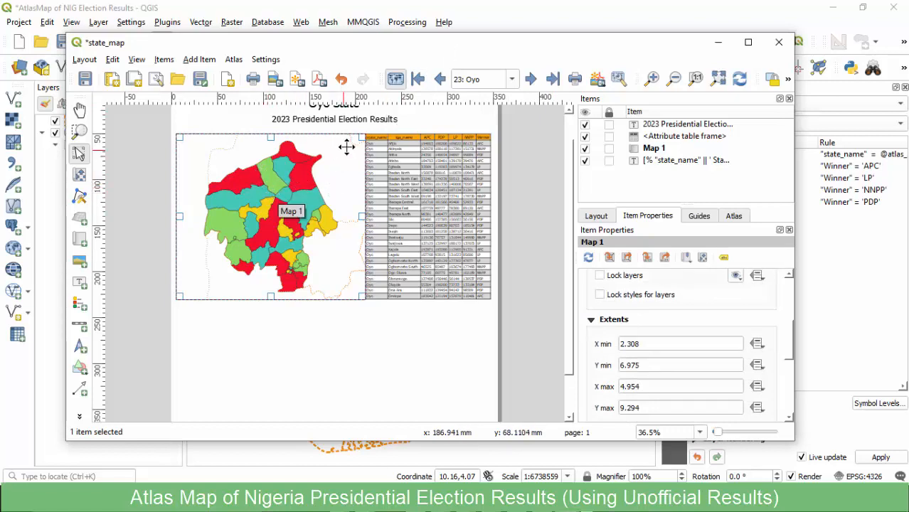
Return to the main project, select the NIG LGA layer and hide the NIG State layer.
{"action": "left_click", "coordinate": [558, 12]}
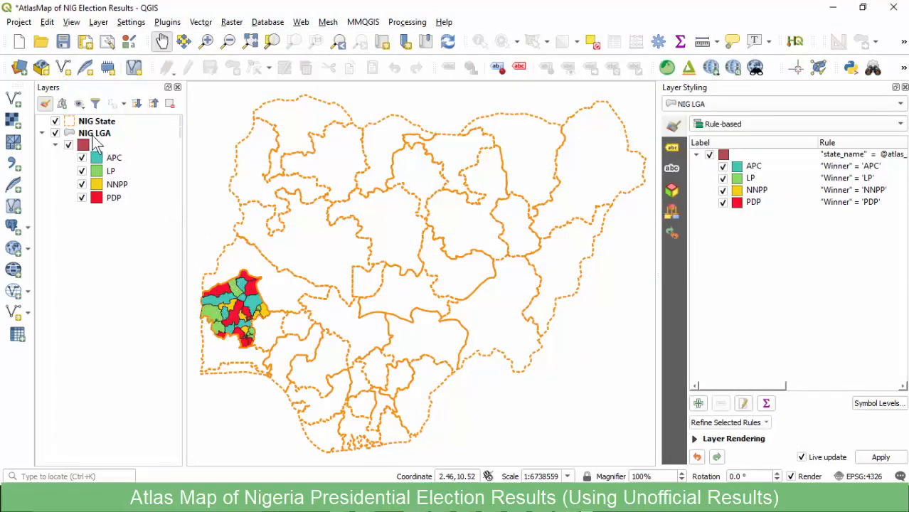
{"action": "left_click", "coordinate": [97, 135]}
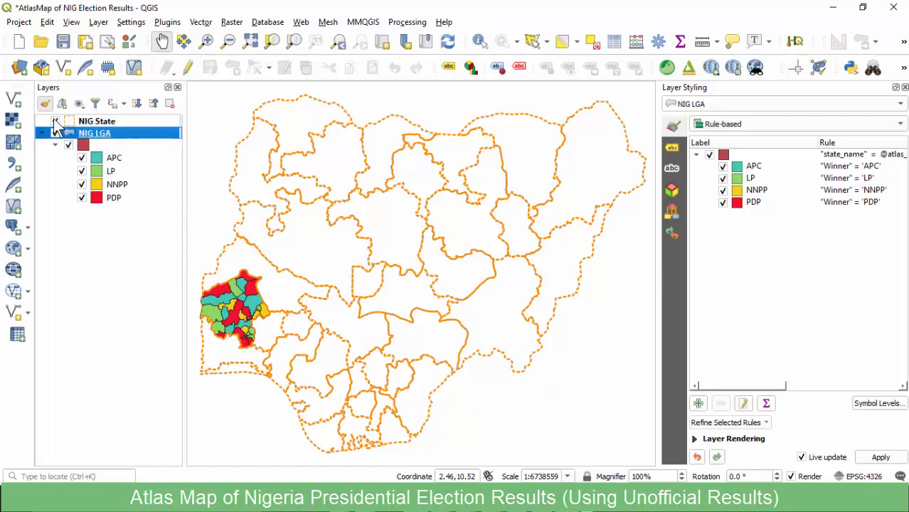
{"action": "left_click", "coordinate": [56, 121]}
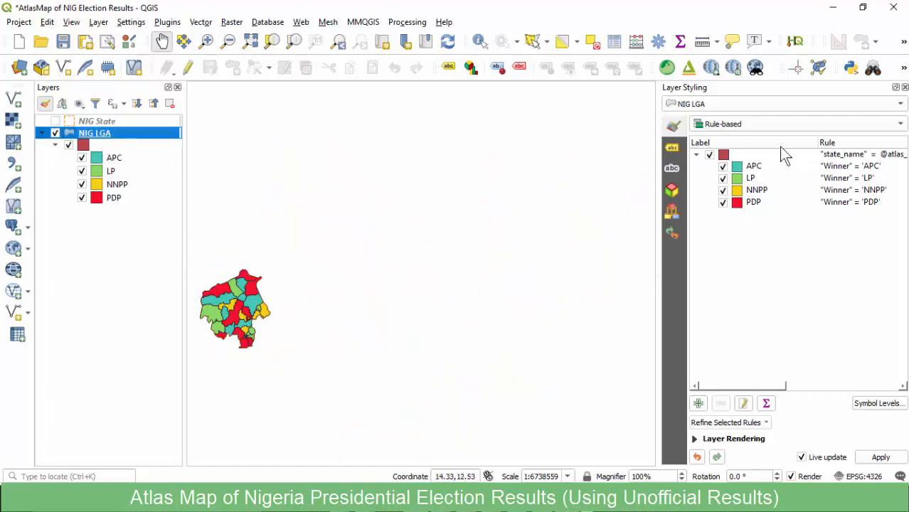
Enable single labels from lga_name on the NIG LGA layer and draw a text buffer around them.
{"action": "left_click", "coordinate": [673, 148]}
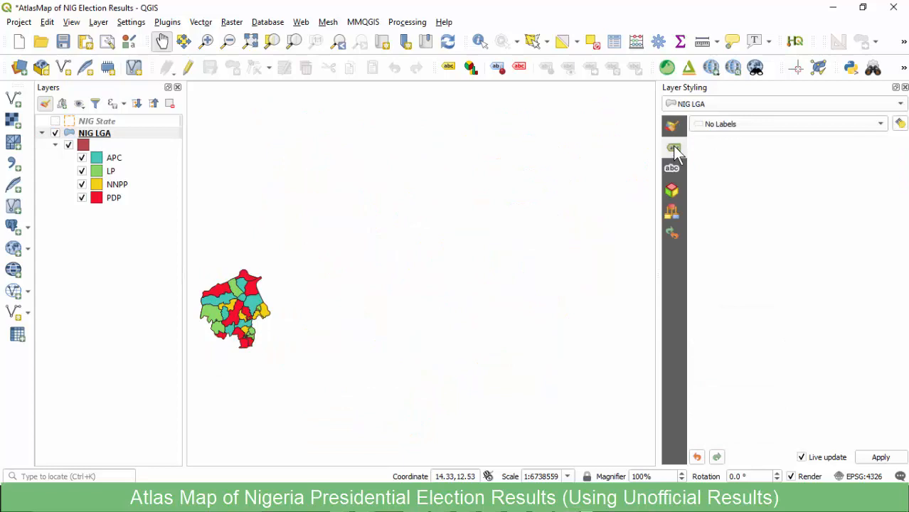
{"action": "left_click", "coordinate": [762, 122]}
{"action": "left_click", "coordinate": [760, 123]}
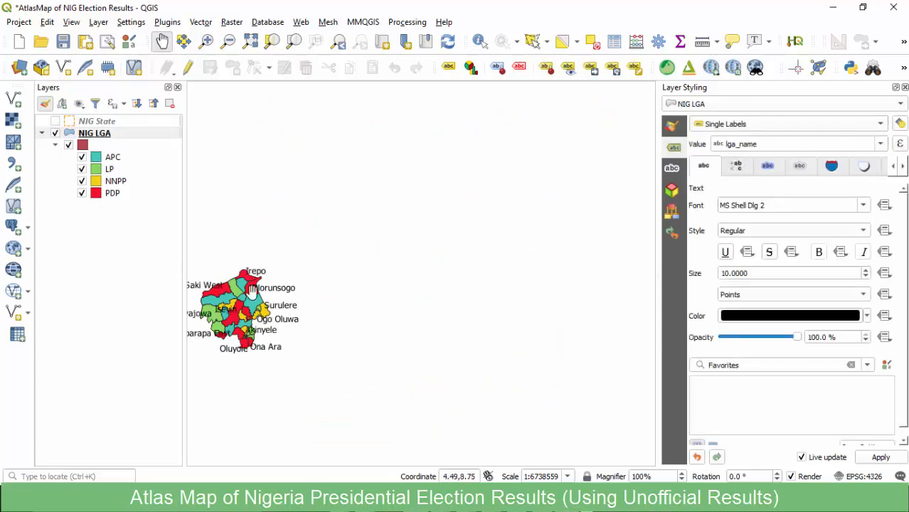
{"action": "left_click", "coordinate": [768, 167]}
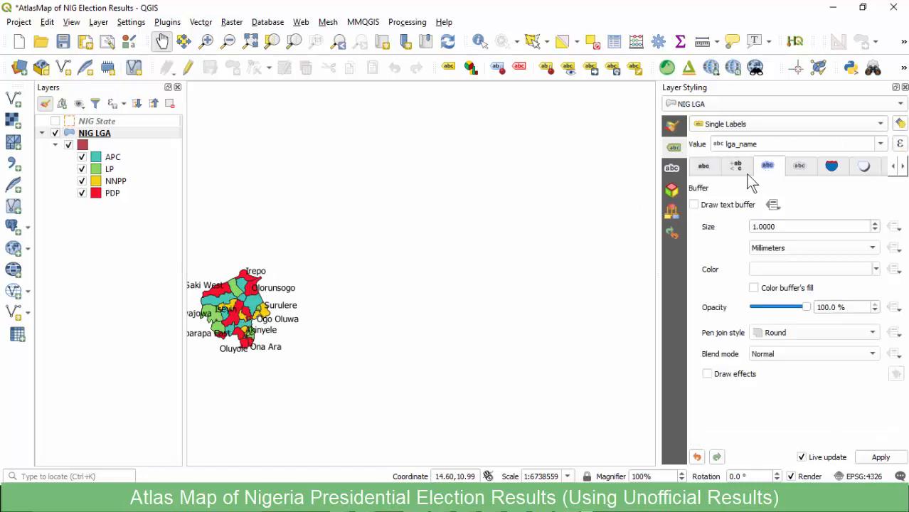
{"action": "left_click", "coordinate": [702, 206]}
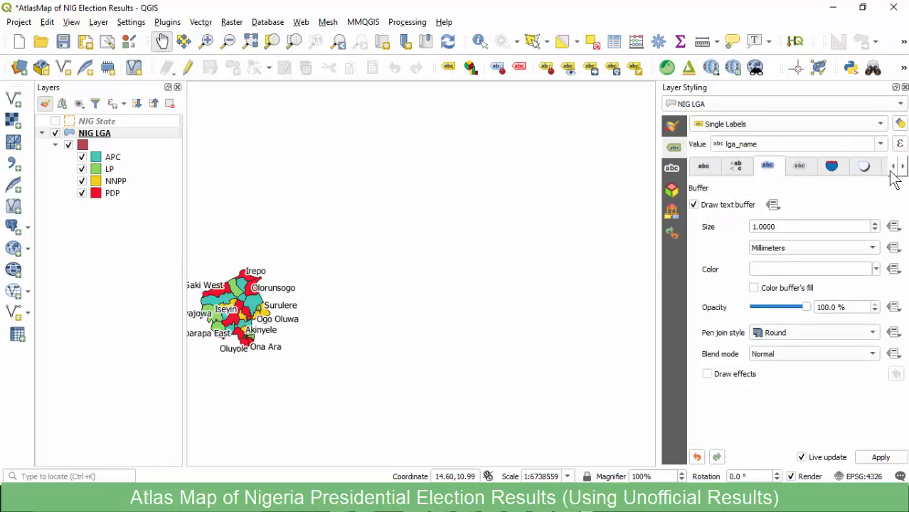
Set the placement of the NIG LGA labels to Offset from centroid.
{"action": "scroll", "coordinate": [229, 305], "scroll_direction": "up", "scroll_amount": 2}
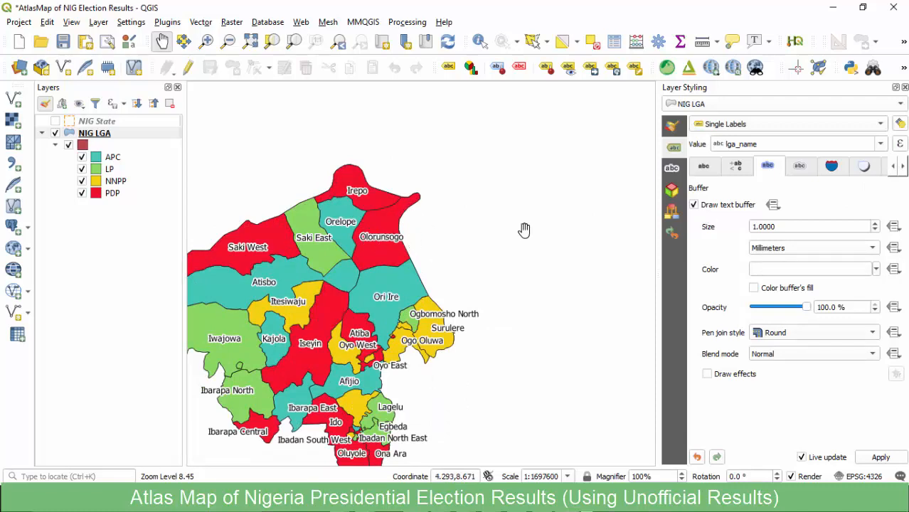
{"action": "left_click", "coordinate": [903, 166]}
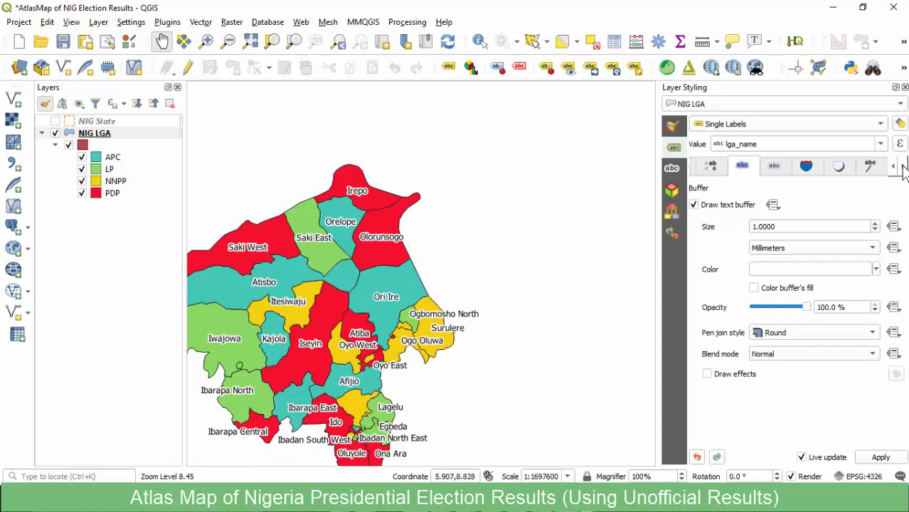
{"action": "left_click", "coordinate": [903, 166]}
{"action": "left_click", "coordinate": [902, 167]}
{"action": "left_click", "coordinate": [850, 169]}
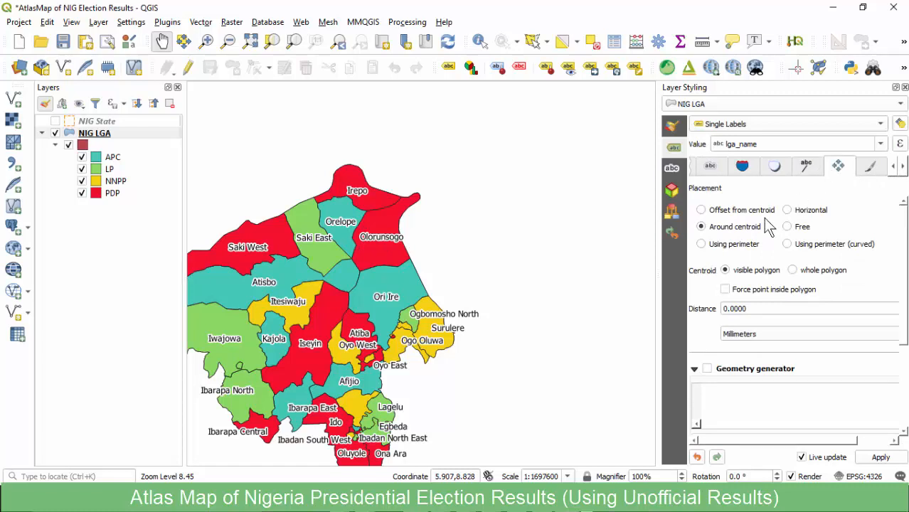
{"action": "left_click", "coordinate": [732, 212]}
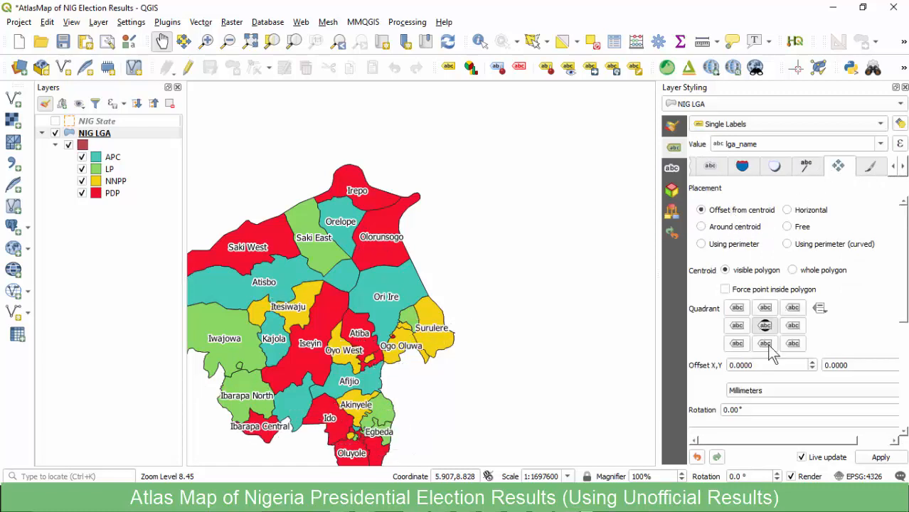
Set the text size of the NIG LGA labels to 8 points and apply the styling.
{"action": "left_click", "coordinate": [893, 167]}
{"action": "left_click", "coordinate": [893, 167]}
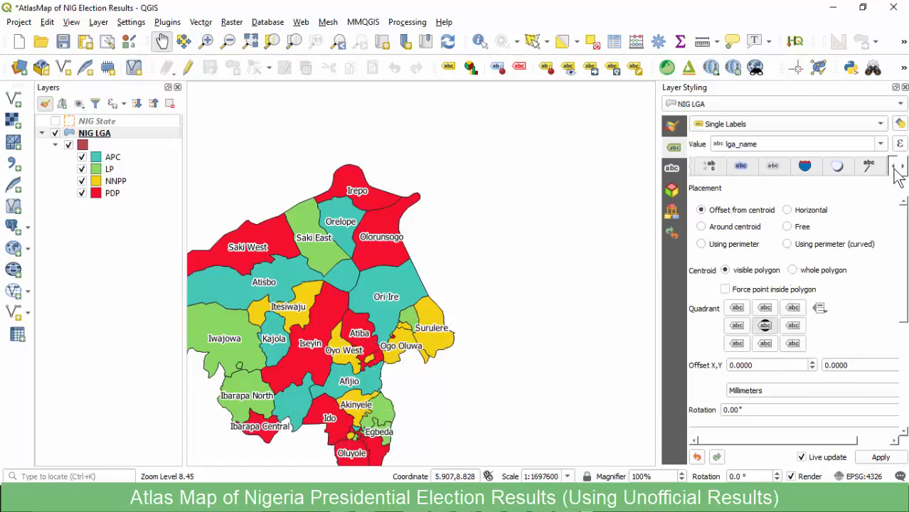
{"action": "left_click", "coordinate": [892, 167]}
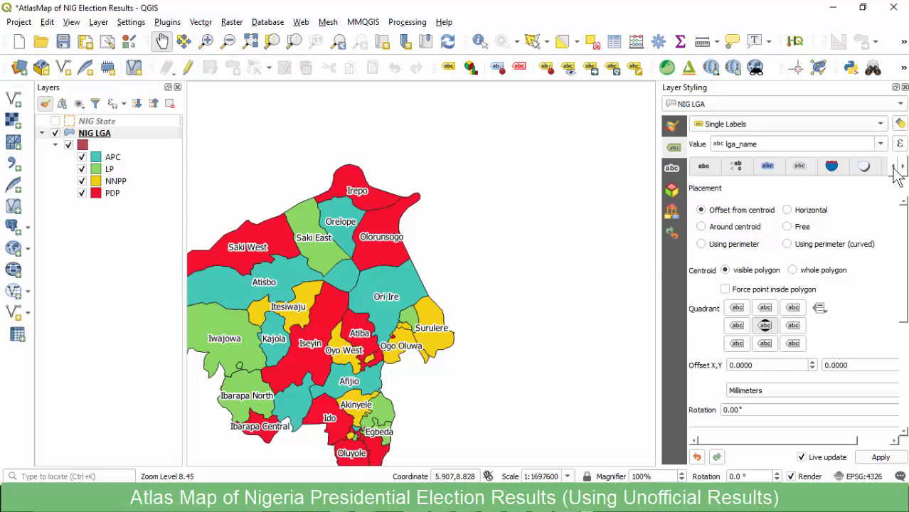
{"action": "left_click", "coordinate": [704, 168]}
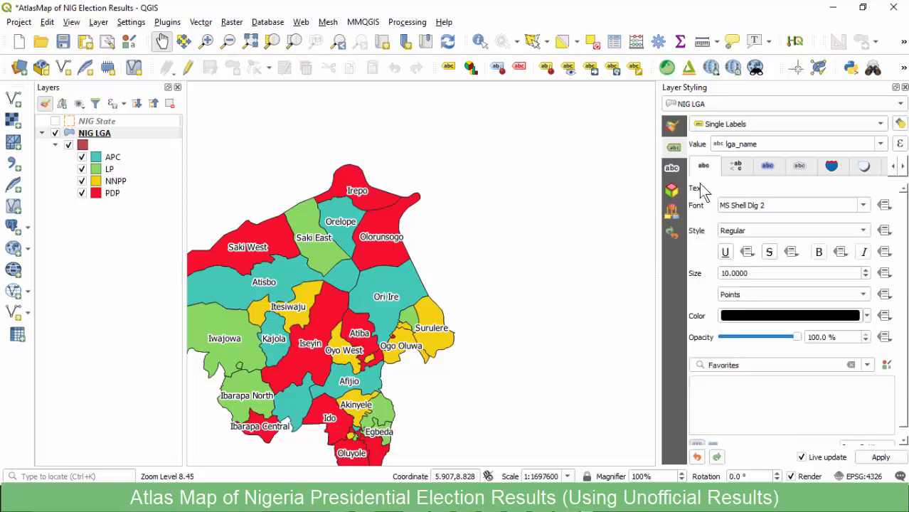
{"action": "left_click", "coordinate": [725, 273]}
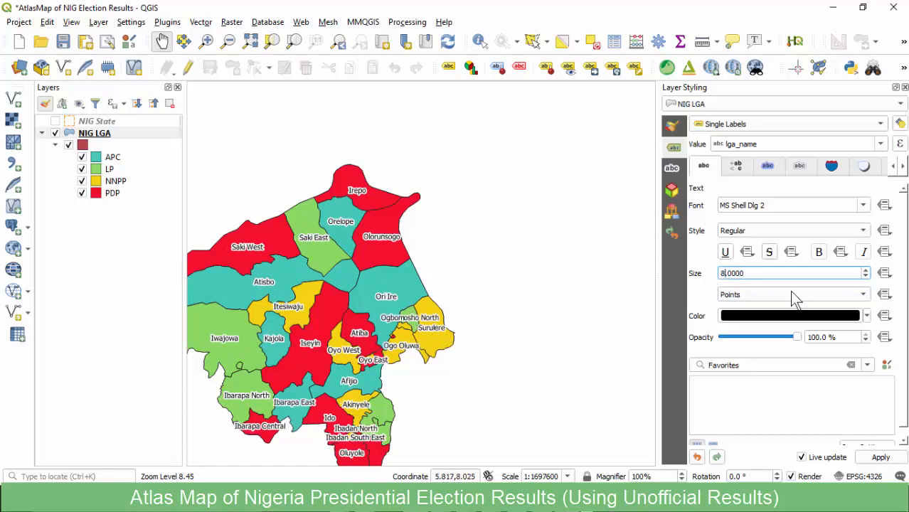
{"action": "left_click", "coordinate": [873, 458]}
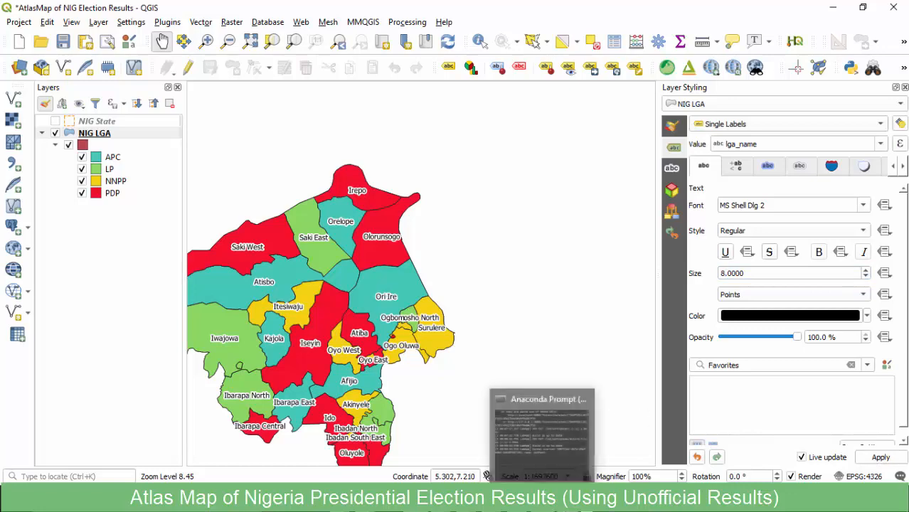
{"action": "left_click", "coordinate": [561, 501]}
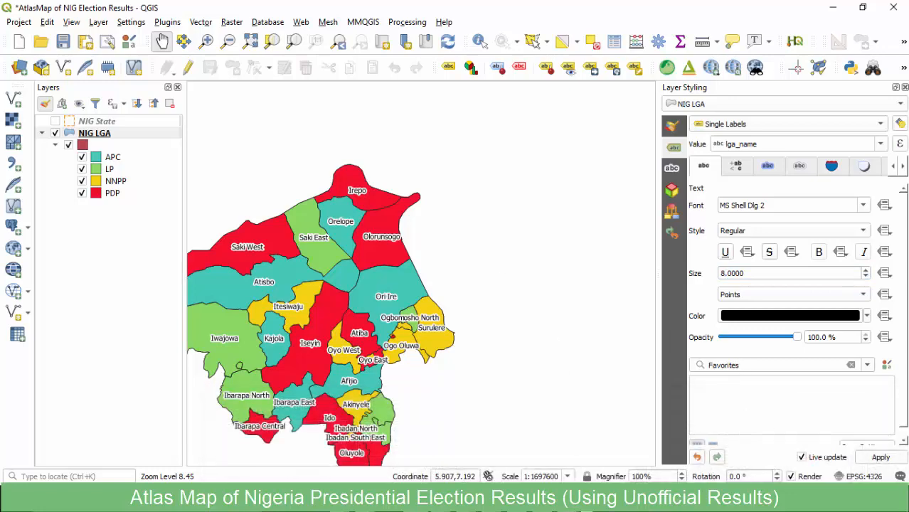
Switch to the state_map layout and refresh it to redraw the main map with its LGA labels.
{"action": "mouse_move", "coordinate": [560, 500]}
{"action": "left_click", "coordinate": [855, 404]}
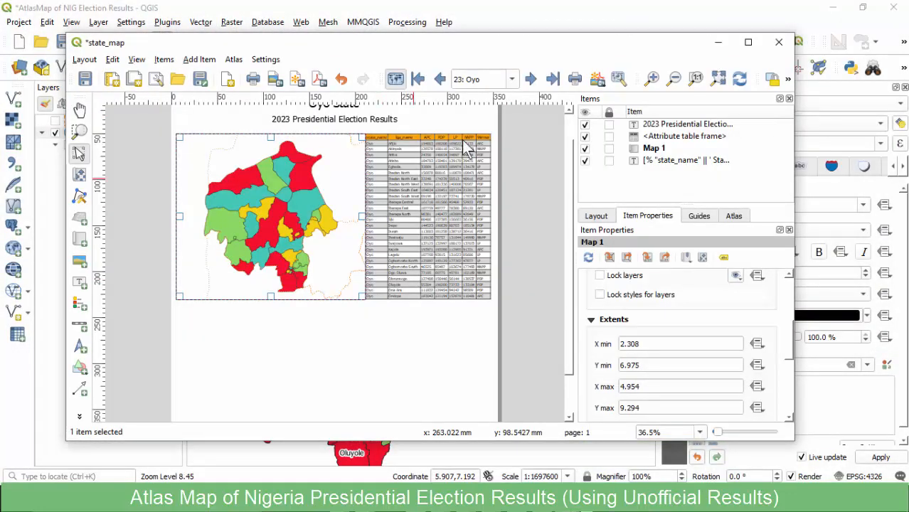
{"action": "left_click", "coordinate": [739, 78]}
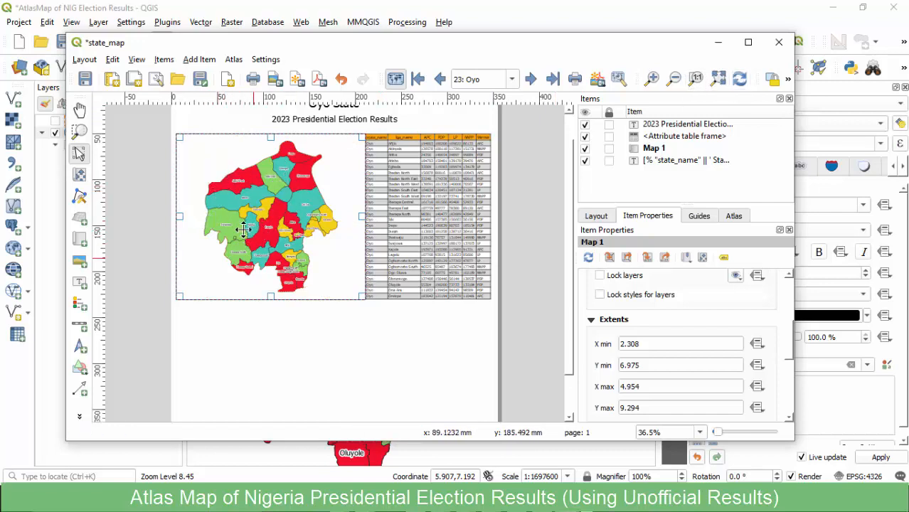
Preview the atlas pages following Oyo, checking each state's labelled map and its results table.
{"action": "left_click", "coordinate": [534, 81]}
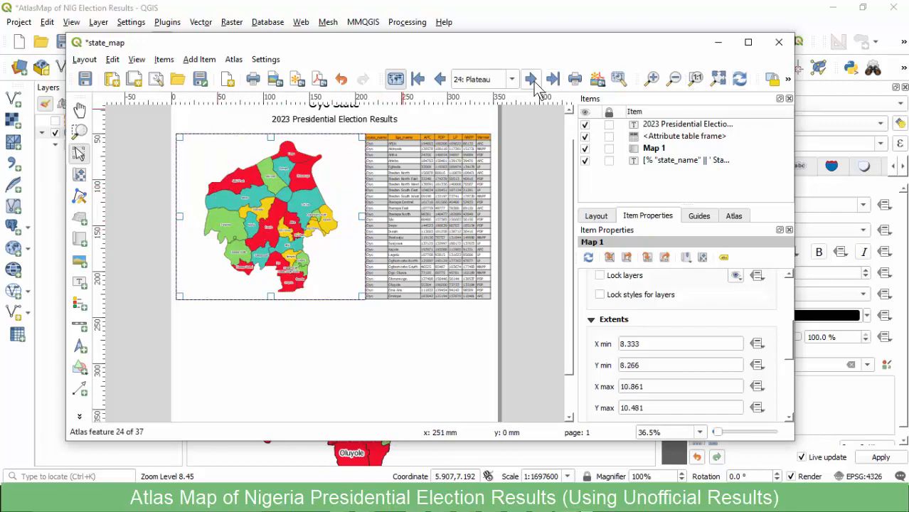
{"action": "left_click", "coordinate": [533, 81]}
{"action": "left_click", "coordinate": [532, 81]}
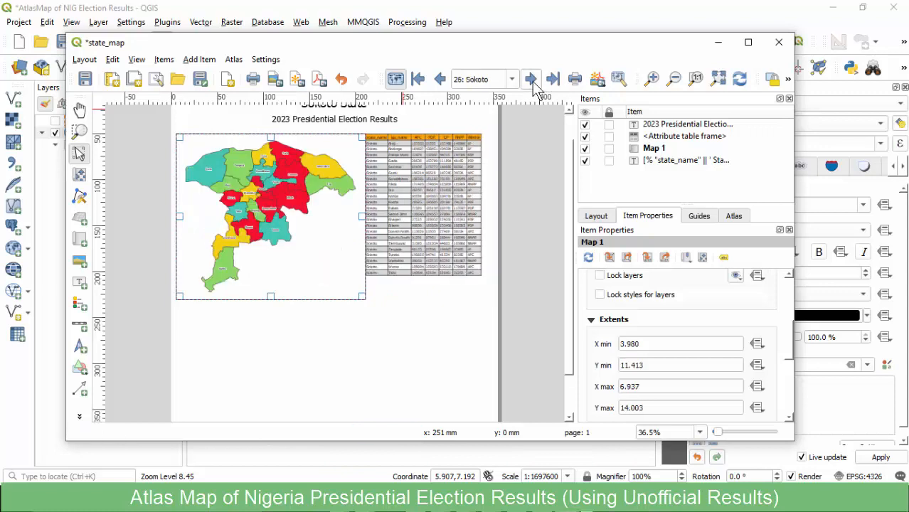
{"action": "left_click", "coordinate": [532, 81]}
{"action": "left_click", "coordinate": [413, 184]}
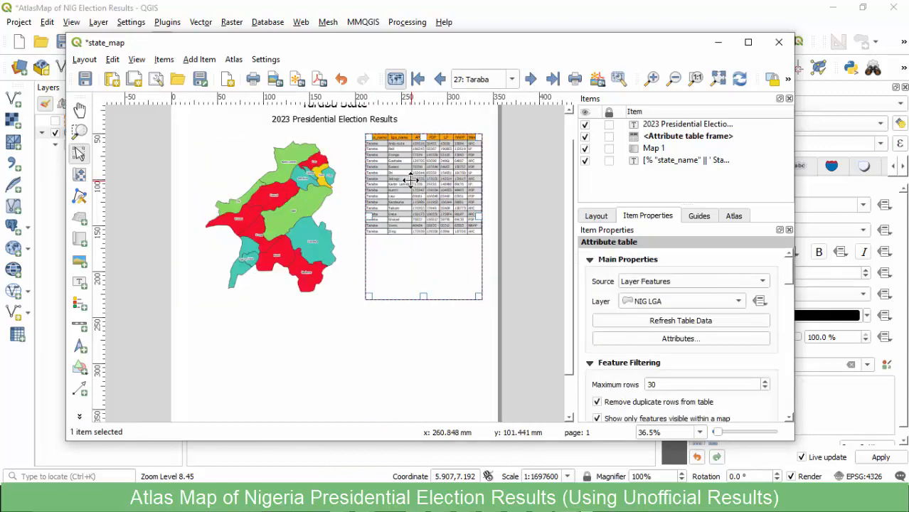
Lock the layers and the layer styles of Map 1.
{"action": "left_click_drag", "start_coordinate": [411, 180], "coordinate": [411, 181]}
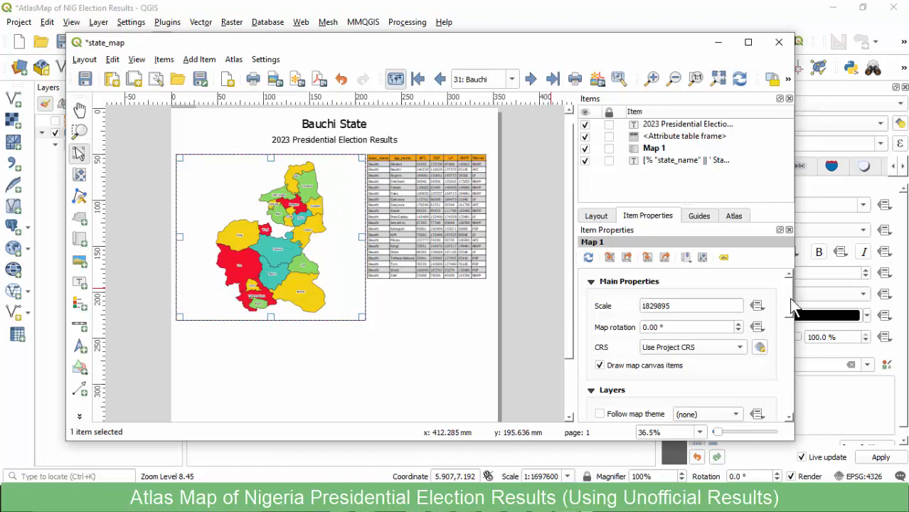
{"action": "left_click_drag", "start_coordinate": [790, 298], "coordinate": [785, 320]}
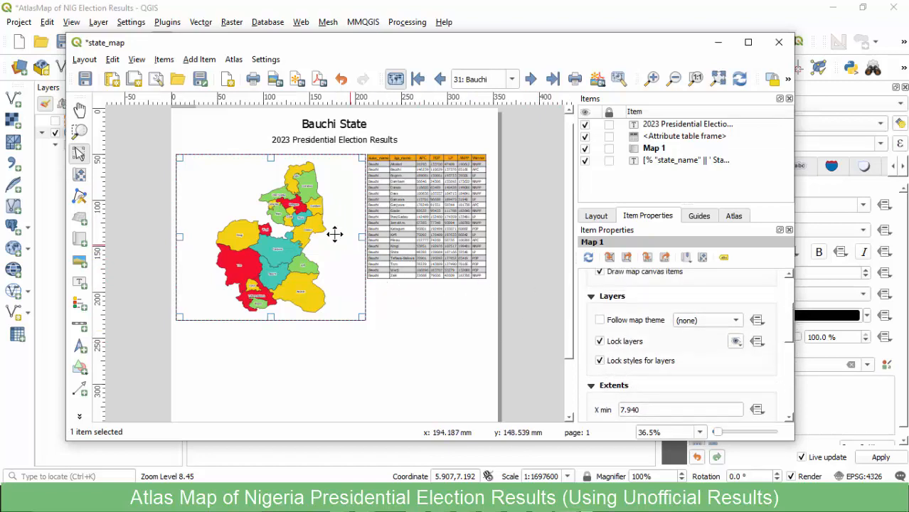
Turn on the NIG State layer at its full extent in the main map canvas and save the project.
{"action": "left_click", "coordinate": [514, 11]}
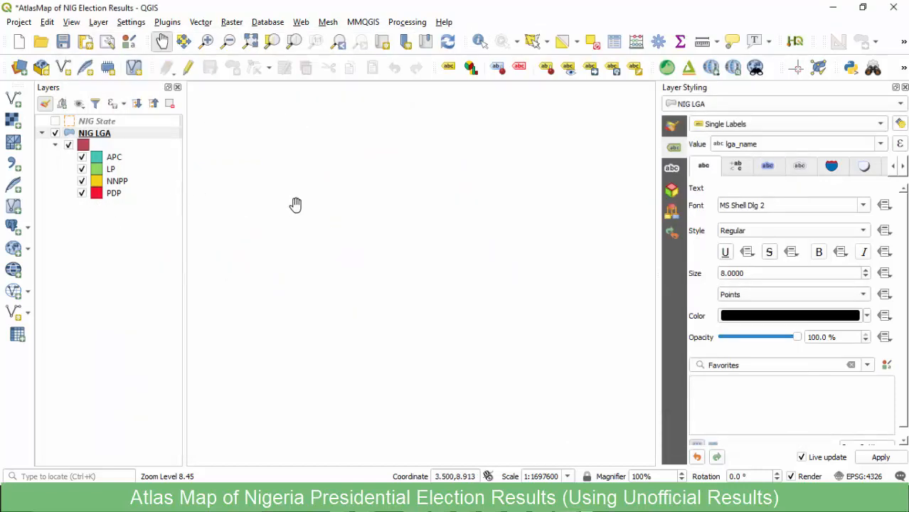
{"action": "scroll", "coordinate": [295, 205], "scroll_direction": "down", "scroll_amount": 3}
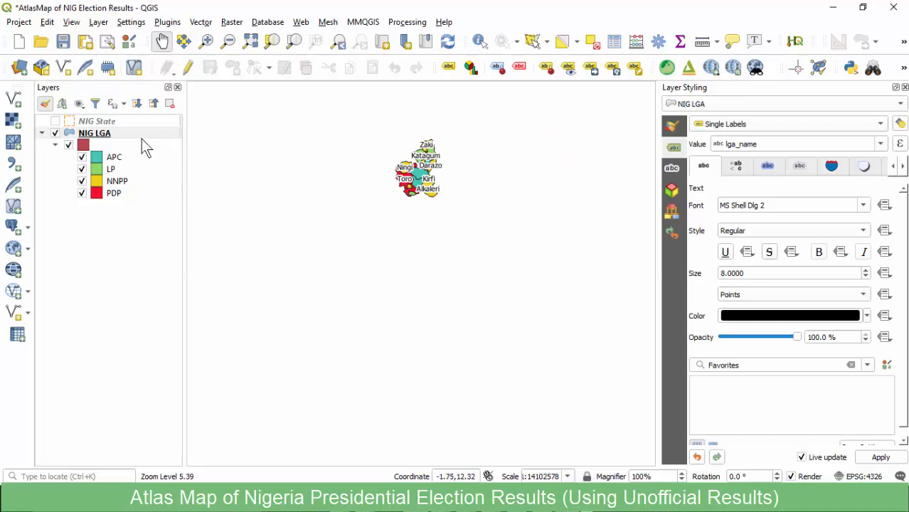
{"action": "left_click", "coordinate": [91, 123]}
{"action": "right_click", "coordinate": [91, 123]}
{"action": "left_click", "coordinate": [118, 129]}
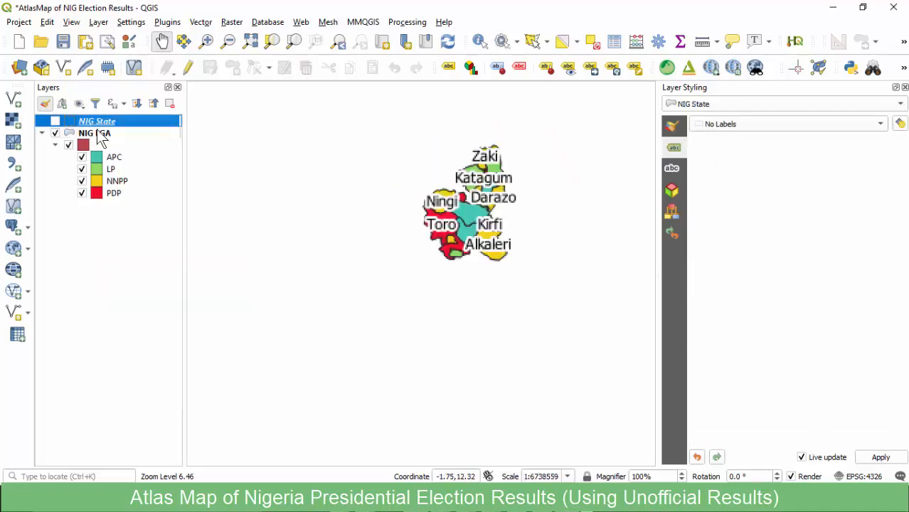
{"action": "left_click", "coordinate": [54, 122]}
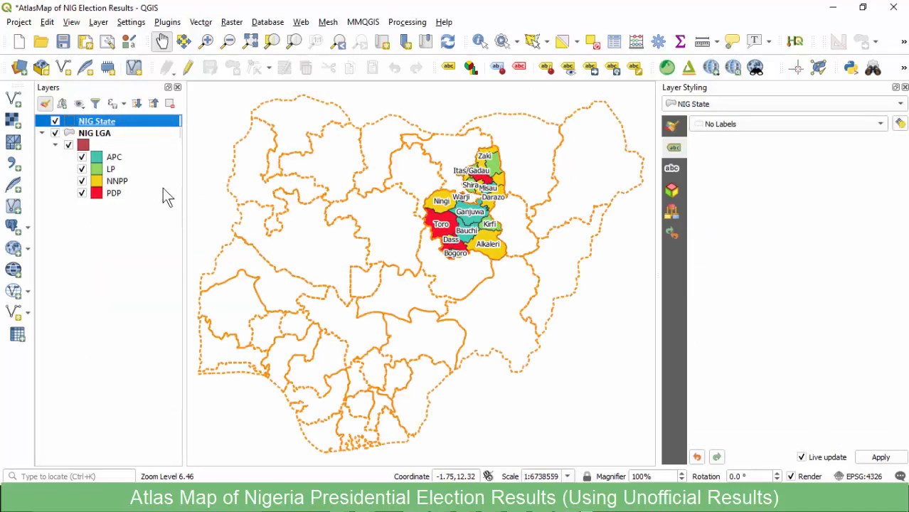
{"action": "left_click", "coordinate": [62, 41]}
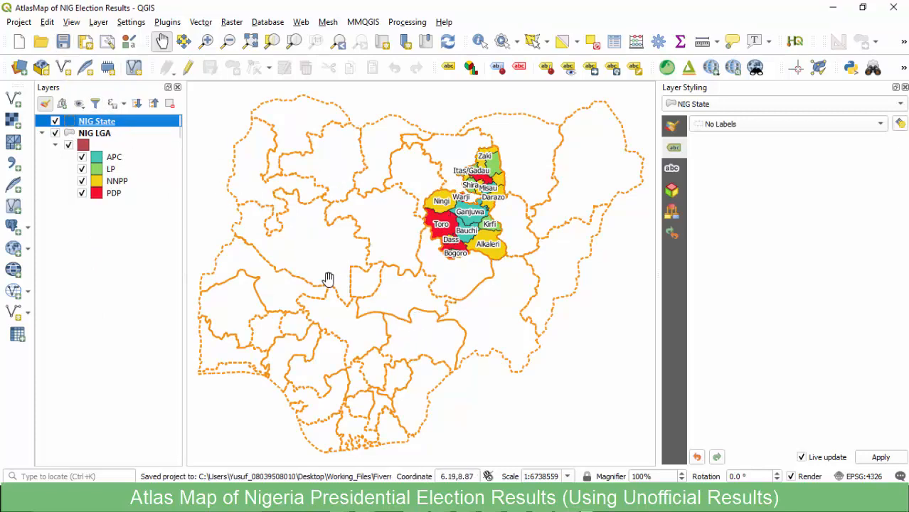
Add a second map frame to the state_map layout, directly below Map 1 and matching its width.
{"action": "mouse_move", "coordinate": [490, 501]}
{"action": "mouse_move", "coordinate": [523, 502]}
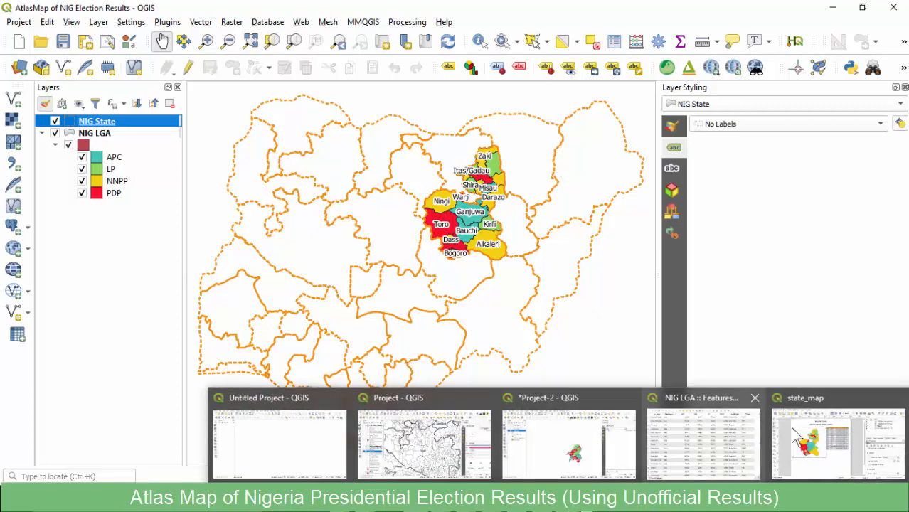
{"action": "left_click", "coordinate": [809, 445]}
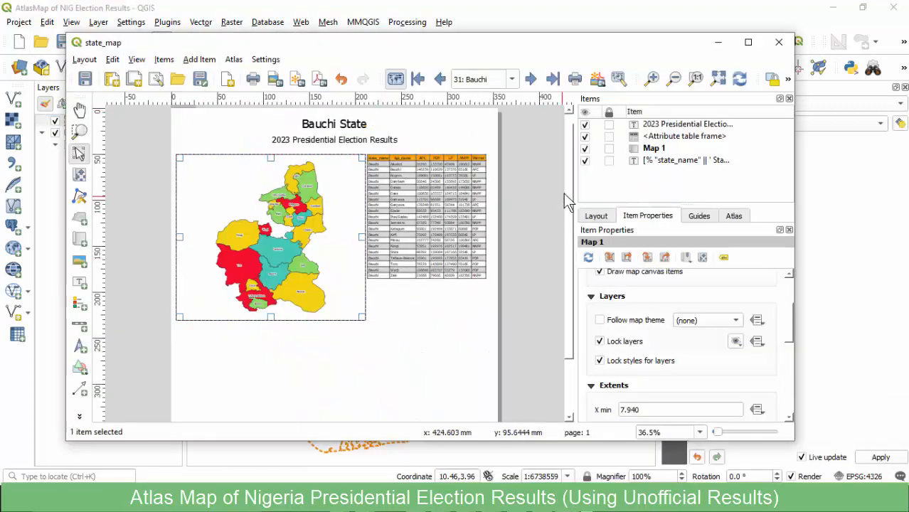
{"action": "left_click_drag", "start_coordinate": [569, 192], "coordinate": [564, 237]}
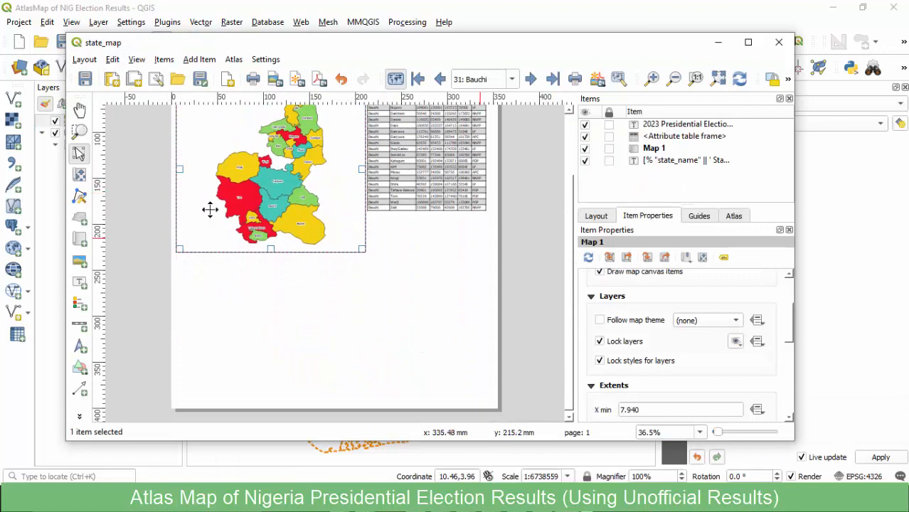
{"action": "left_click", "coordinate": [80, 241]}
{"action": "mouse_move", "coordinate": [177, 251]}
{"action": "left_mouse_down"}
{"action": "mouse_move", "coordinate": [199, 297]}
{"action": "mouse_move", "coordinate": [364, 392]}
{"action": "mouse_move", "coordinate": [363, 370]}
{"action": "left_mouse_up"}
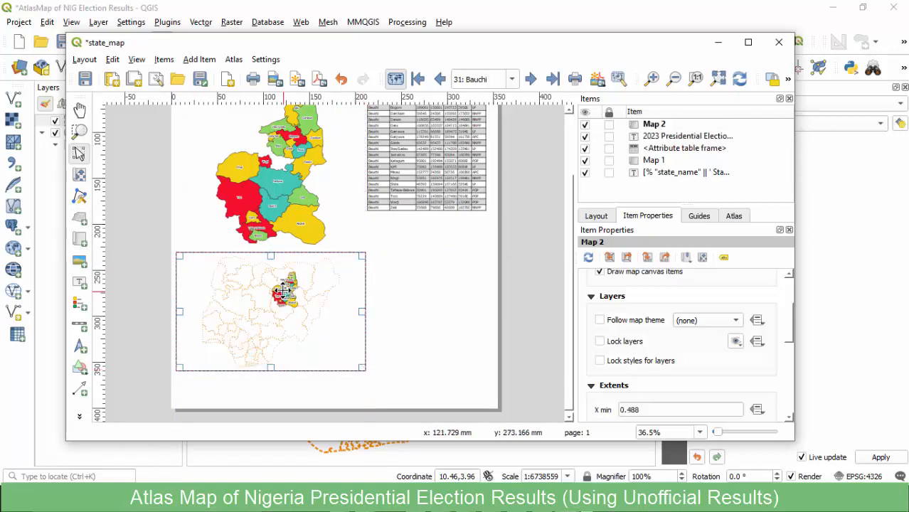
Hide the NIG LGA layer in the project and refresh the layout so Map 2 draws only the state boundaries.
{"action": "left_click", "coordinate": [509, 8]}
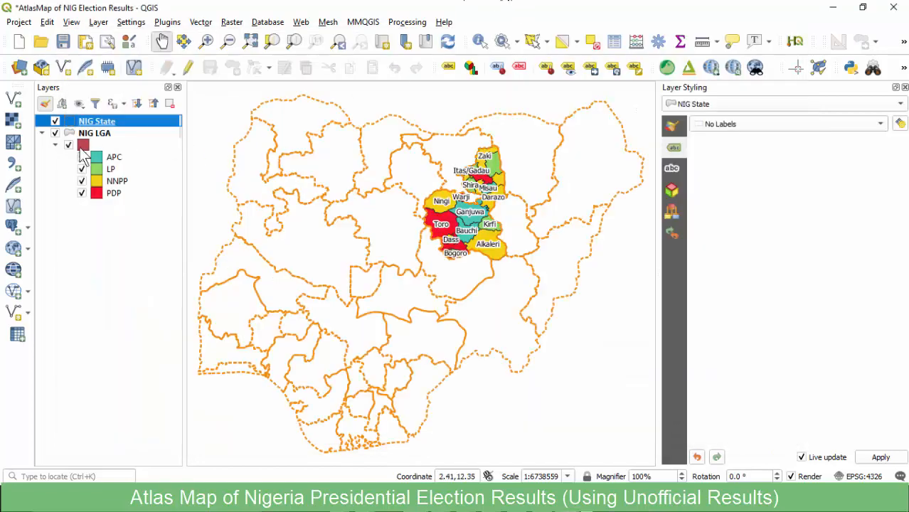
{"action": "left_click", "coordinate": [56, 134]}
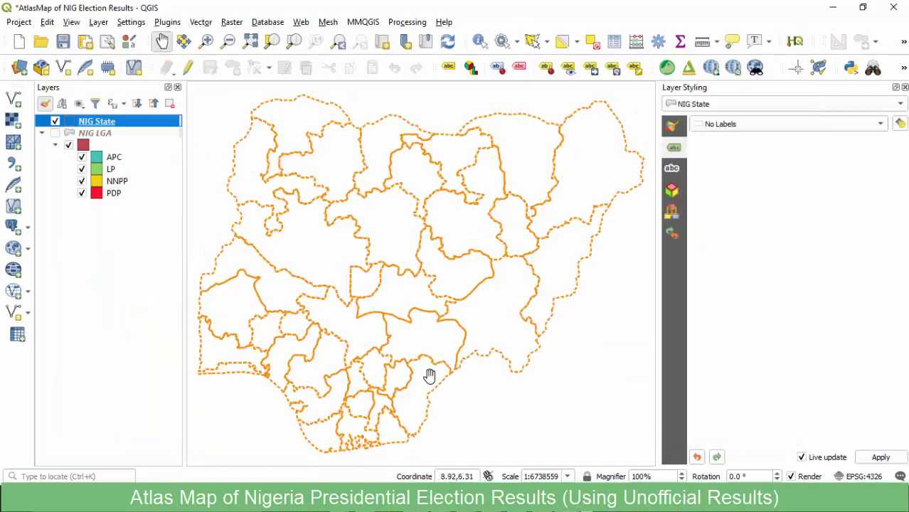
{"action": "mouse_move", "coordinate": [586, 506]}
{"action": "left_click", "coordinate": [839, 448]}
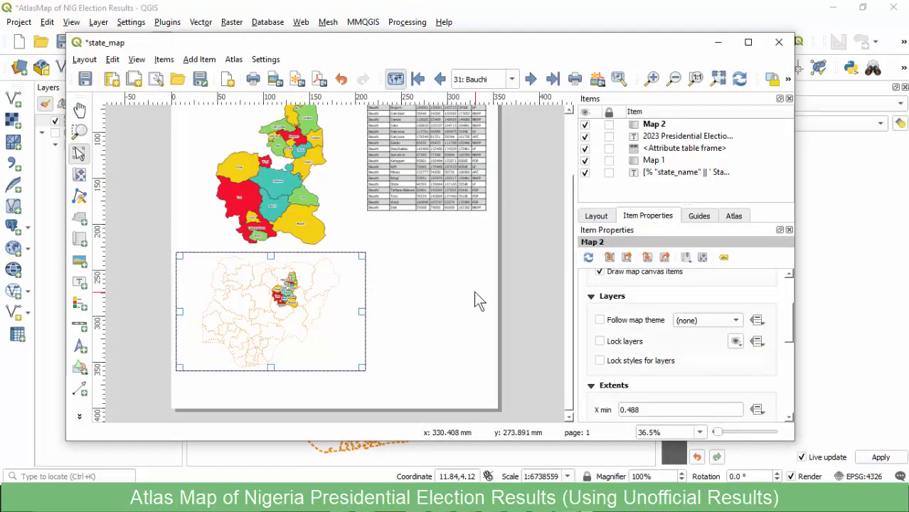
{"action": "left_click", "coordinate": [739, 79]}
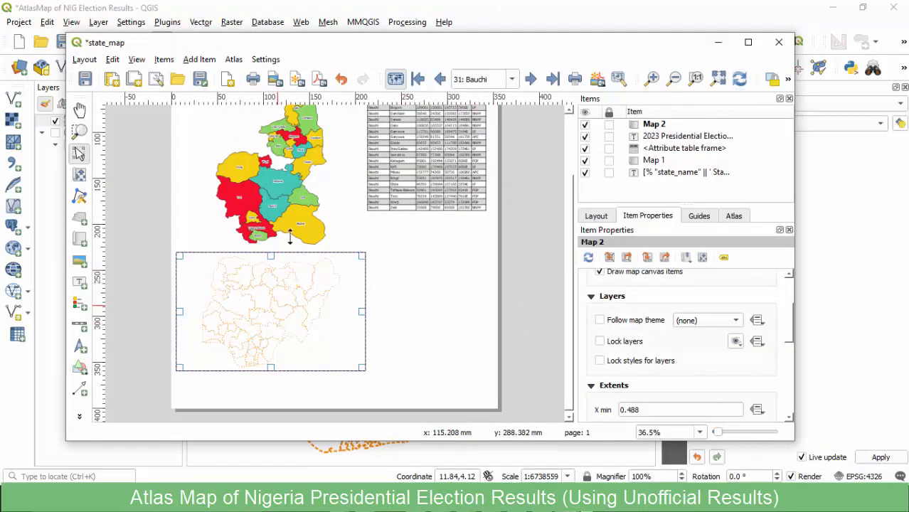
Change the NIG State outline's stroke colour to near-black (RGB 29, 21, 13) and refresh the state_map layout.
{"action": "left_click", "coordinate": [517, 16]}
{"action": "left_click", "coordinate": [106, 122]}
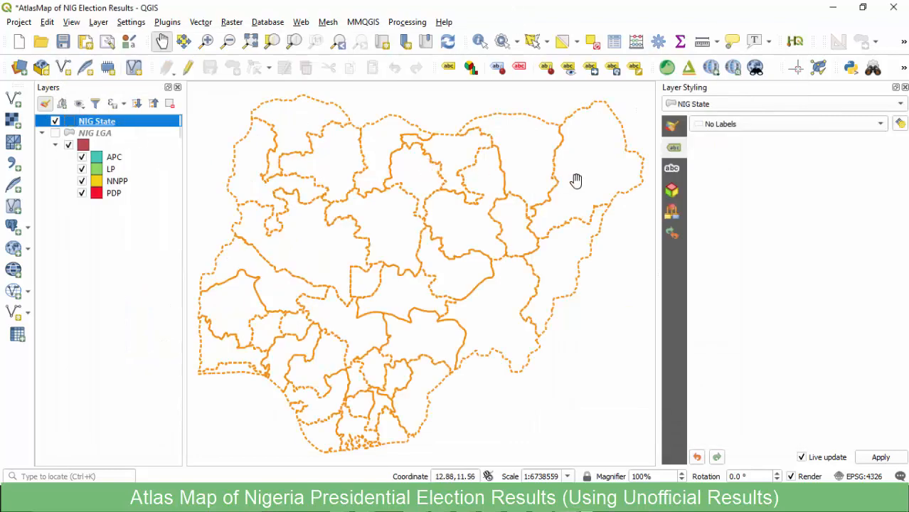
{"action": "left_click", "coordinate": [674, 128]}
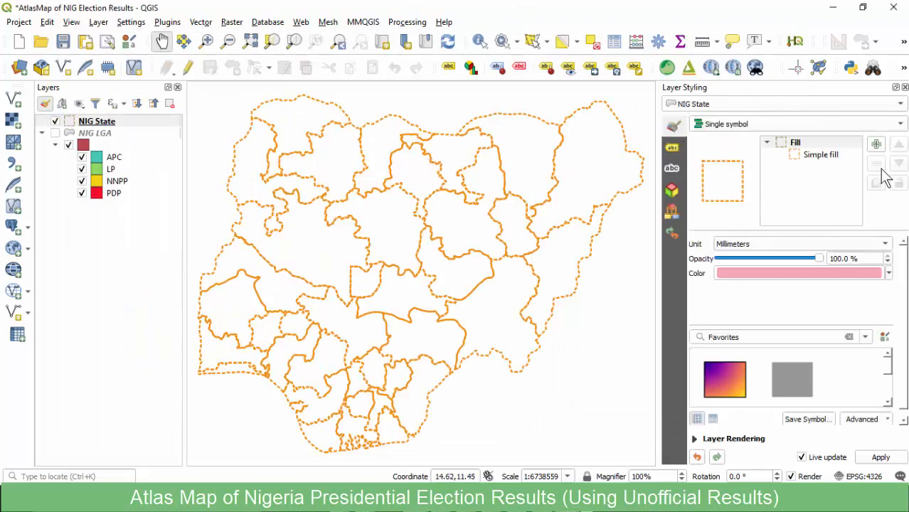
{"action": "left_click", "coordinate": [822, 155]}
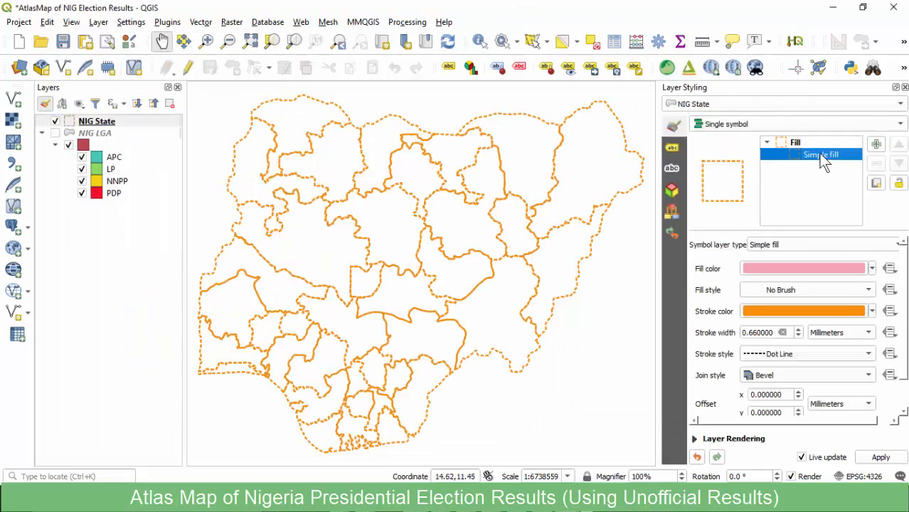
{"action": "left_click", "coordinate": [862, 311]}
{"action": "left_click", "coordinate": [758, 205]}
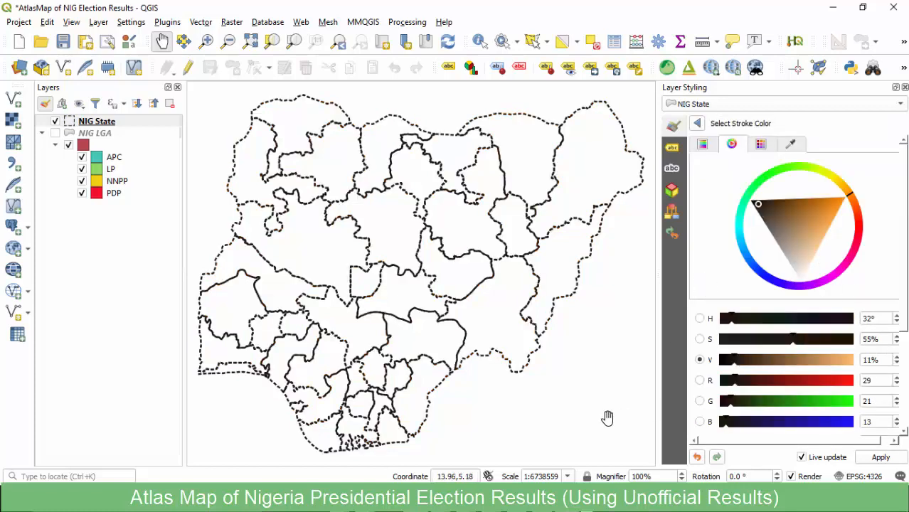
{"action": "left_click", "coordinate": [880, 458]}
{"action": "left_click", "coordinate": [785, 455]}
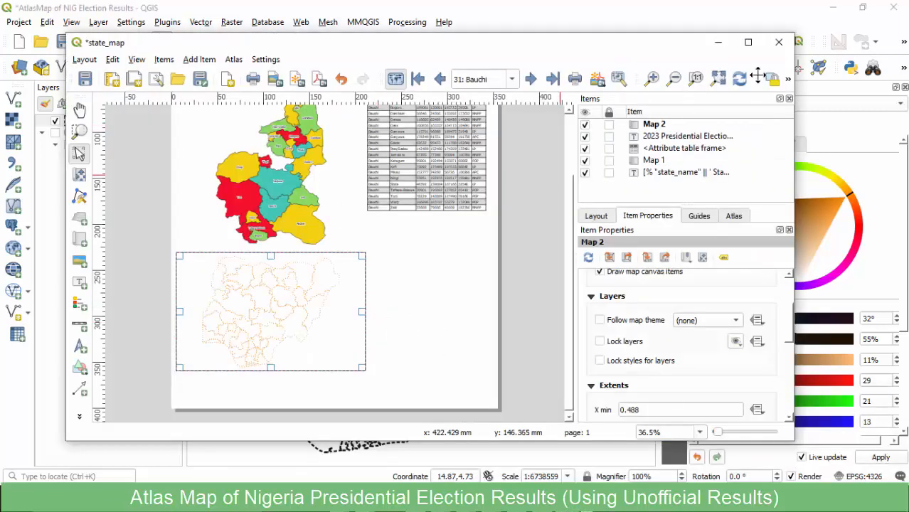
{"action": "left_click", "coordinate": [740, 79]}
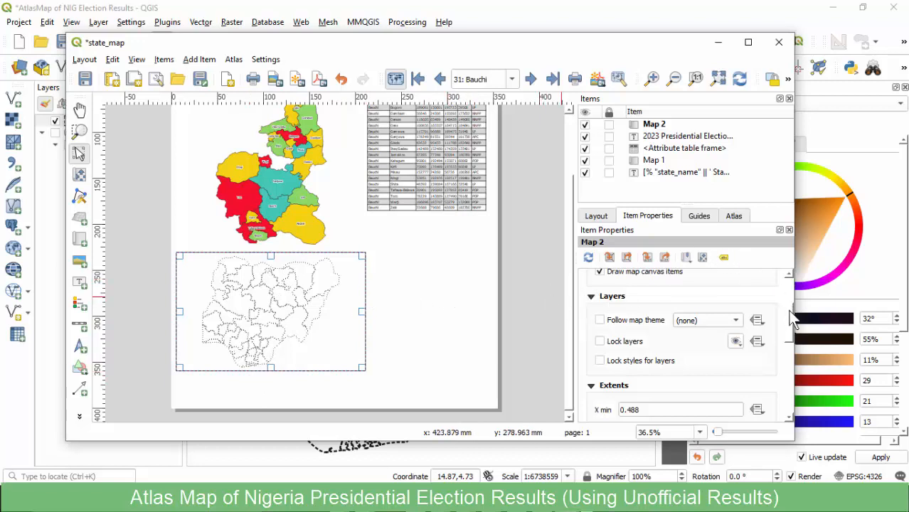
Lock the layers and the layer styles of Map 2.
{"action": "mouse_move", "coordinate": [790, 312]}
{"action": "left_mouse_down"}
{"action": "mouse_move", "coordinate": [791, 287]}
{"action": "mouse_move", "coordinate": [788, 328]}
{"action": "left_mouse_up"}
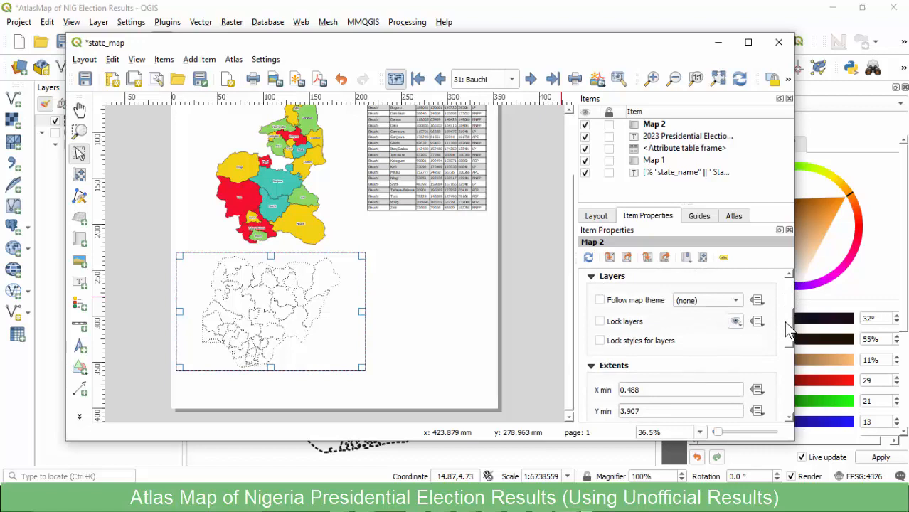
{"action": "left_click", "coordinate": [606, 341]}
Add an overview to Map 2 and set its map frame to Map 1.
{"action": "left_click_drag", "start_coordinate": [794, 333], "coordinate": [782, 375]}
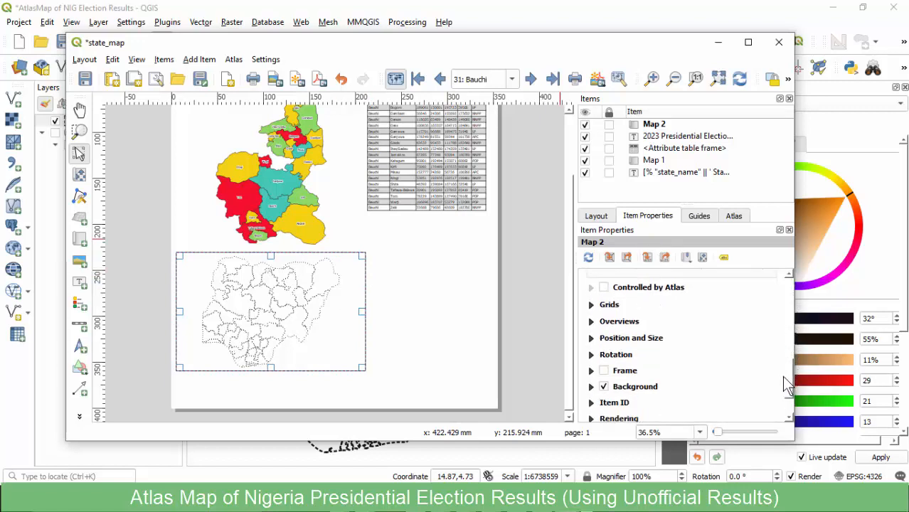
{"action": "left_click", "coordinate": [590, 315]}
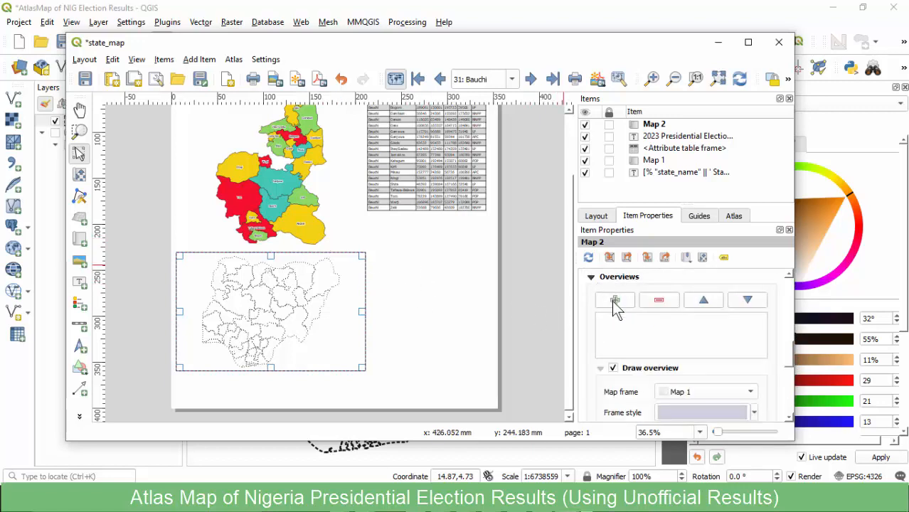
{"action": "left_click", "coordinate": [614, 301]}
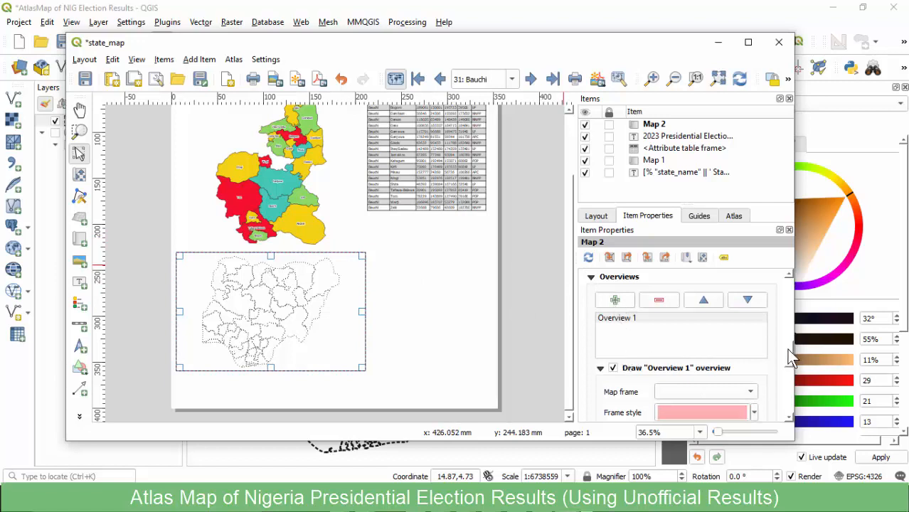
{"action": "scroll", "coordinate": [787, 349], "scroll_direction": "down", "scroll_amount": 4}
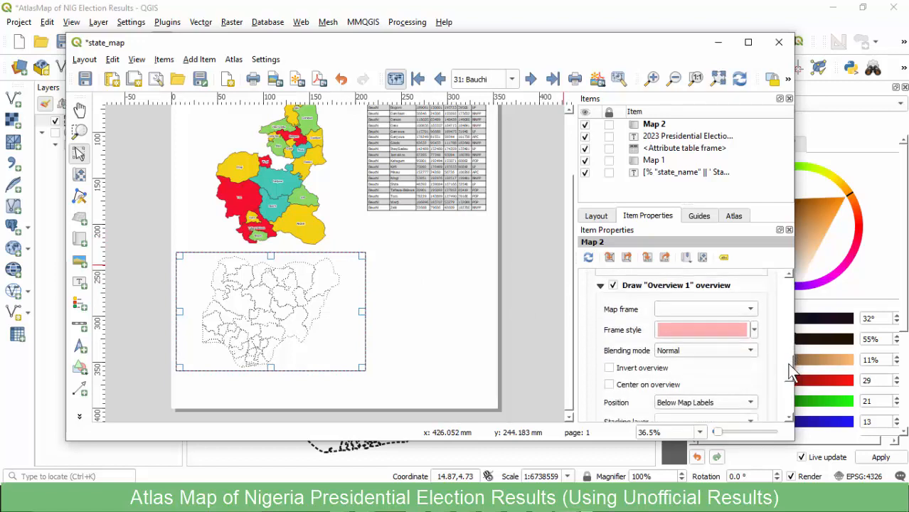
{"action": "left_click", "coordinate": [721, 308]}
{"action": "left_click", "coordinate": [705, 306]}
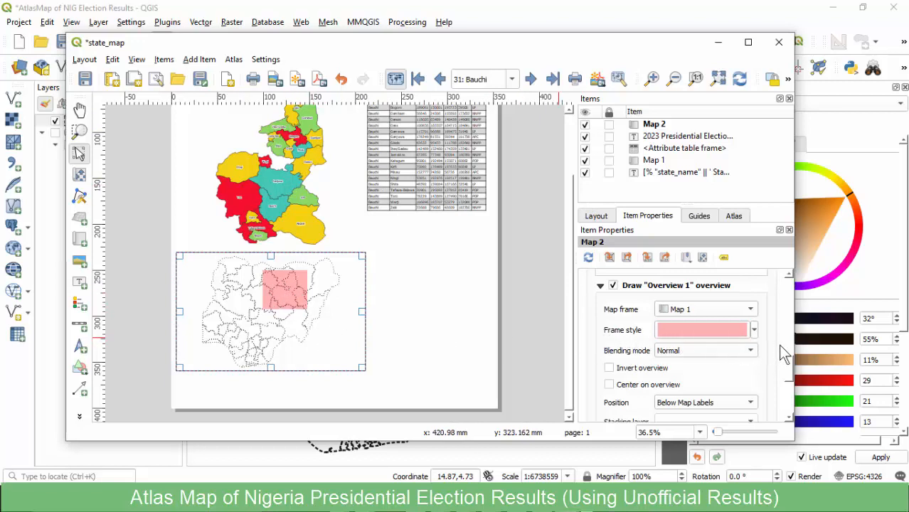
Set the fill style of the overview frame's simple fill in Map 2 to No Brush.
{"action": "scroll", "coordinate": [789, 368], "scroll_direction": "down", "scroll_amount": 2}
{"action": "scroll", "coordinate": [790, 371], "scroll_direction": "up", "scroll_amount": 2}
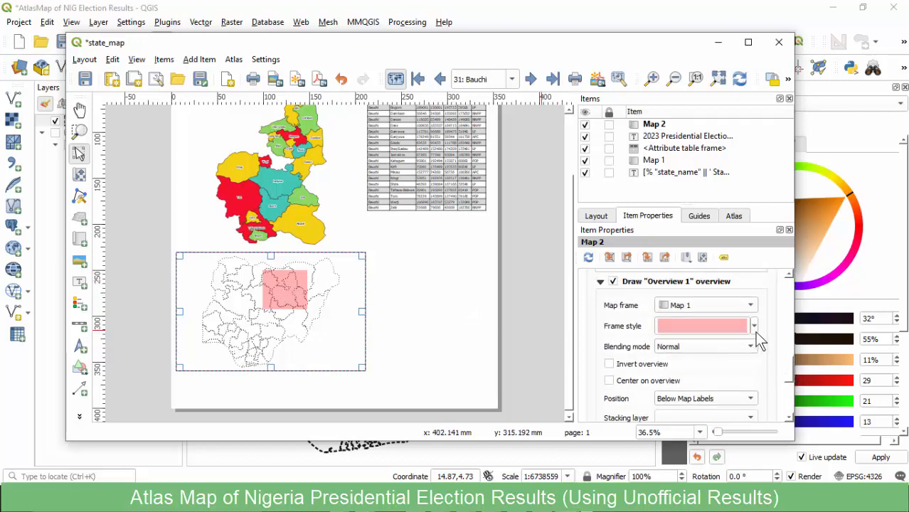
{"action": "left_click", "coordinate": [737, 325]}
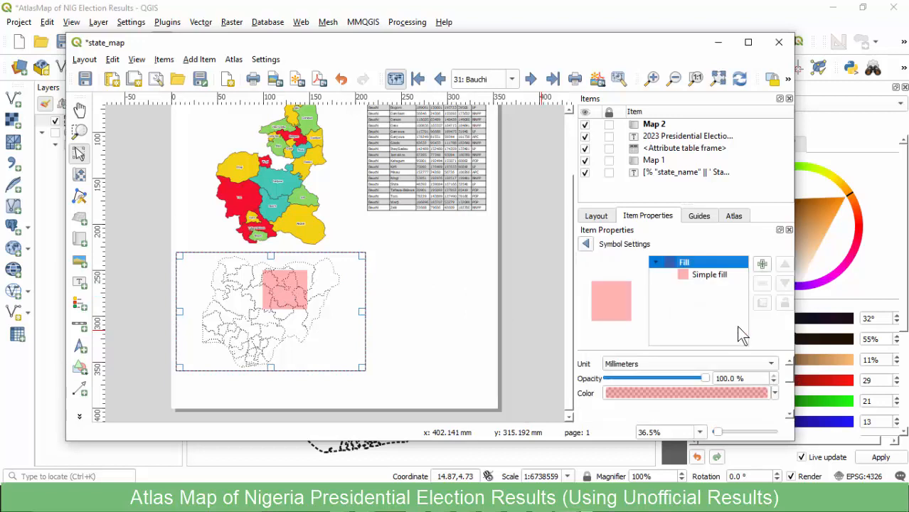
{"action": "left_click", "coordinate": [708, 275]}
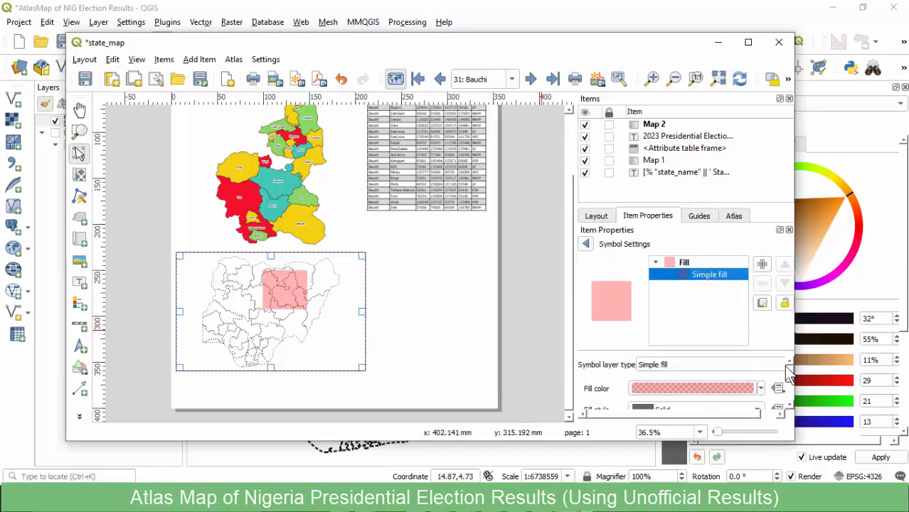
{"action": "left_click_drag", "start_coordinate": [790, 376], "coordinate": [790, 380]}
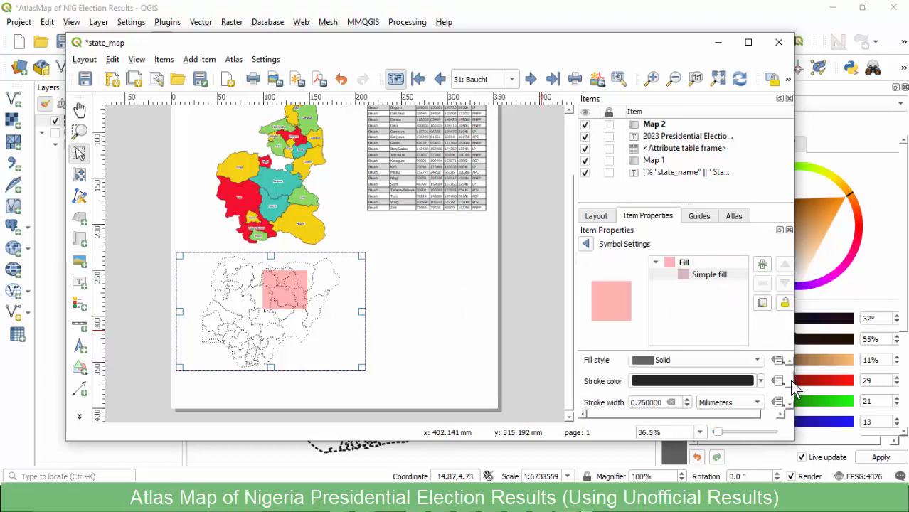
{"action": "left_click", "coordinate": [711, 364]}
{"action": "left_click", "coordinate": [704, 325]}
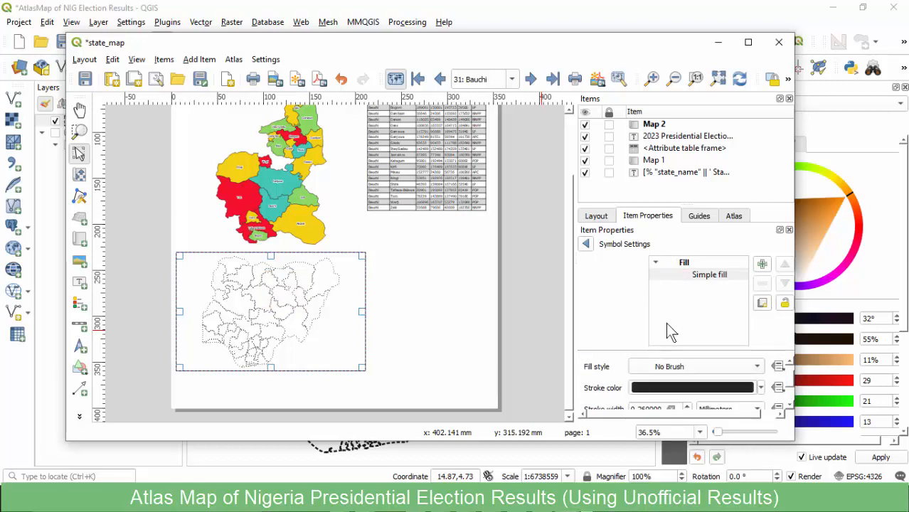
Give the overview frame a Solid Line stroke with a width of 0.86 mm.
{"action": "scroll", "coordinate": [789, 407], "scroll_direction": "down", "scroll_amount": 2}
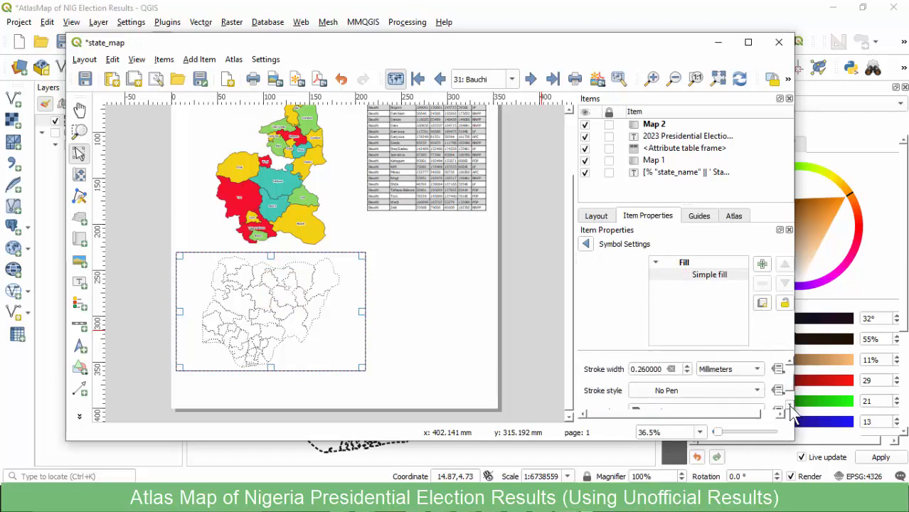
{"action": "left_click", "coordinate": [686, 367]}
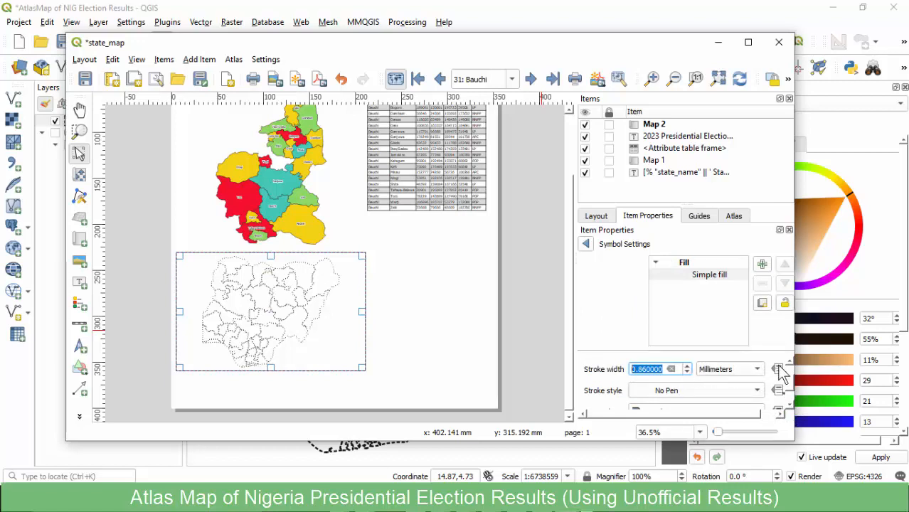
{"action": "scroll", "coordinate": [789, 361], "scroll_direction": "up", "scroll_amount": 2}
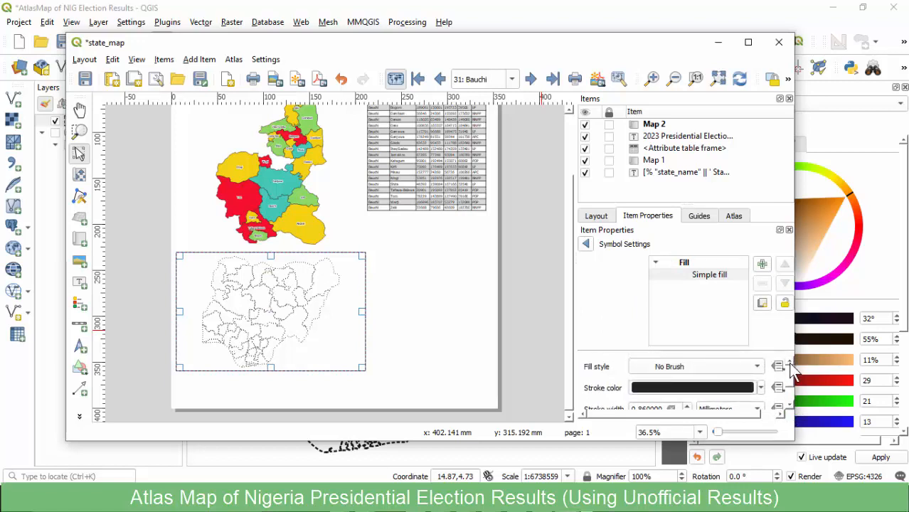
{"action": "left_click", "coordinate": [790, 404]}
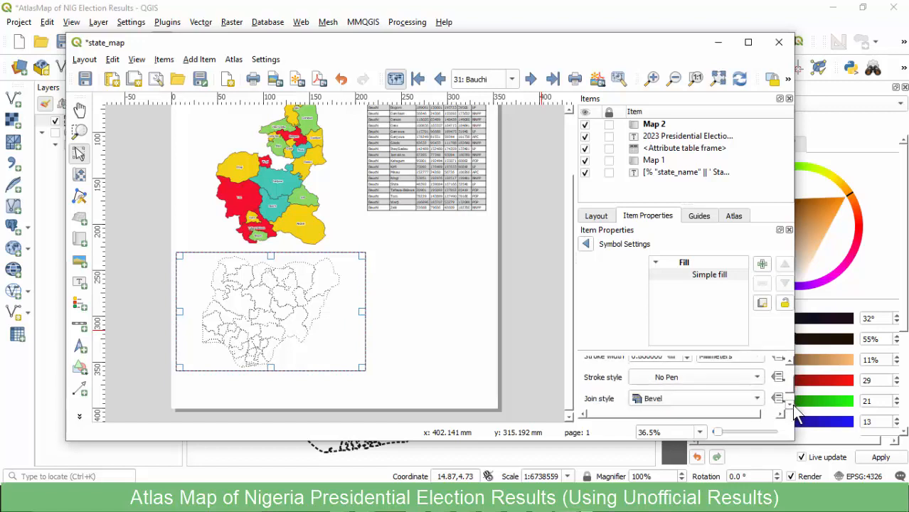
{"action": "left_click", "coordinate": [711, 379]}
{"action": "left_click", "coordinate": [668, 363]}
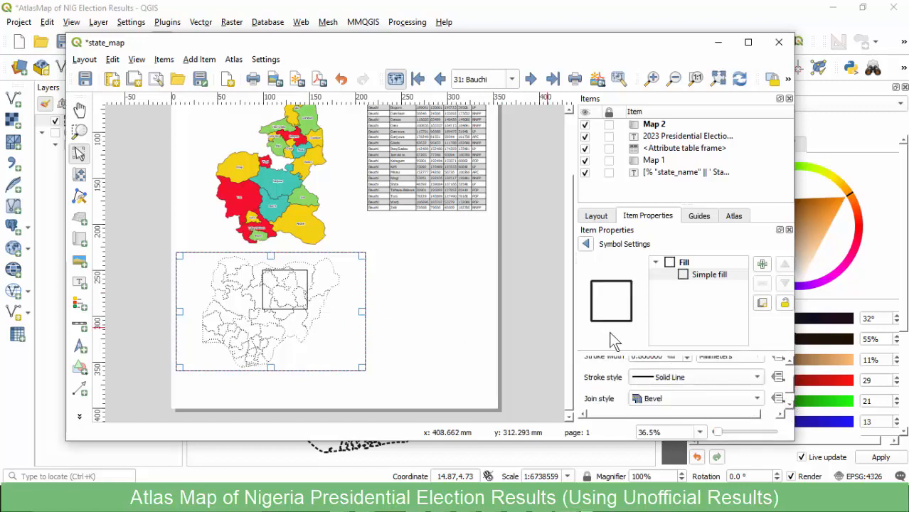
Change the overview frame's stroke colour to a bright orange-red.
{"action": "scroll", "coordinate": [790, 366], "scroll_direction": "up", "scroll_amount": 3}
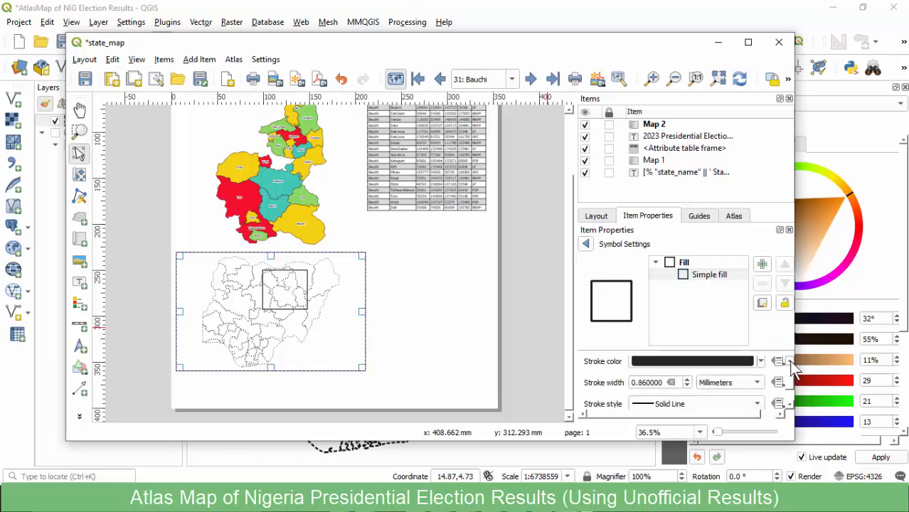
{"action": "left_click", "coordinate": [727, 376]}
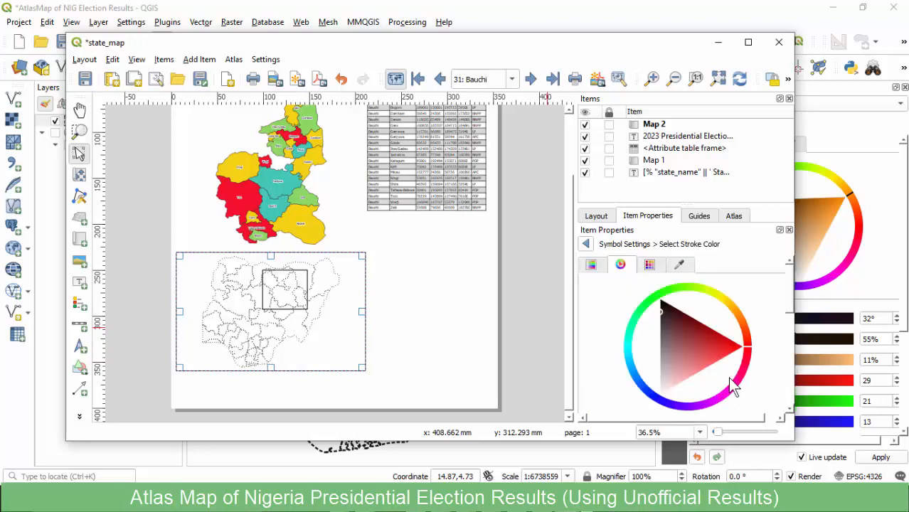
{"action": "left_click", "coordinate": [748, 349]}
{"action": "left_click", "coordinate": [727, 350]}
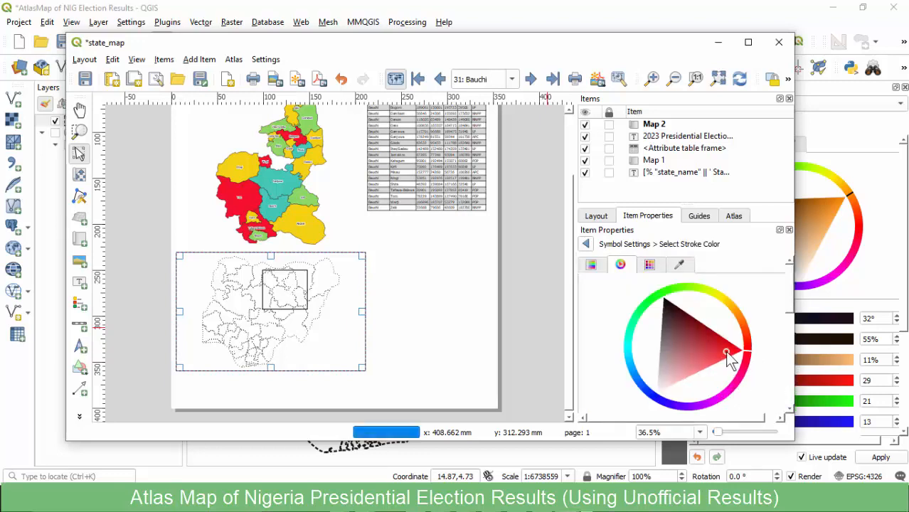
{"action": "left_click", "coordinate": [745, 337]}
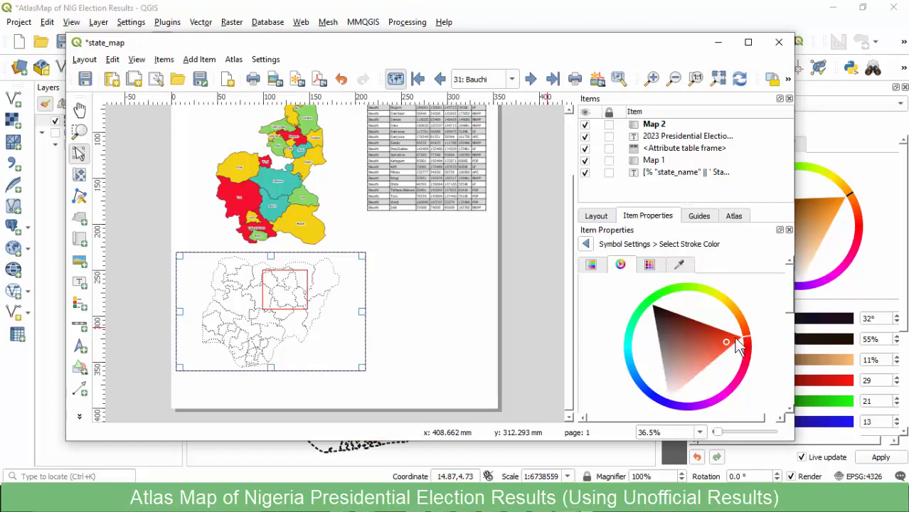
{"action": "left_click", "coordinate": [744, 351]}
{"action": "left_click", "coordinate": [741, 342]}
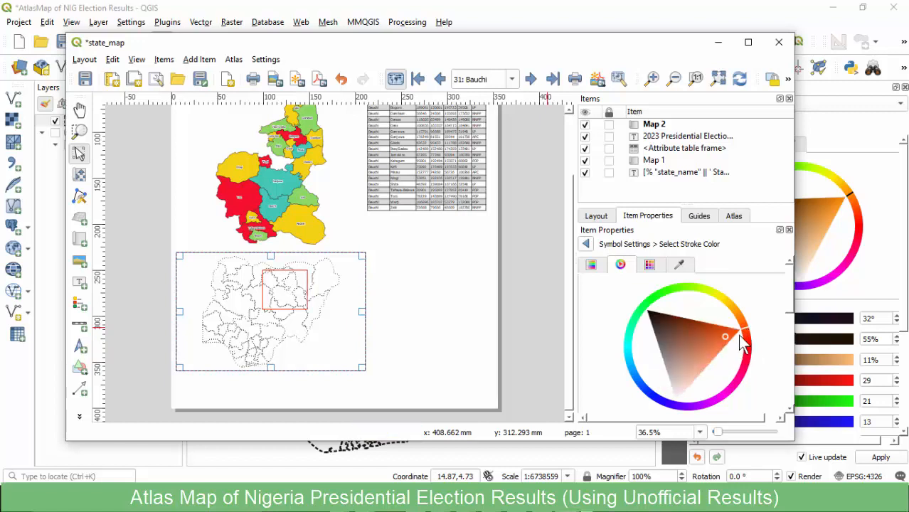
{"action": "left_click", "coordinate": [745, 336]}
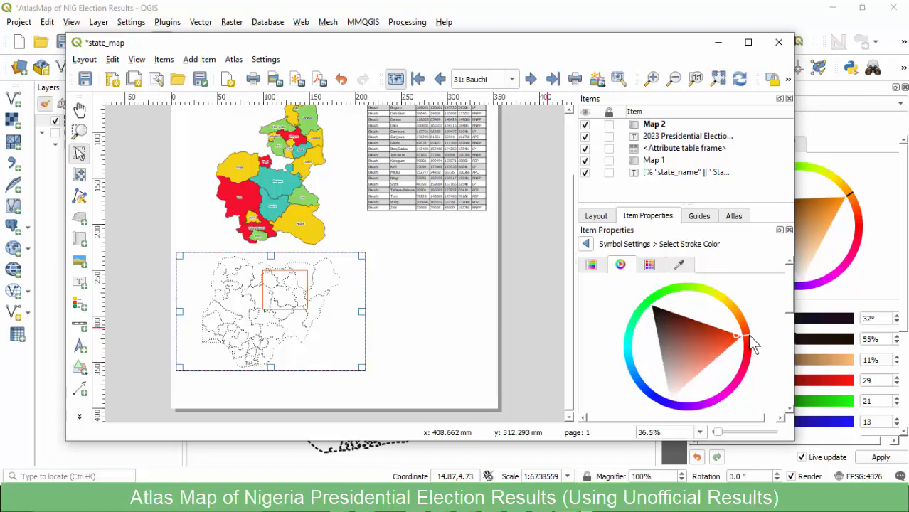
{"action": "left_click", "coordinate": [734, 341]}
{"action": "left_click", "coordinate": [586, 243]}
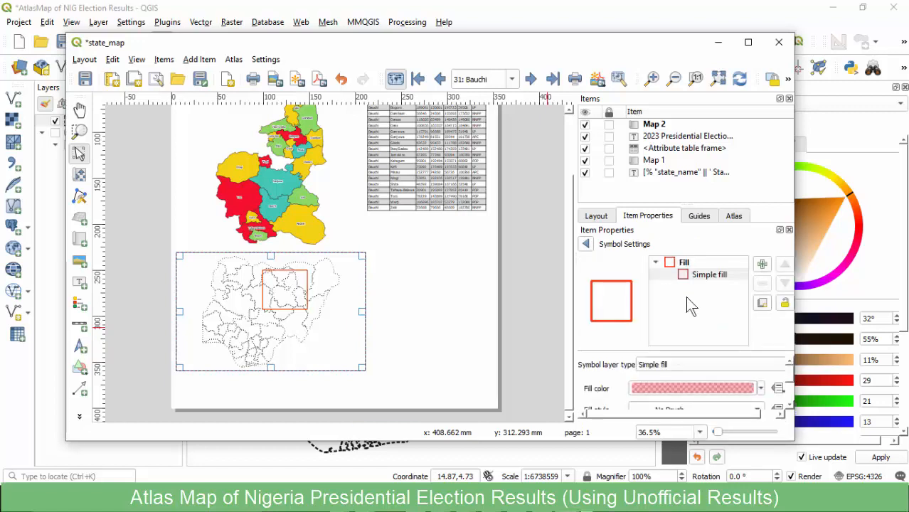
Increase the overview frame's stroke width to about 1.5 mm and return to the Map 2 item properties.
{"action": "scroll", "coordinate": [789, 398], "scroll_direction": "down", "scroll_amount": 5}
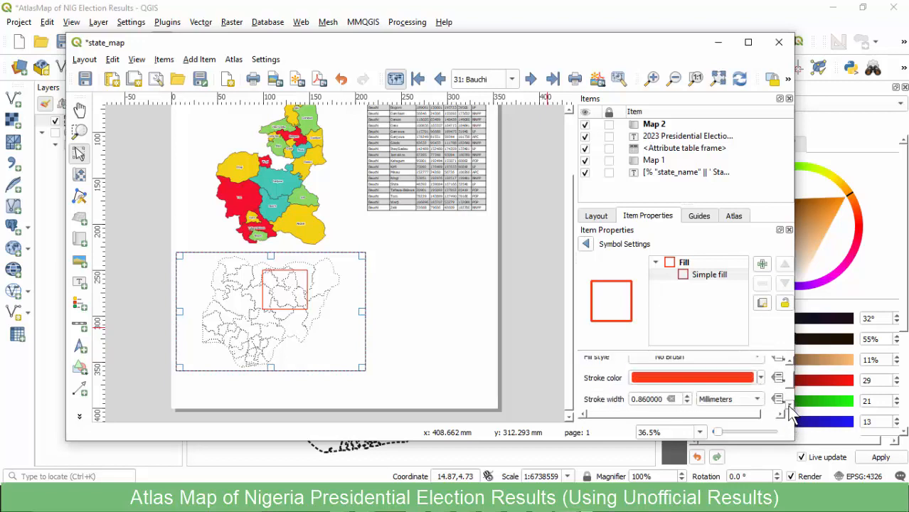
{"action": "left_click", "coordinate": [687, 382]}
{"action": "left_click", "coordinate": [687, 383]}
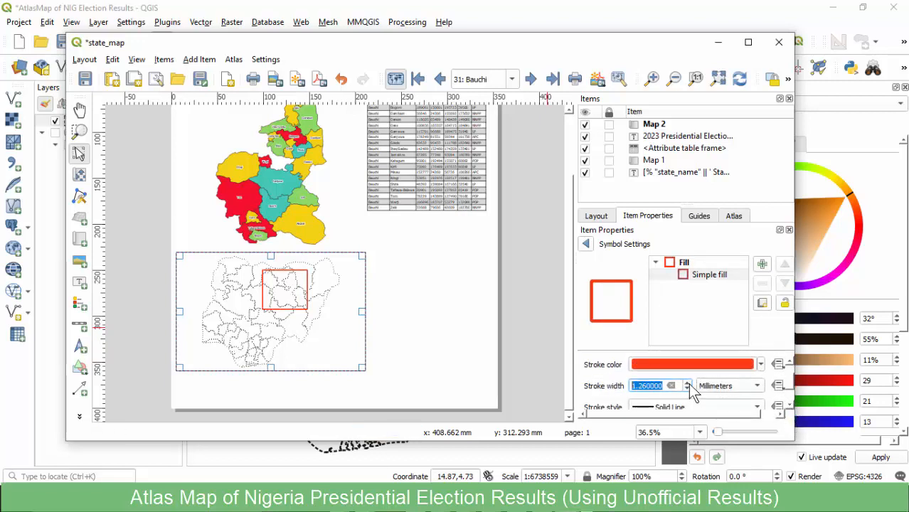
{"action": "left_click", "coordinate": [687, 383]}
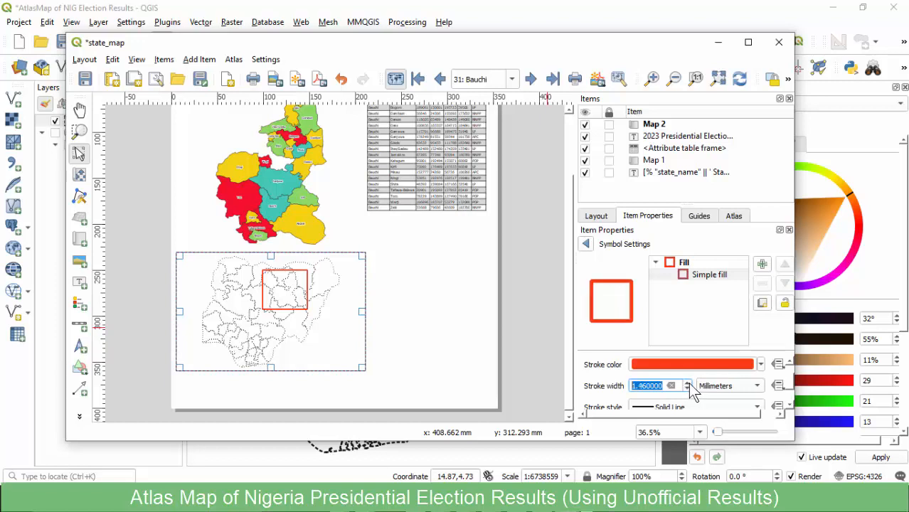
{"action": "left_click", "coordinate": [652, 385]}
{"action": "key", "text": "BackSpace"}
{"action": "key", "text": "BackSpace"}
{"action": "key", "text": "BackSpace"}
{"action": "key", "text": "BackSpace"}
{"action": "key", "text": "BackSpace"}
{"action": "key", "text": "BackSpace"}
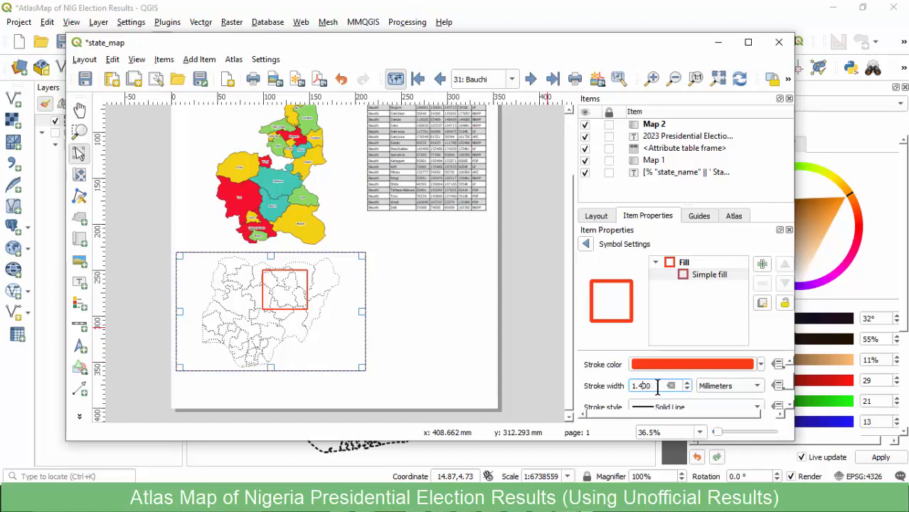
{"action": "type", "text": "50"}
{"action": "type", "text": "5"}
{"action": "left_click", "coordinate": [586, 243]}
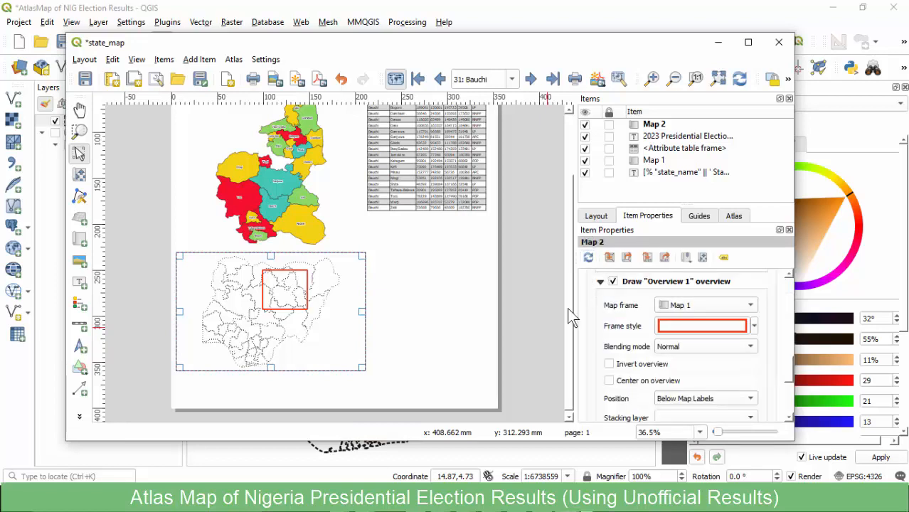
Step back through the atlas pages from Bauchi to Ondo and check the overview frame's position on Map 2 for each state.
{"action": "scroll", "coordinate": [602, 317], "scroll_direction": "up", "scroll_amount": 6}
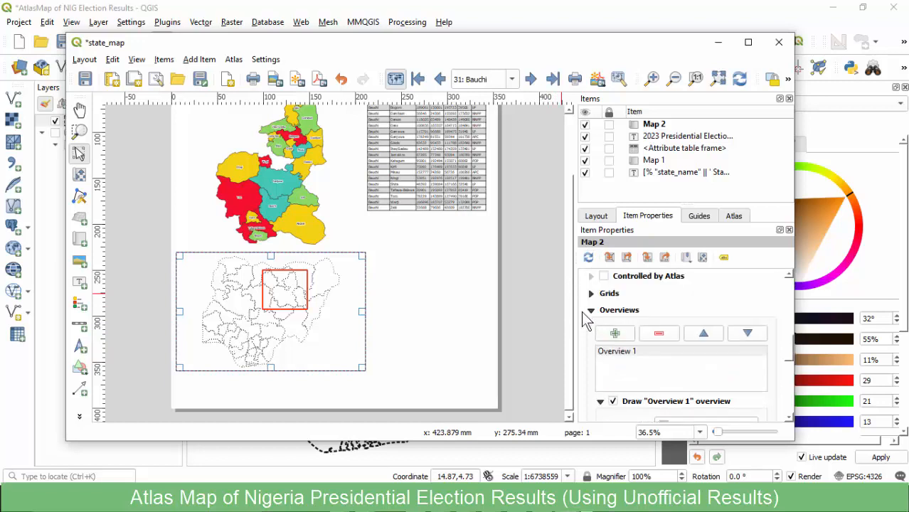
{"action": "left_click", "coordinate": [441, 79]}
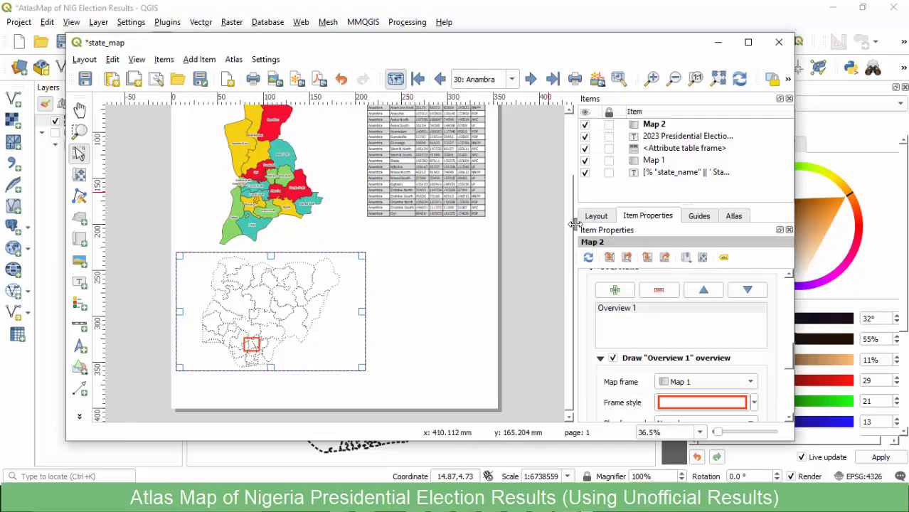
{"action": "scroll", "coordinate": [568, 220], "scroll_direction": "up", "scroll_amount": 1}
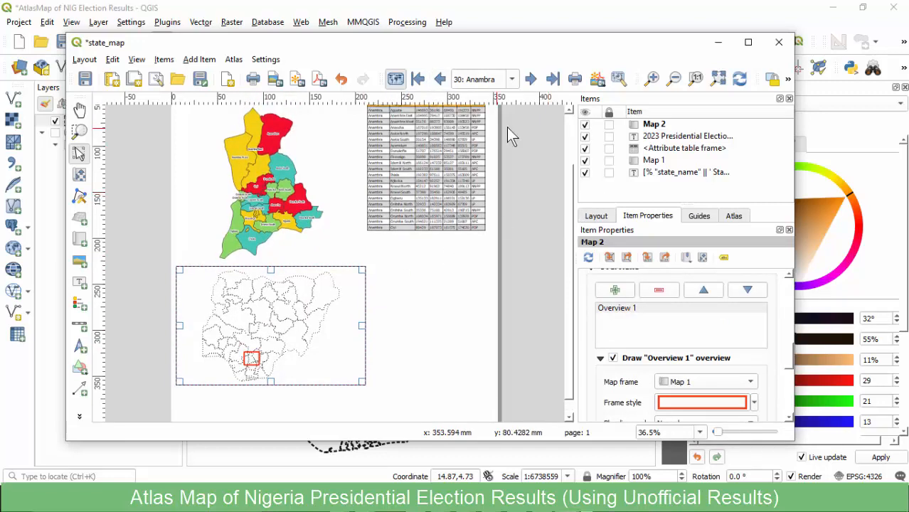
{"action": "left_click", "coordinate": [441, 80]}
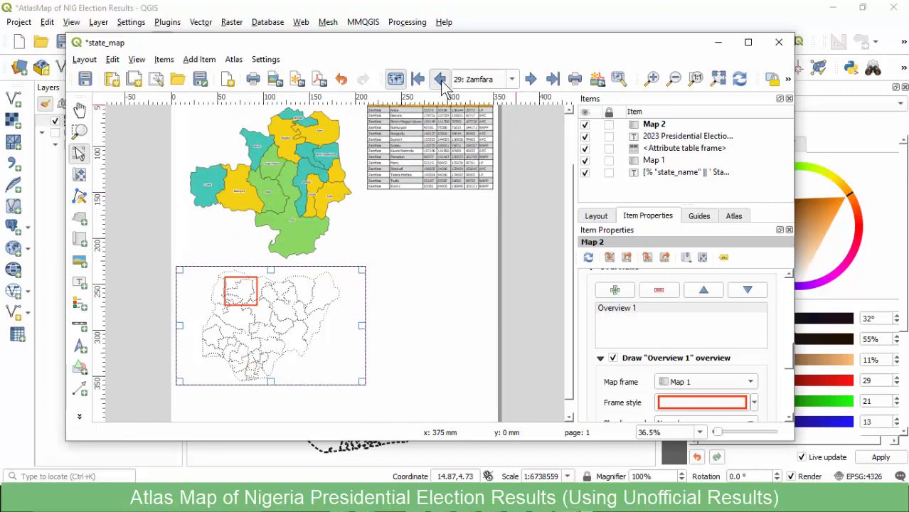
{"action": "left_click", "coordinate": [441, 79]}
{"action": "scroll", "coordinate": [571, 268], "scroll_direction": "up", "scroll_amount": 1}
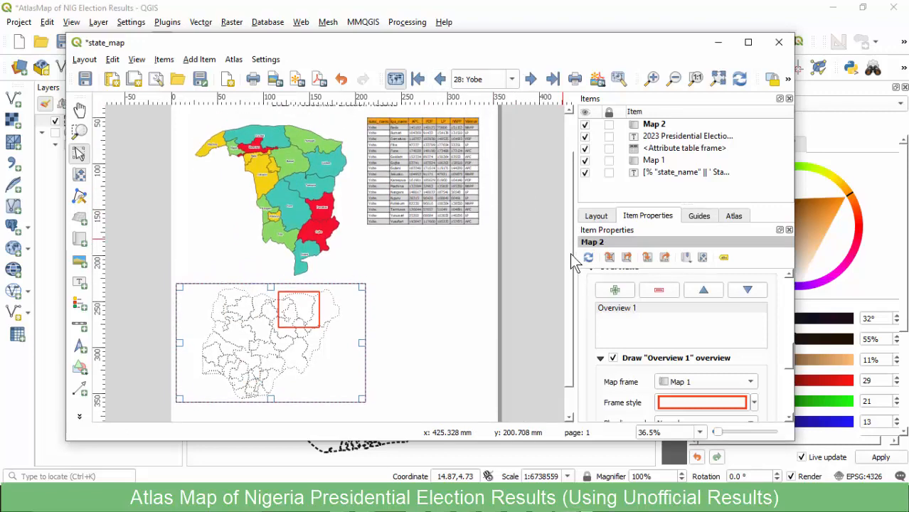
{"action": "scroll", "coordinate": [569, 249], "scroll_direction": "up", "scroll_amount": 1}
{"action": "scroll", "coordinate": [569, 241], "scroll_direction": "up", "scroll_amount": 1}
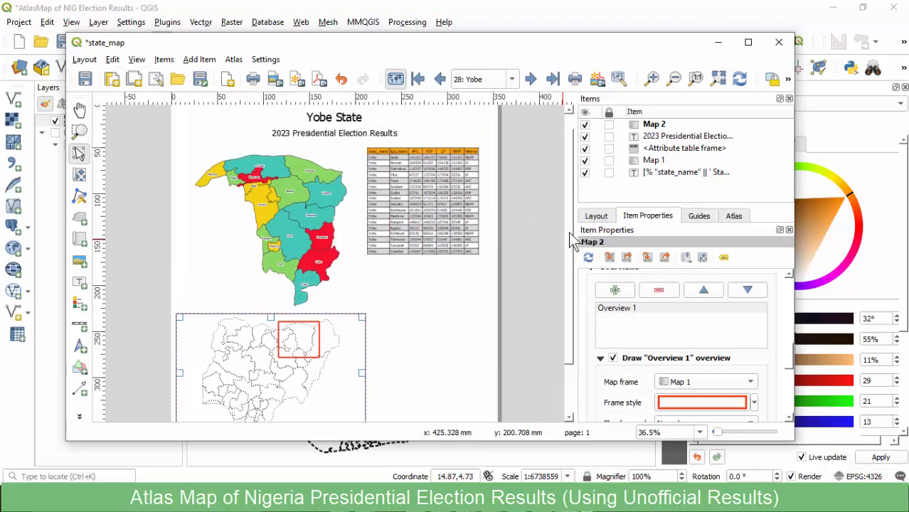
{"action": "left_click", "coordinate": [441, 80]}
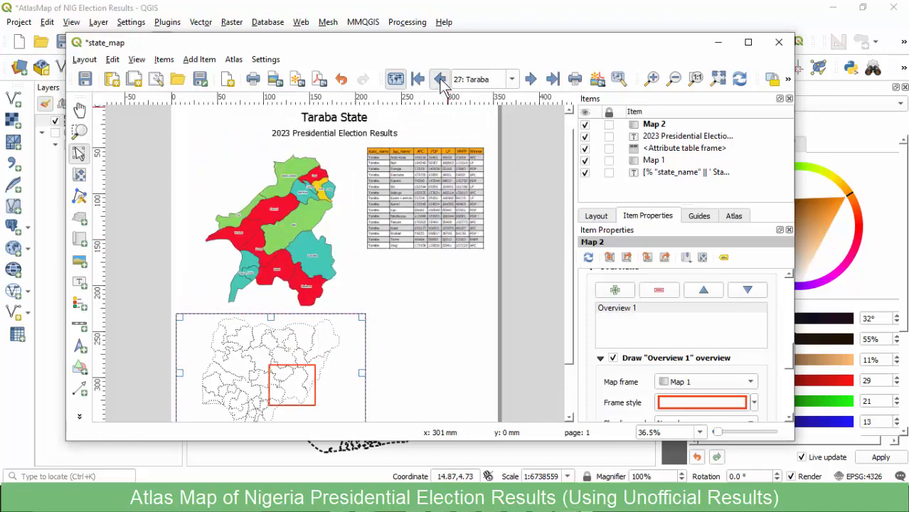
{"action": "left_click", "coordinate": [441, 80]}
{"action": "left_click", "coordinate": [441, 80]}
{"action": "left_click", "coordinate": [441, 80]}
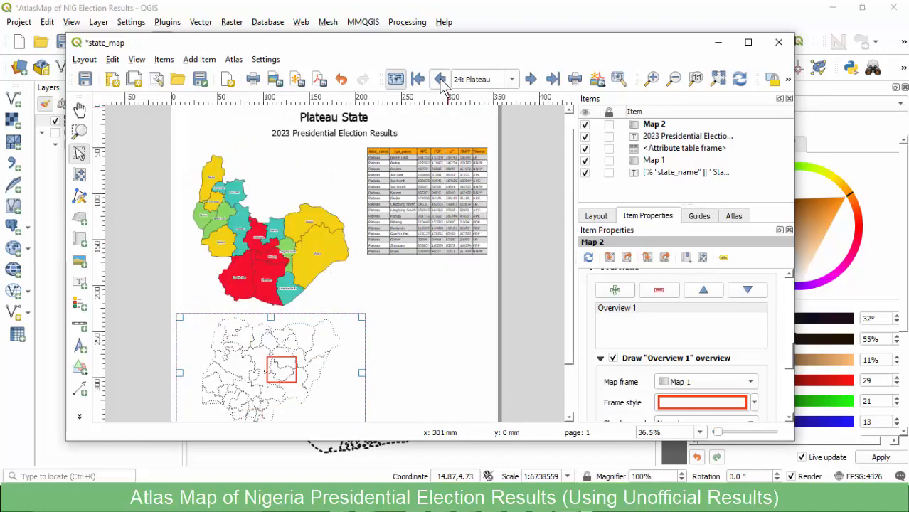
{"action": "left_click", "coordinate": [441, 80]}
{"action": "left_click", "coordinate": [441, 80]}
{"action": "left_click", "coordinate": [441, 79]}
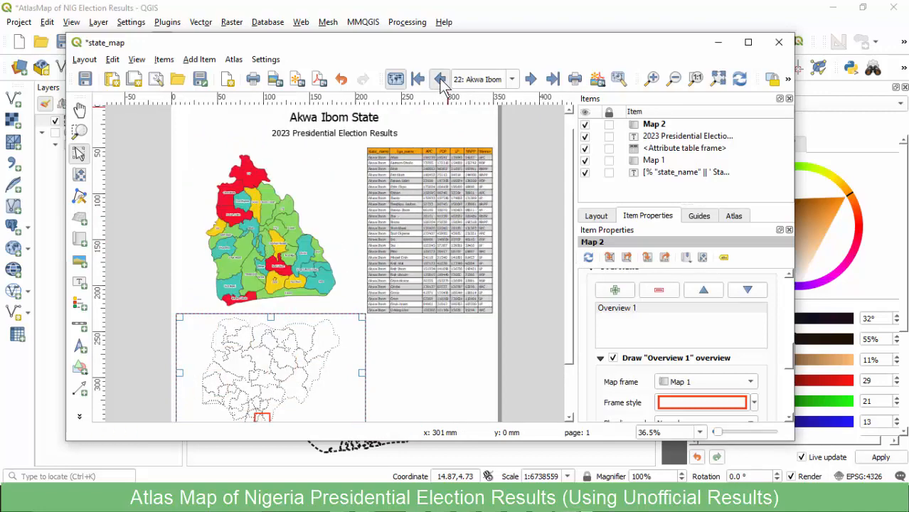
{"action": "left_click", "coordinate": [441, 80]}
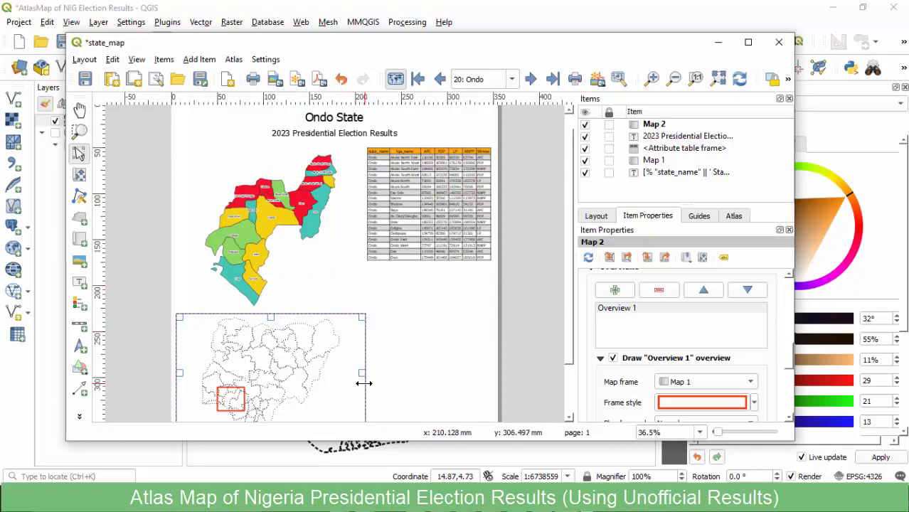
Shrink the Map 2 frame slightly in width and height, keeping its upper-left corner in place below the state map.
{"action": "scroll", "coordinate": [391, 299], "scroll_direction": "down", "scroll_amount": 1}
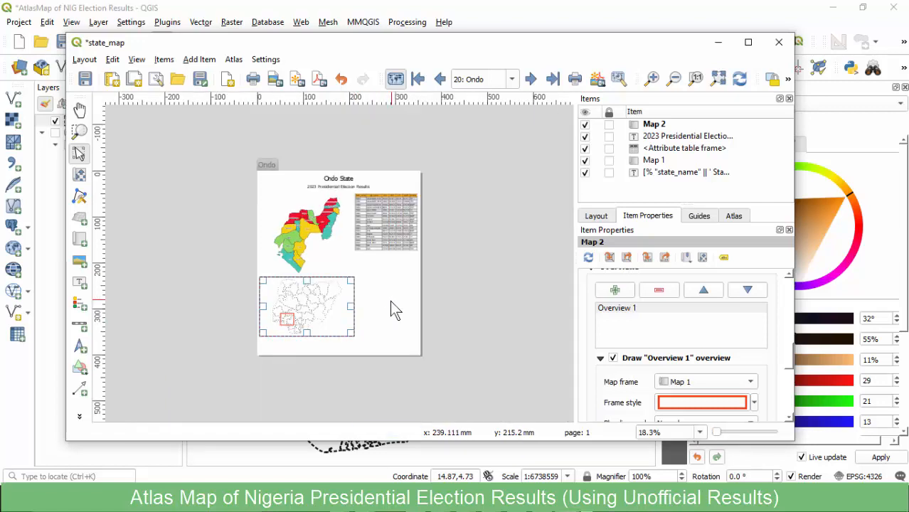
{"action": "mouse_move", "coordinate": [349, 333]}
{"action": "left_mouse_down"}
{"action": "mouse_move", "coordinate": [337, 333]}
{"action": "mouse_move", "coordinate": [345, 325]}
{"action": "left_mouse_up"}
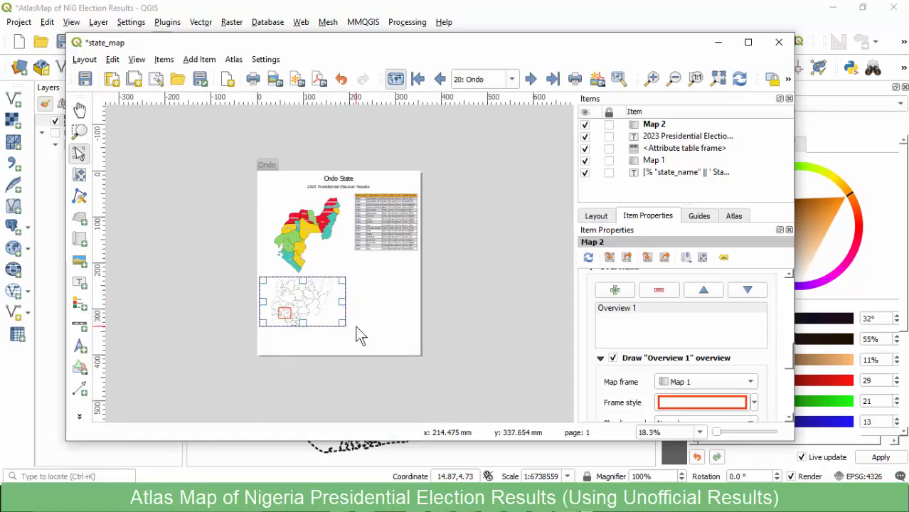
{"action": "scroll", "coordinate": [366, 292], "scroll_direction": "up", "scroll_amount": 1}
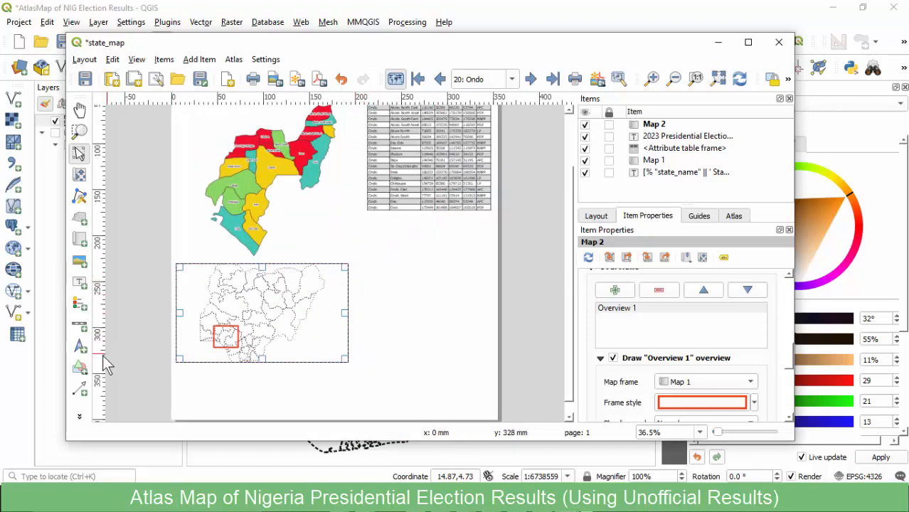
Add a legend beside the national overview map, starting at the upper-right corner of the Map 2 frame.
{"action": "left_click", "coordinate": [80, 306]}
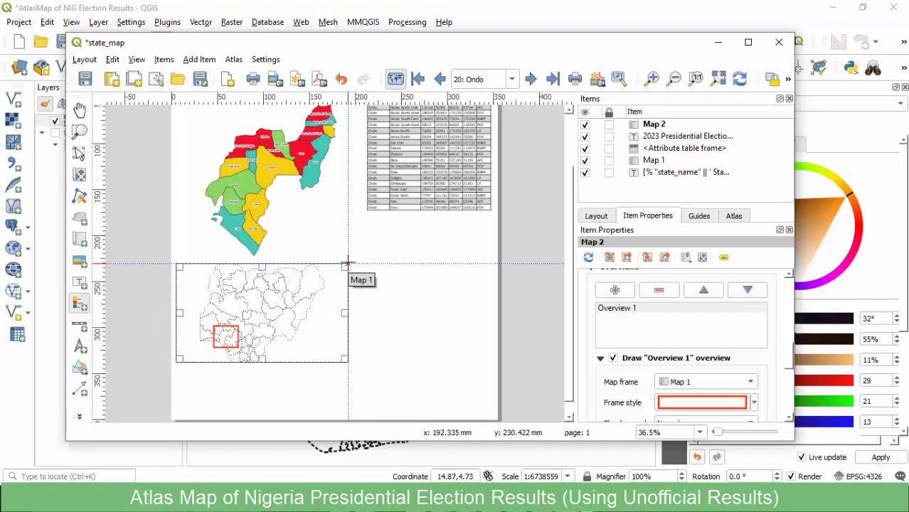
{"action": "left_click_drag", "start_coordinate": [346, 264], "coordinate": [389, 362]}
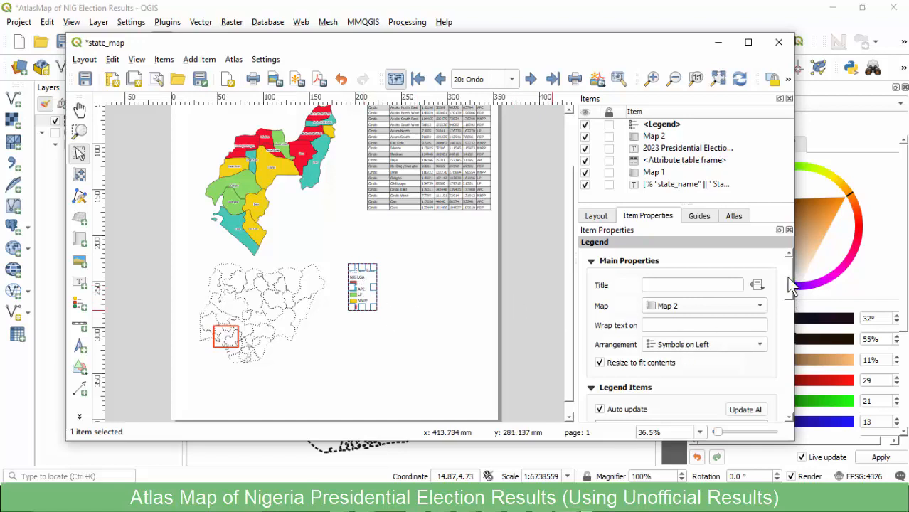
{"action": "left_click", "coordinate": [726, 285]}
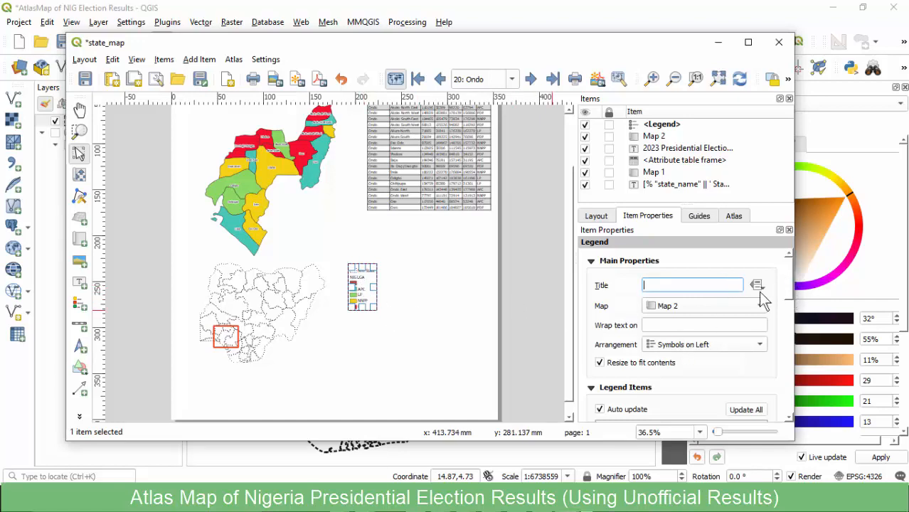
{"action": "scroll", "coordinate": [790, 278], "scroll_direction": "down", "scroll_amount": 1}
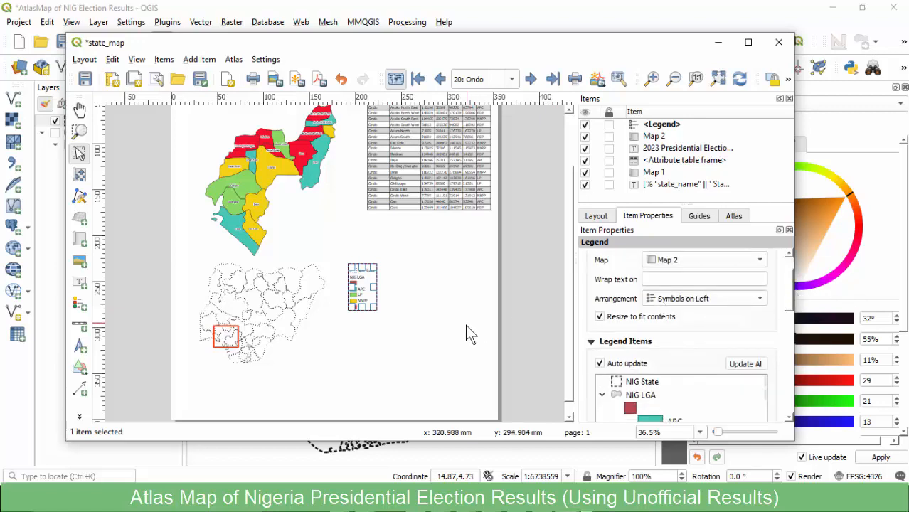
{"action": "left_click", "coordinate": [427, 319]}
{"action": "left_click", "coordinate": [360, 290]}
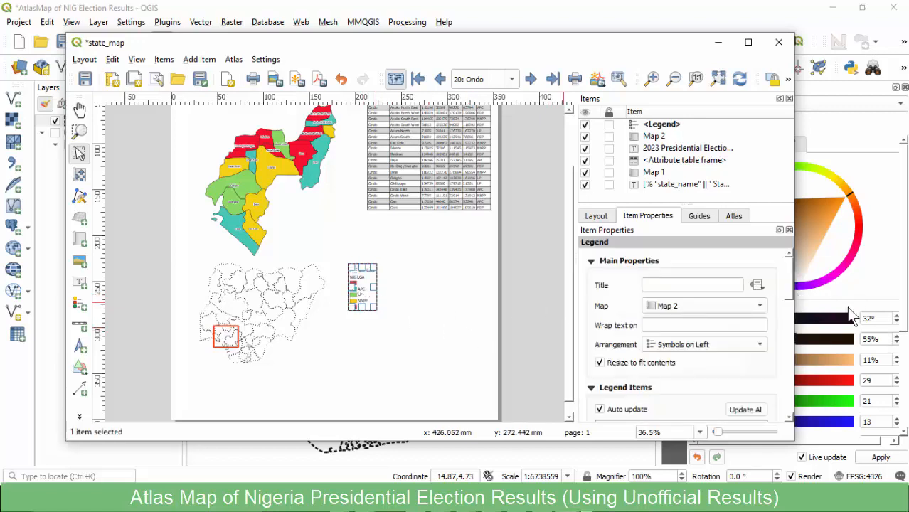
Turn off automatic updating of the legend items and remove the NIG State entry from the legend.
{"action": "left_click_drag", "start_coordinate": [789, 274], "coordinate": [788, 312]}
{"action": "left_click", "coordinate": [651, 276]}
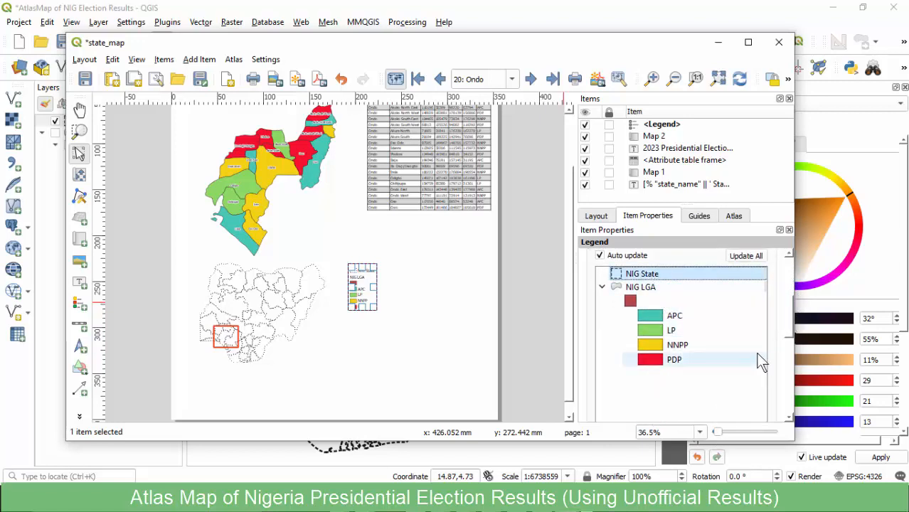
{"action": "left_click", "coordinate": [619, 256]}
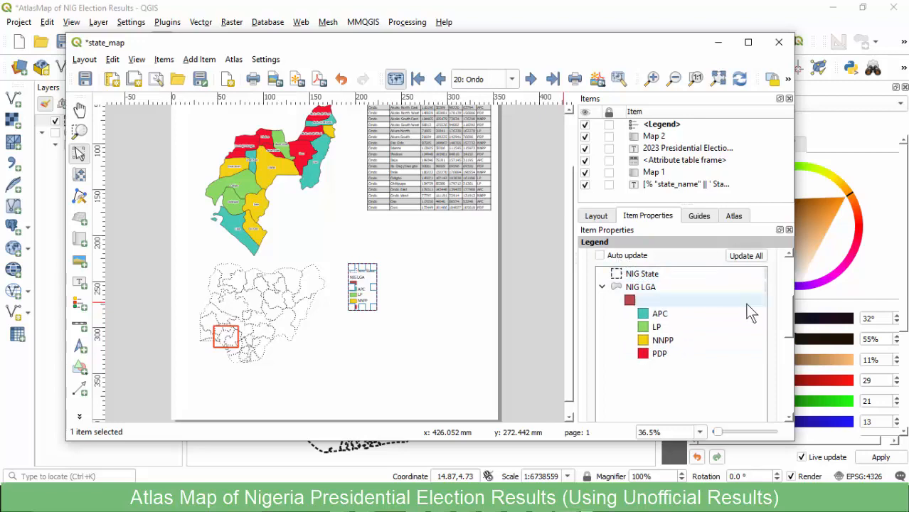
{"action": "scroll", "coordinate": [790, 317], "scroll_direction": "down", "scroll_amount": 2}
{"action": "scroll", "coordinate": [790, 317], "scroll_direction": "up", "scroll_amount": 3}
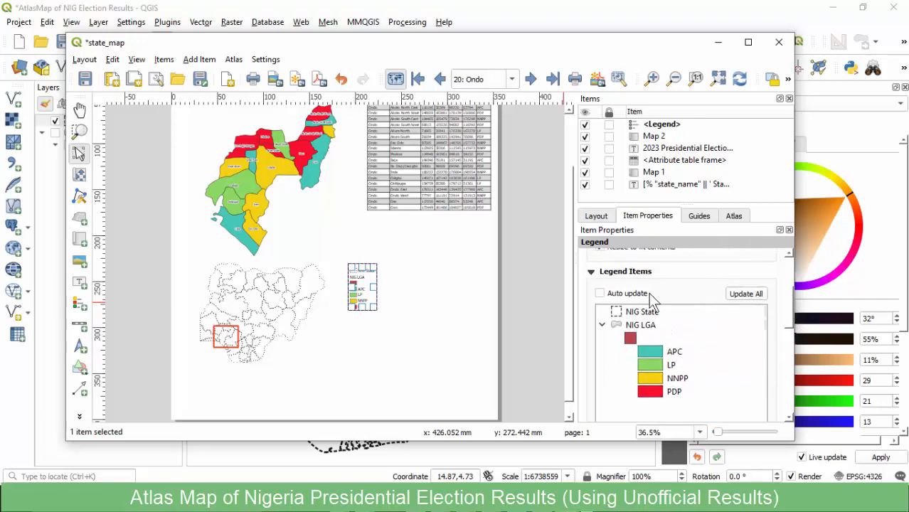
{"action": "left_click", "coordinate": [640, 315]}
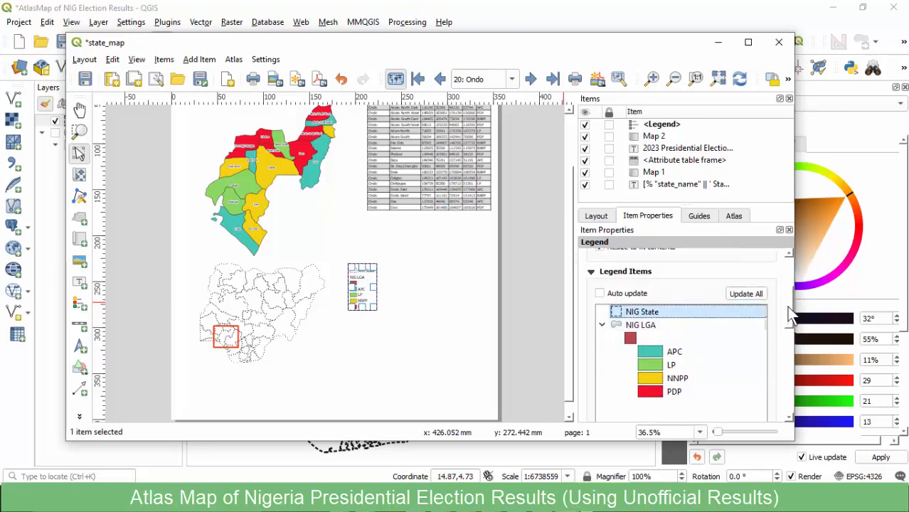
{"action": "left_click_drag", "start_coordinate": [788, 311], "coordinate": [785, 349]}
{"action": "left_click", "coordinate": [674, 344]}
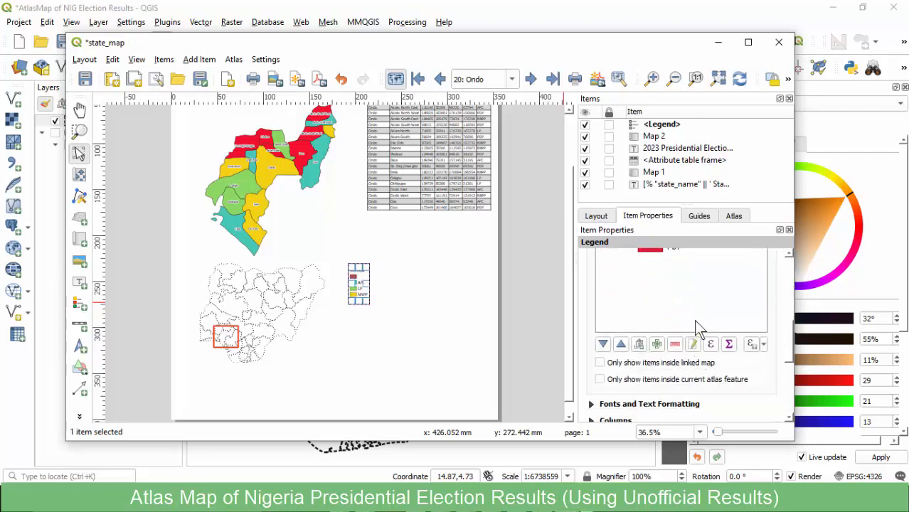
Remove the unlabelled category symbol under NIG LGA from the legend items.
{"action": "scroll", "coordinate": [693, 320], "scroll_direction": "up", "scroll_amount": 3}
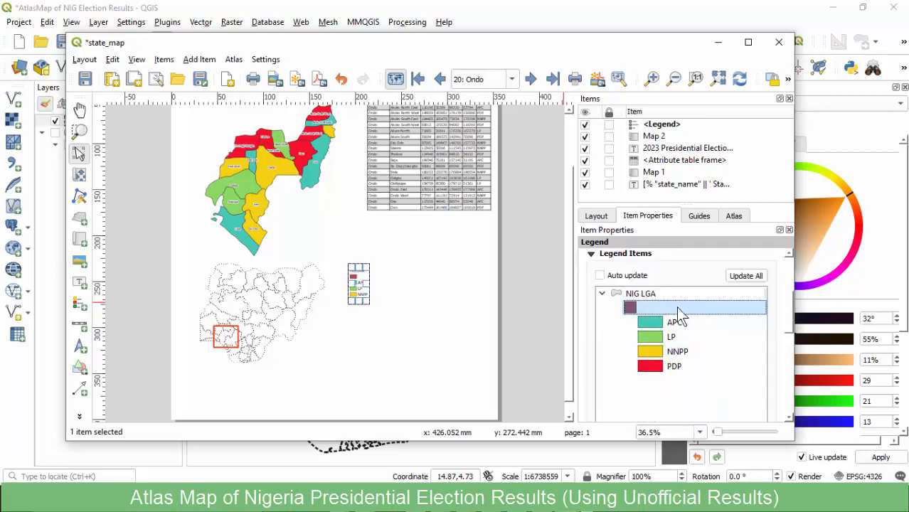
{"action": "scroll", "coordinate": [657, 308], "scroll_direction": "down", "scroll_amount": 5}
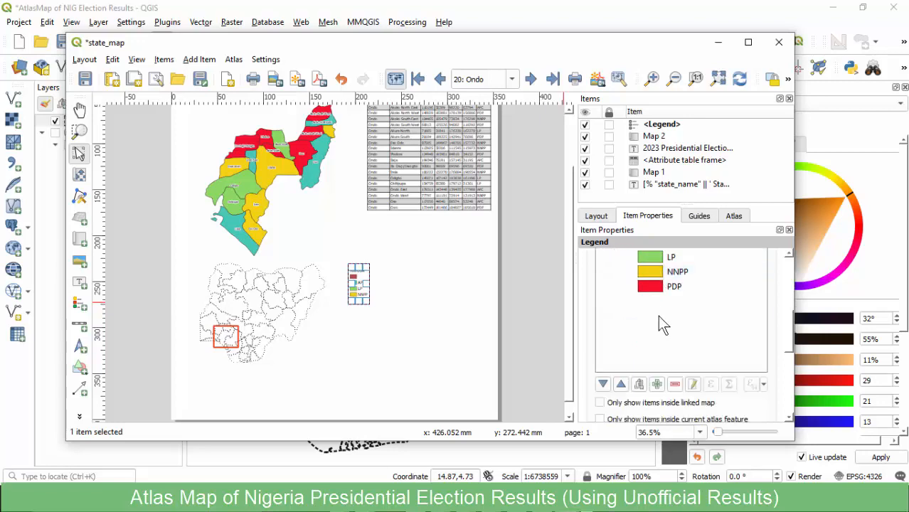
{"action": "left_click", "coordinate": [674, 345]}
Rename the NIG LGA legend entry to KEY.
{"action": "scroll", "coordinate": [676, 342], "scroll_direction": "up", "scroll_amount": 3}
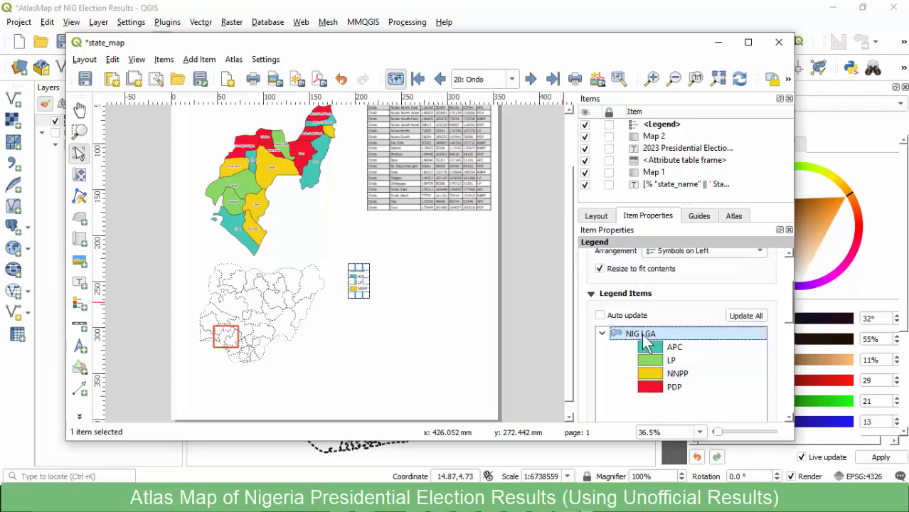
{"action": "double_click", "coordinate": [643, 334]}
{"action": "type", "text": "KEY"}
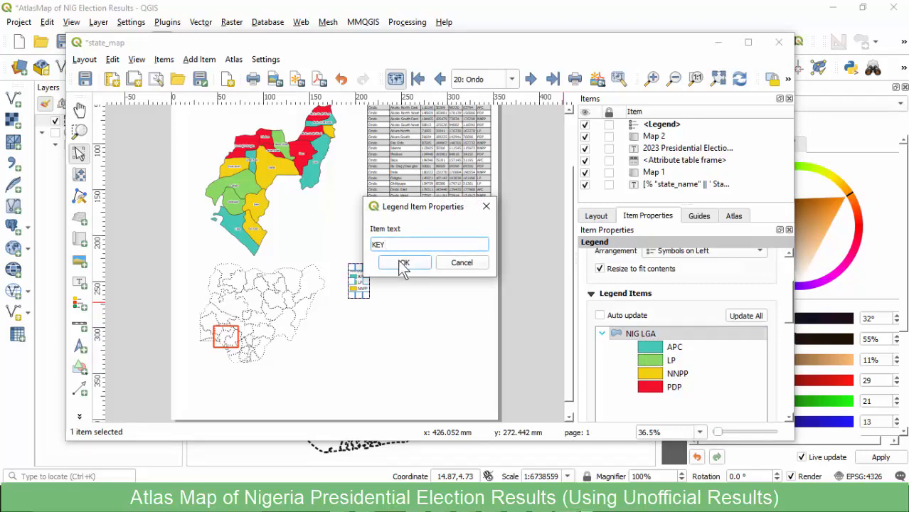
{"action": "left_click", "coordinate": [403, 264]}
{"action": "scroll", "coordinate": [596, 329], "scroll_direction": "down", "scroll_amount": 5}
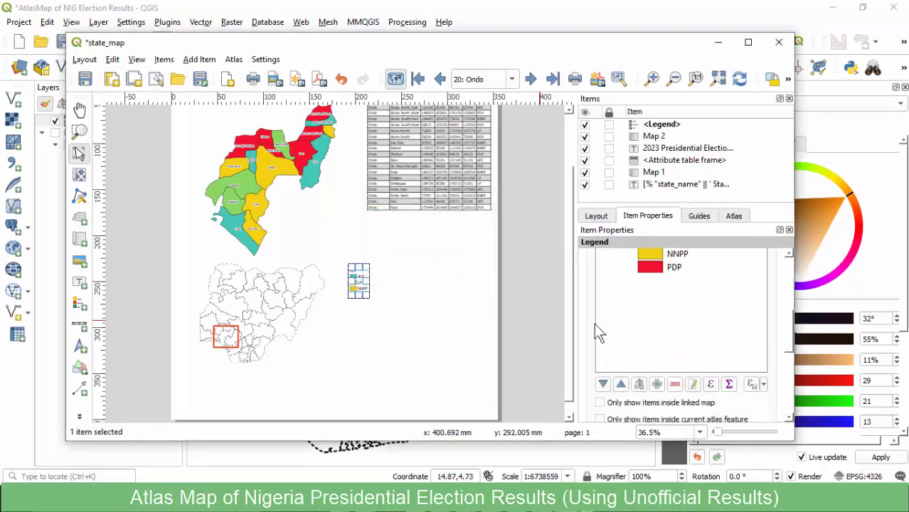
{"action": "scroll", "coordinate": [596, 328], "scroll_direction": "down", "scroll_amount": 4}
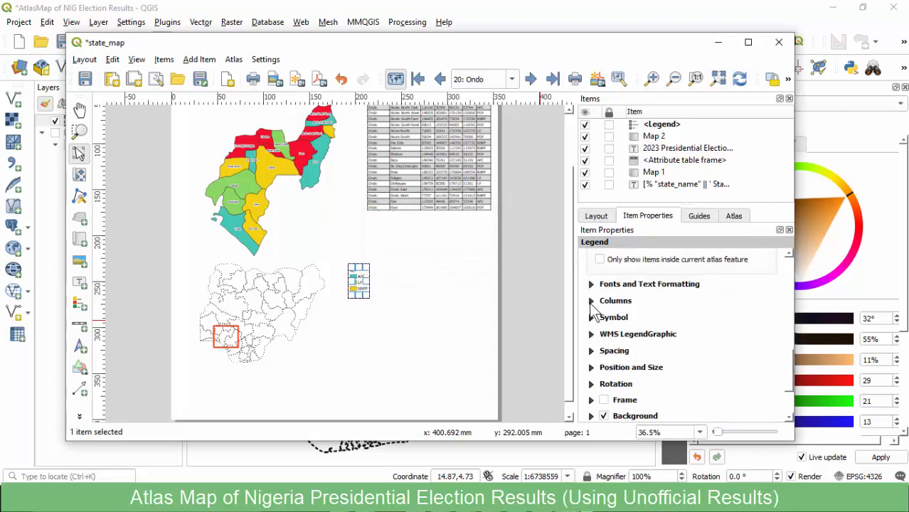
{"action": "left_click", "coordinate": [590, 301]}
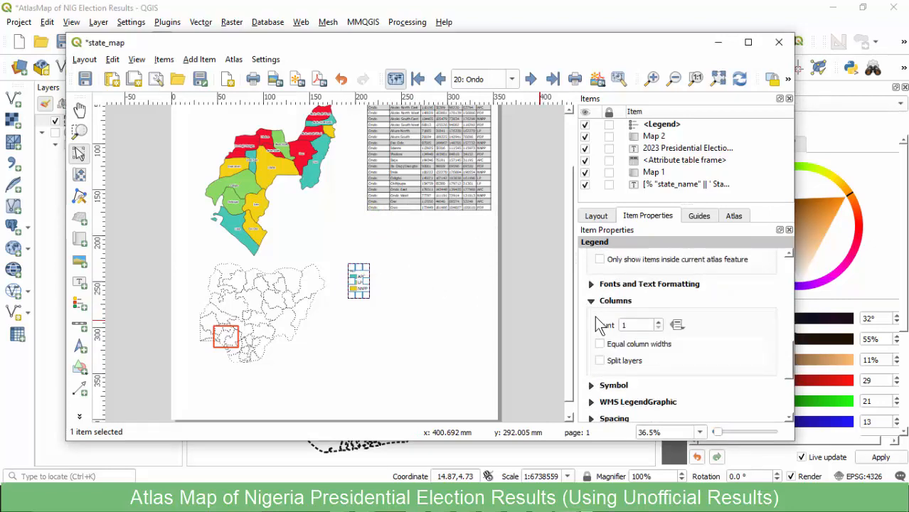
{"action": "scroll", "coordinate": [582, 317], "scroll_direction": "down", "scroll_amount": 2}
{"action": "scroll", "coordinate": [581, 317], "scroll_direction": "up", "scroll_amount": 2}
{"action": "left_click", "coordinate": [591, 301]}
Set the legend's subgroup heading font size to 16.
{"action": "left_click", "coordinate": [591, 284]}
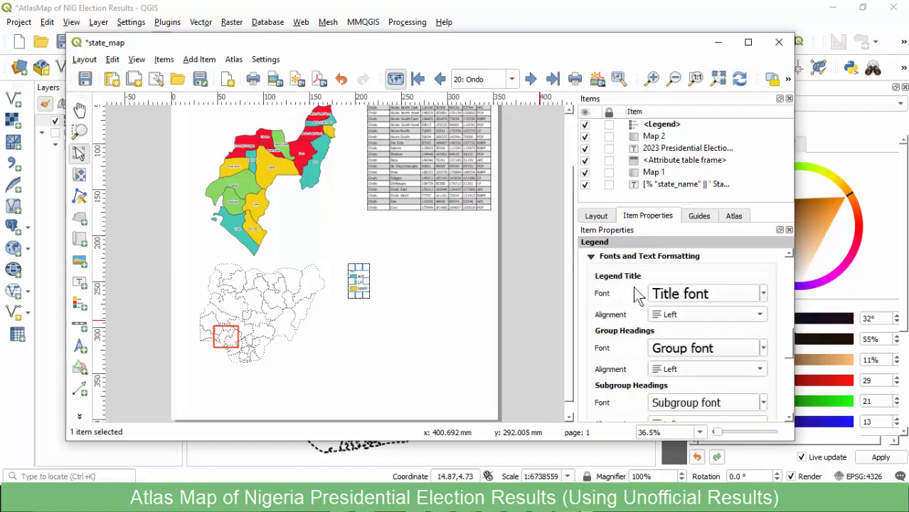
{"action": "scroll", "coordinate": [616, 337], "scroll_direction": "down", "scroll_amount": 6}
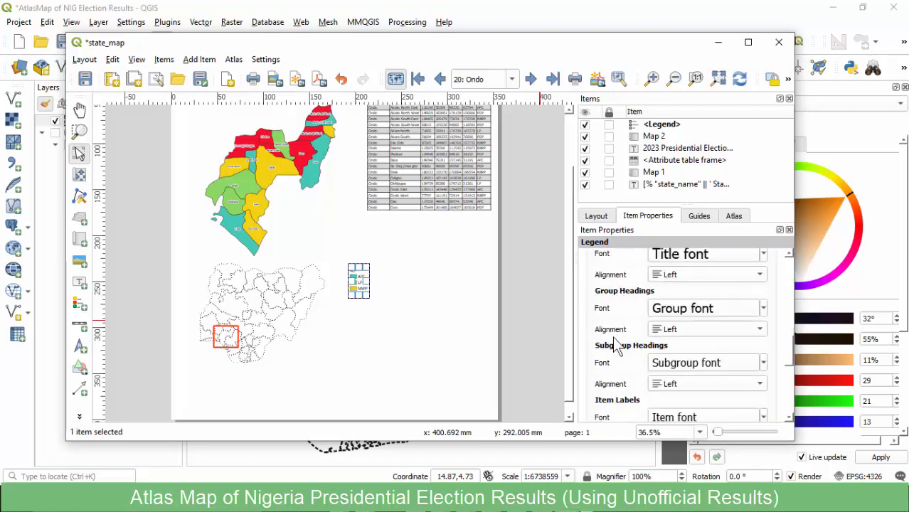
{"action": "left_click", "coordinate": [685, 283]}
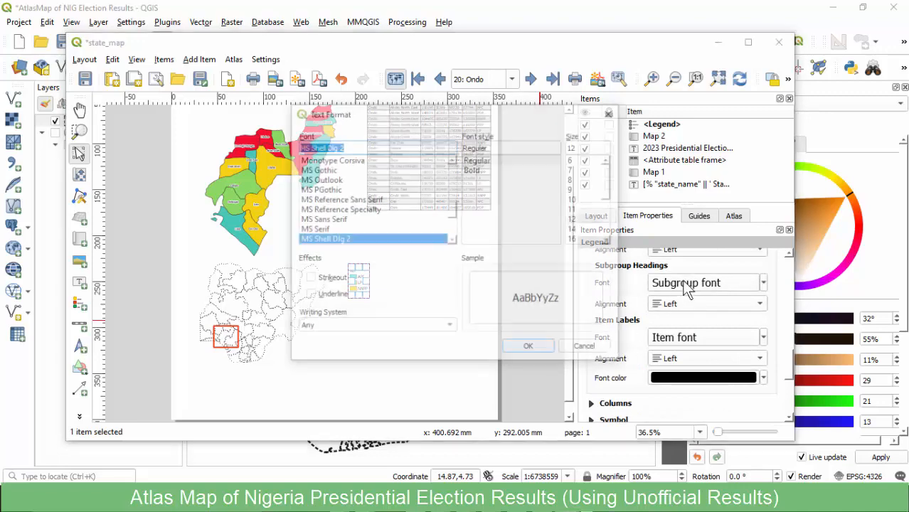
{"action": "scroll", "coordinate": [609, 240], "scroll_direction": "down", "scroll_amount": 2}
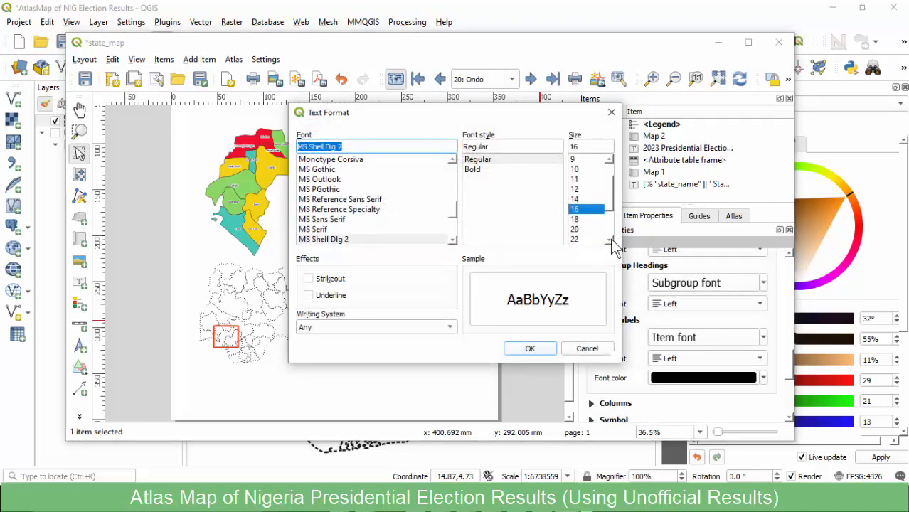
{"action": "left_click", "coordinate": [576, 210]}
{"action": "left_click", "coordinate": [548, 350]}
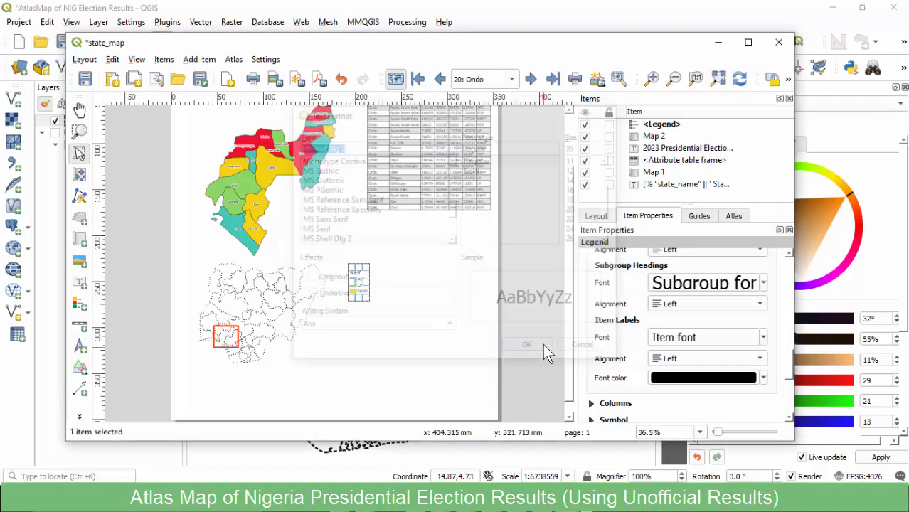
Set the legend's item label font size to 16.
{"action": "left_click", "coordinate": [678, 337]}
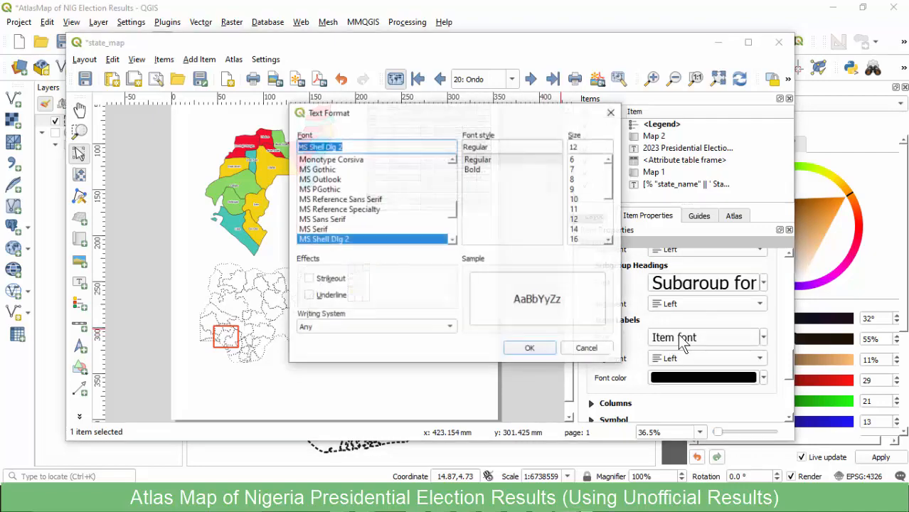
{"action": "scroll", "coordinate": [608, 242], "scroll_direction": "down", "scroll_amount": 3}
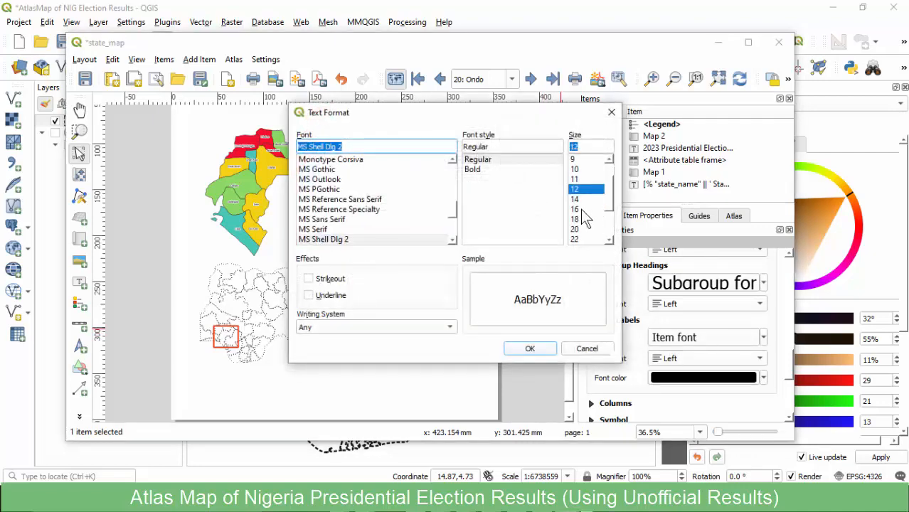
{"action": "left_click", "coordinate": [581, 209]}
{"action": "left_click", "coordinate": [534, 348]}
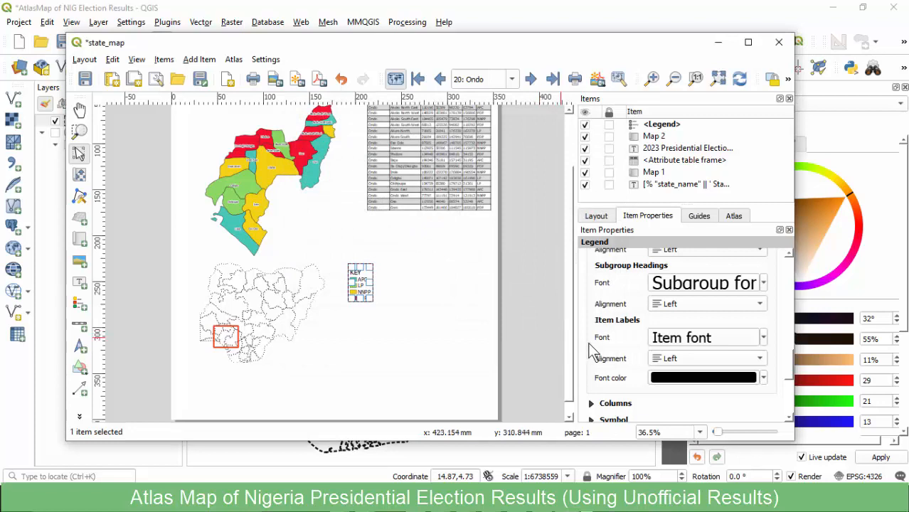
Enlarge the legend symbols to a height of 14 mm and a width of 17 mm.
{"action": "scroll", "coordinate": [611, 355], "scroll_direction": "down", "scroll_amount": 2}
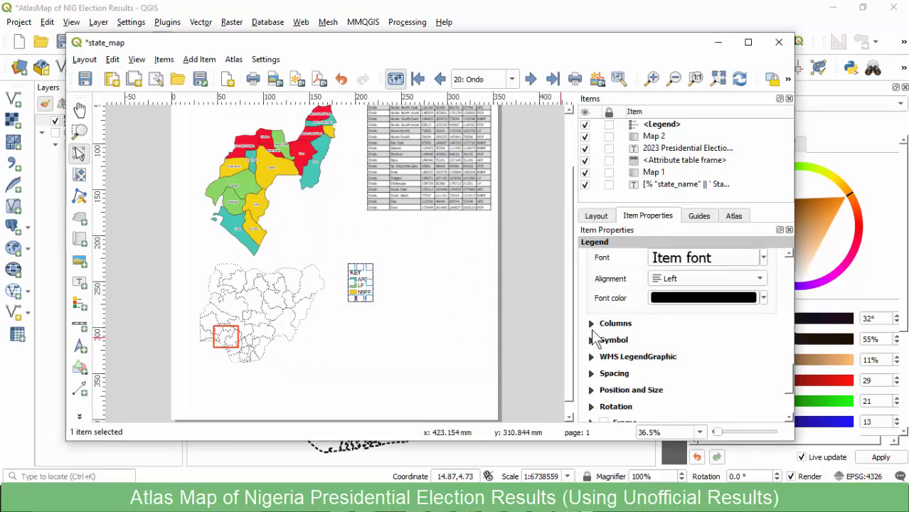
{"action": "left_click", "coordinate": [591, 340]}
{"action": "scroll", "coordinate": [596, 356], "scroll_direction": "down", "scroll_amount": 1}
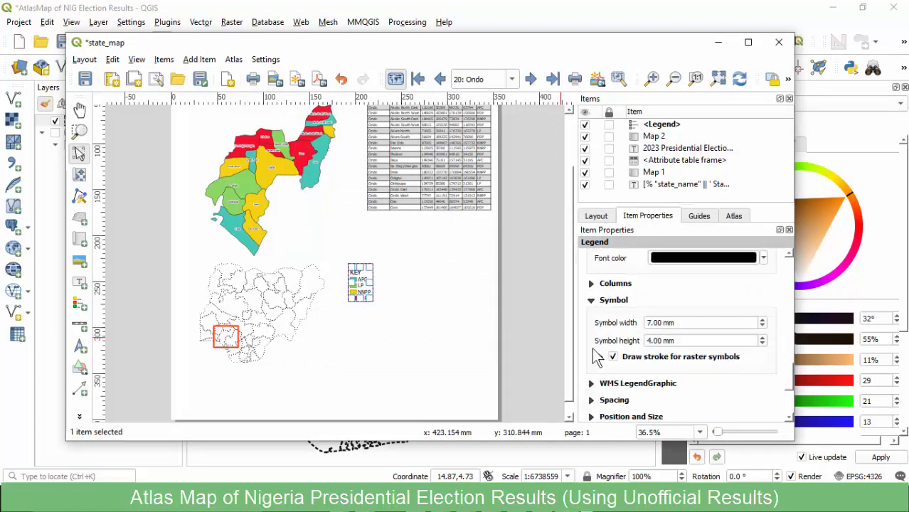
{"action": "scroll", "coordinate": [595, 355], "scroll_direction": "up", "scroll_amount": 1}
{"action": "scroll", "coordinate": [597, 355], "scroll_direction": "down", "scroll_amount": 1}
{"action": "left_click", "coordinate": [647, 341]}
{"action": "type", "text": "1"}
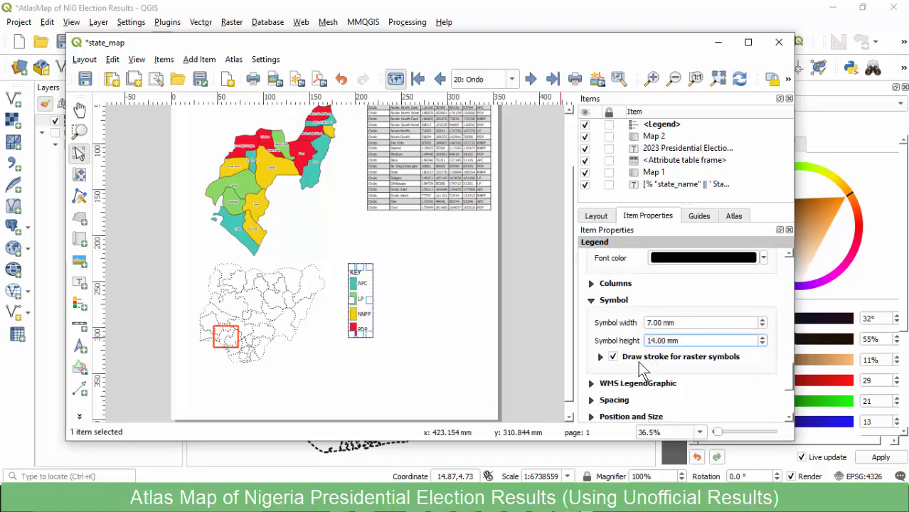
{"action": "left_click", "coordinate": [646, 322]}
{"action": "type", "text": "1"}
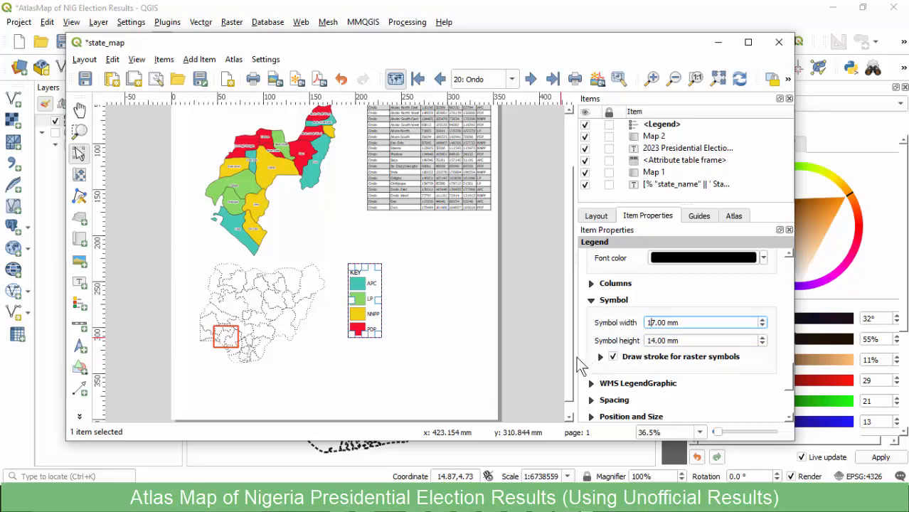
Move the legend slightly down so it sits roughly centred in height beside the national overview map.
{"action": "scroll", "coordinate": [644, 359], "scroll_direction": "down", "scroll_amount": 4}
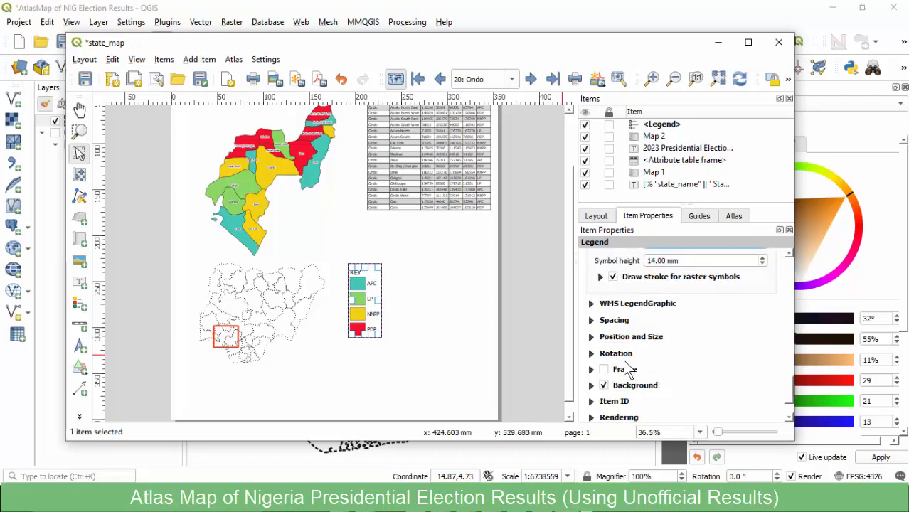
{"action": "scroll", "coordinate": [625, 364], "scroll_direction": "up", "scroll_amount": 2}
{"action": "scroll", "coordinate": [624, 364], "scroll_direction": "up", "scroll_amount": 5}
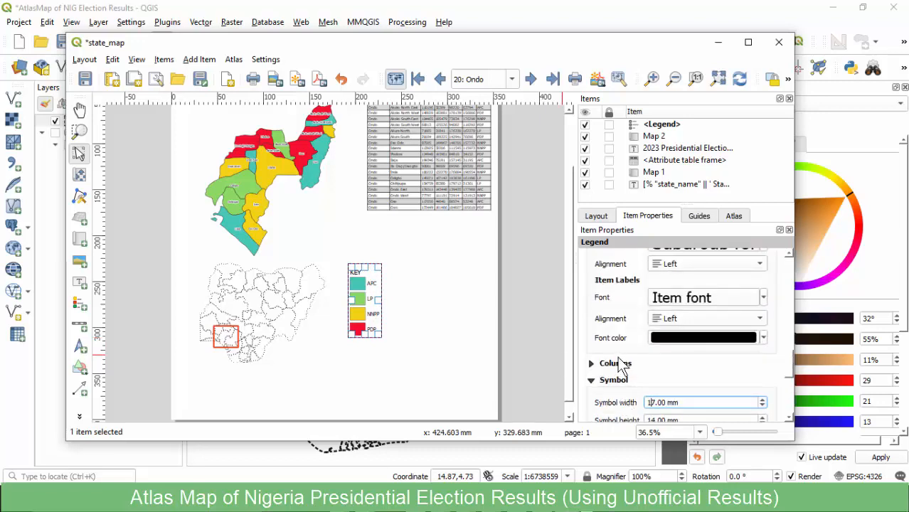
{"action": "scroll", "coordinate": [618, 356], "scroll_direction": "up", "scroll_amount": 5}
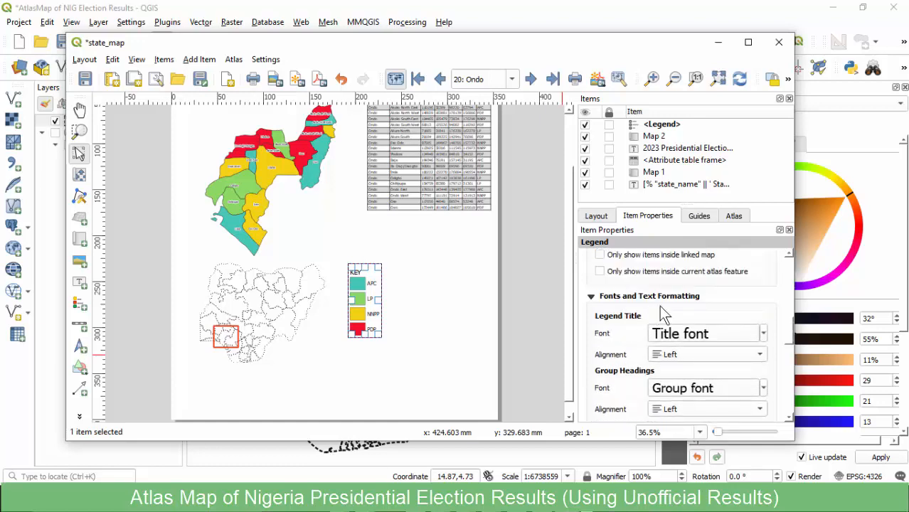
{"action": "left_click_drag", "start_coordinate": [789, 339], "coordinate": [785, 412]}
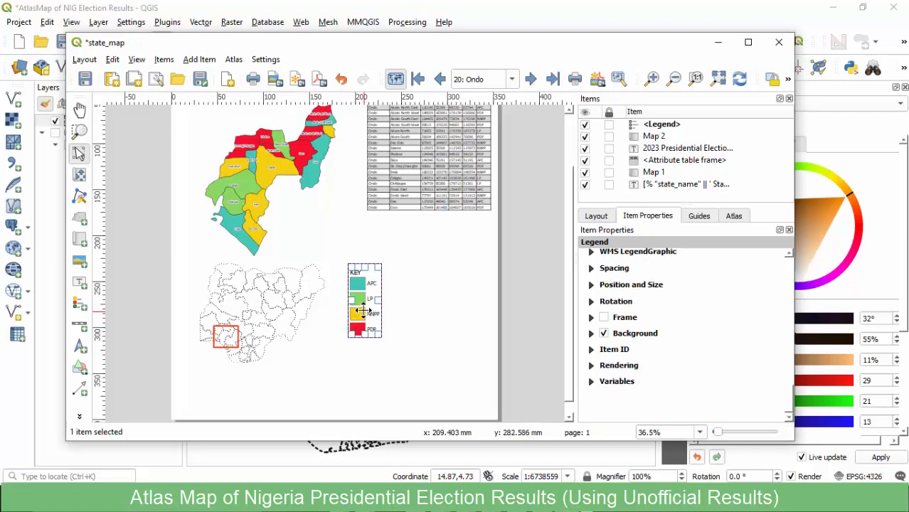
{"action": "left_click_drag", "start_coordinate": [361, 309], "coordinate": [362, 322]}
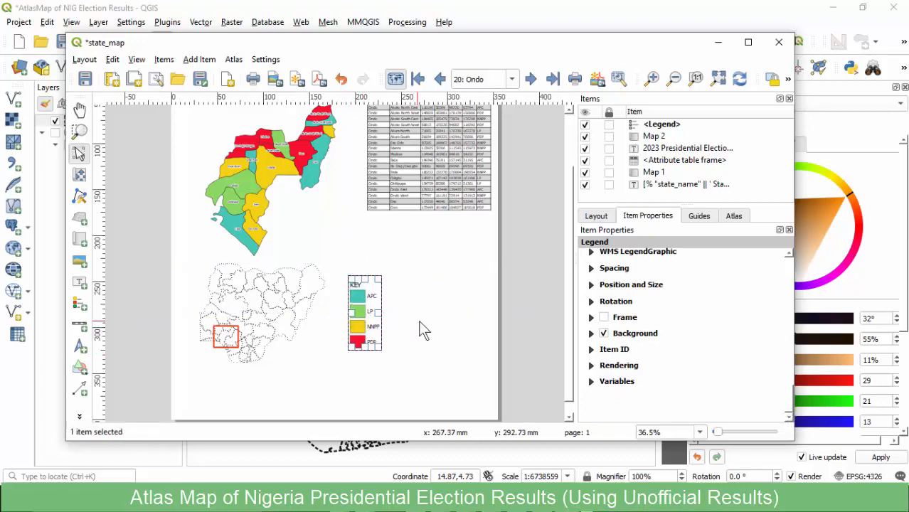
{"action": "left_click", "coordinate": [505, 301]}
{"action": "left_click", "coordinate": [370, 323]}
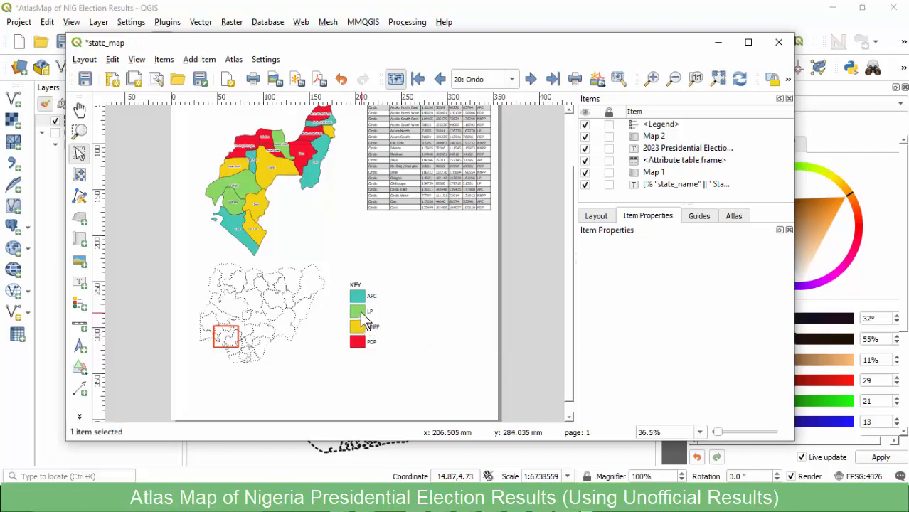
Set the legend's item label font size to 18.
{"action": "scroll", "coordinate": [614, 330], "scroll_direction": "down", "scroll_amount": 15}
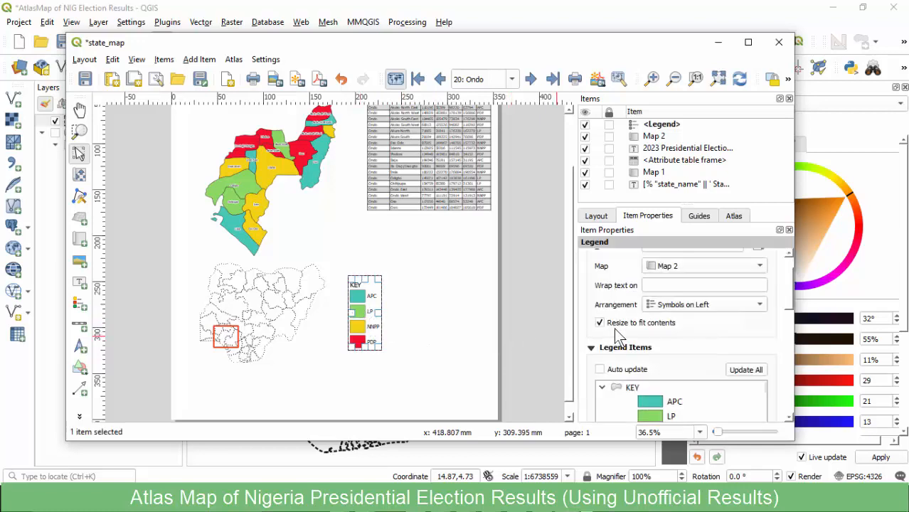
{"action": "scroll", "coordinate": [597, 345], "scroll_direction": "up", "scroll_amount": 5}
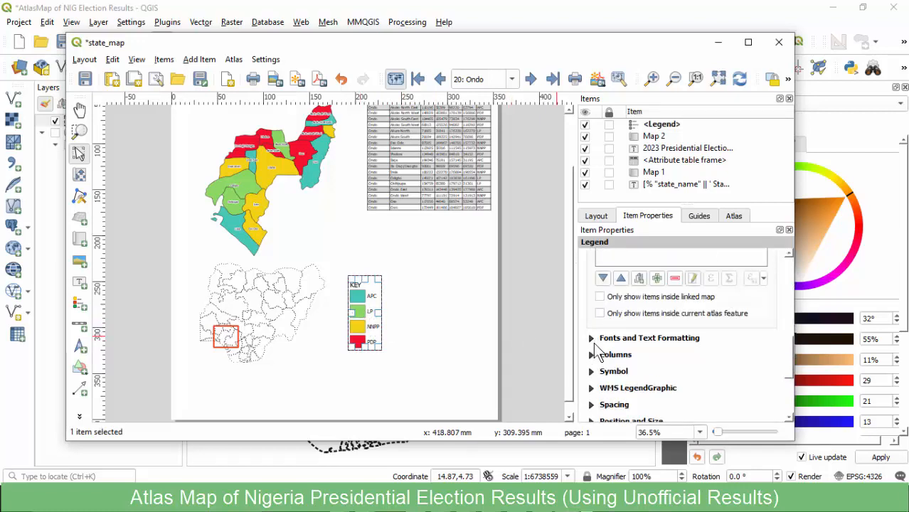
{"action": "left_click", "coordinate": [593, 339]}
{"action": "scroll", "coordinate": [626, 359], "scroll_direction": "down", "scroll_amount": 4}
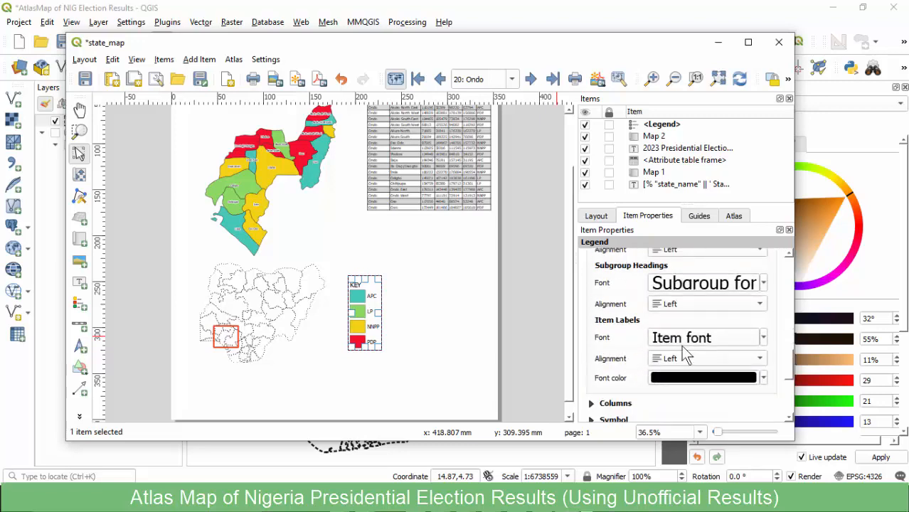
{"action": "left_click", "coordinate": [695, 339]}
{"action": "left_click", "coordinate": [609, 239]}
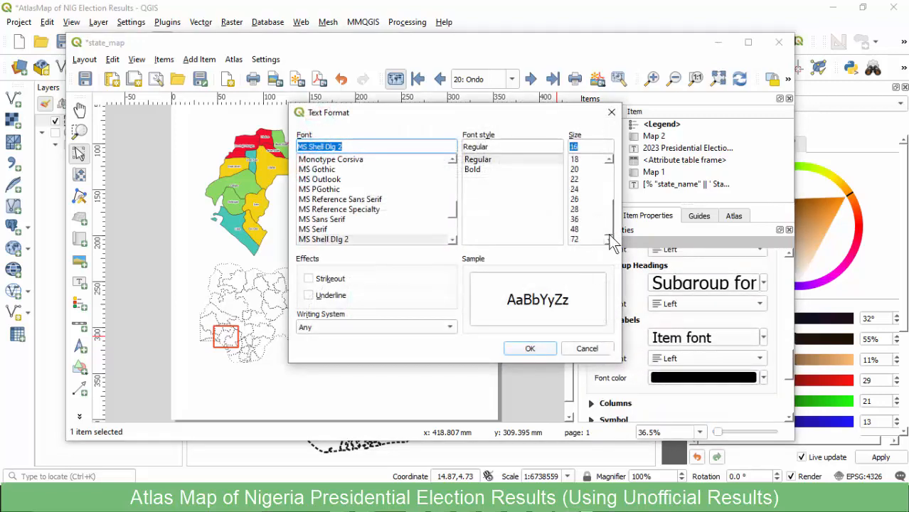
{"action": "left_click", "coordinate": [578, 160]}
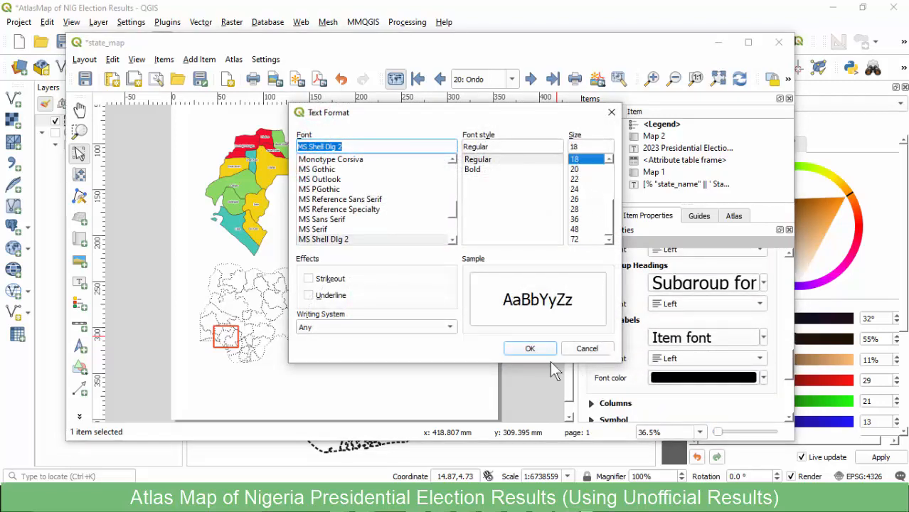
{"action": "left_click", "coordinate": [530, 348]}
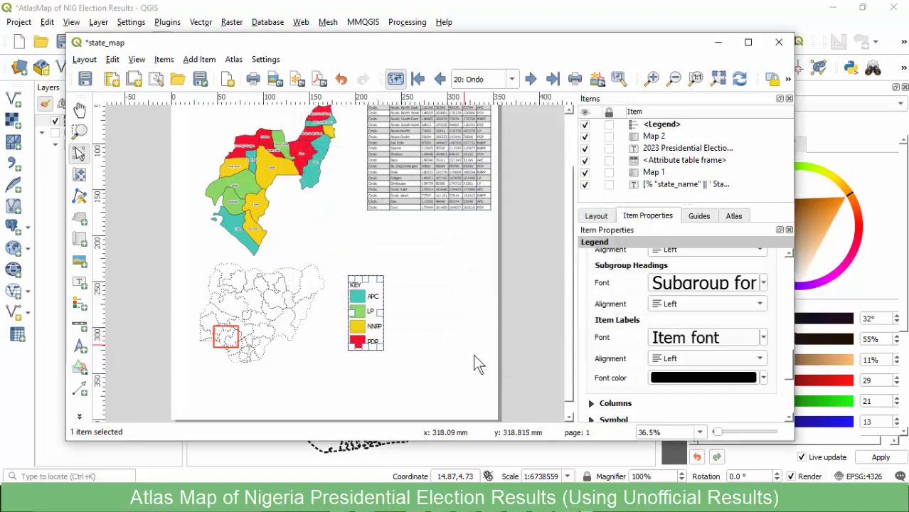
Make the legend's subgroup heading font bold with a size of 22.
{"action": "left_click", "coordinate": [677, 285]}
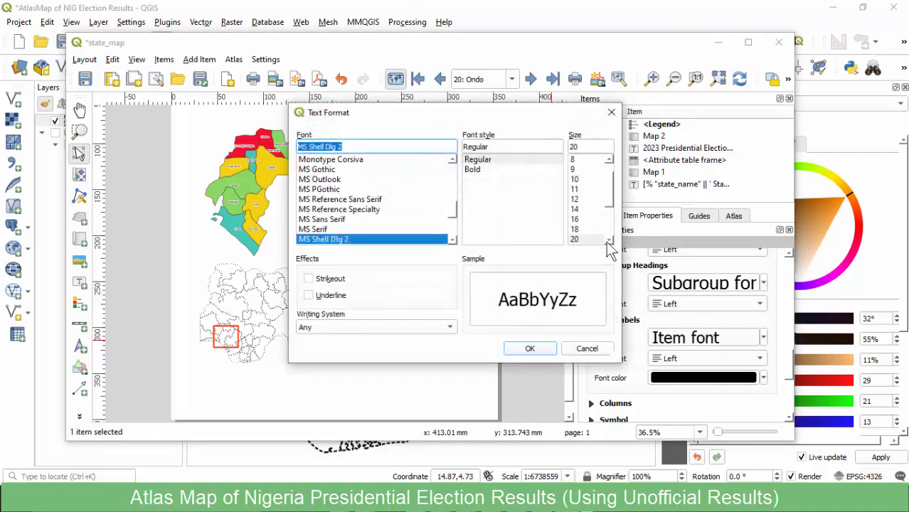
{"action": "scroll", "coordinate": [611, 244], "scroll_direction": "down", "scroll_amount": 1}
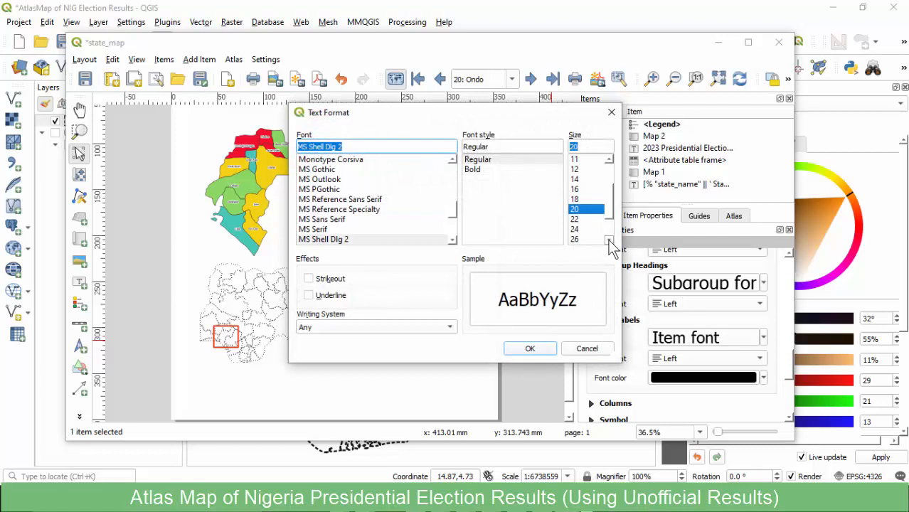
{"action": "left_click", "coordinate": [574, 219]}
{"action": "left_click", "coordinate": [492, 170]}
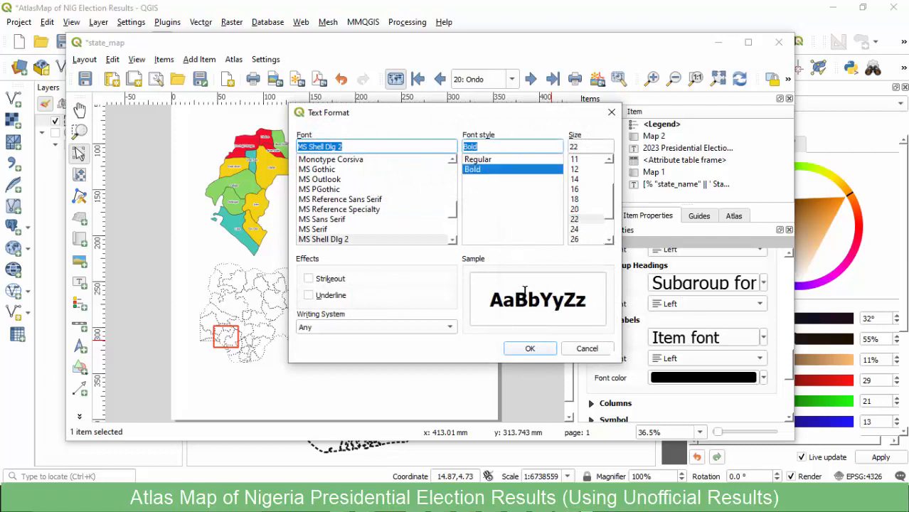
{"action": "left_click", "coordinate": [528, 349]}
{"action": "left_click", "coordinate": [534, 296]}
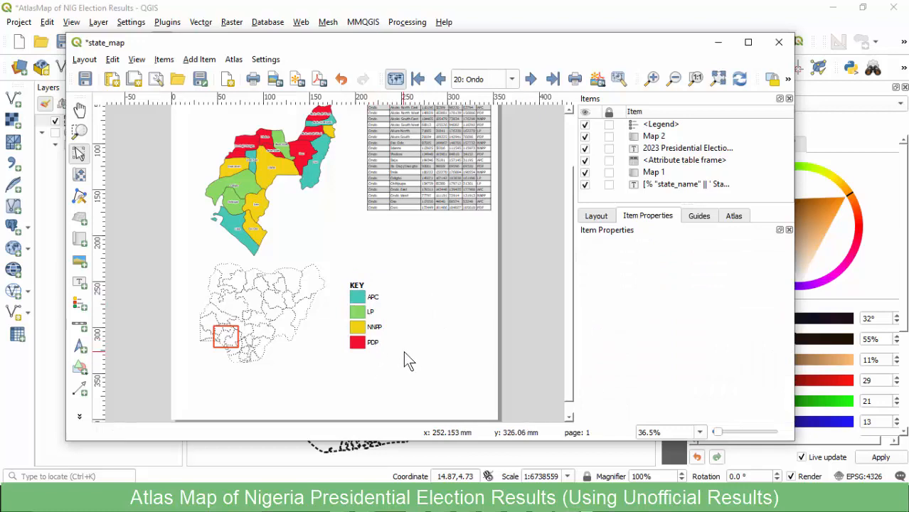
{"action": "left_click", "coordinate": [359, 313]}
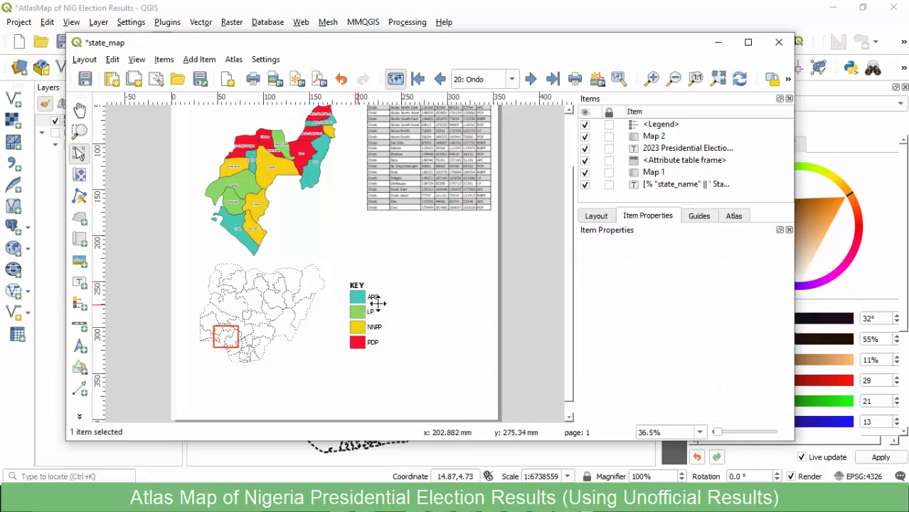
{"action": "left_click", "coordinate": [523, 317]}
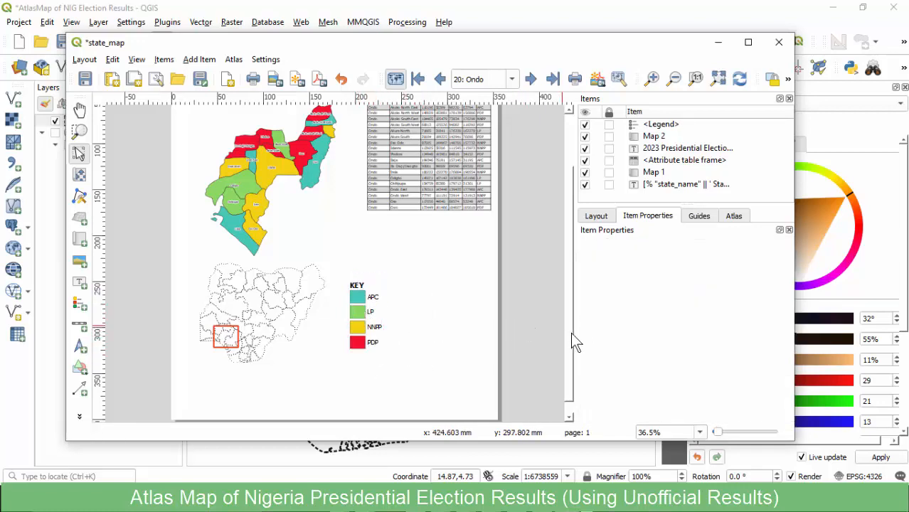
{"action": "scroll", "coordinate": [570, 332], "scroll_direction": "up", "scroll_amount": 3}
{"action": "scroll", "coordinate": [568, 320], "scroll_direction": "down", "scroll_amount": 3}
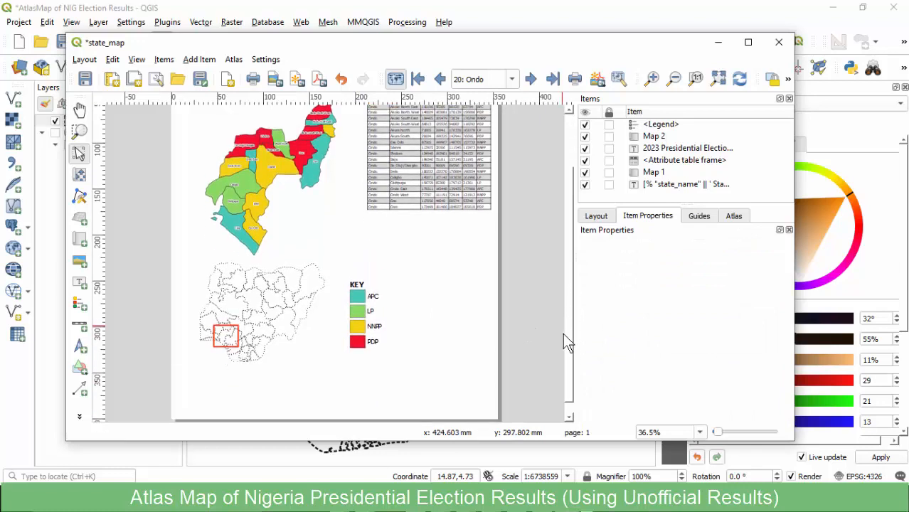
Set the layout page's background to a very dark, near-black grey in the page properties.
{"action": "right_click", "coordinate": [347, 391]}
{"action": "left_click", "coordinate": [384, 444]}
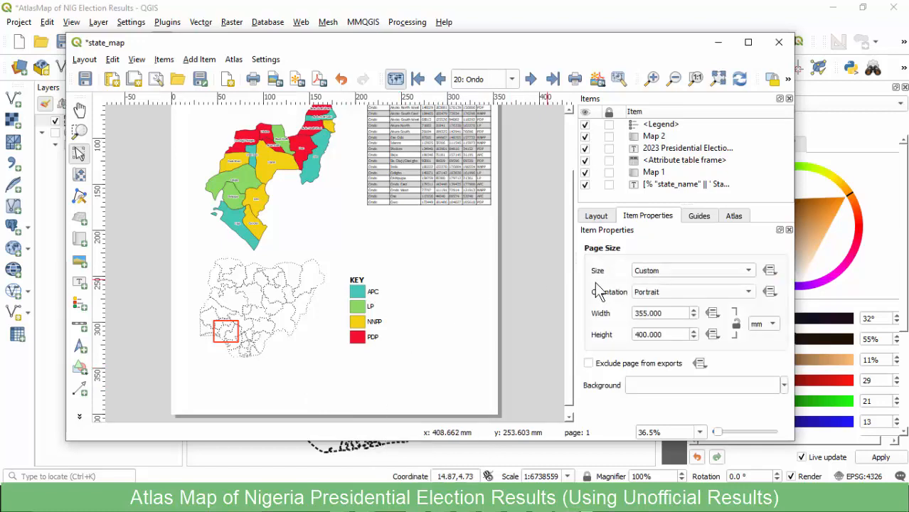
{"action": "left_click", "coordinate": [783, 385]}
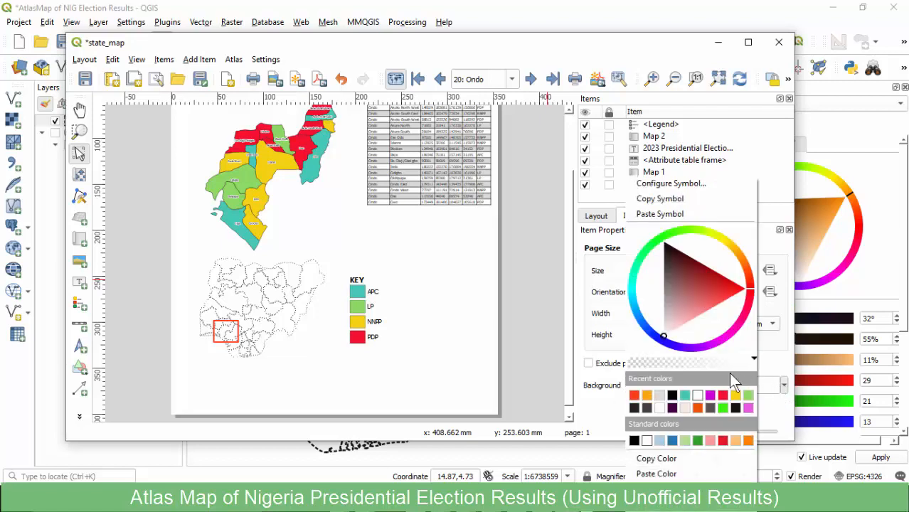
{"action": "left_click", "coordinate": [709, 406]}
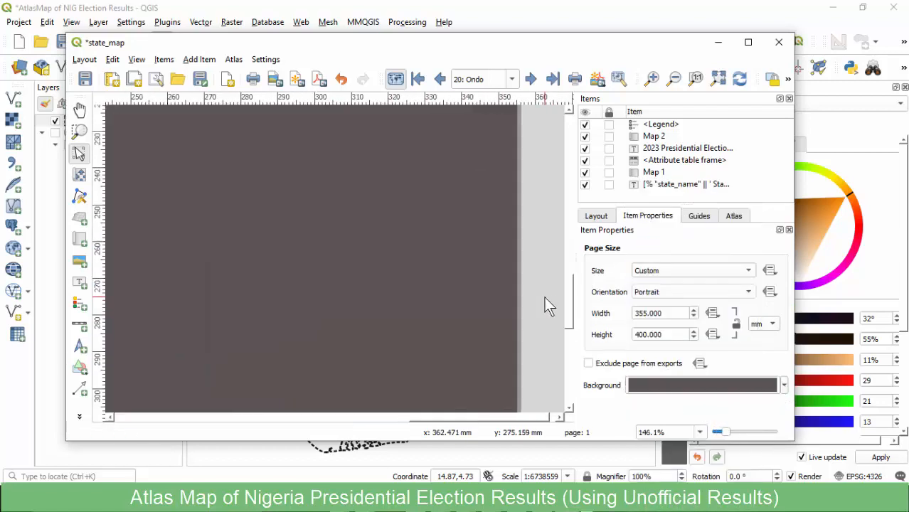
{"action": "left_click_drag", "start_coordinate": [570, 278], "coordinate": [571, 226]}
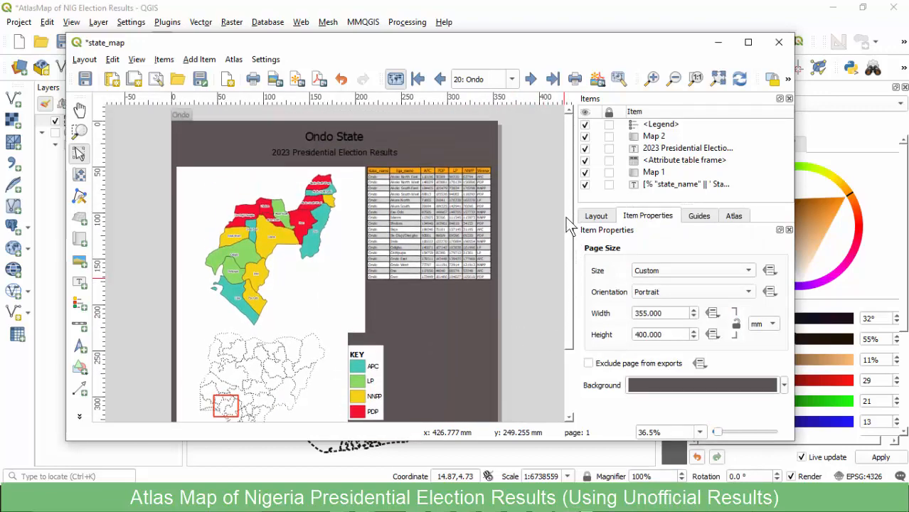
{"action": "left_click_drag", "start_coordinate": [568, 222], "coordinate": [565, 291]}
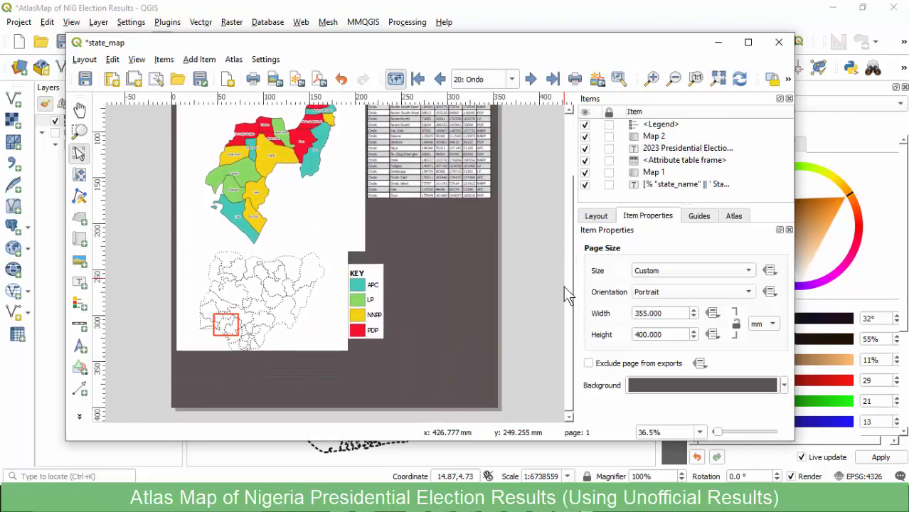
{"action": "left_click", "coordinate": [783, 384]}
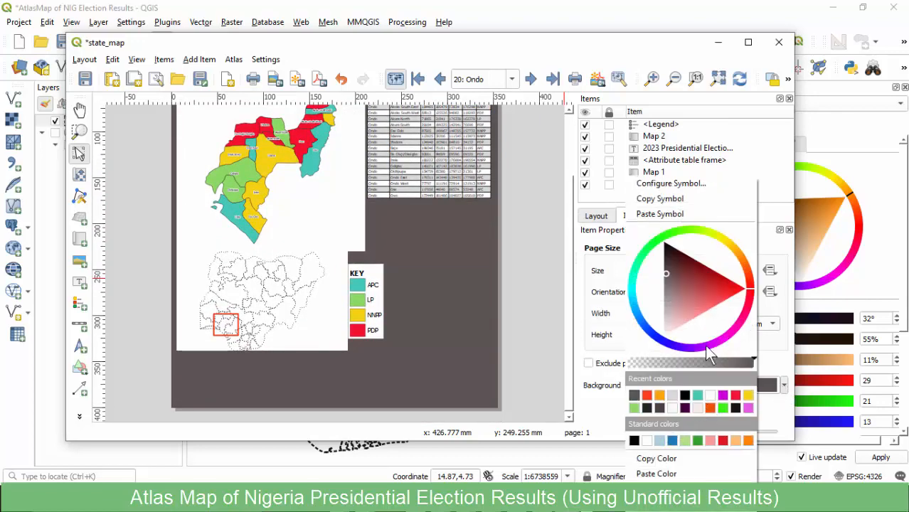
{"action": "left_click", "coordinate": [664, 250]}
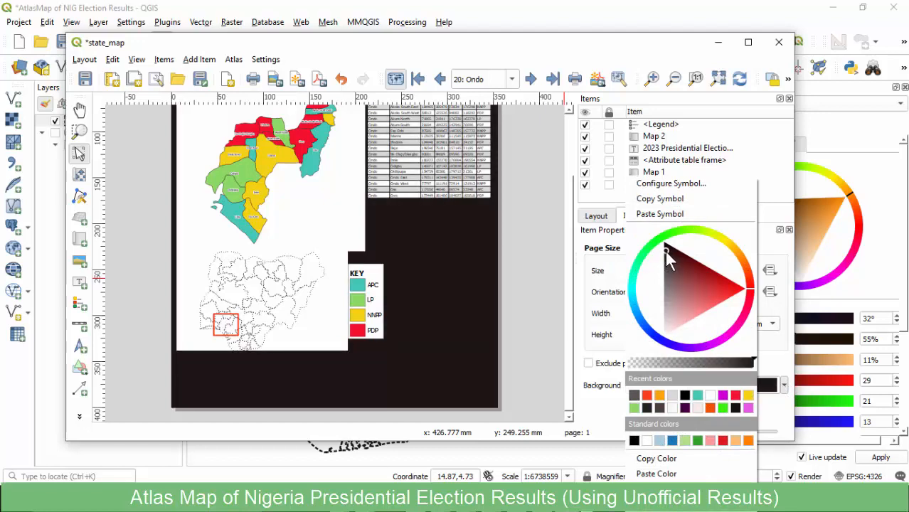
{"action": "left_click_drag", "start_coordinate": [664, 249], "coordinate": [664, 257]}
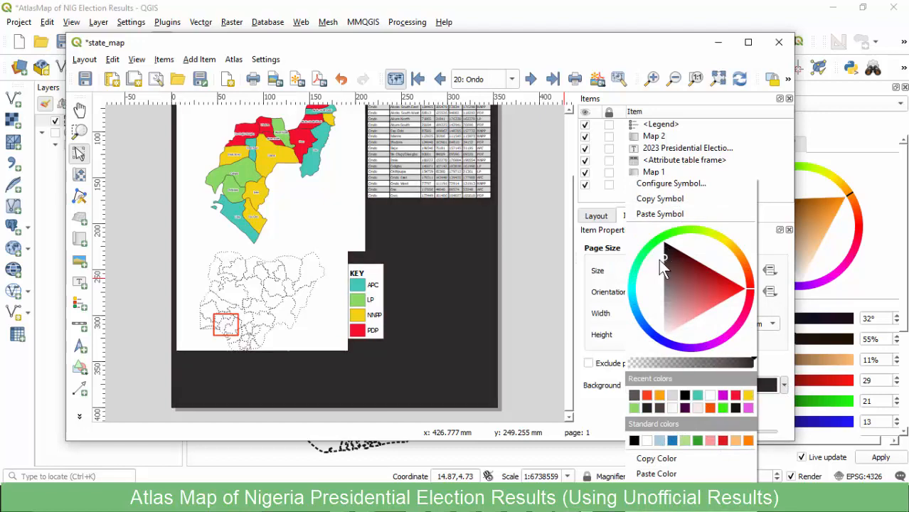
{"action": "left_click", "coordinate": [534, 280]}
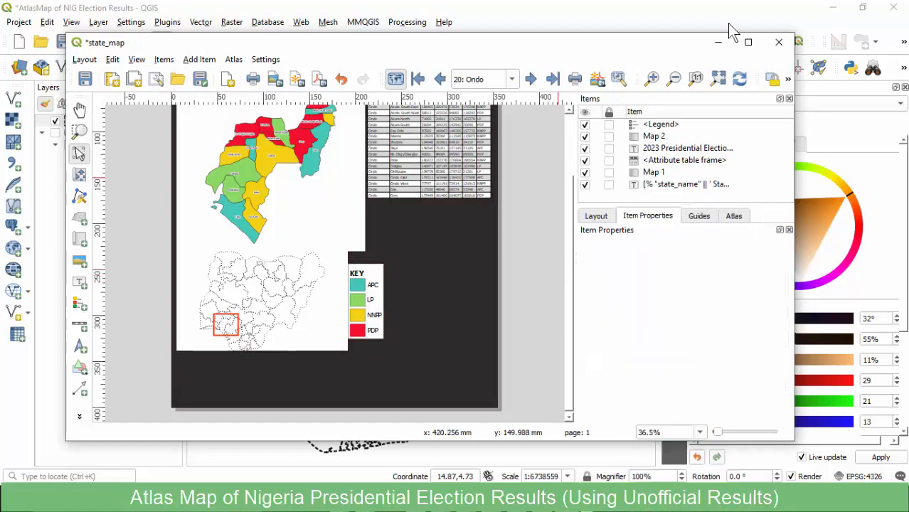
Change the state name title's font color to a light grey with 92% value.
{"action": "left_click", "coordinate": [716, 79]}
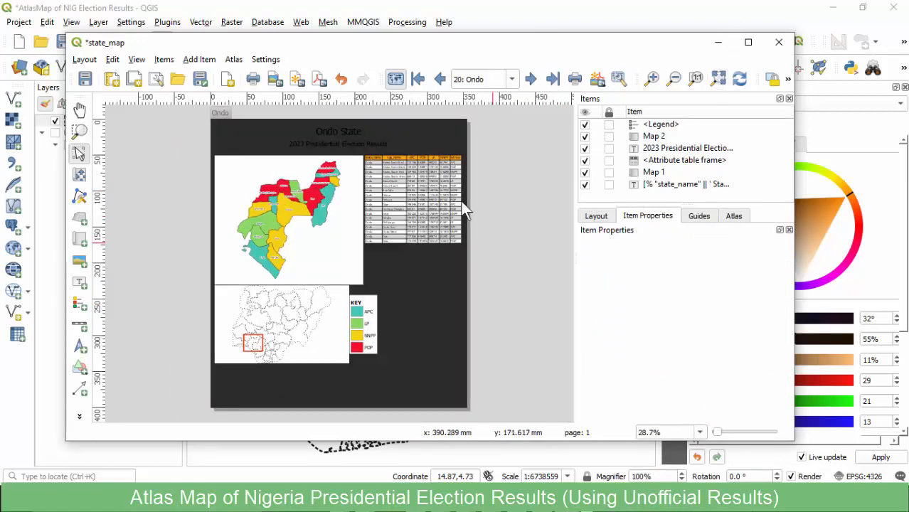
{"action": "left_click", "coordinate": [342, 129]}
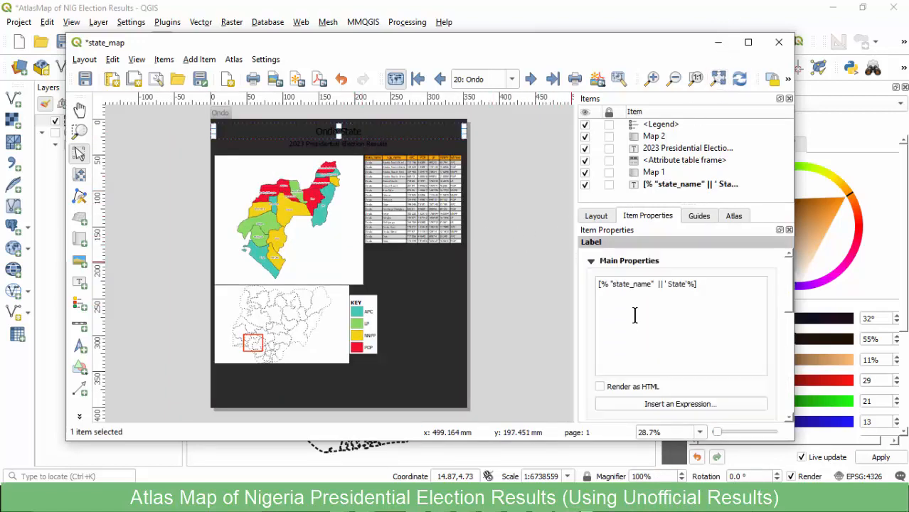
{"action": "scroll", "coordinate": [585, 302], "scroll_direction": "down", "scroll_amount": 2}
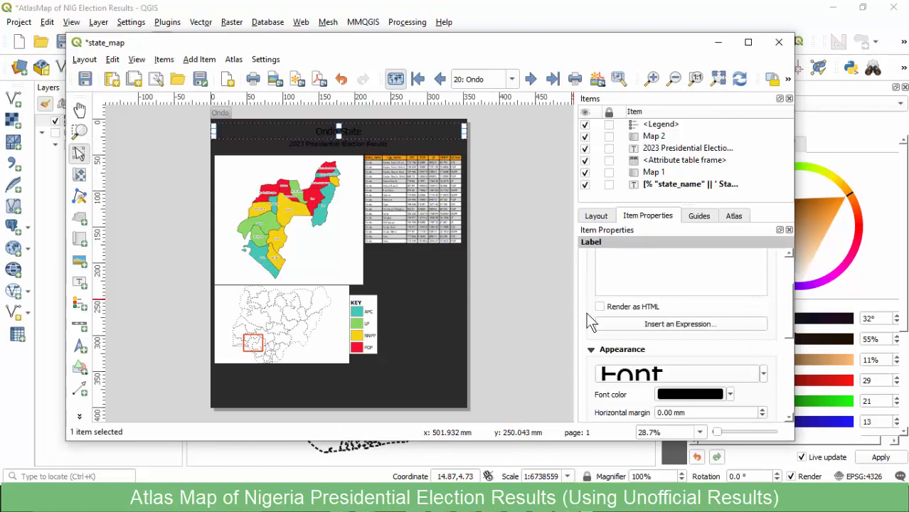
{"action": "left_click", "coordinate": [678, 389]}
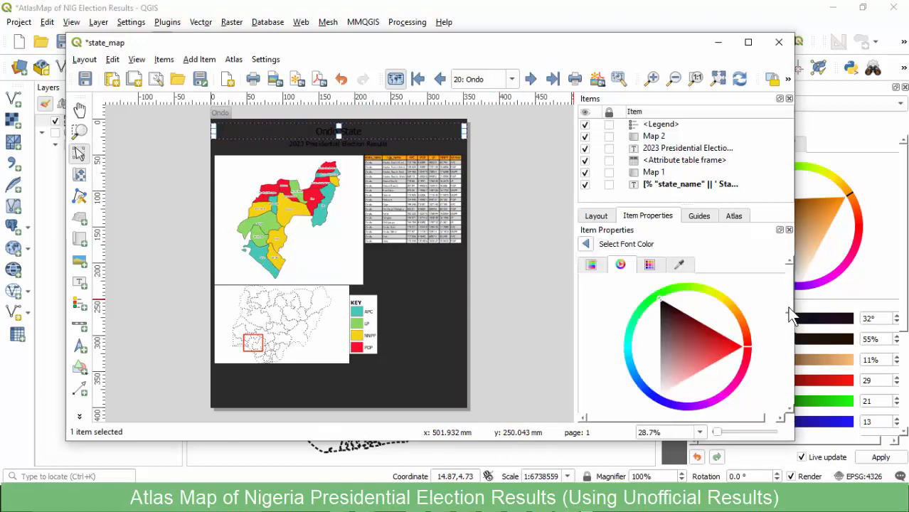
{"action": "scroll", "coordinate": [788, 341], "scroll_direction": "down", "scroll_amount": 3}
{"action": "left_click", "coordinate": [736, 364]}
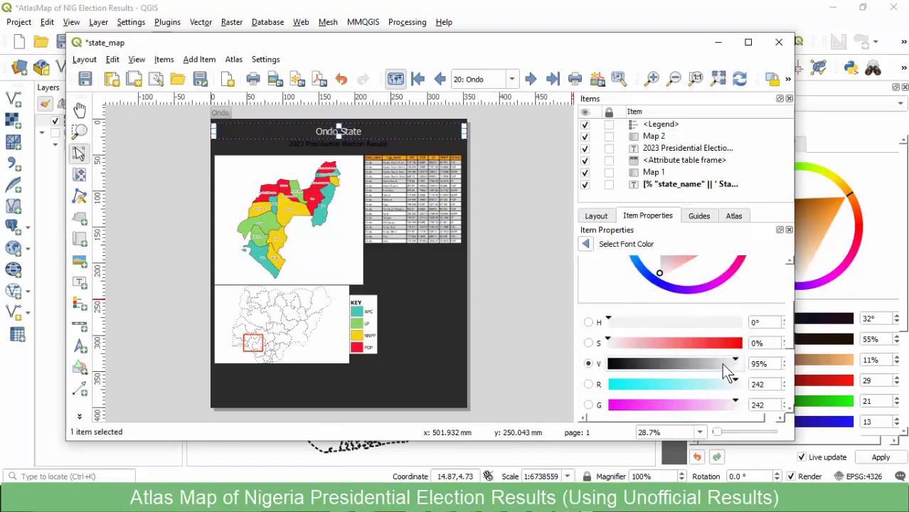
{"action": "left_click", "coordinate": [731, 364]}
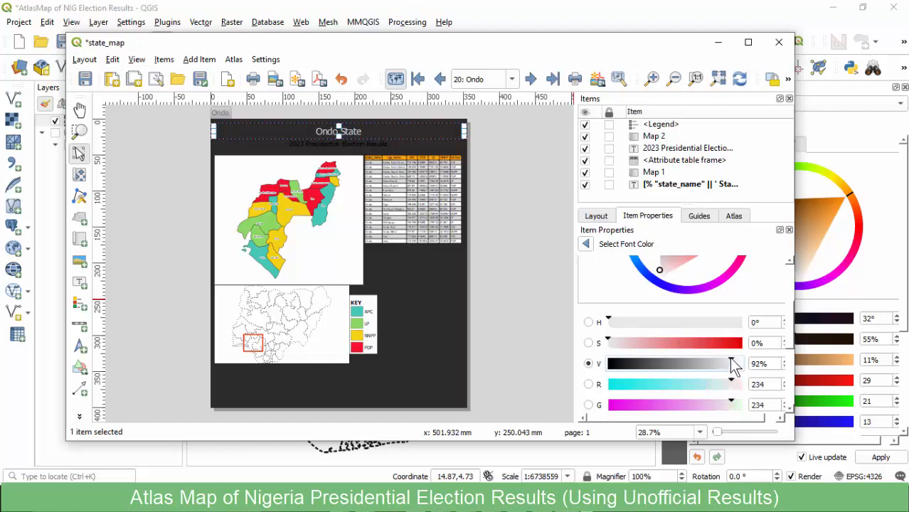
{"action": "left_click", "coordinate": [586, 244]}
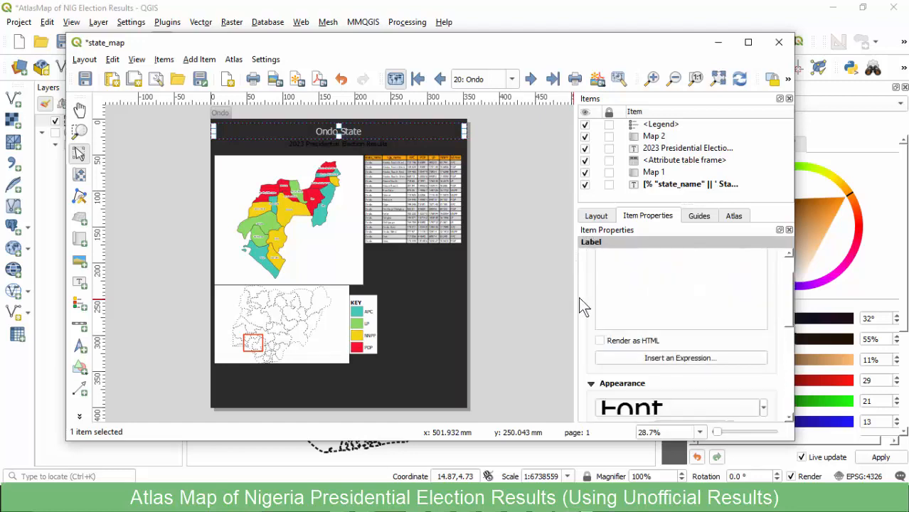
Set the state name title's font style to bold.
{"action": "scroll", "coordinate": [583, 306], "scroll_direction": "down", "scroll_amount": 2}
{"action": "left_click", "coordinate": [659, 328]}
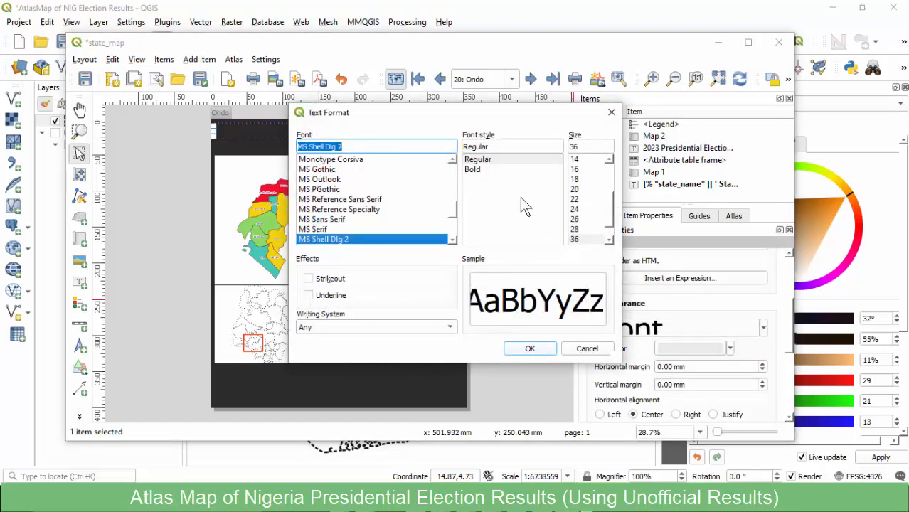
{"action": "left_click", "coordinate": [475, 169]}
{"action": "left_click", "coordinate": [529, 348]}
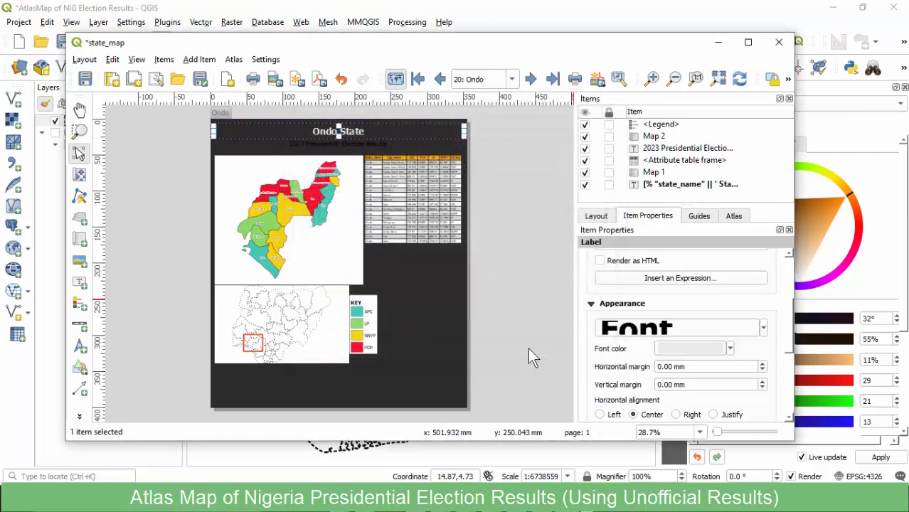
Change the "2023 Presidential Election Results" subtitle's font color to a light grey with 82% value.
{"action": "left_click", "coordinate": [359, 147]}
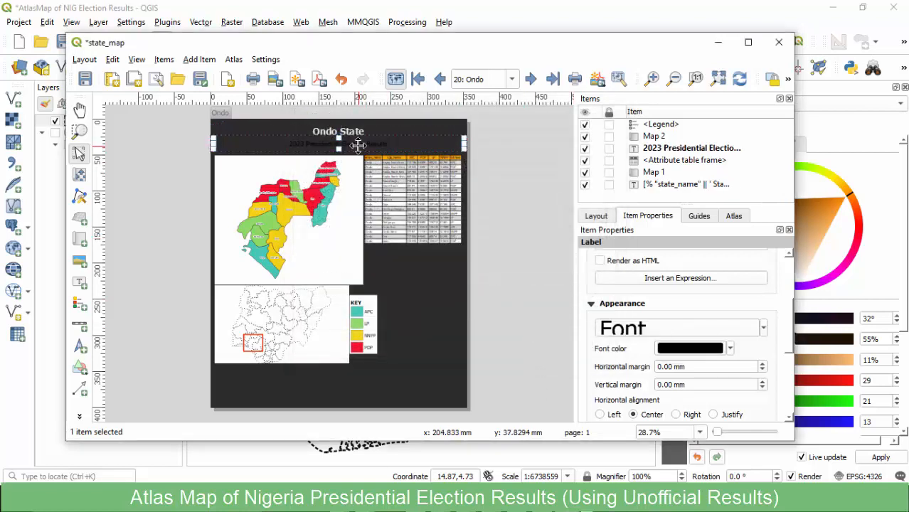
{"action": "left_click", "coordinate": [711, 359]}
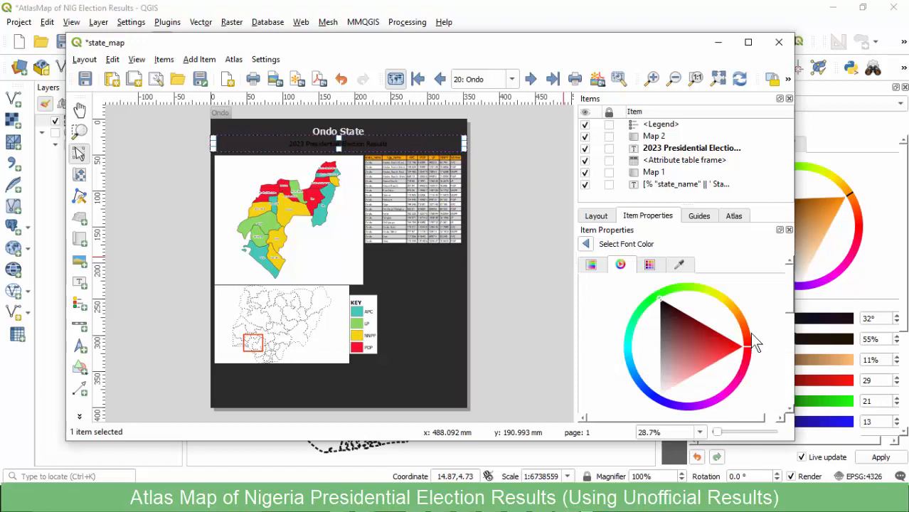
{"action": "left_click_drag", "start_coordinate": [790, 296], "coordinate": [781, 341]}
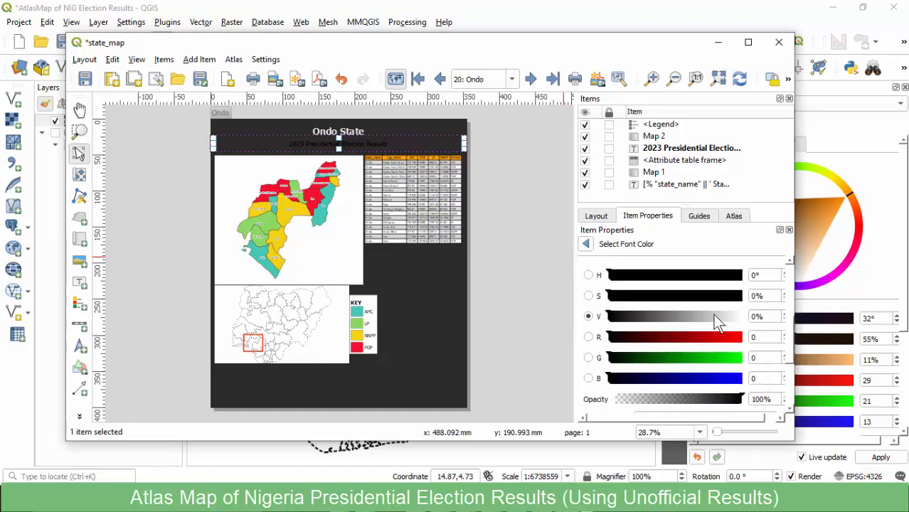
{"action": "left_click", "coordinate": [714, 316]}
{"action": "left_click", "coordinate": [720, 316]}
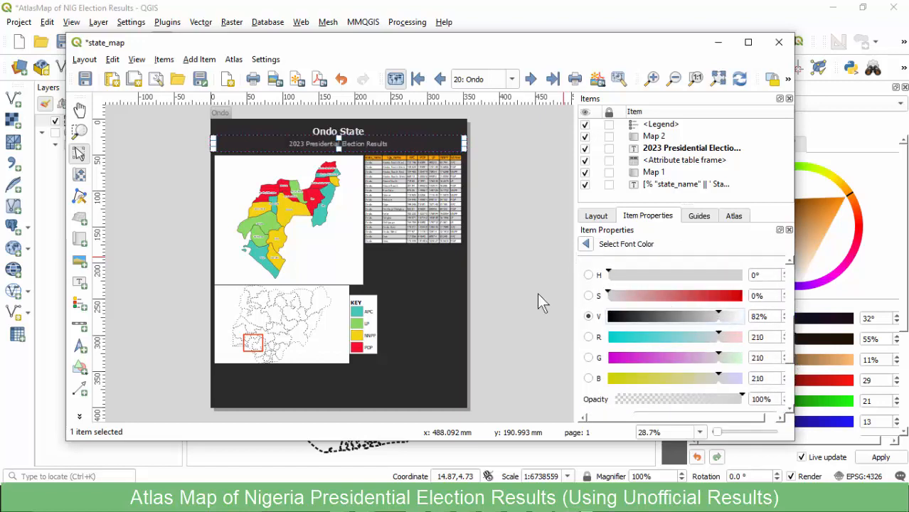
Turn off the background of the main state map, Map 1.
{"action": "left_click", "coordinate": [535, 304]}
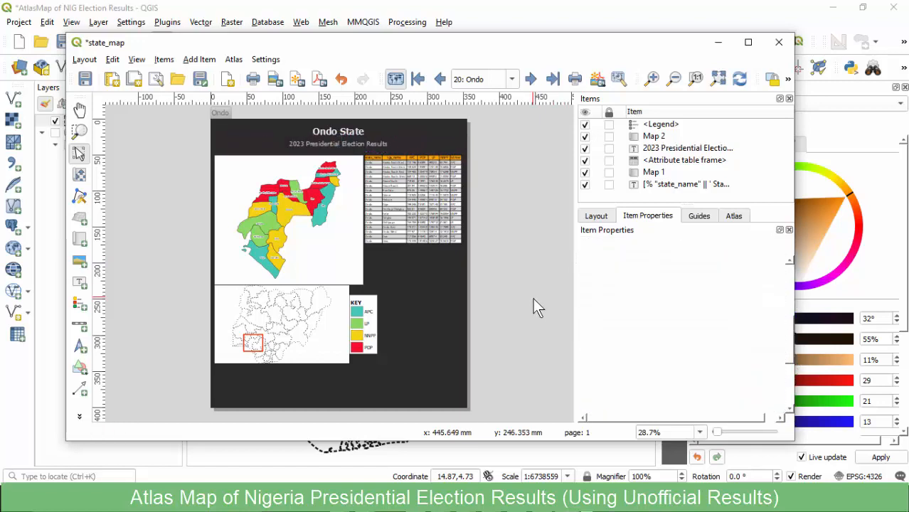
{"action": "left_click", "coordinate": [327, 262]}
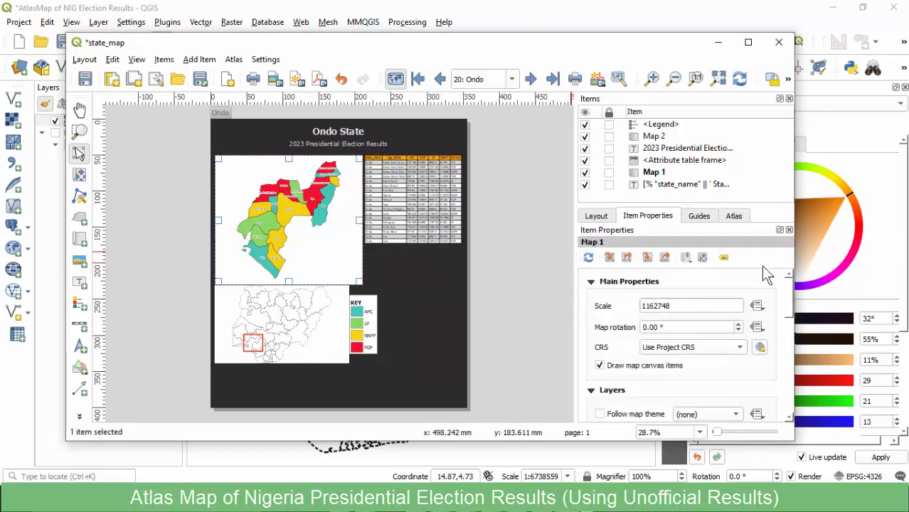
{"action": "left_click_drag", "start_coordinate": [789, 295], "coordinate": [794, 399]}
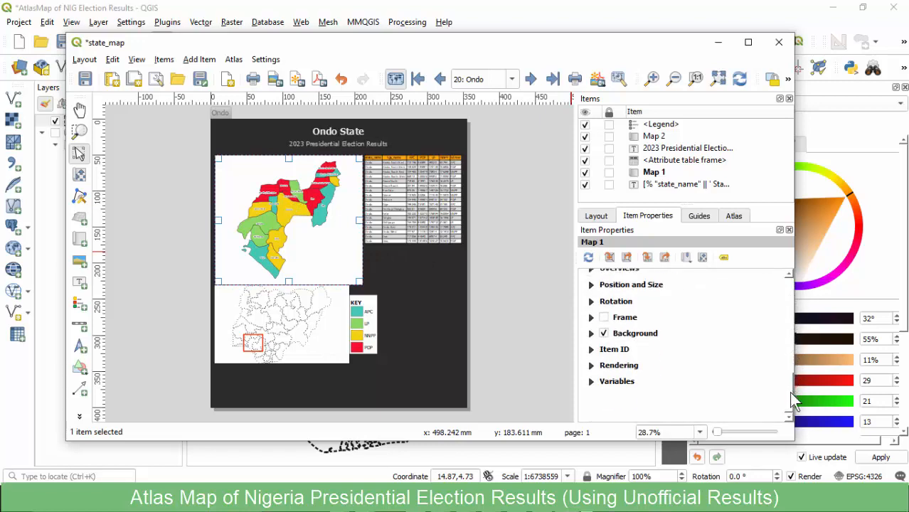
{"action": "left_click", "coordinate": [602, 333]}
Set the overview map's background color to a light grey with 89% value (#e3e3e3), keeping the background on at 100% opacity.
{"action": "left_click", "coordinate": [330, 315]}
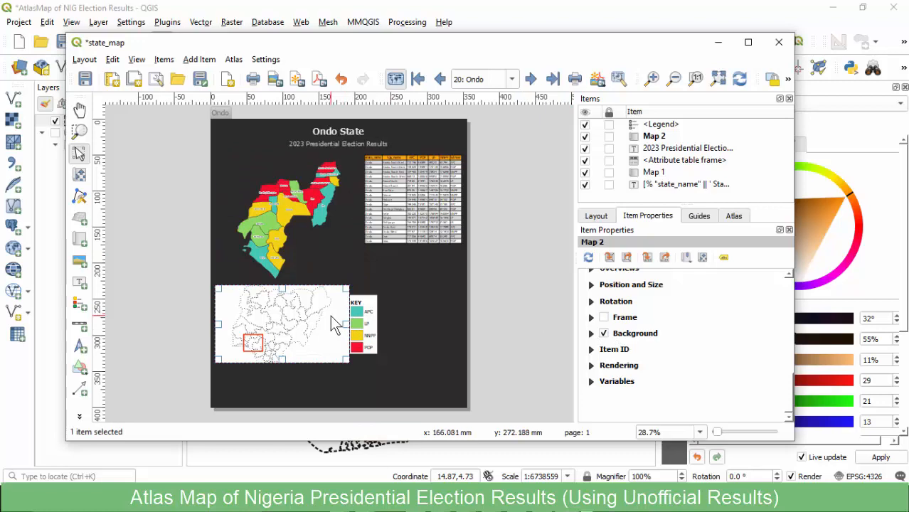
{"action": "left_click", "coordinate": [603, 333]}
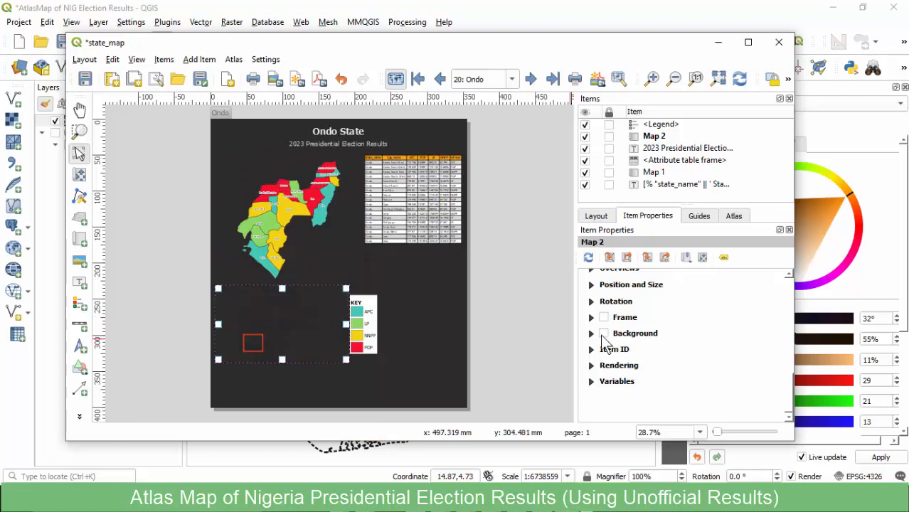
{"action": "left_click", "coordinate": [603, 333]}
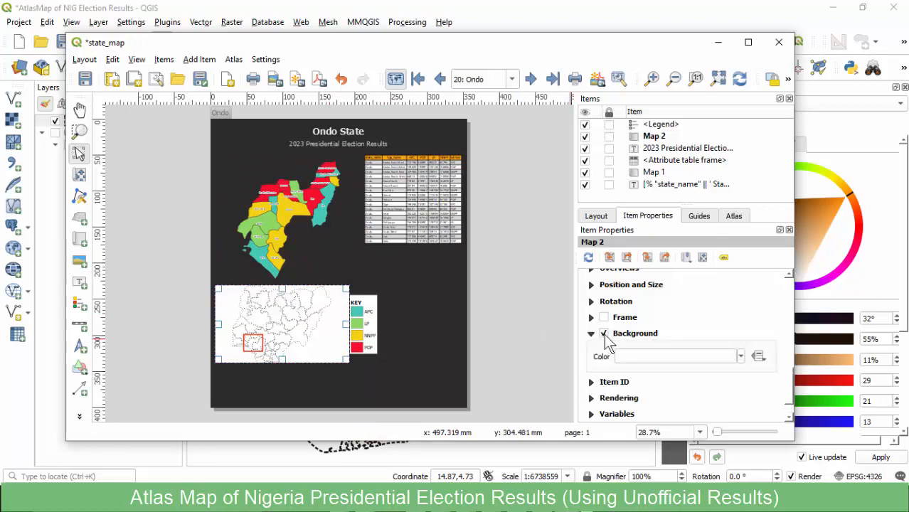
{"action": "left_click", "coordinate": [720, 357]}
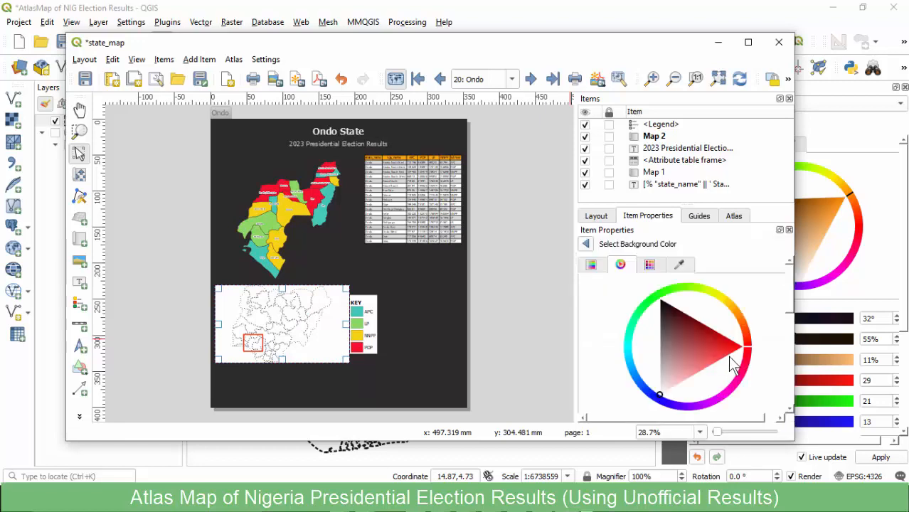
{"action": "scroll", "coordinate": [785, 342], "scroll_direction": "down", "scroll_amount": 5}
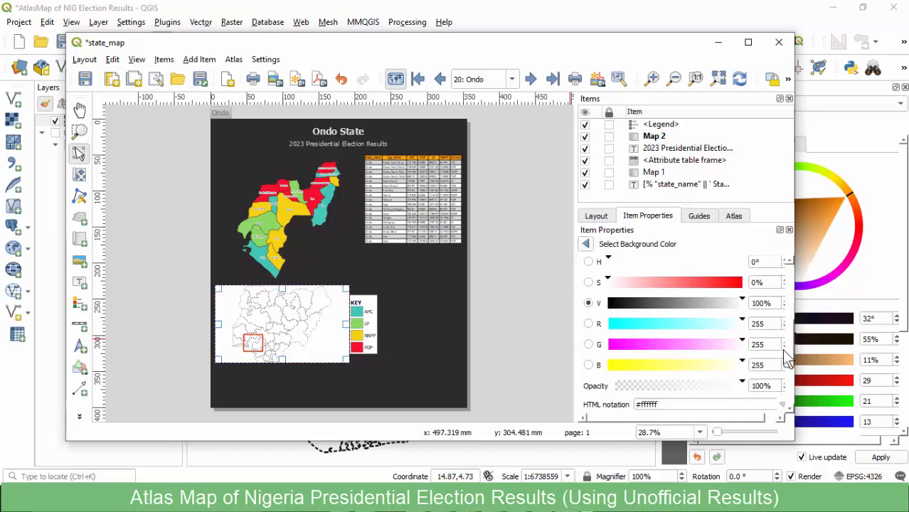
{"action": "mouse_move", "coordinate": [732, 305]}
{"action": "left_mouse_down"}
{"action": "mouse_move", "coordinate": [719, 300]}
{"action": "mouse_move", "coordinate": [728, 303]}
{"action": "left_mouse_up"}
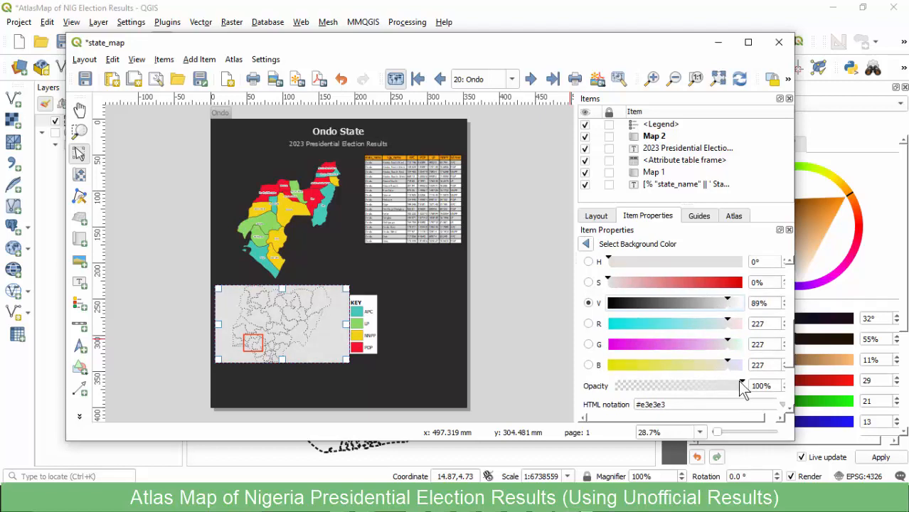
{"action": "mouse_move", "coordinate": [738, 383]}
{"action": "left_mouse_down"}
{"action": "mouse_move", "coordinate": [654, 385]}
{"action": "mouse_move", "coordinate": [749, 389]}
{"action": "left_mouse_up"}
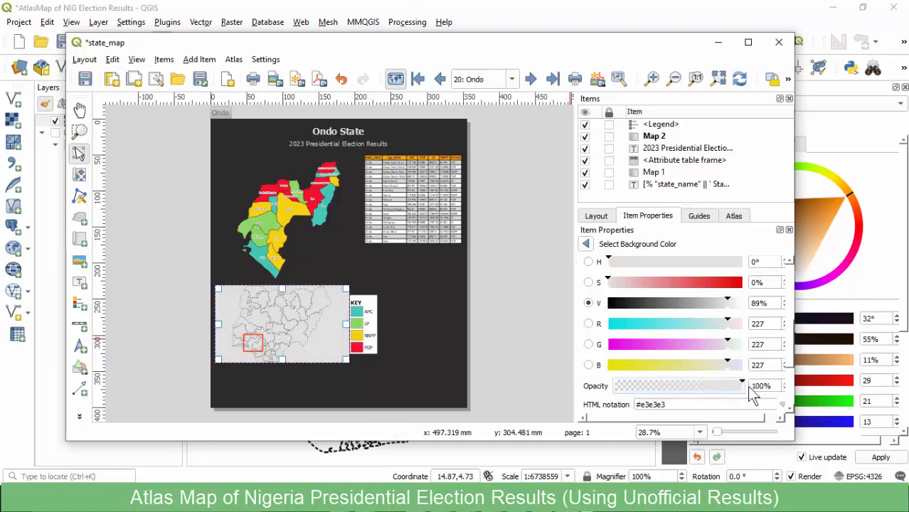
{"action": "left_click", "coordinate": [585, 244]}
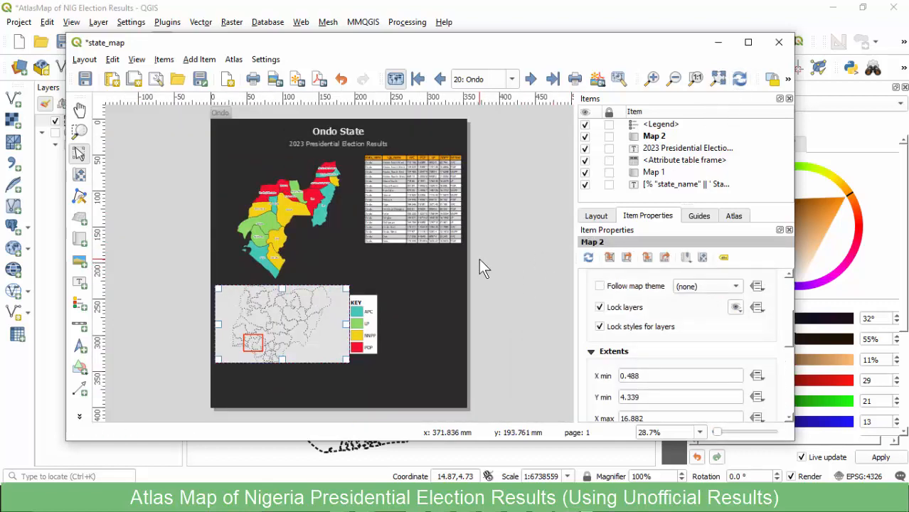
Try a background fill behind the attribute table, and turn it off again.
{"action": "left_click", "coordinate": [418, 218]}
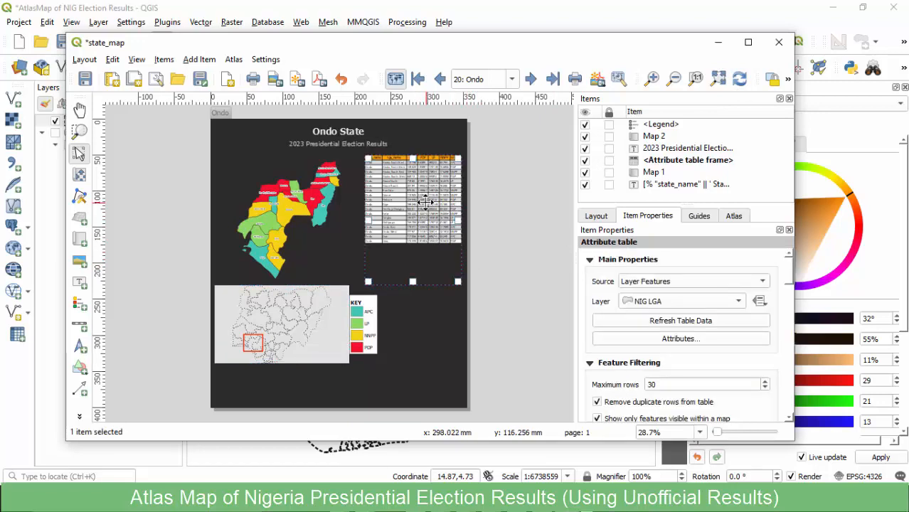
{"action": "left_click_drag", "start_coordinate": [792, 289], "coordinate": [787, 405]}
{"action": "left_click", "coordinate": [602, 356]}
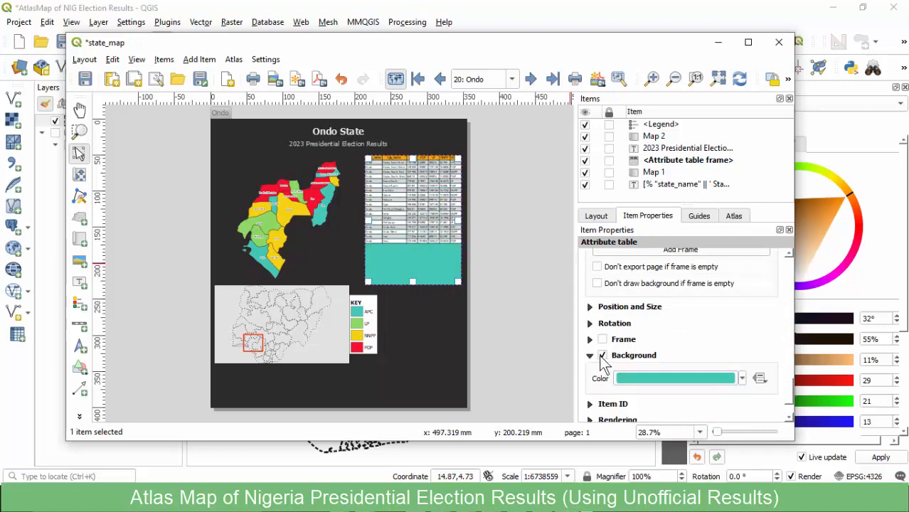
{"action": "left_click", "coordinate": [602, 355]}
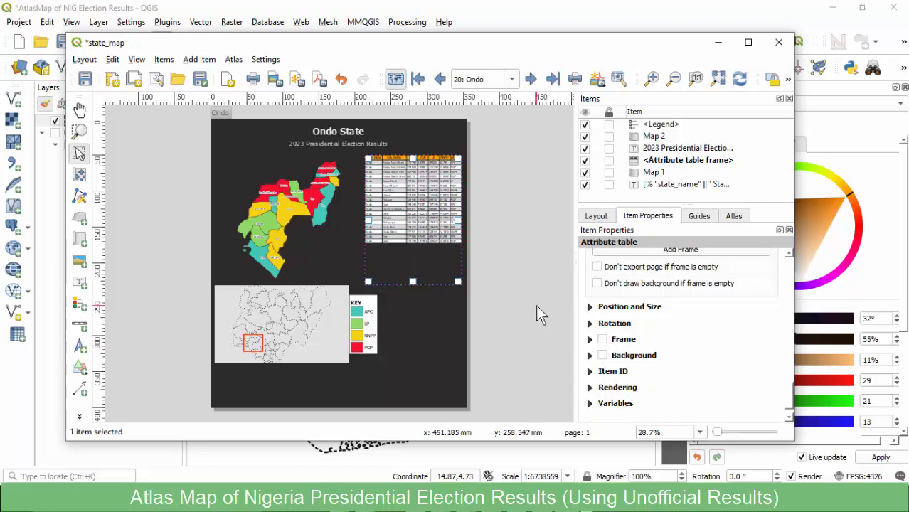
Enable a frame around the main state map and set its color to white.
{"action": "left_click", "coordinate": [303, 225]}
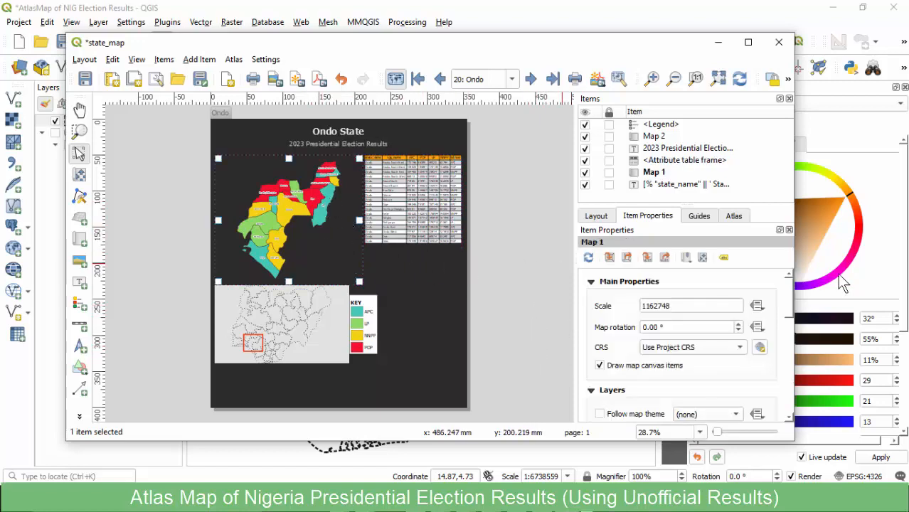
{"action": "left_click_drag", "start_coordinate": [789, 289], "coordinate": [796, 352]}
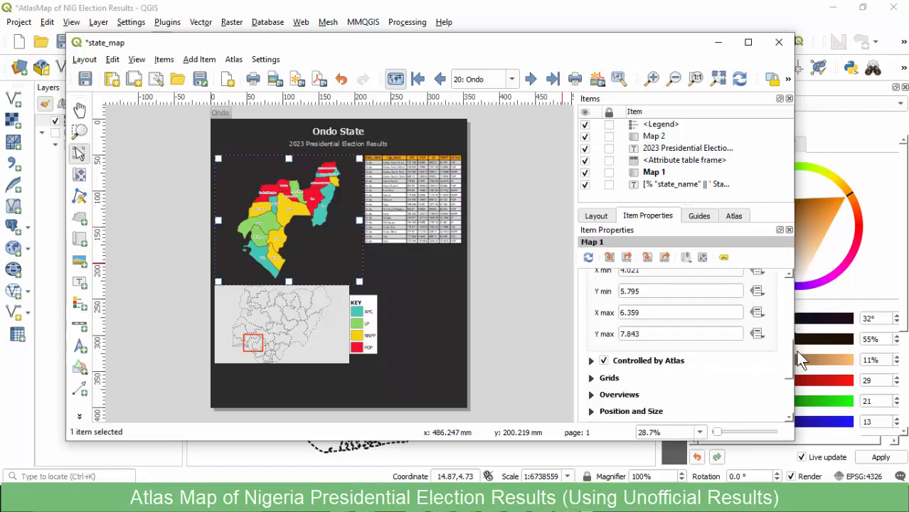
{"action": "scroll", "coordinate": [670, 374], "scroll_direction": "down", "scroll_amount": 5}
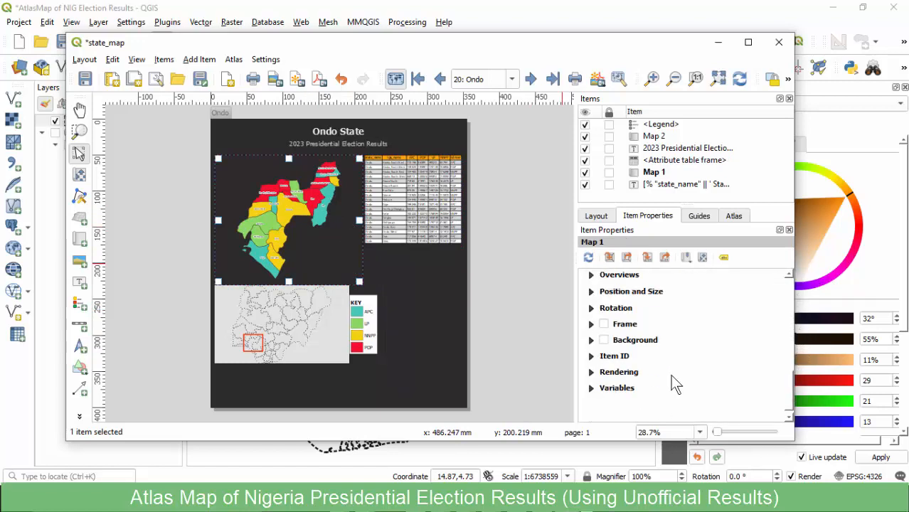
{"action": "left_click", "coordinate": [591, 318]}
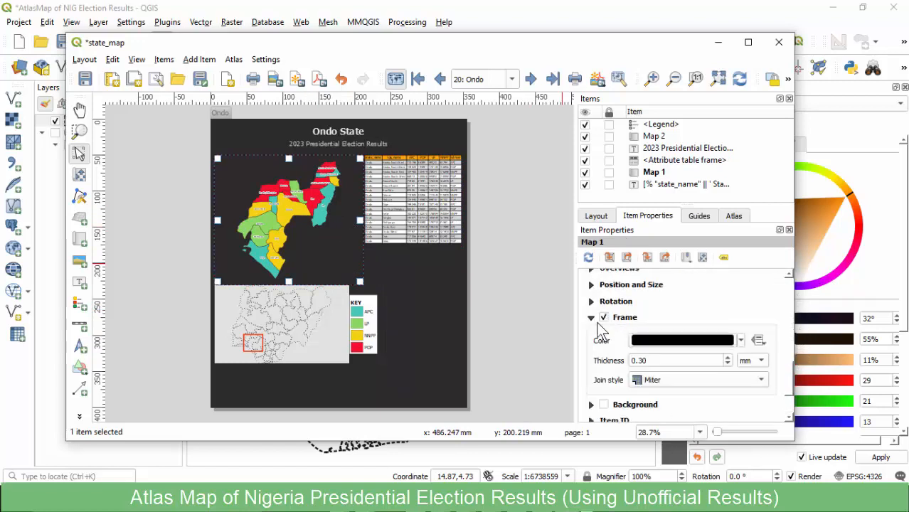
{"action": "left_click", "coordinate": [741, 341]}
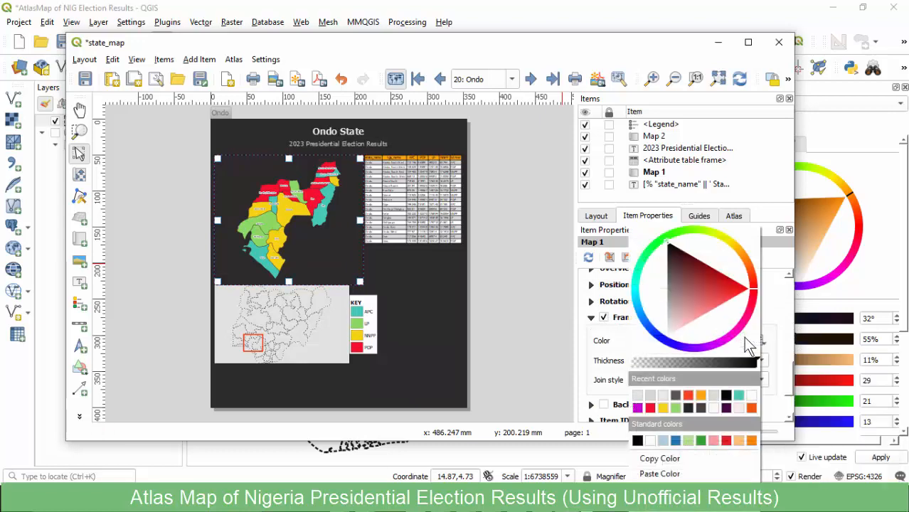
{"action": "left_click", "coordinate": [747, 395]}
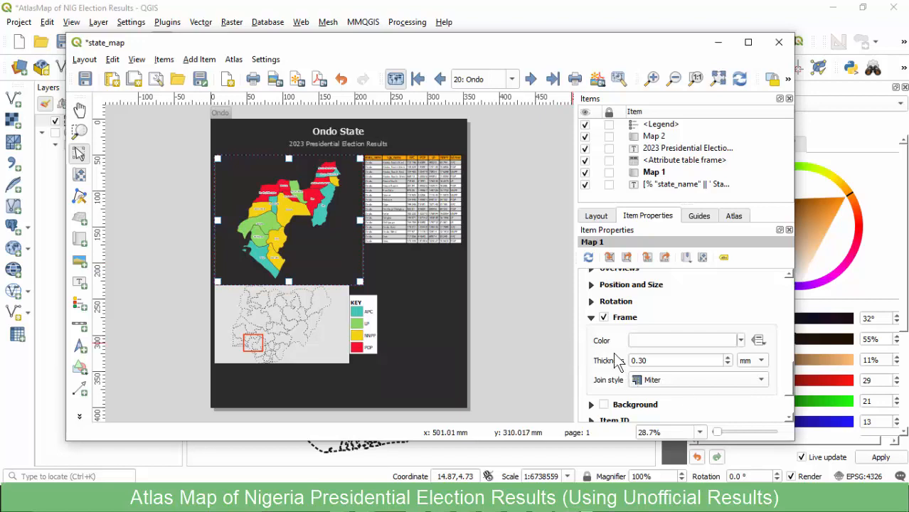
Set the main state map's frame thickness to 1.10 mm.
{"action": "left_click", "coordinate": [728, 356]}
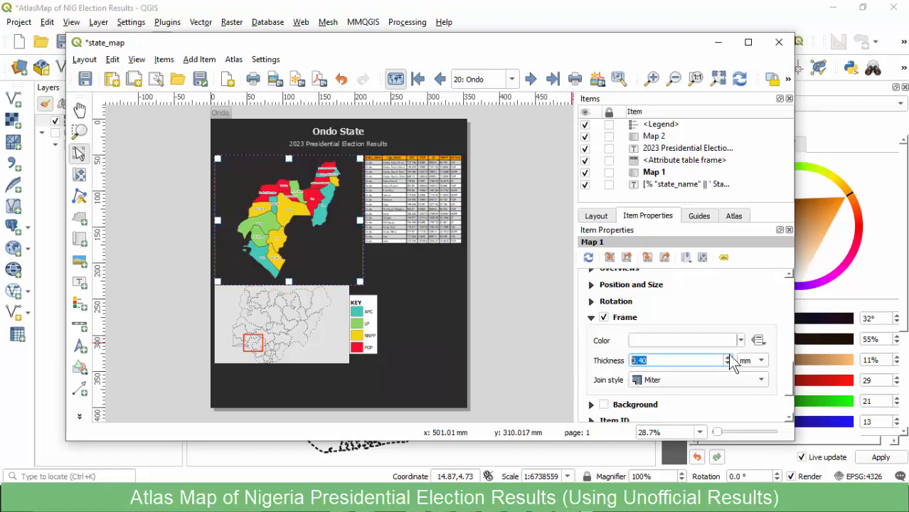
{"action": "left_click", "coordinate": [728, 356]}
{"action": "left_click", "coordinate": [728, 356]}
{"action": "left_click", "coordinate": [728, 356]}
{"action": "left_click", "coordinate": [728, 357]}
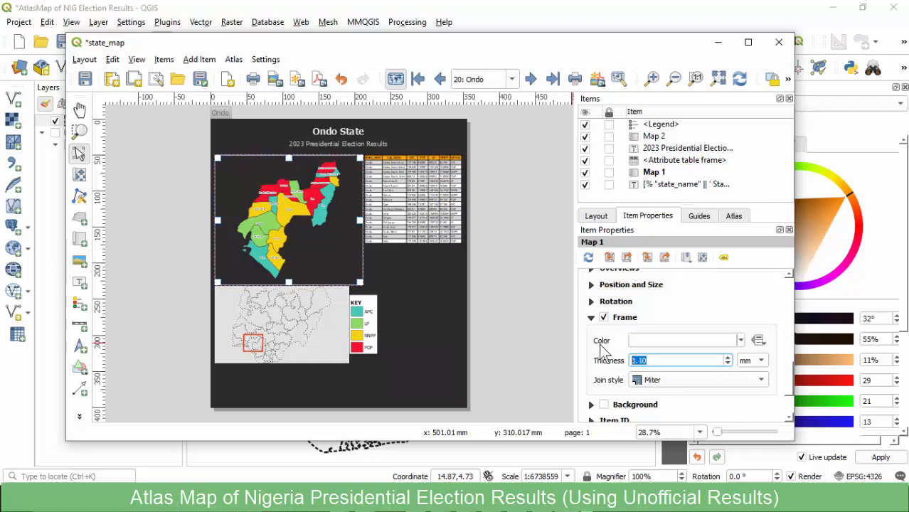
{"action": "left_click", "coordinate": [520, 326]}
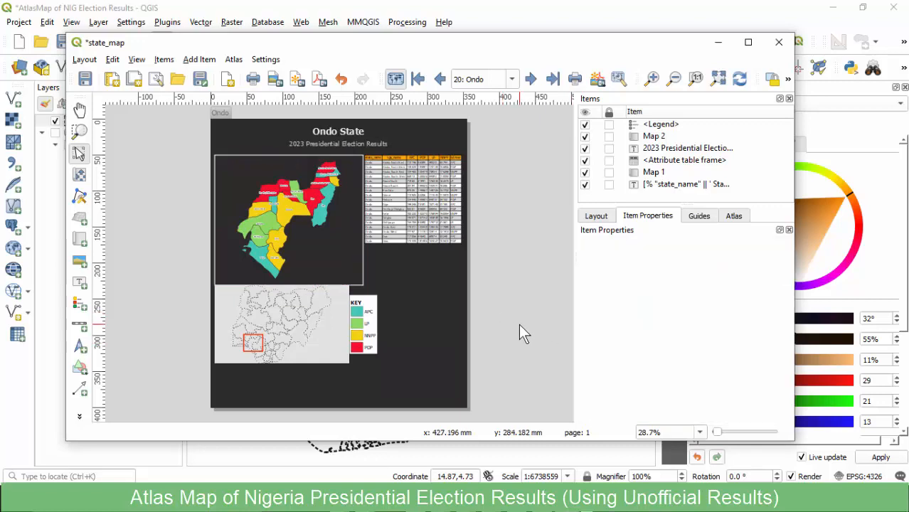
Shift the overview map slightly down and the party legend slightly right to leave small gaps around them.
{"action": "left_click", "coordinate": [314, 250]}
{"action": "left_click", "coordinate": [313, 300]}
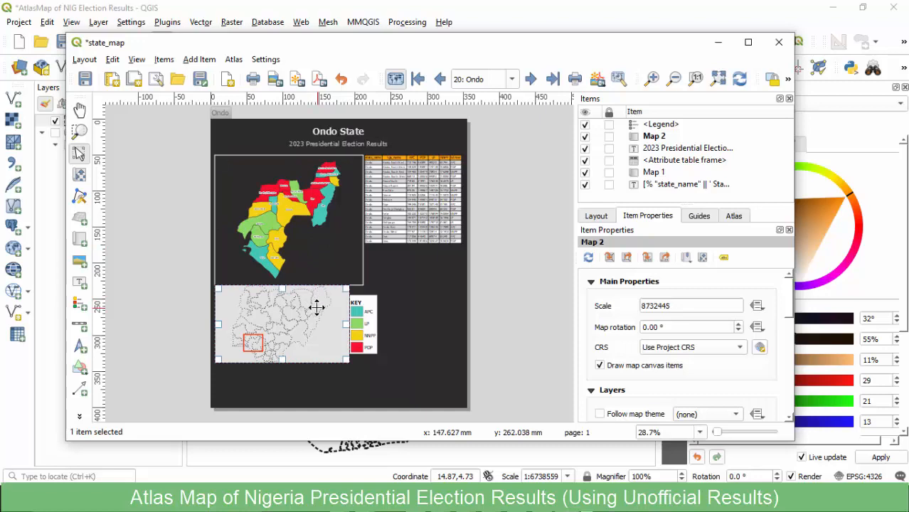
{"action": "left_click_drag", "start_coordinate": [318, 304], "coordinate": [318, 308]}
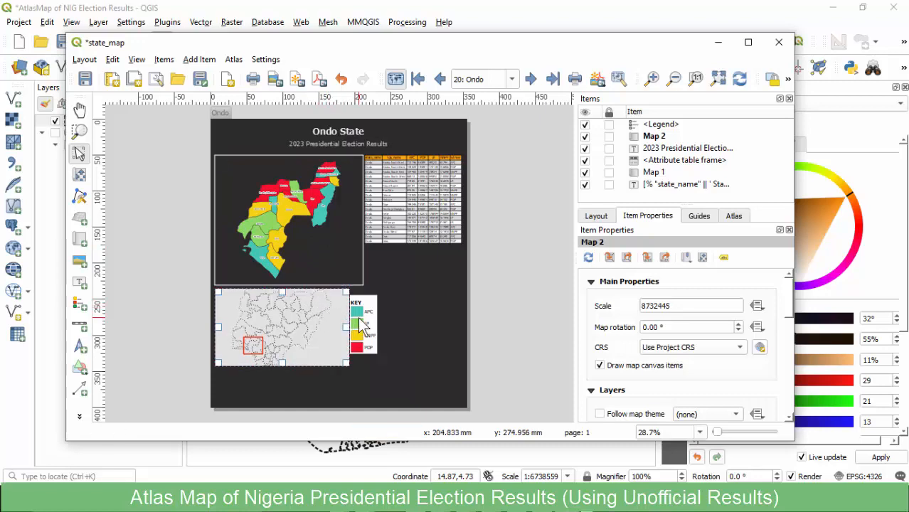
{"action": "left_click", "coordinate": [364, 324]}
{"action": "left_click_drag", "start_coordinate": [370, 324], "coordinate": [390, 325]}
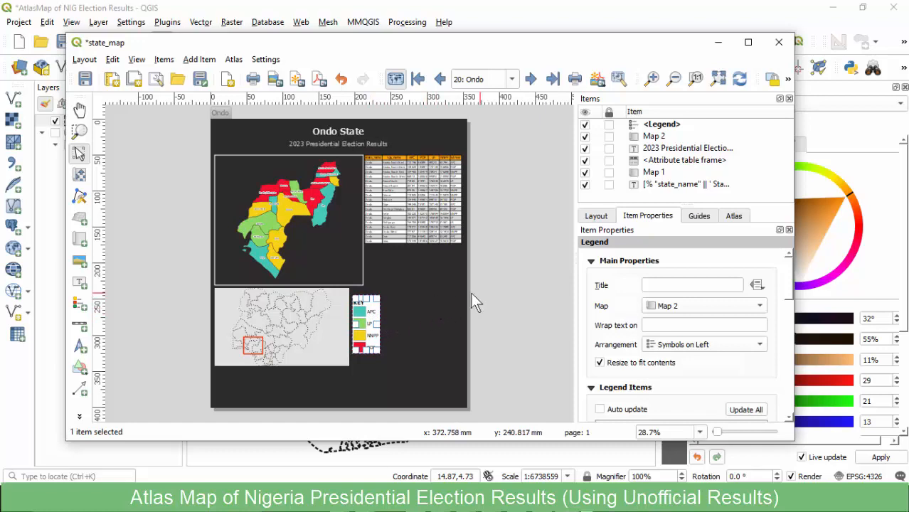
Enable a frame around the attribute table and set its thickness to 1.00 mm.
{"action": "left_click", "coordinate": [433, 236]}
{"action": "left_click_drag", "start_coordinate": [786, 280], "coordinate": [787, 419]}
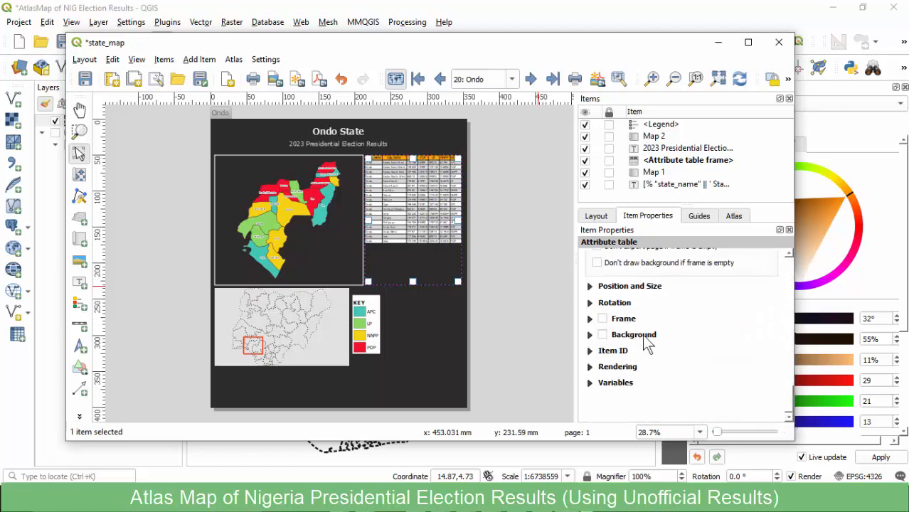
{"action": "left_click", "coordinate": [602, 319]}
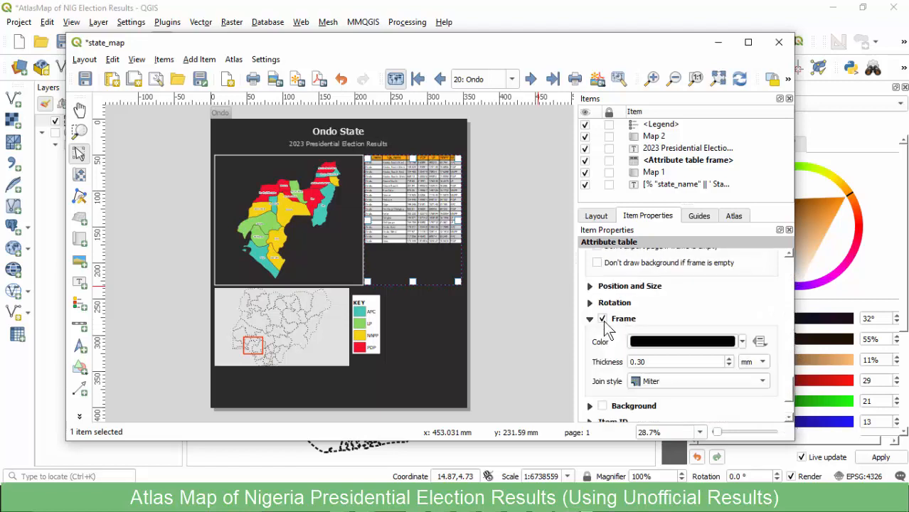
{"action": "left_click", "coordinate": [729, 357]}
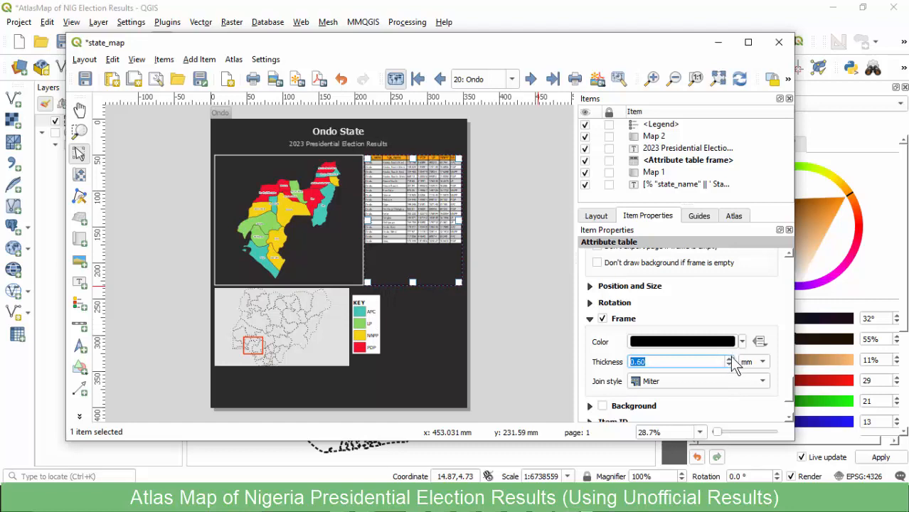
{"action": "left_click", "coordinate": [728, 358]}
{"action": "left_click", "coordinate": [729, 358]}
Change the attribute table's frame color to white.
{"action": "left_click", "coordinate": [741, 342]}
{"action": "left_click", "coordinate": [735, 407]}
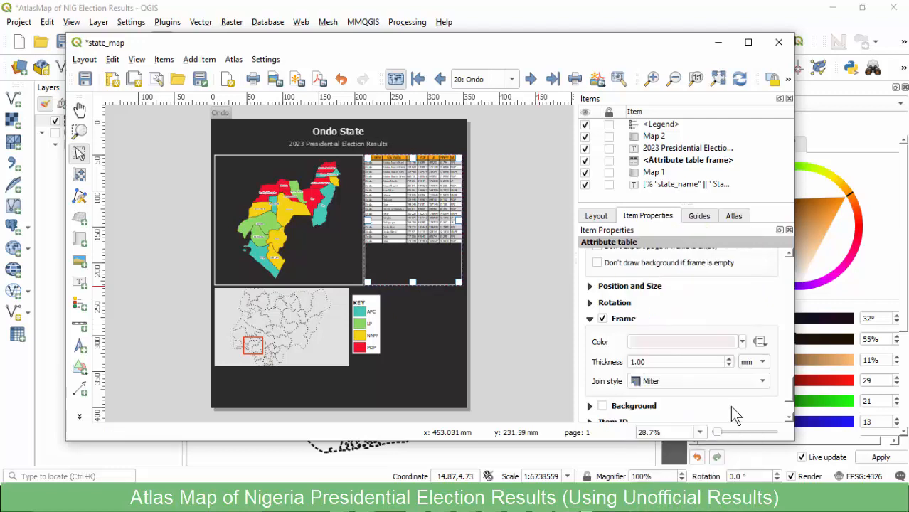
{"action": "left_click", "coordinate": [742, 344]}
{"action": "left_click", "coordinate": [725, 407]}
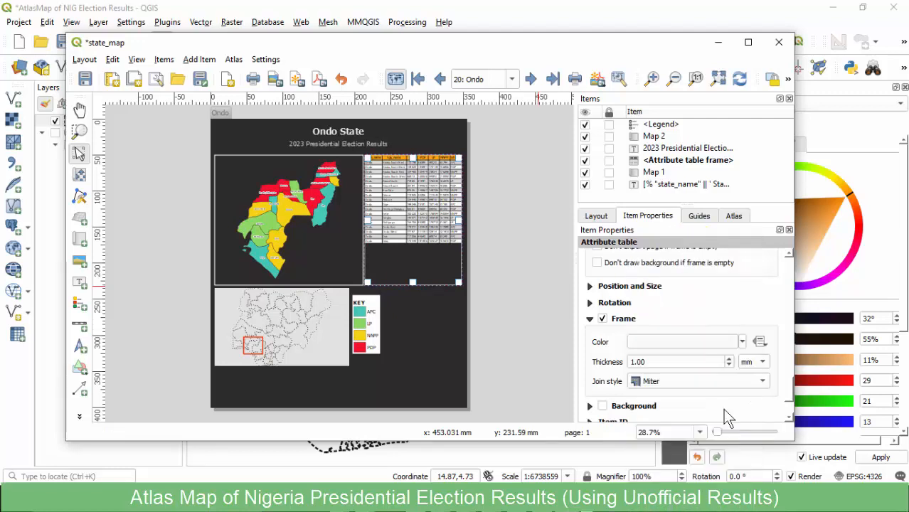
{"action": "left_click", "coordinate": [496, 327]}
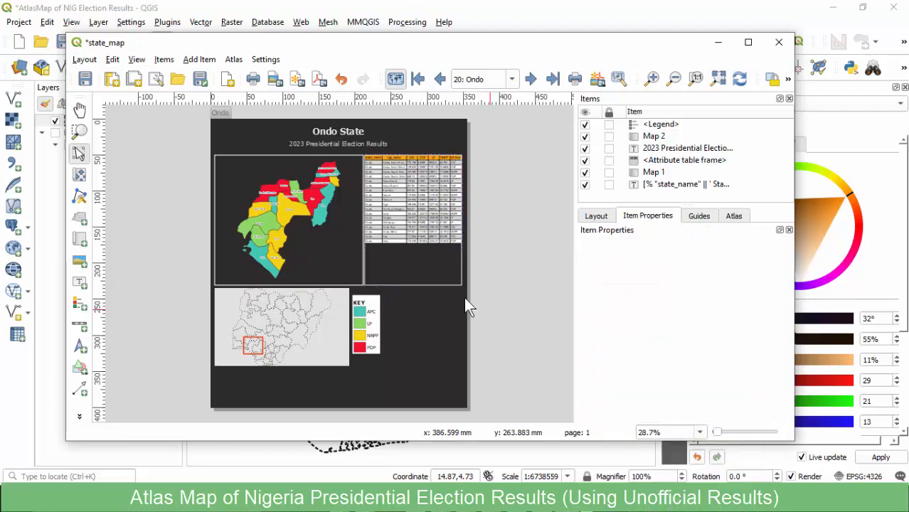
Set the main state map's frame thickness to 1.0 mm.
{"action": "left_click", "coordinate": [331, 263]}
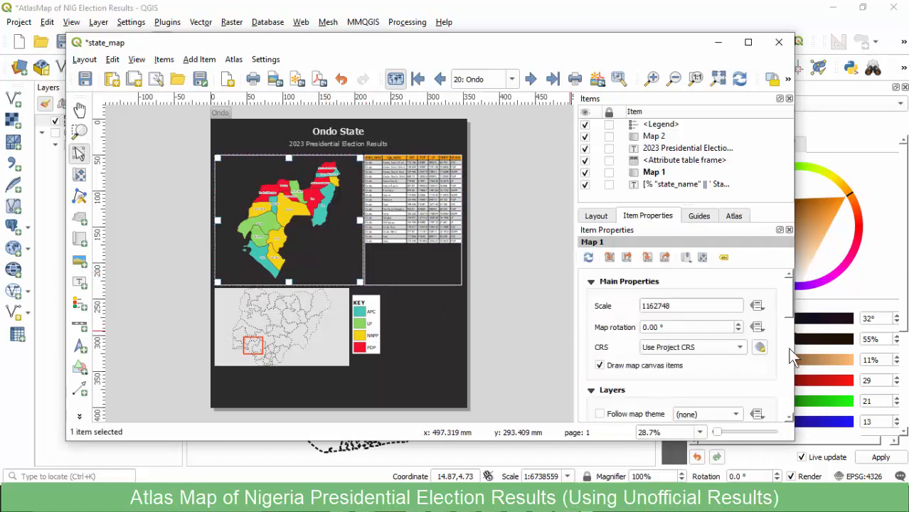
{"action": "left_click_drag", "start_coordinate": [789, 320], "coordinate": [779, 416]}
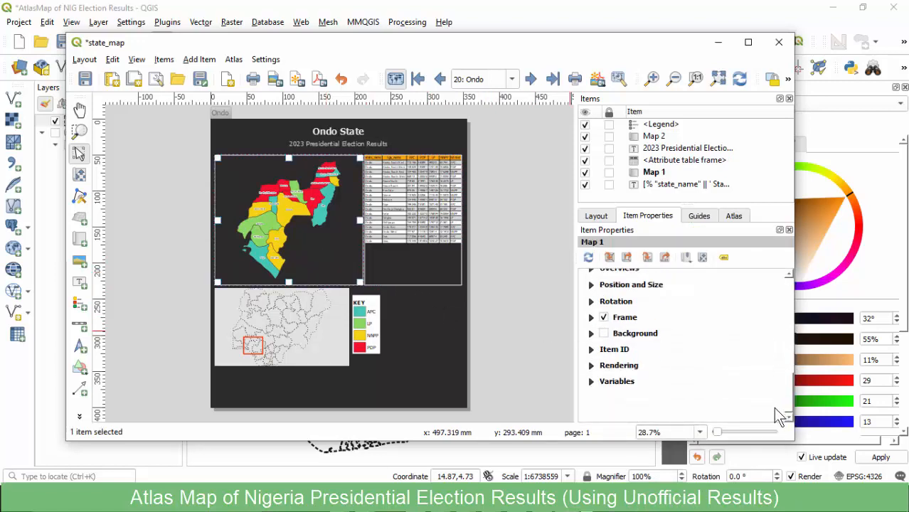
{"action": "left_click", "coordinate": [592, 318]}
{"action": "left_click", "coordinate": [659, 361]}
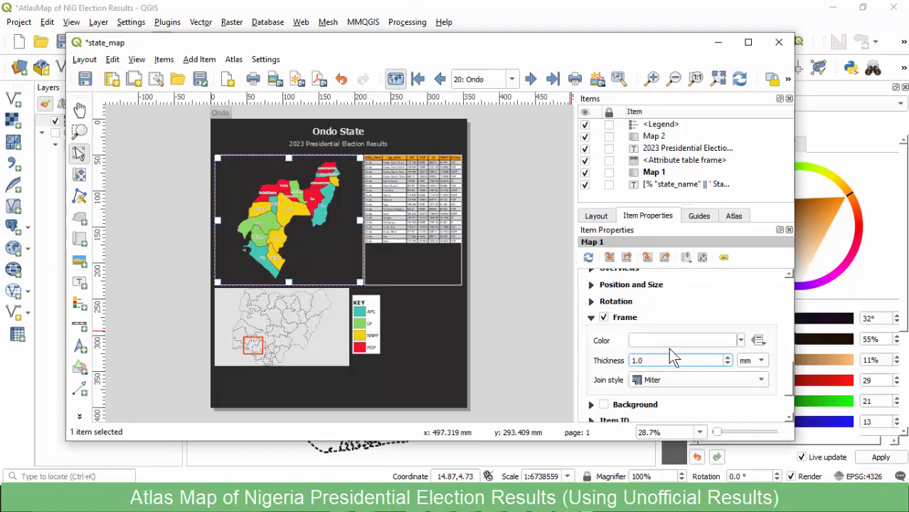
Nudge the attribute table slightly left so its frame lines up with the main state map's frame.
{"action": "double_click", "coordinate": [674, 360]}
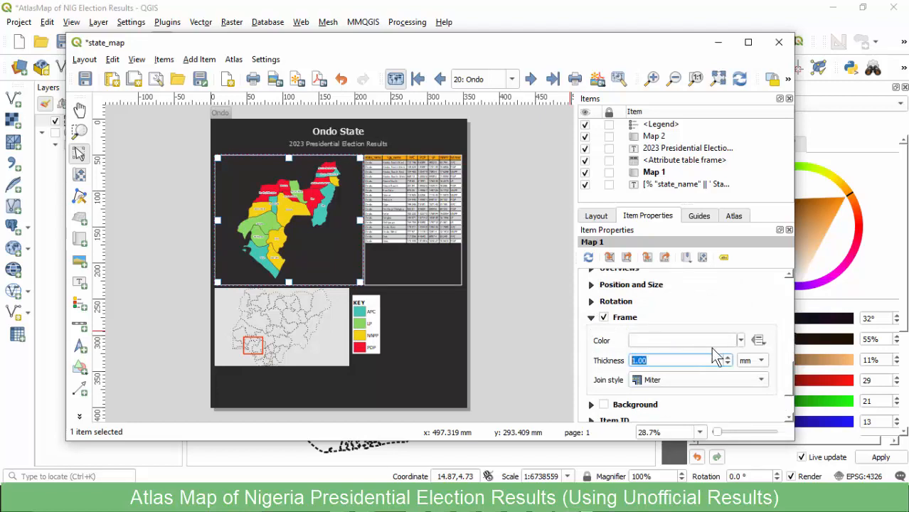
{"action": "left_click", "coordinate": [508, 270]}
{"action": "left_click", "coordinate": [438, 279]}
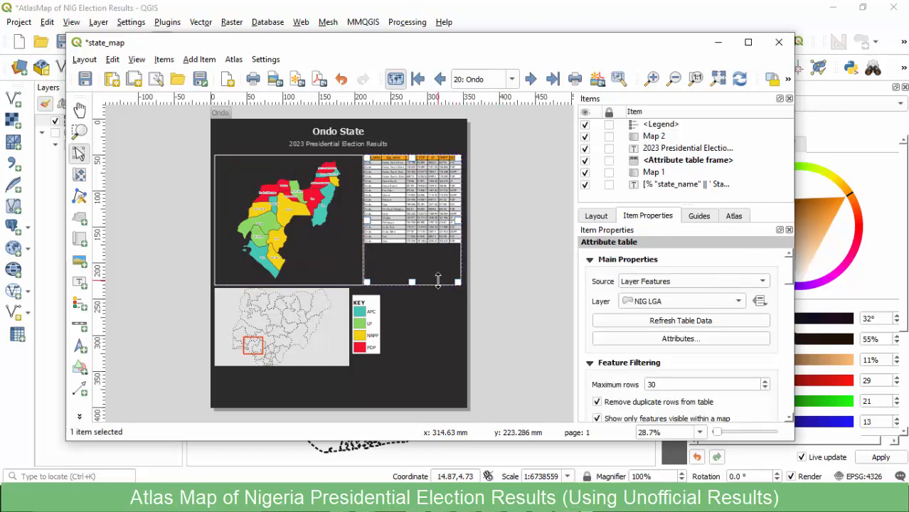
{"action": "left_click", "coordinate": [487, 288]}
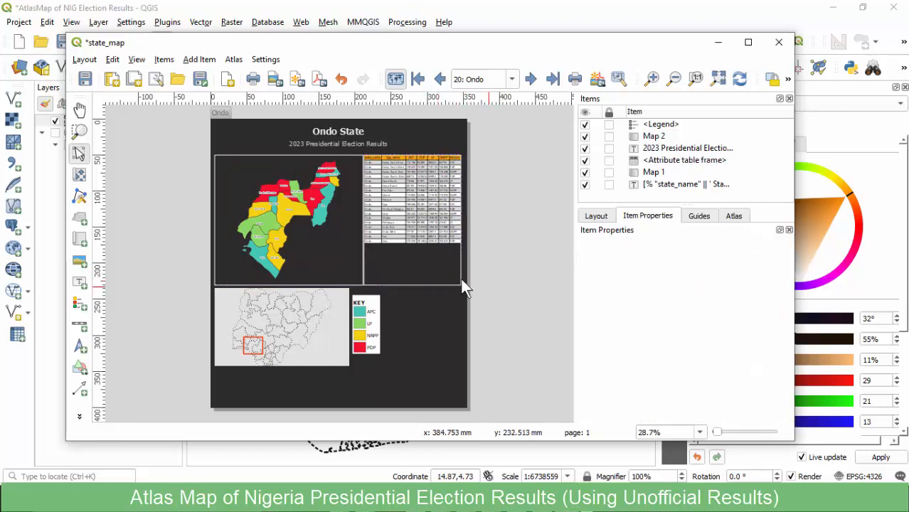
{"action": "left_click", "coordinate": [417, 274]}
{"action": "scroll", "coordinate": [360, 260], "scroll_direction": "up", "scroll_amount": 3}
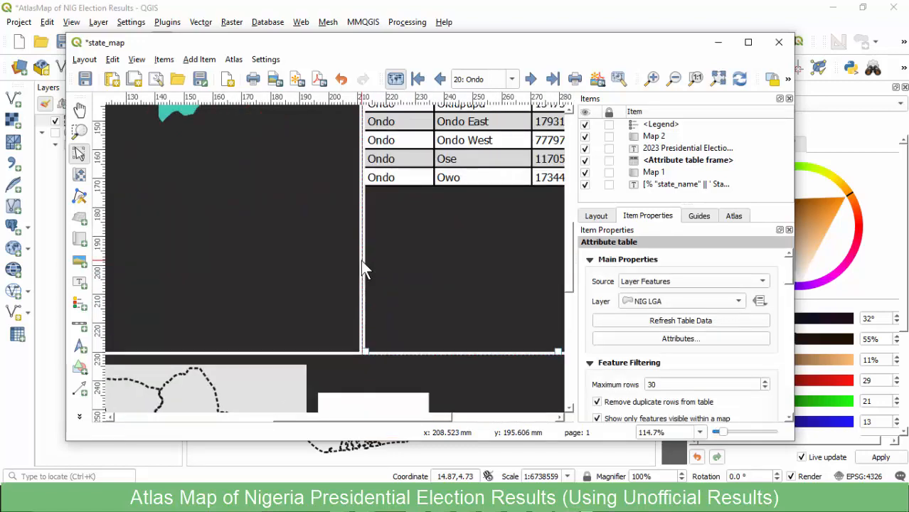
{"action": "scroll", "coordinate": [376, 260], "scroll_direction": "down", "scroll_amount": 1}
{"action": "key", "text": "Left"}
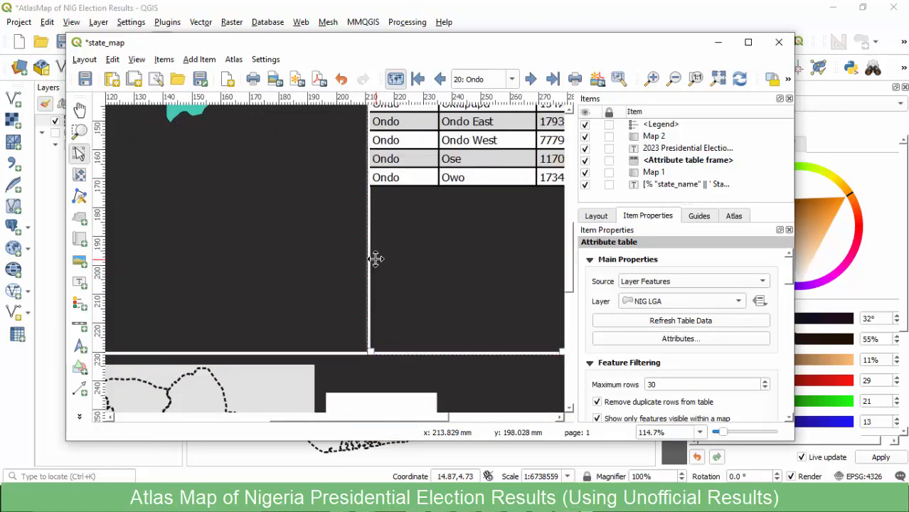
{"action": "scroll", "coordinate": [376, 260], "scroll_direction": "down", "scroll_amount": 2}
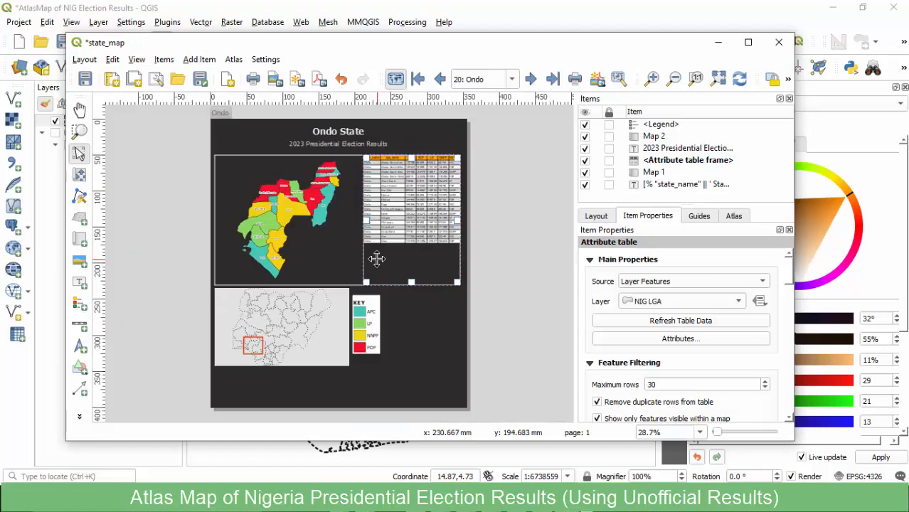
{"action": "left_click", "coordinate": [486, 237]}
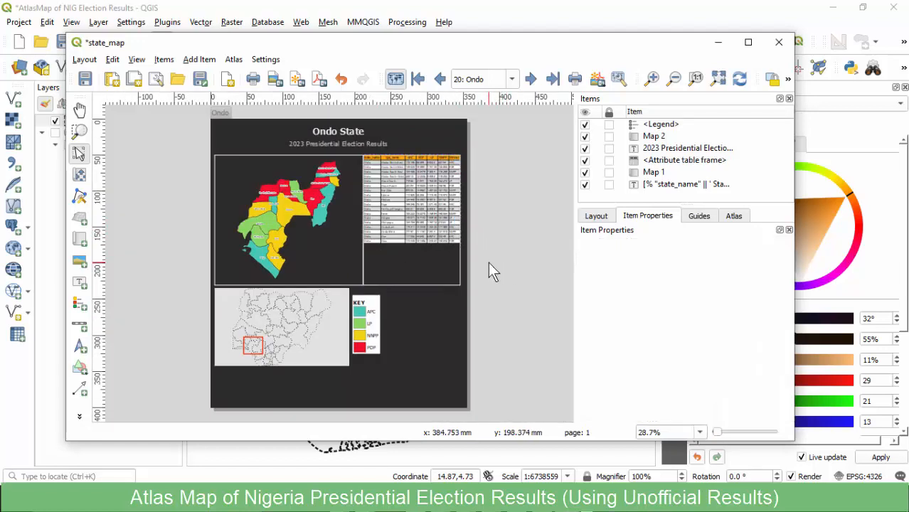
Lower the opacity of the party legend's background color slightly, keeping the background enabled.
{"action": "left_click", "coordinate": [373, 320]}
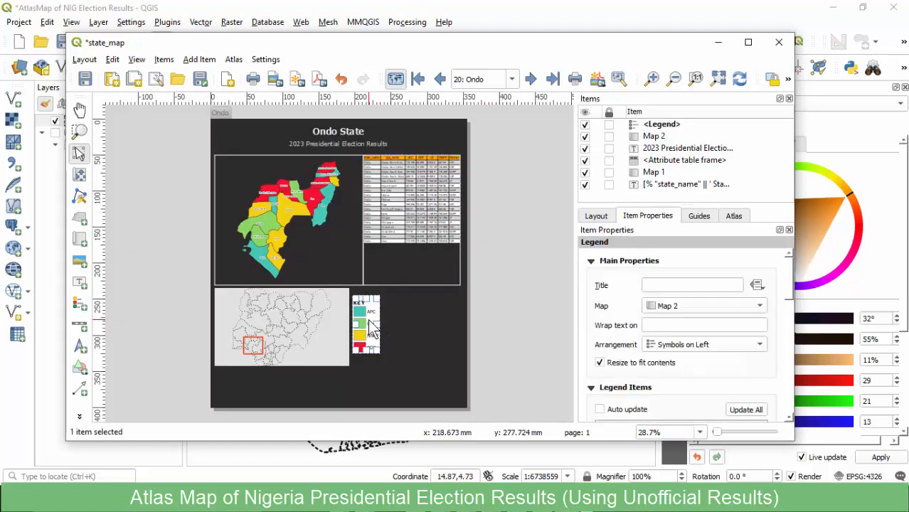
{"action": "scroll", "coordinate": [608, 326], "scroll_direction": "down", "scroll_amount": 5}
{"action": "scroll", "coordinate": [608, 325], "scroll_direction": "down", "scroll_amount": 4}
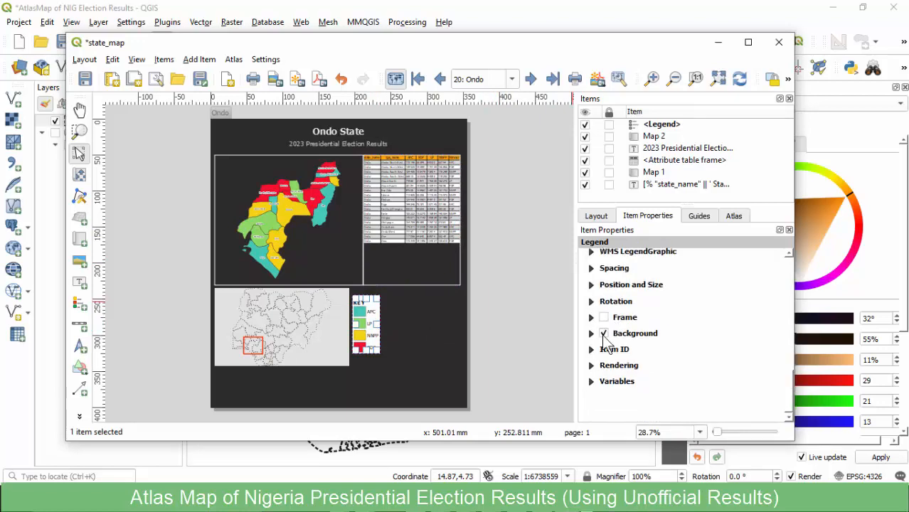
{"action": "left_click", "coordinate": [603, 333]}
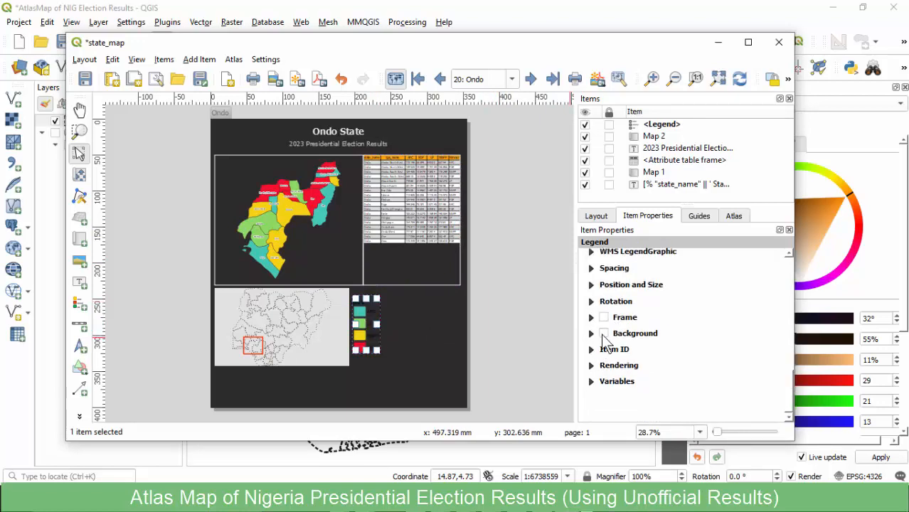
{"action": "left_click", "coordinate": [603, 333]}
{"action": "left_click", "coordinate": [740, 356]}
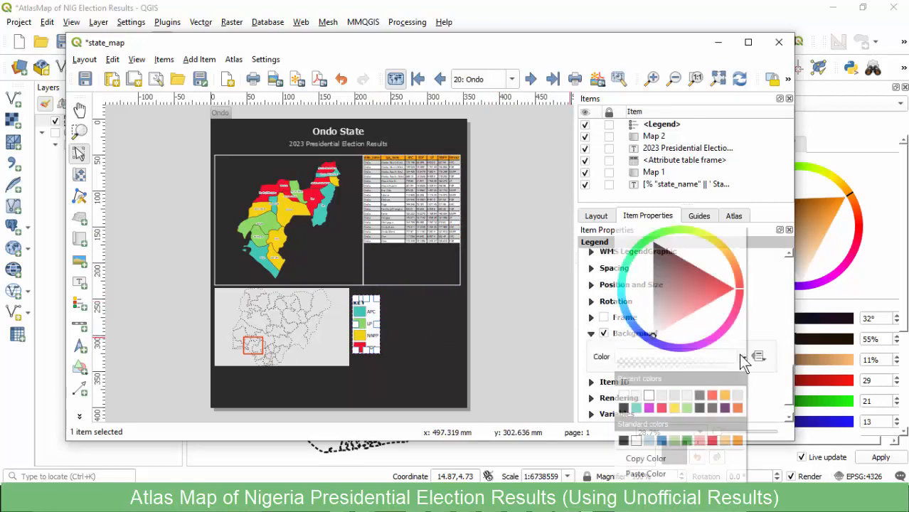
{"action": "mouse_move", "coordinate": [738, 358]}
{"action": "left_mouse_down"}
{"action": "mouse_move", "coordinate": [703, 360]}
{"action": "mouse_move", "coordinate": [721, 362]}
{"action": "left_mouse_up"}
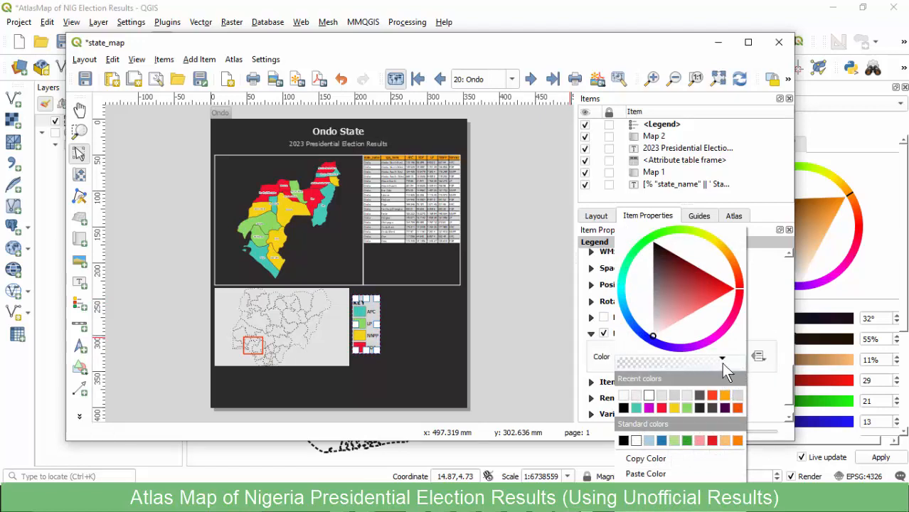
{"action": "left_click", "coordinate": [536, 350]}
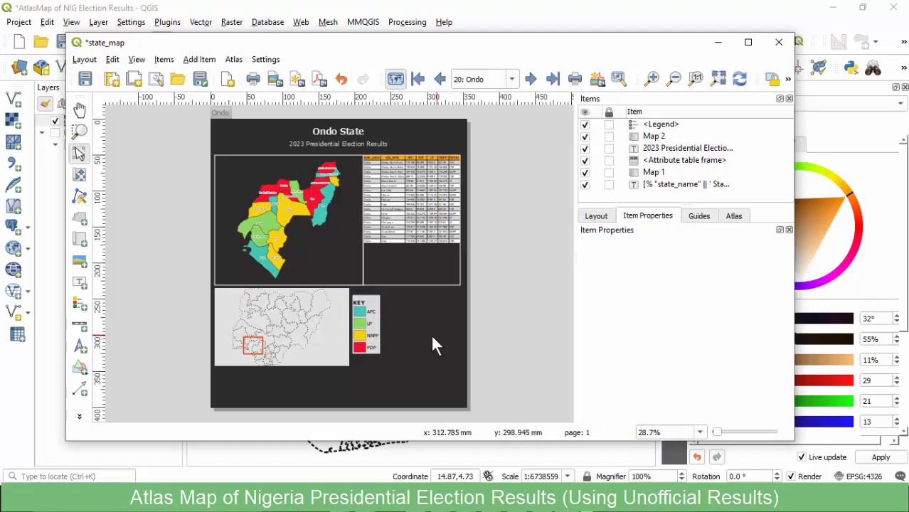
Set the layout page height to 355 mm to trim the empty space below the overview map.
{"action": "right_click", "coordinate": [322, 390]}
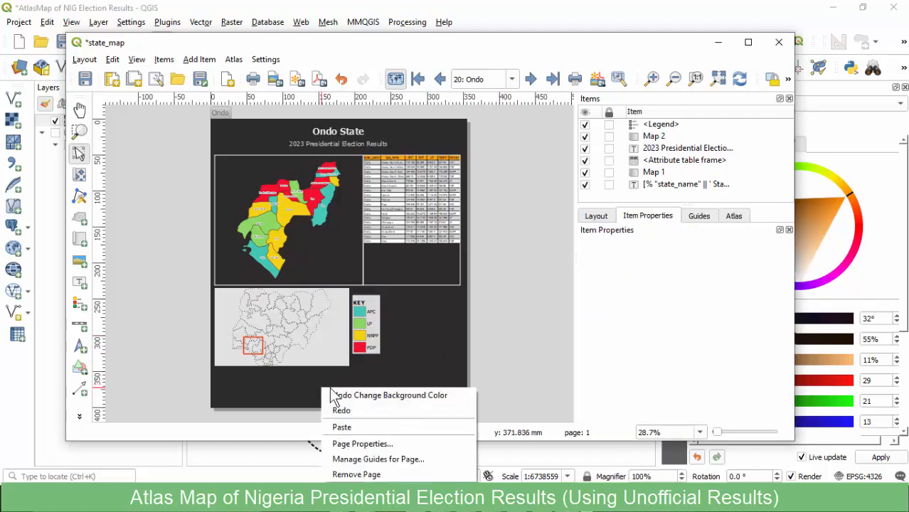
{"action": "left_click", "coordinate": [362, 440]}
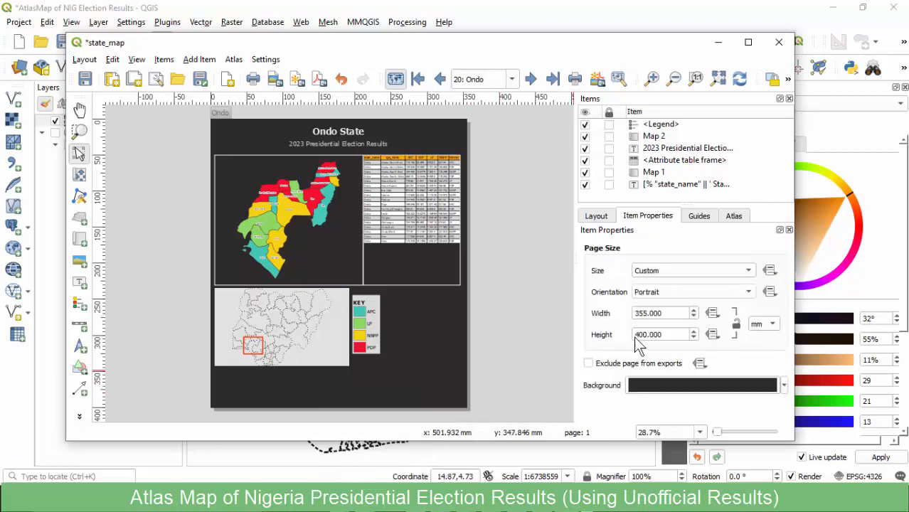
{"action": "left_click_drag", "start_coordinate": [642, 335], "coordinate": [635, 336]}
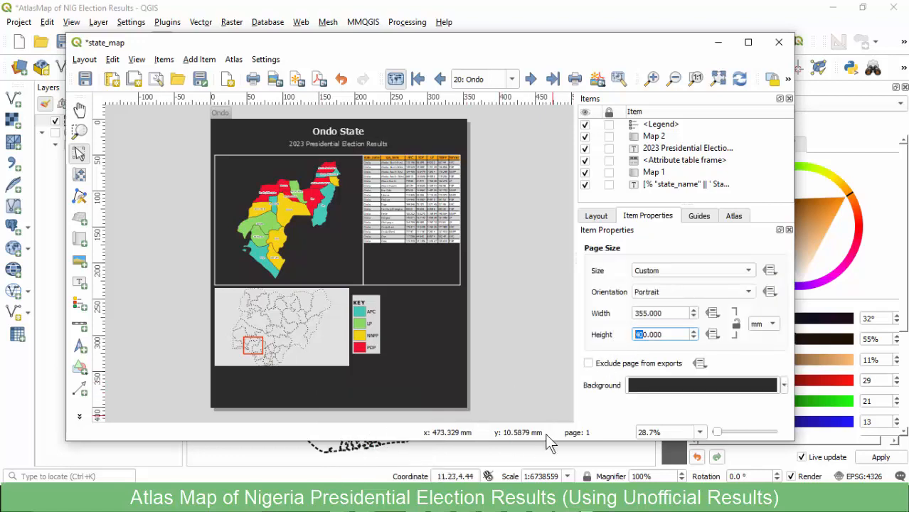
{"action": "type", "text": "34"}
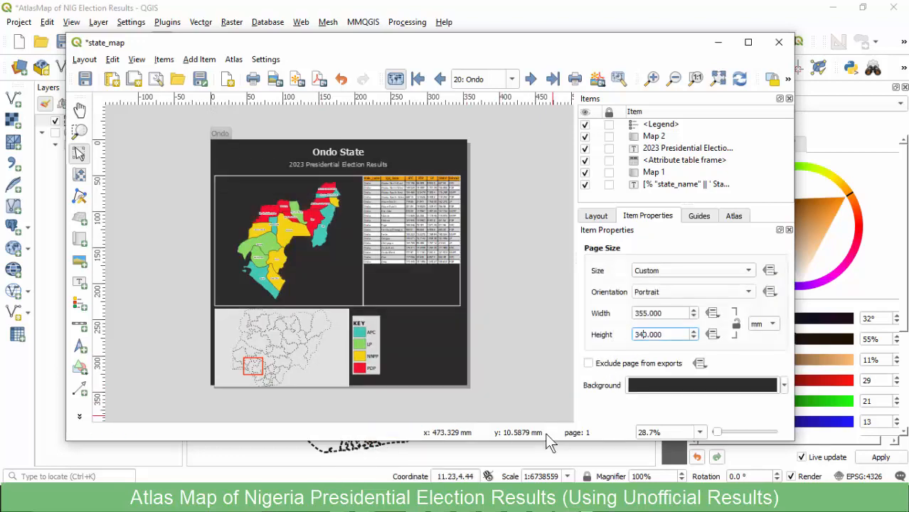
{"action": "key", "text": "BackSpace"}
{"action": "type", "text": "6"}
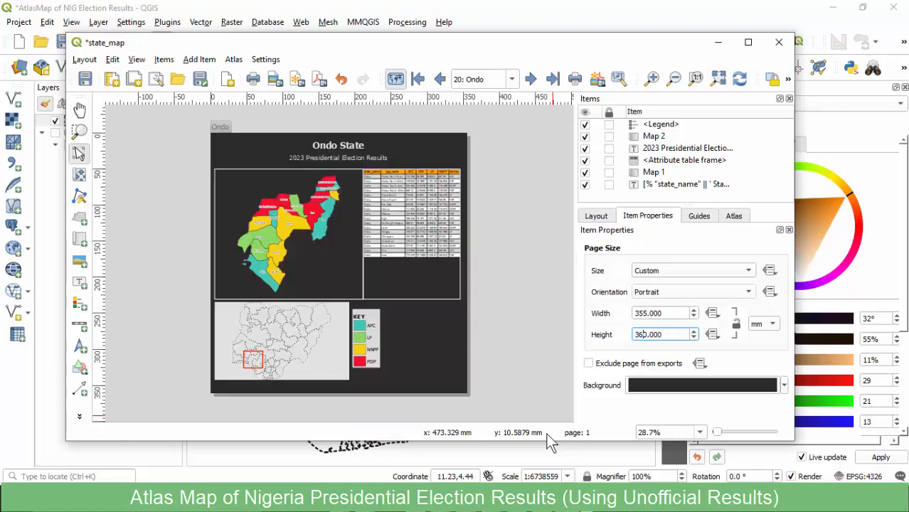
{"action": "key", "text": "Delete"}
{"action": "key", "text": "BackSpace"}
{"action": "type", "text": "55"}
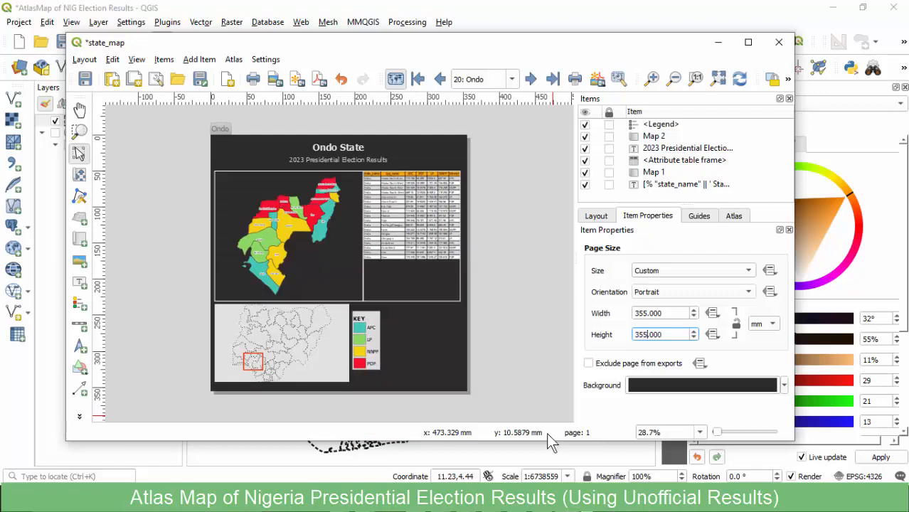
{"action": "left_click", "coordinate": [521, 298]}
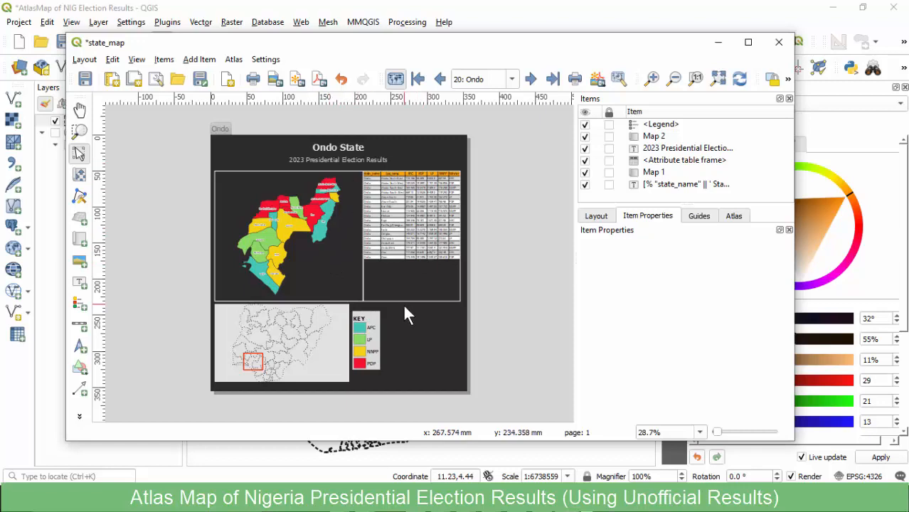
Step forward through the atlas pages from Ondo to Anambra to examine how the layout adapts to each state.
{"action": "left_click", "coordinate": [531, 79]}
{"action": "left_click", "coordinate": [531, 79]}
{"action": "left_click", "coordinate": [531, 79]}
{"action": "left_click", "coordinate": [530, 79]}
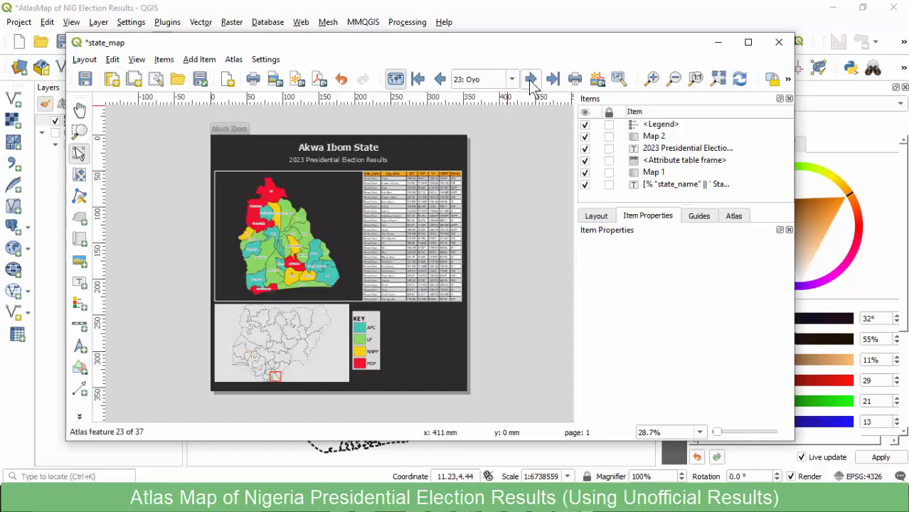
{"action": "left_click", "coordinate": [530, 79]}
{"action": "left_click", "coordinate": [531, 78]}
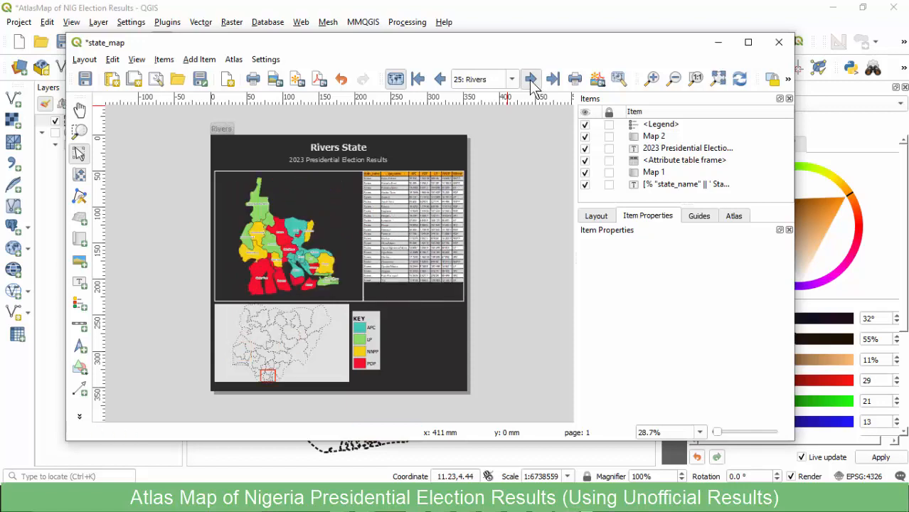
{"action": "left_click", "coordinate": [531, 79]}
{"action": "left_click", "coordinate": [531, 79]}
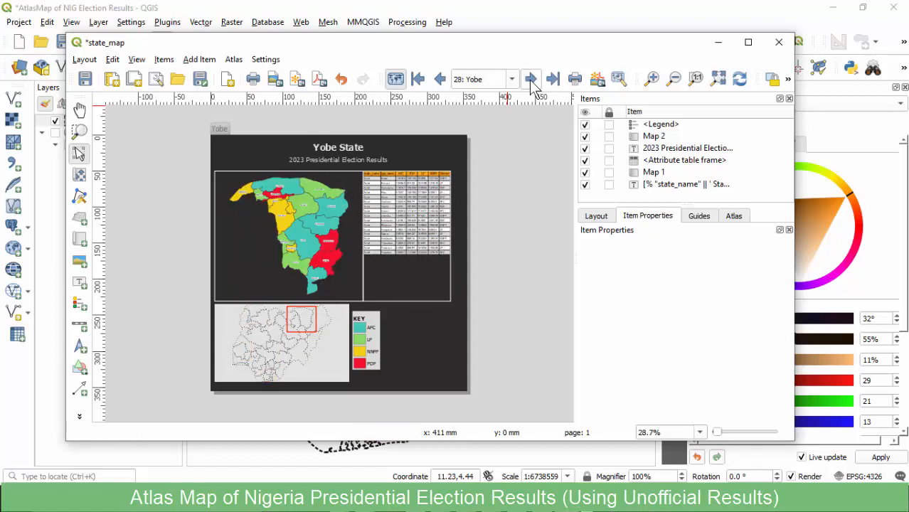
{"action": "left_click", "coordinate": [530, 79]}
{"action": "left_click", "coordinate": [530, 79]}
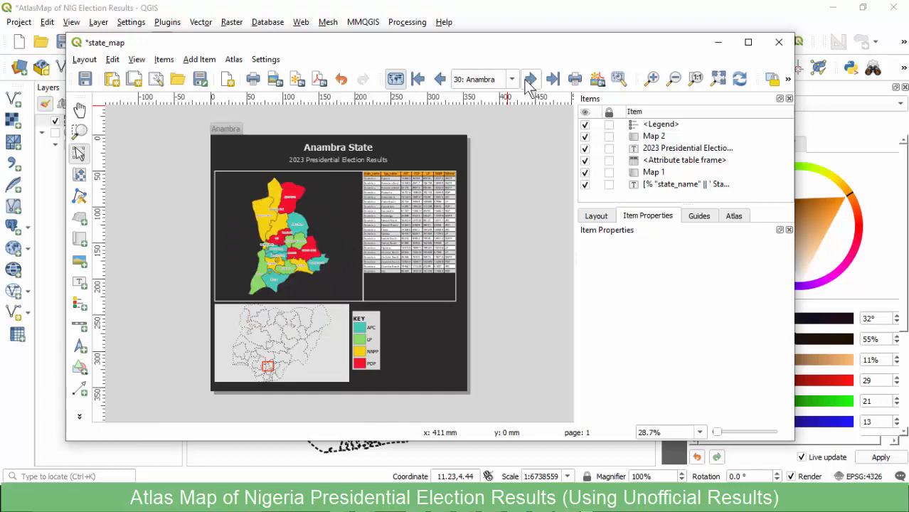
Preview the atlas page for Adamawa and check the State Mockup sketch in GIMP before returning to the QGIS layout.
{"action": "left_click", "coordinate": [512, 79]}
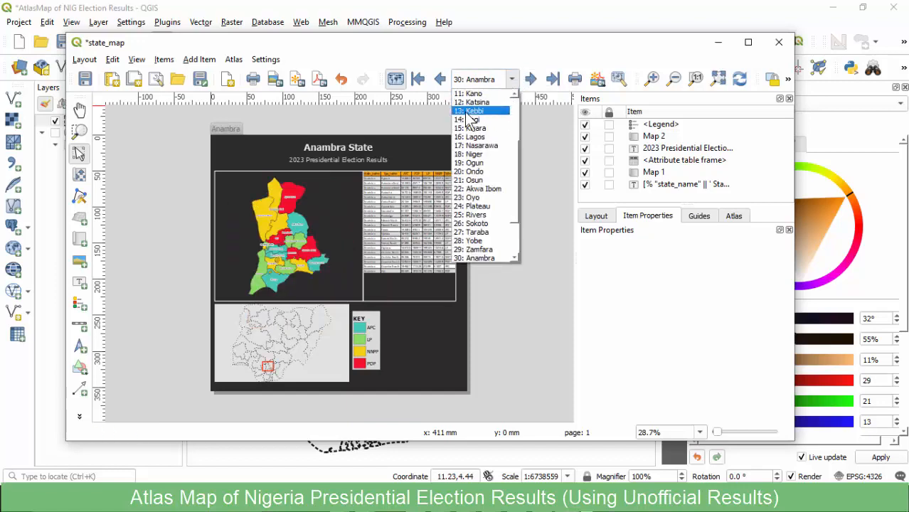
{"action": "scroll", "coordinate": [470, 116], "scroll_direction": "up", "scroll_amount": 3}
{"action": "left_click", "coordinate": [469, 93]}
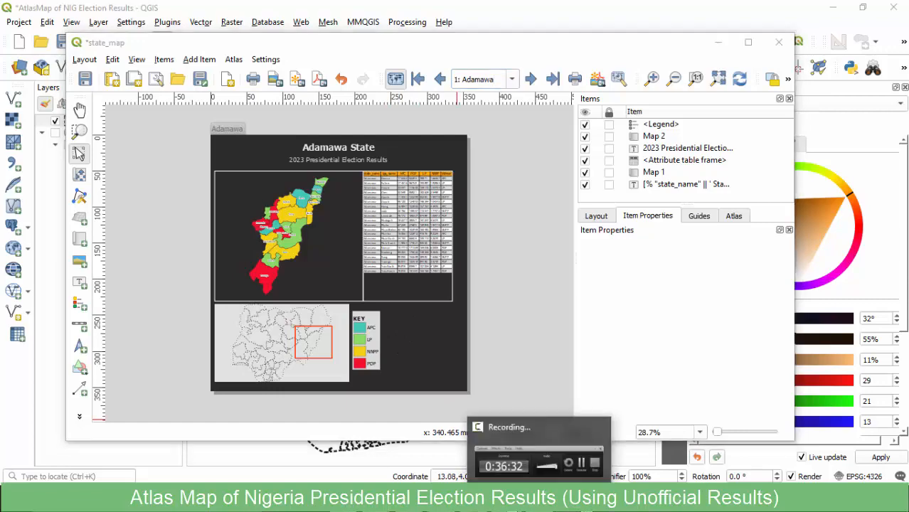
{"action": "left_click", "coordinate": [518, 498]}
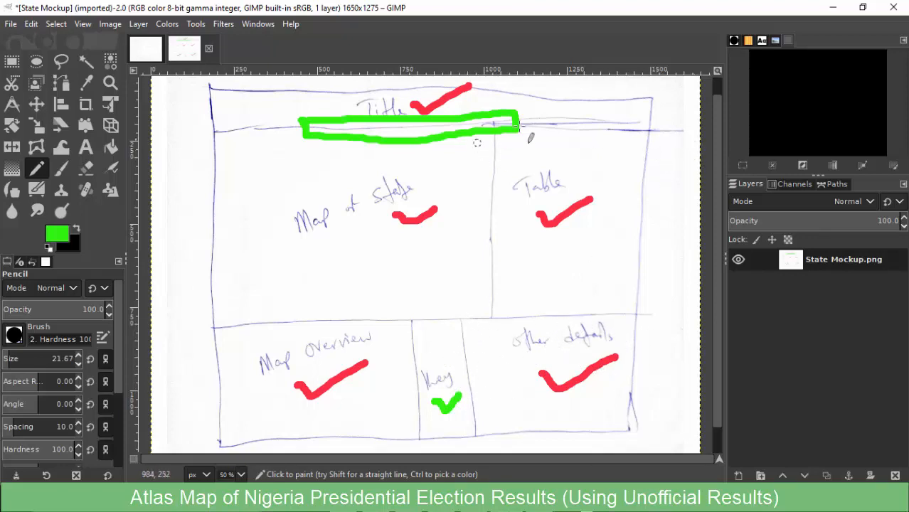
{"action": "left_click", "coordinate": [829, 10]}
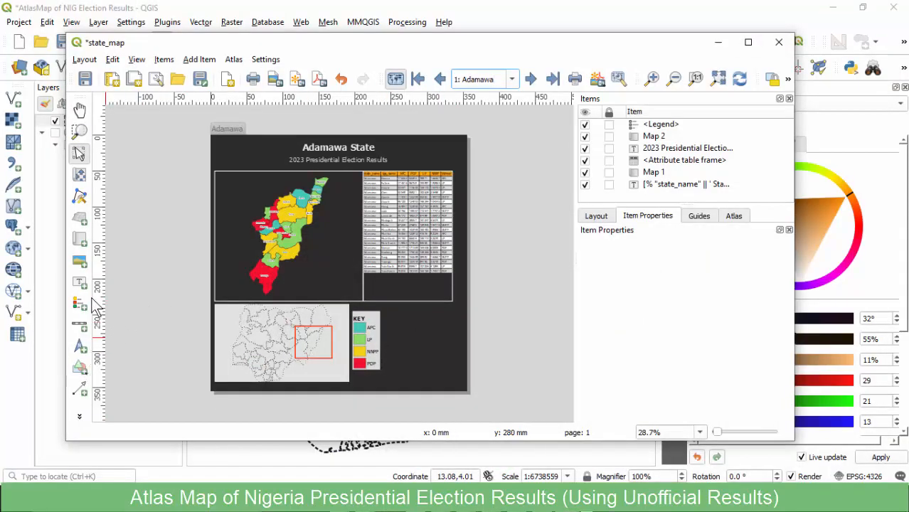
Duplicate the state title label and resize the copy to fill the empty area between the party legend and the page's right edge.
{"action": "left_click", "coordinate": [353, 142]}
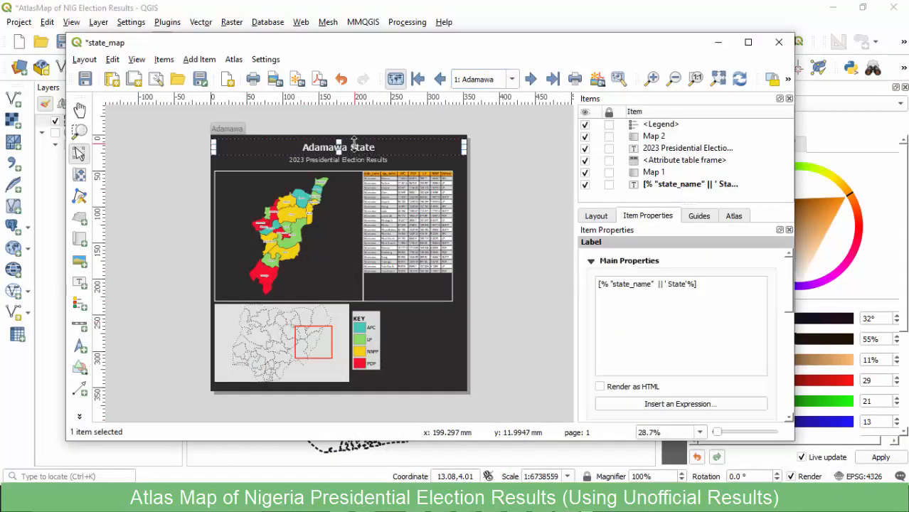
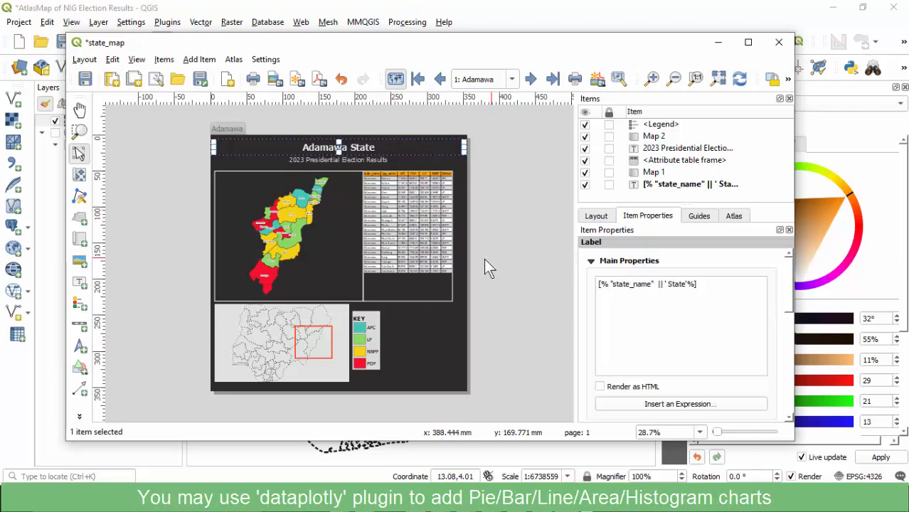
{"action": "left_click", "coordinate": [324, 407]}
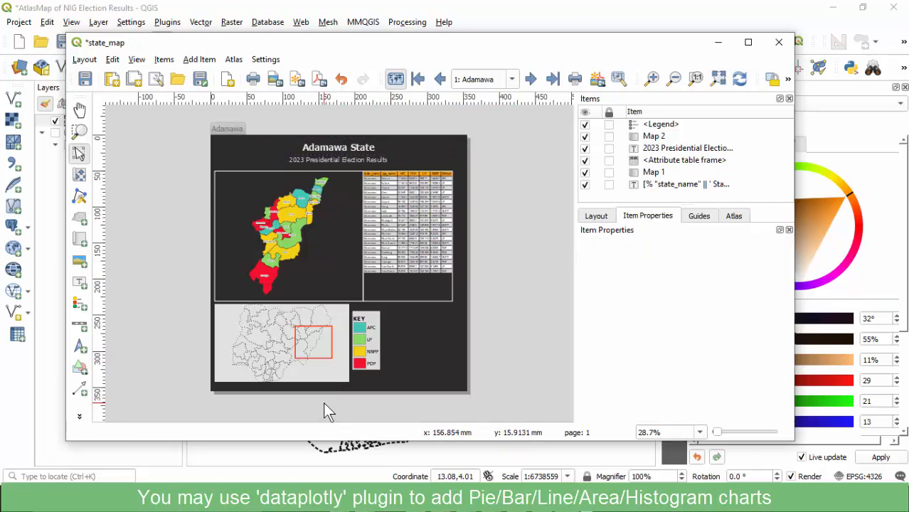
{"action": "key", "text": "ctrl+v"}
{"action": "left_click_drag", "start_coordinate": [352, 391], "coordinate": [232, 307]}
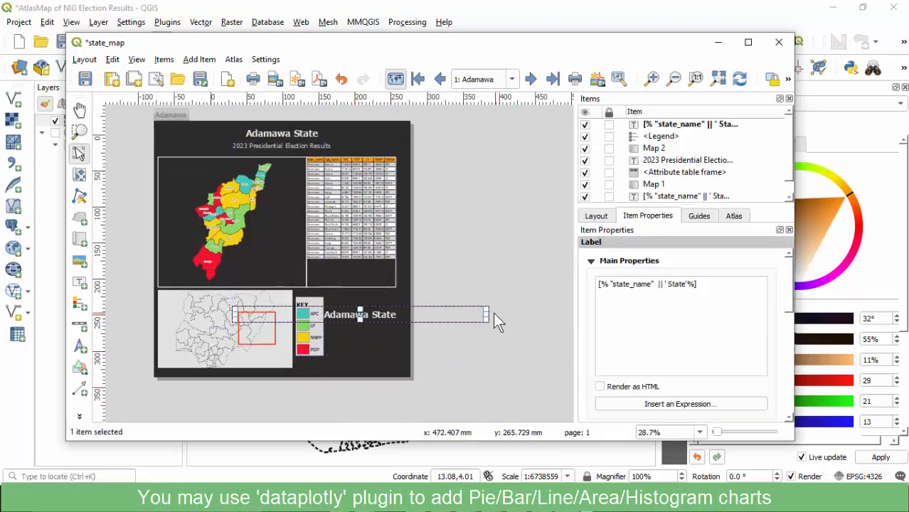
{"action": "left_click_drag", "start_coordinate": [489, 315], "coordinate": [378, 314]}
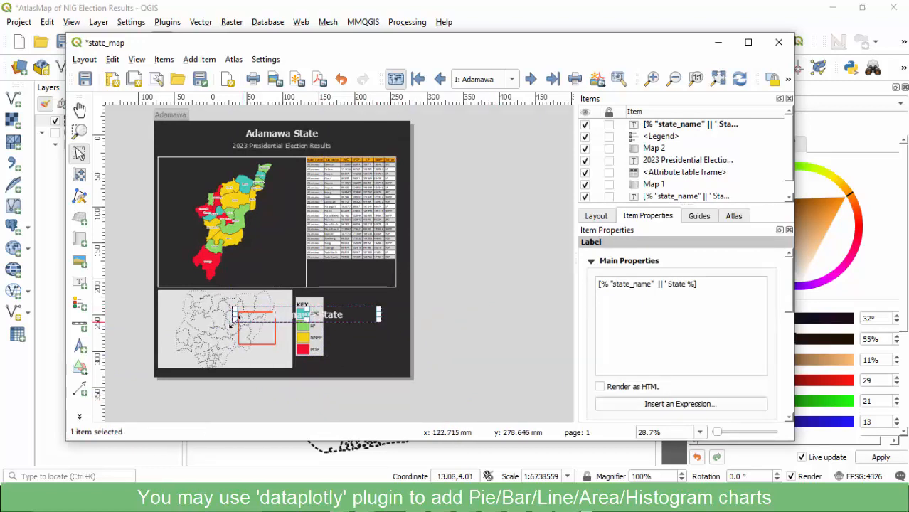
{"action": "left_click_drag", "start_coordinate": [232, 318], "coordinate": [359, 304]}
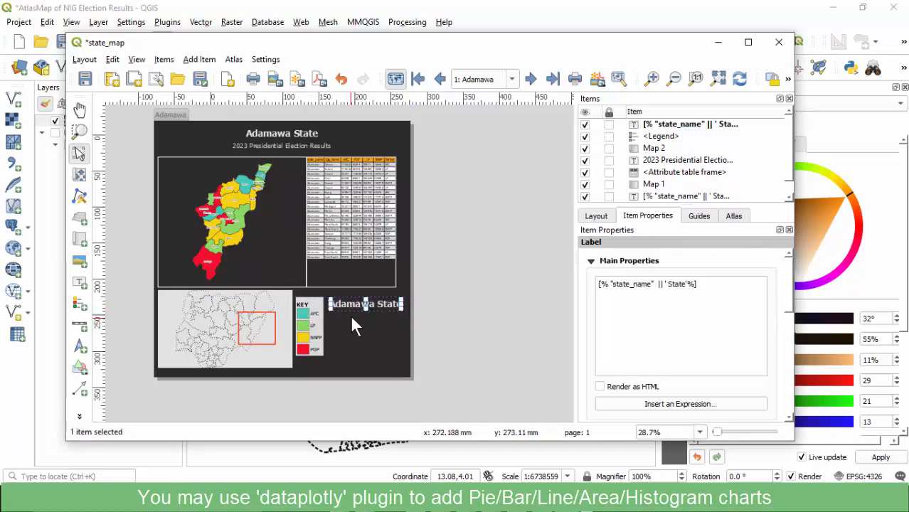
{"action": "left_click_drag", "start_coordinate": [364, 307], "coordinate": [360, 366]}
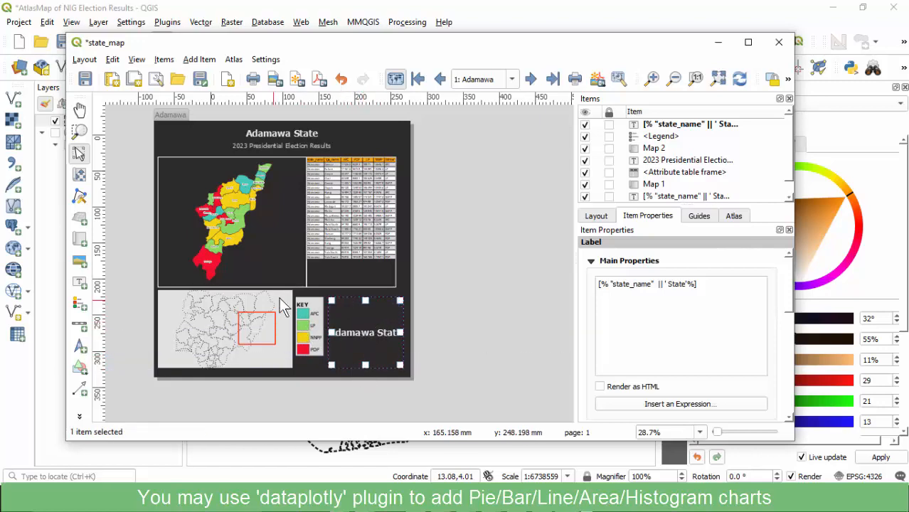
Refresh the layout and move the party legend slightly down beside the overview map.
{"action": "scroll", "coordinate": [496, 298], "scroll_direction": "down", "scroll_amount": 1}
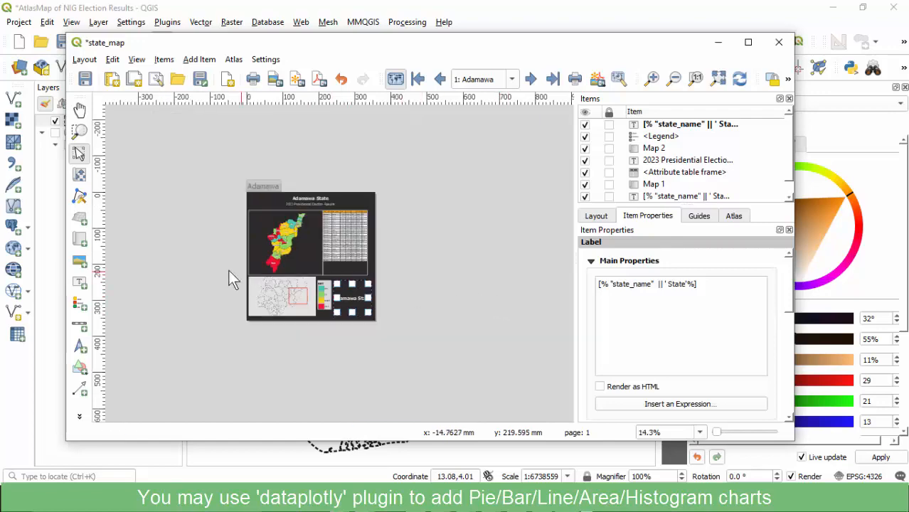
{"action": "scroll", "coordinate": [195, 255], "scroll_direction": "up", "scroll_amount": 2}
{"action": "scroll", "coordinate": [288, 284], "scroll_direction": "down", "scroll_amount": 1}
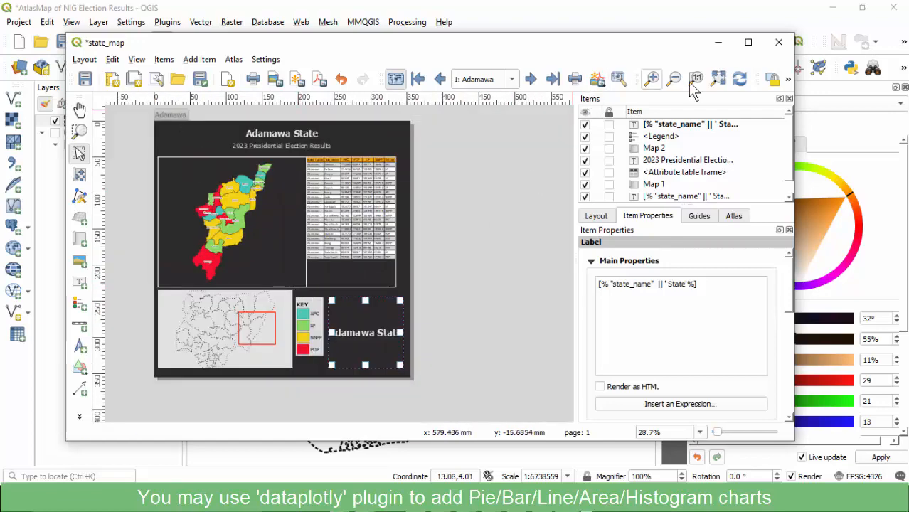
{"action": "left_click", "coordinate": [739, 79]}
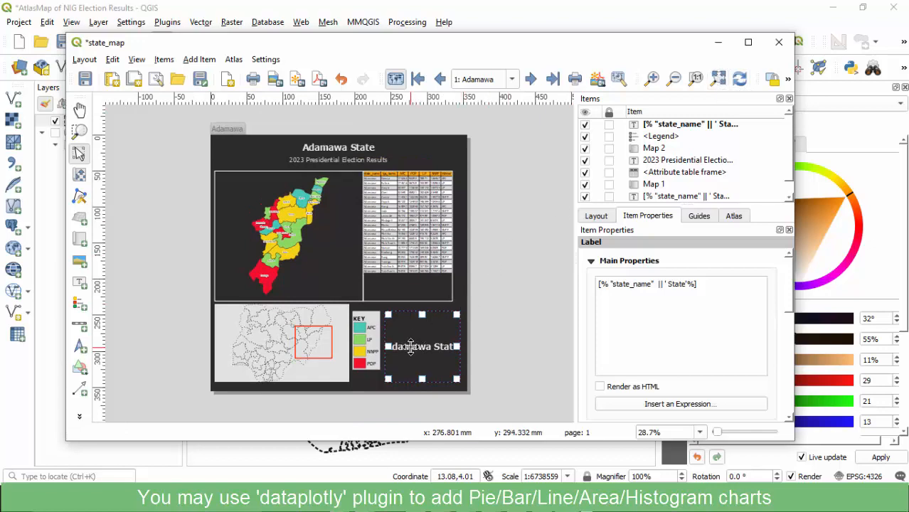
{"action": "left_click", "coordinate": [365, 347]}
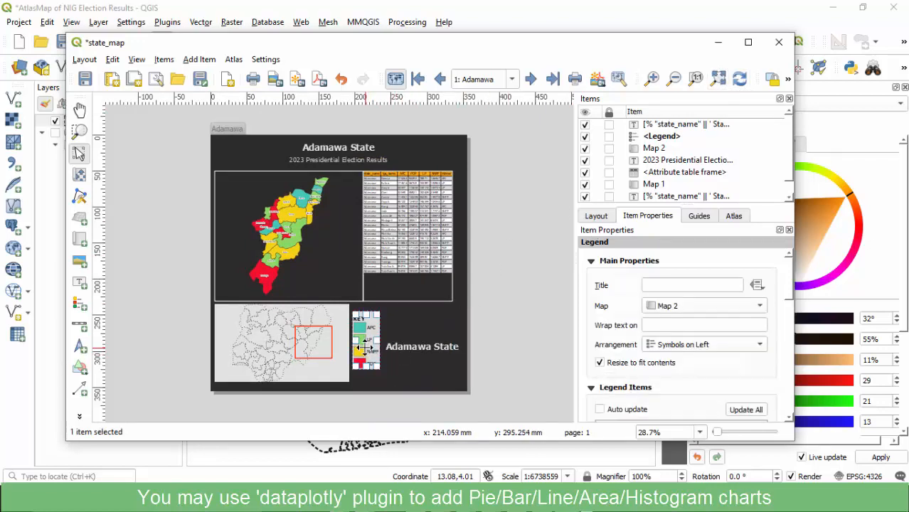
{"action": "left_click_drag", "start_coordinate": [362, 346], "coordinate": [363, 352]}
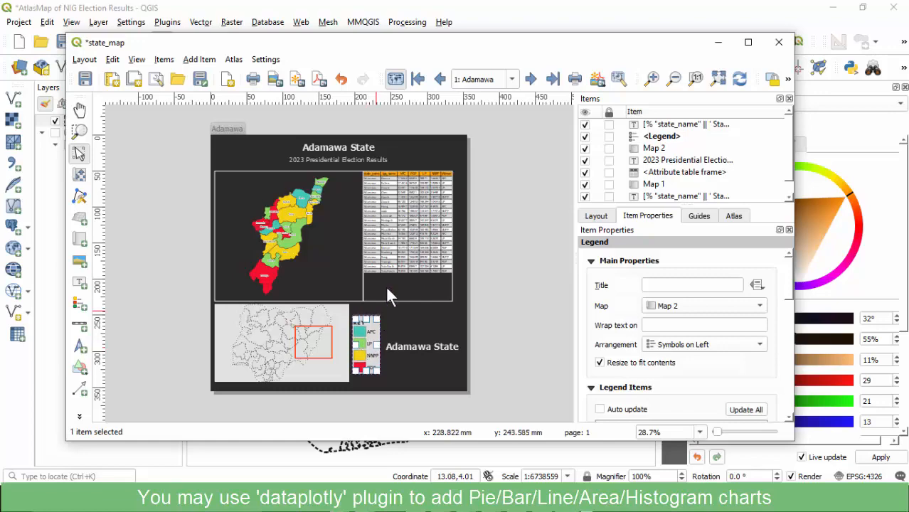
Select the main state map and the results table together and nudge both slightly right to centre them on the page.
{"action": "scroll", "coordinate": [415, 180], "scroll_direction": "up", "scroll_amount": 2}
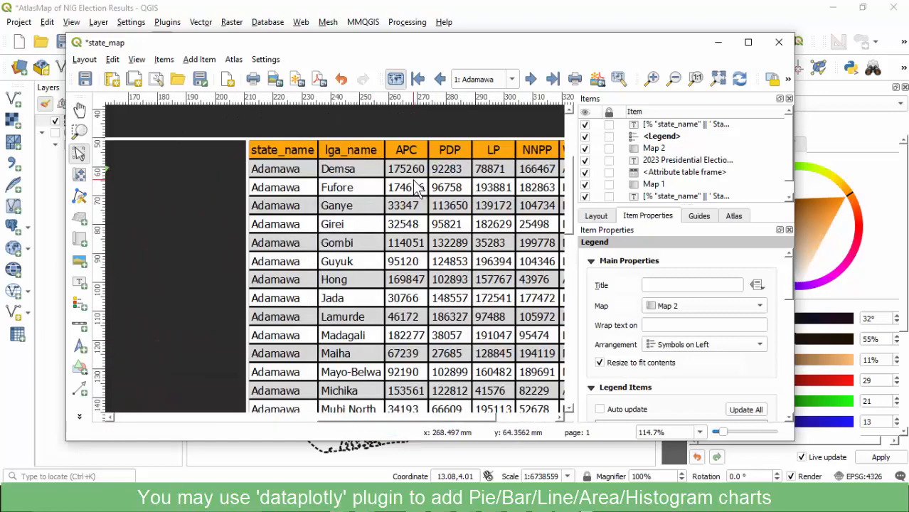
{"action": "scroll", "coordinate": [395, 160], "scroll_direction": "down", "scroll_amount": 2}
{"action": "scroll", "coordinate": [407, 186], "scroll_direction": "up", "scroll_amount": 1}
{"action": "scroll", "coordinate": [409, 197], "scroll_direction": "down", "scroll_amount": 1}
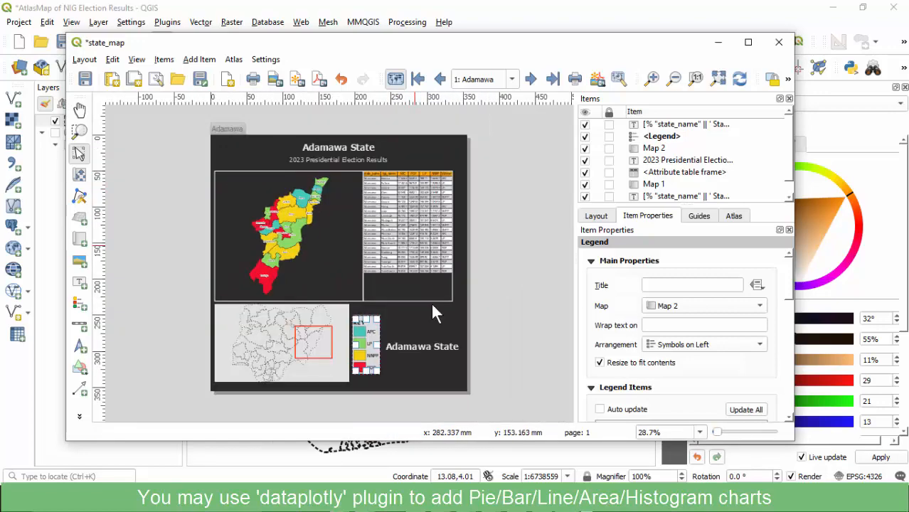
{"action": "left_click", "coordinate": [419, 348]}
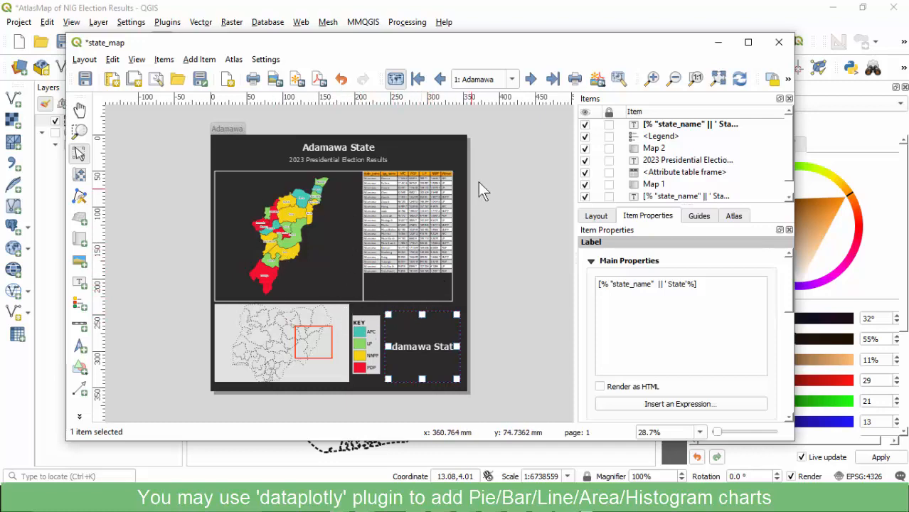
{"action": "mouse_move", "coordinate": [492, 173]}
{"action": "left_mouse_down"}
{"action": "mouse_move", "coordinate": [453, 238]}
{"action": "mouse_move", "coordinate": [206, 277]}
{"action": "left_mouse_up"}
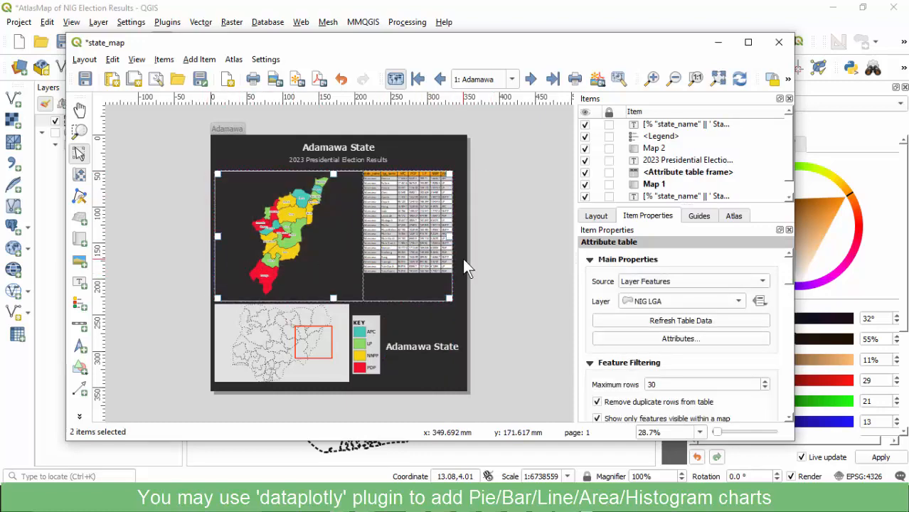
{"action": "key", "text": "Right"}
{"action": "key", "text": "Right"}
{"action": "key", "text": "Right"}
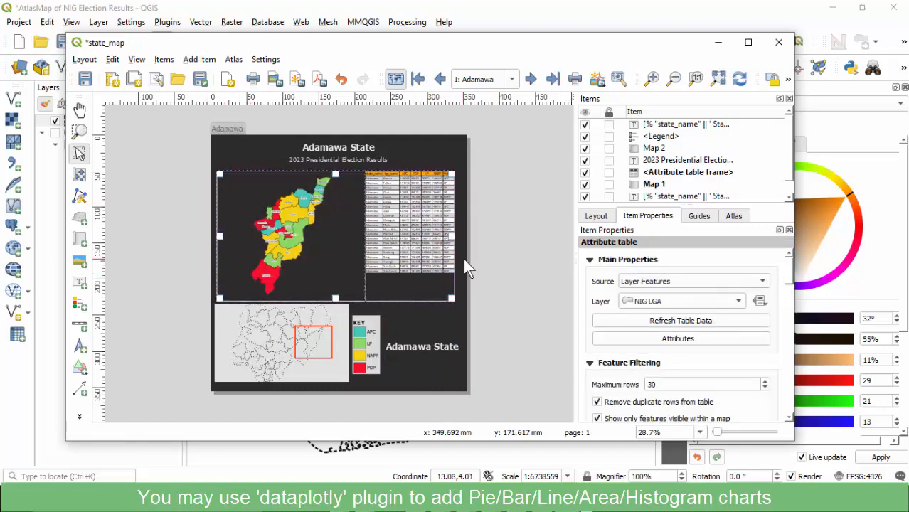
{"action": "key", "text": "Right"}
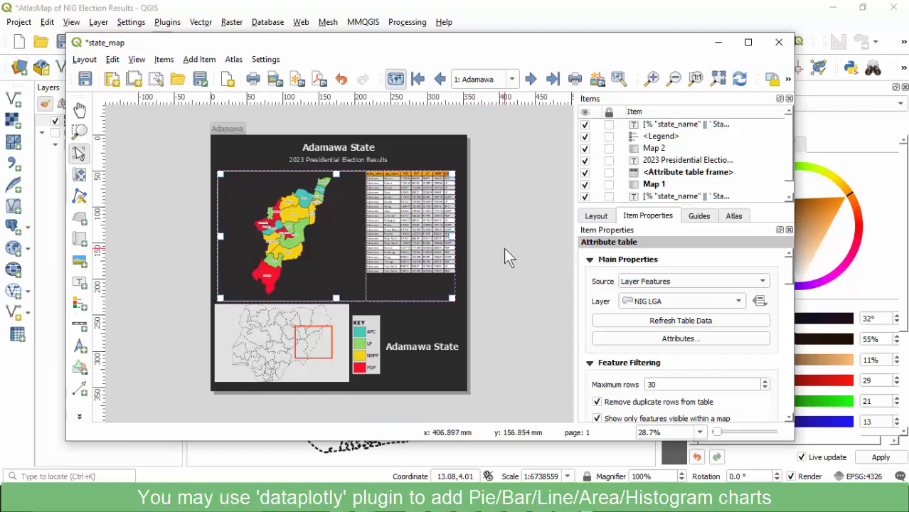
{"action": "left_click", "coordinate": [506, 255]}
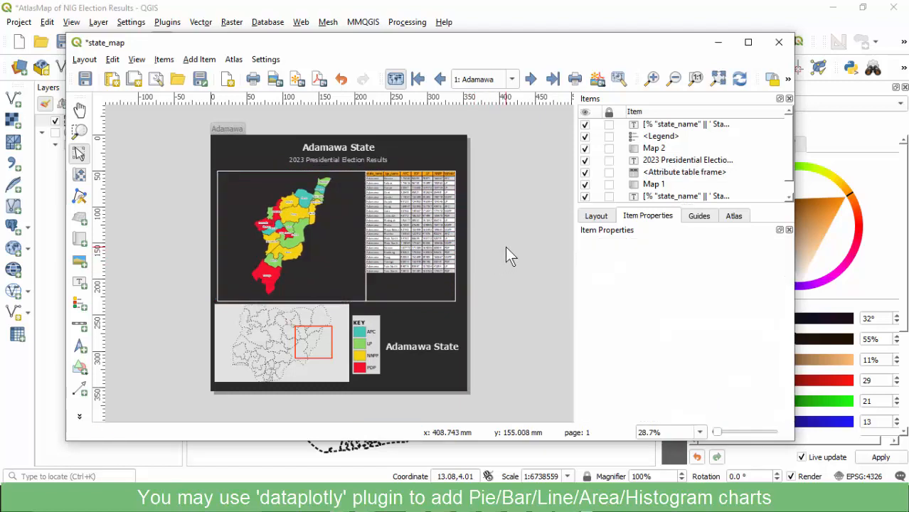
Clear the duplicated label's text and start a new expression for it with the "Geo Zone" field.
{"action": "left_click", "coordinate": [409, 346]}
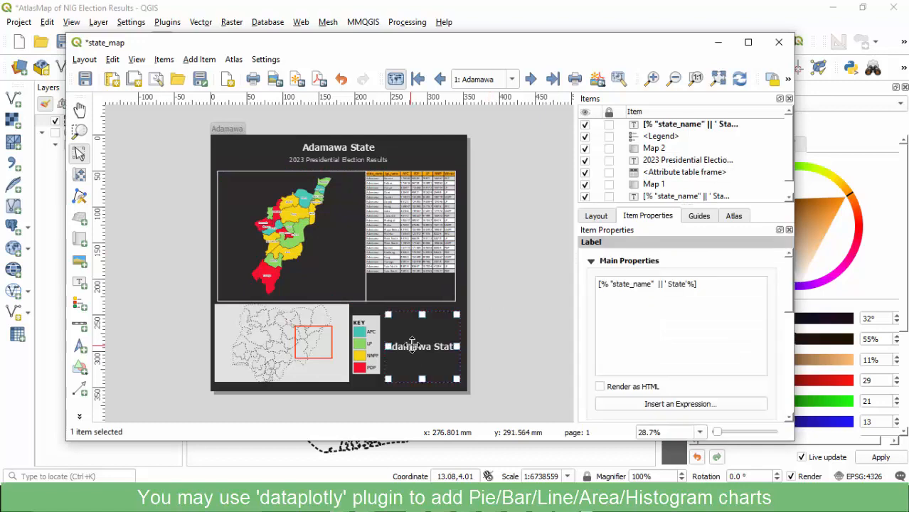
{"action": "left_click_drag", "start_coordinate": [714, 285], "coordinate": [552, 281]}
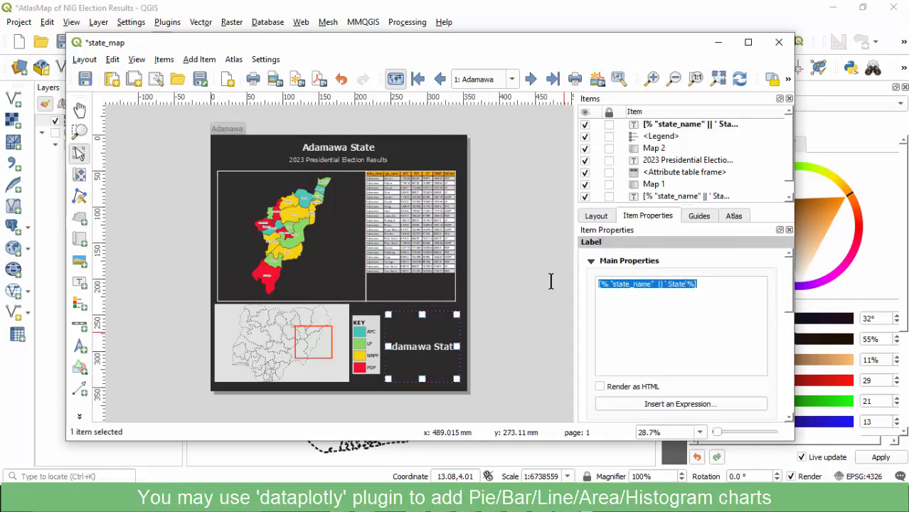
{"action": "key", "text": "BackSpace"}
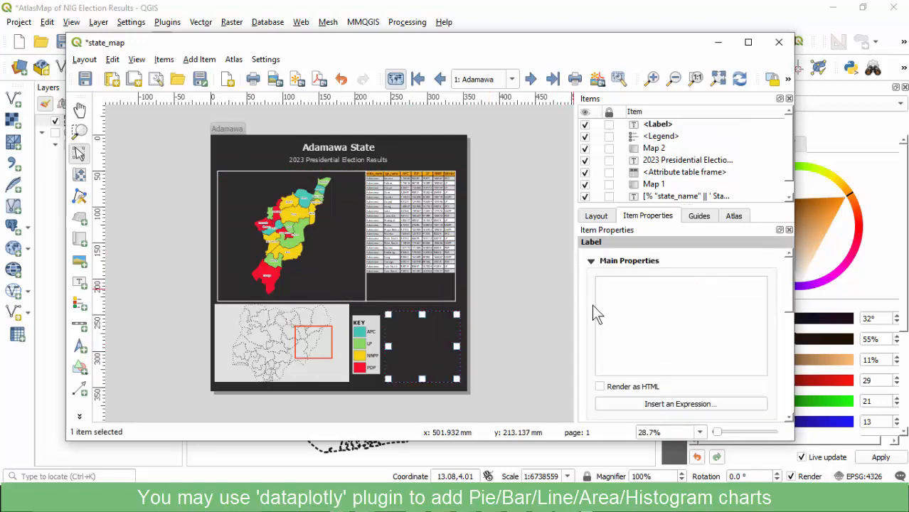
{"action": "left_click", "coordinate": [684, 403]}
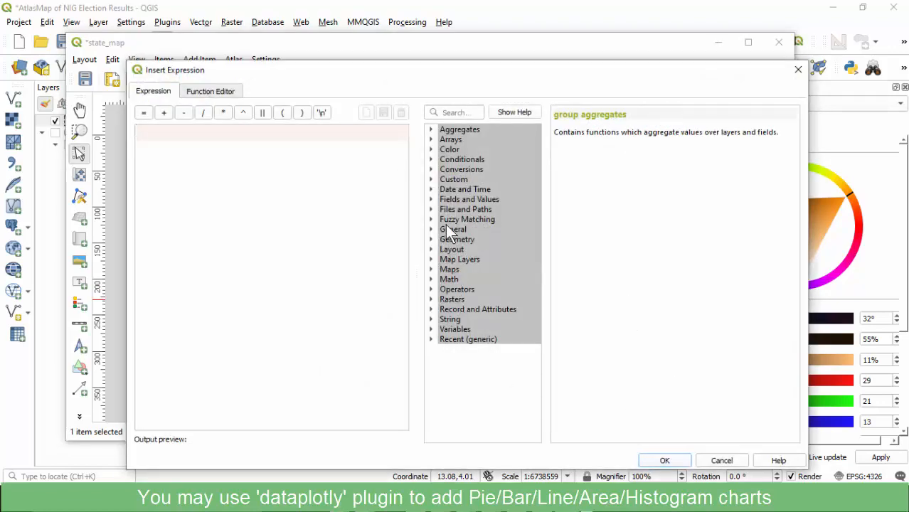
{"action": "left_click", "coordinate": [430, 200]}
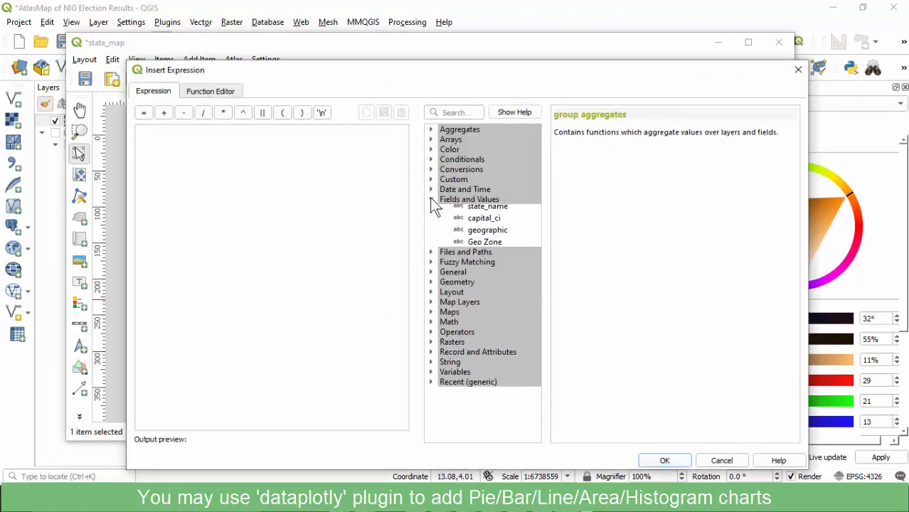
{"action": "left_click", "coordinate": [485, 257]}
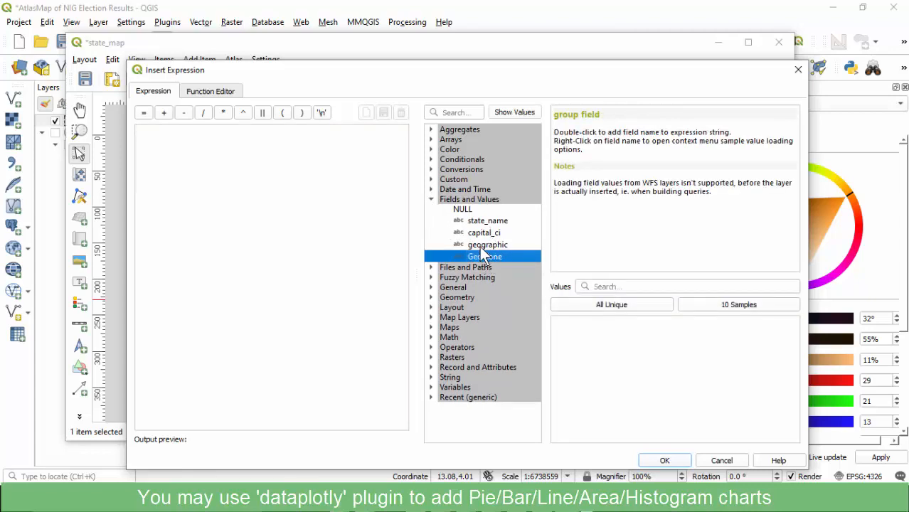
{"action": "double_click", "coordinate": [482, 254]}
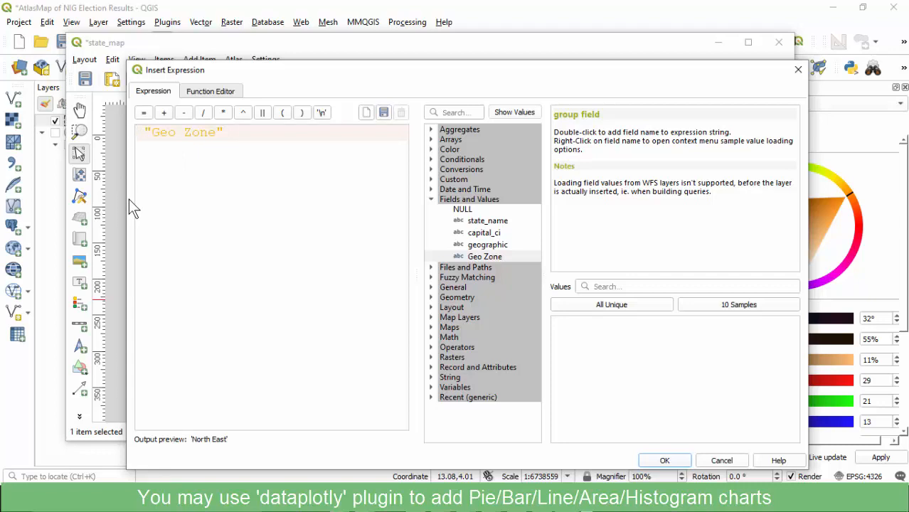
Put the text 'Geopolitical' in front of the "Geo Zone" field, joined with the || operator.
{"action": "type", "text": "''"}
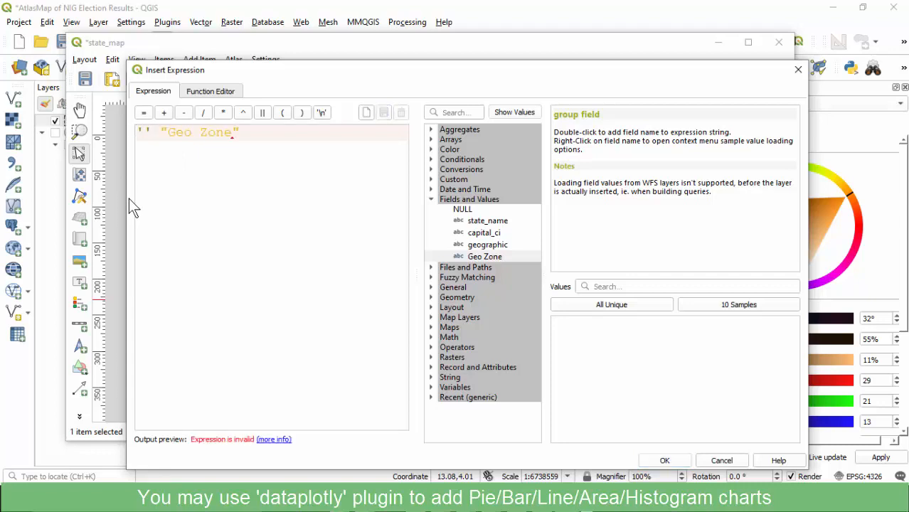
{"action": "type", "text": " ||"}
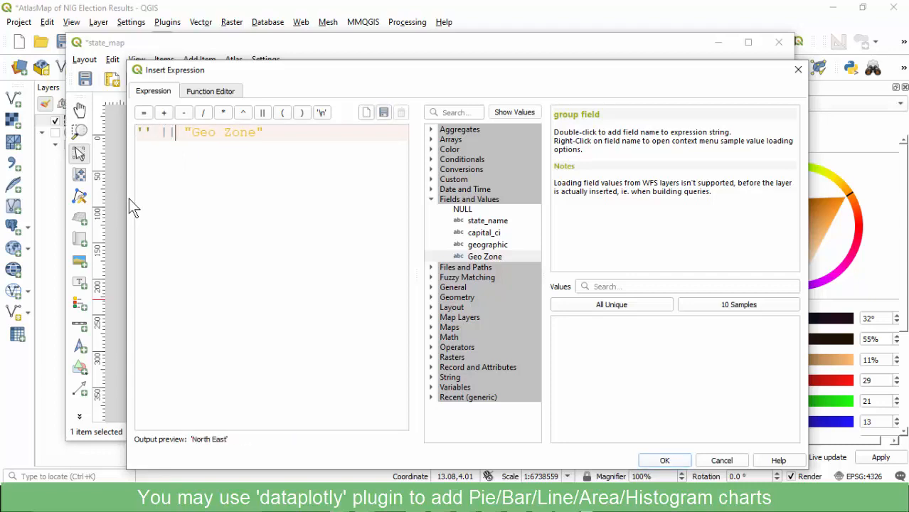
{"action": "key", "text": "Left"}
{"action": "key", "text": "Left"}
{"action": "key", "text": "Left"}
{"action": "key", "text": "Left"}
{"action": "type", "text": "Geo"}
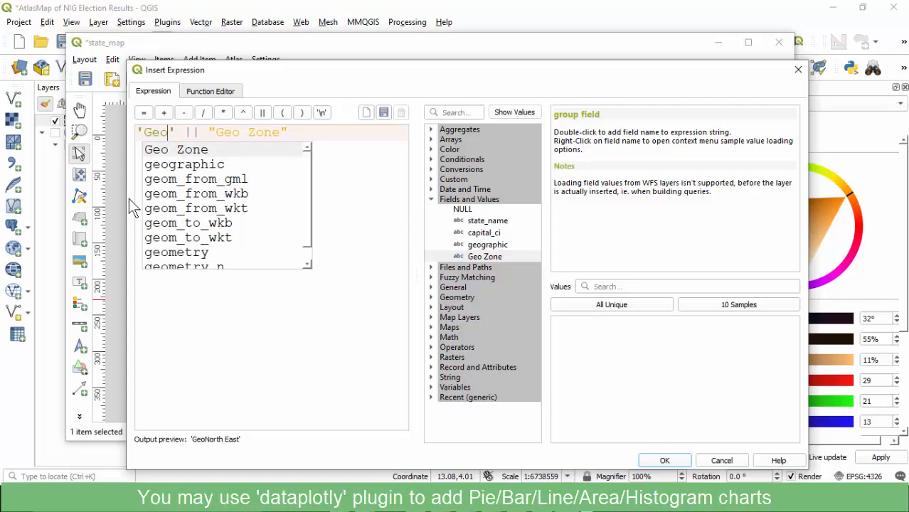
{"action": "type", "text": "politi"}
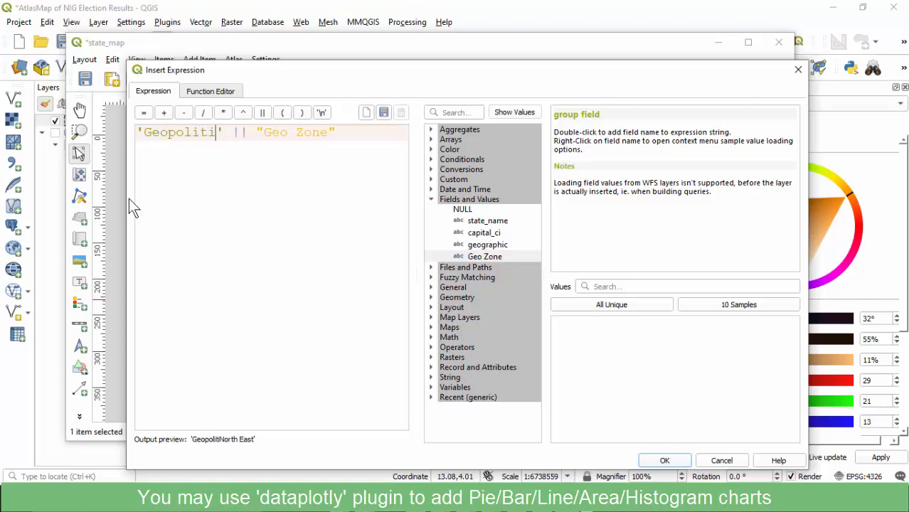
{"action": "type", "text": "cal"}
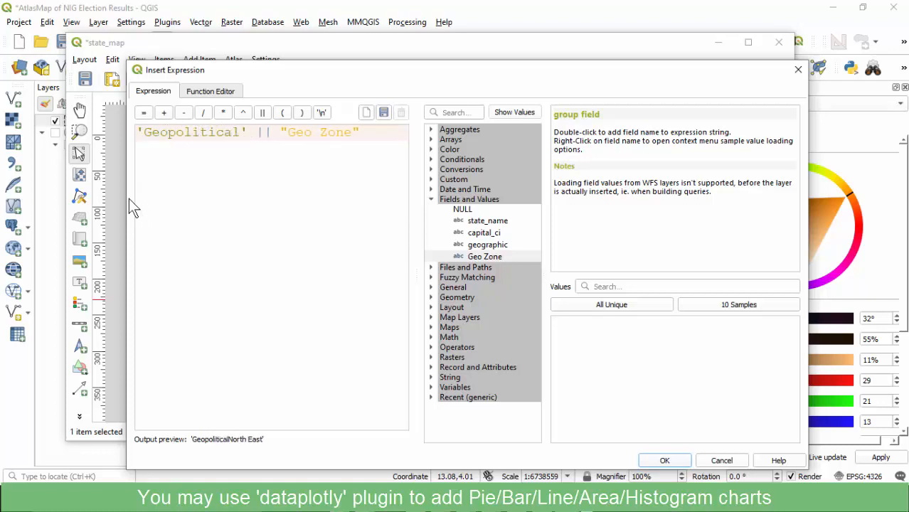
Respell the prefix as 'Geopolytical' and extend it to read 'Geopolytical zone: '.
{"action": "key", "text": "Left"}
{"action": "key", "text": "Left"}
{"action": "key", "text": "Left"}
{"action": "key", "text": "Left"}
{"action": "key", "text": "Left"}
{"action": "key", "text": "BackSpace"}
{"action": "type", "text": "y"}
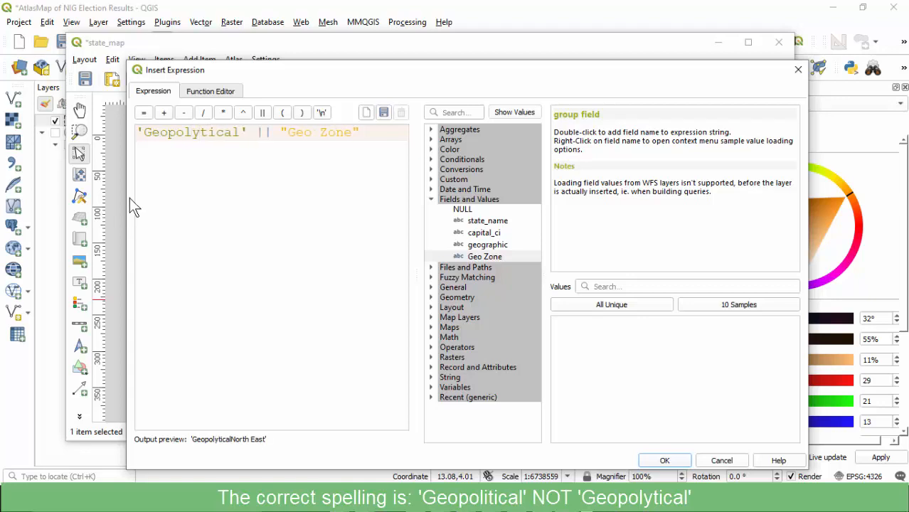
{"action": "key", "text": "Right"}
{"action": "key", "text": "Right"}
{"action": "key", "text": "Right"}
{"action": "key", "text": "Right"}
{"action": "key", "text": "Right"}
{"action": "type", "text": "zone"}
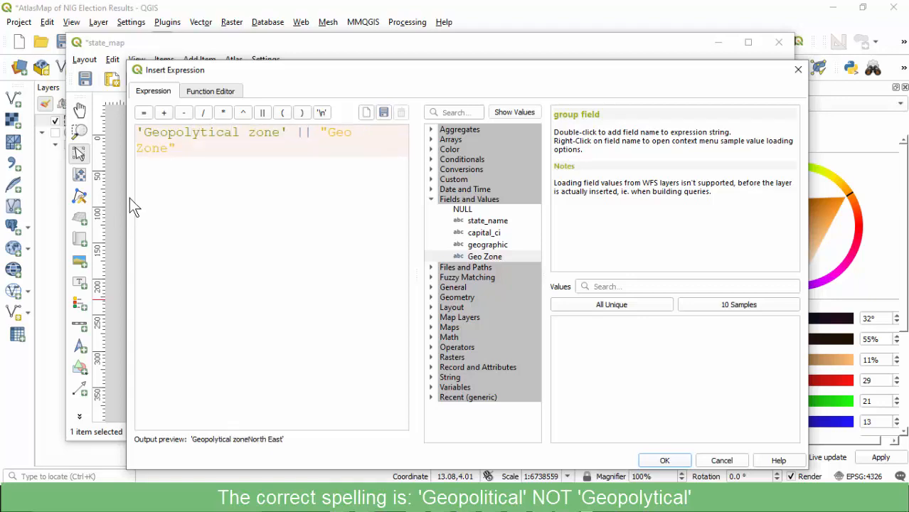
{"action": "type", "text": ":"}
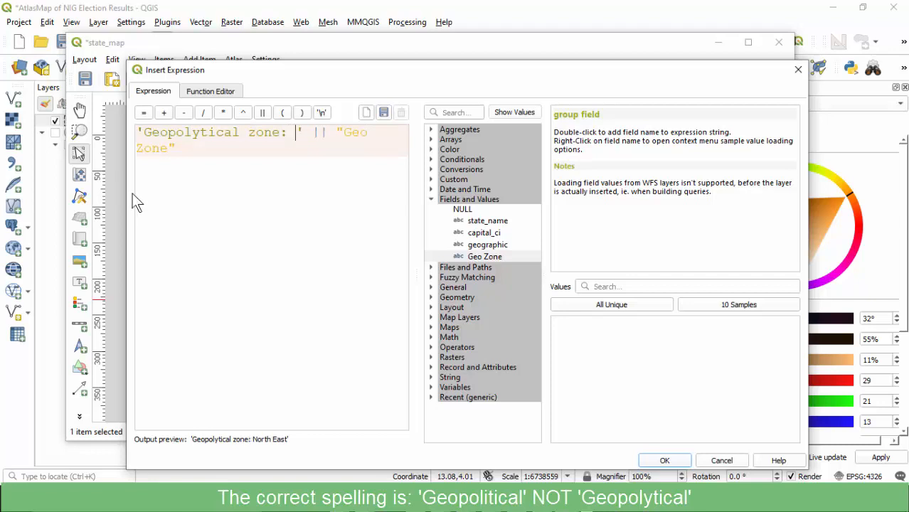
{"action": "left_click", "coordinate": [192, 146]}
{"action": "key", "text": "Return"}
{"action": "key", "text": "Return"}
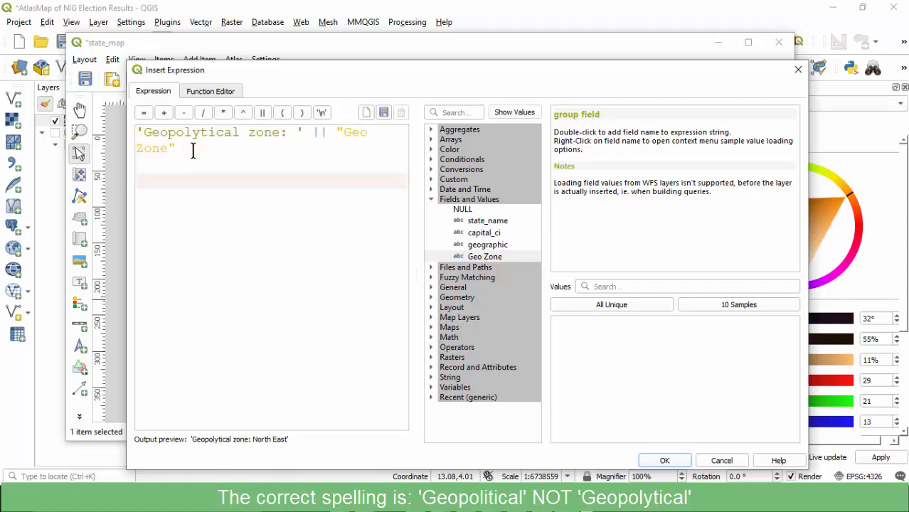
{"action": "left_click", "coordinate": [193, 149]}
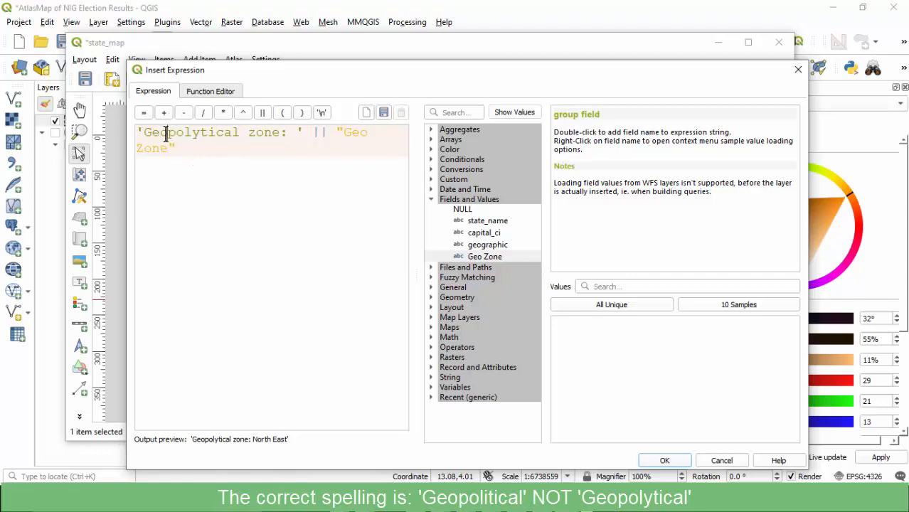
{"action": "left_click", "coordinate": [163, 132]}
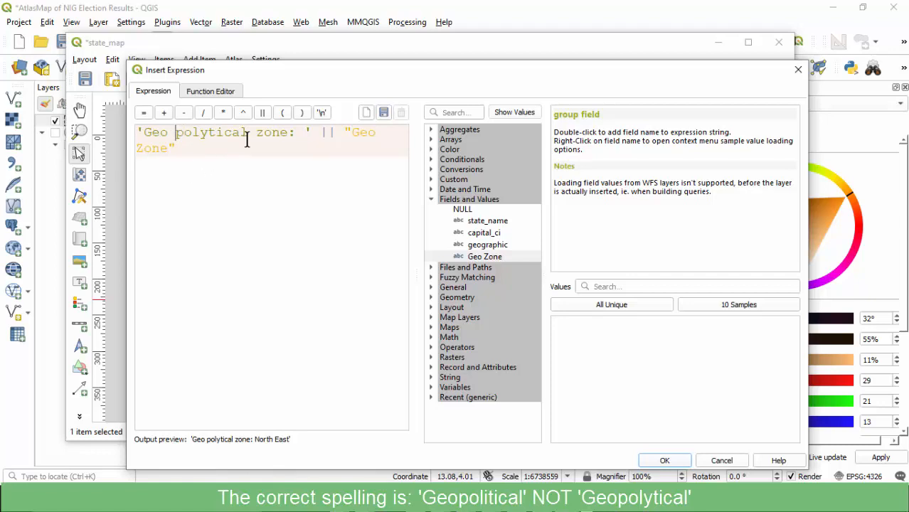
{"action": "key", "text": "BackSpace"}
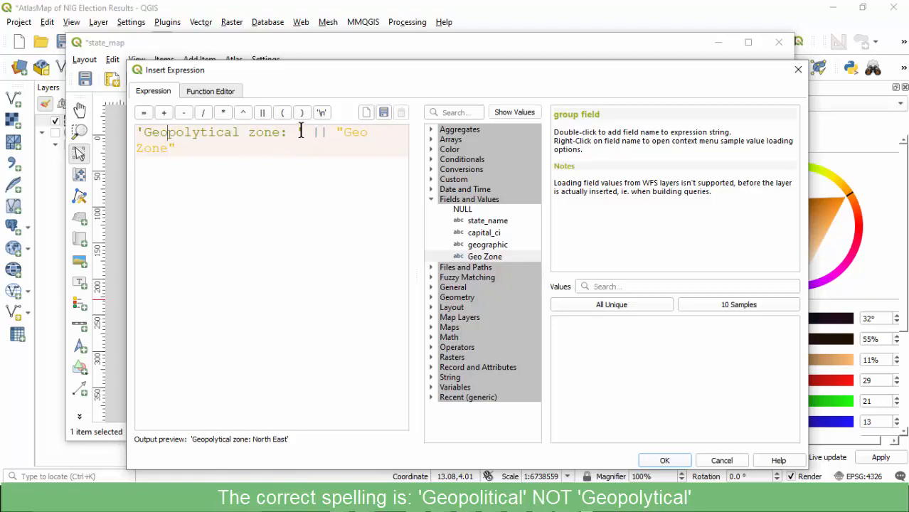
Insert the finished zone expression into the label and reselect that label on the layout.
{"action": "left_click", "coordinate": [664, 461]}
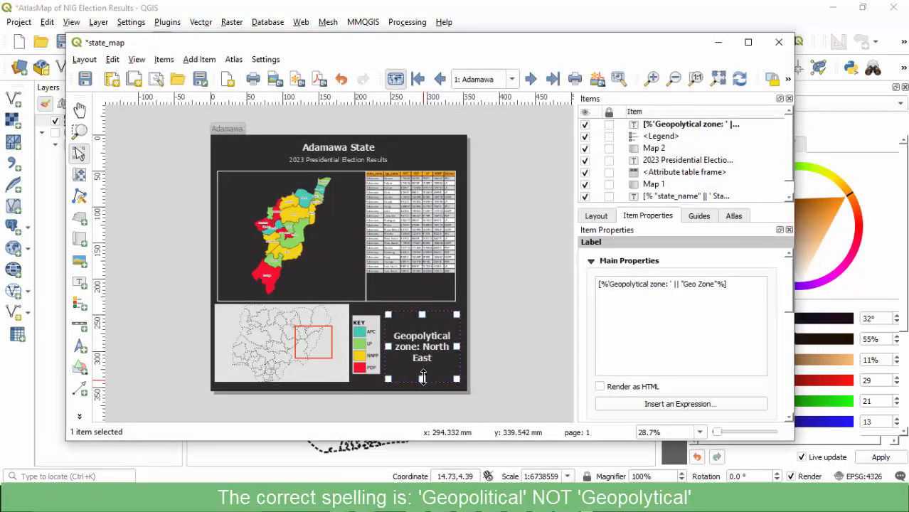
{"action": "left_click", "coordinate": [503, 332]}
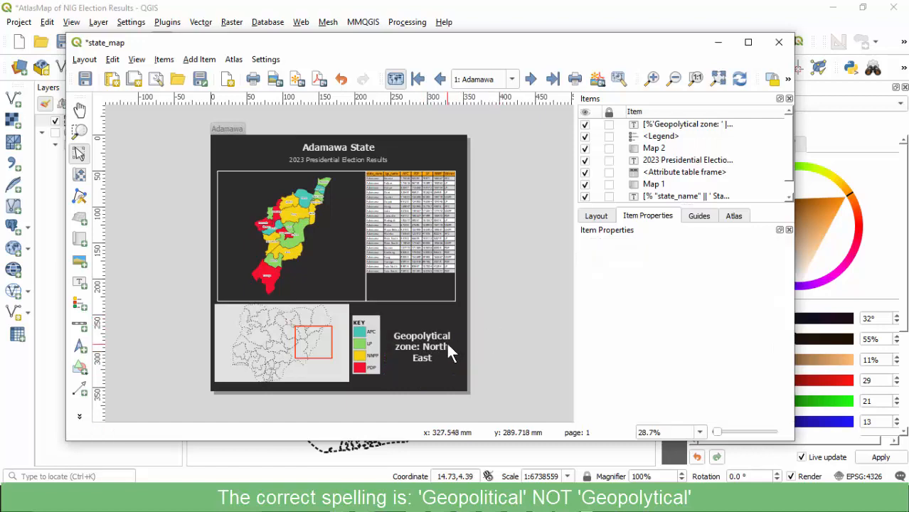
{"action": "left_click", "coordinate": [424, 342]}
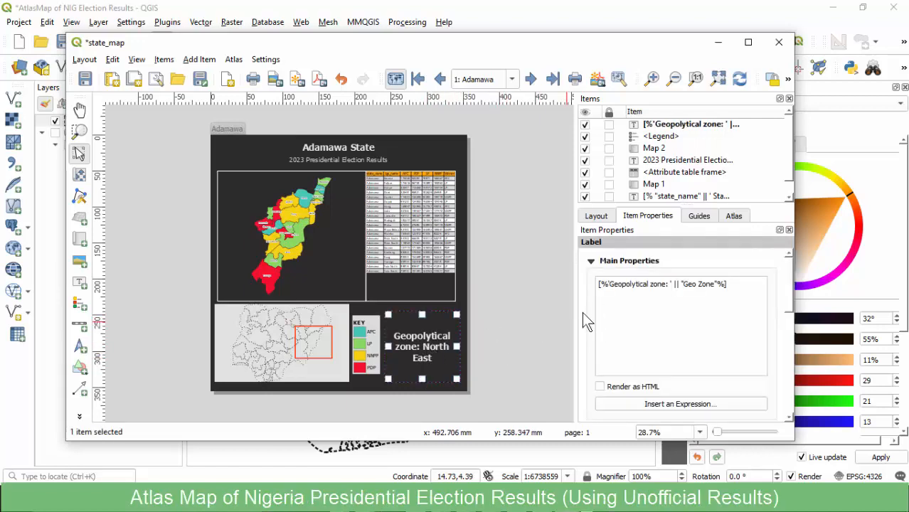
{"action": "scroll", "coordinate": [541, 303], "scroll_direction": "down", "scroll_amount": 2}
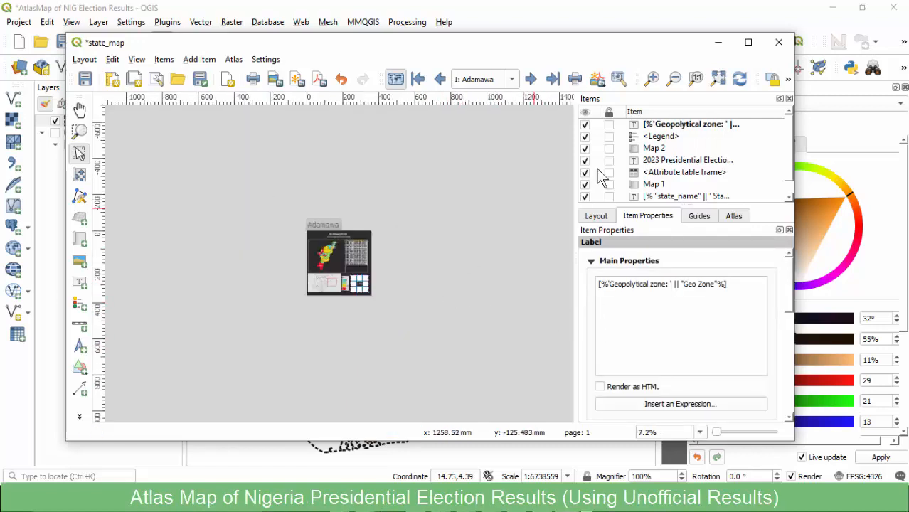
Check the geopolitical zone label on the Imo, Ogun and Abuja atlas pages.
{"action": "left_click", "coordinate": [718, 78]}
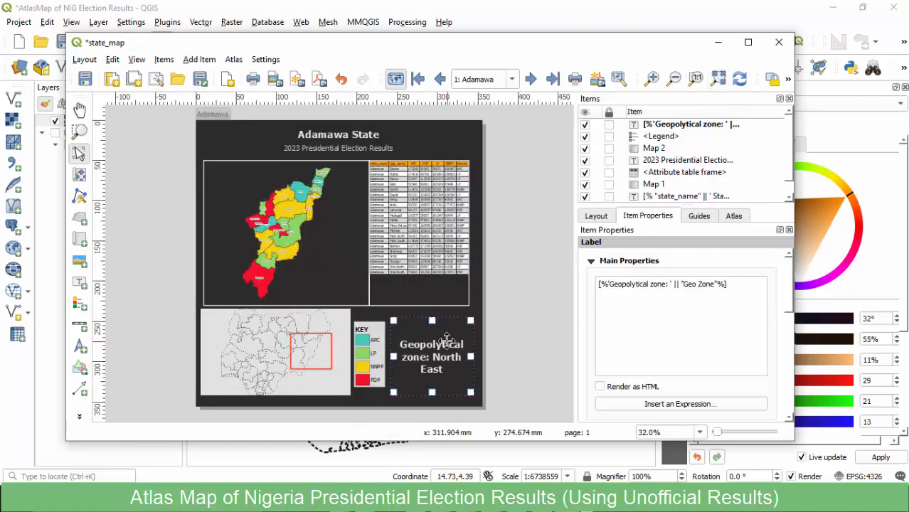
{"action": "left_click", "coordinate": [513, 79]}
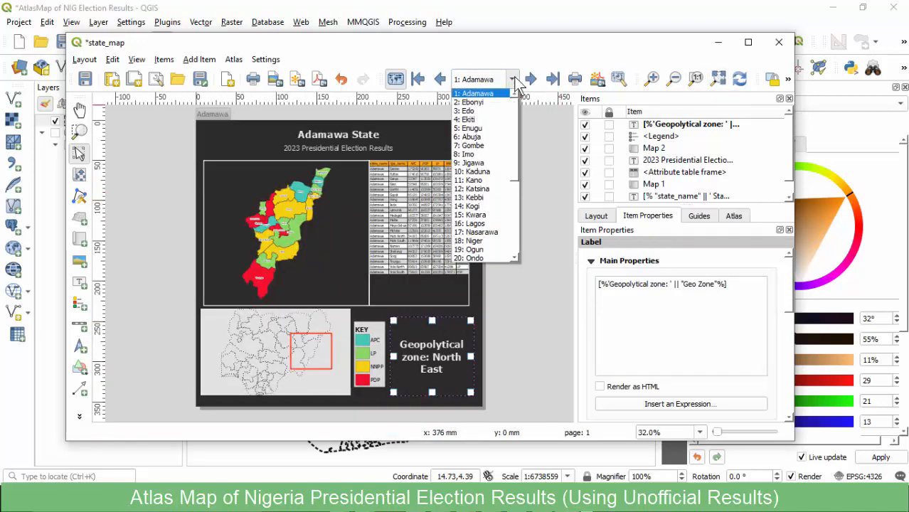
{"action": "left_click", "coordinate": [482, 154]}
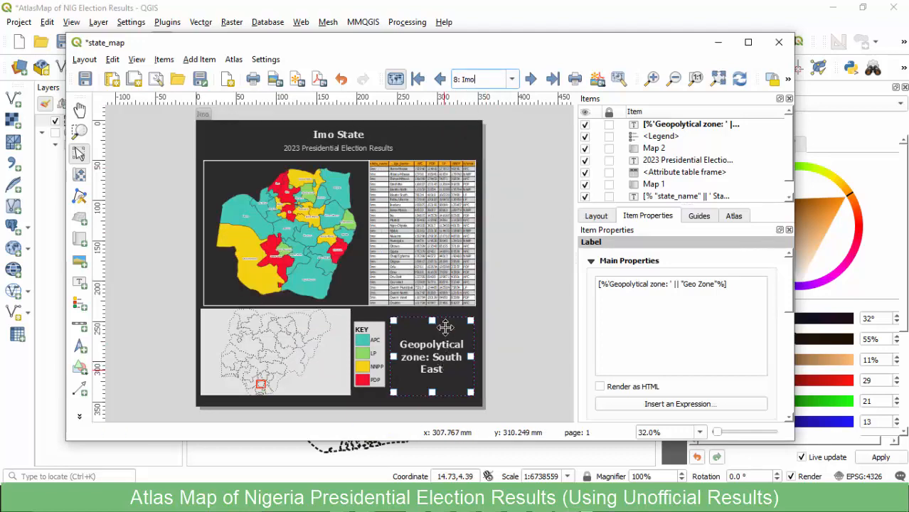
{"action": "left_click", "coordinate": [511, 79]}
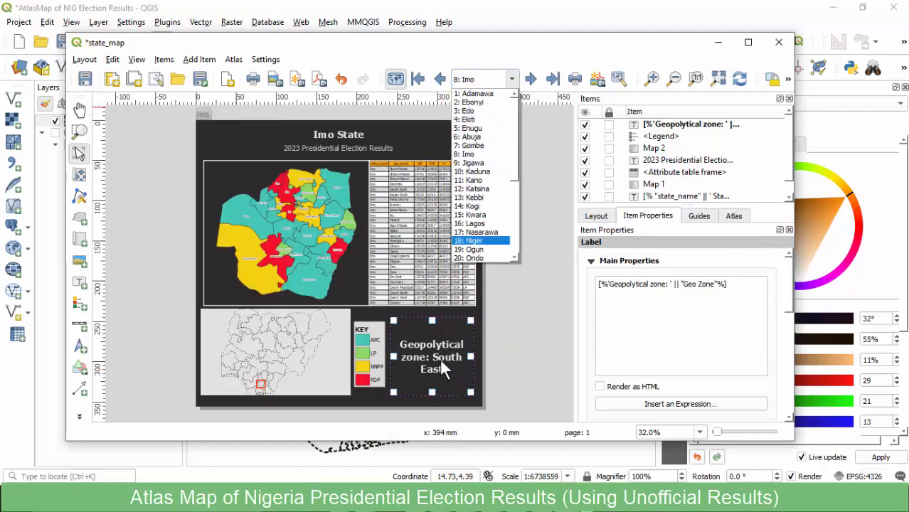
{"action": "left_click", "coordinate": [485, 248]}
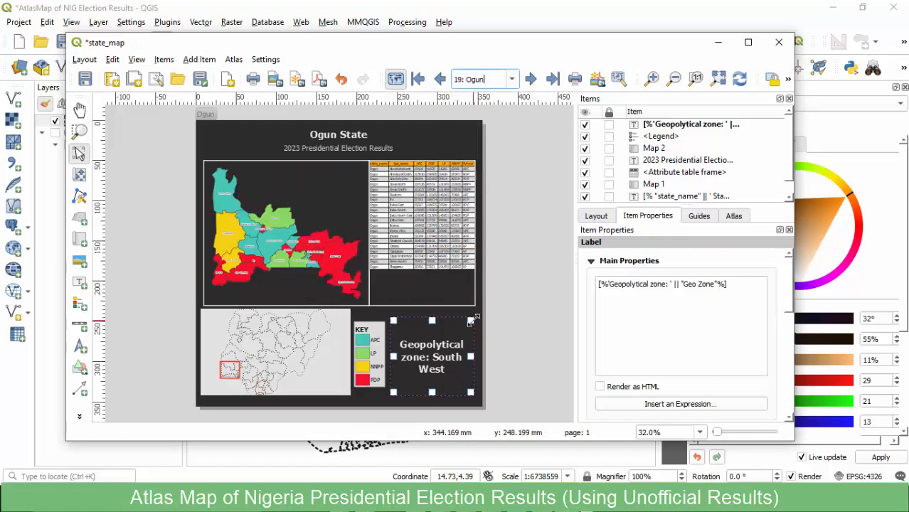
{"action": "left_click", "coordinate": [517, 81]}
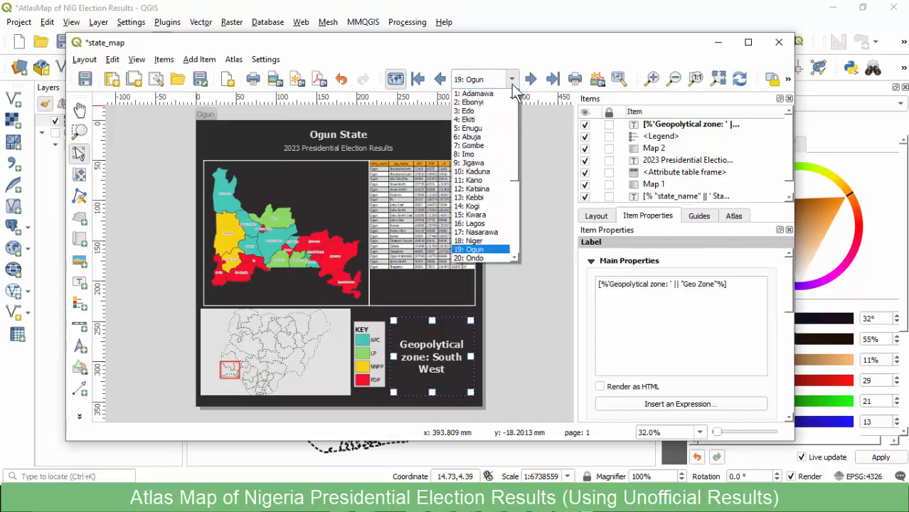
{"action": "left_click", "coordinate": [478, 136]}
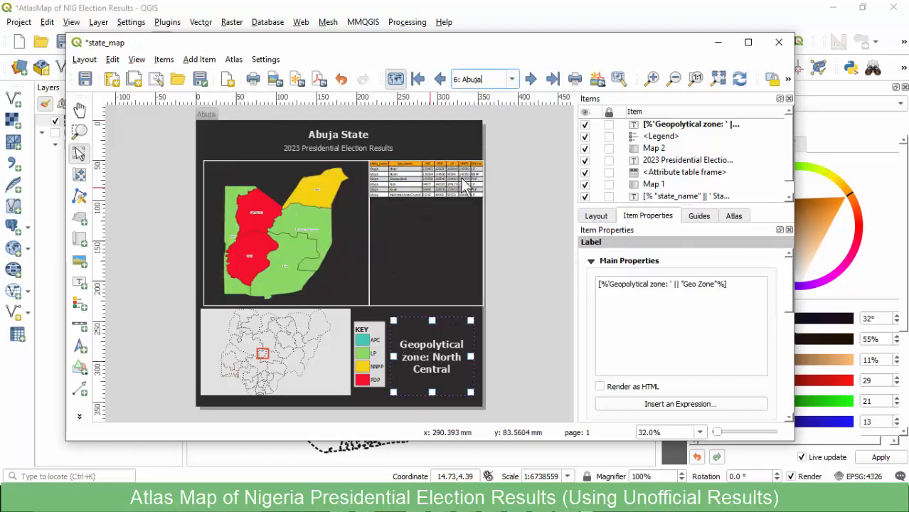
Step through the atlas pages that follow Abuja, up to Kaduna, checking the map, table and zone label.
{"action": "left_click", "coordinate": [531, 81]}
{"action": "left_click", "coordinate": [531, 81]}
{"action": "left_click", "coordinate": [531, 80]}
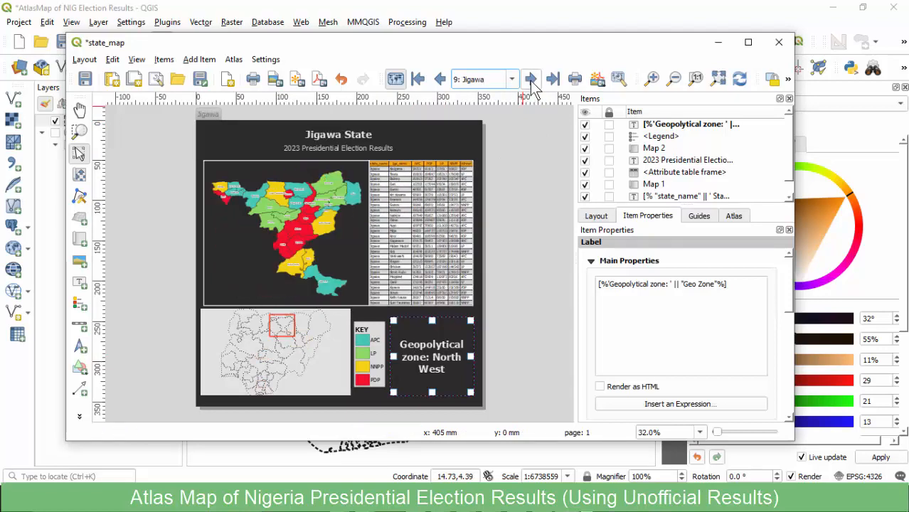
{"action": "left_click", "coordinate": [531, 80]}
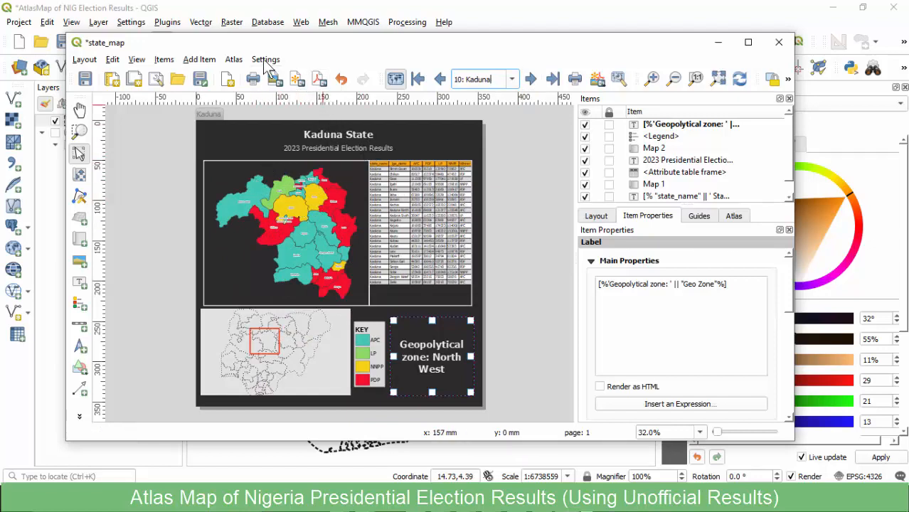
Open the atlas output filename expression for editing and set its text prefix to 'PresidentialElecResult_'.
{"action": "left_click", "coordinate": [234, 60]}
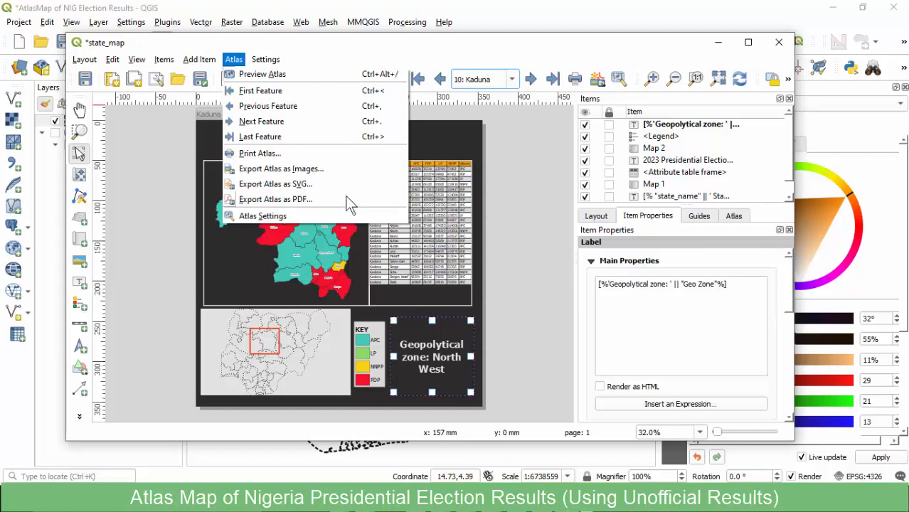
{"action": "left_click", "coordinate": [456, 44]}
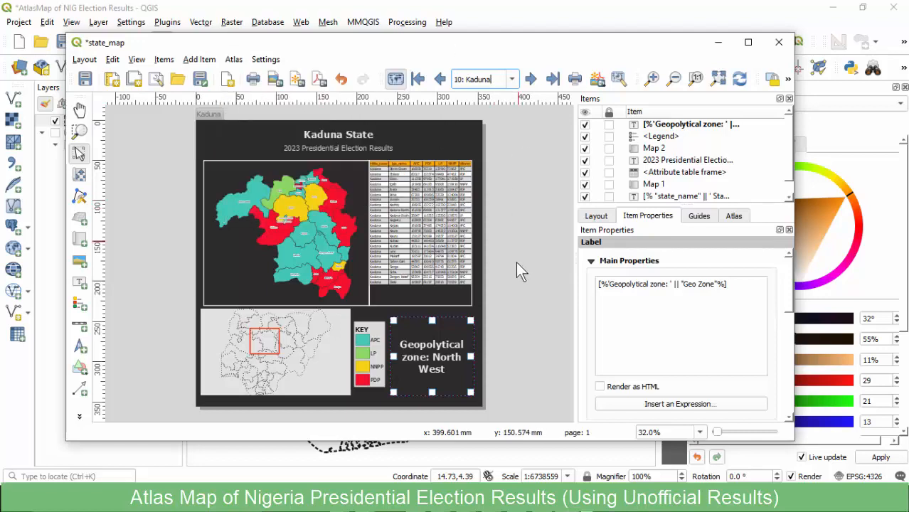
{"action": "left_click", "coordinate": [735, 217]}
{"action": "scroll", "coordinate": [618, 310], "scroll_direction": "down", "scroll_amount": 2}
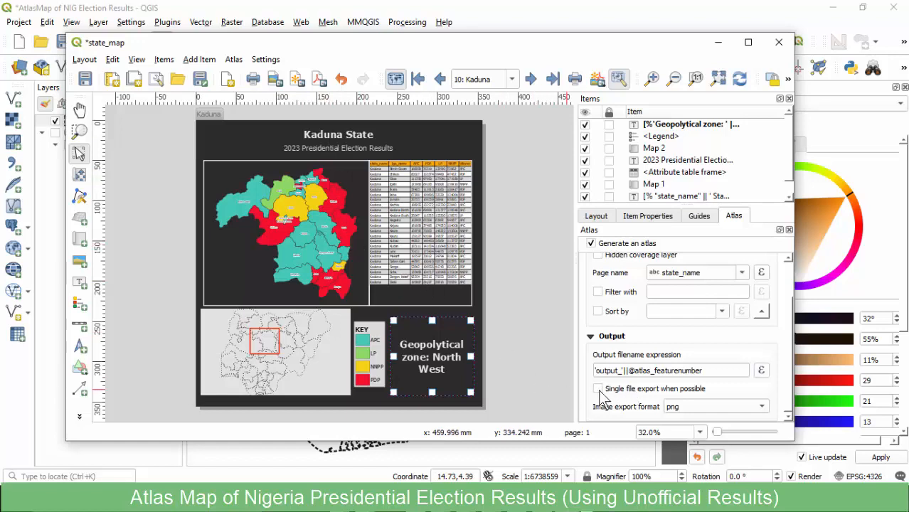
{"action": "left_click", "coordinate": [763, 368]}
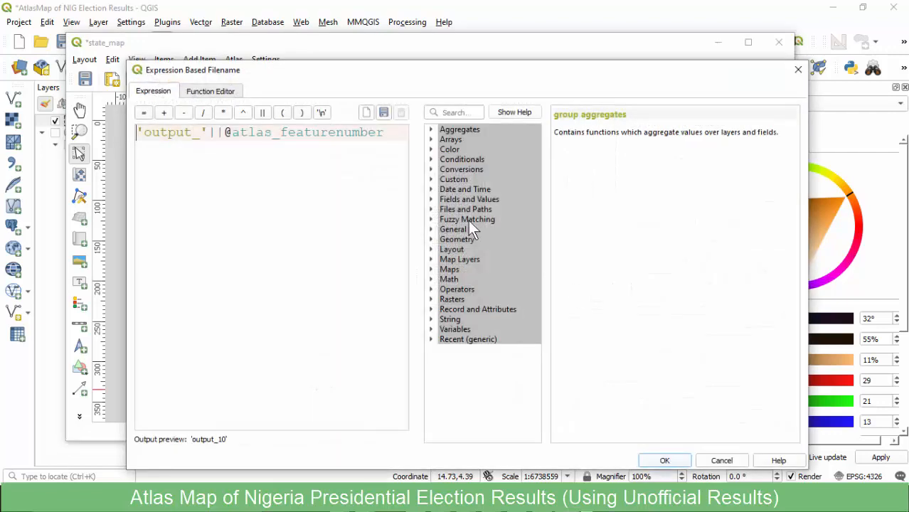
{"action": "left_click_drag", "start_coordinate": [191, 134], "coordinate": [142, 138]}
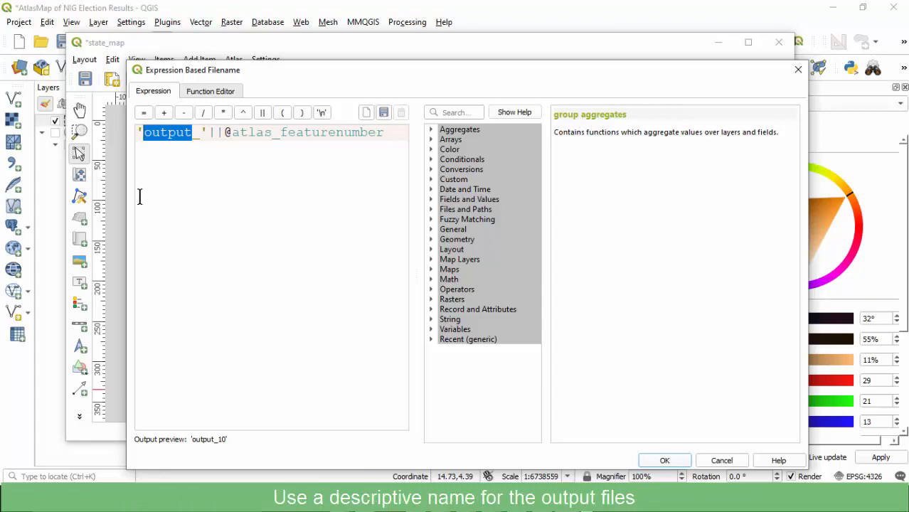
{"action": "type", "text": "P"}
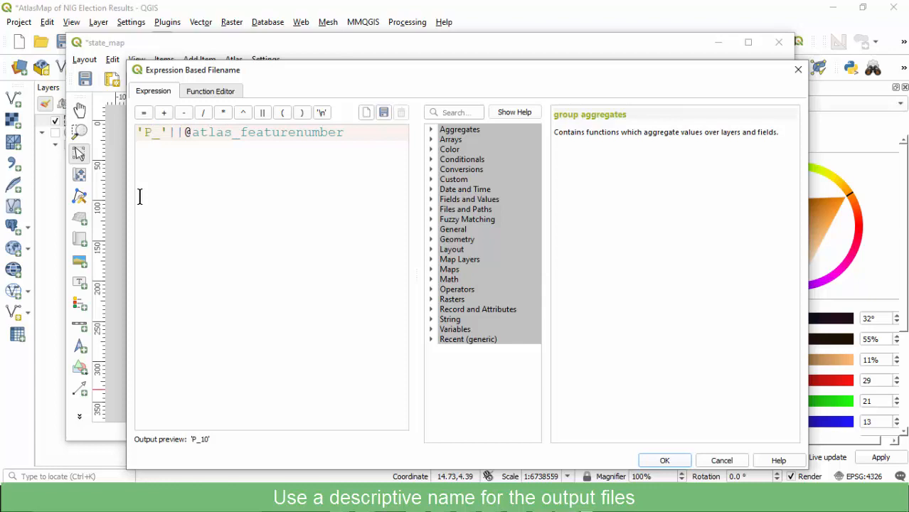
{"action": "type", "text": "re"}
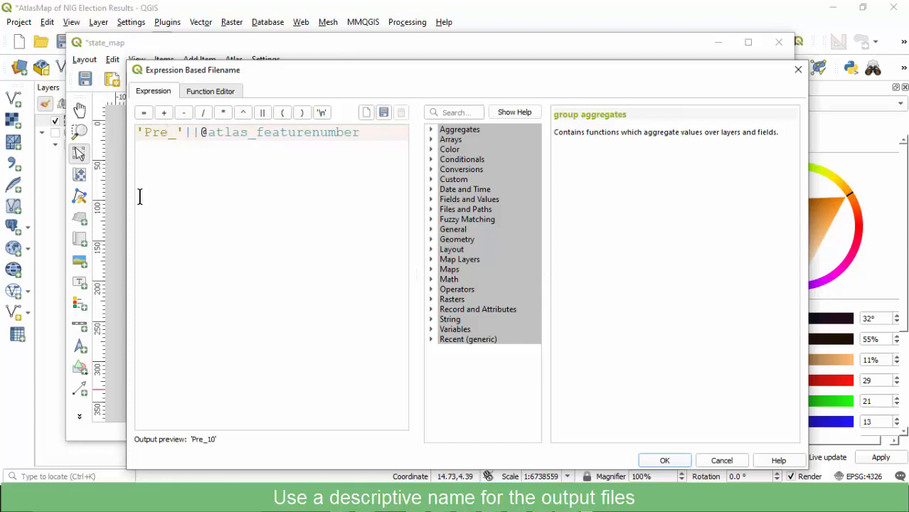
{"action": "type", "text": "sidenti"}
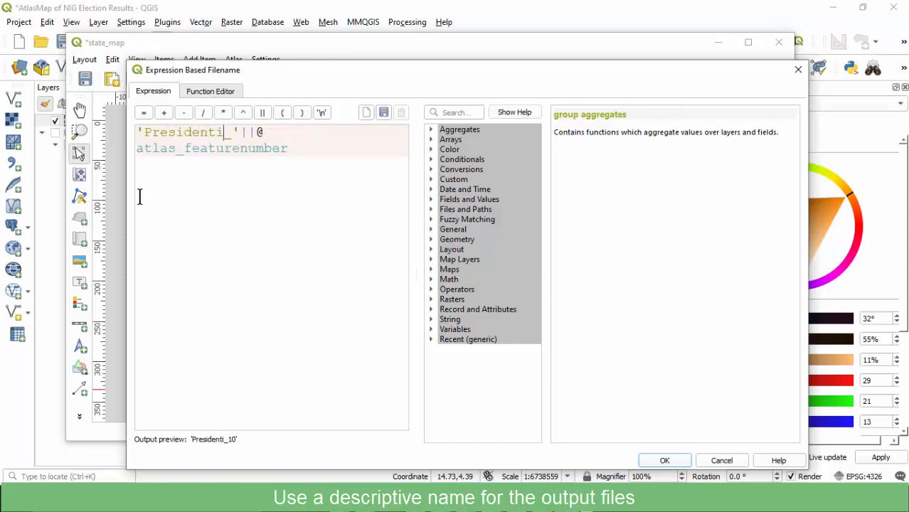
{"action": "type", "text": "al"}
{"action": "type", "text": "ElecR"}
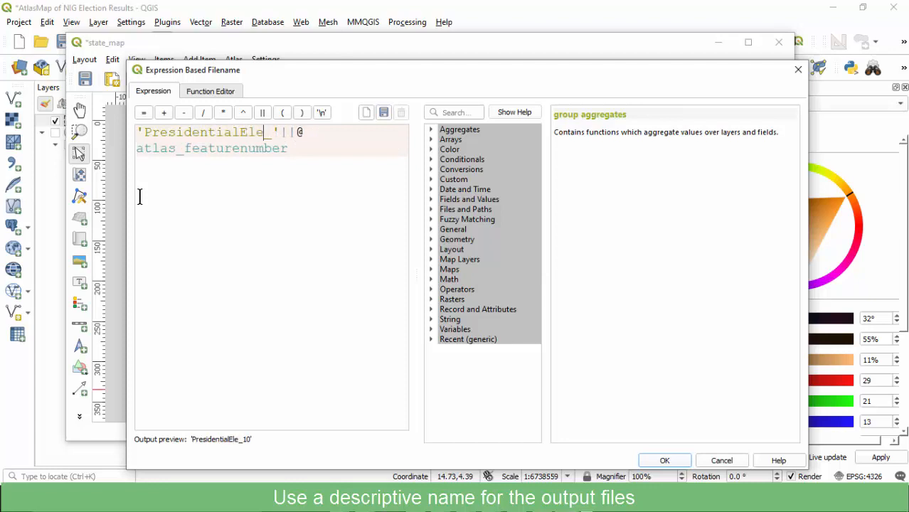
{"action": "type", "text": "esult"}
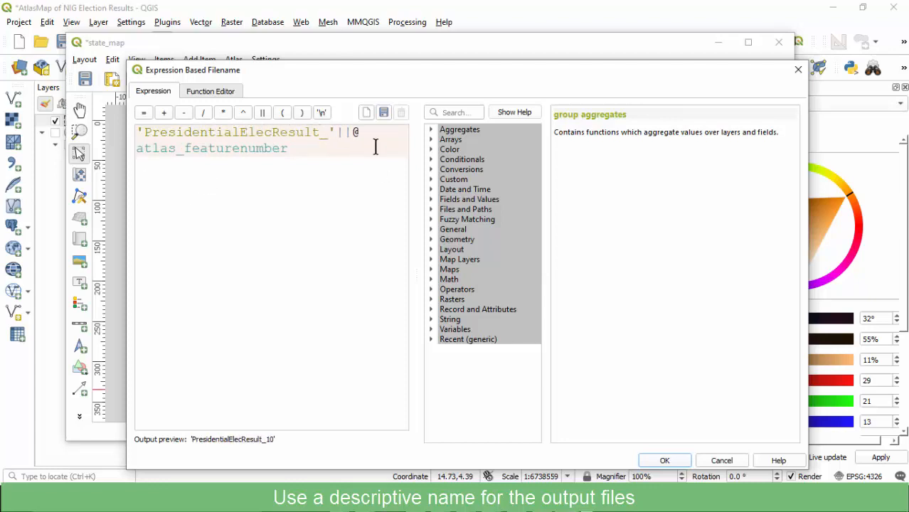
{"action": "left_click_drag", "start_coordinate": [356, 140], "coordinate": [361, 154]}
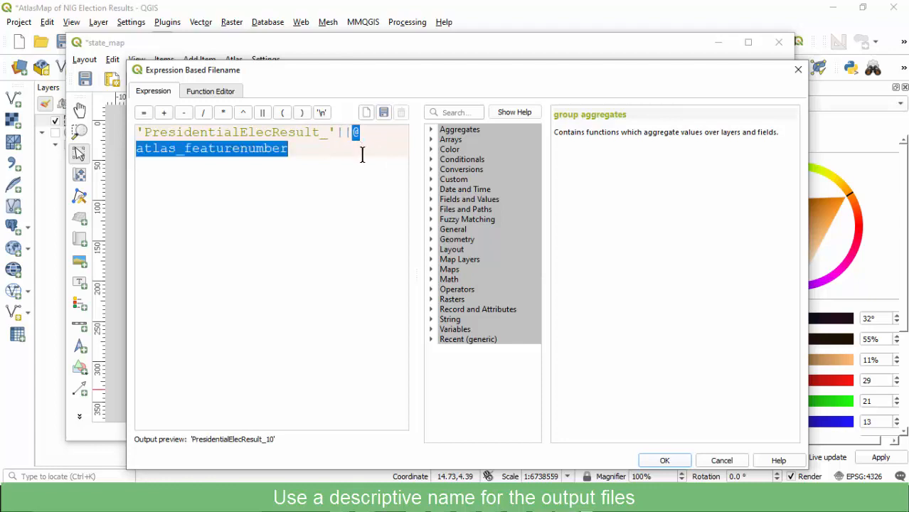
{"action": "key", "text": "BackSpace"}
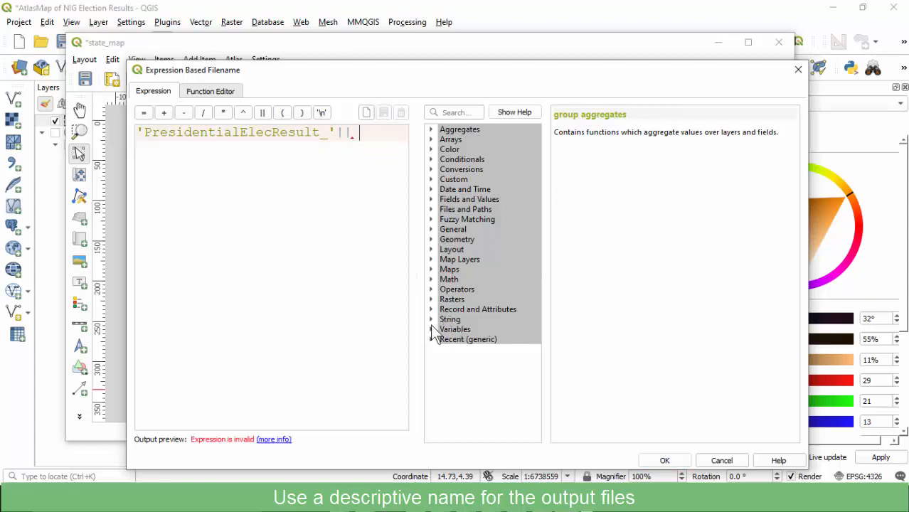
{"action": "left_click", "coordinate": [431, 199]}
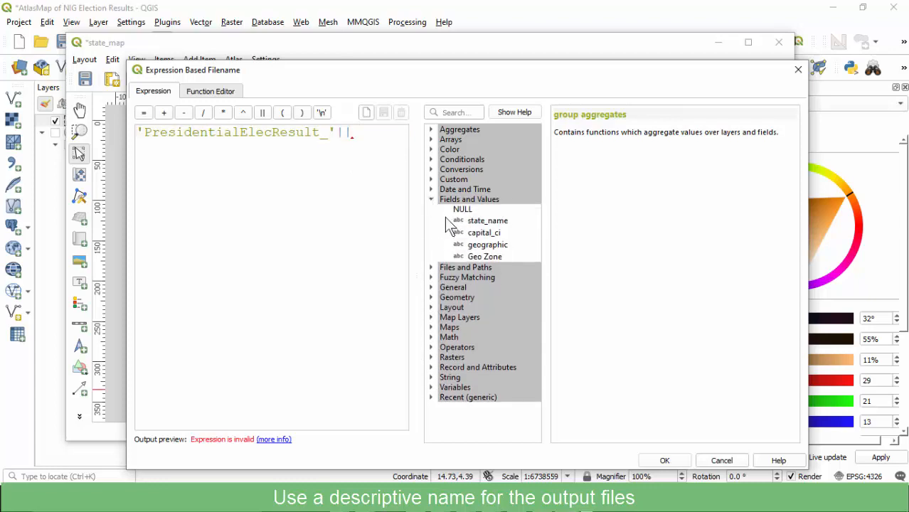
{"action": "double_click", "coordinate": [488, 221]}
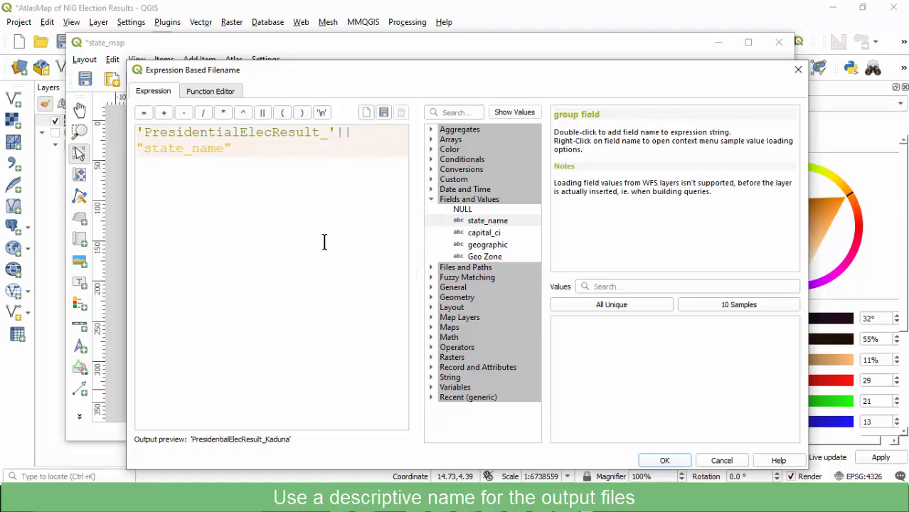
{"action": "type", "text": "_"}
{"action": "left_click", "coordinate": [660, 460]}
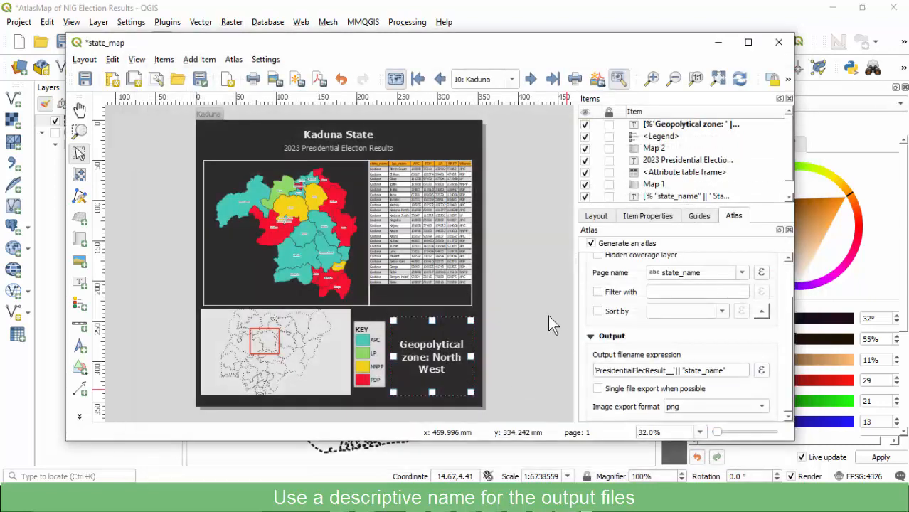
Start exporting the atlas as PDF and create a folder named 'New Atlas folder' inside Atlas Maps.
{"action": "left_click", "coordinate": [235, 59]}
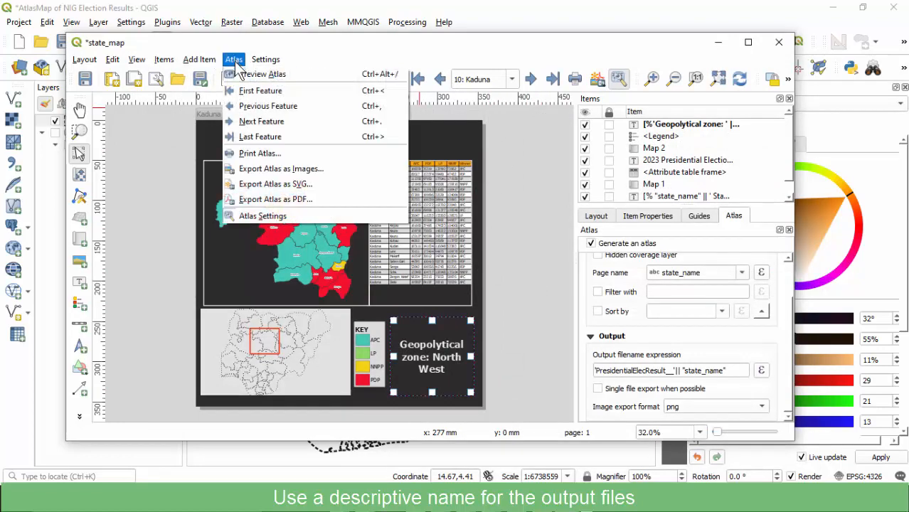
{"action": "left_click", "coordinate": [274, 199]}
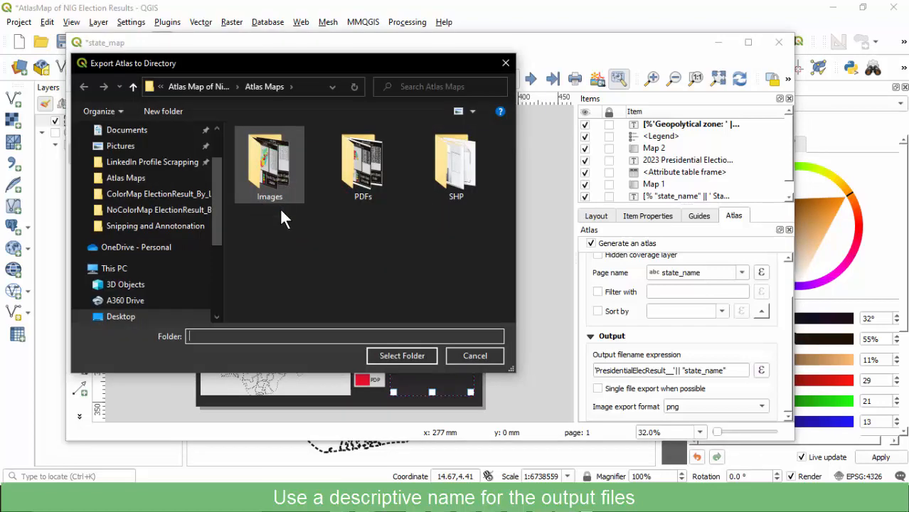
{"action": "left_click", "coordinate": [165, 111]}
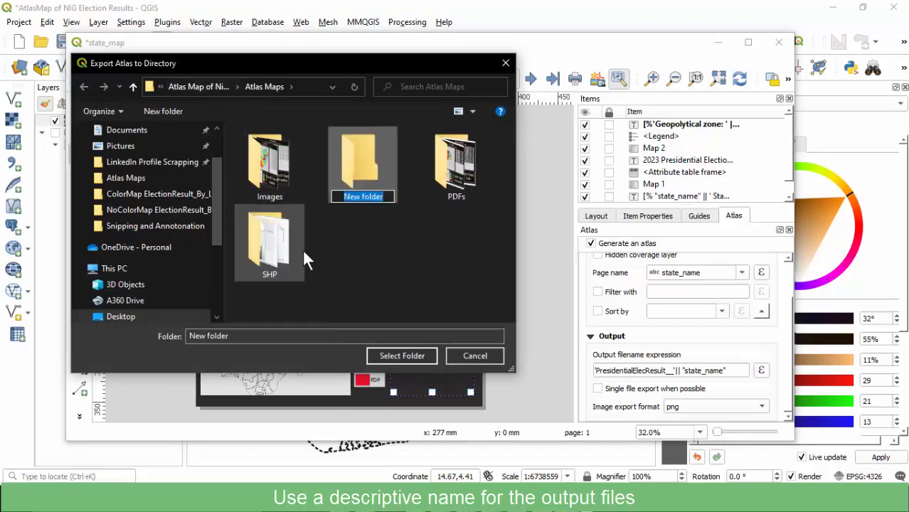
{"action": "key", "text": "End"}
{"action": "key", "text": "Left"}
{"action": "key", "text": "Left"}
{"action": "key", "text": "Left"}
{"action": "key", "text": "Left"}
{"action": "key", "text": "Left"}
{"action": "key", "text": "Left"}
{"action": "type", "text": "At"}
{"action": "type", "text": "alas"}
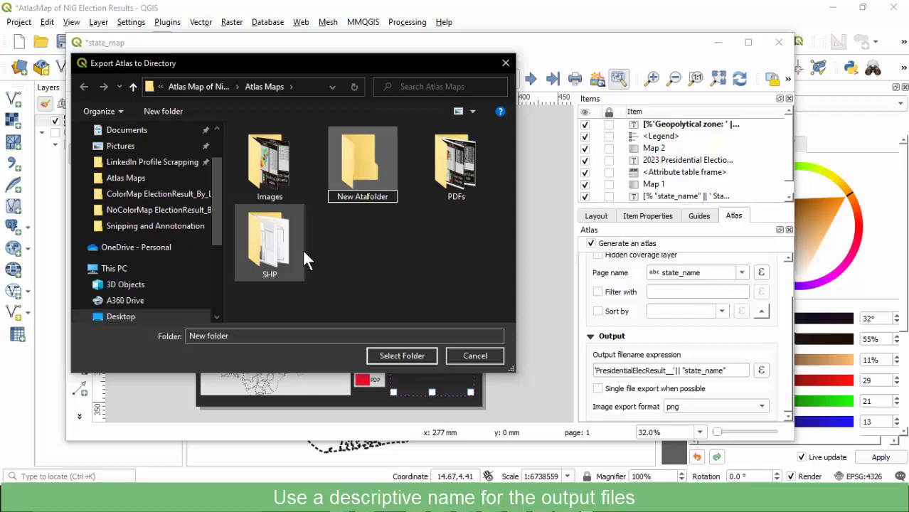
{"action": "key", "text": "Left"}
{"action": "key", "text": "Left"}
{"action": "key", "text": "Left"}
{"action": "key", "text": "Left"}
{"action": "key", "text": "BackSpace"}
{"action": "key", "text": "Return"}
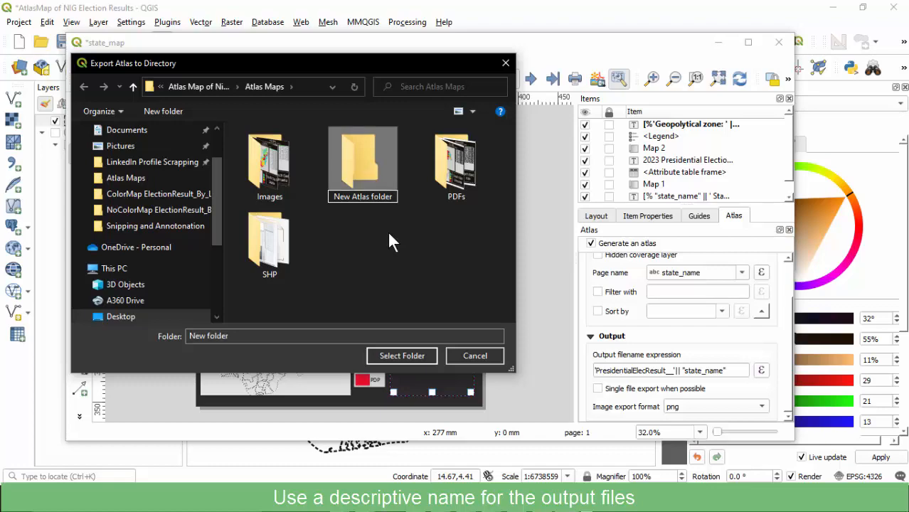
Select New Atlas folder as the destination and export the atlas with the PDF options as offered.
{"action": "double_click", "coordinate": [369, 184]}
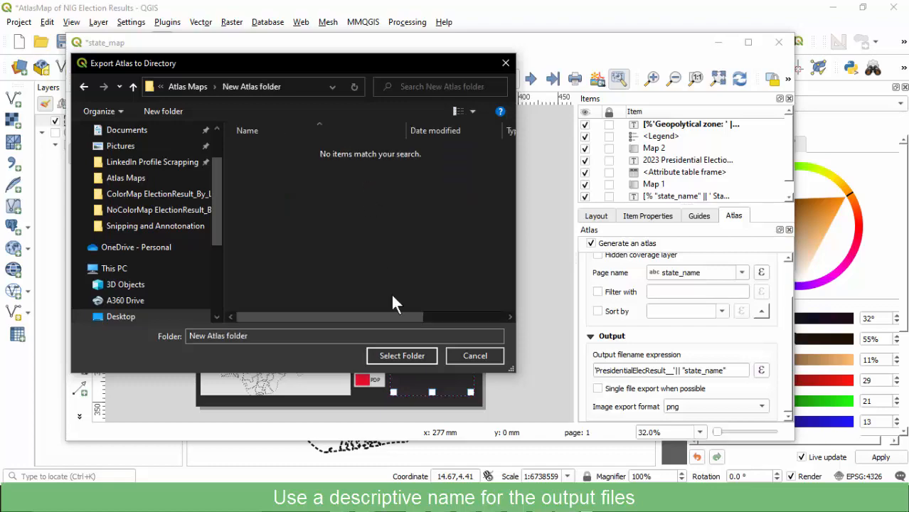
{"action": "left_click", "coordinate": [386, 352]}
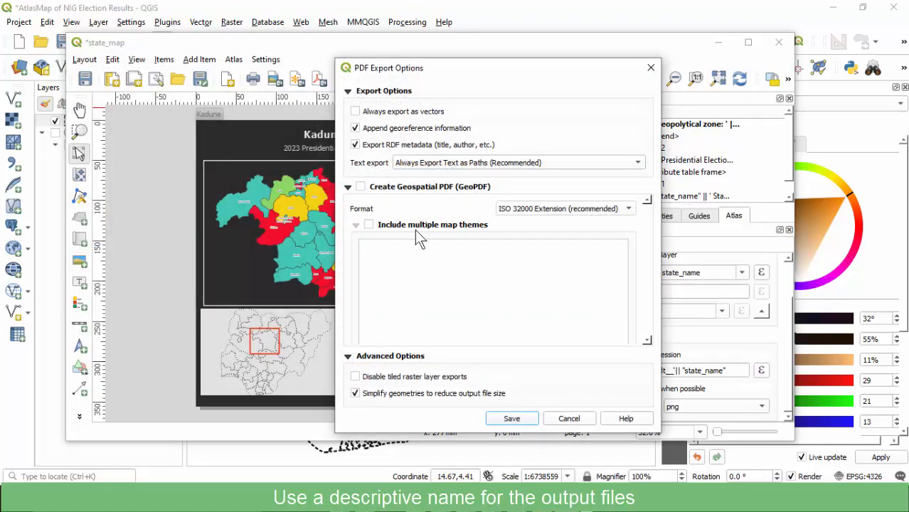
{"action": "left_click", "coordinate": [509, 420]}
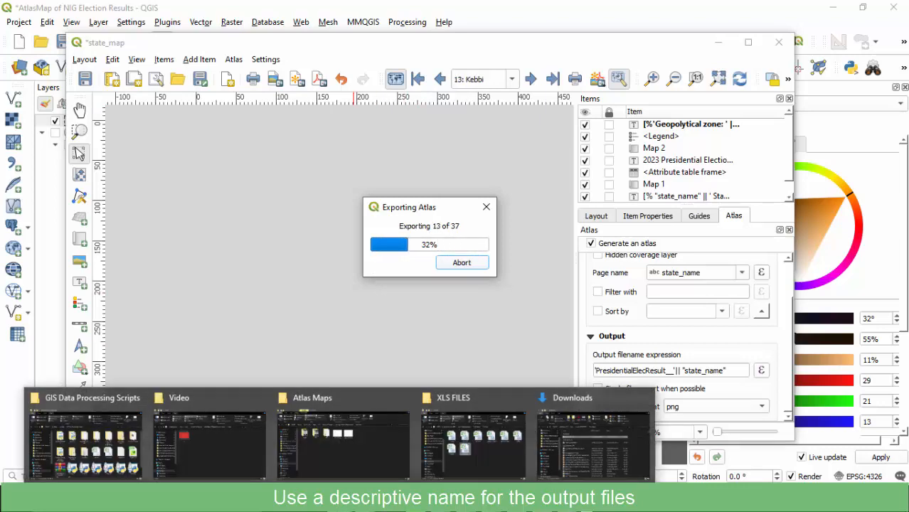
Switch to File Explorer, open New Atlas folder and view the exported state PDFs as large icons.
{"action": "left_click", "coordinate": [343, 443]}
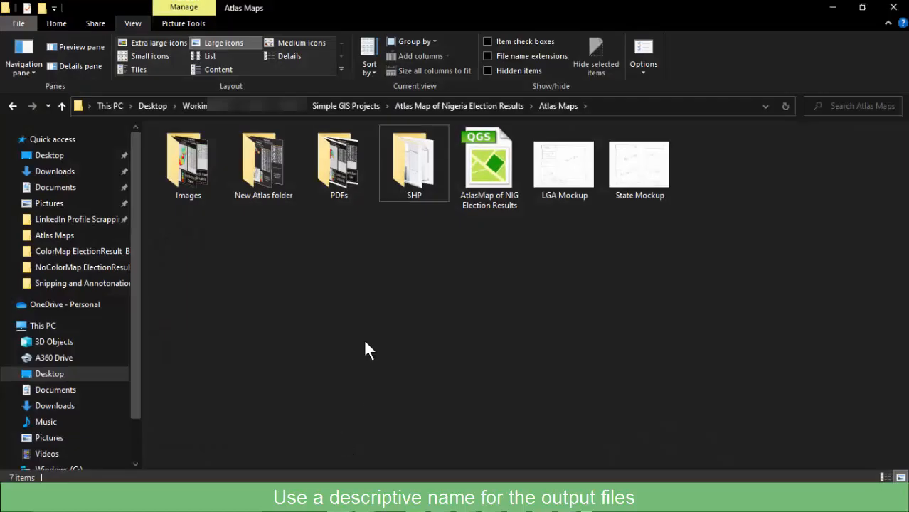
{"action": "double_click", "coordinate": [263, 167]}
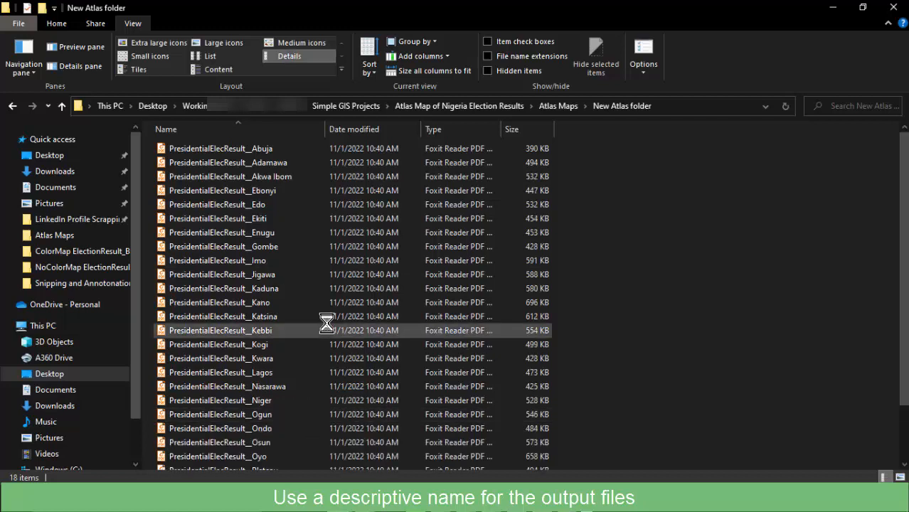
{"action": "left_click", "coordinate": [226, 43]}
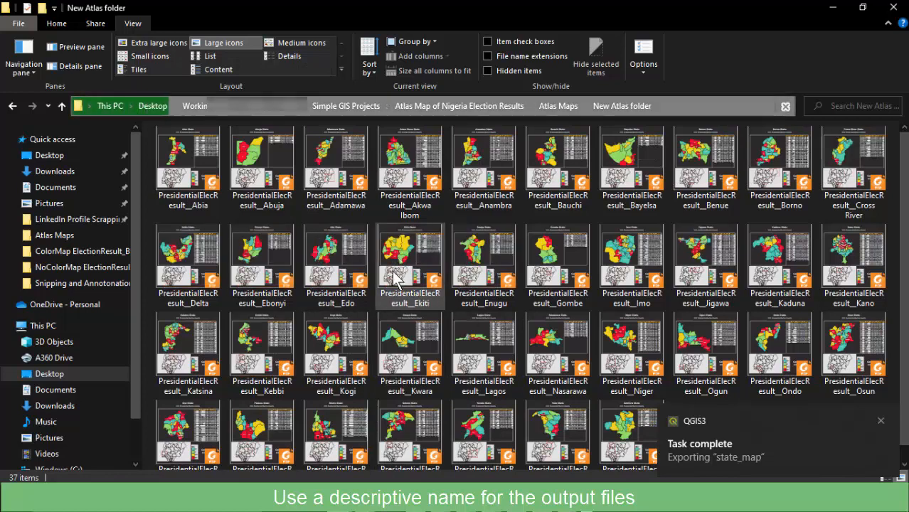
Open the Edo state PDF in Foxit Reader, check its map, results table, overview map and key, and return to the exported files.
{"action": "scroll", "coordinate": [402, 310], "scroll_direction": "down", "scroll_amount": 1}
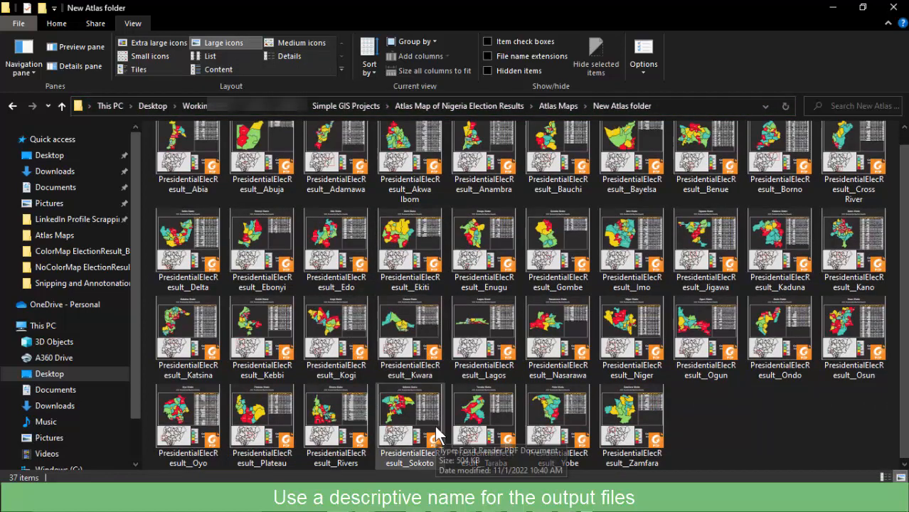
{"action": "double_click", "coordinate": [334, 238]}
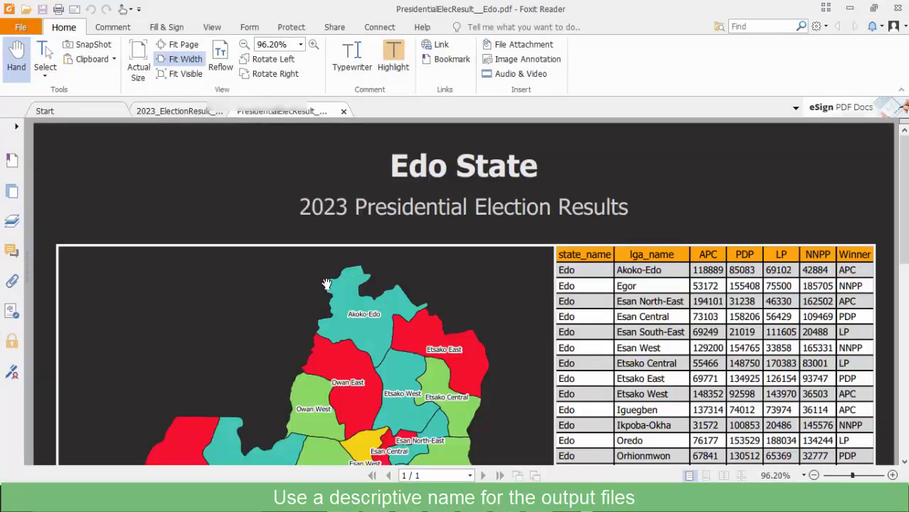
{"action": "scroll", "coordinate": [326, 285], "scroll_direction": "down", "scroll_amount": 10}
{"action": "scroll", "coordinate": [326, 284], "scroll_direction": "up", "scroll_amount": 10}
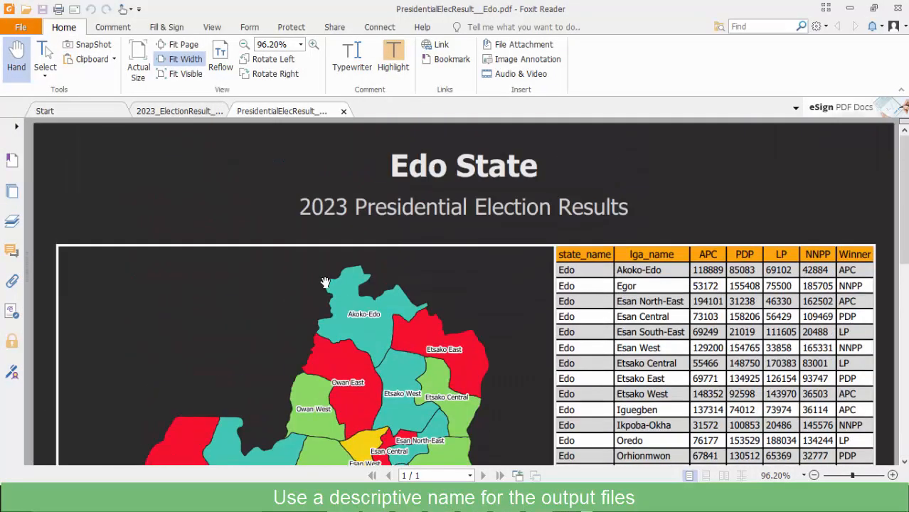
{"action": "scroll", "coordinate": [325, 283], "scroll_direction": "down", "scroll_amount": 10}
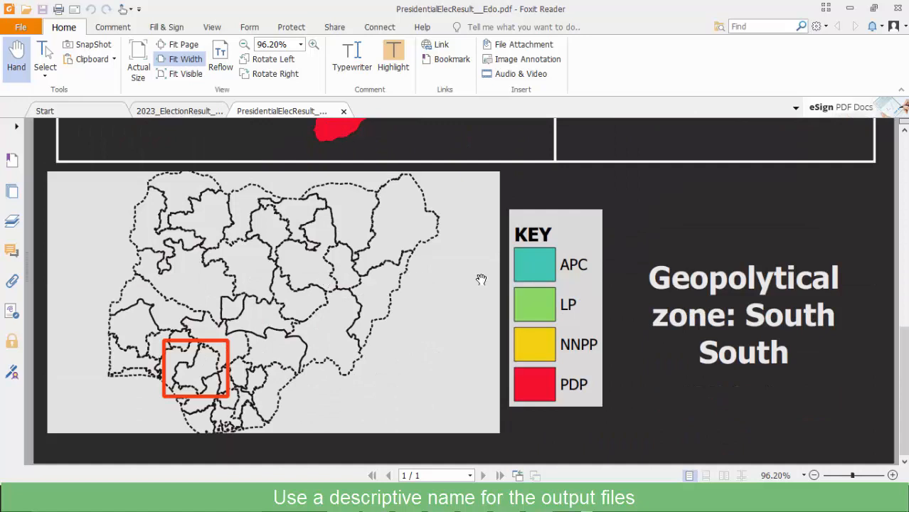
{"action": "left_click", "coordinate": [850, 8]}
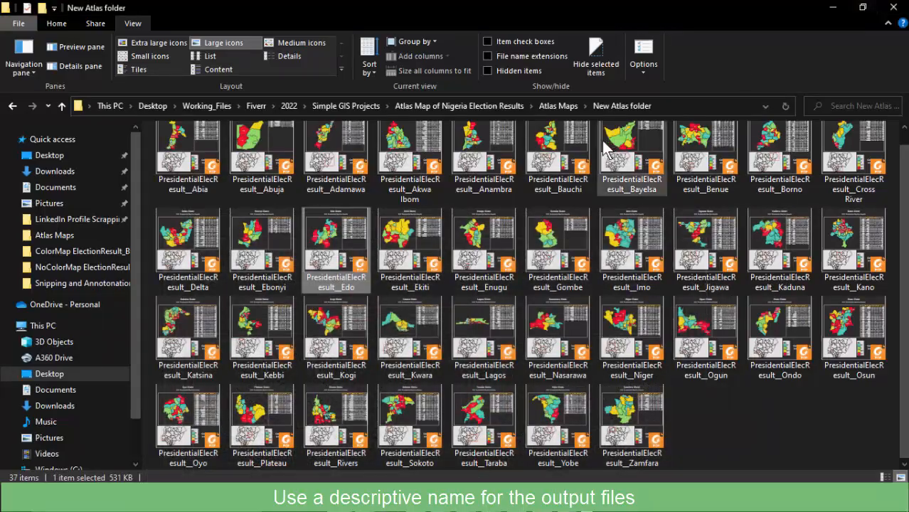
Open the Lagos state PDF, check its map, results table and geopolitical zone text, and return to the exported files.
{"action": "double_click", "coordinate": [464, 340]}
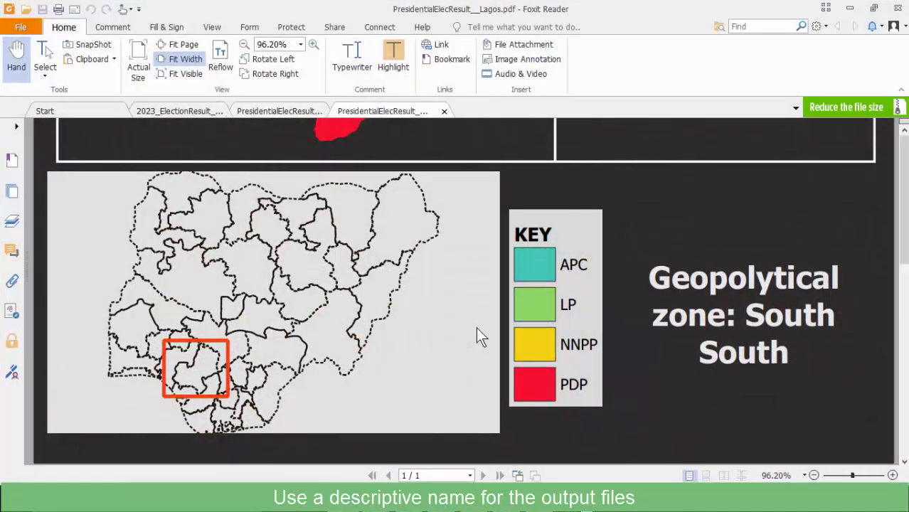
{"action": "scroll", "coordinate": [430, 288], "scroll_direction": "down", "scroll_amount": 12}
{"action": "scroll", "coordinate": [423, 278], "scroll_direction": "up", "scroll_amount": 11}
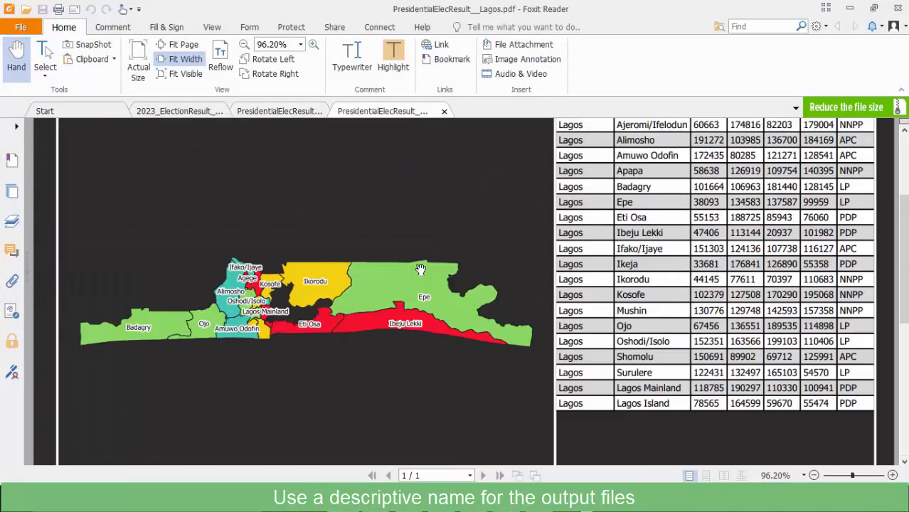
{"action": "scroll", "coordinate": [420, 268], "scroll_direction": "up", "scroll_amount": 1}
{"action": "scroll", "coordinate": [421, 268], "scroll_direction": "down", "scroll_amount": 10}
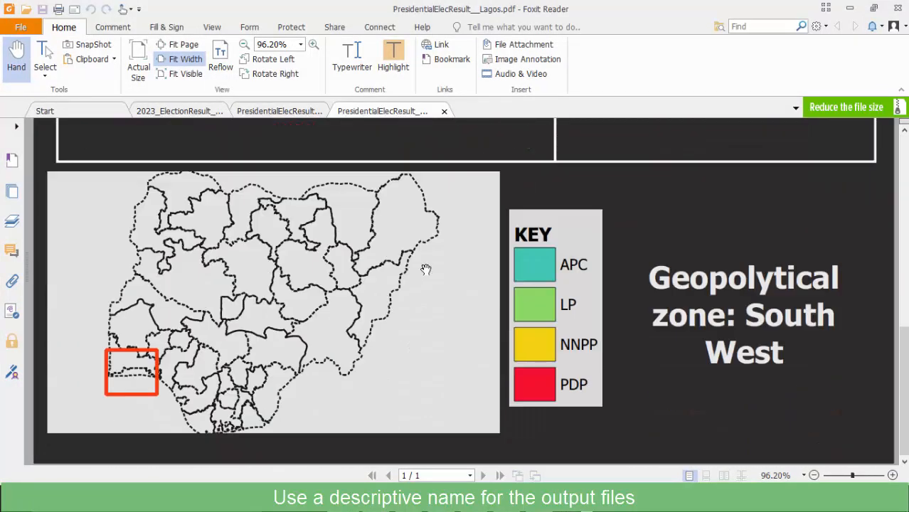
{"action": "left_click", "coordinate": [849, 8]}
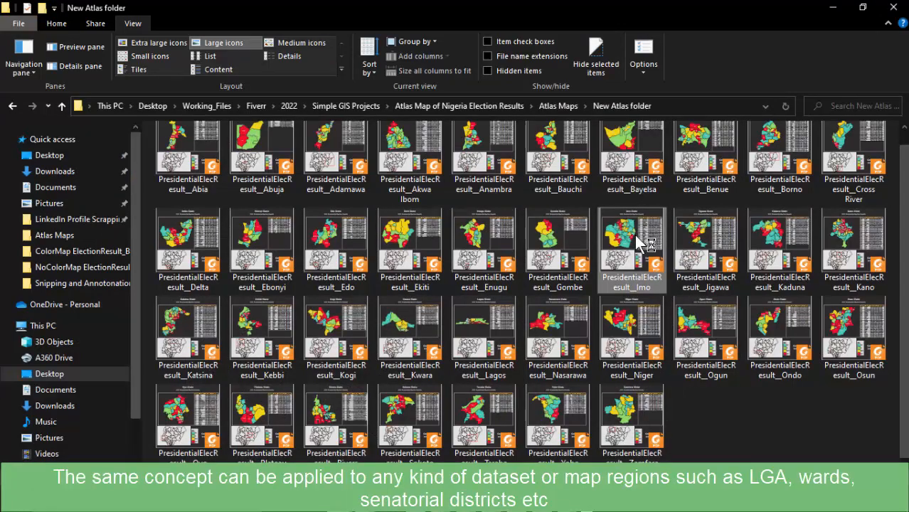
Open the Imo state PDF, examine its title, LGA map, results table, overview map and zone text, and return to the exported files.
{"action": "double_click", "coordinate": [634, 235]}
{"action": "scroll", "coordinate": [601, 223], "scroll_direction": "down", "scroll_amount": 10}
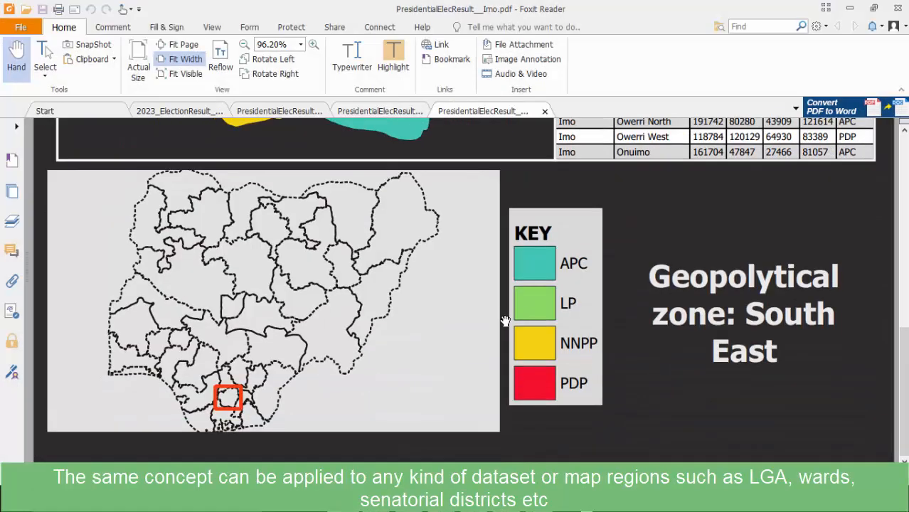
{"action": "scroll", "coordinate": [499, 265], "scroll_direction": "up", "scroll_amount": 8}
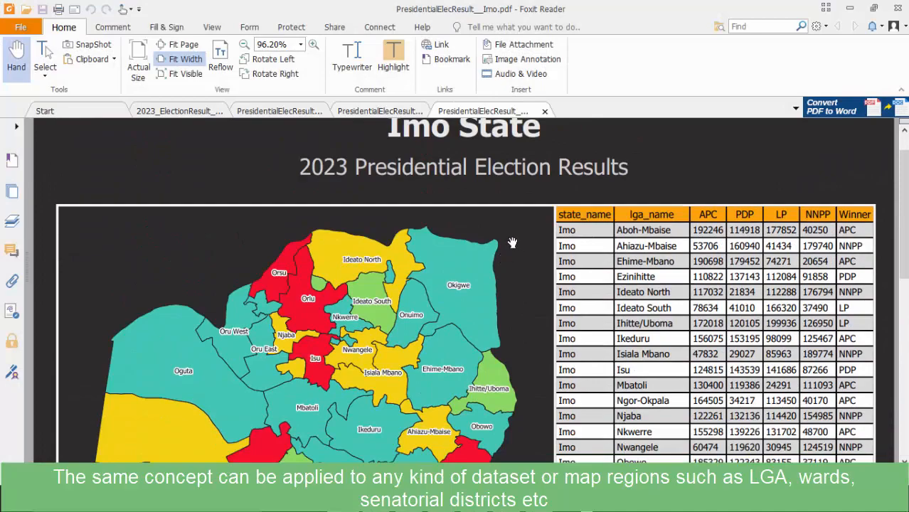
{"action": "scroll", "coordinate": [512, 243], "scroll_direction": "down", "scroll_amount": 8}
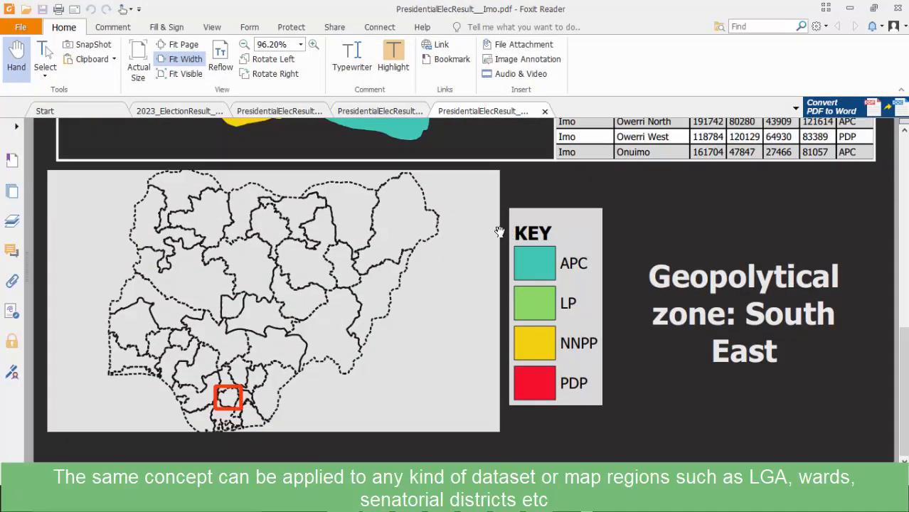
{"action": "scroll", "coordinate": [499, 233], "scroll_direction": "up", "scroll_amount": 8}
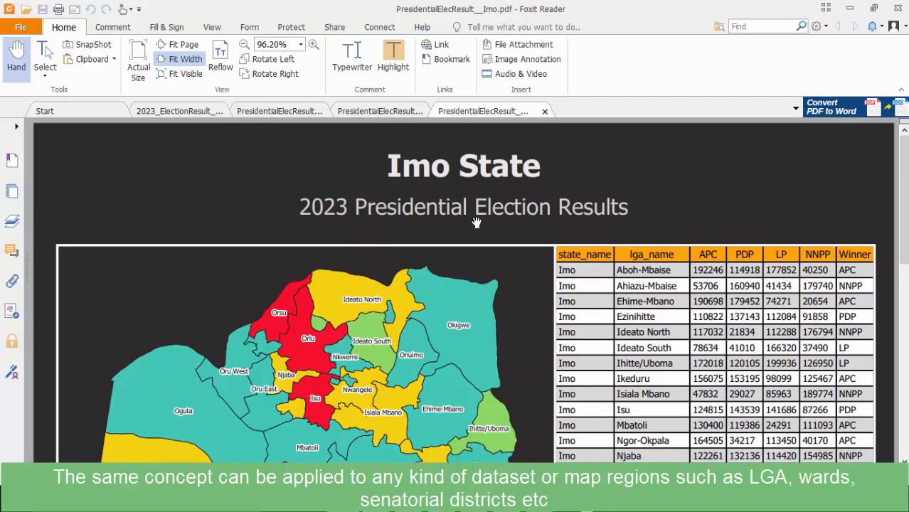
{"action": "scroll", "coordinate": [476, 229], "scroll_direction": "down", "scroll_amount": 10}
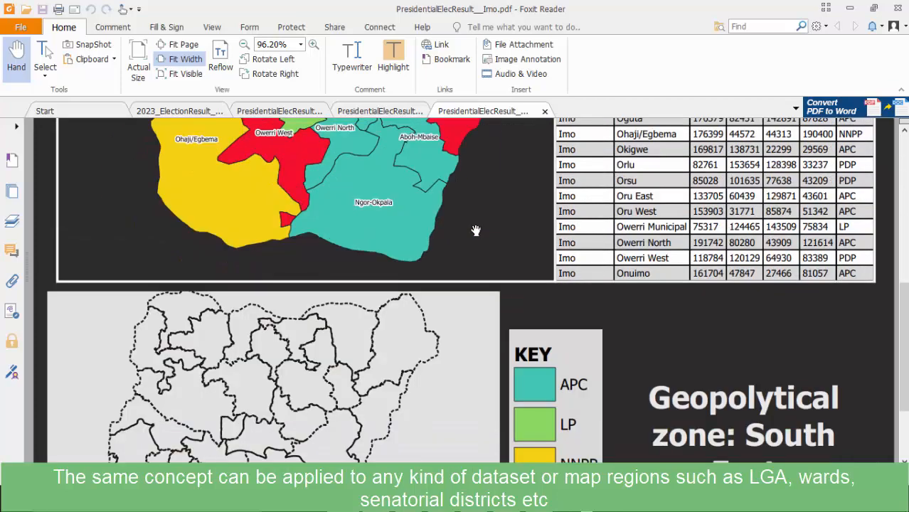
{"action": "scroll", "coordinate": [471, 228], "scroll_direction": "up", "scroll_amount": 10}
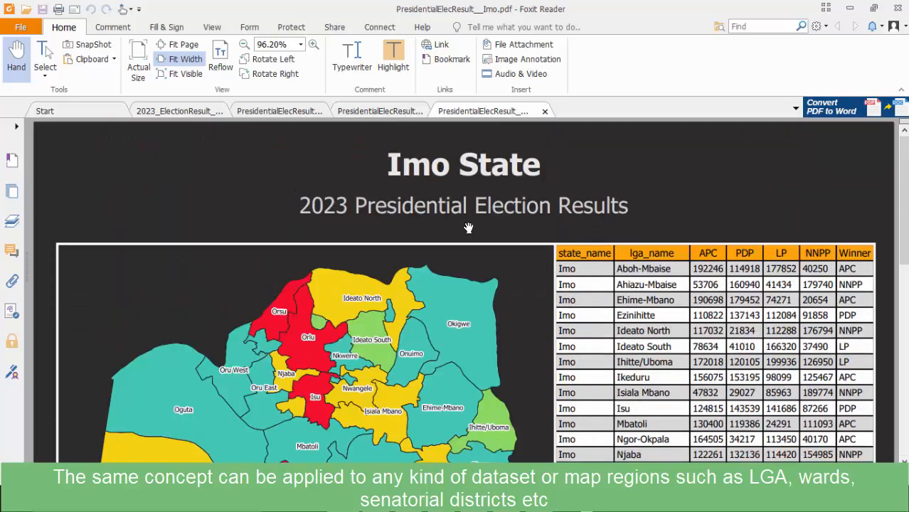
{"action": "scroll", "coordinate": [467, 228], "scroll_direction": "down", "scroll_amount": 2}
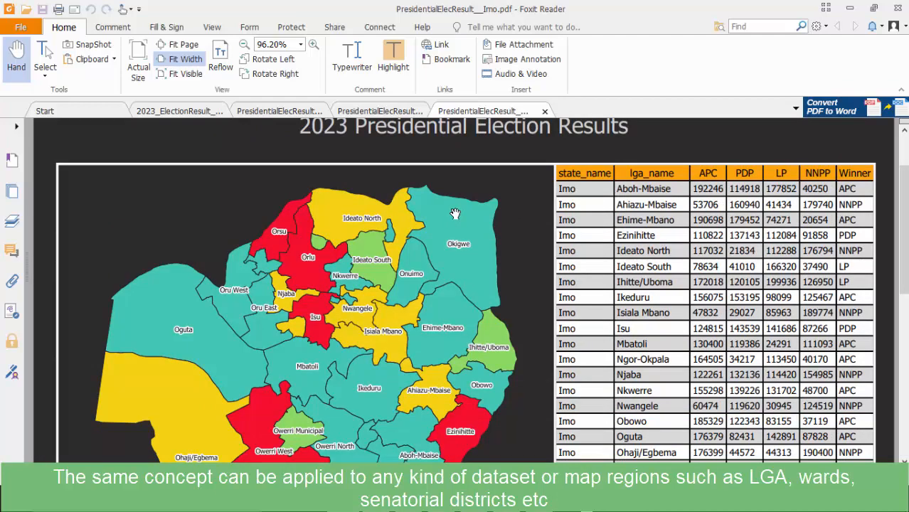
{"action": "scroll", "coordinate": [455, 212], "scroll_direction": "down", "scroll_amount": 3}
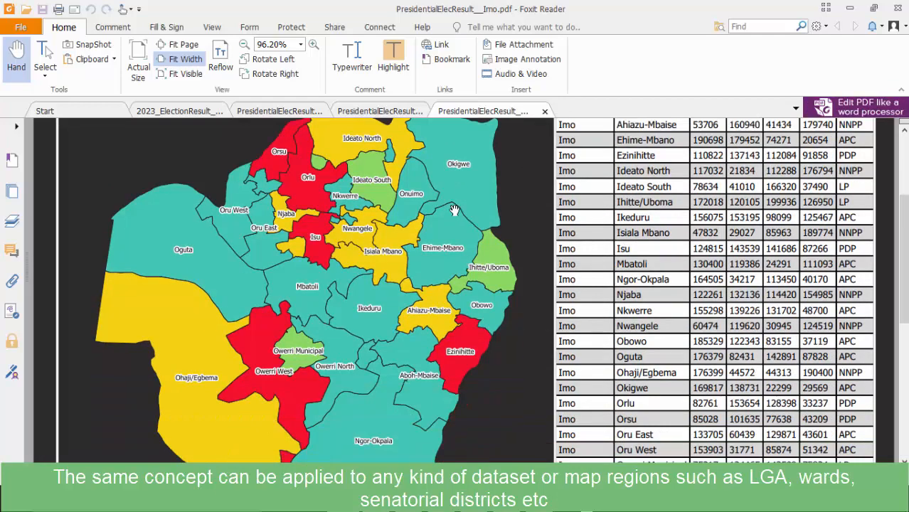
{"action": "scroll", "coordinate": [454, 211], "scroll_direction": "down", "scroll_amount": 5}
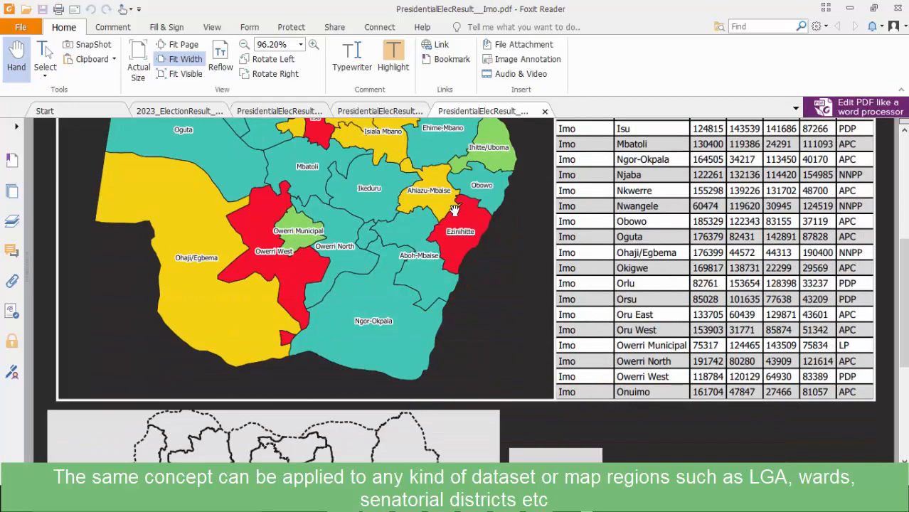
{"action": "left_click", "coordinate": [849, 7]}
{"action": "scroll", "coordinate": [480, 224], "scroll_direction": "up", "scroll_amount": 1}
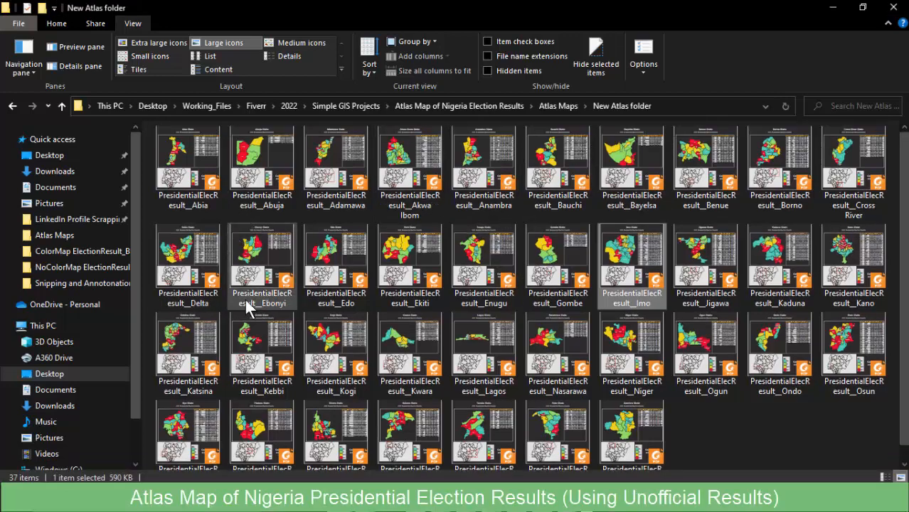
{"action": "scroll", "coordinate": [245, 296], "scroll_direction": "down", "scroll_amount": 1}
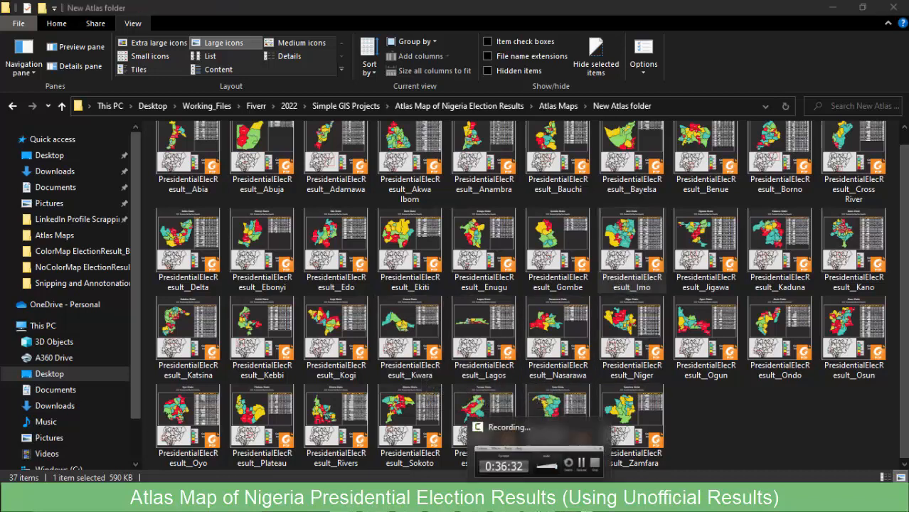
Switch to GIMP and compare the State Mockup layout sketch with the LGA Mockup sketch.
{"action": "left_click", "coordinate": [525, 498]}
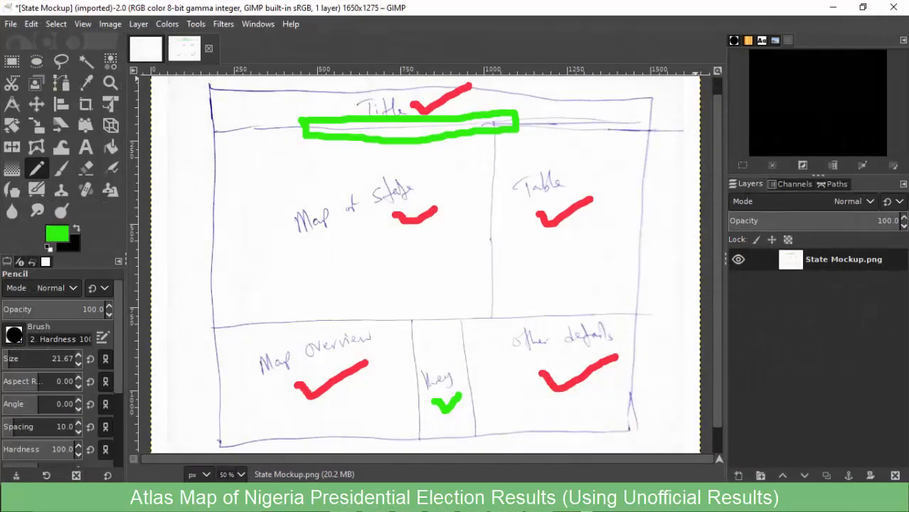
{"action": "left_click", "coordinate": [145, 47]}
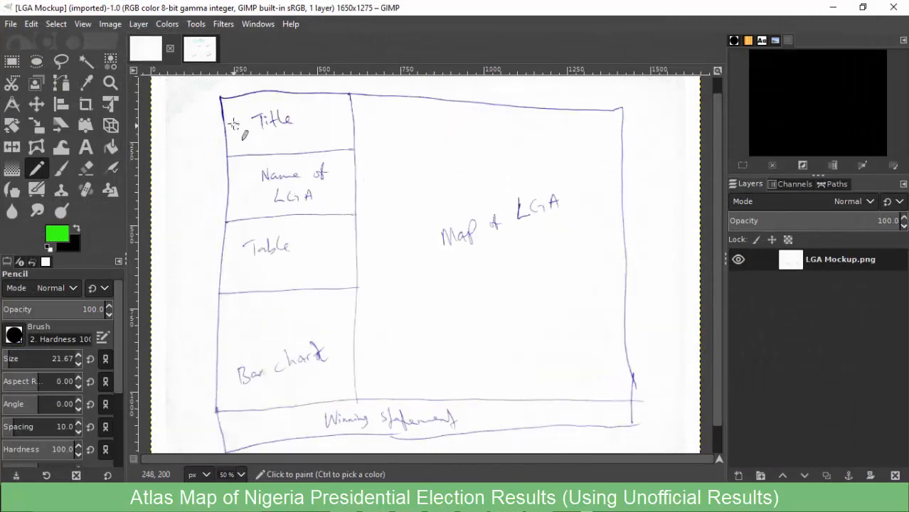
{"action": "left_click", "coordinate": [192, 57]}
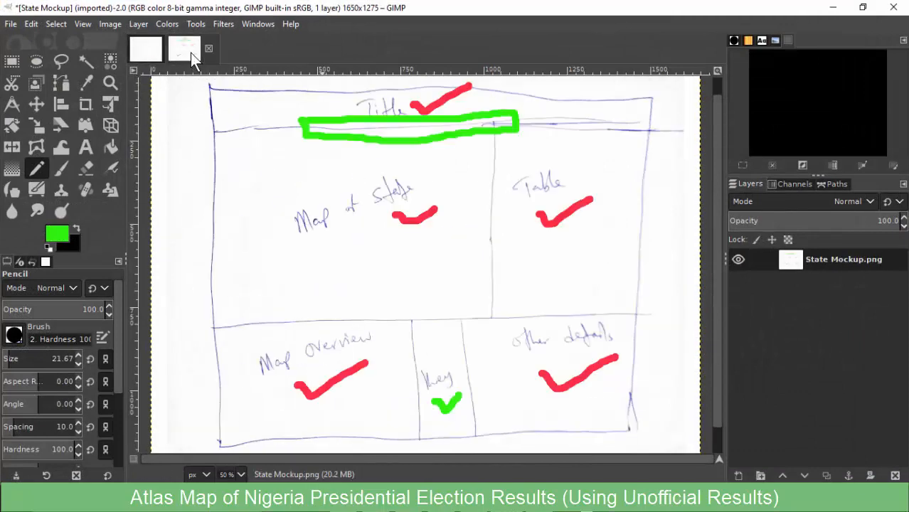
{"action": "left_click", "coordinate": [142, 54]}
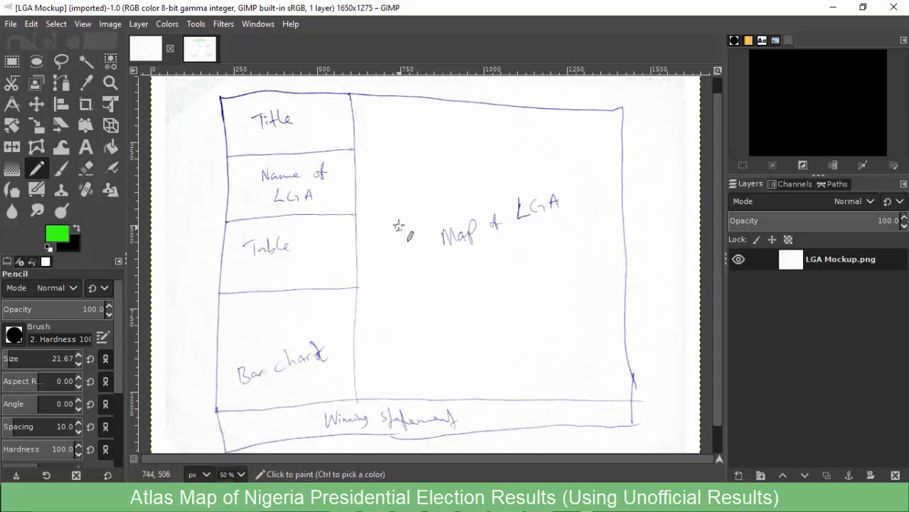
{"action": "left_click", "coordinate": [196, 56]}
{"action": "left_click", "coordinate": [146, 55]}
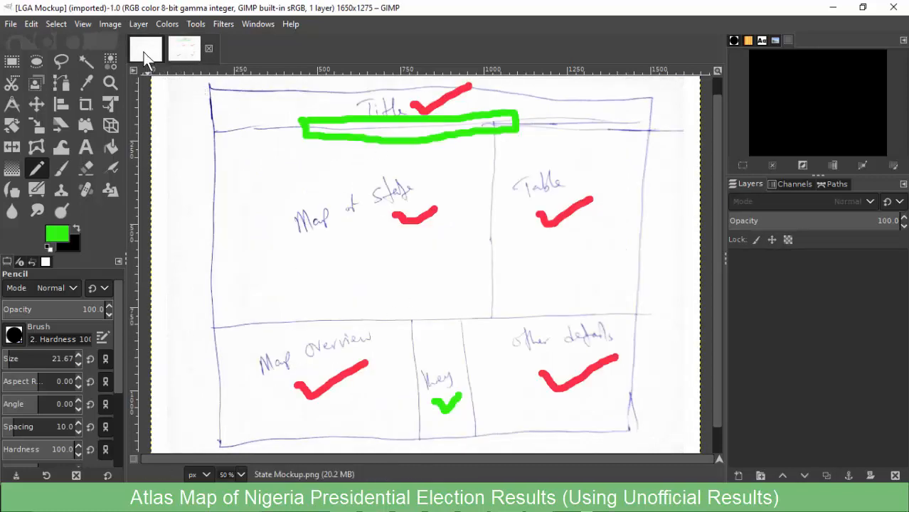